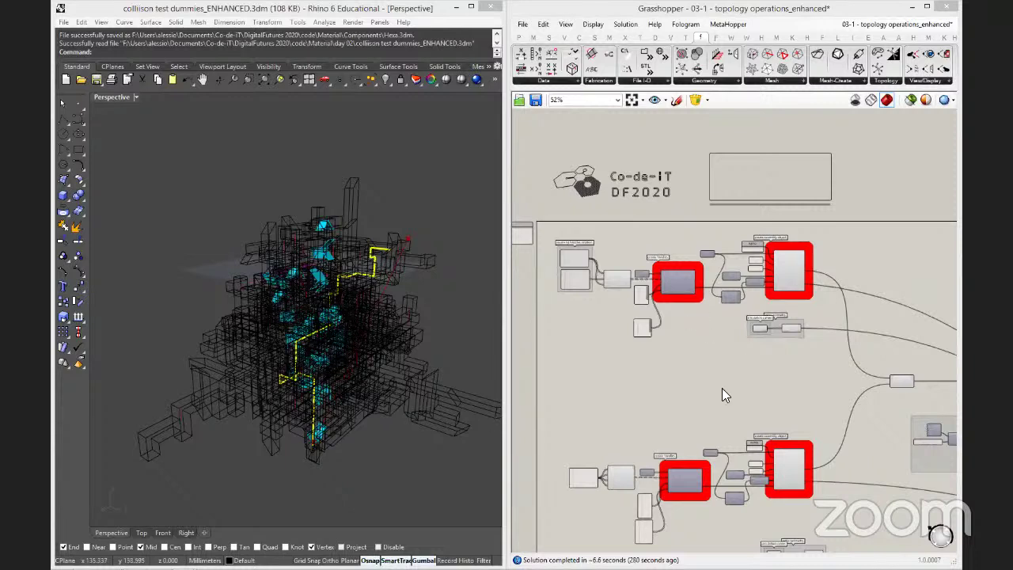
# Open the 02 - Simple Random Assemblage definition and inspect its assembly parts in the perspective view.
pyautogui.moveTo(595, 374); pyautogui.dragTo(636, 294, button='right')
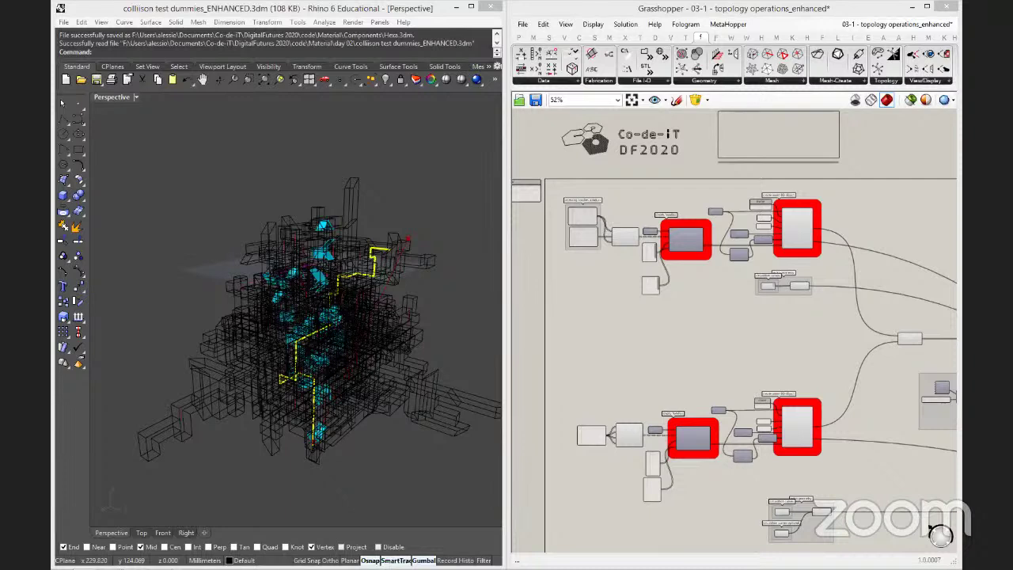
pyautogui.moveTo(591, 391); pyautogui.dragTo(633, 339)
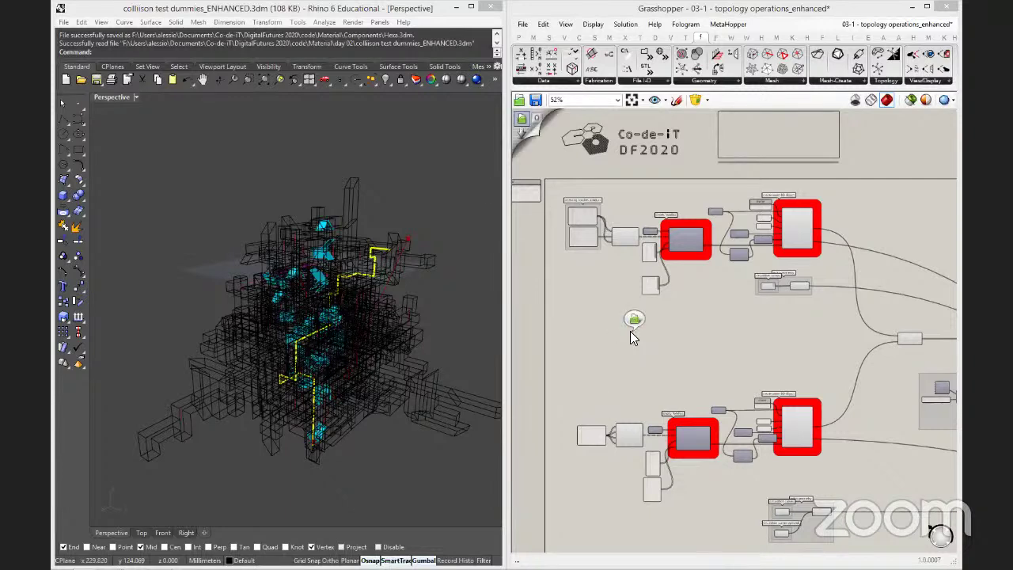
pyautogui.moveTo(634, 319); pyautogui.dragTo(634, 319)
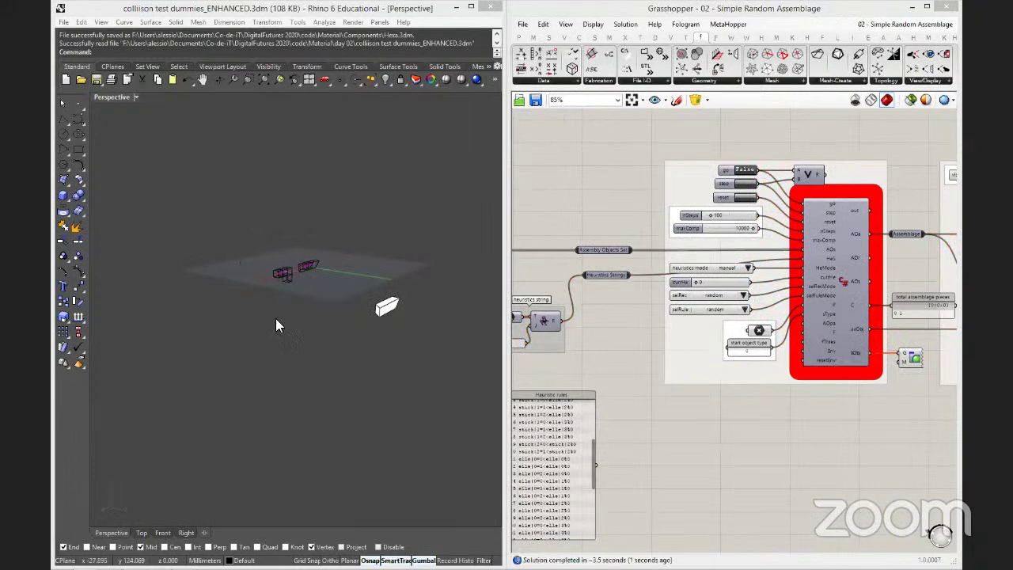
pyautogui.moveTo(316, 369); pyautogui.dragTo(340, 376, button='right')
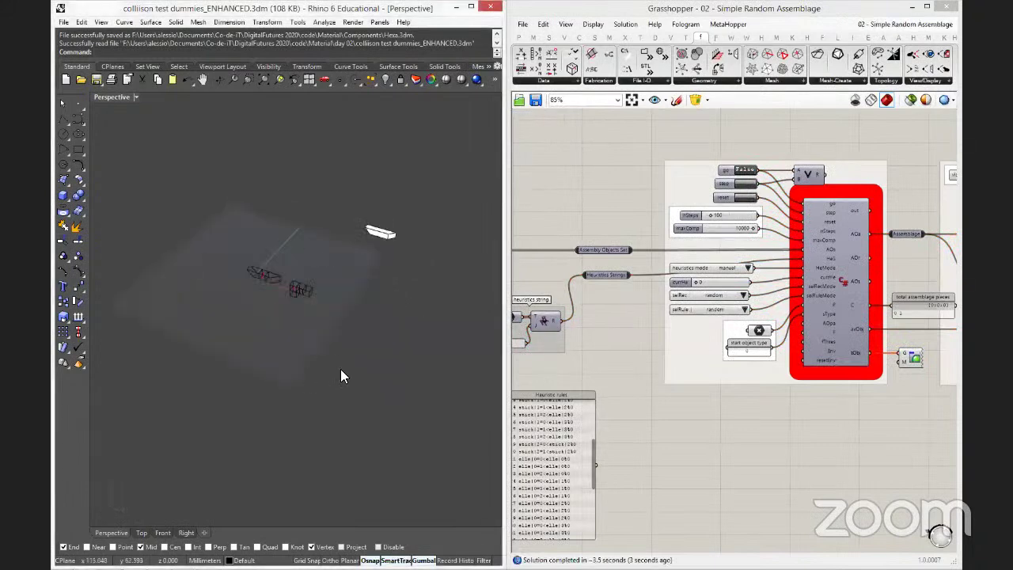
pyautogui.scroll(3, 198, 346)
pyautogui.moveTo(198, 345); pyautogui.dragTo(336, 332, button='right')
pyautogui.scroll(3, 336, 333)
pyautogui.moveTo(351, 400); pyautogui.dragTo(342, 376, button='right')
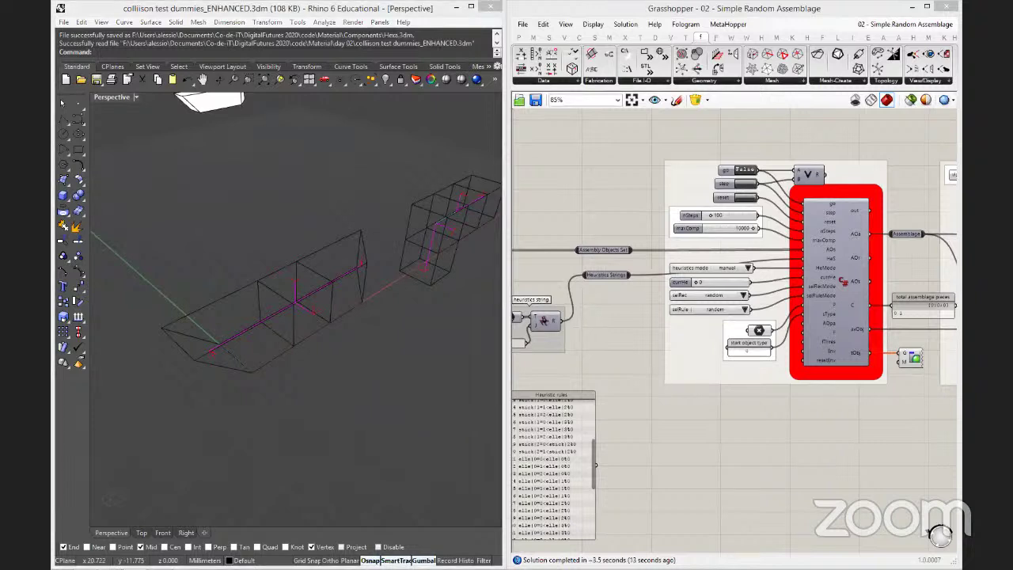
# Open the 05 - Load & Save definition alongside the current one.
pyautogui.moveTo(761, 431); pyautogui.dragTo(706, 459)
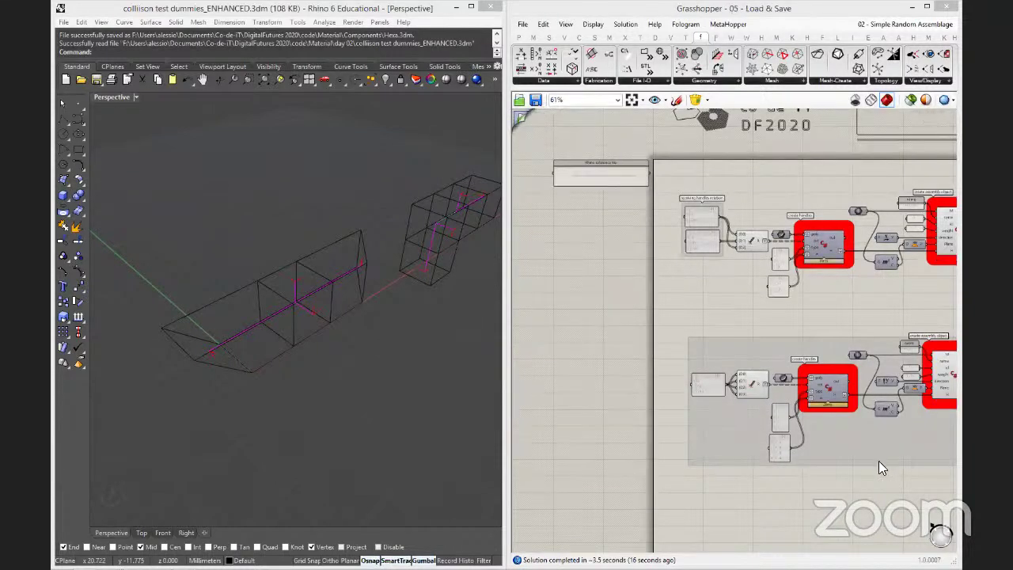
pyautogui.rightClick(631, 366)
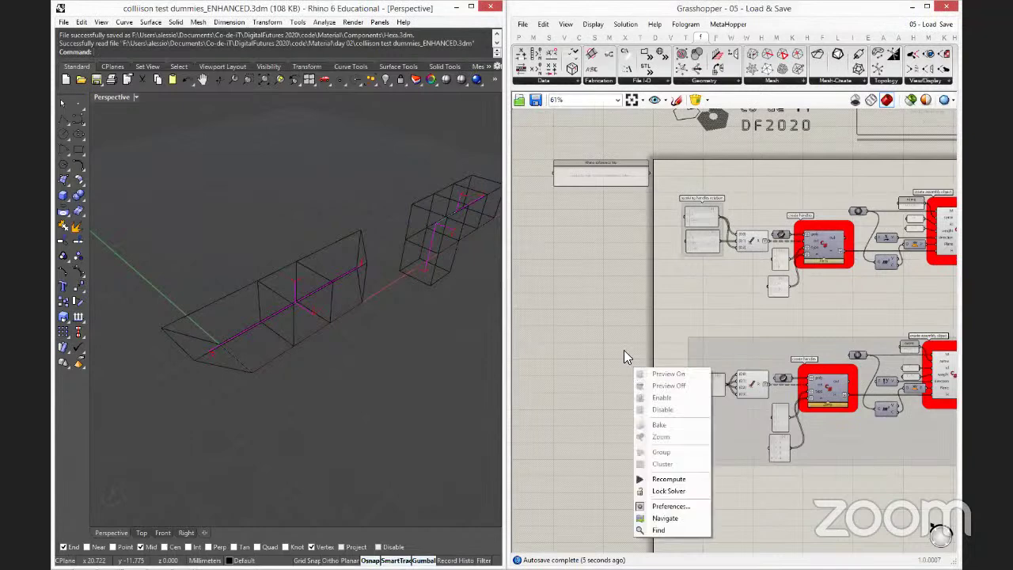
pyautogui.click(617, 416)
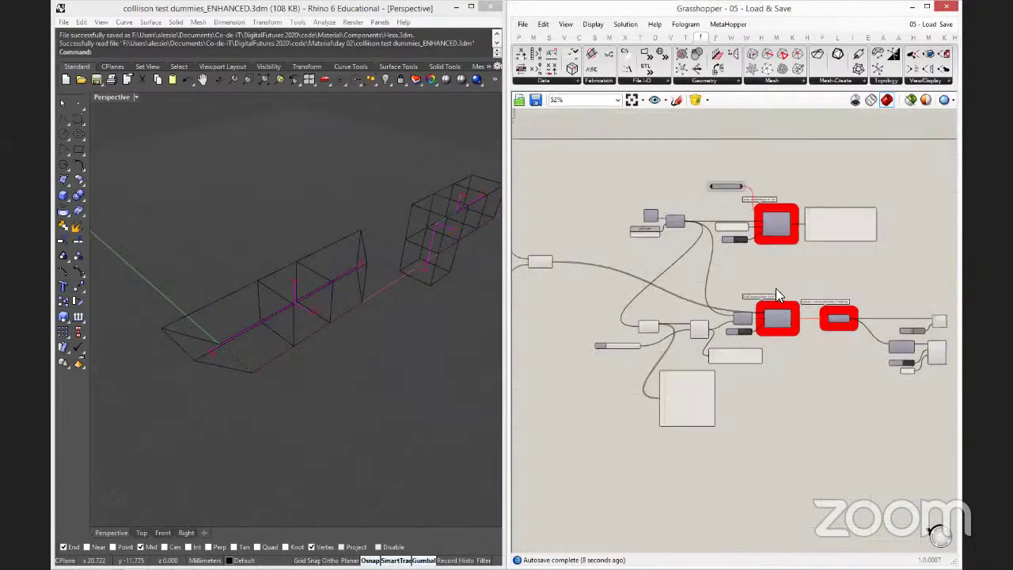
# Copy the full set of components for saving and loading an assemblage from the 05 - Load & Save definition.
pyautogui.moveTo(947, 435); pyautogui.dragTo(571, 139)
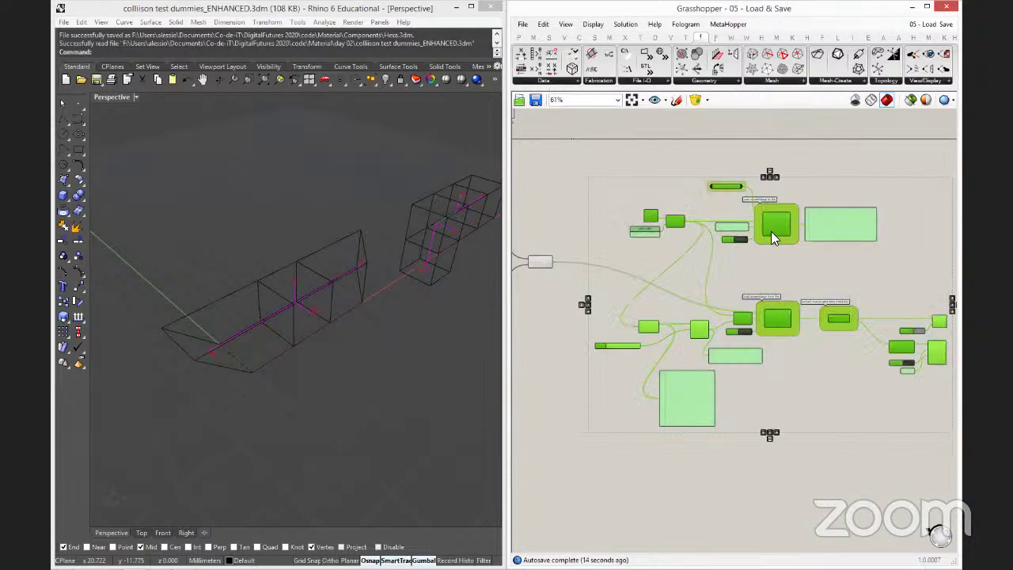
pyautogui.scroll(4, 782, 226)
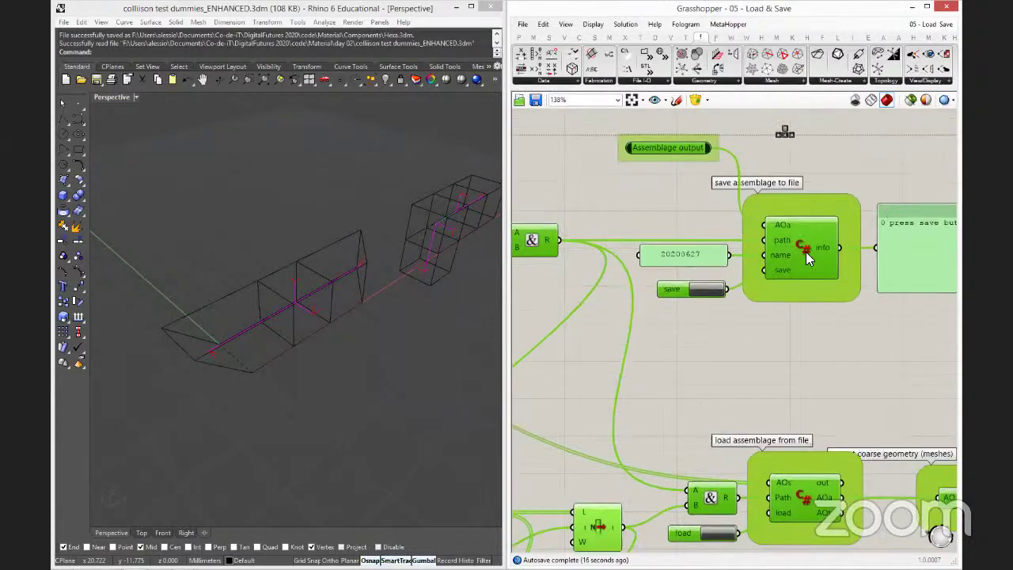
pyautogui.scroll(-3, 725, 448)
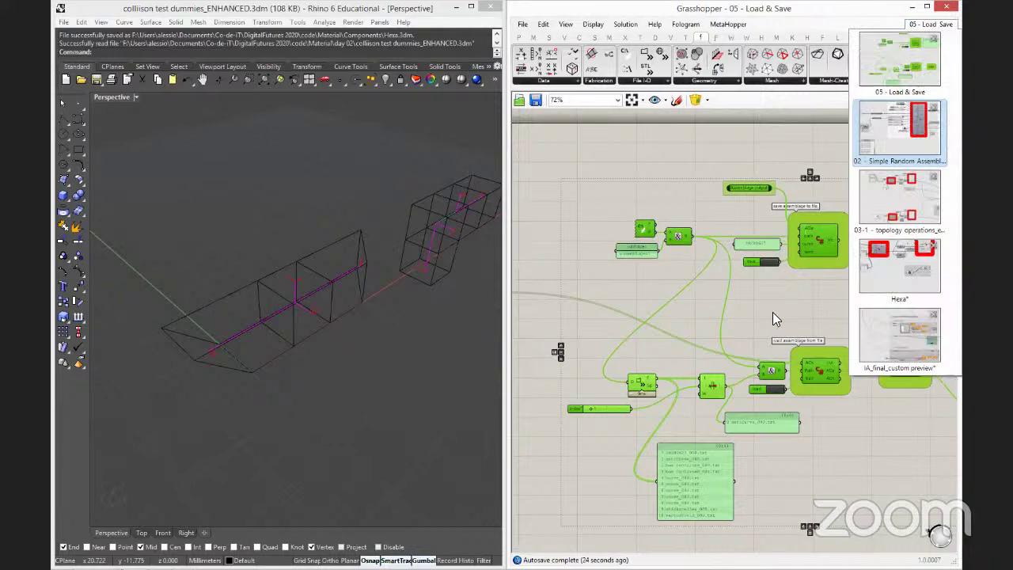
# Return to 02 - Simple Random Assemblage and paste the save and load components into the empty area below the assemblage engine.
pyautogui.hotkey('ctrl', 'Tab')
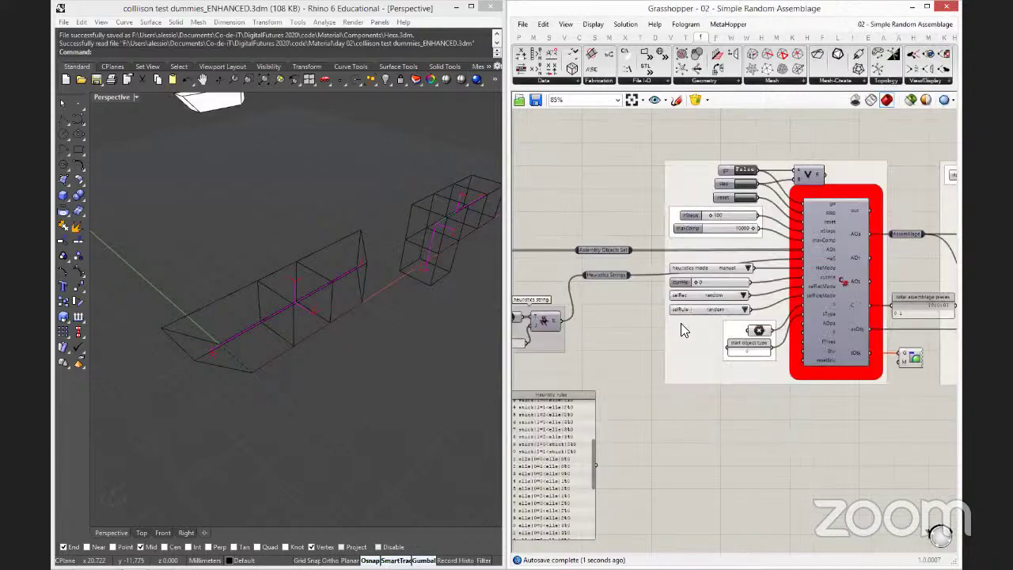
pyautogui.scroll(-5, 681, 323)
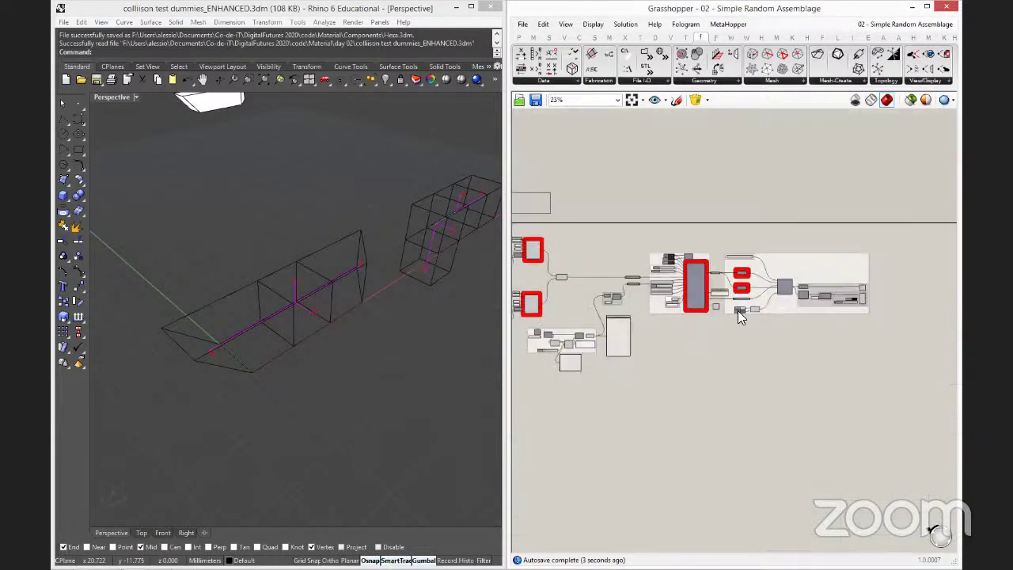
pyautogui.scroll(2, 738, 314)
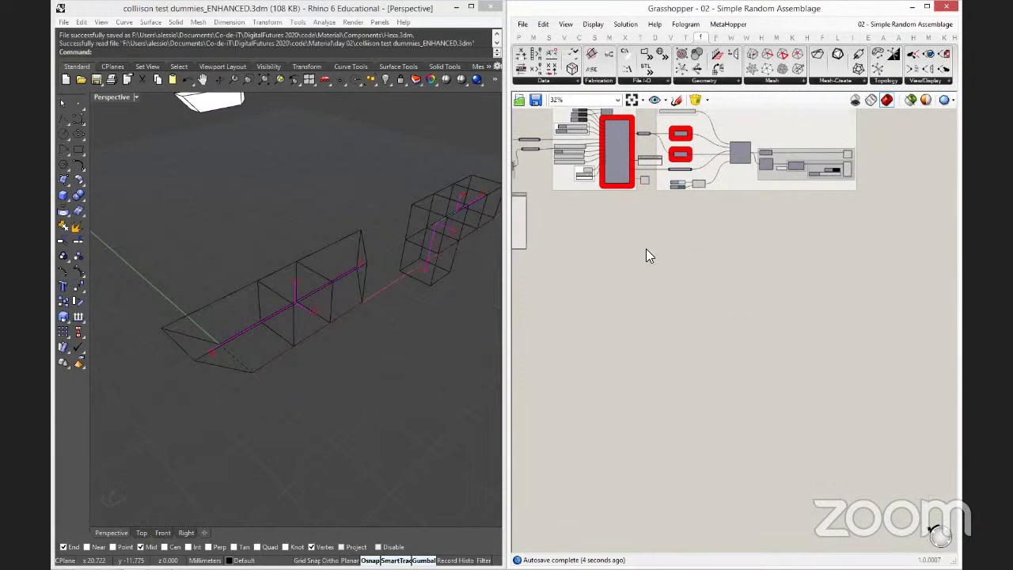
pyautogui.scroll(1, 646, 248)
pyautogui.hotkey('ctrl', 'v')
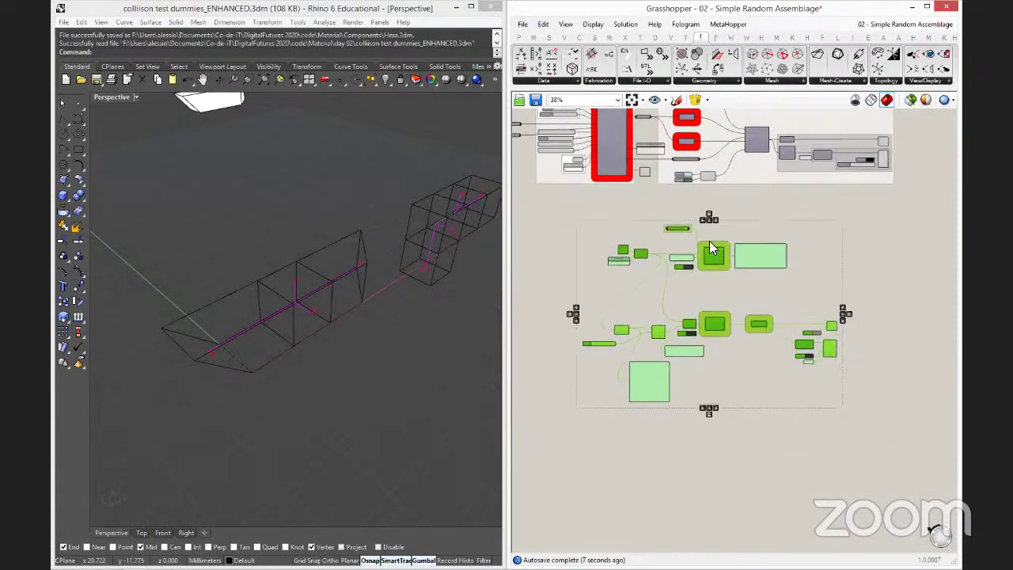
pyautogui.moveTo(709, 241); pyautogui.dragTo(704, 228)
pyautogui.click(635, 203)
# Wire the Assemblage parameter into the pasted Assemblage output parameter that feeds the save component.
pyautogui.scroll(1, 635, 203)
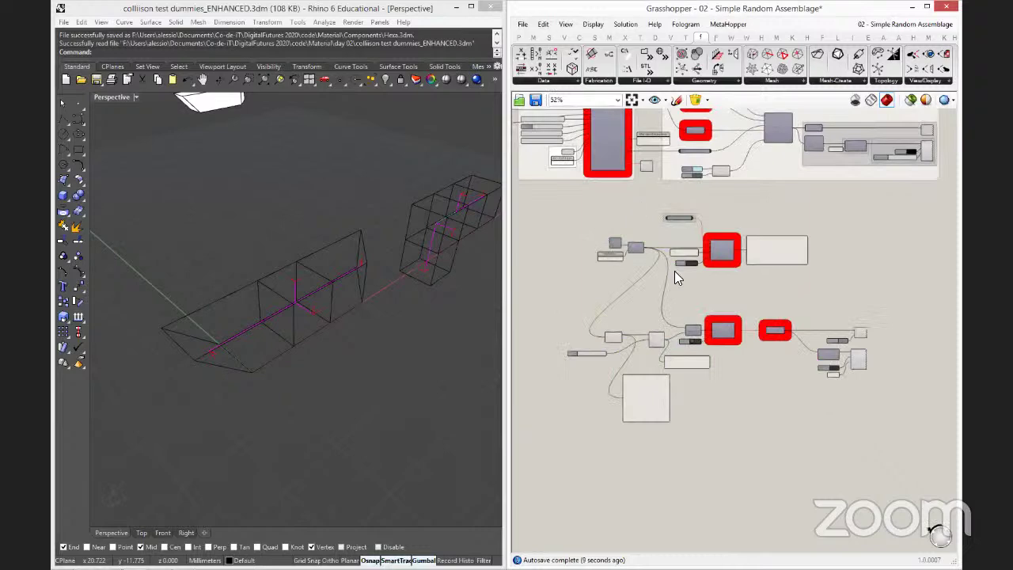
pyautogui.scroll(2, 674, 271)
pyautogui.scroll(2, 692, 293)
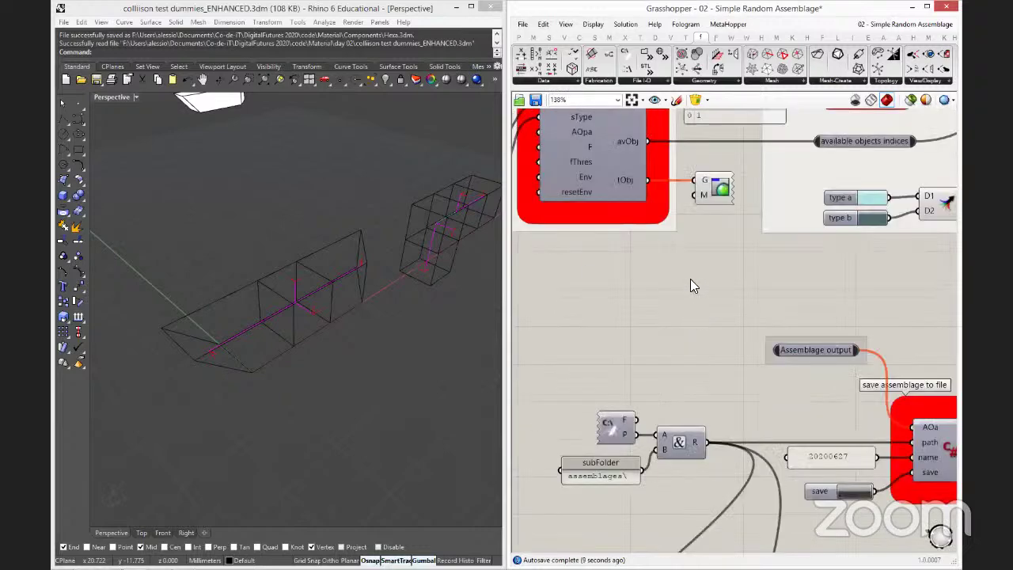
pyautogui.scroll(-1, 692, 281)
pyautogui.moveTo(693, 280); pyautogui.dragTo(670, 320, button='right')
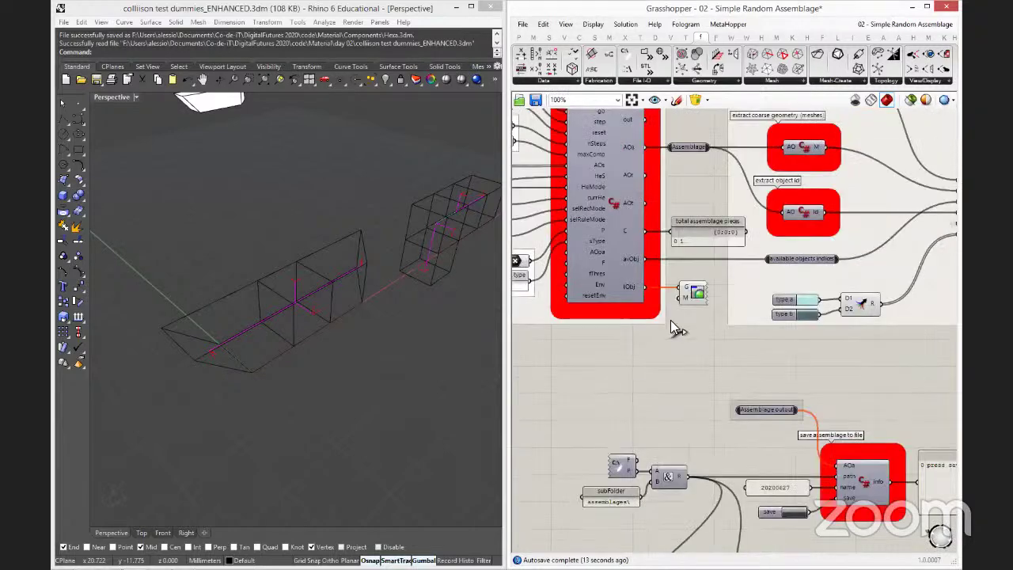
pyautogui.moveTo(725, 402)
pyautogui.moveTo(726, 403); pyautogui.dragTo(726, 403)
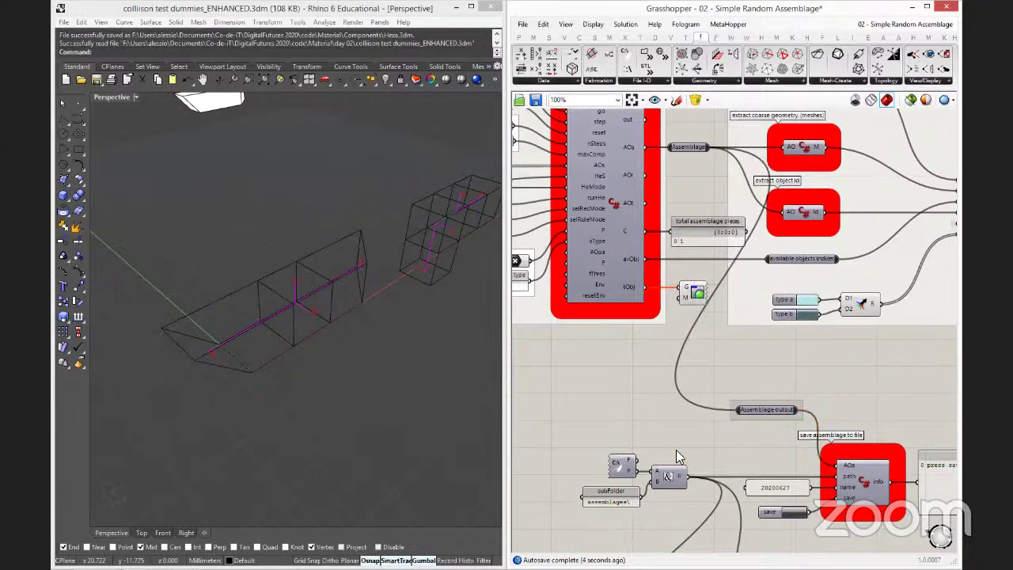
# Change the file name panel feeding the save assemblage component to part_1.
pyautogui.moveTo(769, 406); pyautogui.dragTo(725, 273, button='right')
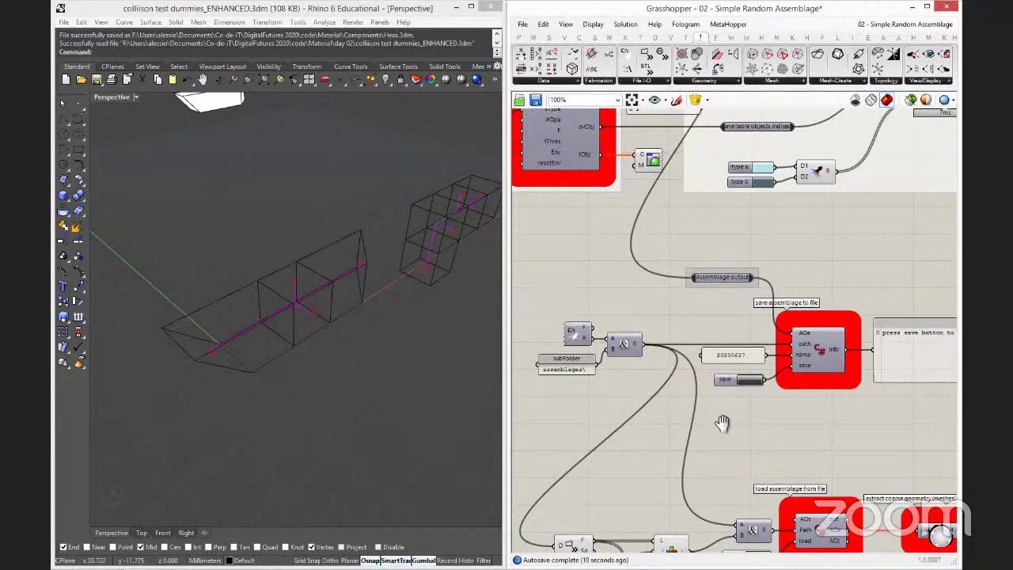
pyautogui.moveTo(721, 423); pyautogui.dragTo(773, 239, button='right')
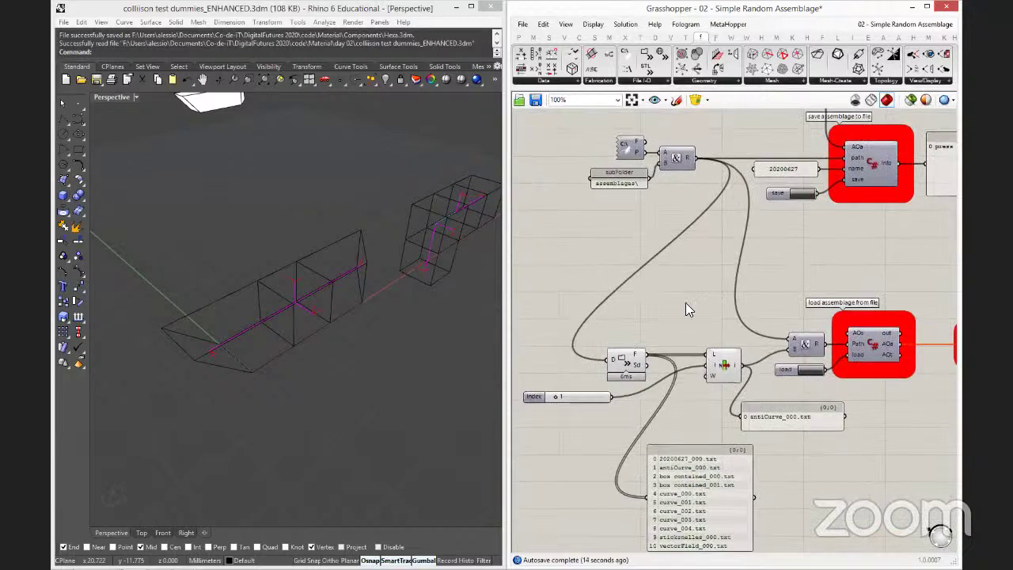
pyautogui.scroll(2, 766, 337)
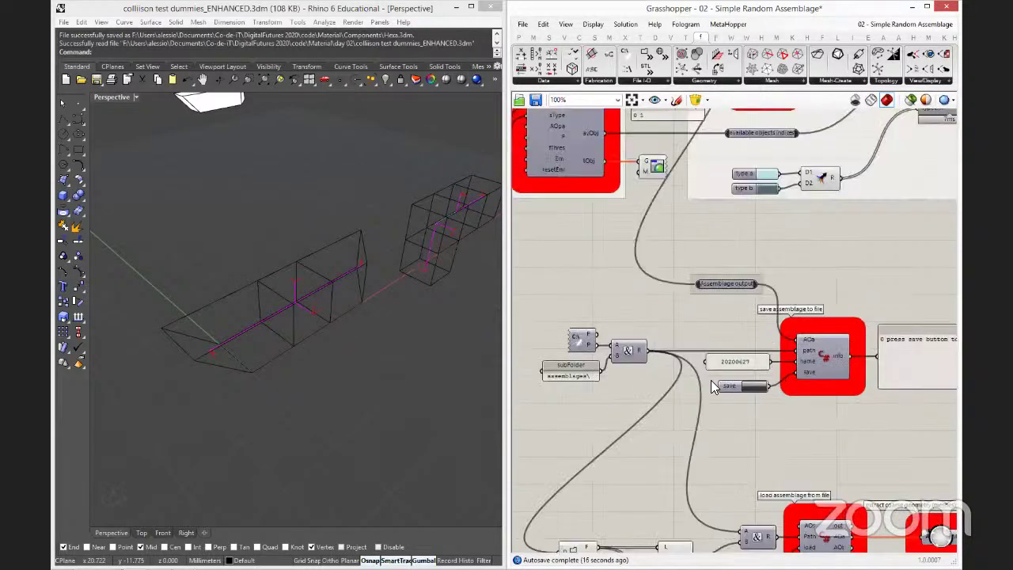
pyautogui.scroll(2, 711, 380)
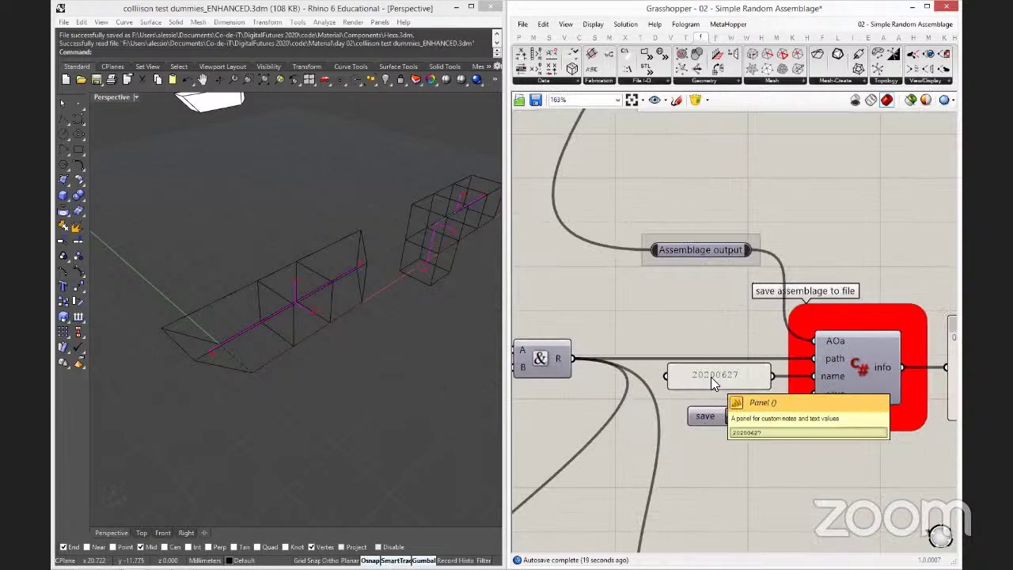
pyautogui.doubleClick(712, 379)
pyautogui.write('rt 1')
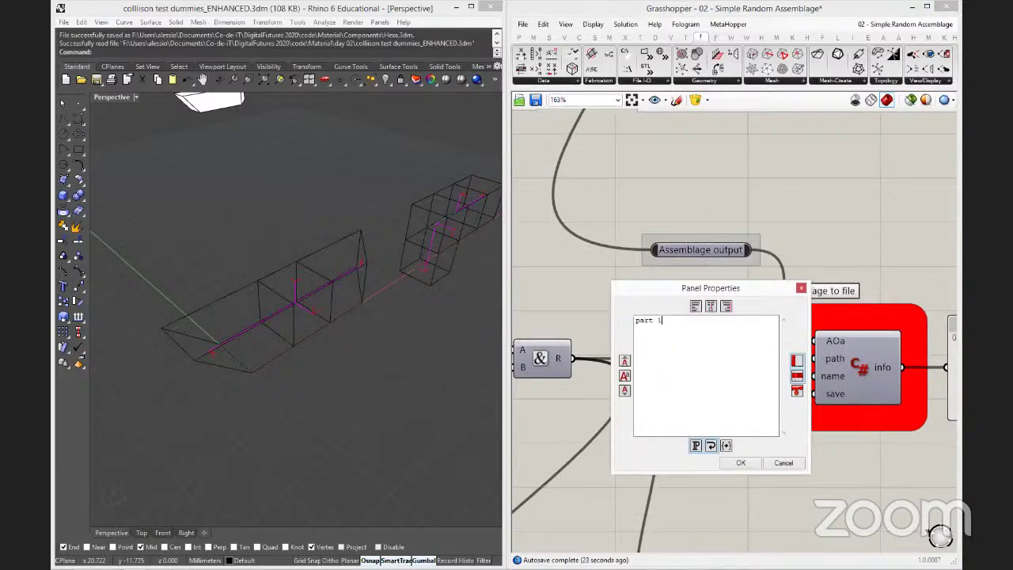
pyautogui.write('_1')
pyautogui.click(744, 463)
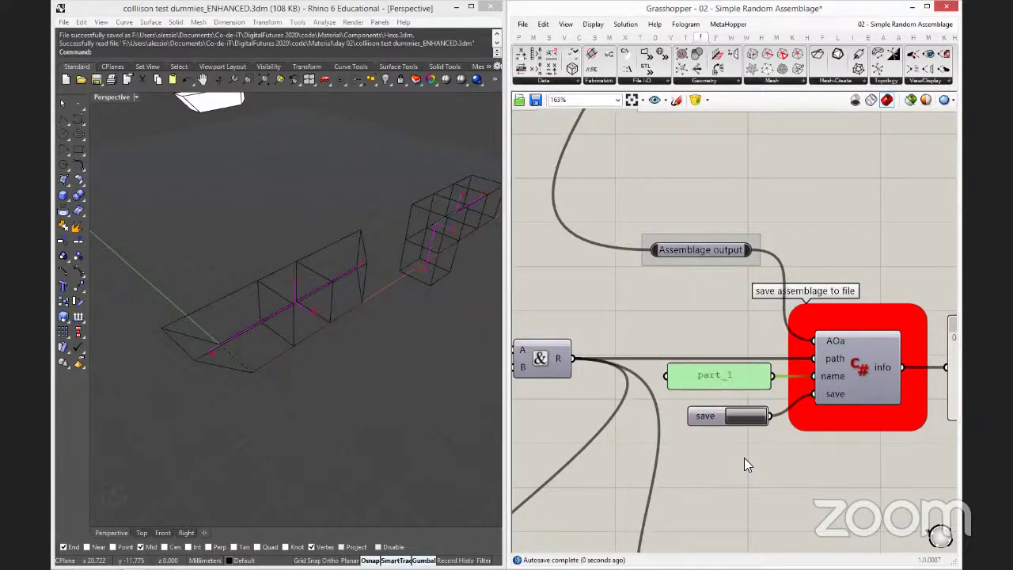
# Grow the random assemblage by running the step trigger twice with 100 steps each.
pyautogui.moveTo(744, 461); pyautogui.dragTo(738, 433, button='right')
pyautogui.scroll(-5, 738, 427)
pyautogui.scroll(-2, 732, 420)
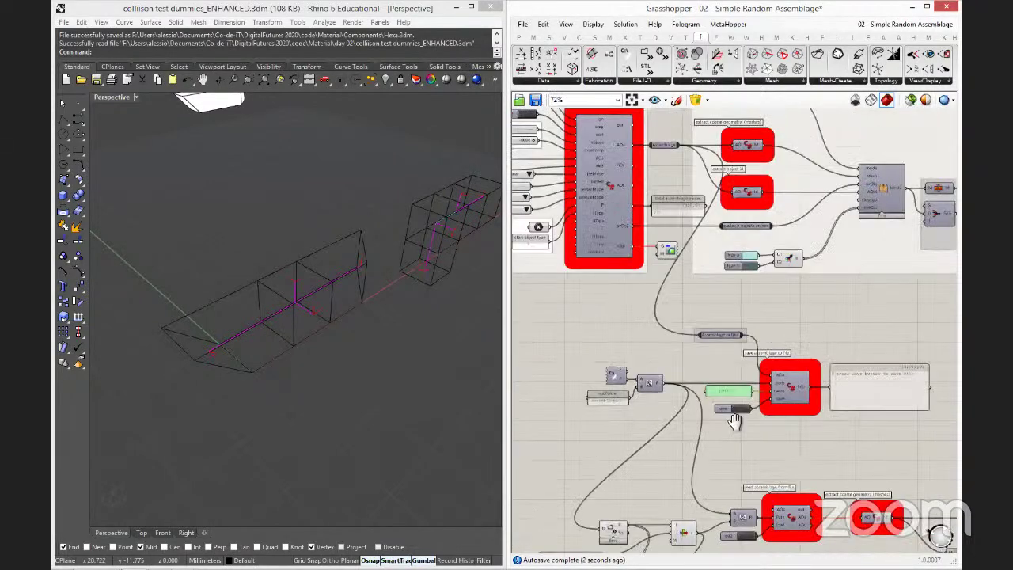
pyautogui.scroll(2, 782, 368)
pyautogui.scroll(3, 781, 367)
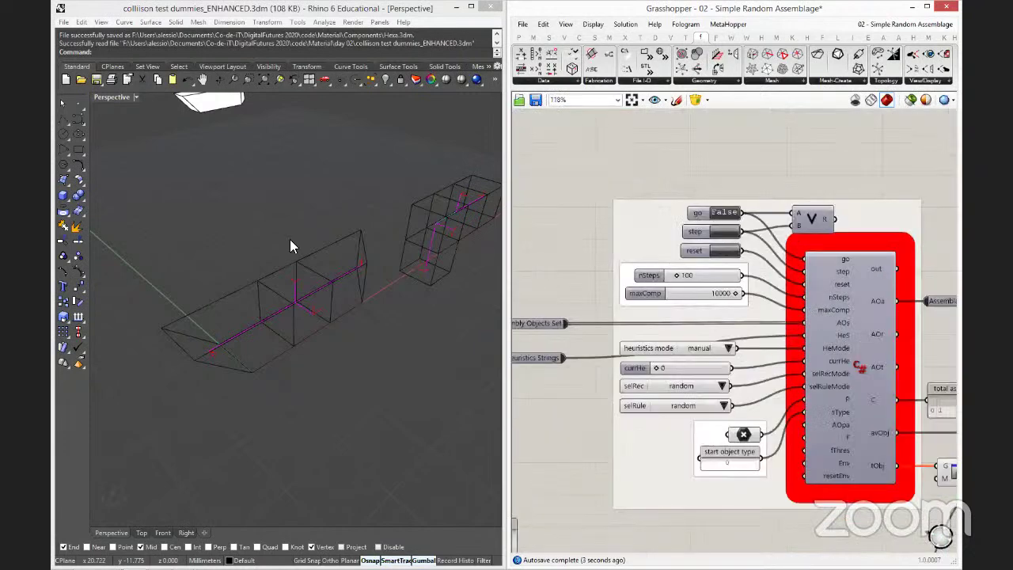
pyautogui.moveTo(296, 266); pyautogui.dragTo(335, 421, button='right')
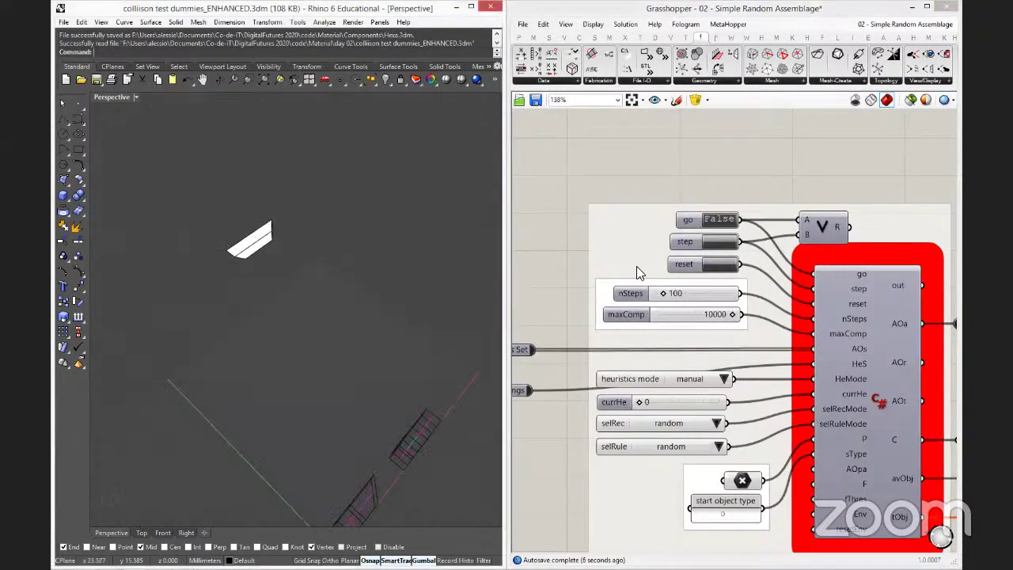
pyautogui.click(726, 245)
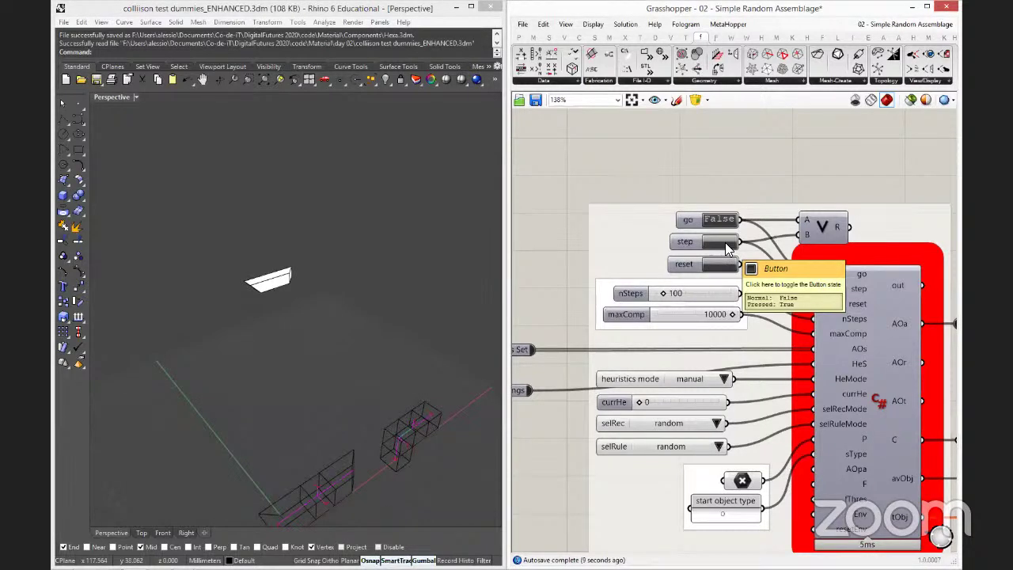
pyautogui.click(725, 242)
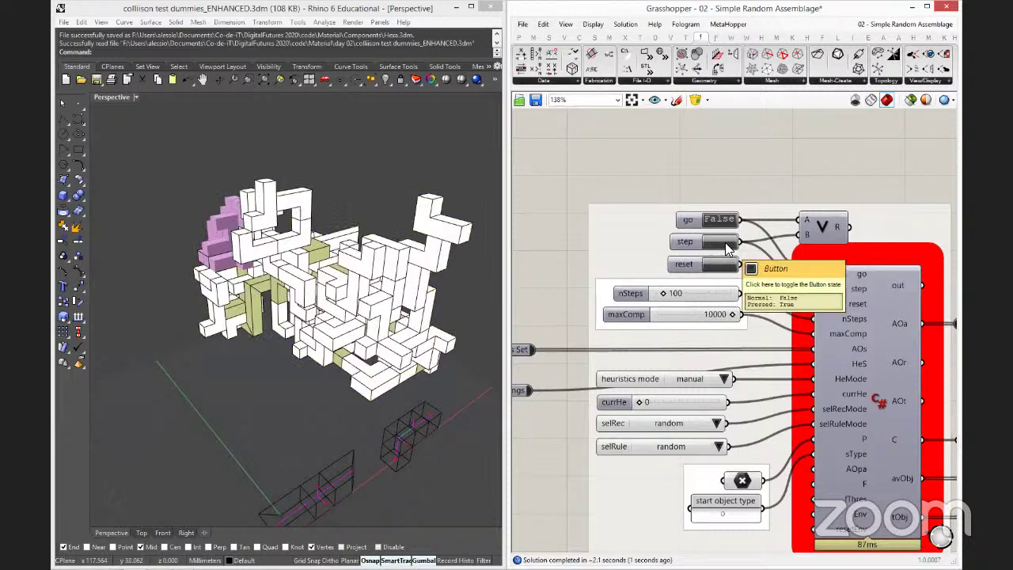
pyautogui.click(722, 242)
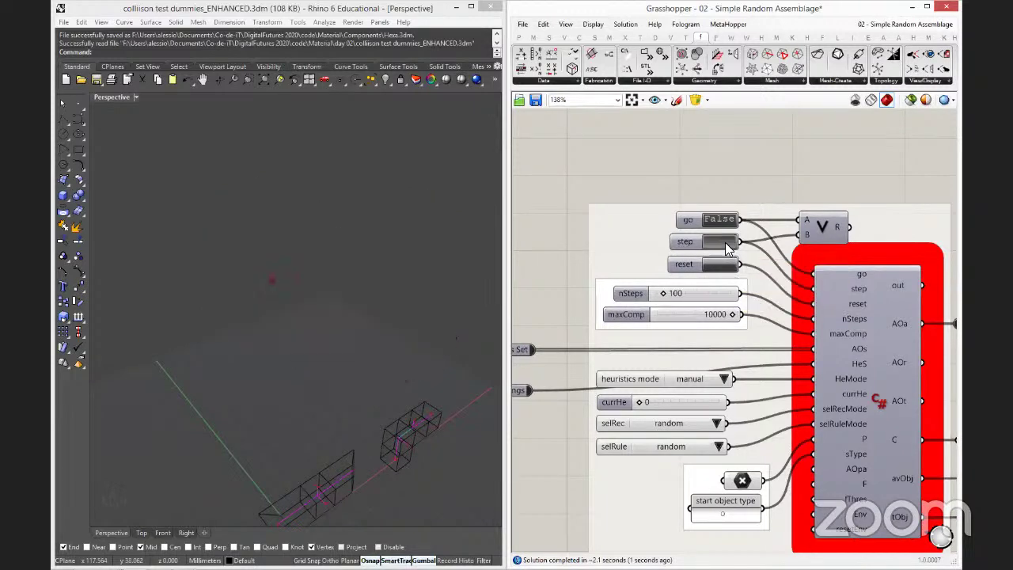
pyautogui.click(728, 243)
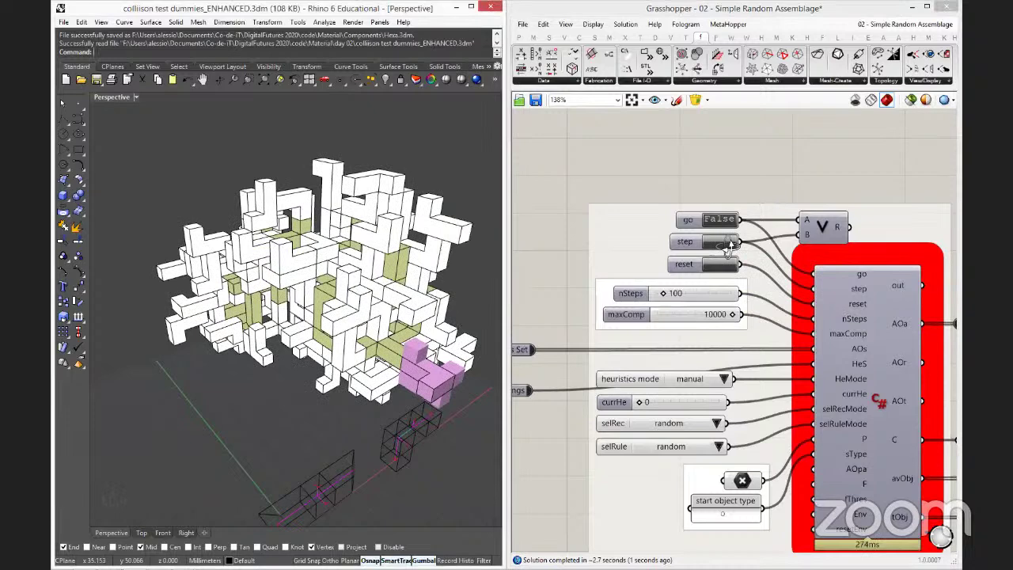
pyautogui.moveTo(301, 356); pyautogui.dragTo(271, 363, button='right')
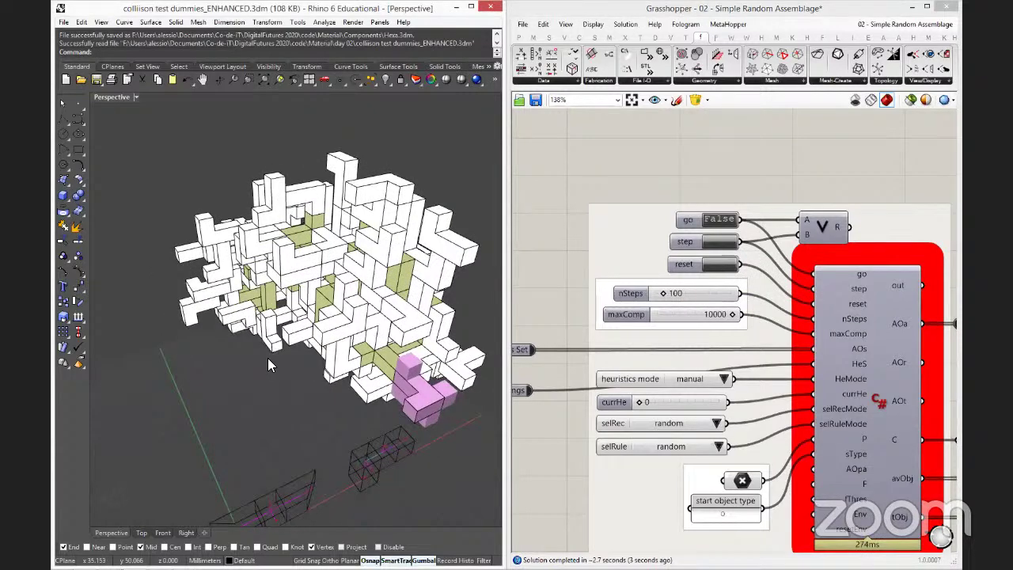
# Save the grown assemblage to file under the name part_1.
pyautogui.scroll(-3, 267, 358)
pyautogui.moveTo(738, 363); pyautogui.dragTo(647, 114, button='right')
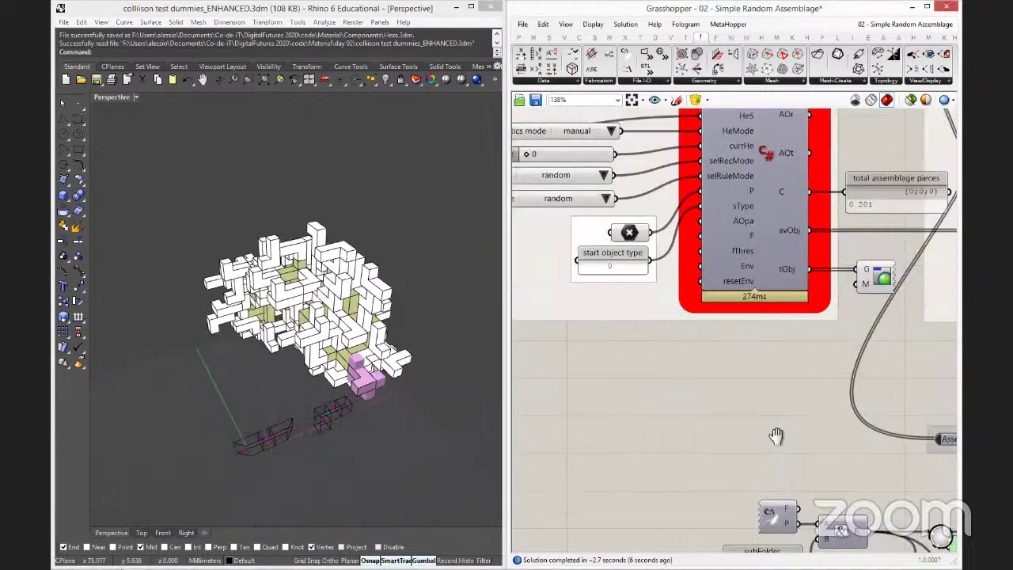
pyautogui.moveTo(844, 564); pyautogui.dragTo(773, 440, button='right')
pyautogui.moveTo(948, 422); pyautogui.dragTo(814, 342, button='right')
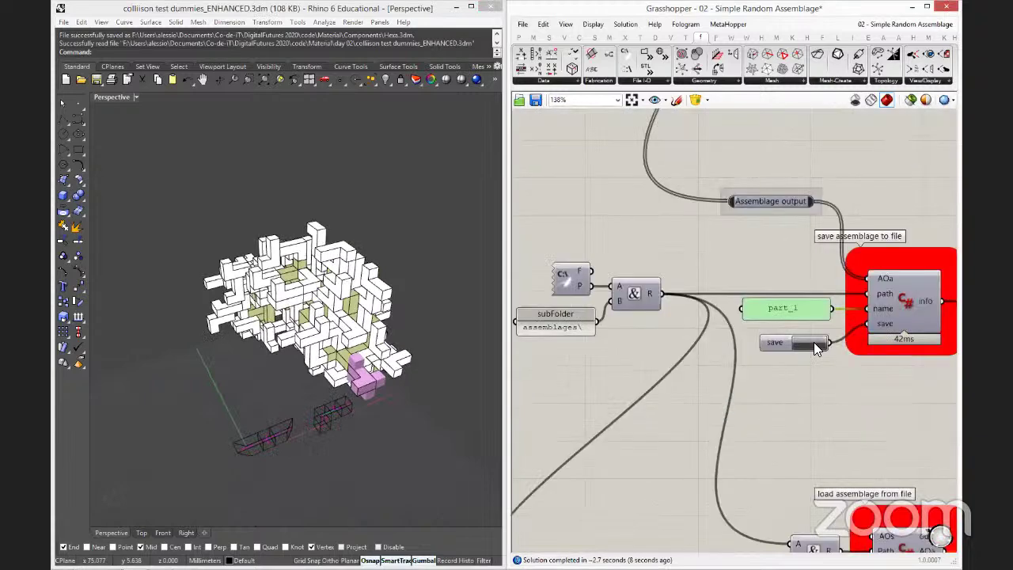
pyautogui.click(813, 342)
# Set the file Index slider to 9 to select part_1_000.txt as the assemblage to load.
pyautogui.moveTo(658, 475); pyautogui.dragTo(647, 108, button='right')
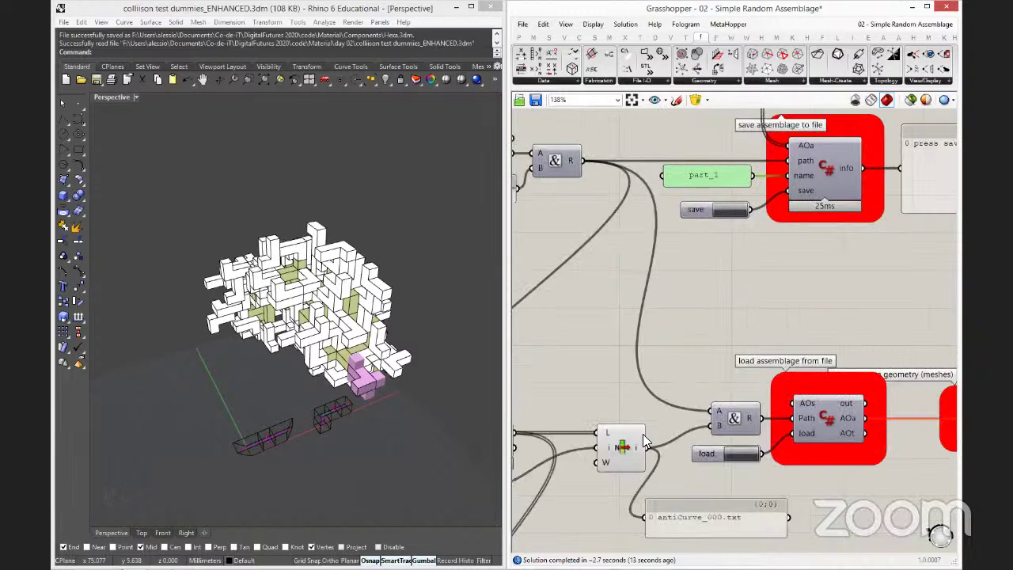
pyautogui.moveTo(608, 403); pyautogui.dragTo(644, 437, button='right')
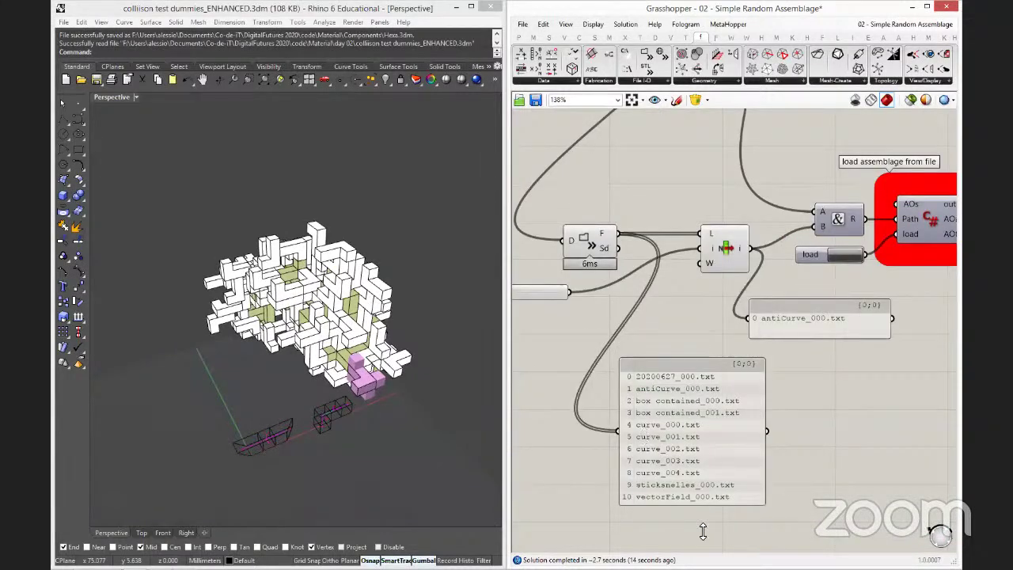
pyautogui.moveTo(605, 433); pyautogui.dragTo(705, 530, button='right')
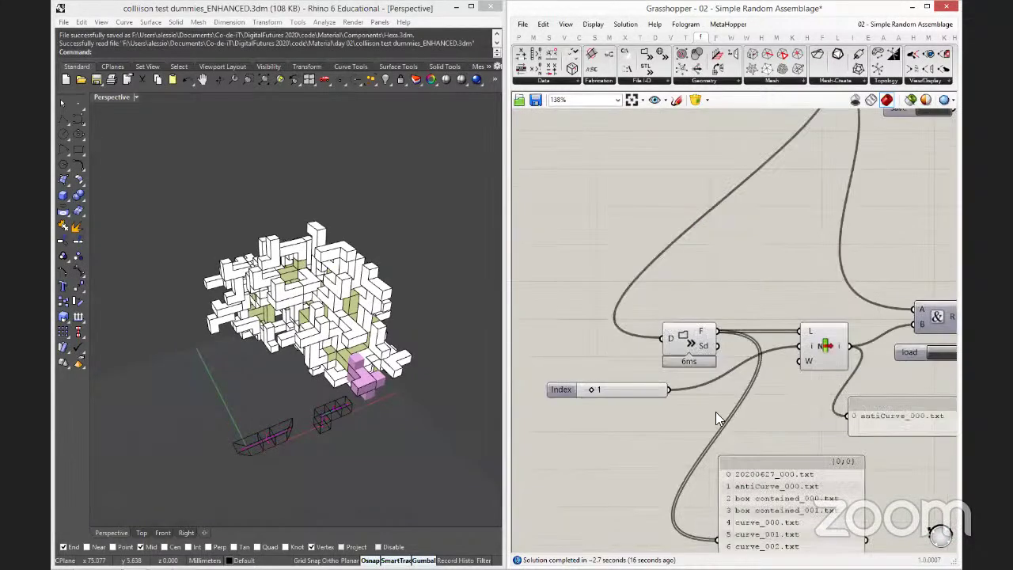
pyautogui.scroll(-2, 716, 412)
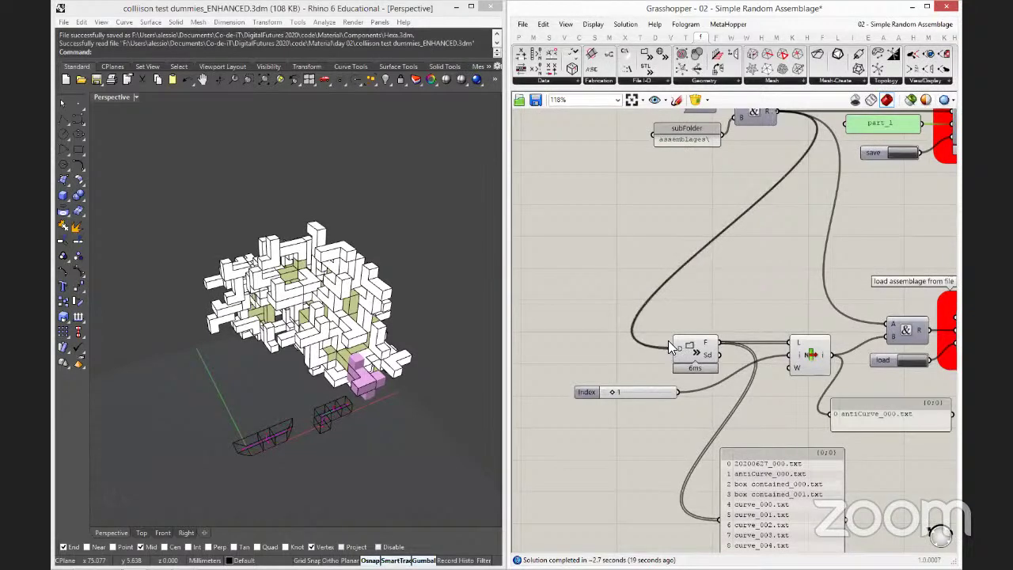
pyautogui.moveTo(739, 419); pyautogui.dragTo(735, 342, button='right')
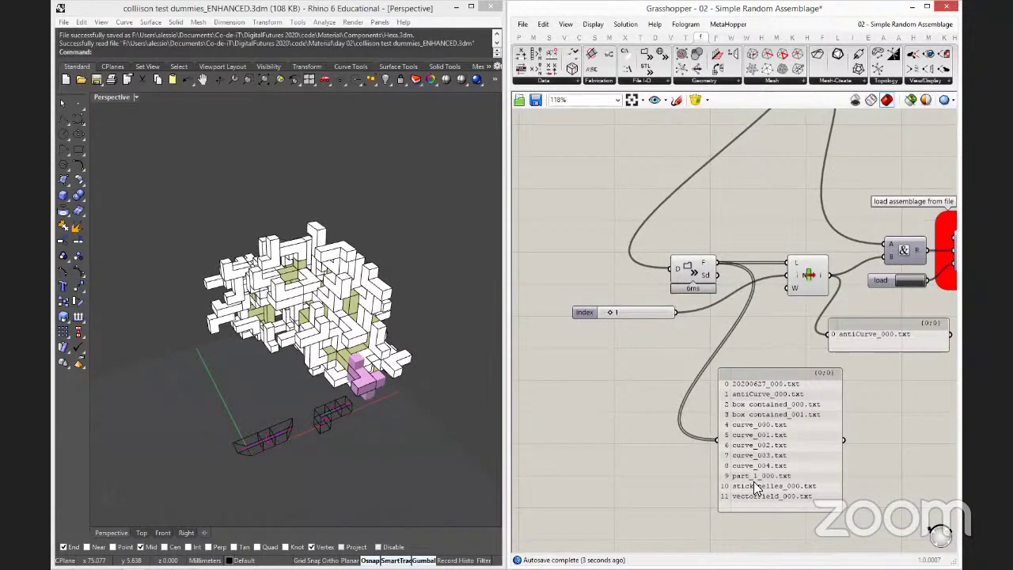
pyautogui.scroll(2, 753, 481)
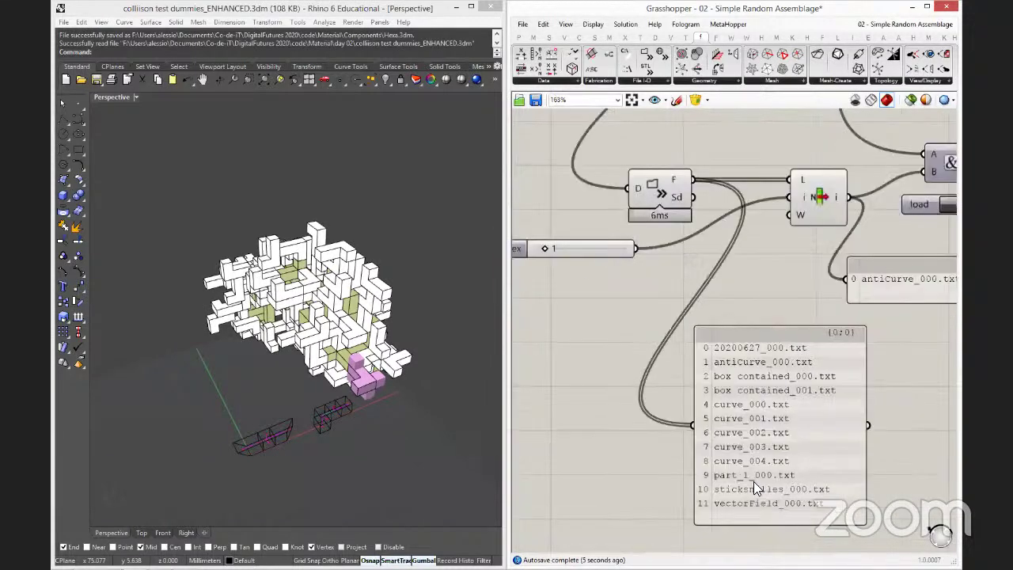
pyautogui.doubleClick(600, 250)
pyautogui.write('9')
pyautogui.press('Return')
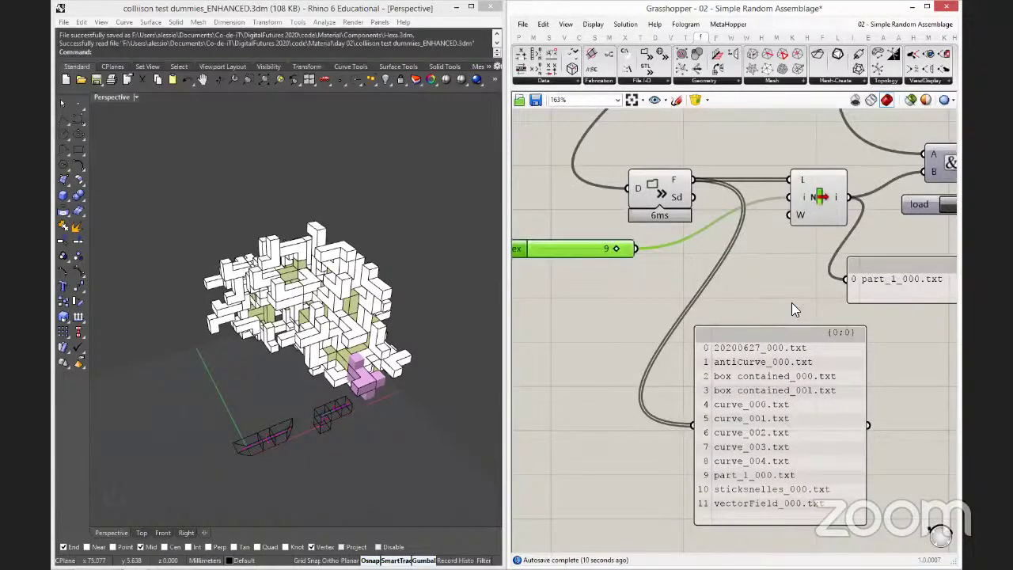
# Reset the assemblage to its start object and try to load part_1_000.txt with the load trigger.
pyautogui.scroll(-5, 761, 355)
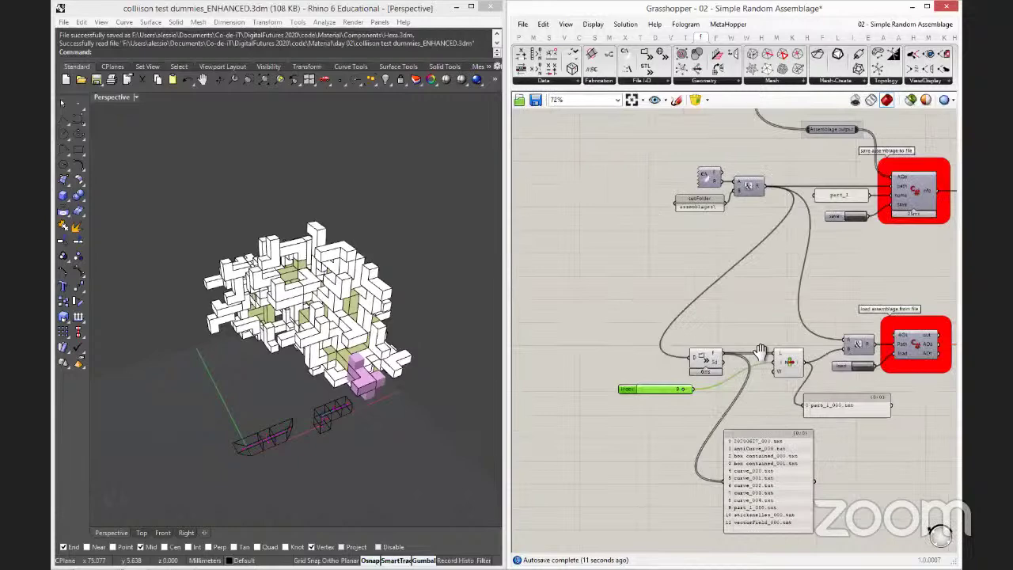
pyautogui.scroll(5, 728, 366)
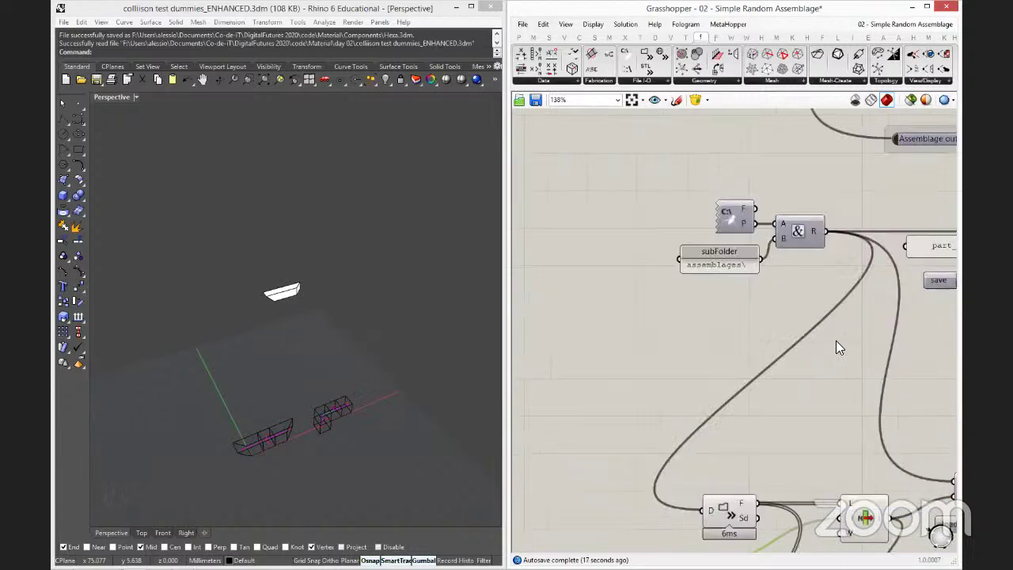
pyautogui.click(741, 346)
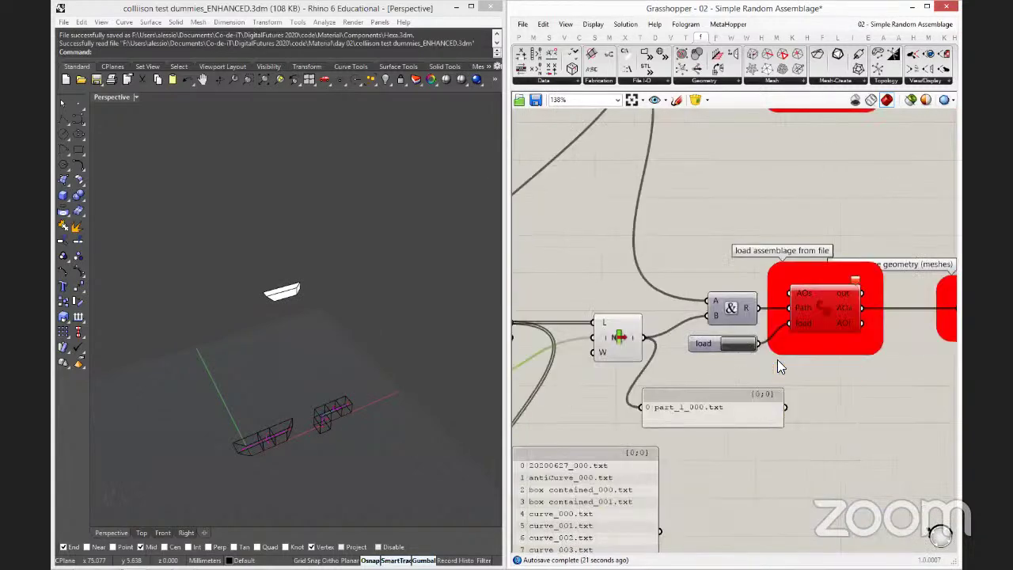
# Shift the Assembly Objects Set parameter closer to its source and wire it into the load component's AOs input.
pyautogui.scroll(-1, 778, 359)
pyautogui.scroll(-1, 786, 353)
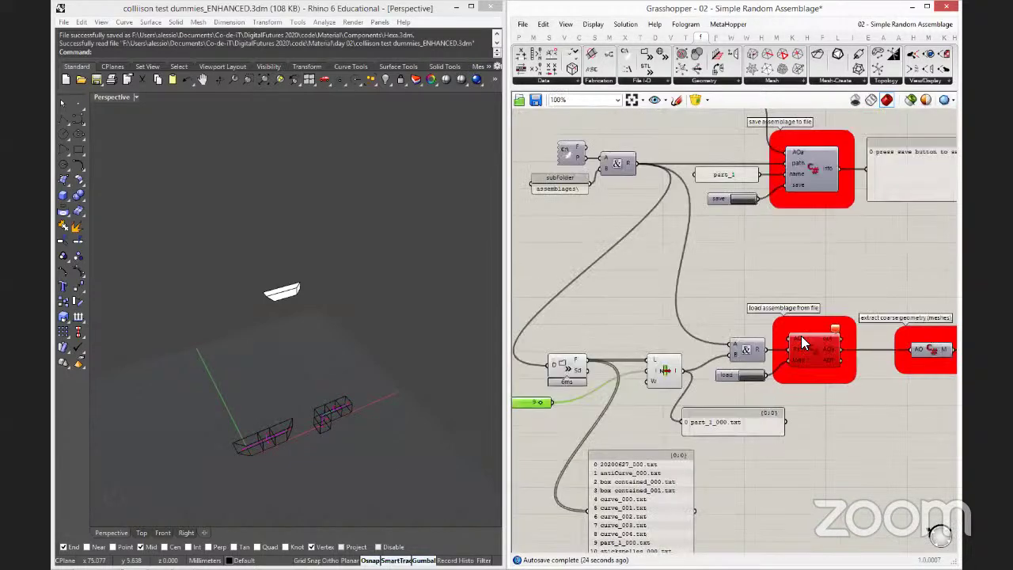
pyautogui.scroll(3, 801, 336)
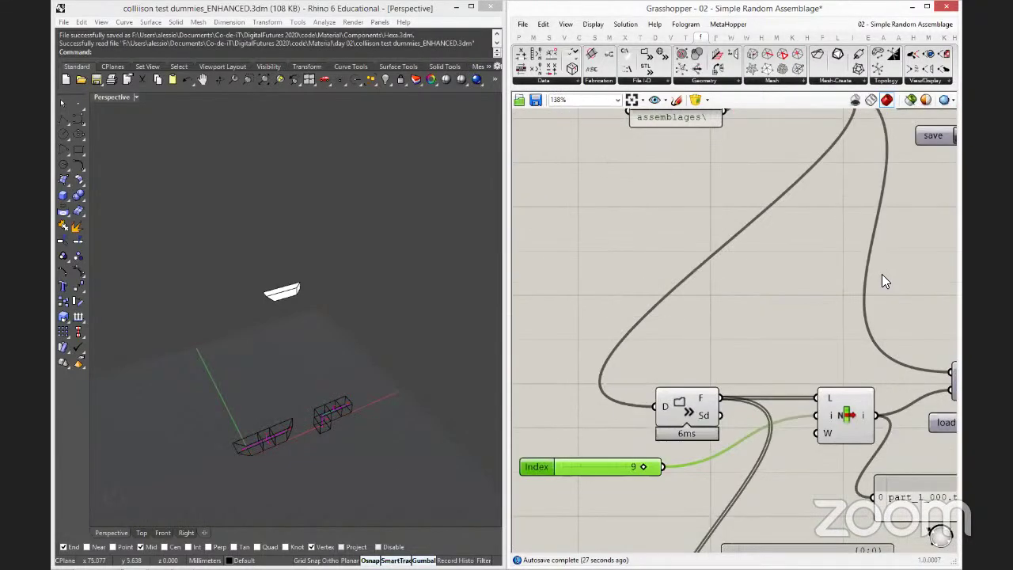
pyautogui.scroll(-4, 883, 276)
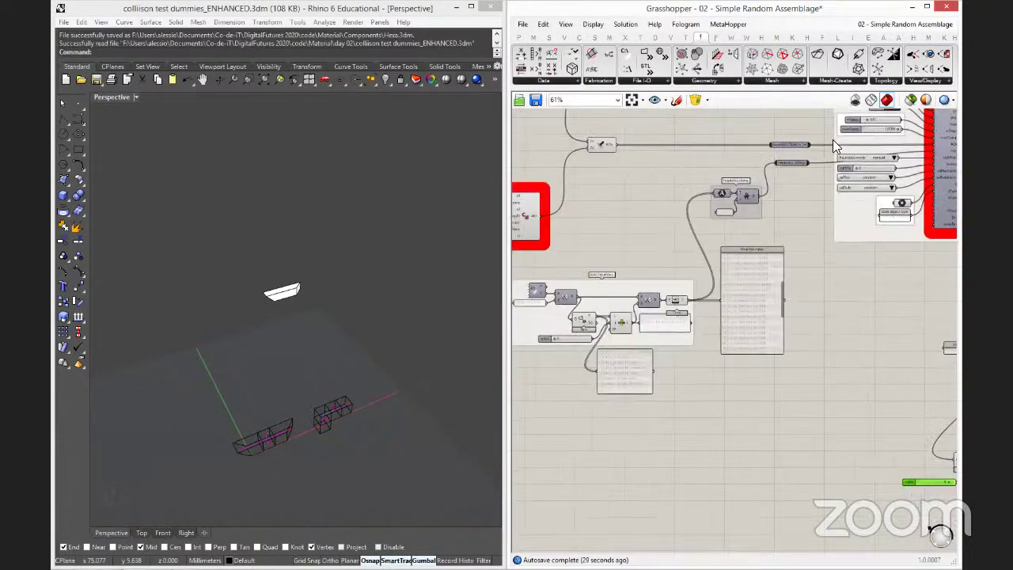
pyautogui.scroll(2, 833, 139)
pyautogui.click(831, 138)
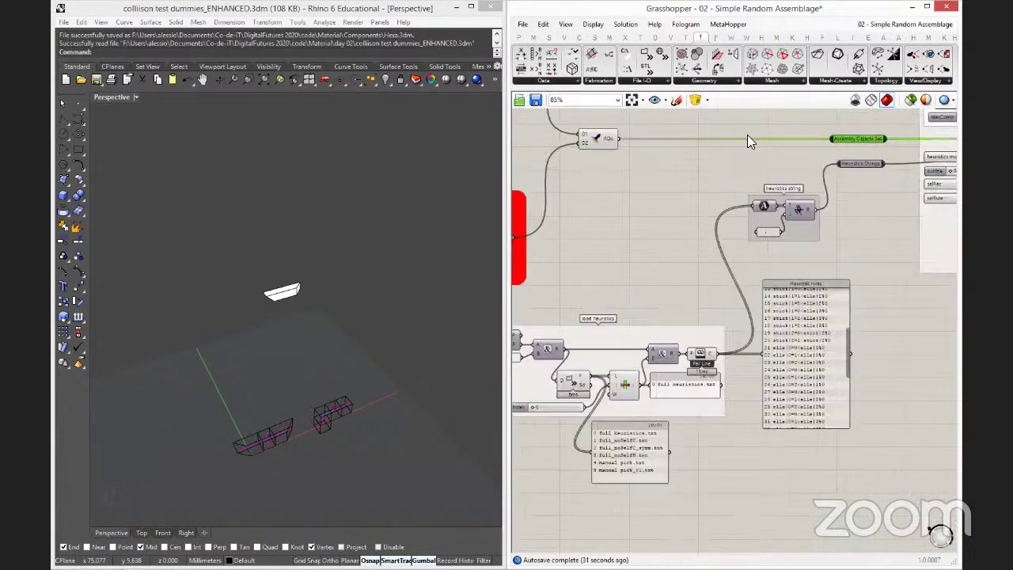
pyautogui.moveTo(747, 139); pyautogui.dragTo(742, 137)
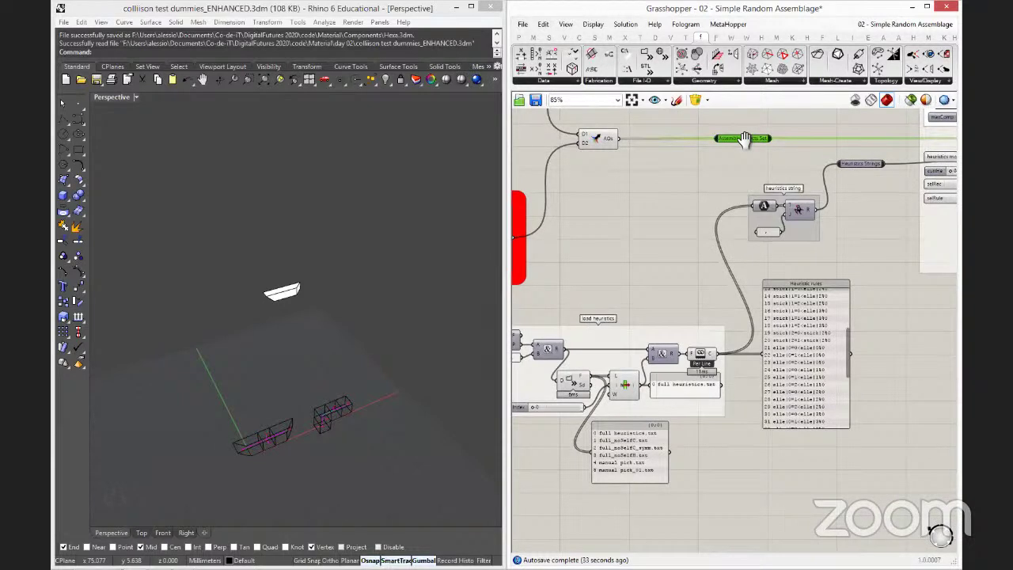
pyautogui.scroll(-2, 657, 131)
pyautogui.moveTo(656, 128); pyautogui.dragTo(887, 413)
# Load the saved part_1_000.txt assemblage and view it in the Perspective viewport.
pyautogui.scroll(2, 964, 418)
pyautogui.scroll(3, 887, 413)
pyautogui.click(829, 467)
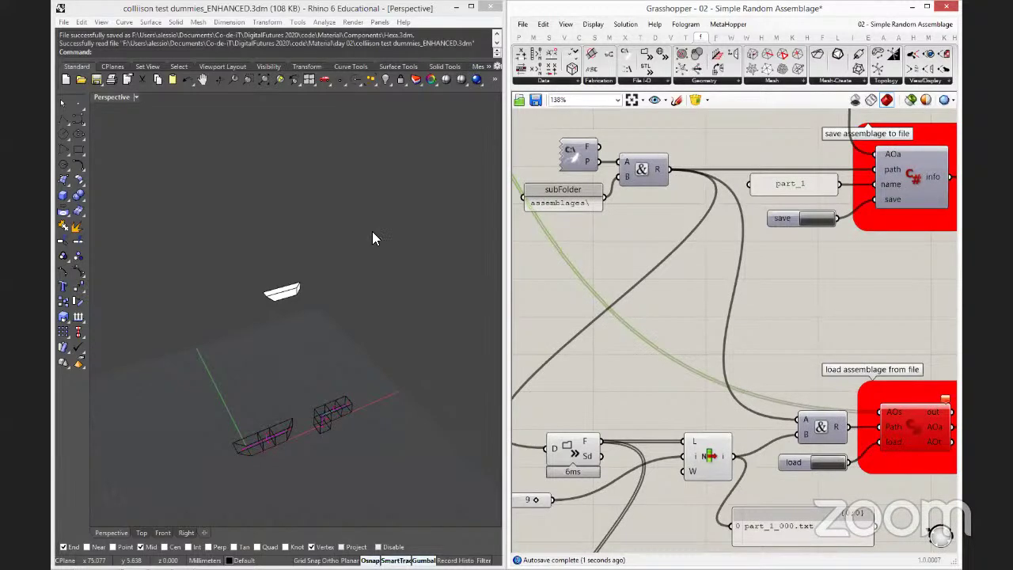
pyautogui.moveTo(375, 235); pyautogui.dragTo(380, 287, button='right')
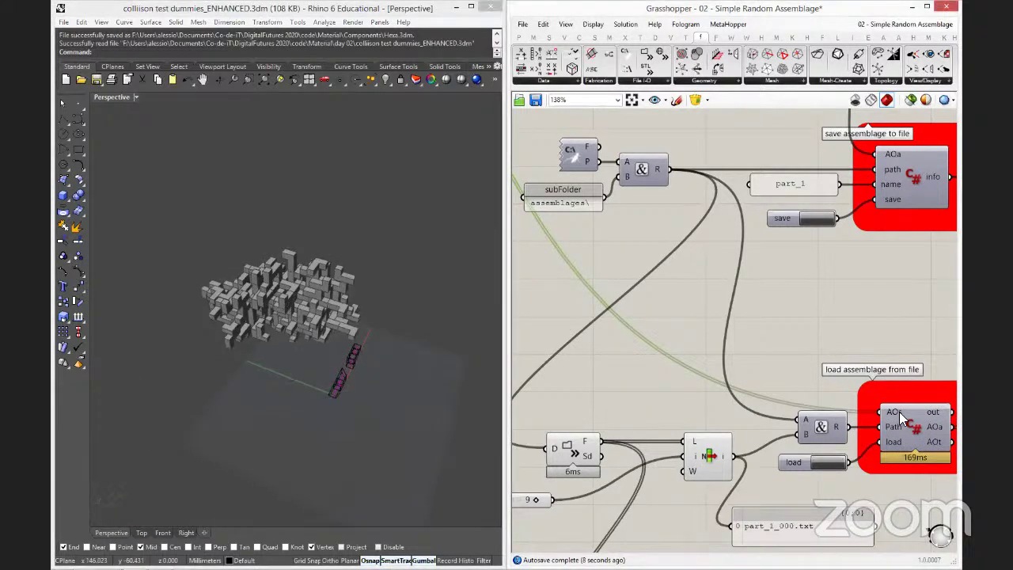
# Move the extract coarse geometry component slightly farther away from the load assemblage component.
pyautogui.moveTo(900, 418); pyautogui.dragTo(901, 420, button='right')
pyautogui.moveTo(768, 410); pyautogui.dragTo(645, 396, button='right')
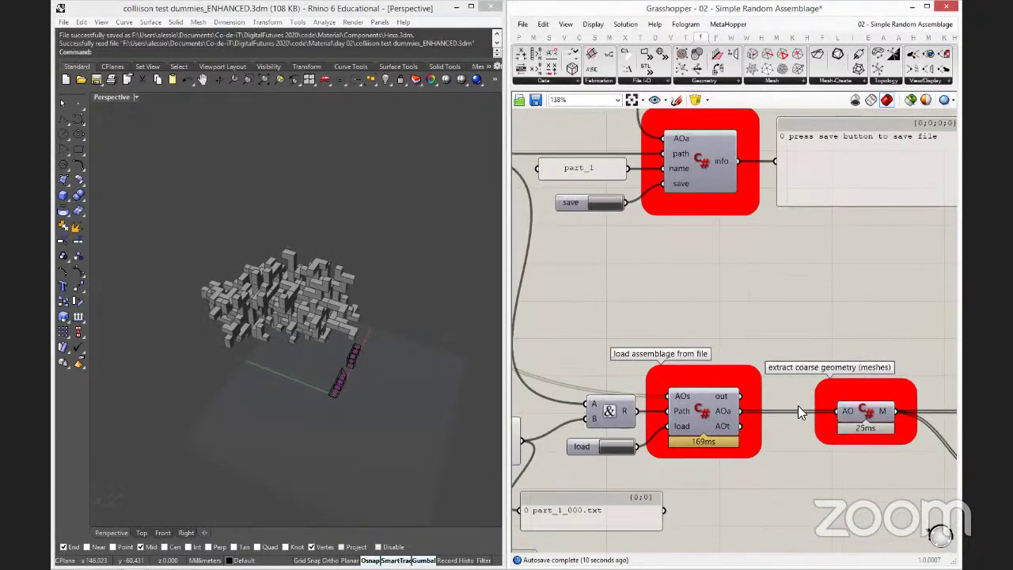
pyautogui.moveTo(894, 412); pyautogui.dragTo(933, 411)
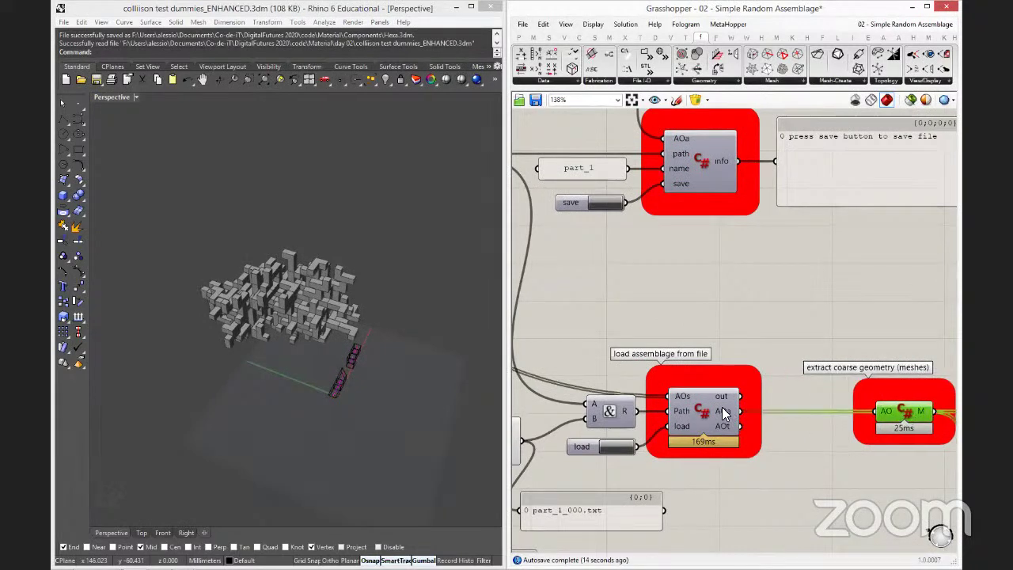
pyautogui.moveTo(725, 413)
# Turn off the preview of the two display components showing the loaded assemblage's meshes and edges.
pyautogui.scroll(-2, 730, 373)
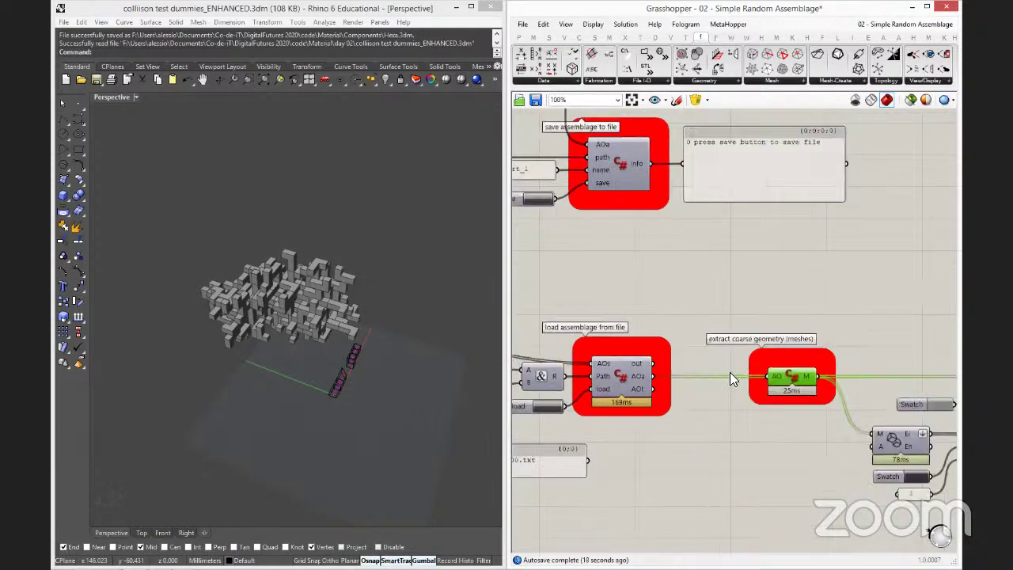
pyautogui.scroll(-1, 904, 464)
pyautogui.click(908, 464)
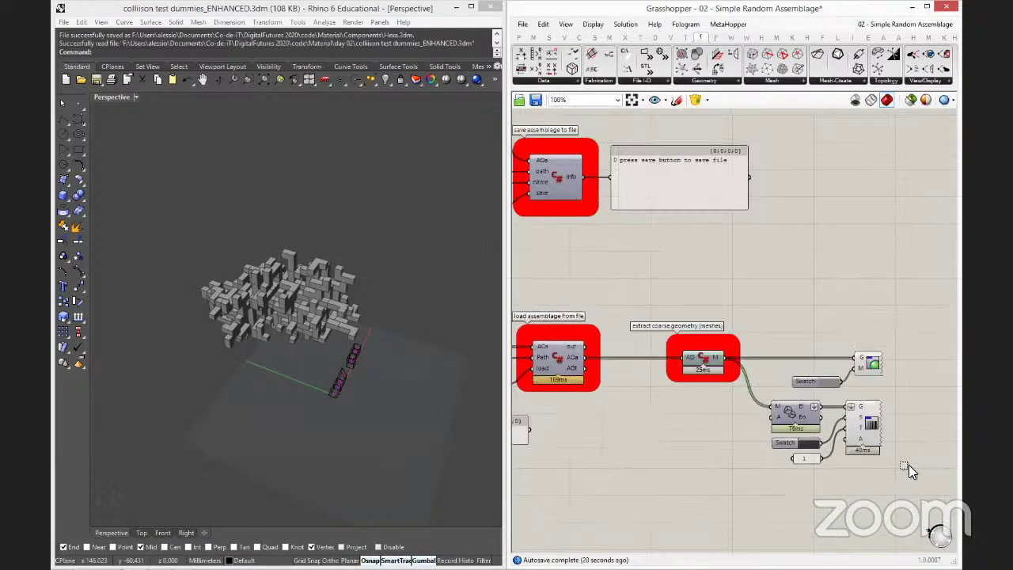
pyautogui.click(874, 407)
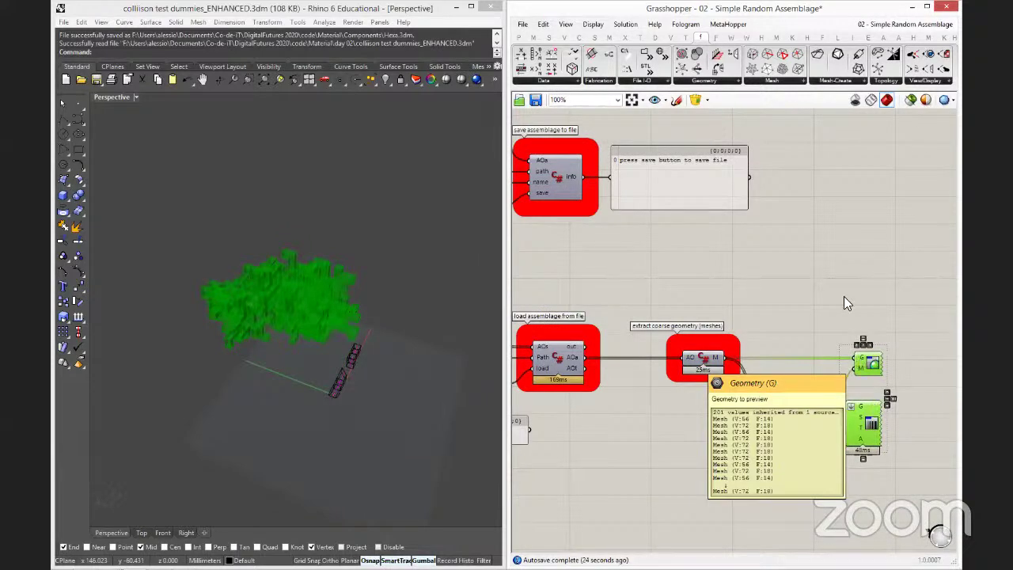
pyautogui.moveTo(606, 429); pyautogui.dragTo(819, 424, button='right')
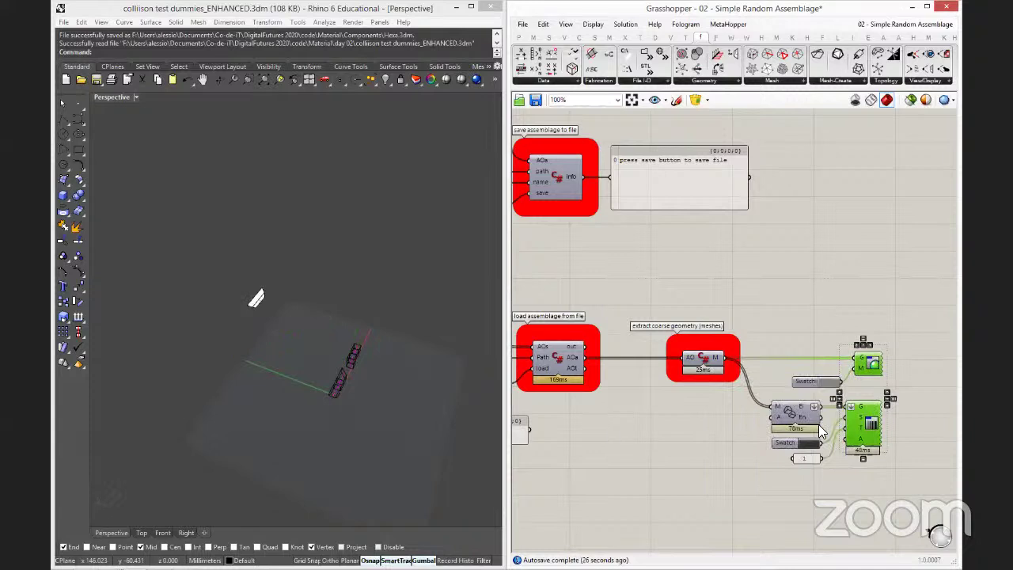
# Wire the load component's AOa output into the AOpa input of the assemblage engine.
pyautogui.scroll(2, 783, 431)
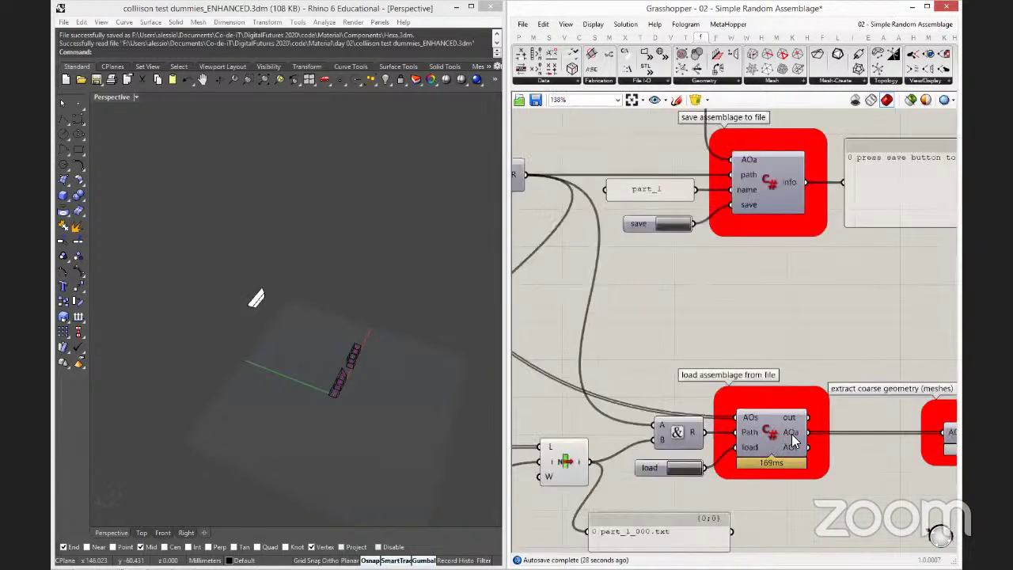
pyautogui.moveTo(795, 440); pyautogui.dragTo(585, 238)
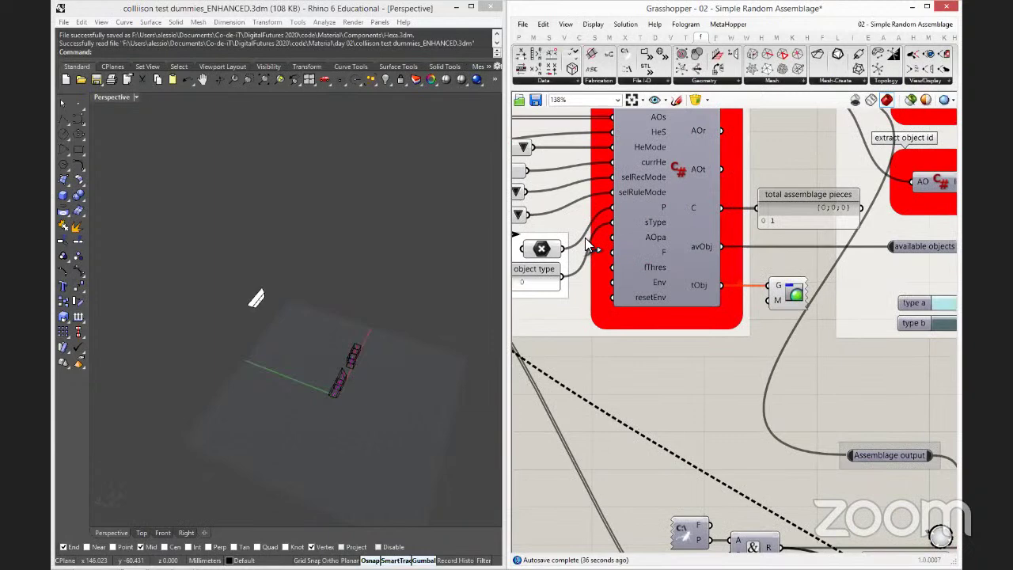
pyautogui.scroll(2, 585, 238)
pyautogui.scroll(2, 629, 248)
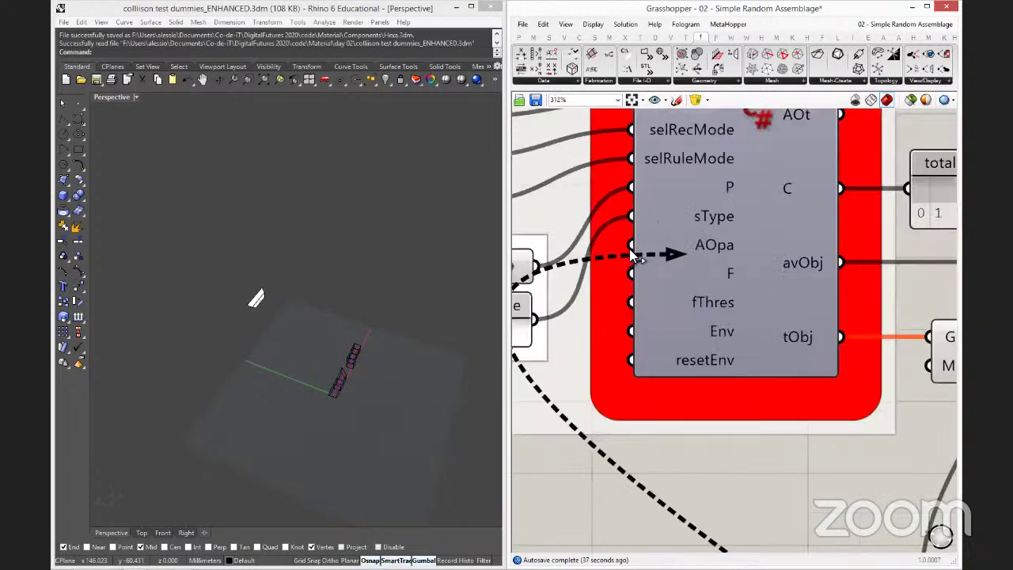
pyautogui.scroll(1, 628, 249)
pyautogui.moveTo(625, 250); pyautogui.dragTo(625, 250)
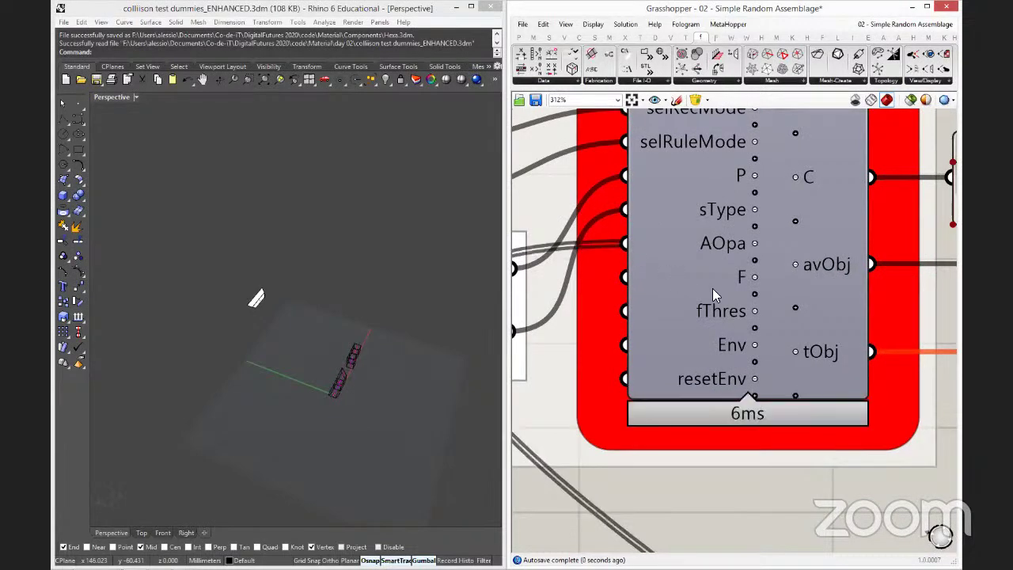
# Reset the assemblage engine so it starts from the loaded assemblage, and inspect the geometry in the Perspective viewport.
pyautogui.scroll(-2, 713, 288)
pyautogui.scroll(-1, 730, 283)
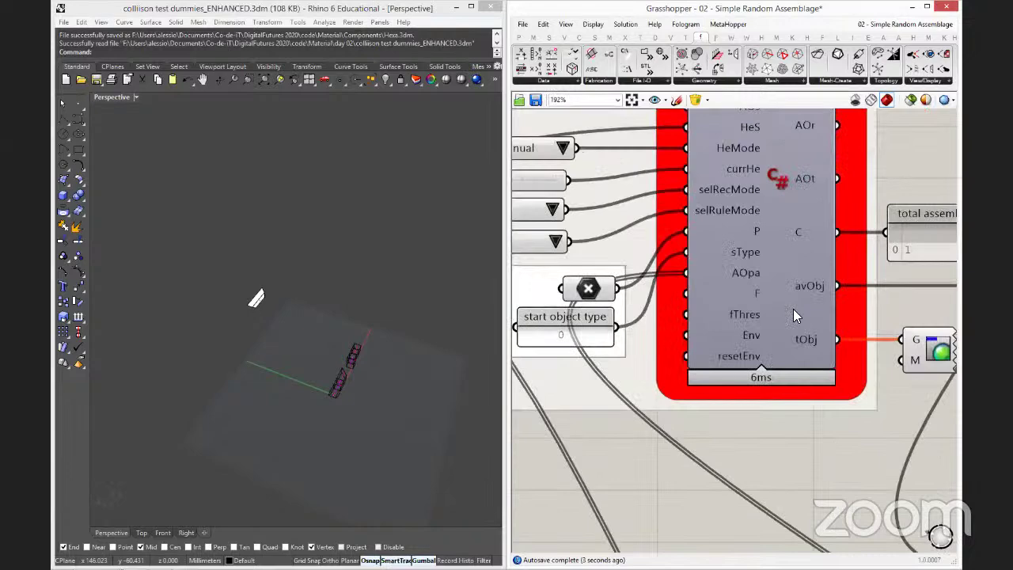
pyautogui.scroll(-1, 793, 309)
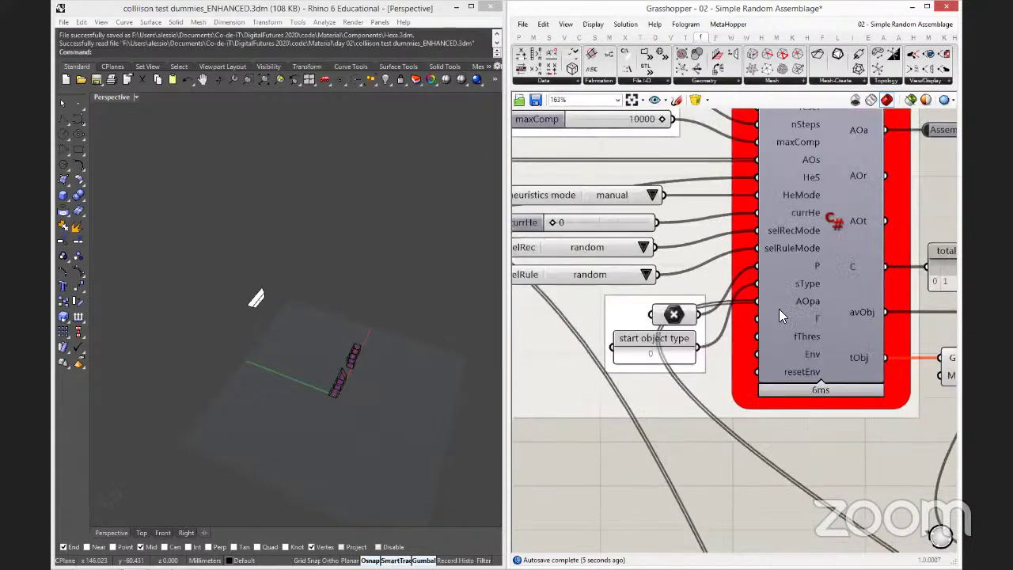
pyautogui.moveTo(779, 309); pyautogui.dragTo(817, 402, button='right')
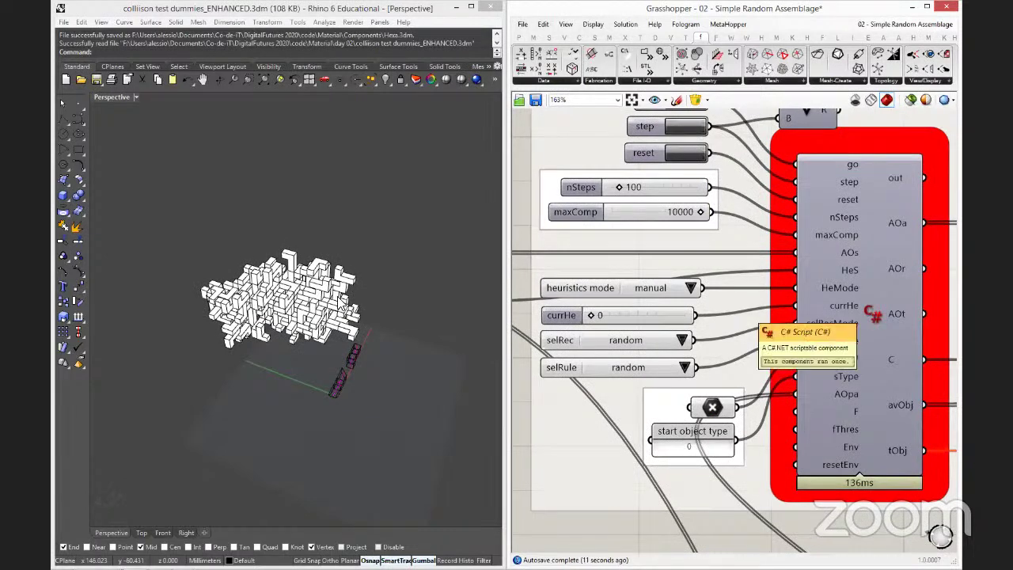
pyautogui.moveTo(342, 307); pyautogui.dragTo(292, 332, button='right')
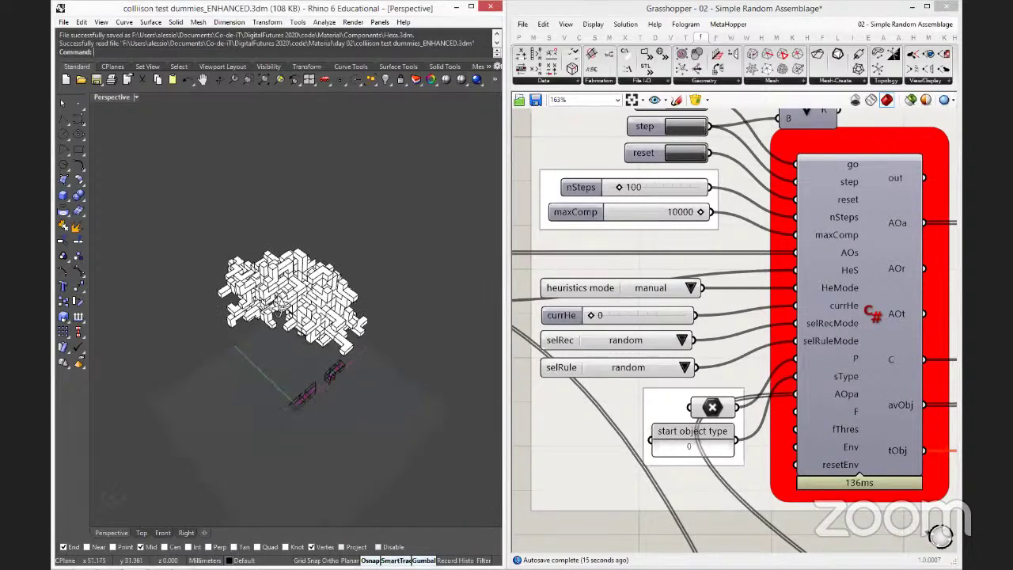
pyautogui.scroll(3, 273, 305)
pyautogui.moveTo(343, 292); pyautogui.dragTo(346, 293, button='right')
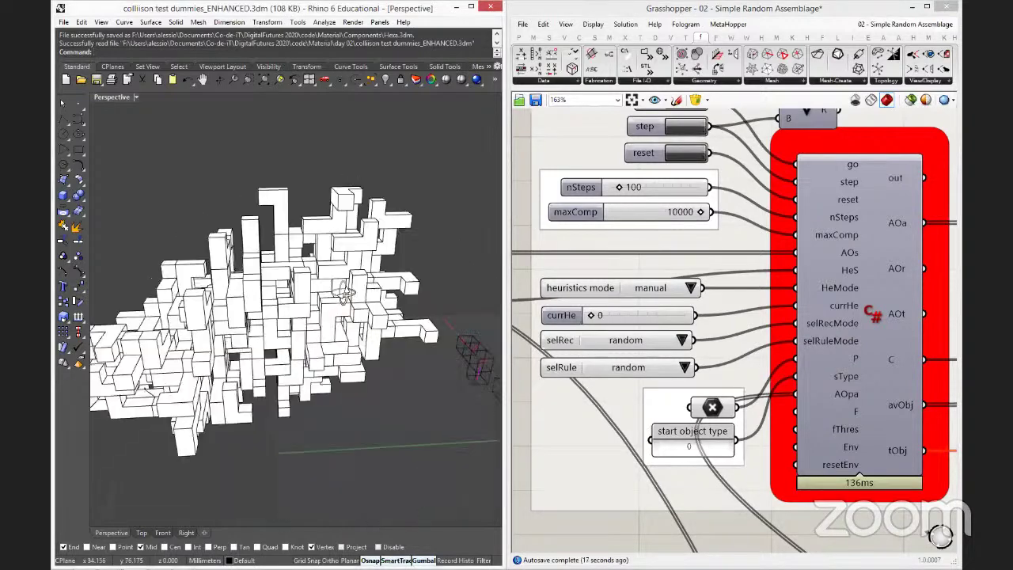
pyautogui.scroll(-3, 344, 294)
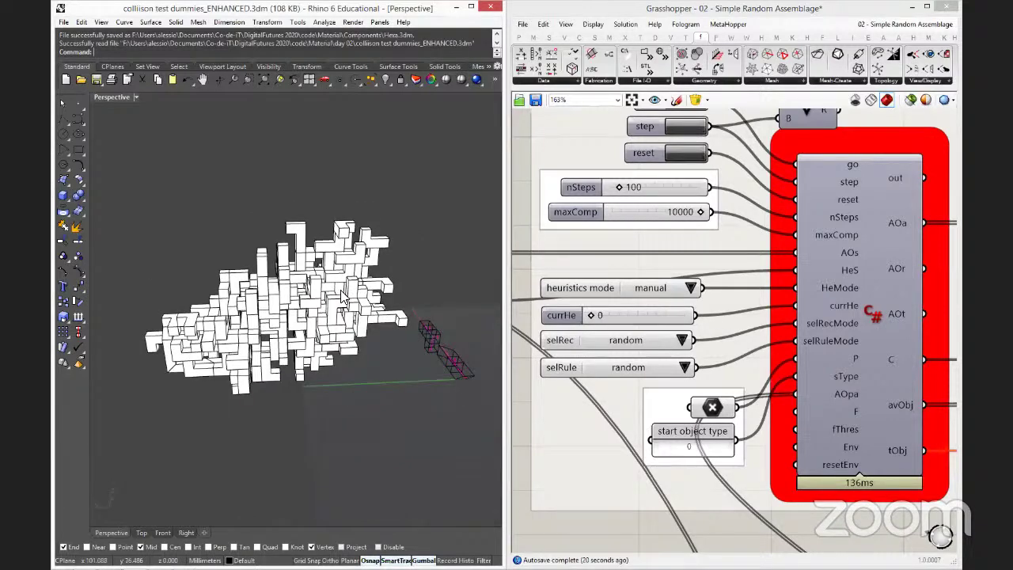
# Inspect the starting assemblage in the Perspective viewport and follow the visualization mode wiring through to the display components.
pyautogui.scroll(-2, 341, 296)
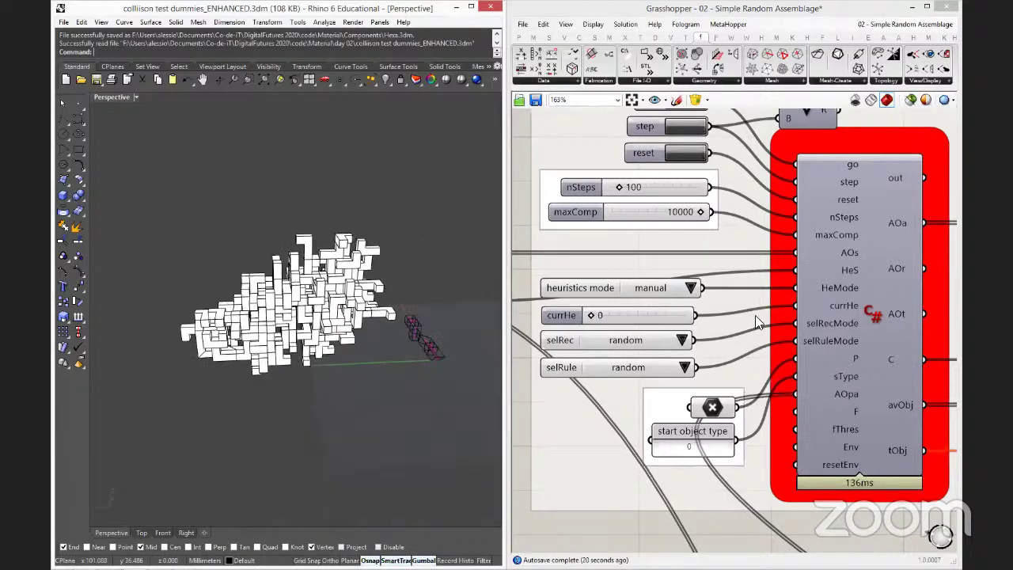
pyautogui.moveTo(809, 300); pyautogui.dragTo(609, 292, button='right')
pyautogui.scroll(-2, 762, 296)
pyautogui.scroll(3, 793, 135)
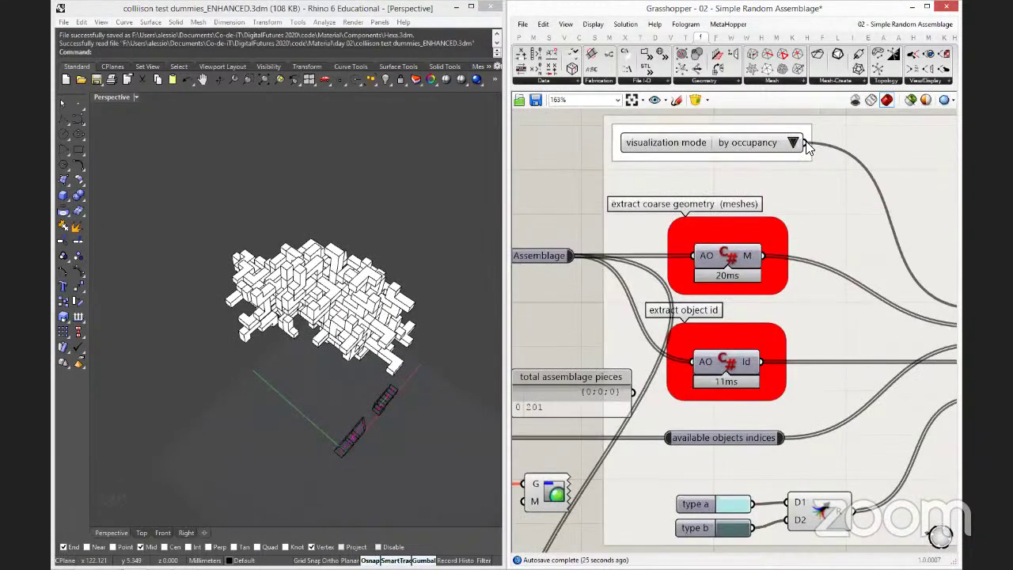
pyautogui.click(806, 144)
pyautogui.moveTo(313, 353); pyautogui.dragTo(341, 355, button='right')
pyautogui.scroll(-2, 867, 342)
pyautogui.moveTo(867, 341); pyautogui.dragTo(790, 324, button='right')
pyautogui.scroll(2, 696, 321)
pyautogui.moveTo(380, 229); pyautogui.dragTo(340, 296, button='right')
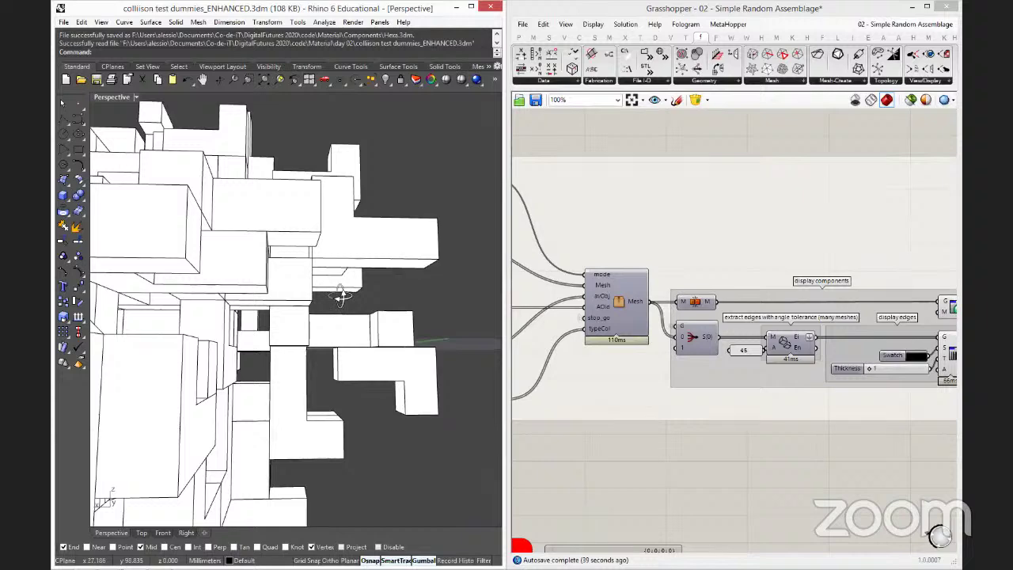
pyautogui.scroll(-5, 336, 291)
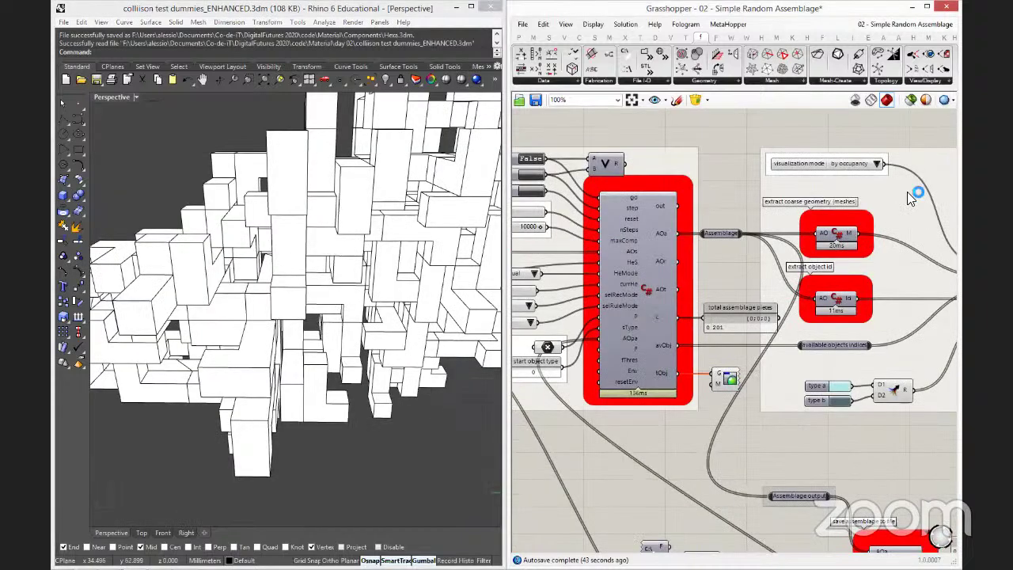
# Preview the assemblage with the visualization modes by type and by sequence, and return the mode to by occupancy.
pyautogui.click(877, 164)
pyautogui.click(907, 194)
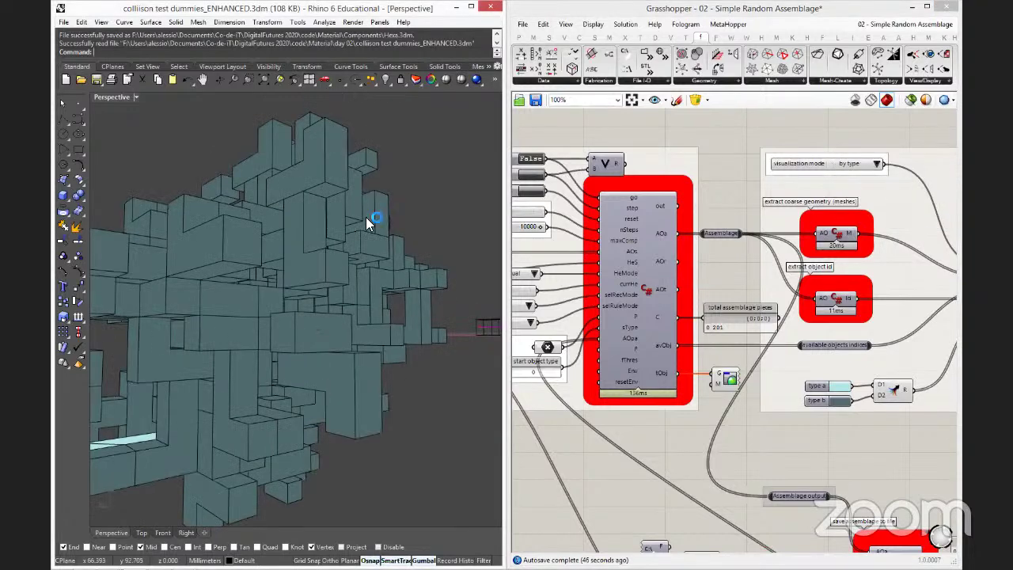
pyautogui.click(877, 163)
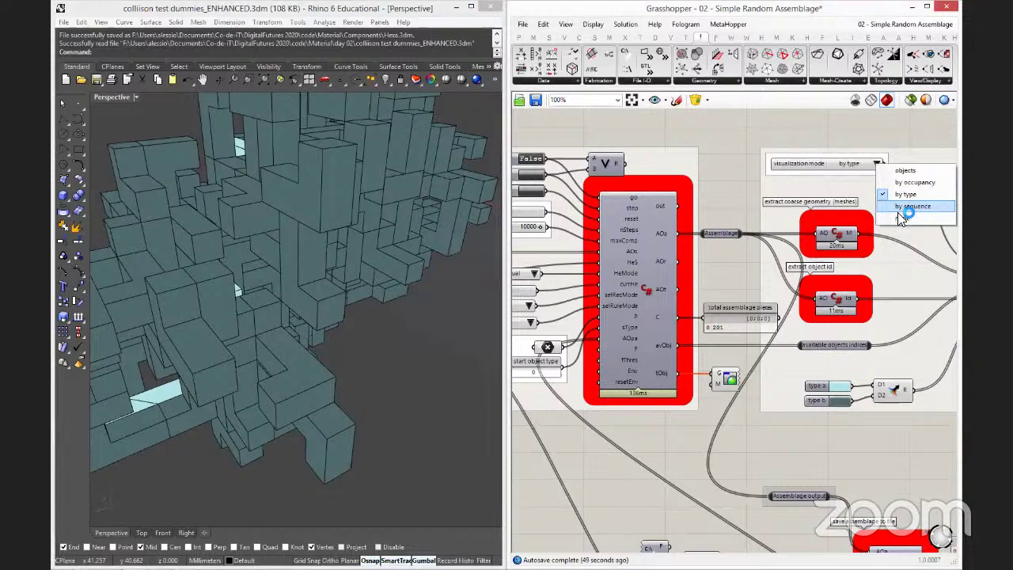
pyautogui.click(897, 208)
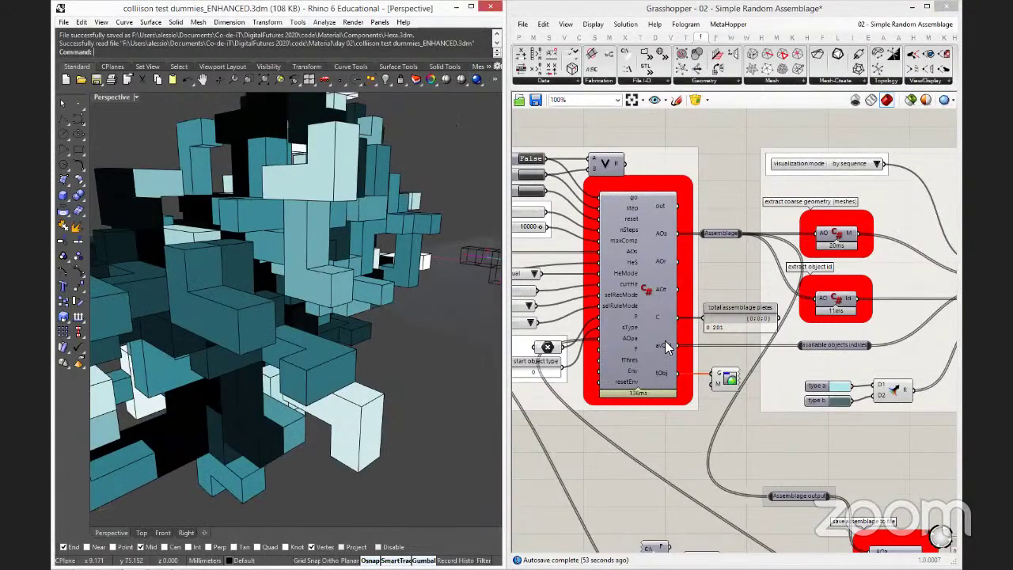
pyautogui.moveTo(665, 343)
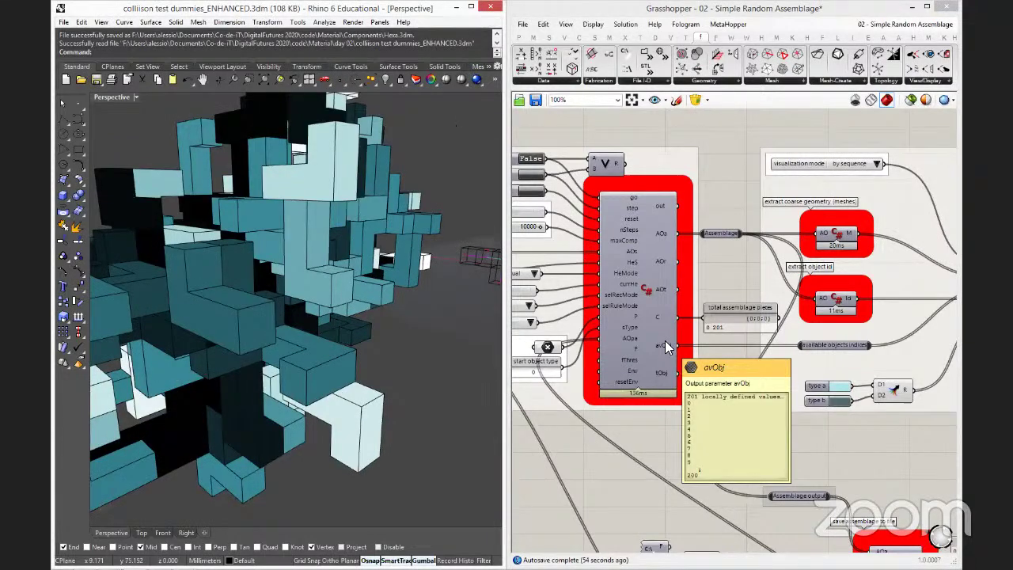
pyautogui.click(877, 166)
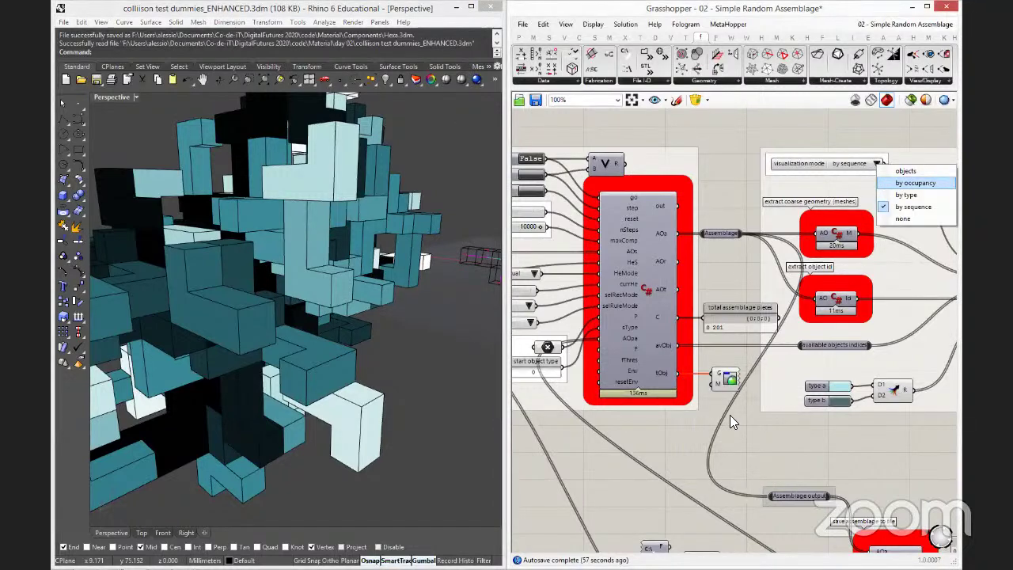
pyautogui.click(888, 183)
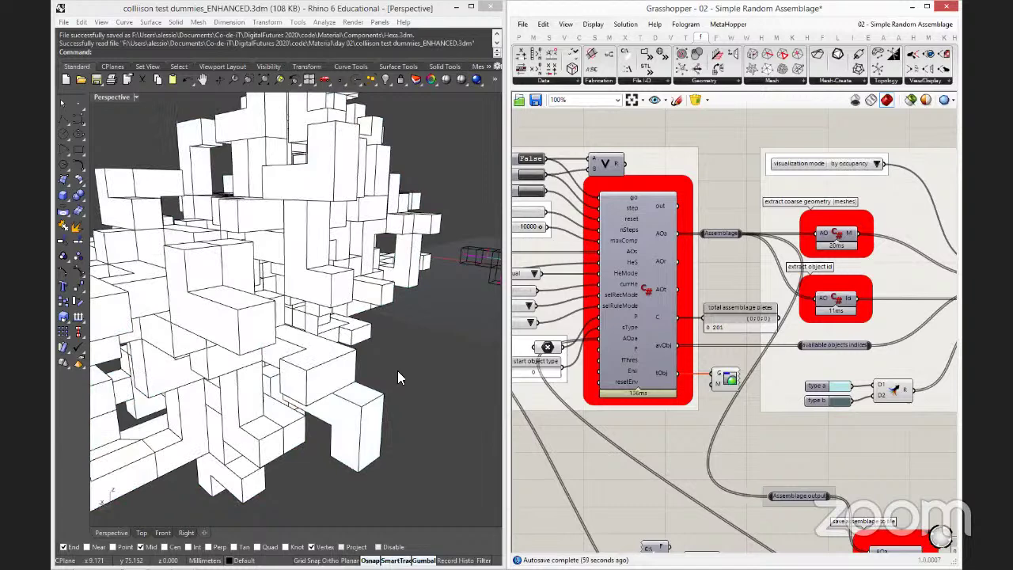
# Advance the assemblage engine by one step so it grows from the loaded assemblage.
pyautogui.scroll(-5, 400, 374)
pyautogui.moveTo(401, 372); pyautogui.dragTo(440, 424, button='right')
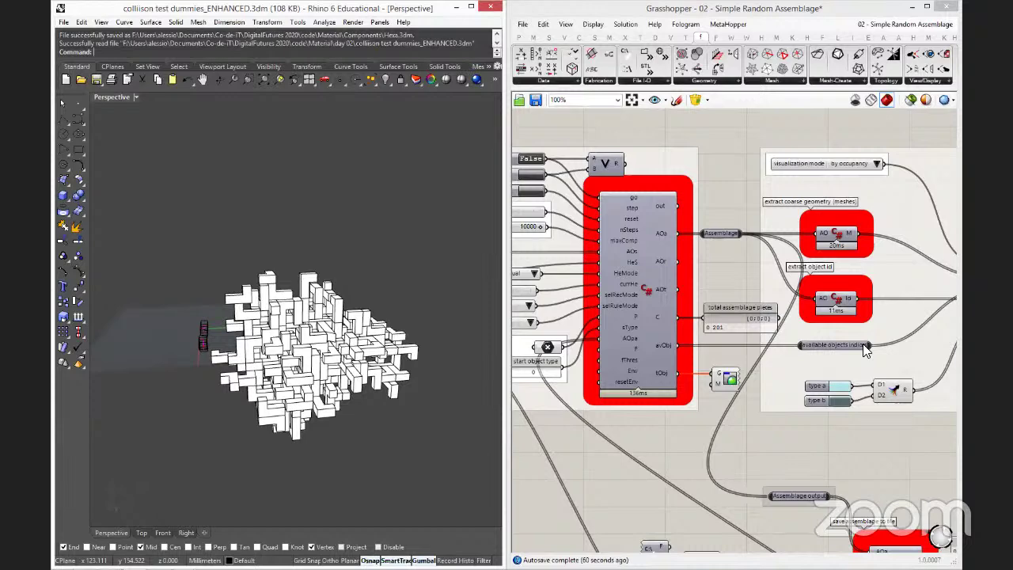
pyautogui.moveTo(863, 347)
pyautogui.scroll(-2, 672, 382)
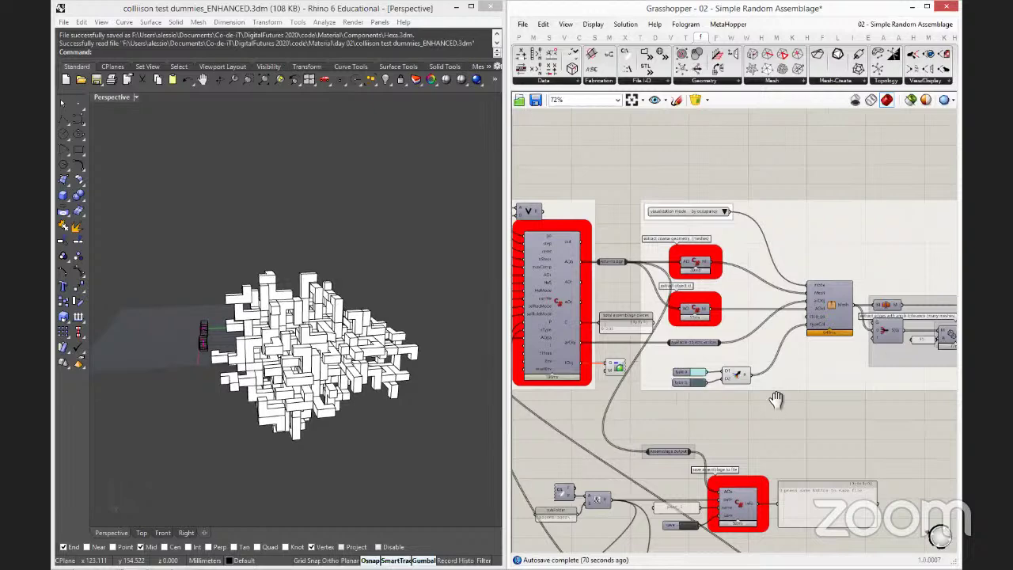
pyautogui.moveTo(724, 430); pyautogui.dragTo(845, 431, button='right')
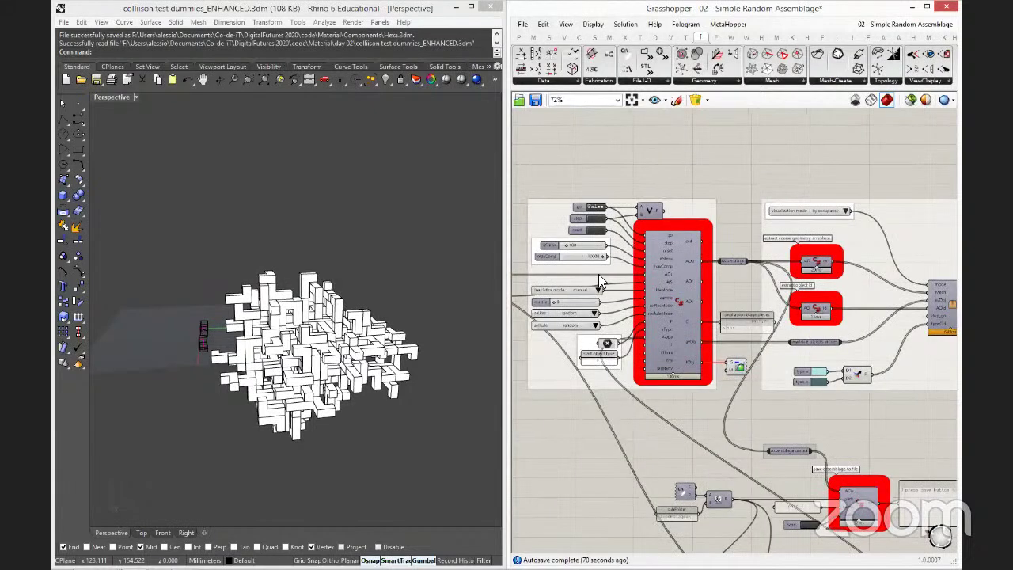
pyautogui.scroll(2, 599, 279)
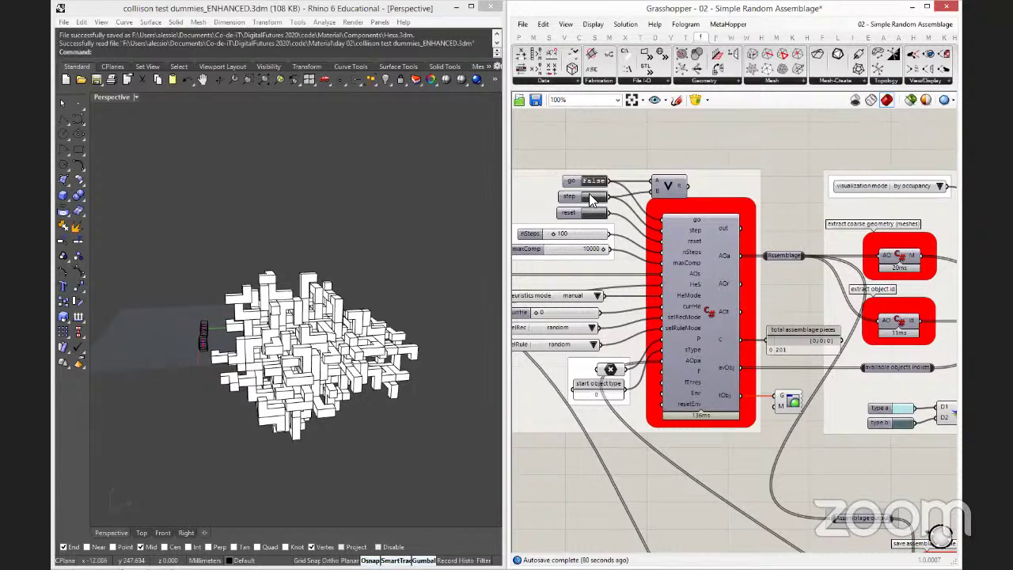
pyautogui.moveTo(339, 325); pyautogui.dragTo(489, 320, button='right')
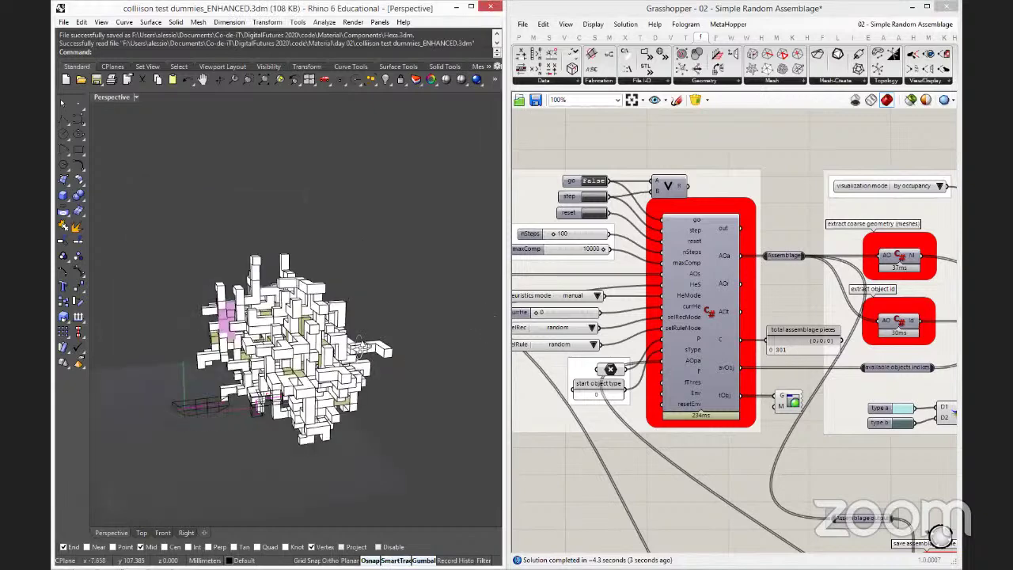
# Inspect the grown assemblage and its occupancy colours from several angles in the Perspective viewport.
pyautogui.moveTo(360, 347); pyautogui.dragTo(358, 348, button='right')
pyautogui.scroll(4, 296, 337)
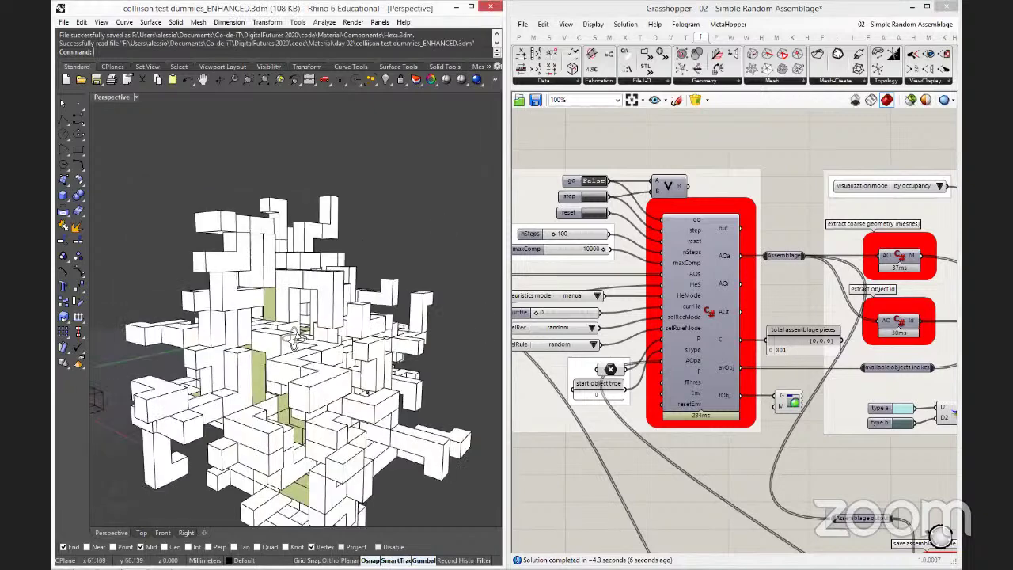
pyautogui.moveTo(446, 227); pyautogui.dragTo(443, 230, button='right')
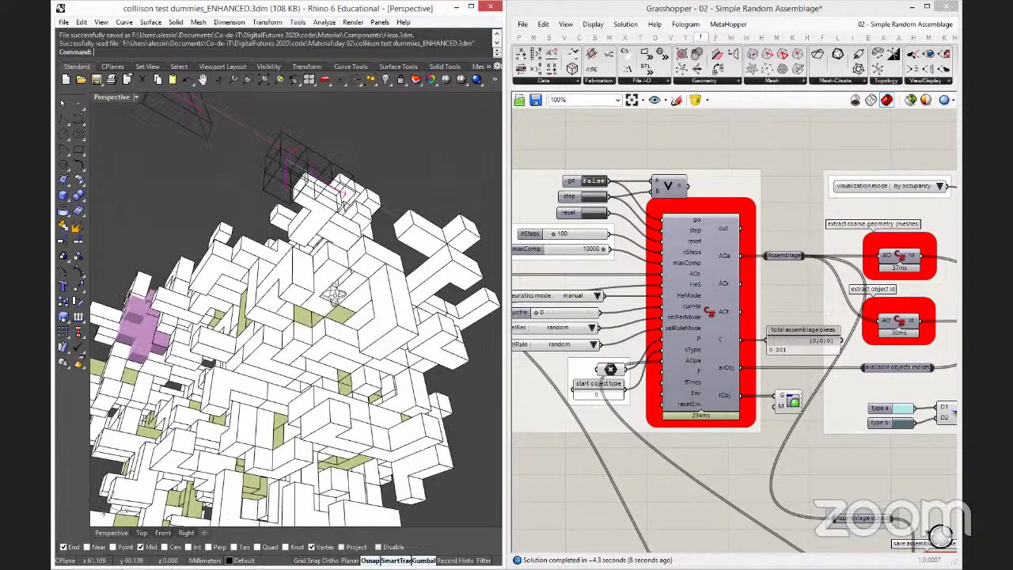
pyautogui.moveTo(336, 294); pyautogui.dragTo(332, 297, button='right')
pyautogui.scroll(-5, 331, 297)
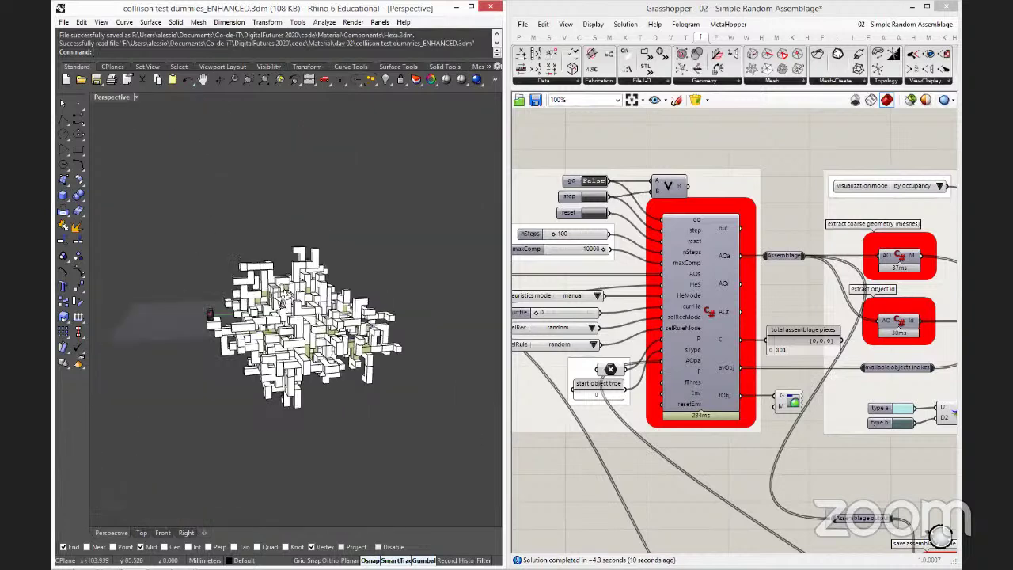
pyautogui.moveTo(287, 301); pyautogui.dragTo(290, 299, button='right')
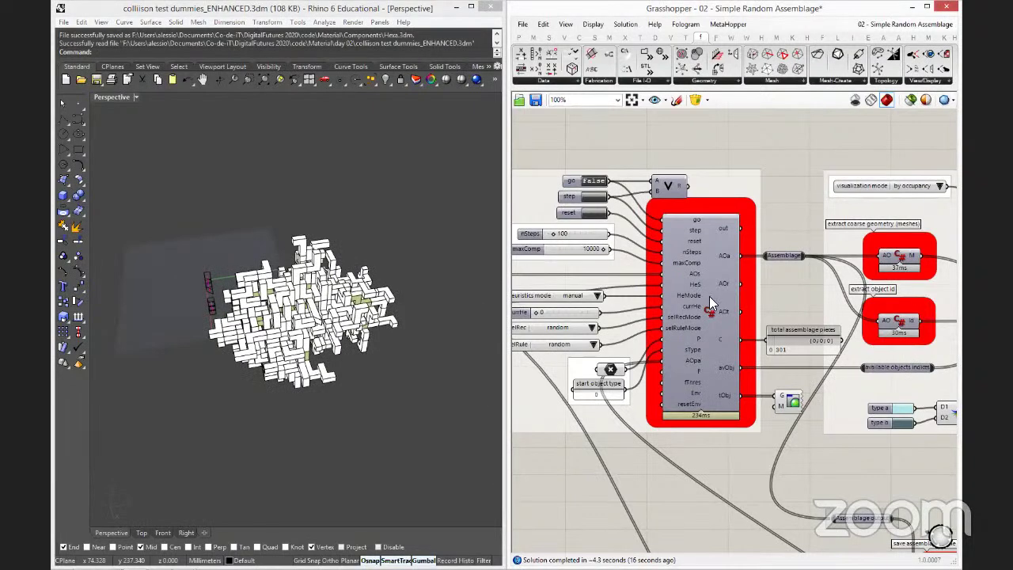
# Examine the AOs input of the load assemblage component and compare it with the assemblage geometry in the Perspective viewport.
pyautogui.moveTo(709, 295); pyautogui.dragTo(799, 314, button='right')
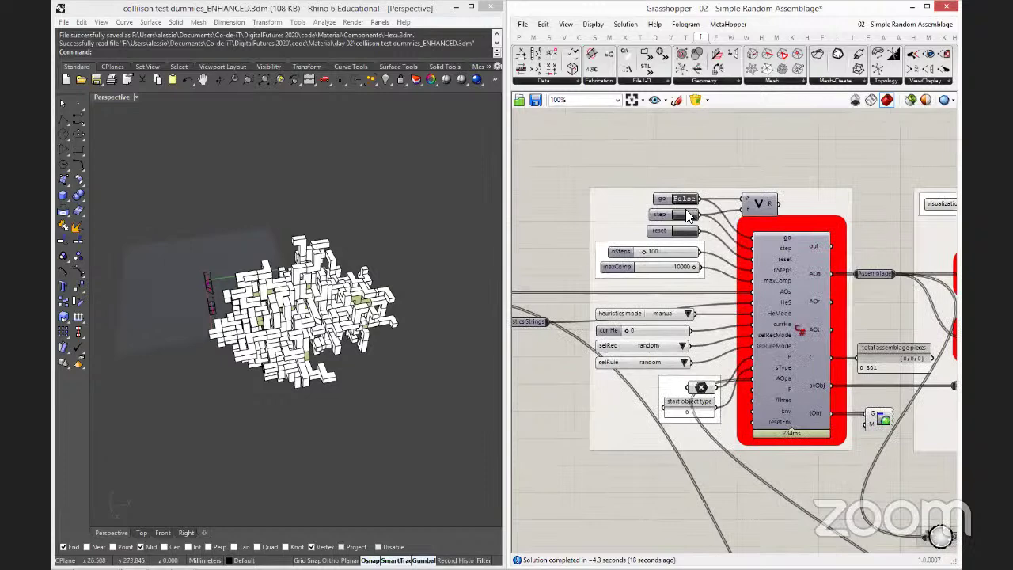
pyautogui.click(689, 216)
pyautogui.moveTo(791, 475); pyautogui.dragTo(603, 139, button='right')
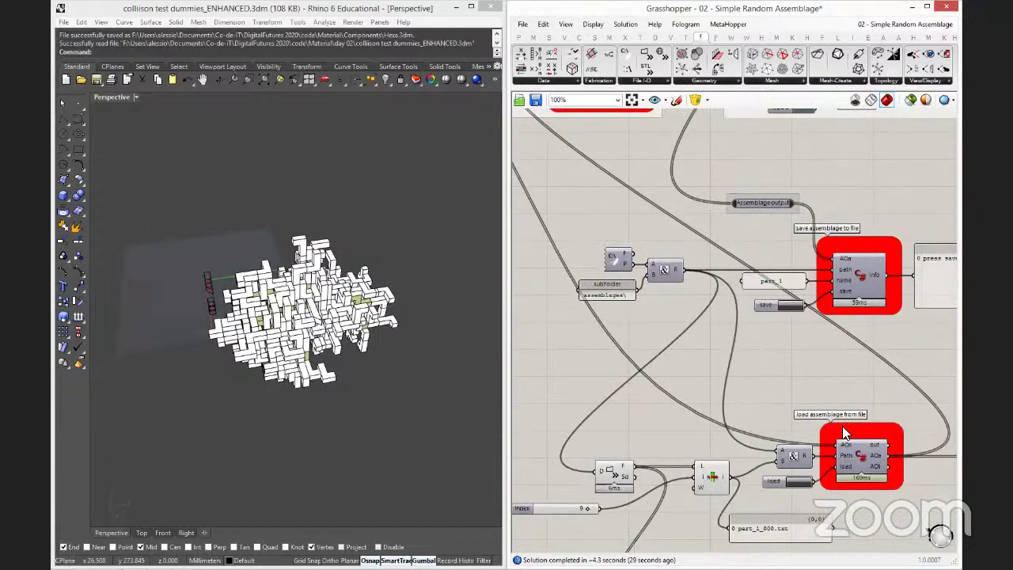
pyautogui.scroll(2, 845, 433)
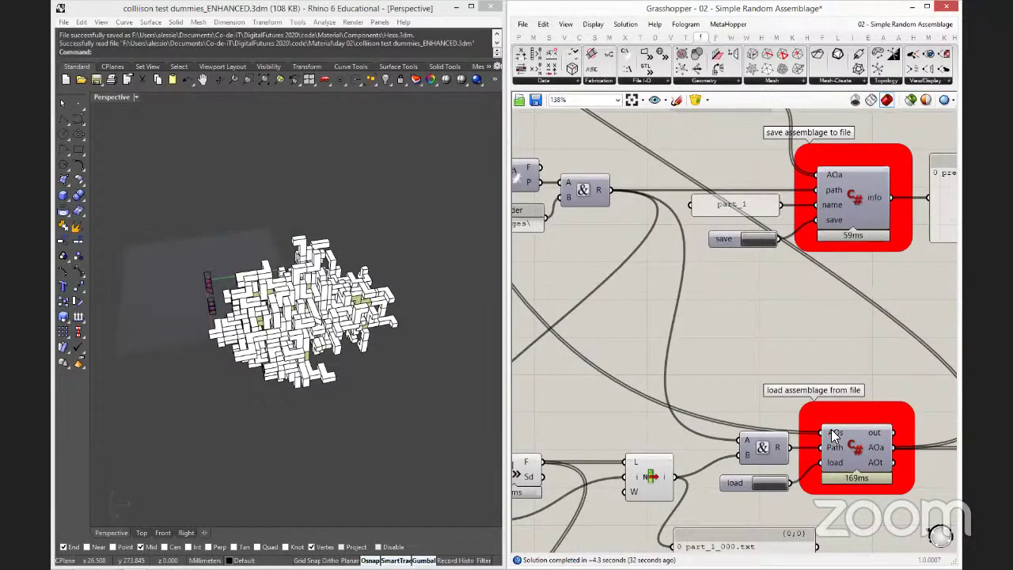
pyautogui.moveTo(831, 429)
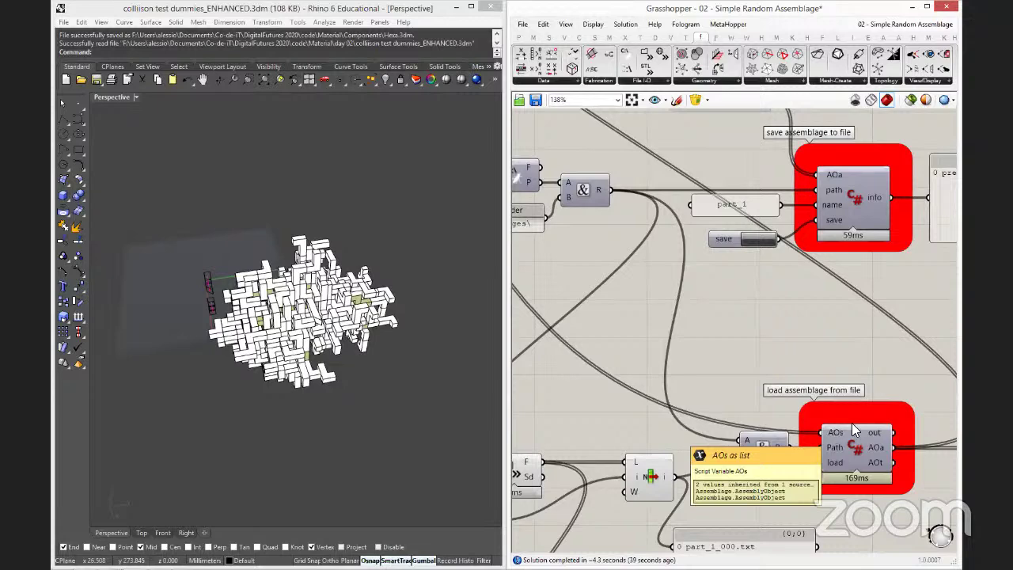
pyautogui.moveTo(316, 301); pyautogui.dragTo(336, 288, button='right')
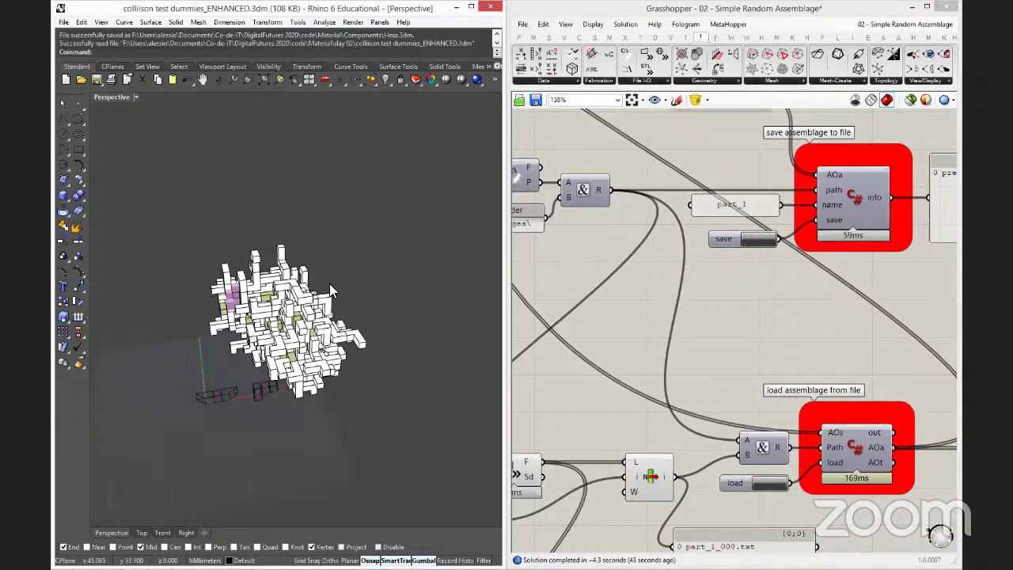
pyautogui.scroll(4, 329, 290)
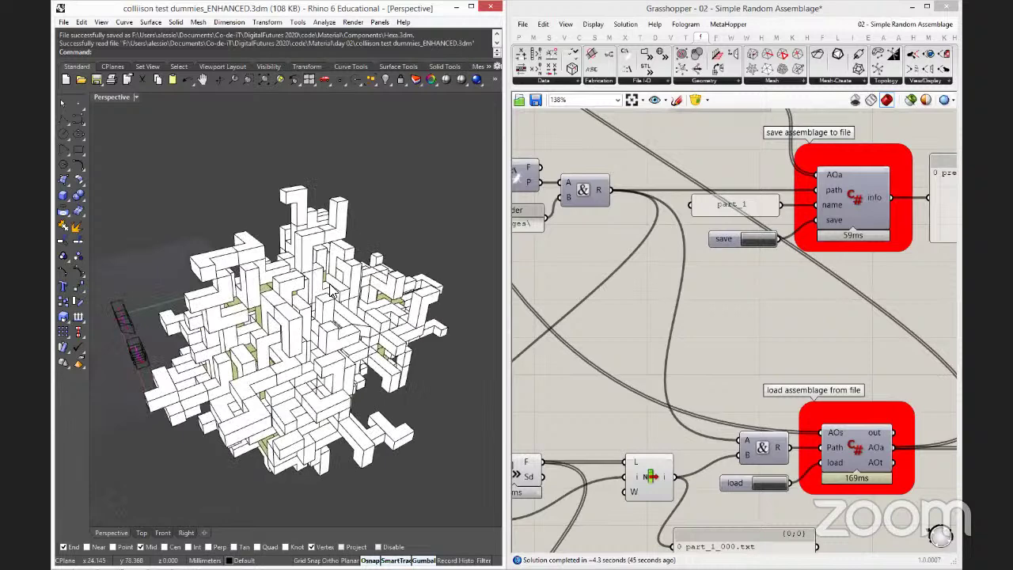
pyautogui.scroll(-4, 333, 291)
# Trace the Assembly Objects Set relay back to the merge component and examine the data stream on its D2 input.
pyautogui.moveTo(711, 259); pyautogui.dragTo(663, 295, button='right')
pyautogui.scroll(-2, 685, 277)
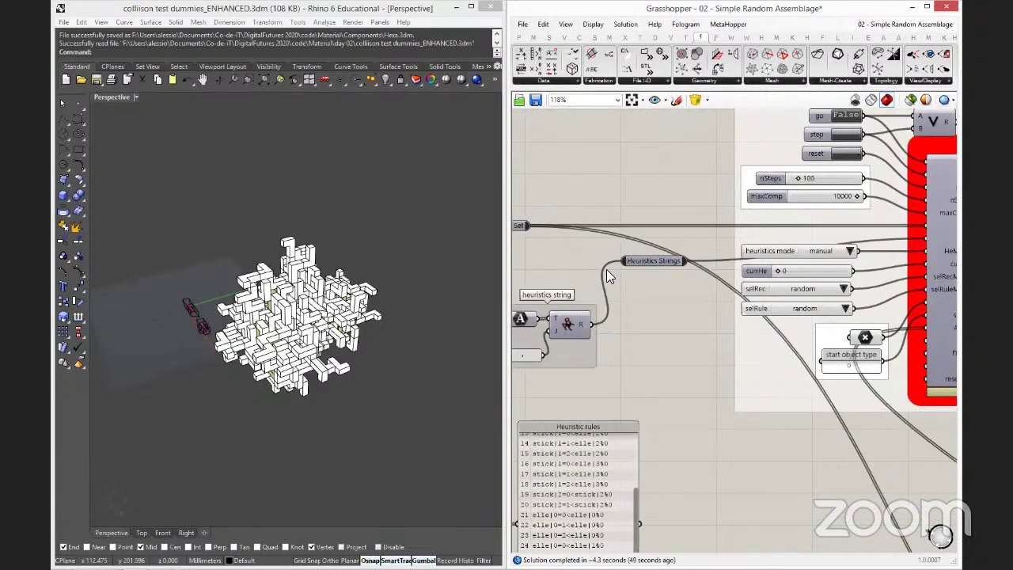
pyautogui.moveTo(607, 269); pyautogui.dragTo(666, 282, button='right')
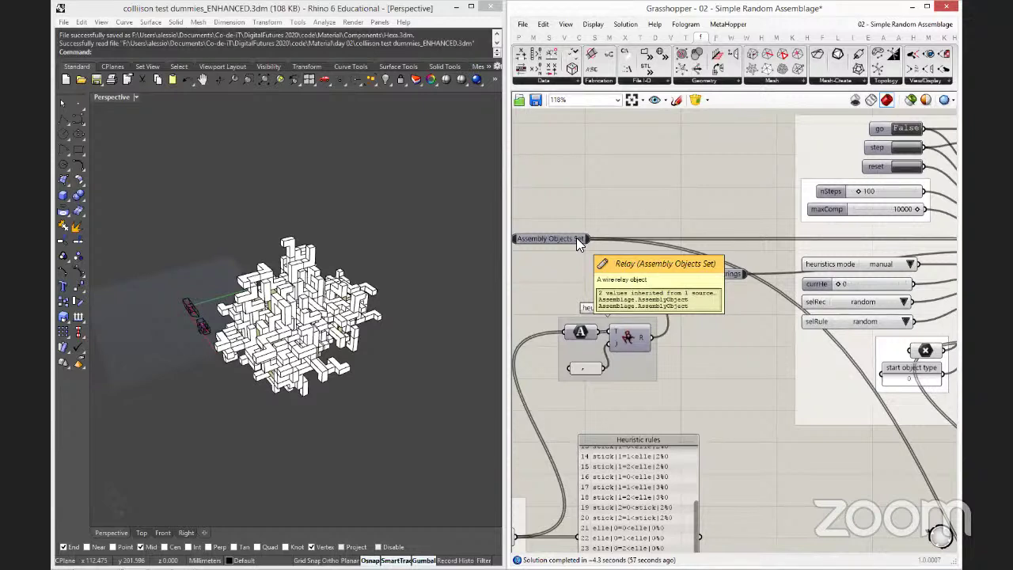
pyautogui.moveTo(332, 324); pyautogui.dragTo(357, 317, button='right')
pyautogui.scroll(5, 272, 331)
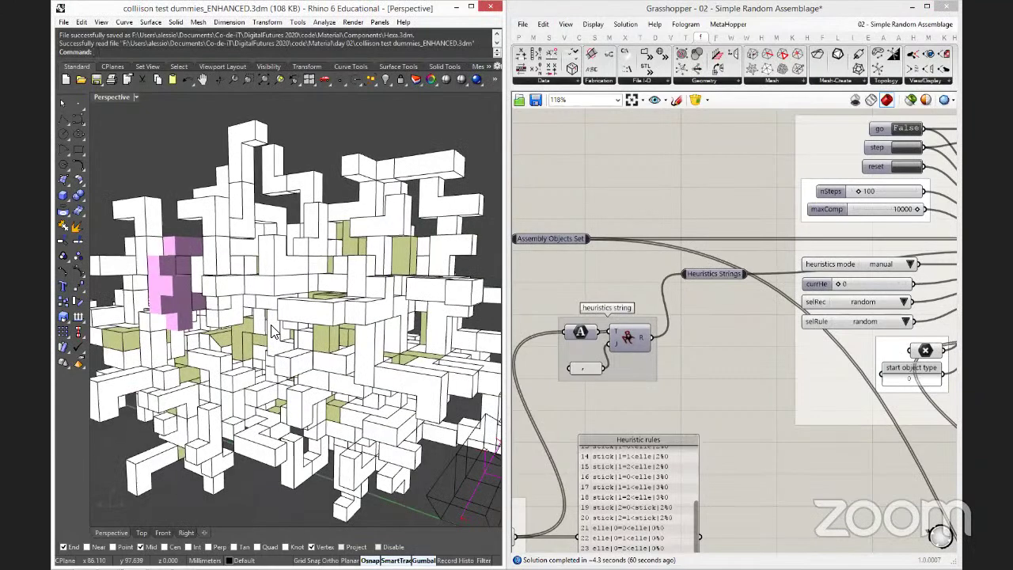
pyautogui.scroll(-5, 271, 331)
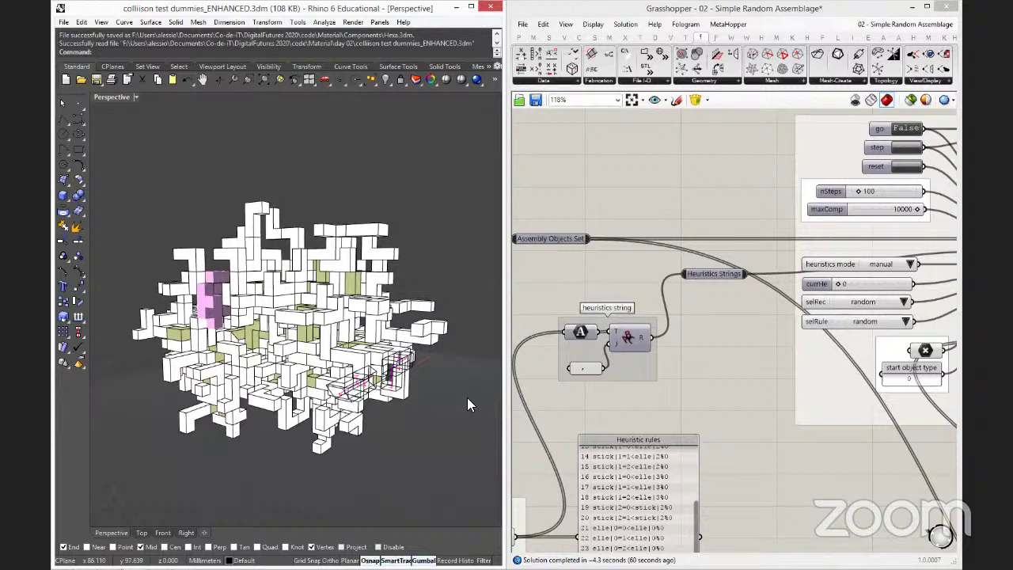
pyautogui.moveTo(609, 338); pyautogui.dragTo(709, 337, button='right')
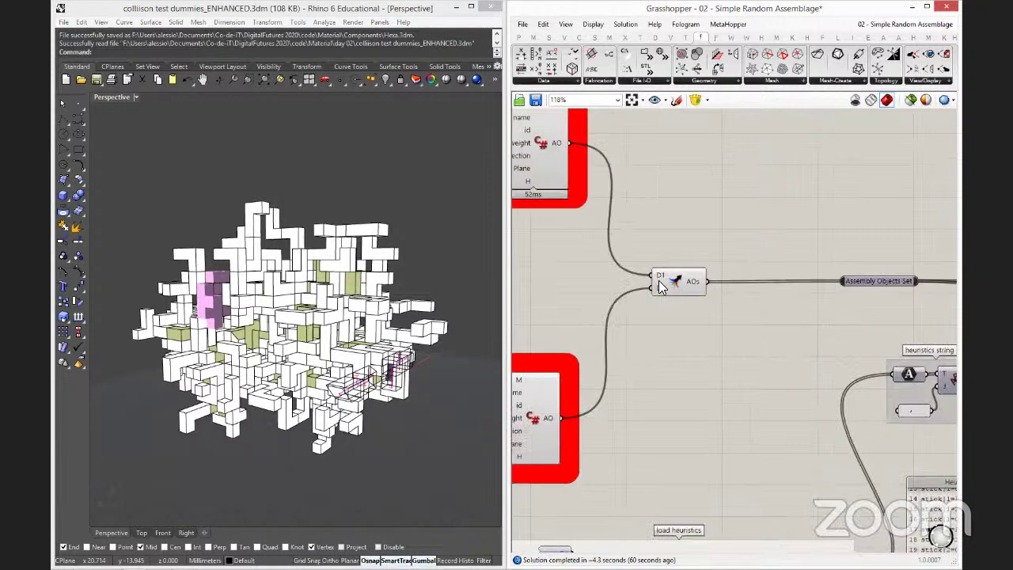
pyautogui.moveTo(661, 286)
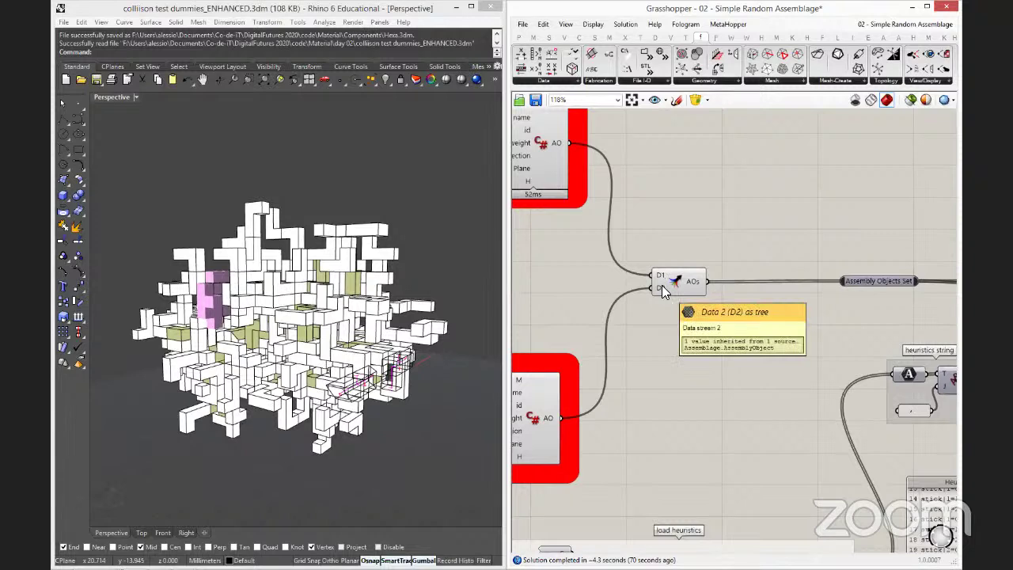
pyautogui.scroll(3, 657, 299)
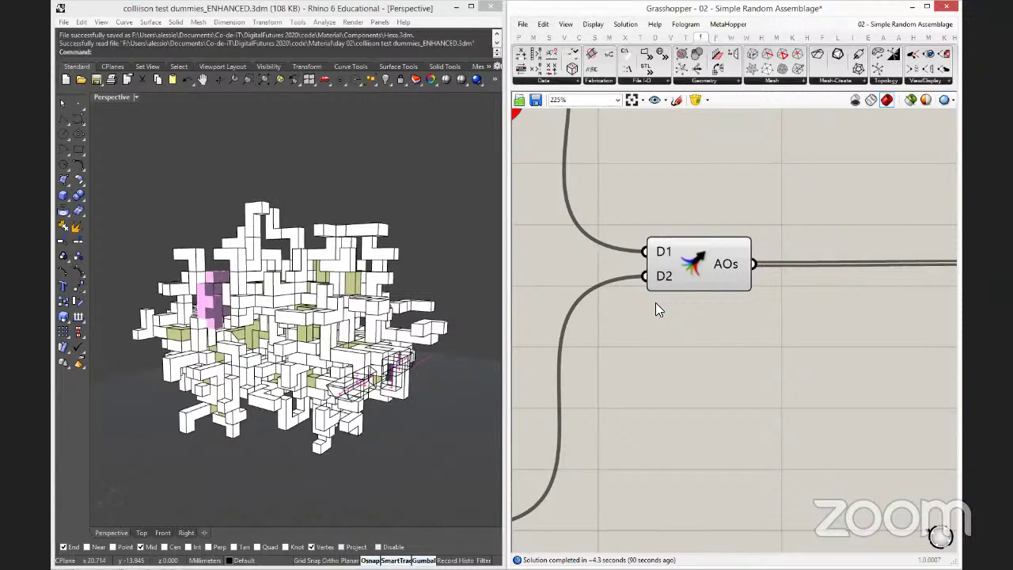
pyautogui.scroll(-4, 554, 436)
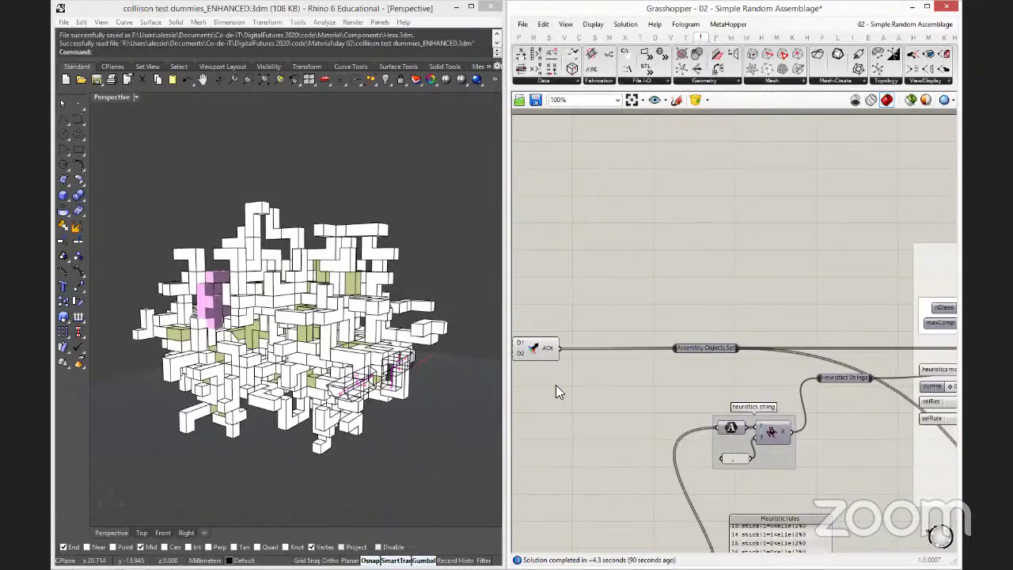
# Return to the load assemblage component and check the assembly objects supplied to its AOs input.
pyautogui.moveTo(829, 467); pyautogui.dragTo(706, 304, button='right')
pyautogui.moveTo(841, 410); pyautogui.dragTo(791, 432, button='right')
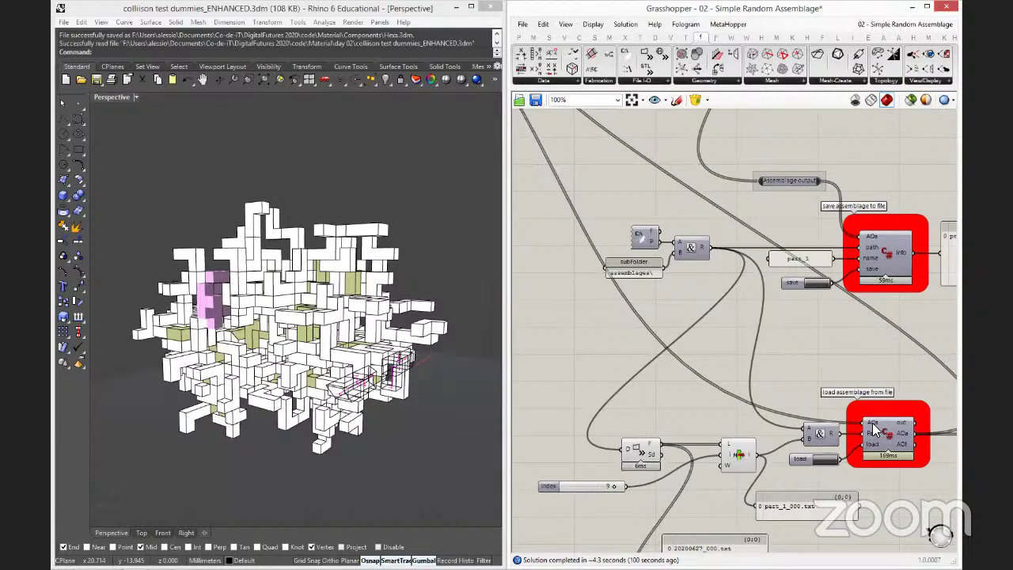
pyautogui.moveTo(874, 429)
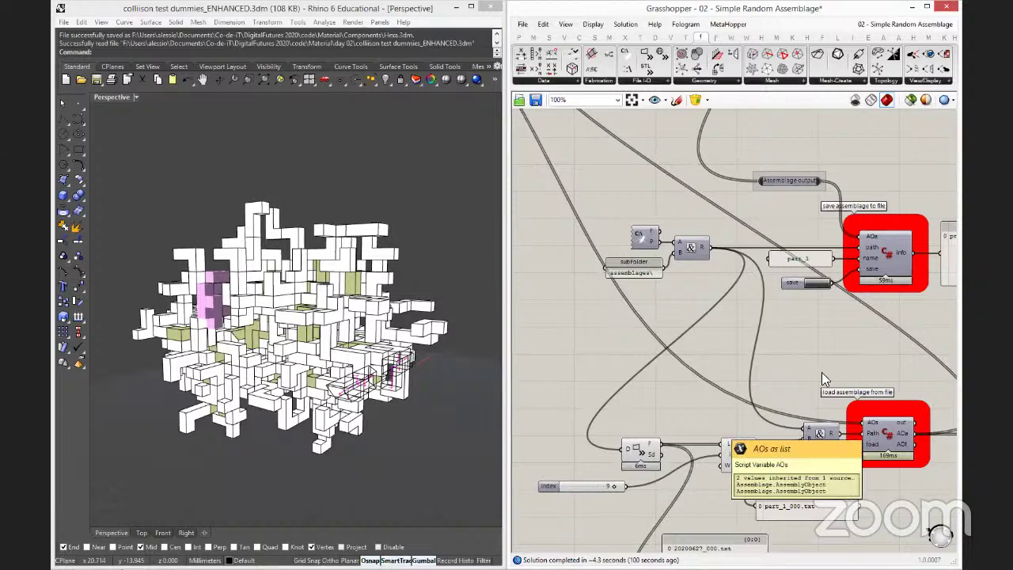
# Reset the assemblage engine so it restarts from the loaded assemblage.
pyautogui.scroll(-3, 874, 428)
pyautogui.moveTo(729, 308); pyautogui.dragTo(784, 451, button='right')
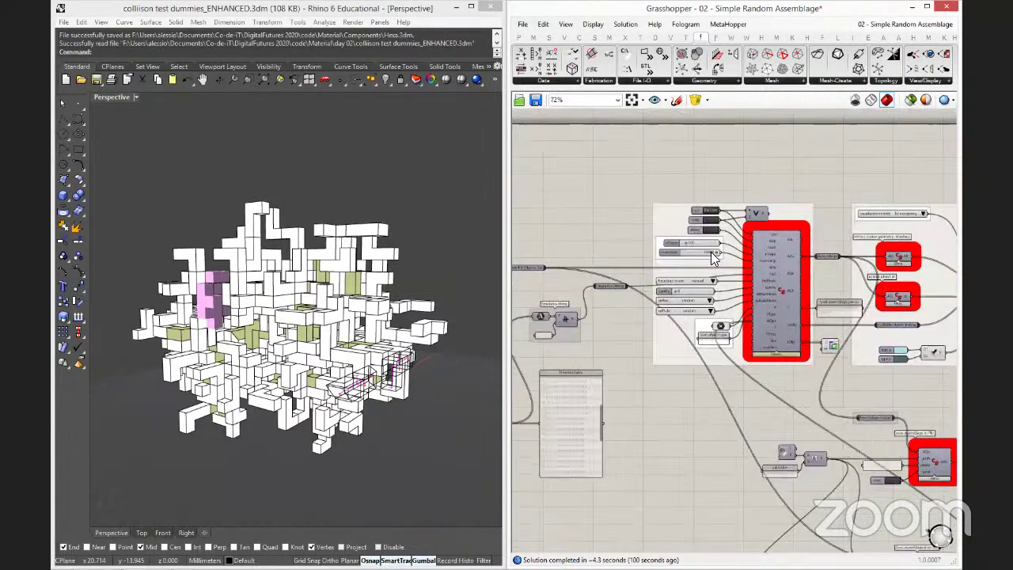
pyautogui.scroll(3, 709, 237)
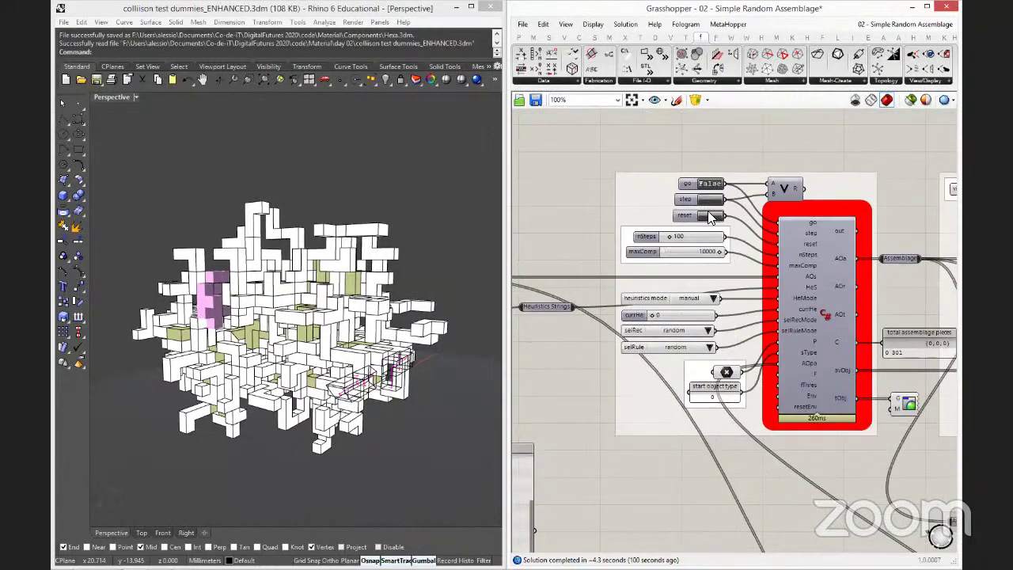
pyautogui.click(708, 214)
# Set the visualization mode of the engine's assemblage to none to hide its geometry.
pyautogui.moveTo(649, 475); pyautogui.dragTo(679, 280, button='right')
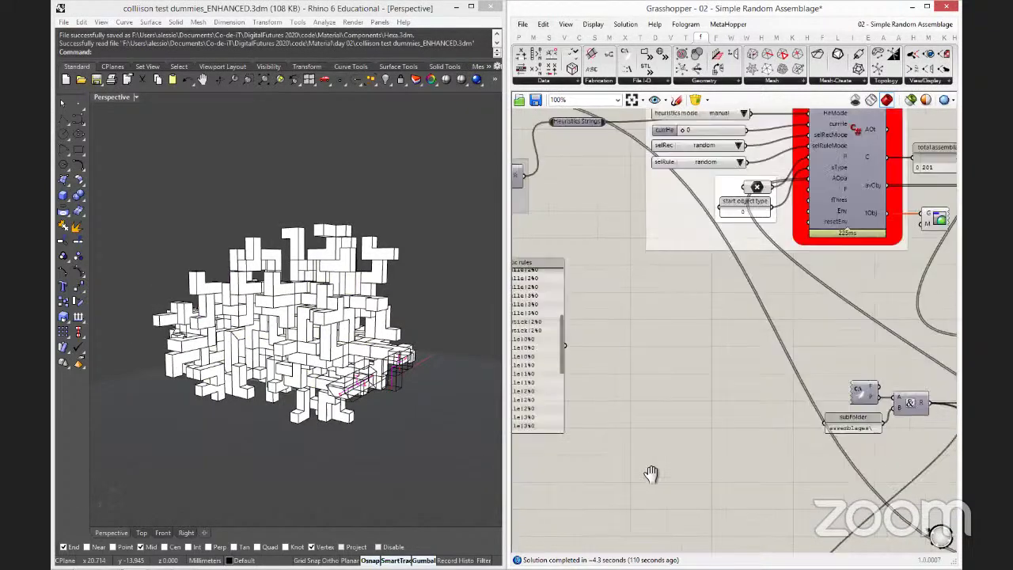
pyautogui.scroll(-3, 623, 364)
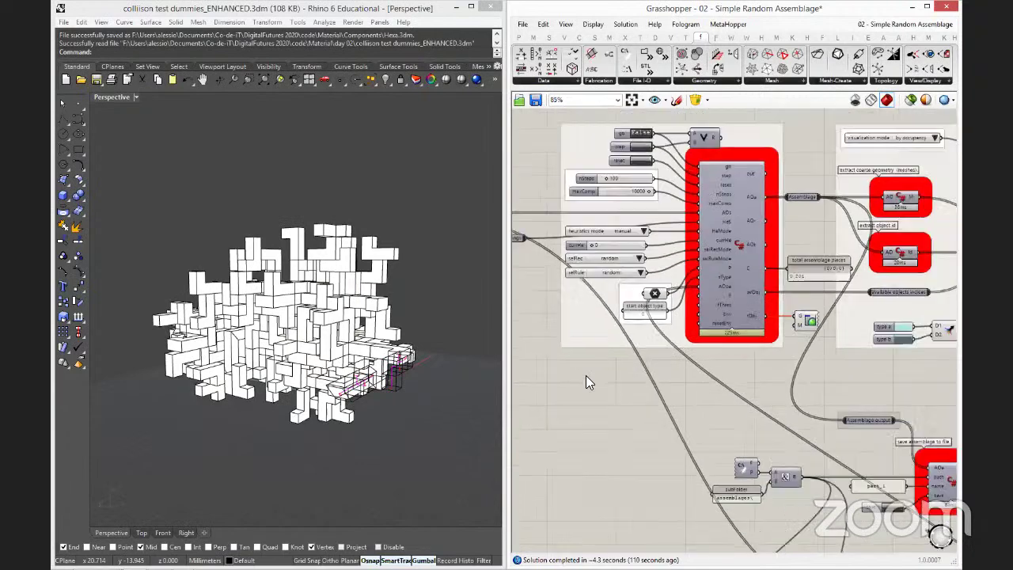
pyautogui.moveTo(688, 478); pyautogui.dragTo(633, 419, button='right')
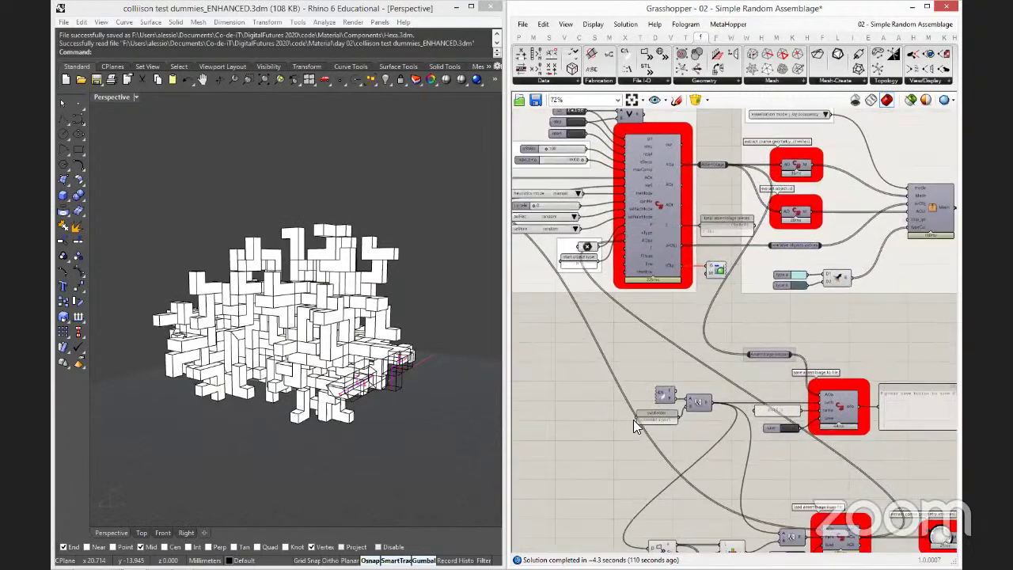
pyautogui.moveTo(906, 201); pyautogui.dragTo(790, 218, button='right')
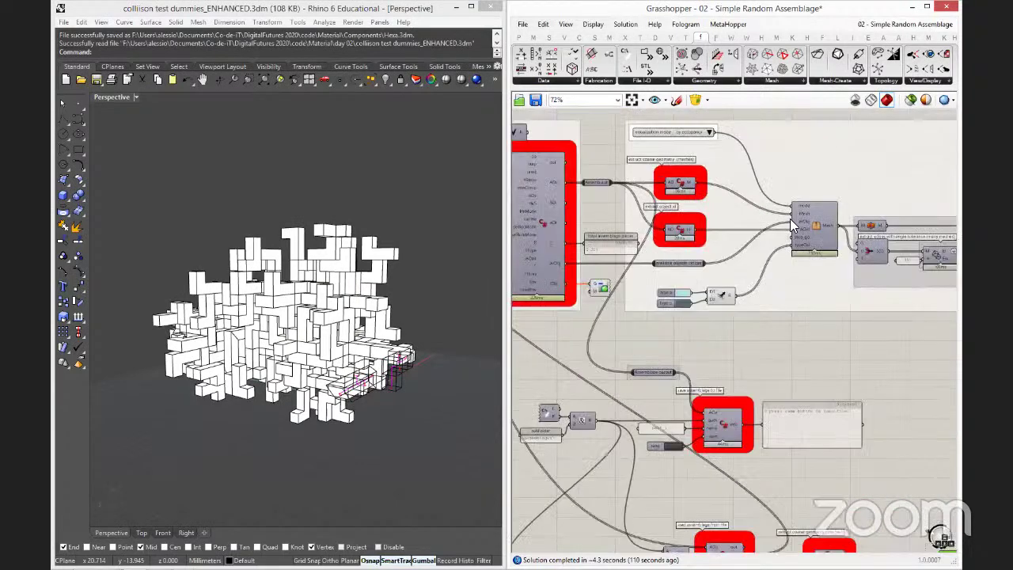
pyautogui.click(710, 132)
pyautogui.click(734, 188)
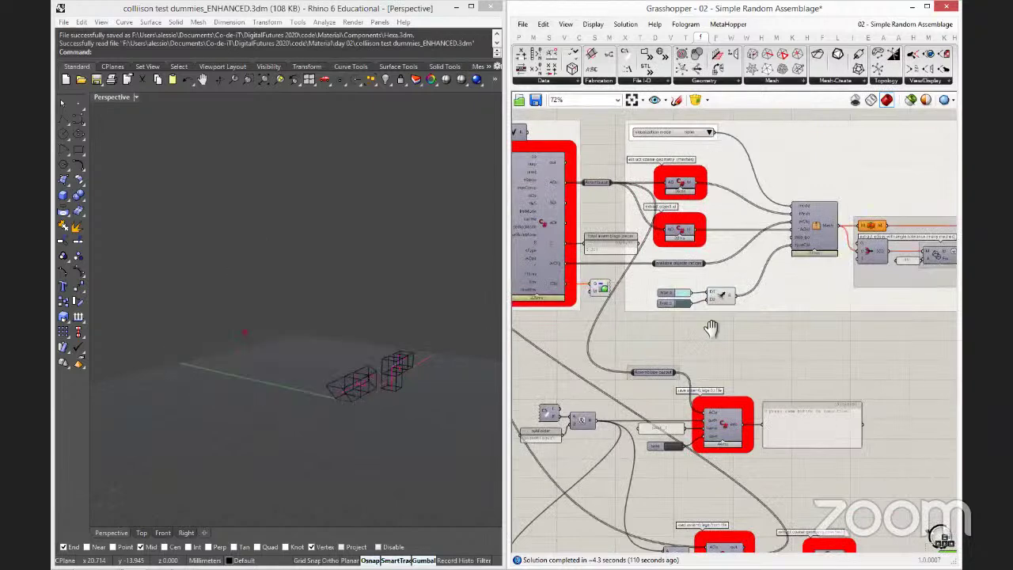
# Enable the preview of the two components that display the loaded assemblage's meshes and edges.
pyautogui.moveTo(707, 326); pyautogui.dragTo(625, 127, button='right')
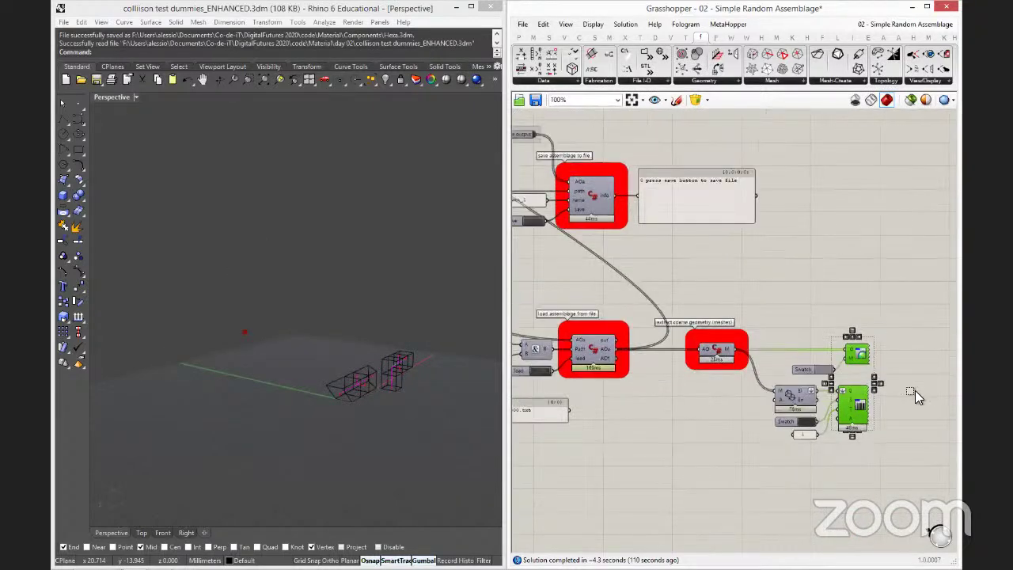
pyautogui.scroll(3, 914, 392)
pyautogui.hotkey('ctrl', 'g')
pyautogui.hotkey('ctrl', 'z')
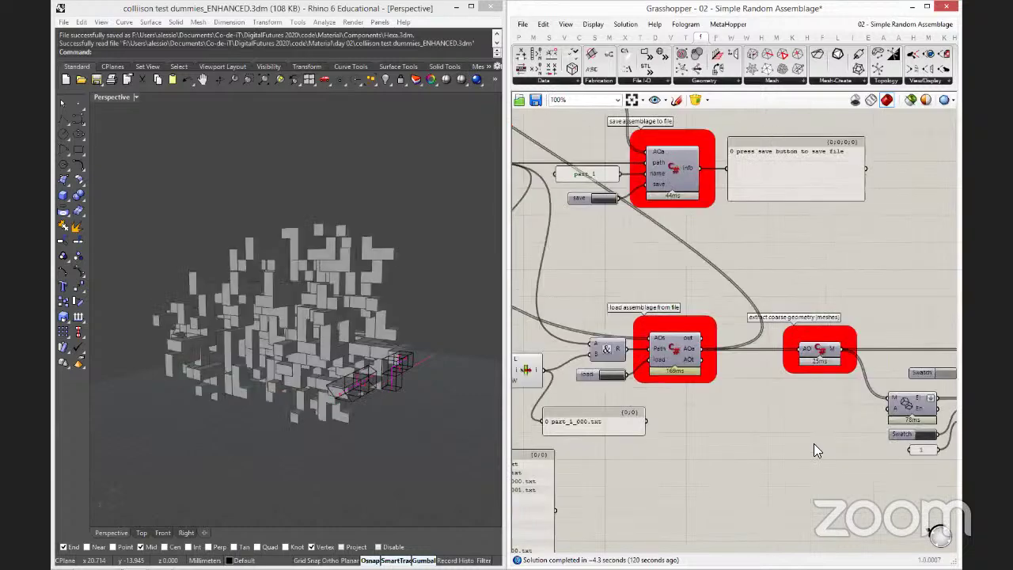
# Insert an Assembly Objects Set relay on the wire feeding the load component's AOs input and place it further upstream.
pyautogui.scroll(3, 755, 330)
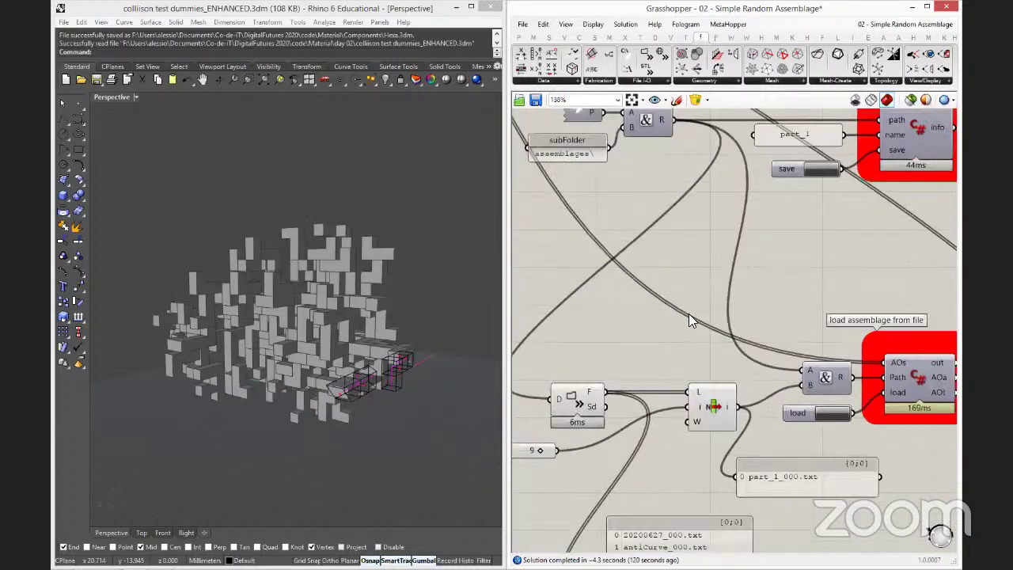
pyautogui.doubleClick(689, 313)
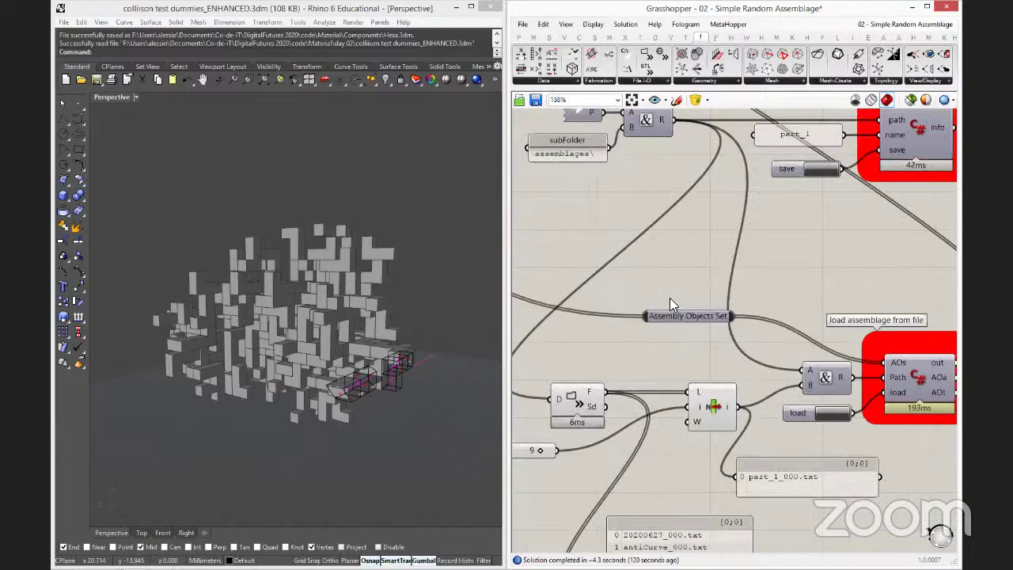
pyautogui.moveTo(669, 315); pyautogui.dragTo(610, 291)
# Add a List Item component below the Assembly Objects Set relay.
pyautogui.doubleClick(656, 348)
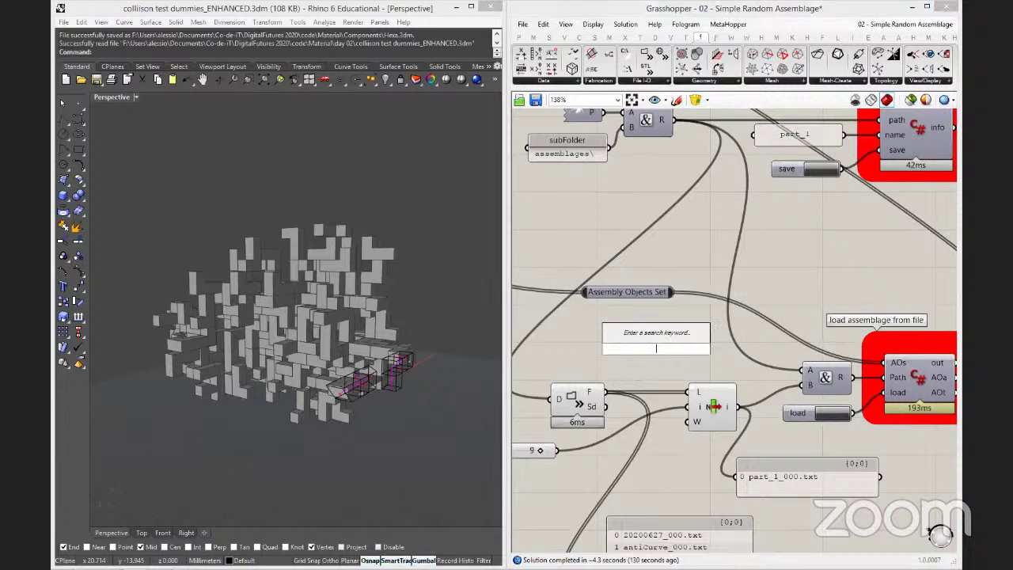
pyautogui.write('list')
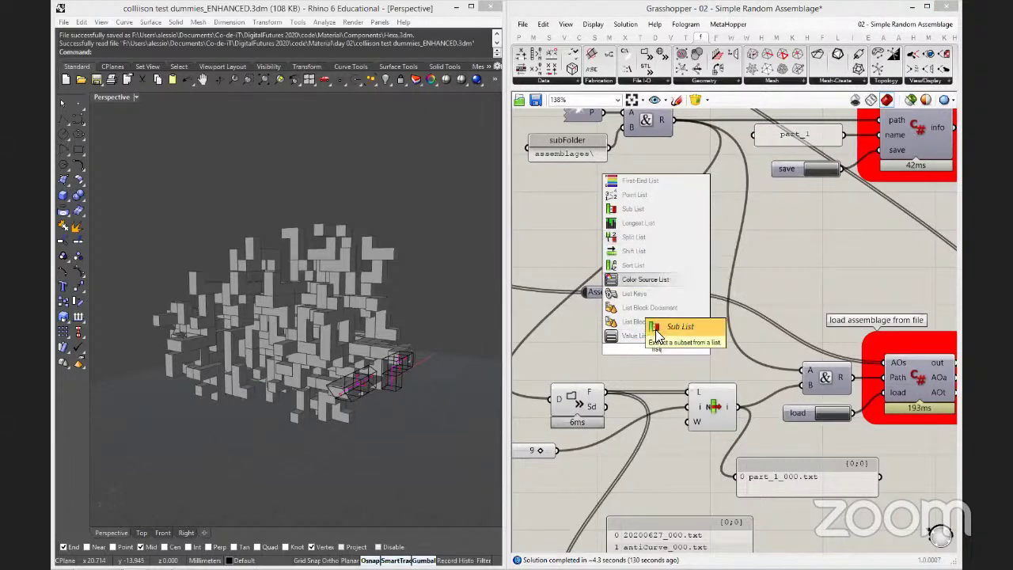
pyautogui.write(' ite')
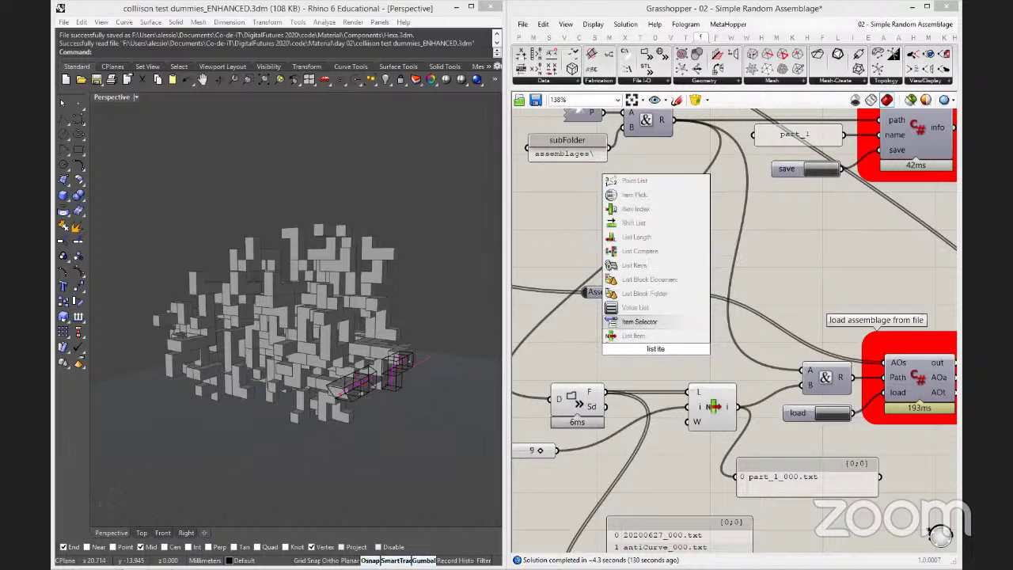
pyautogui.click(660, 333)
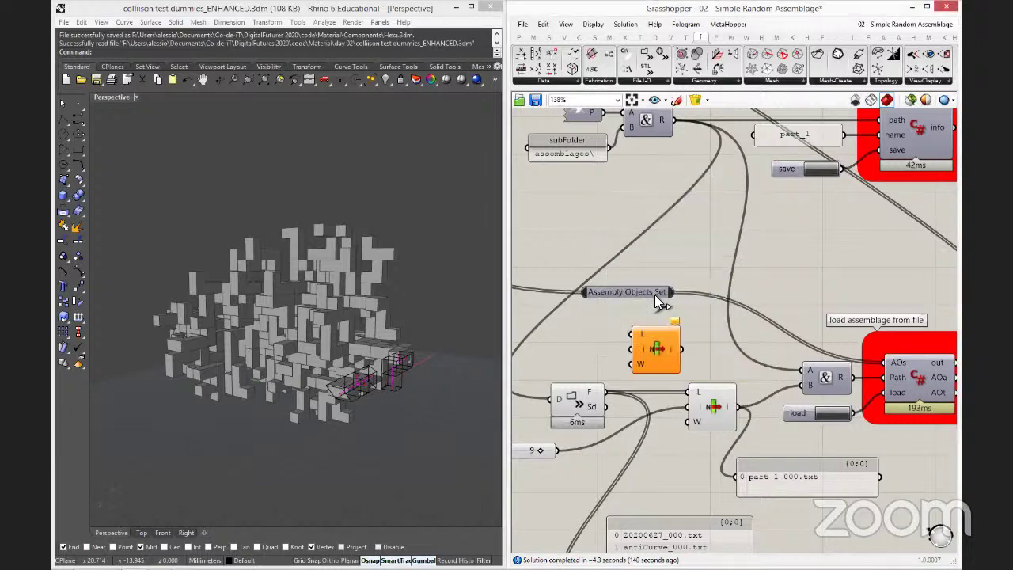
# Try to load the assemblage with only one assembly object by routing the Assembly Objects Set through List Item into AOs.
pyautogui.moveTo(675, 291); pyautogui.dragTo(883, 361)
pyautogui.click(831, 420)
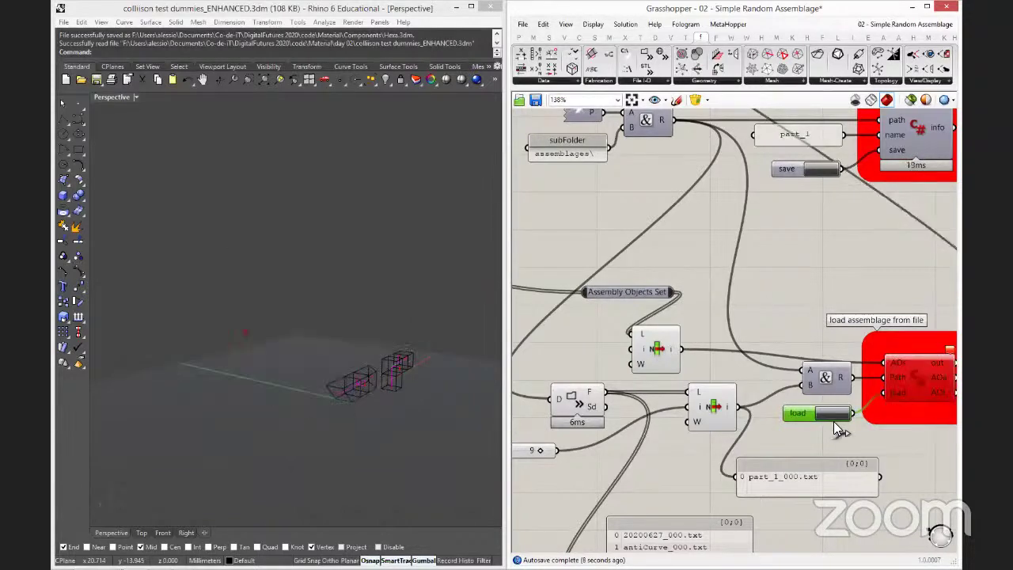
pyautogui.moveTo(852, 405); pyautogui.dragTo(689, 403, button='right')
pyautogui.moveTo(583, 331); pyautogui.dragTo(747, 315)
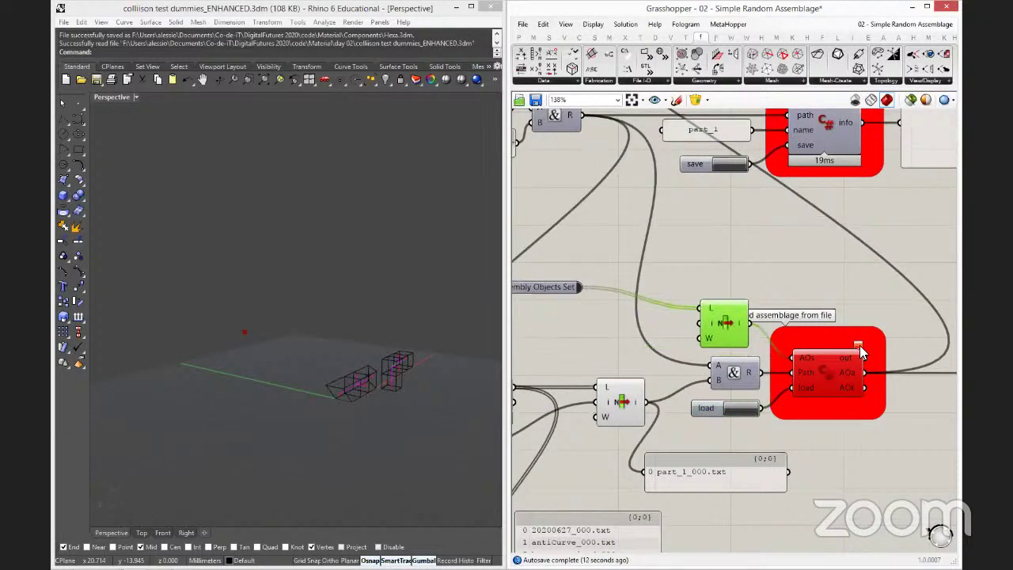
# Reconnect the Assembly Objects Set relay directly to the AOs input and load the assemblage again.
pyautogui.click(795, 257)
pyautogui.moveTo(578, 288); pyautogui.dragTo(699, 323)
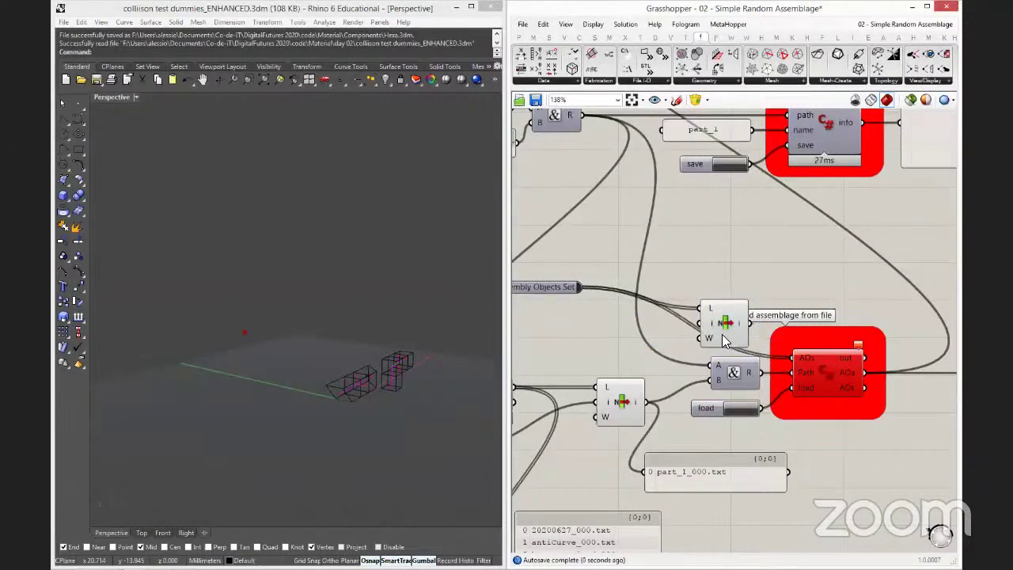
pyautogui.click(750, 413)
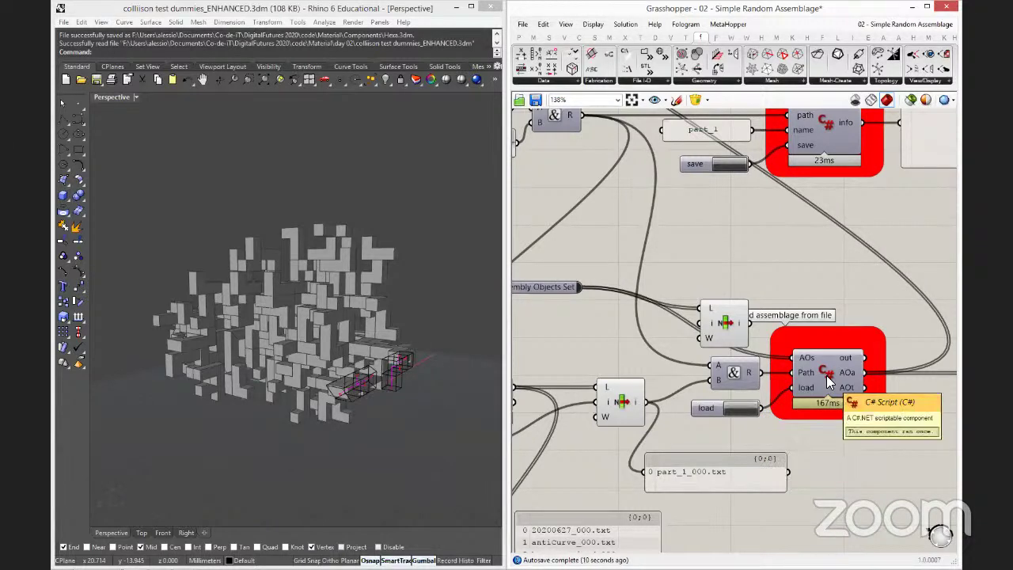
pyautogui.moveTo(845, 385)
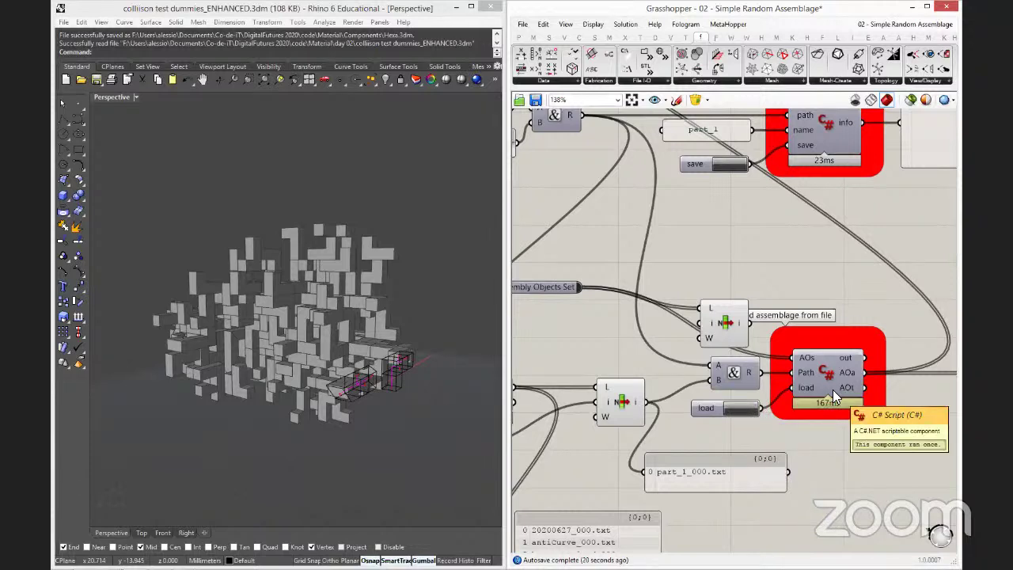
# Move the List Item component clear of the load assemblage component and delete it.
pyautogui.moveTo(724, 320); pyautogui.dragTo(720, 277)
pyautogui.moveTo(807, 361)
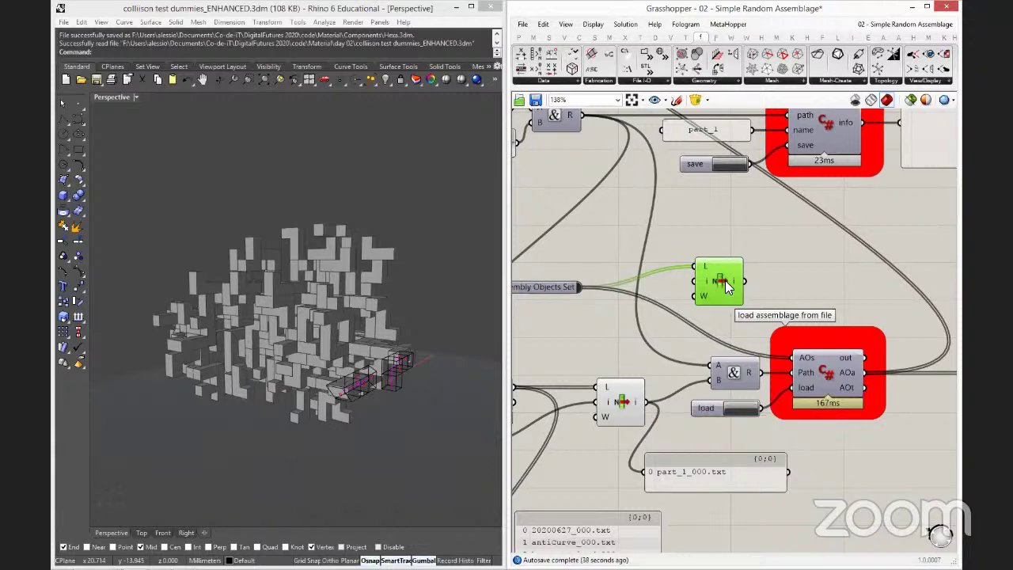
pyautogui.press('Delete')
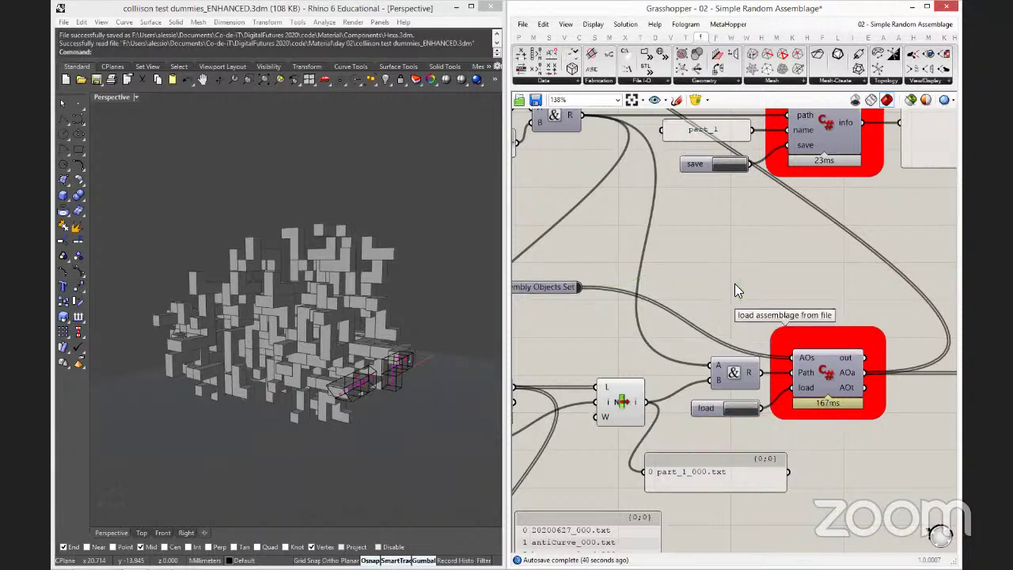
# Examine how the file path and subfolder components supply the save and load assemblage components.
pyautogui.moveTo(734, 290); pyautogui.dragTo(780, 335, button='right')
pyautogui.scroll(-1, 780, 335)
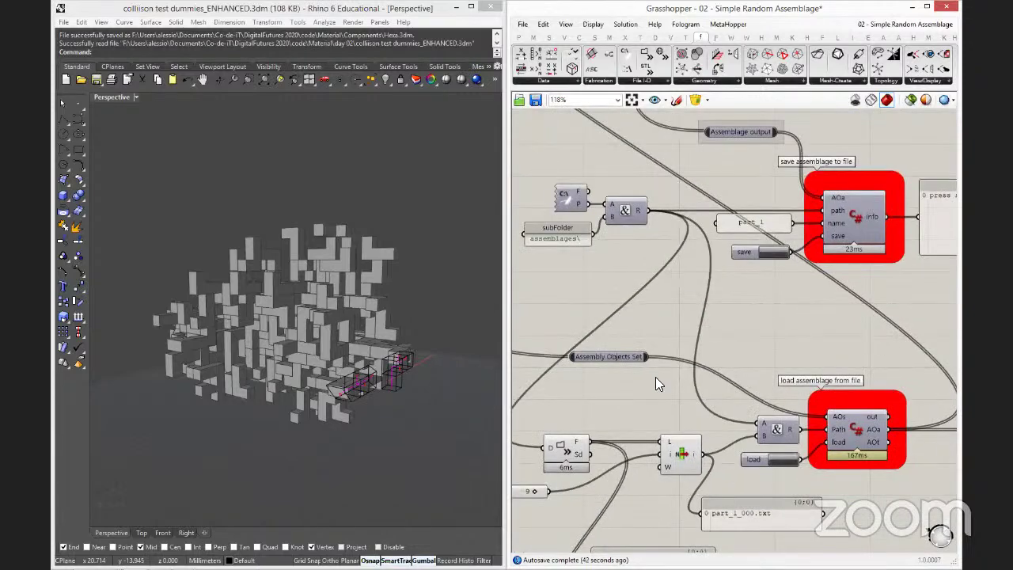
pyautogui.moveTo(658, 380); pyautogui.dragTo(767, 304, button='right')
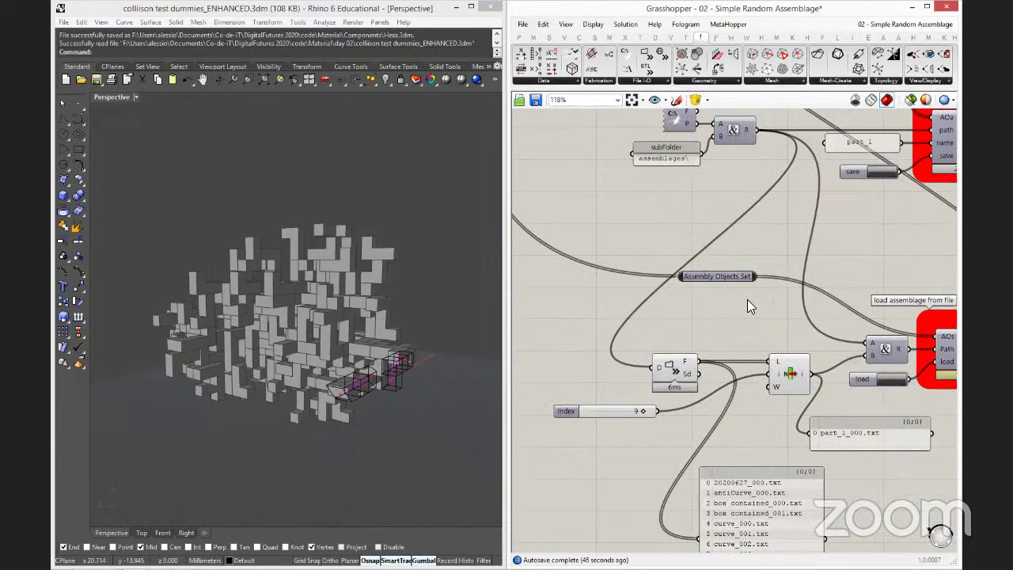
pyautogui.scroll(-2, 749, 305)
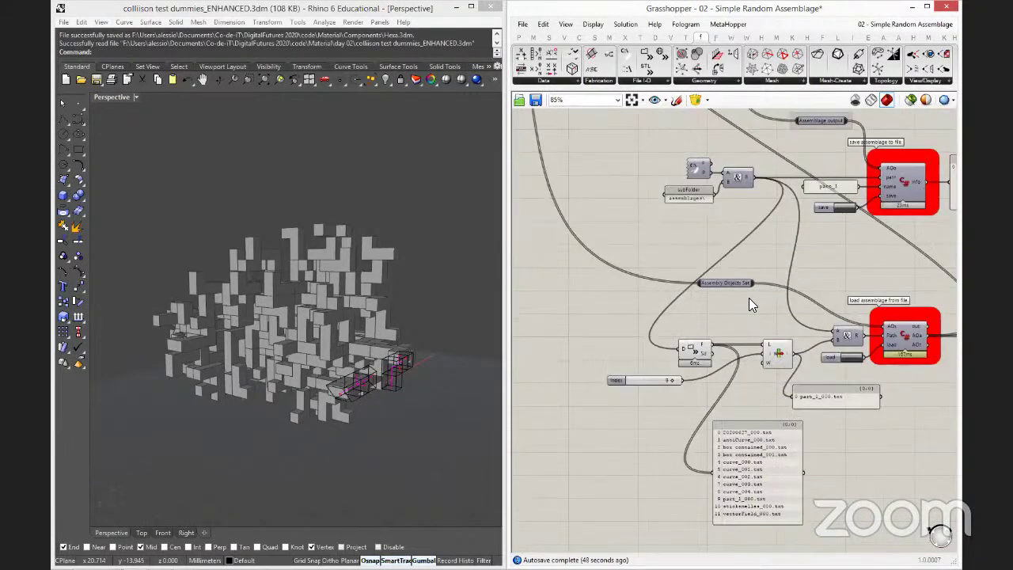
pyautogui.scroll(-1, 806, 316)
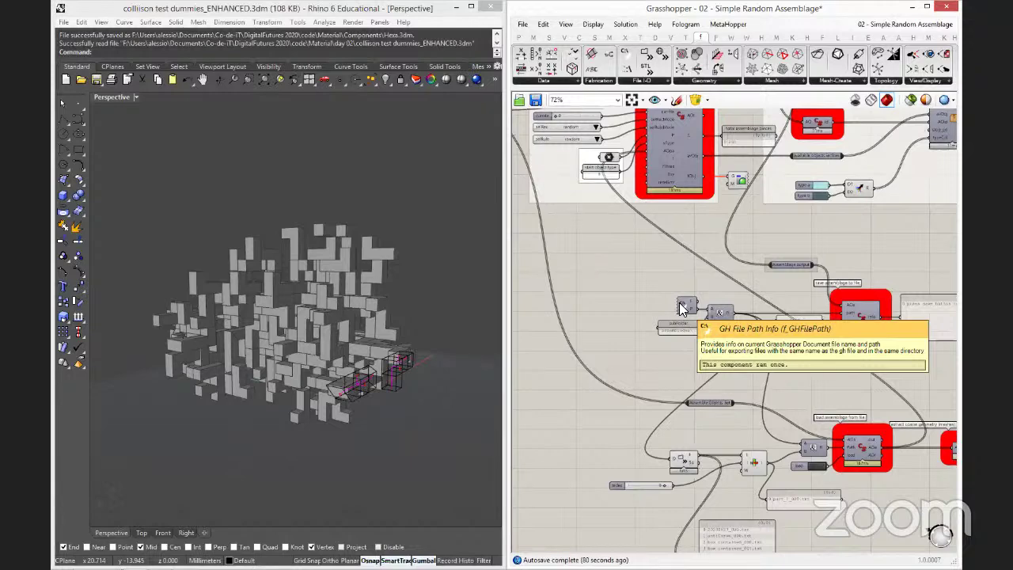
pyautogui.moveTo(675, 380); pyautogui.dragTo(649, 375, button='right')
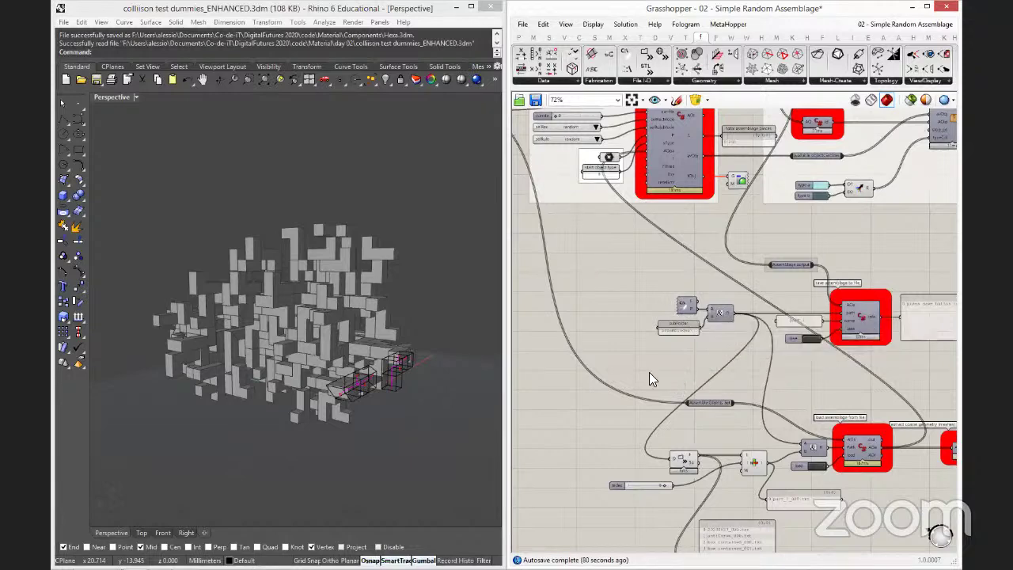
pyautogui.scroll(1, 649, 374)
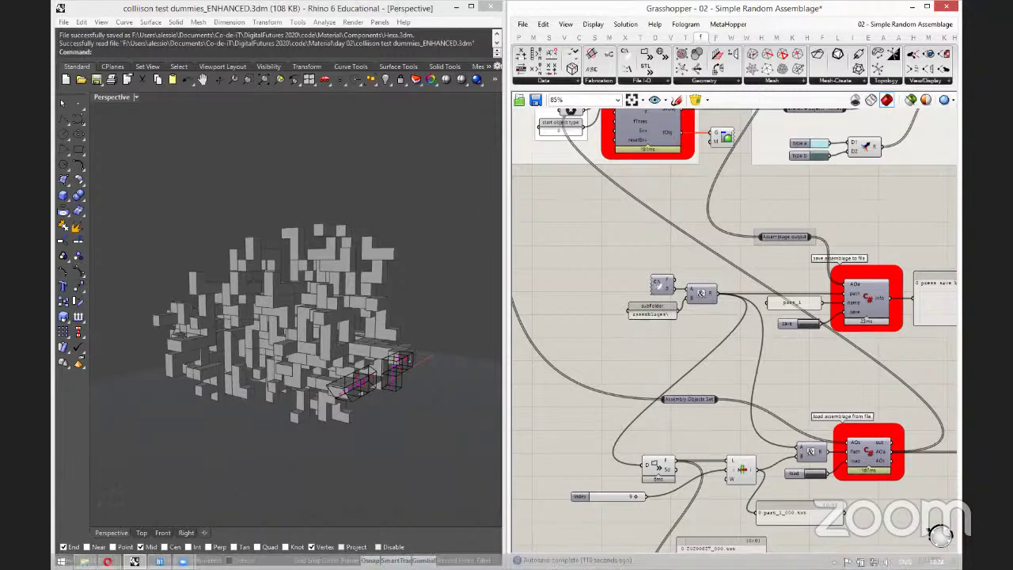
# Switch to the component design presentation in Google Slides and start it in full-screen presenter view.
pyautogui.moveTo(136, 554)
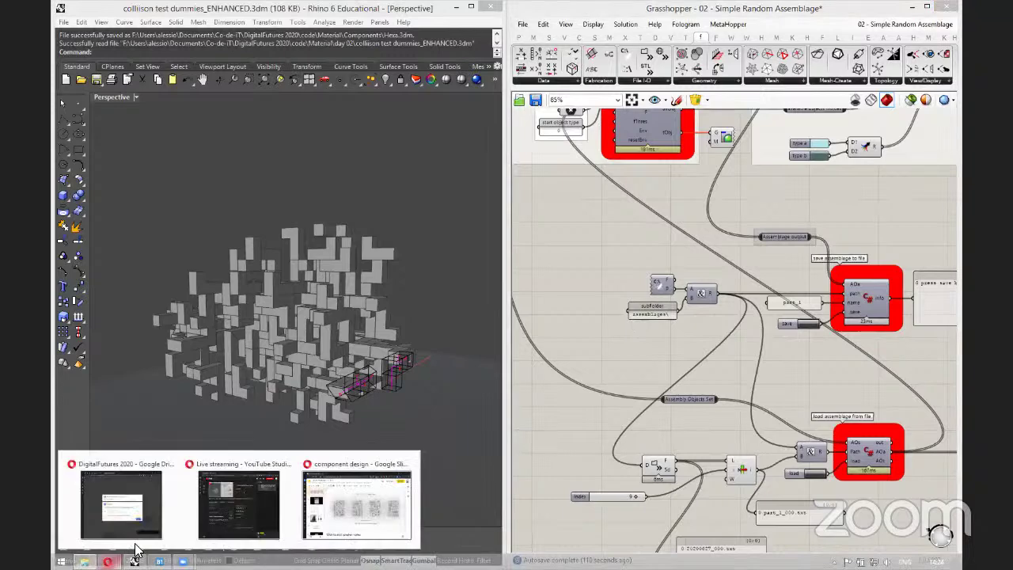
pyautogui.click(315, 517)
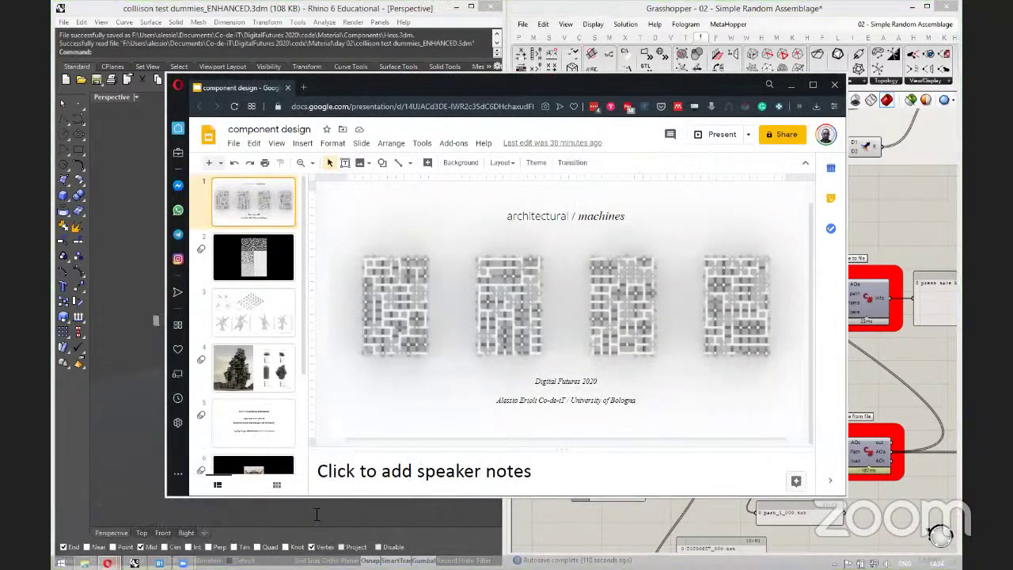
pyautogui.click(749, 135)
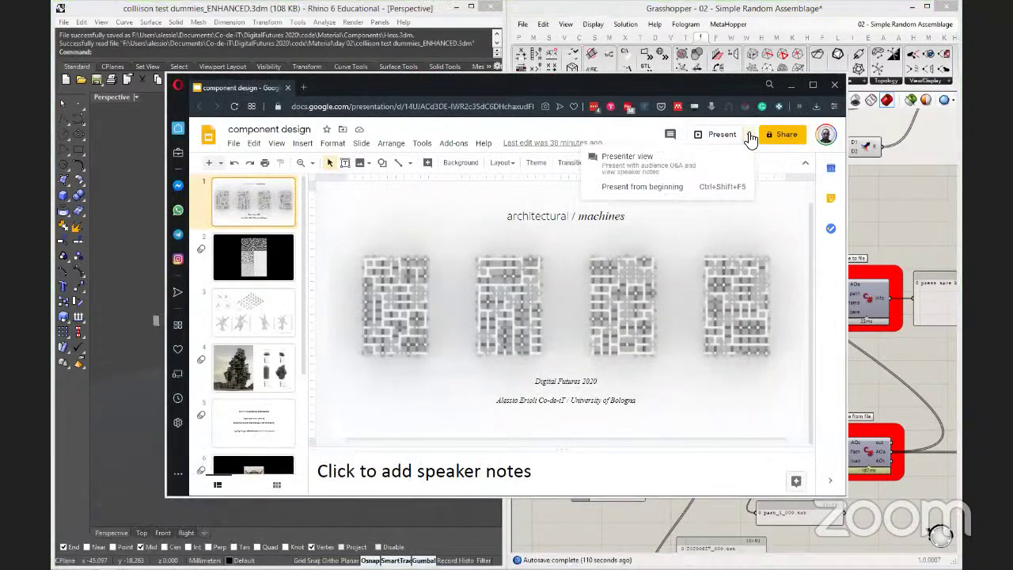
pyautogui.click(685, 173)
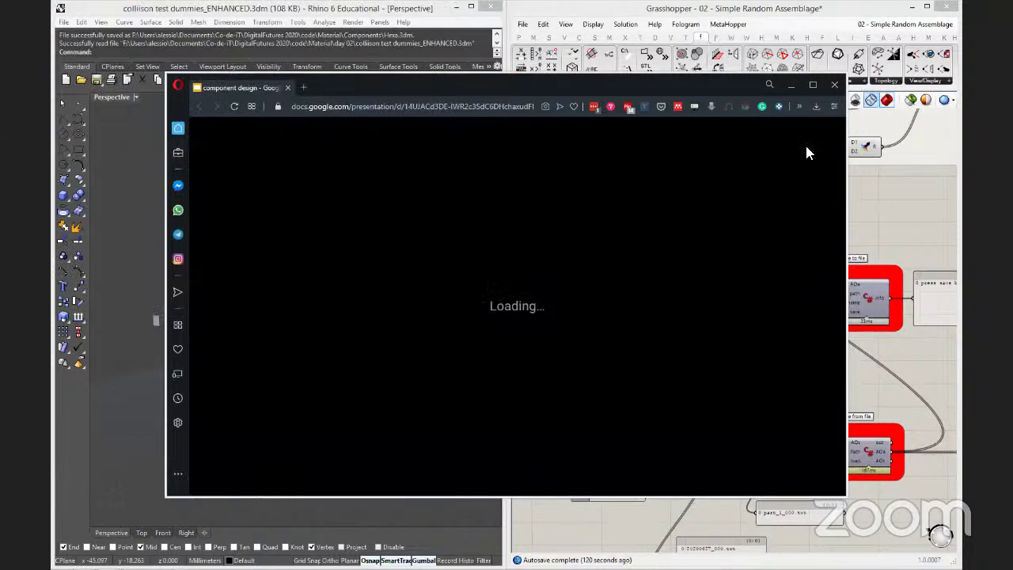
pyautogui.moveTo(699, 87); pyautogui.dragTo(671, 88)
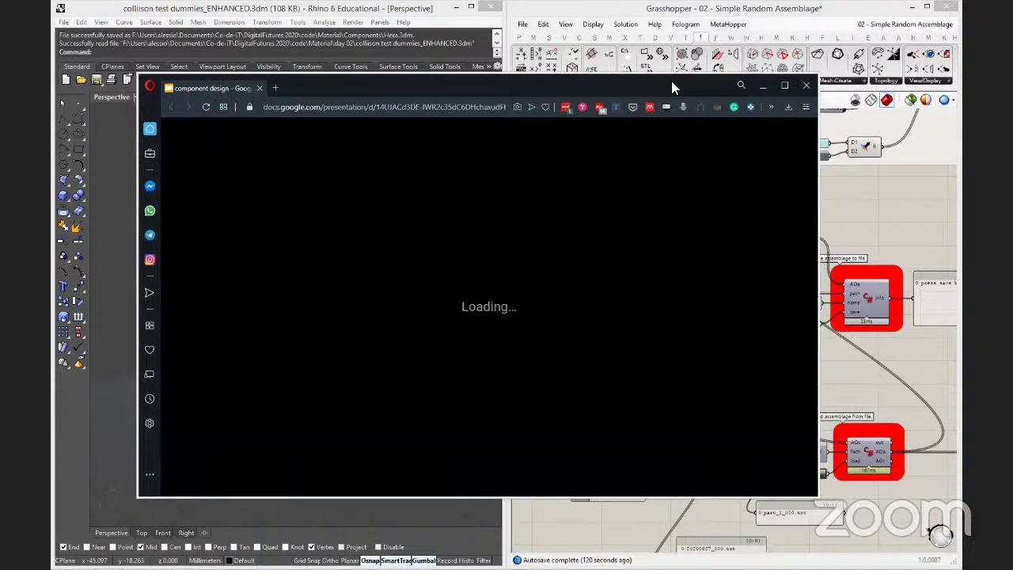
pyautogui.press('F11')
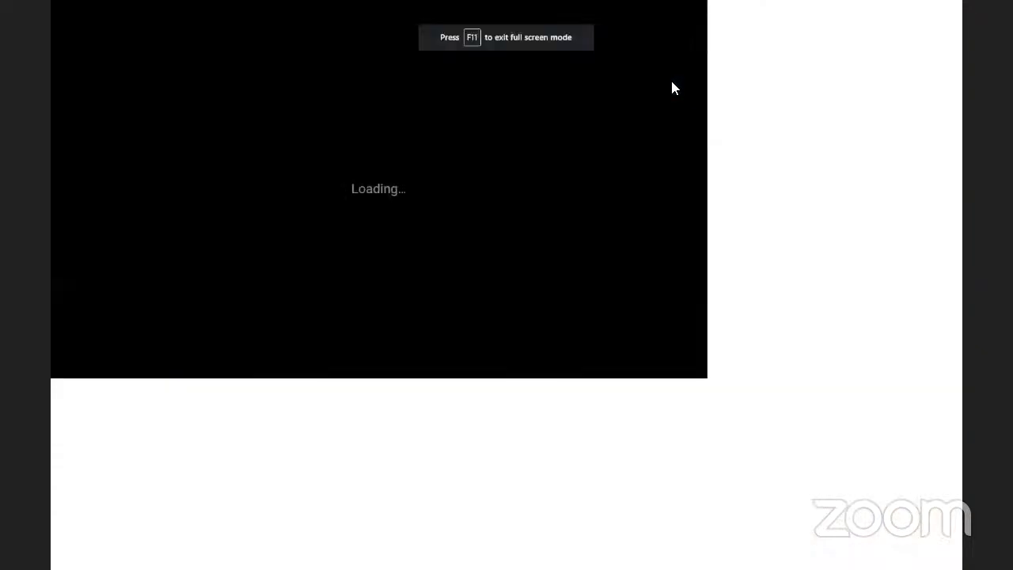
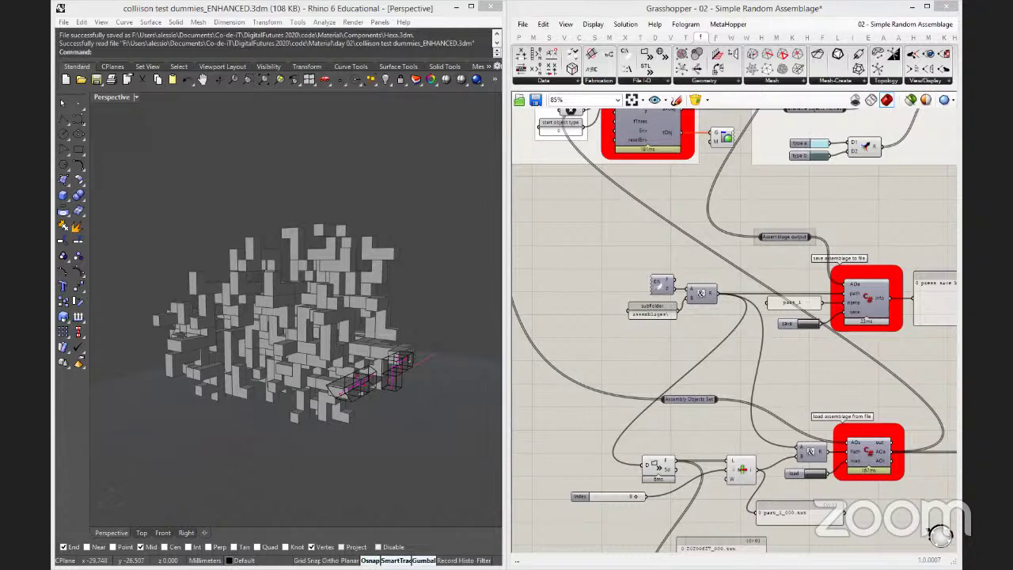
# Switch to the Material folder in File Explorer, open the Mesh Modeling subfolder and move its window aside.
pyautogui.hotkey('alt', 'Tab')
pyautogui.click(736, 249)
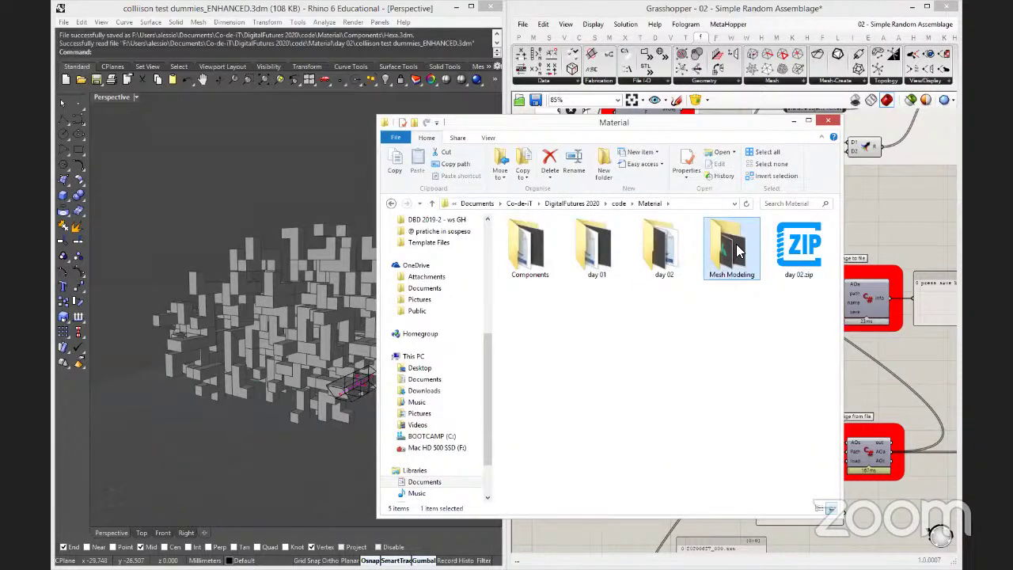
pyautogui.doubleClick(736, 250)
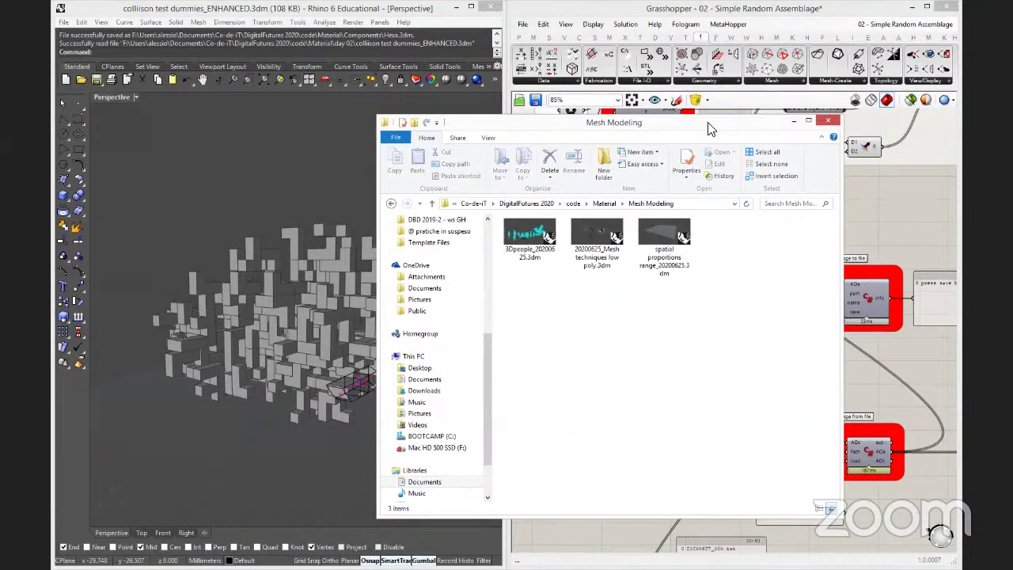
pyautogui.moveTo(710, 128); pyautogui.dragTo(515, 129)
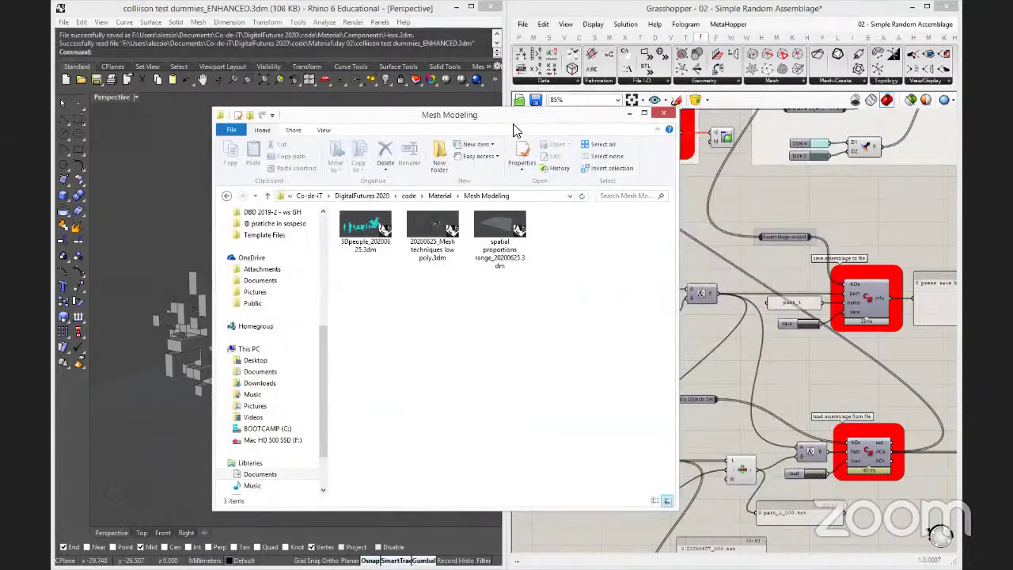
# Return to Grasshopper, start a new blank definition and bring Rhino into focus.
pyautogui.click(625, 30)
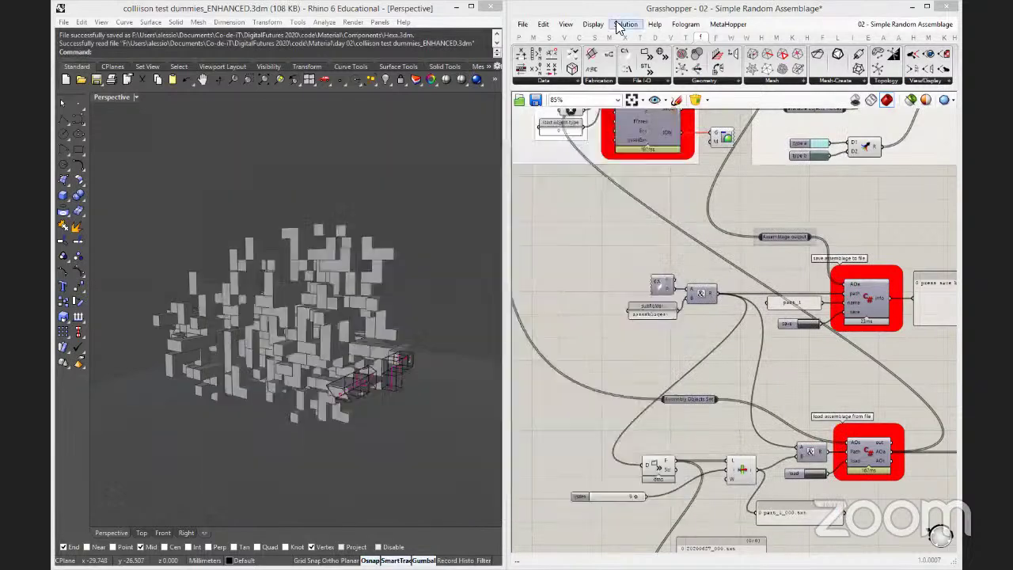
pyautogui.click(523, 24)
pyautogui.press('Escape')
pyautogui.hotkey('ctrl', 'n')
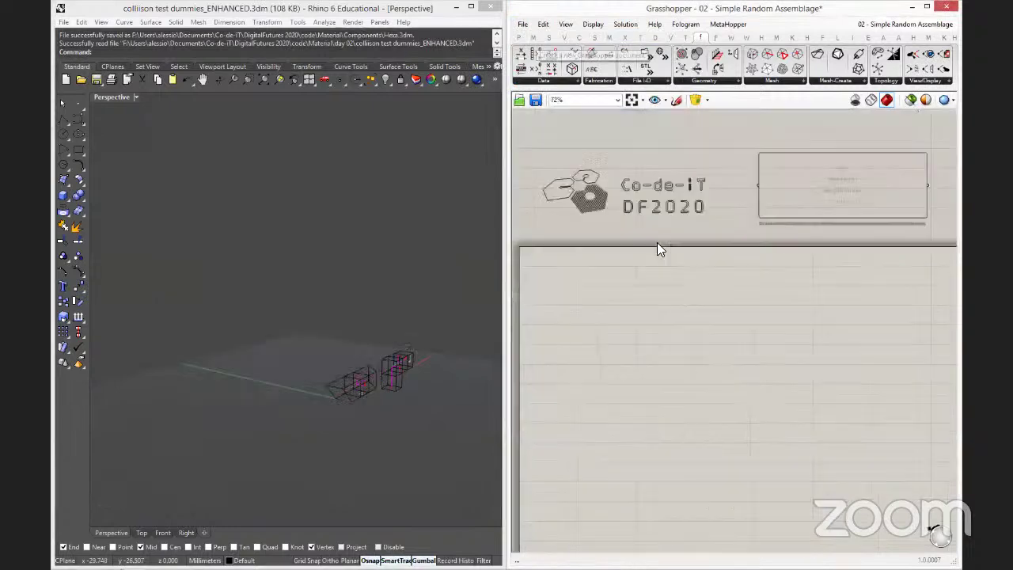
pyautogui.click(394, 142)
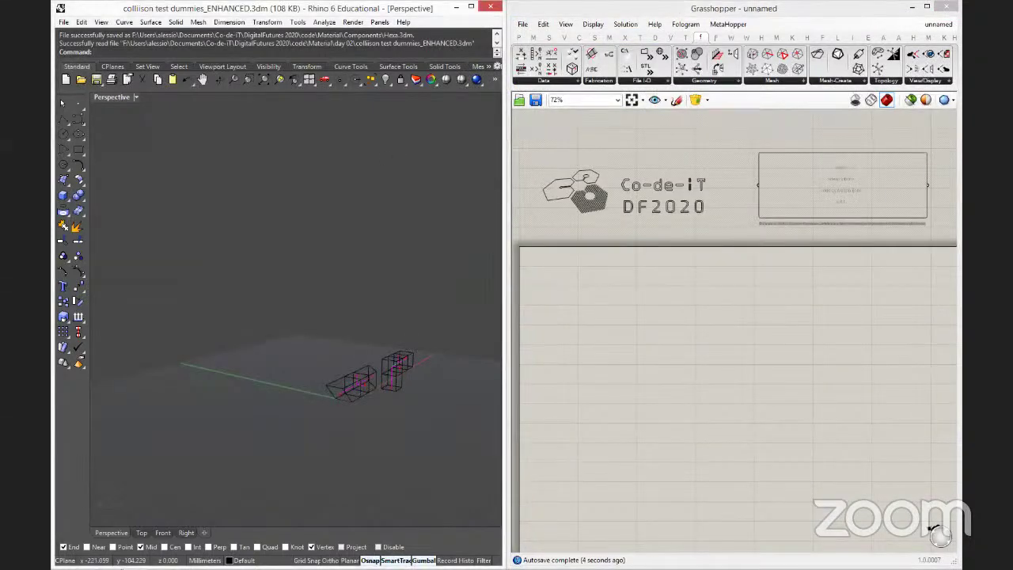
# From the Mesh Modeling folder, load spatial proportions range_20200625.3dm into Rhino with the Open file option.
pyautogui.hotkey('alt', 'Tab')
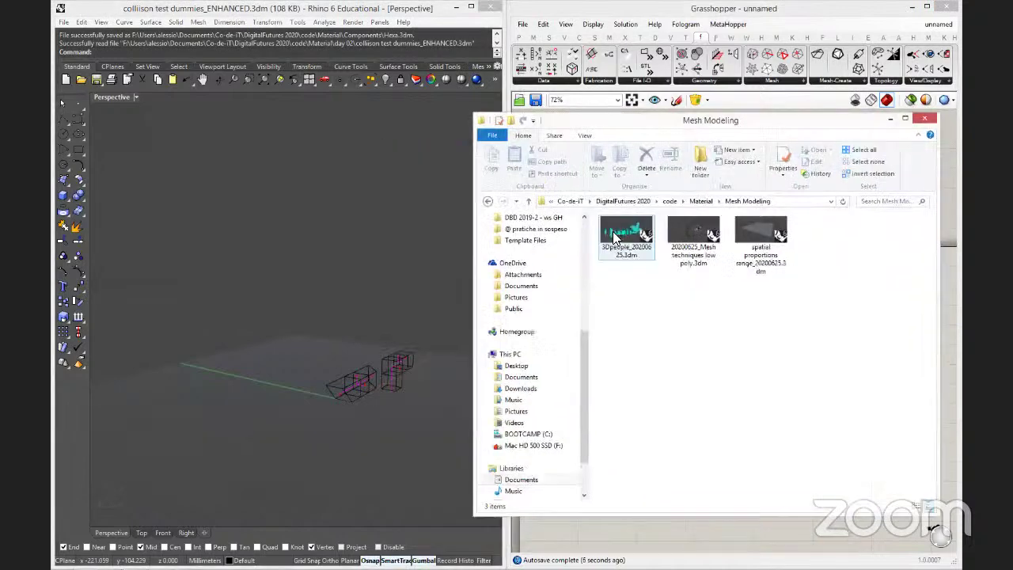
pyautogui.click(617, 238)
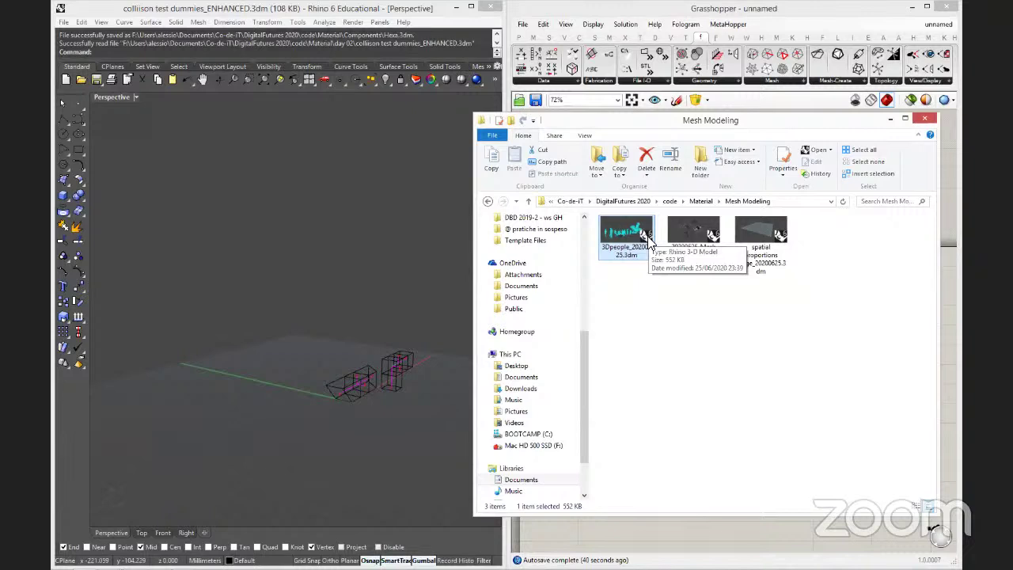
pyautogui.click(694, 237)
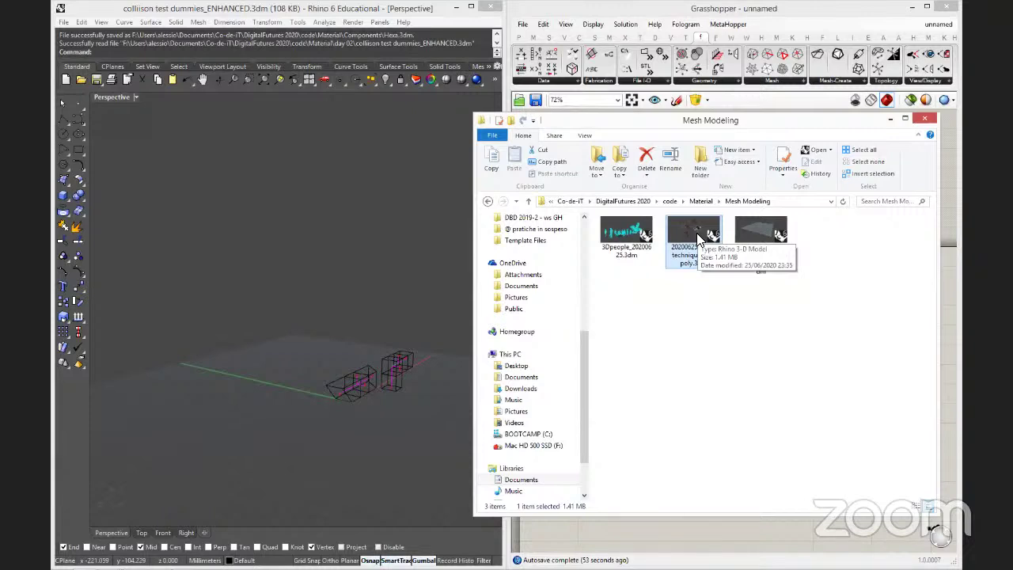
pyautogui.click(705, 357)
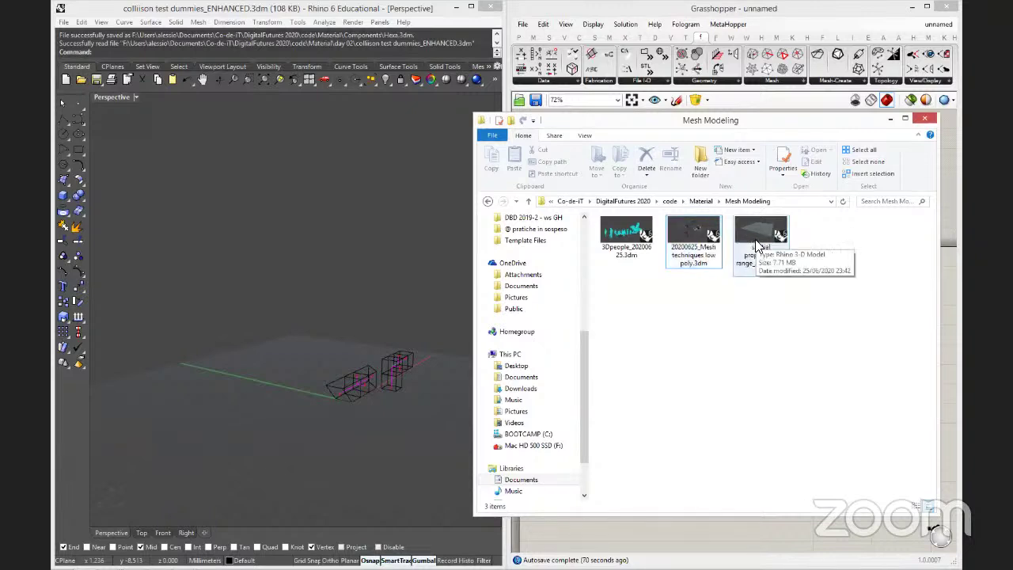
pyautogui.click(755, 239)
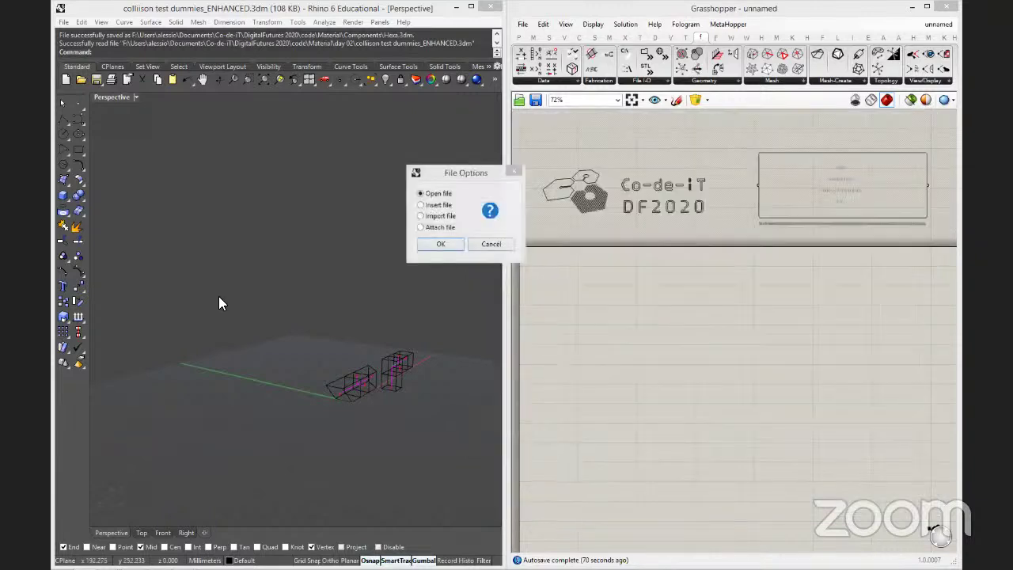
pyautogui.click(427, 242)
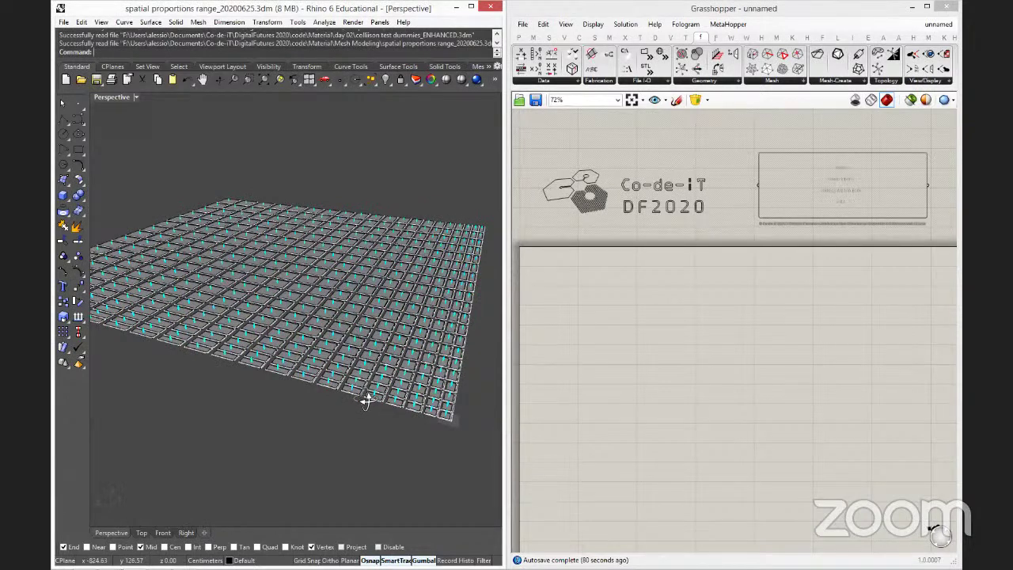
# Examine the smallest slabs at the grid's corner, comparing their dimensions with the human figures.
pyautogui.moveTo(367, 400); pyautogui.dragTo(256, 389, button='right')
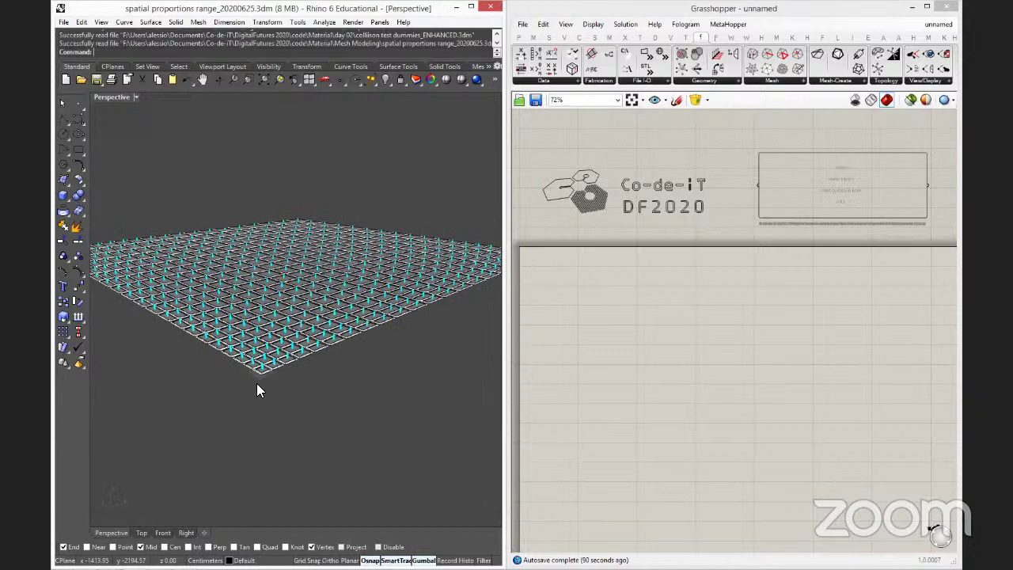
pyautogui.scroll(3, 256, 383)
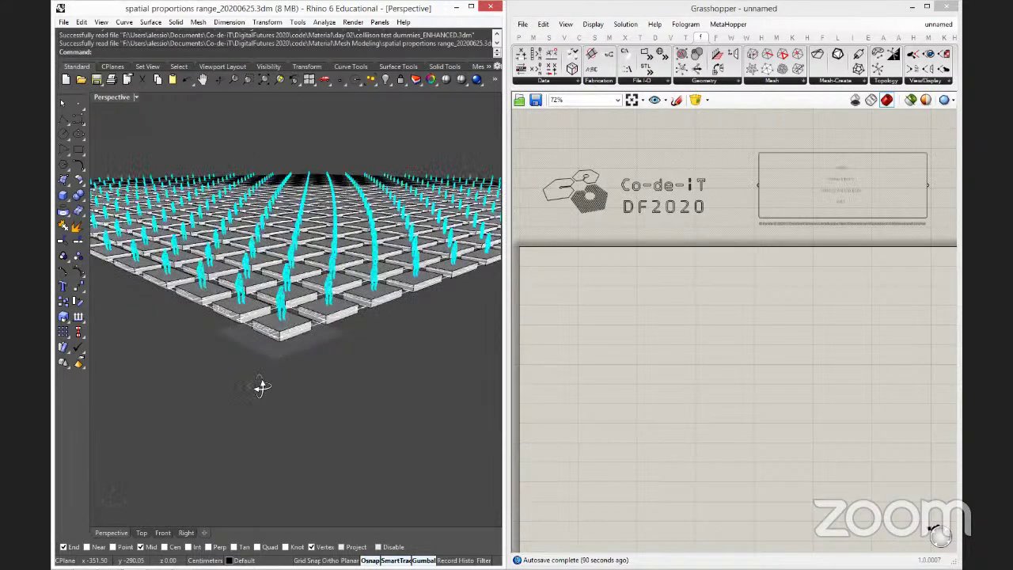
pyautogui.scroll(2, 309, 427)
pyautogui.scroll(-2, 309, 427)
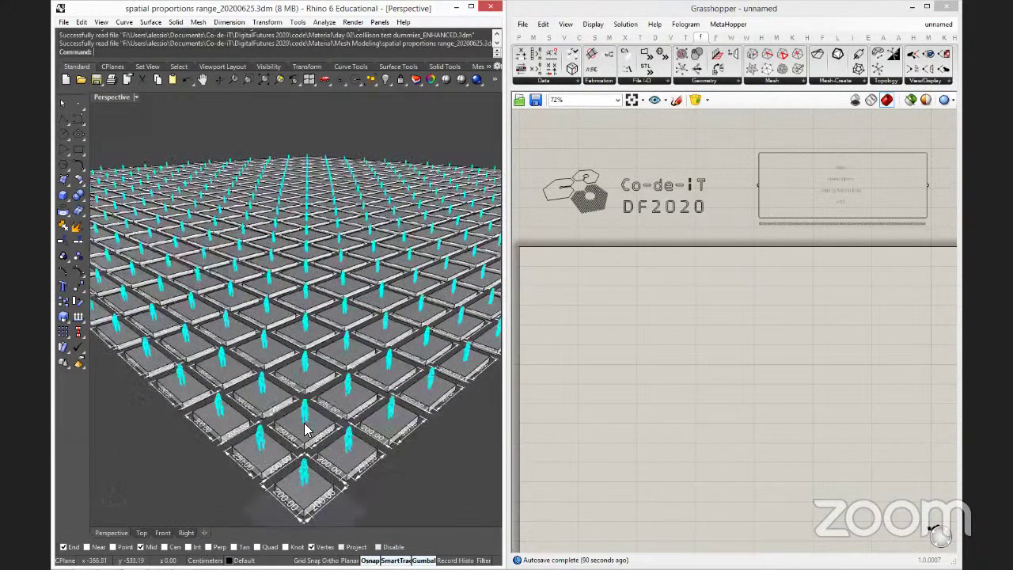
pyautogui.scroll(-1, 352, 478)
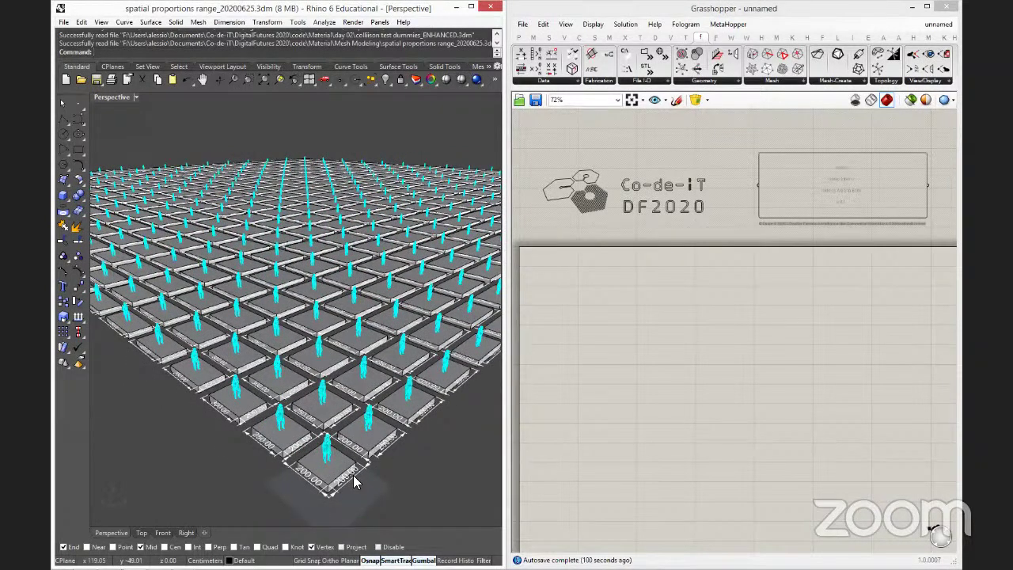
pyautogui.scroll(-2, 354, 483)
pyautogui.scroll(3, 324, 477)
pyautogui.scroll(-1, 326, 478)
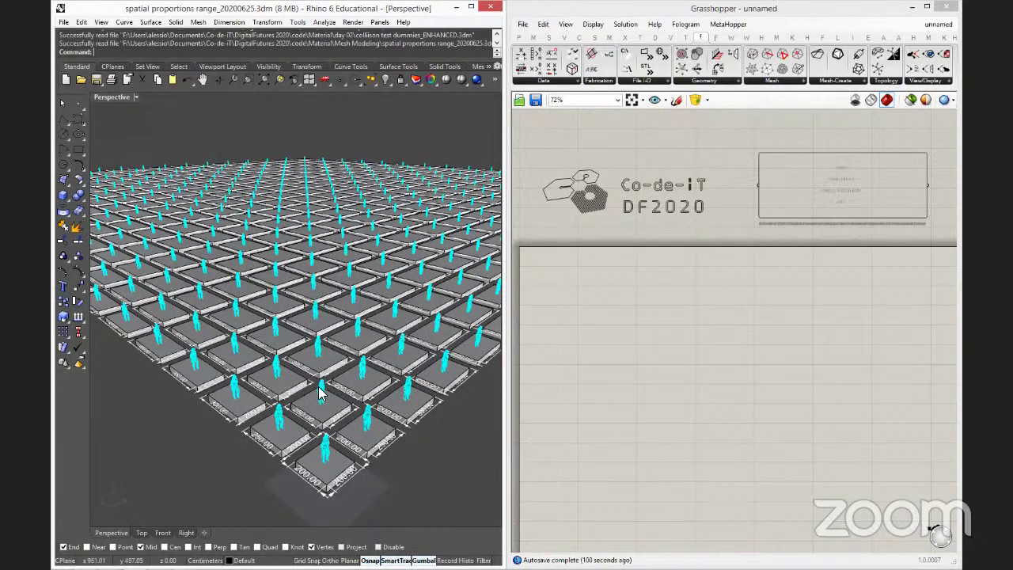
# Examine the largest slabs at the opposite corner of the grid and their dimensions relative to the human figure.
pyautogui.press('Down')
pyautogui.scroll(-4, 320, 393)
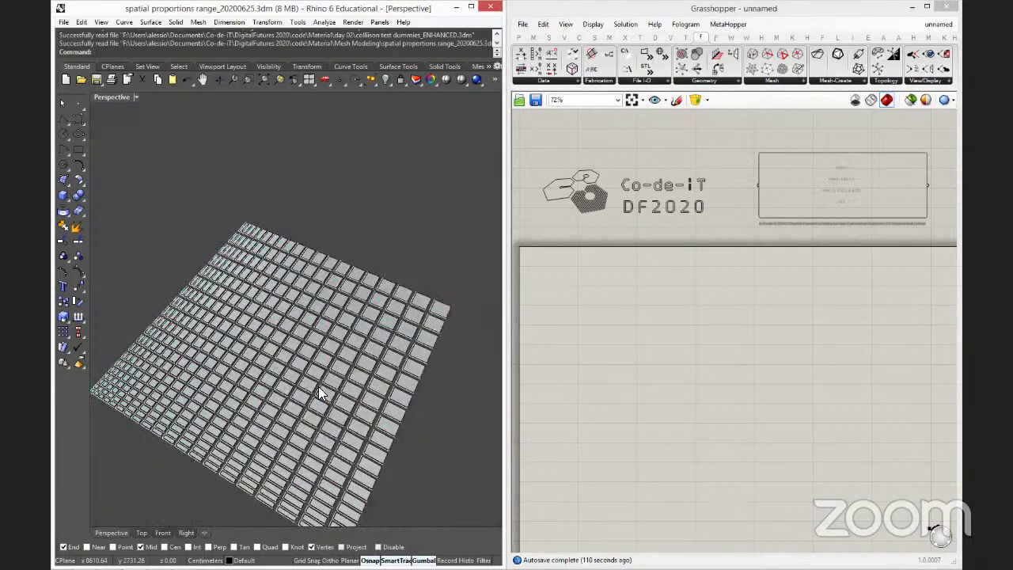
pyautogui.moveTo(368, 316); pyautogui.dragTo(323, 351, button='right')
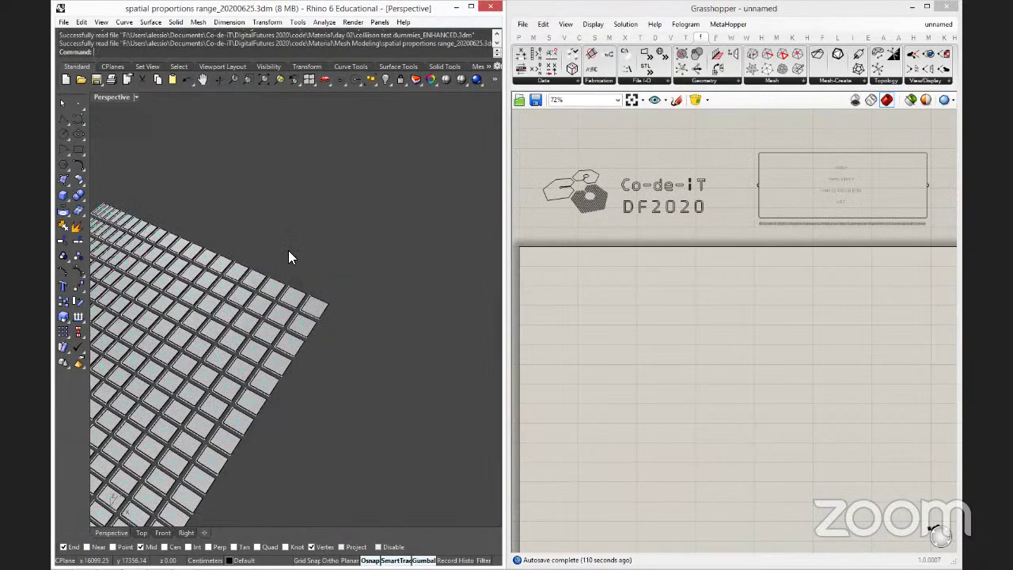
pyautogui.scroll(5, 288, 256)
pyautogui.scroll(3, 288, 257)
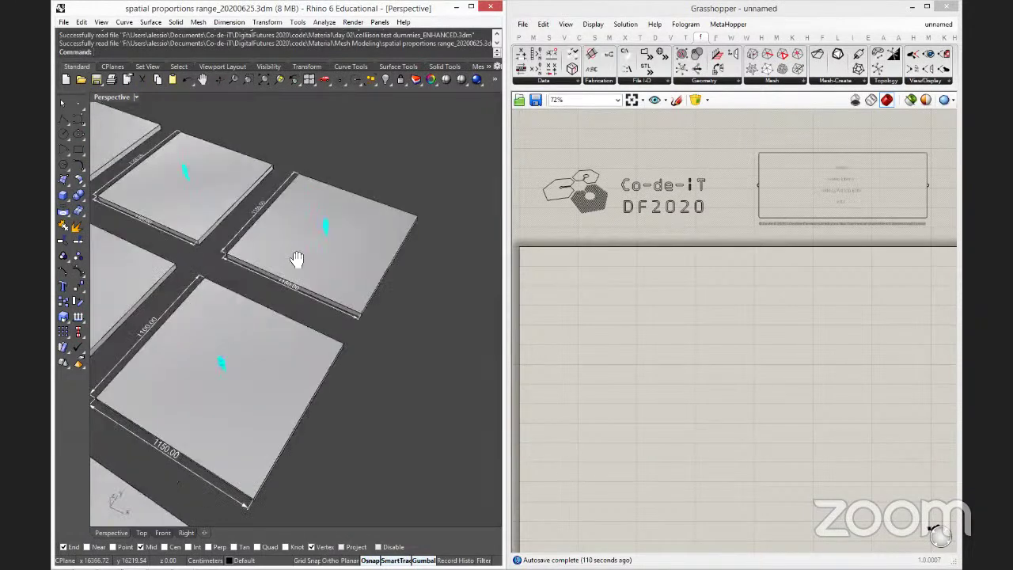
pyautogui.scroll(3, 296, 259)
pyautogui.scroll(-2, 305, 319)
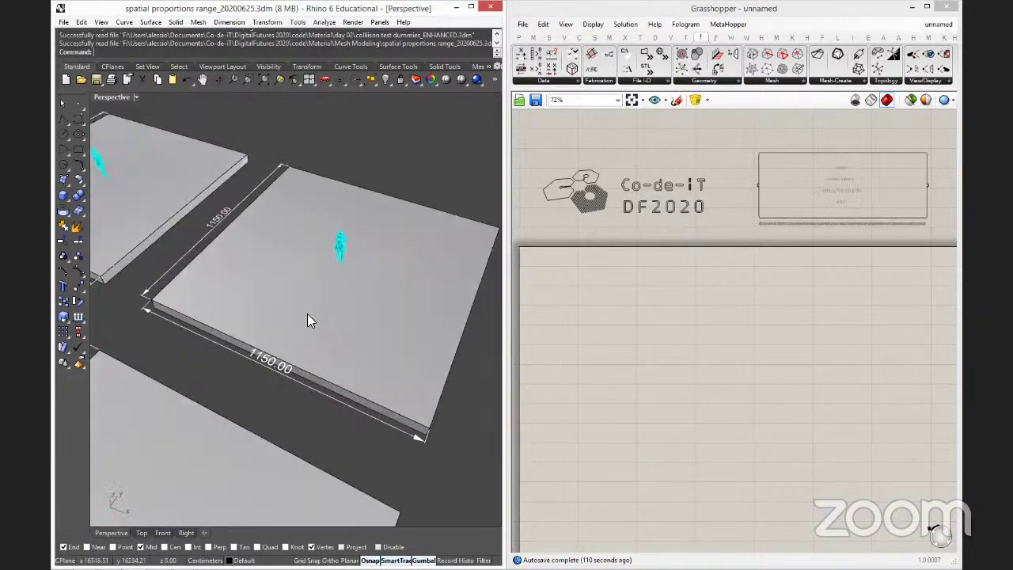
pyautogui.scroll(-2, 307, 316)
pyautogui.scroll(2, 309, 320)
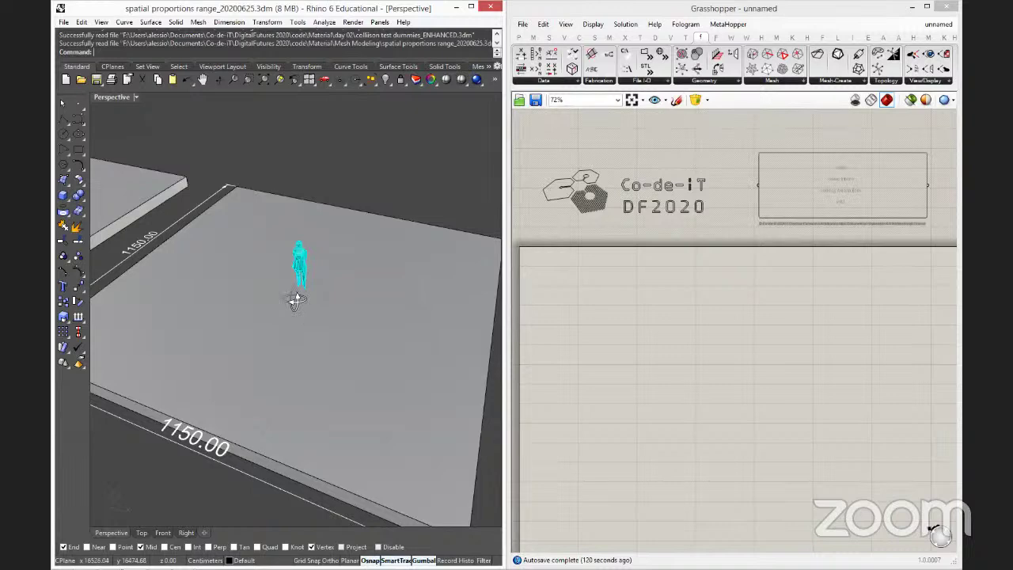
# Compare the human figures with the large and medium slabs from a low viewpoint across the grid.
pyautogui.scroll(-2, 301, 289)
pyautogui.scroll(3, 305, 281)
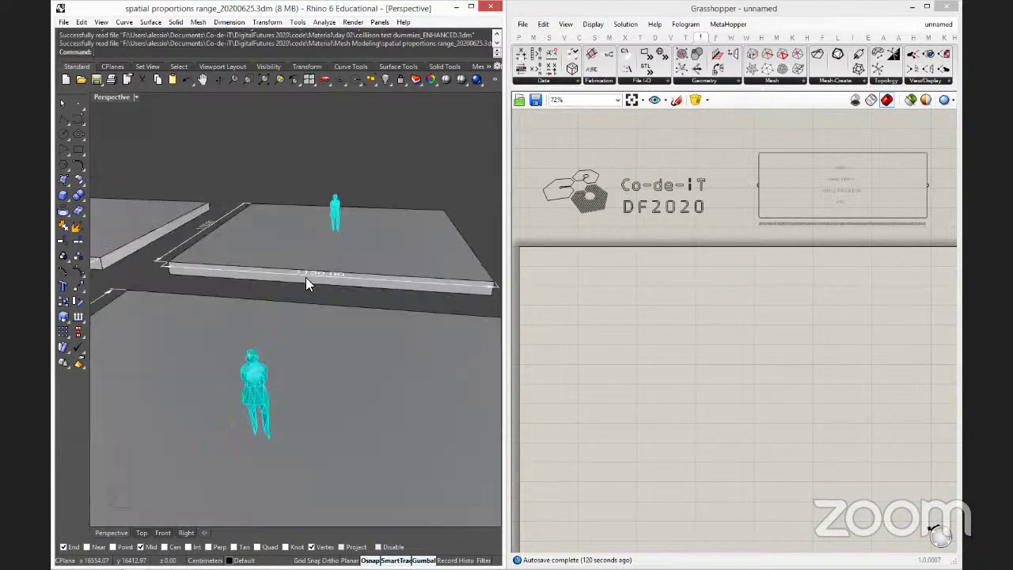
pyautogui.scroll(2, 307, 285)
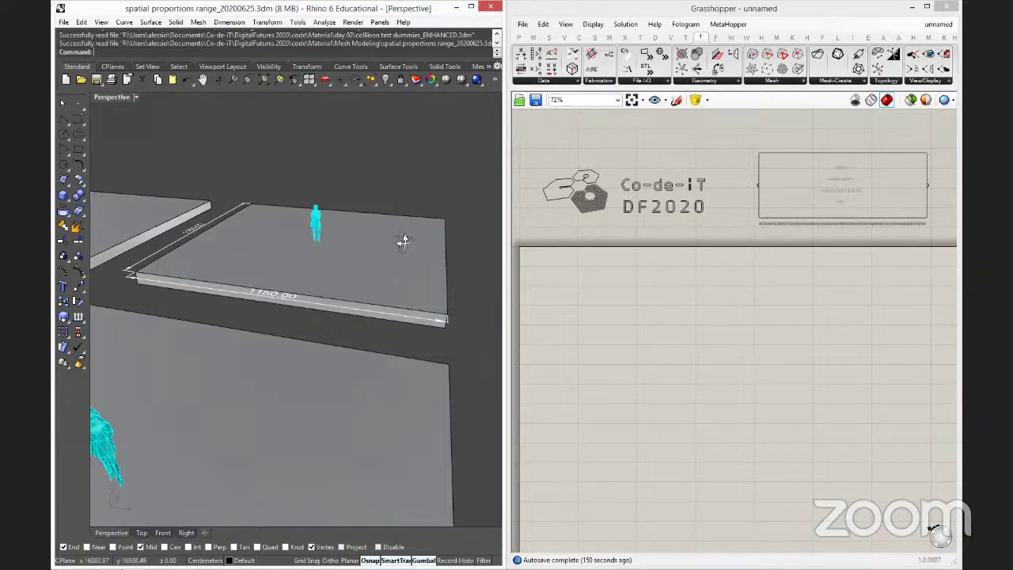
pyautogui.scroll(3, 402, 239)
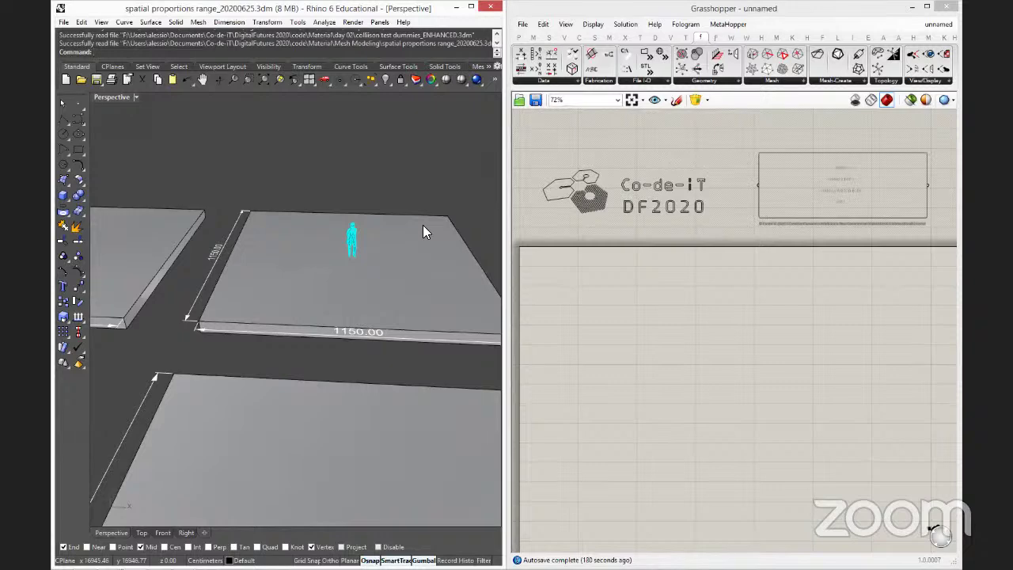
pyautogui.moveTo(345, 364)
pyautogui.mouseDown(button='right')
pyautogui.moveTo(331, 348)
pyautogui.moveTo(286, 386)
pyautogui.moveTo(342, 378)
pyautogui.moveTo(351, 367)
pyautogui.mouseUp(button='right')
pyautogui.scroll(4, 342, 374)
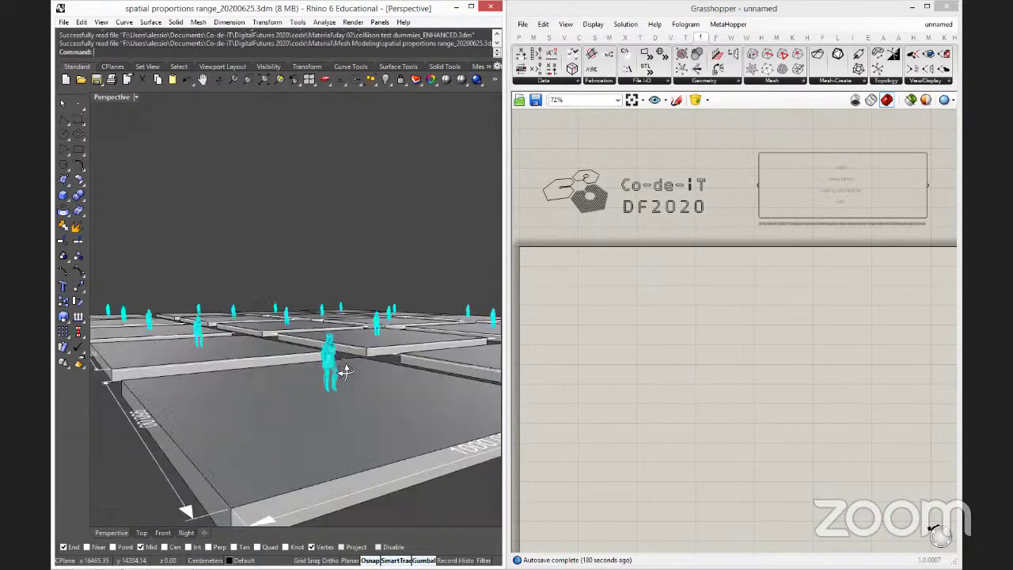
pyautogui.scroll(-3, 341, 374)
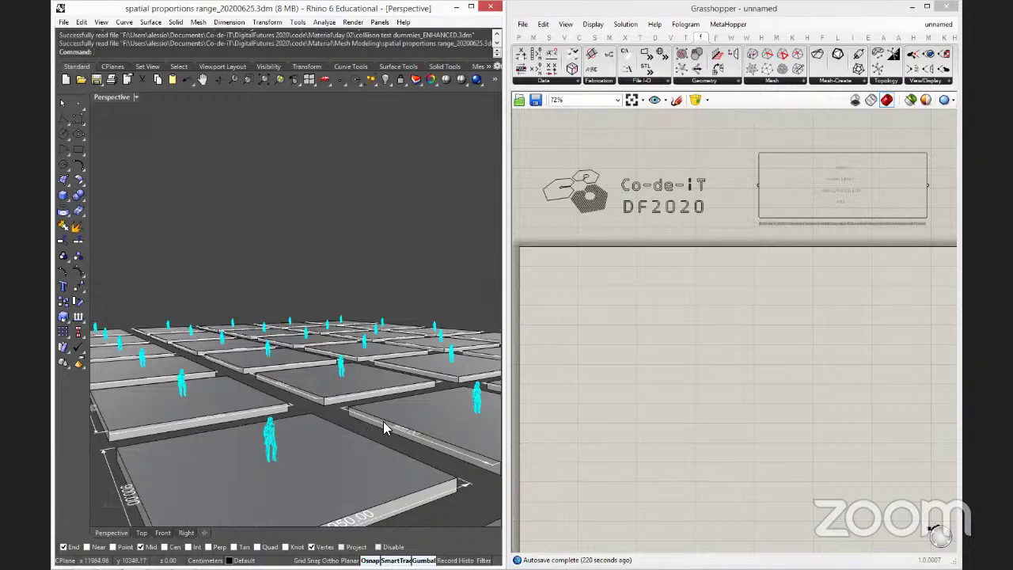
pyautogui.scroll(-3, 382, 391)
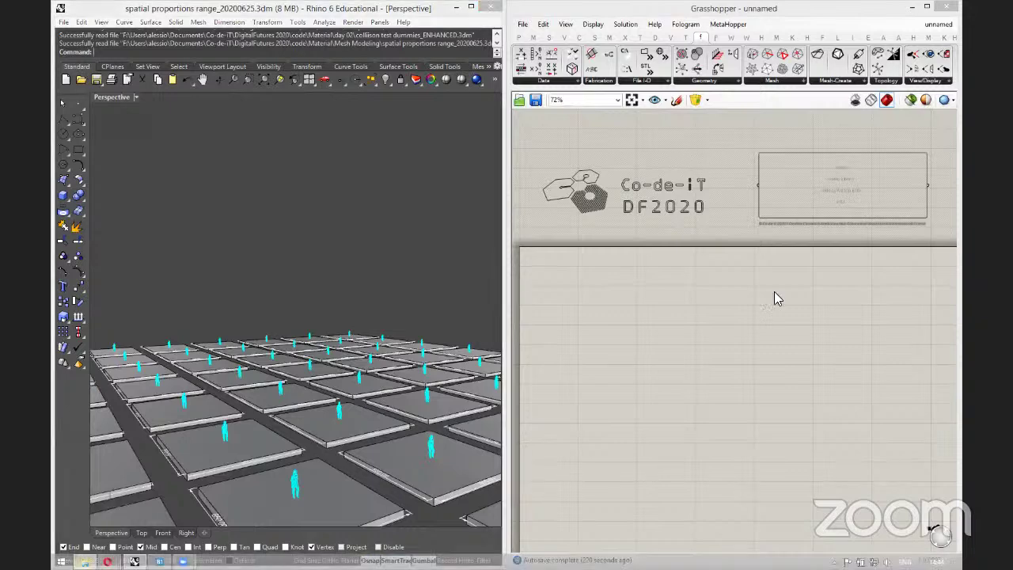
# Open component set 01.3dm from the Components folder in Rhino.
pyautogui.hotkey('alt', 'Tab')
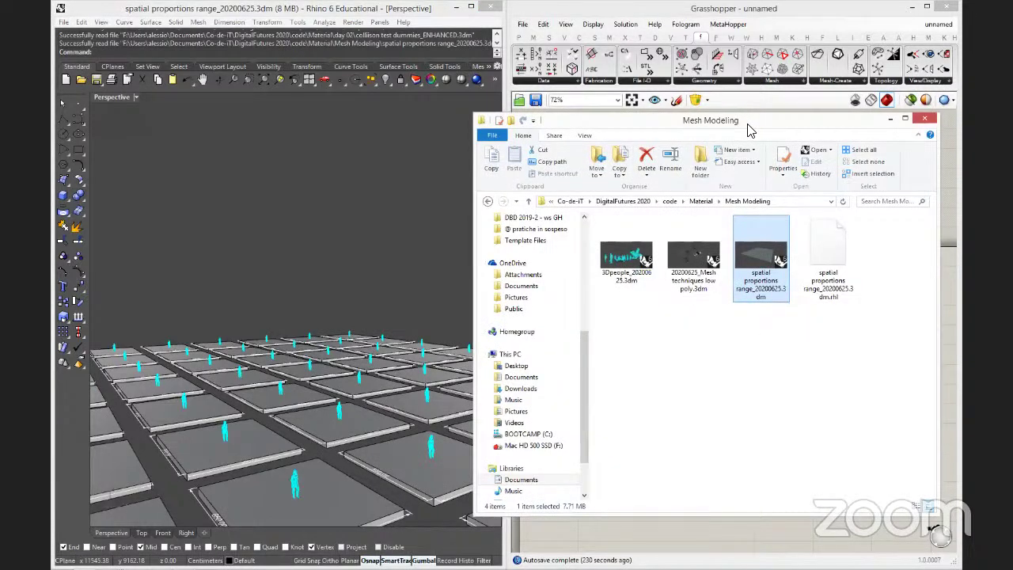
pyautogui.hotkey('alt', 'Tab')
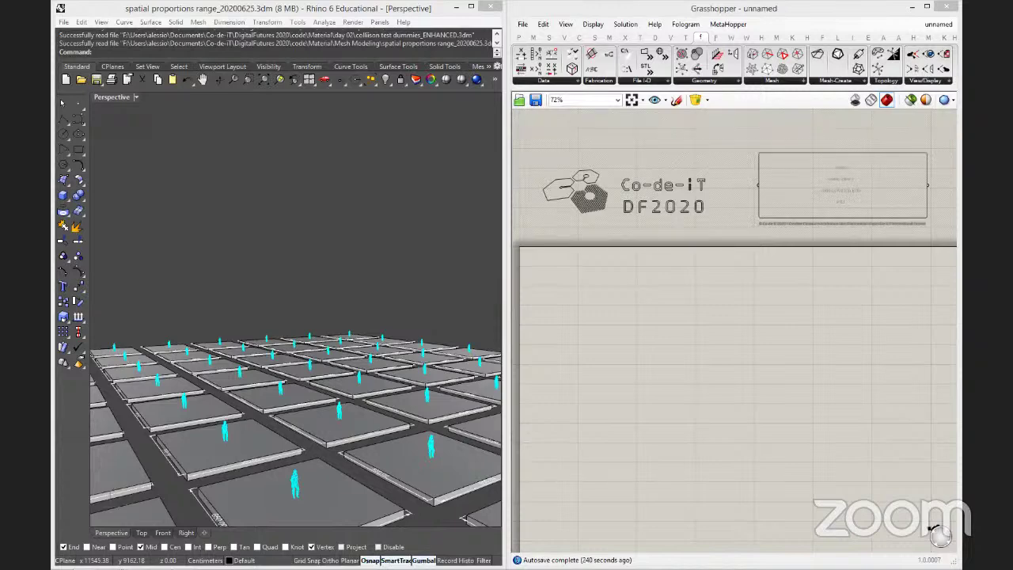
pyautogui.moveTo(0, 253); pyautogui.dragTo(407, 253)
pyautogui.click(436, 246)
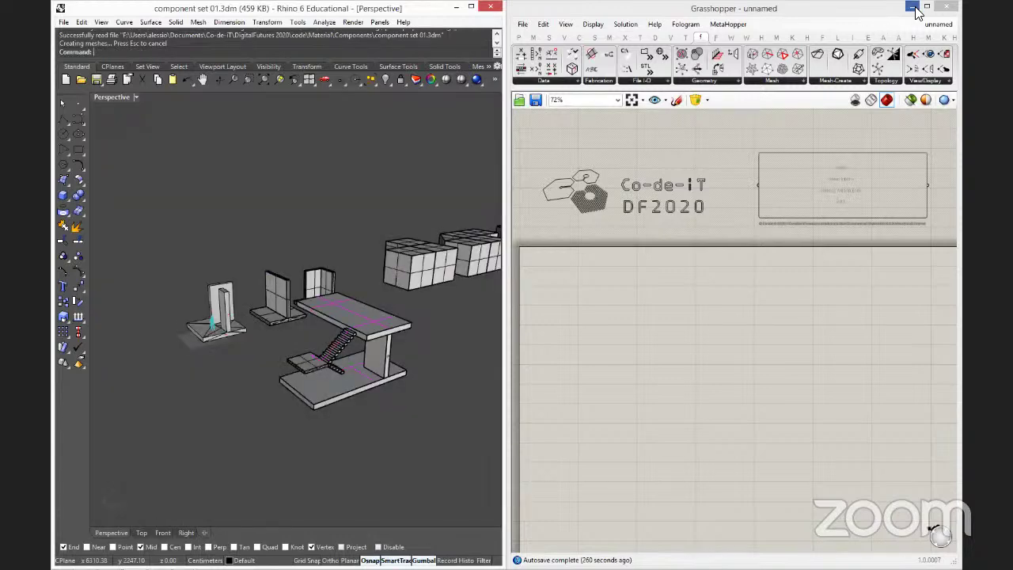
# Minimize Grasshopper and maximize the Rhino window for a close view of the component with the human figure.
pyautogui.click(914, 11)
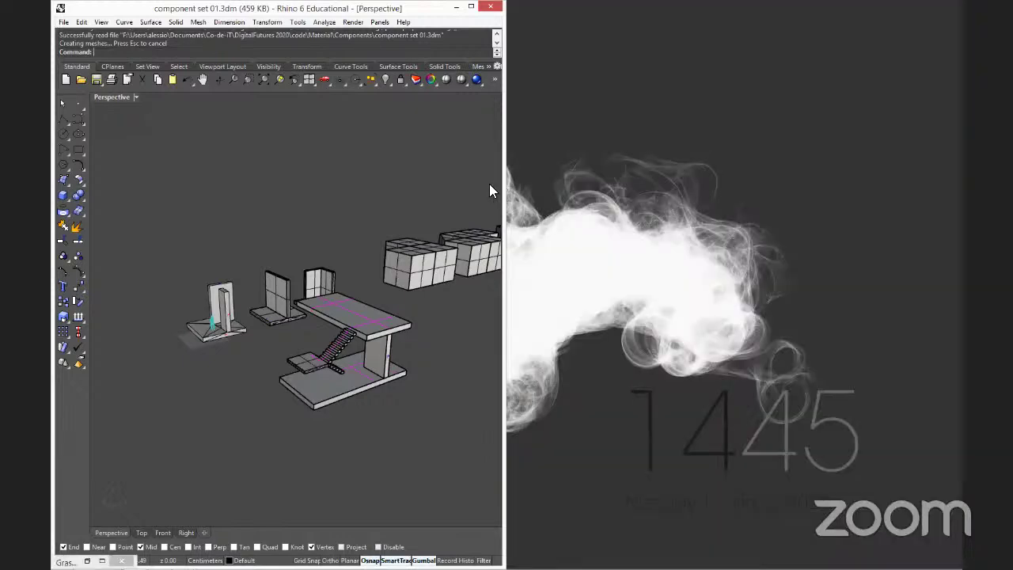
pyautogui.moveTo(507, 193); pyautogui.dragTo(653, 197)
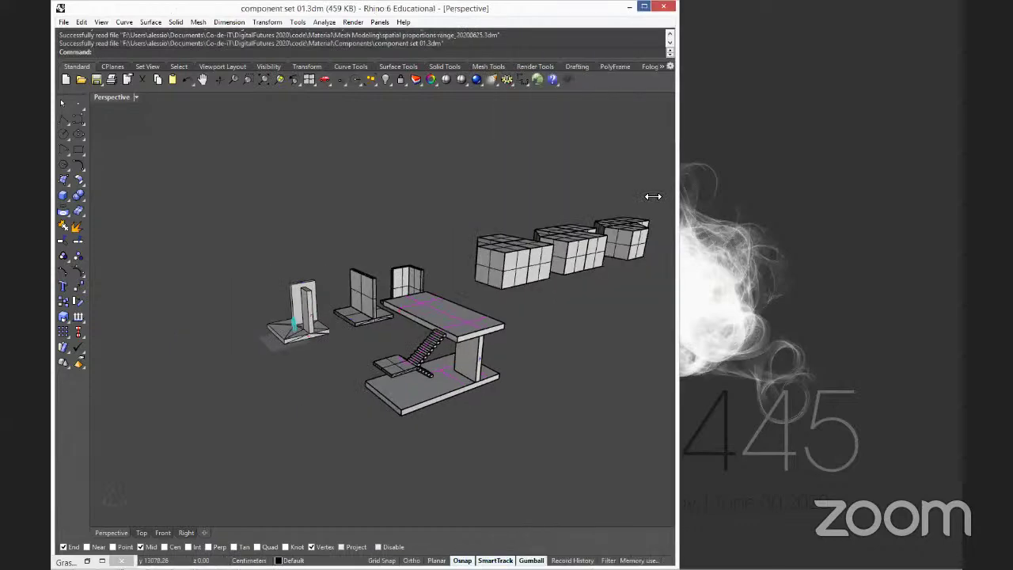
pyautogui.press('super+Up')
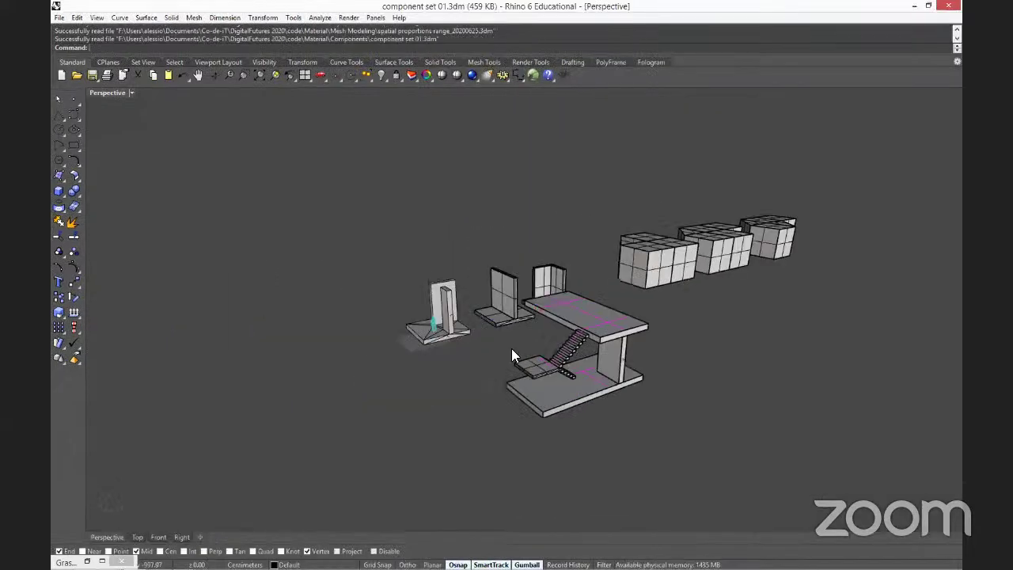
pyautogui.moveTo(512, 350); pyautogui.dragTo(451, 355, button='right')
pyautogui.scroll(5, 451, 355)
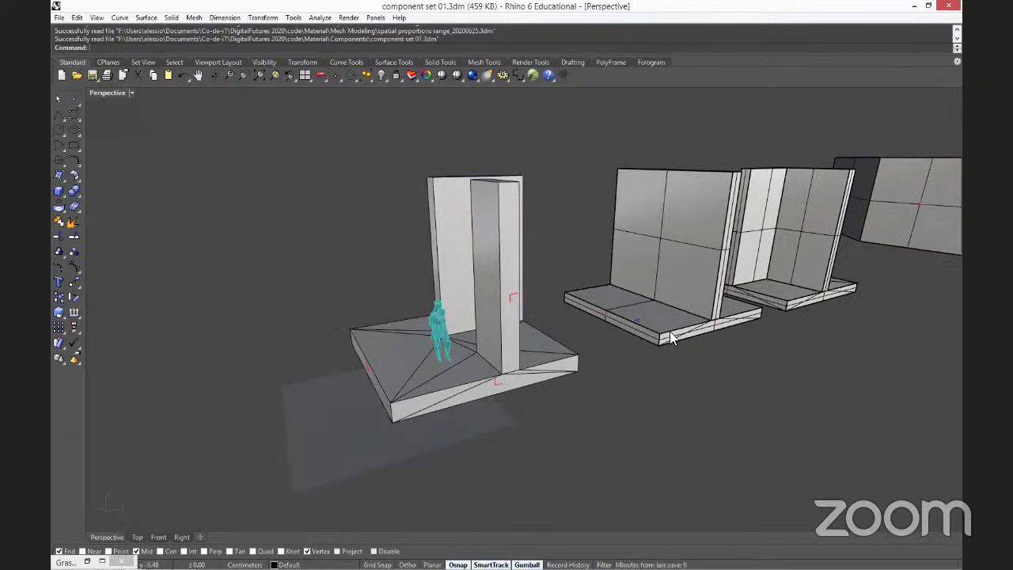
# Compare the row of wall-and-slab components with the human figure from several viewpoints.
pyautogui.scroll(-1, 670, 331)
pyautogui.scroll(-1, 646, 350)
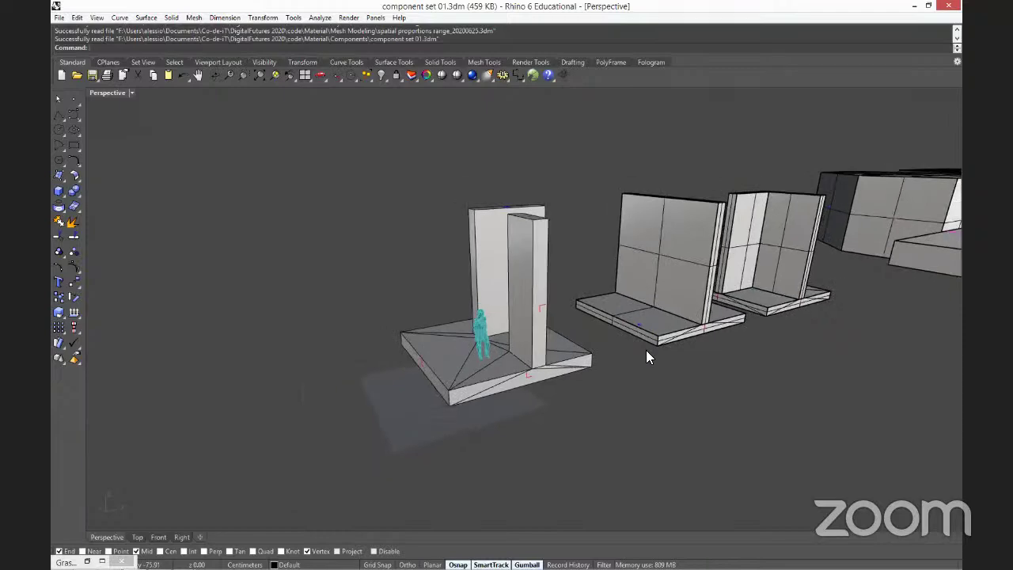
pyautogui.scroll(-1, 645, 349)
pyautogui.moveTo(654, 361); pyautogui.dragTo(552, 409, button='right')
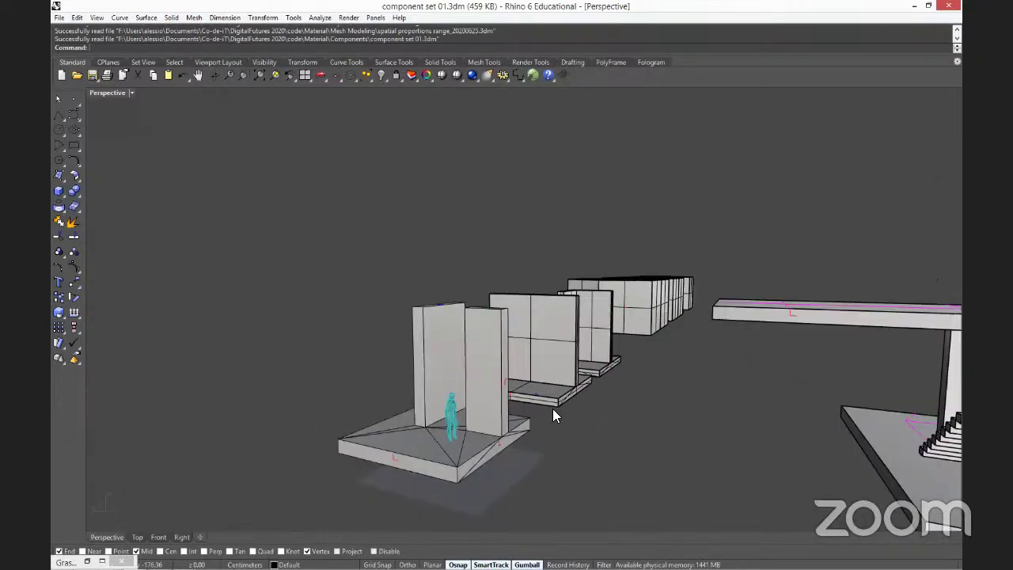
pyautogui.scroll(2, 552, 408)
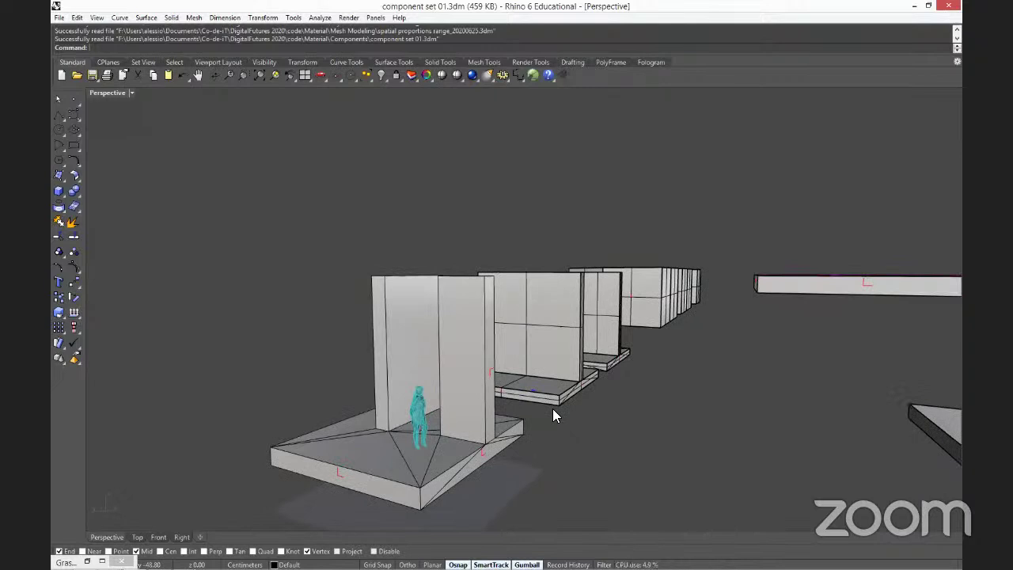
pyautogui.scroll(3, 552, 409)
pyautogui.scroll(-1, 552, 408)
pyautogui.moveTo(543, 443); pyautogui.dragTo(760, 332, button='right')
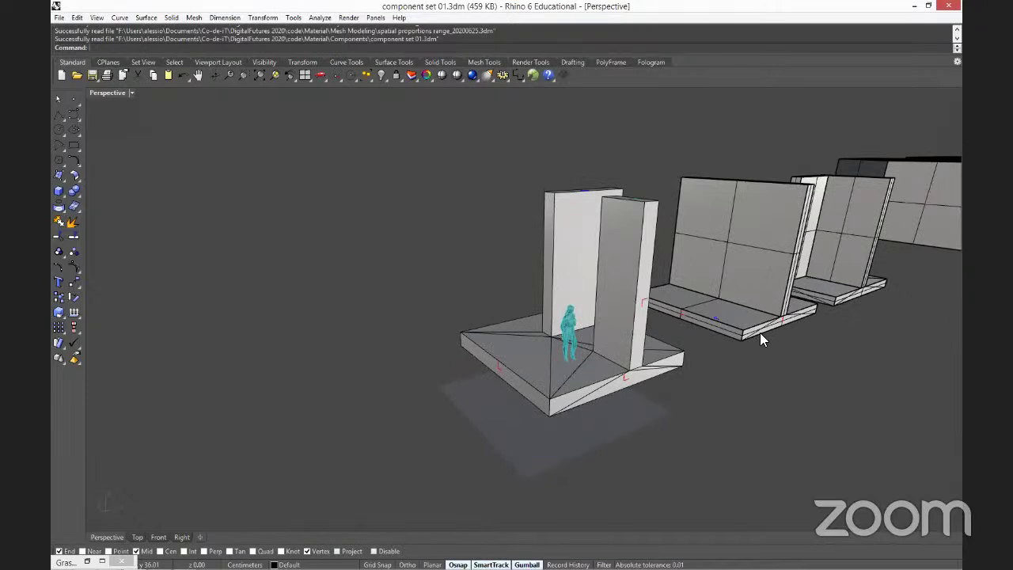
pyautogui.scroll(-2, 760, 330)
pyautogui.scroll(2, 768, 340)
pyautogui.scroll(-2, 598, 362)
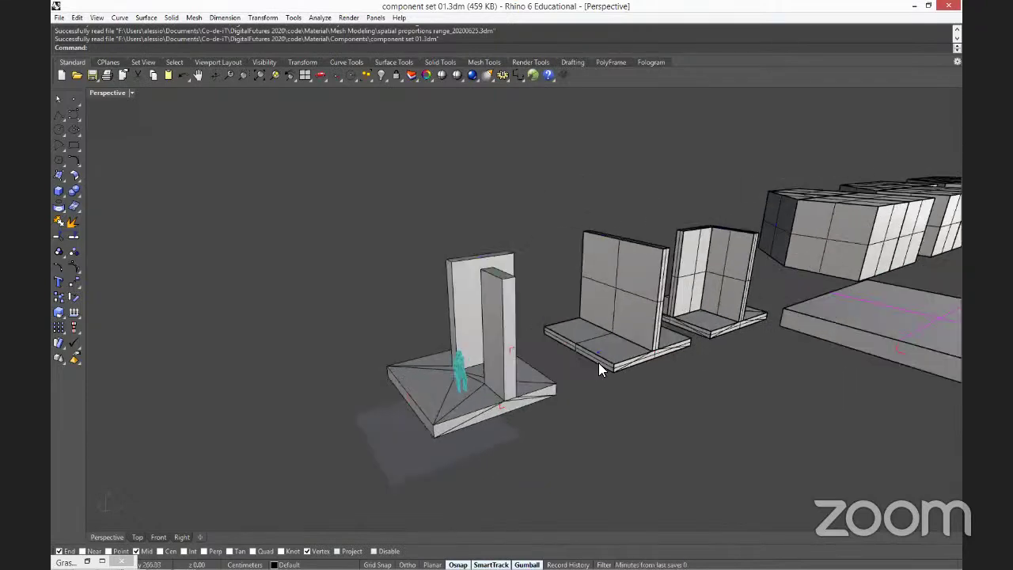
pyautogui.moveTo(599, 362); pyautogui.dragTo(641, 334, button='right')
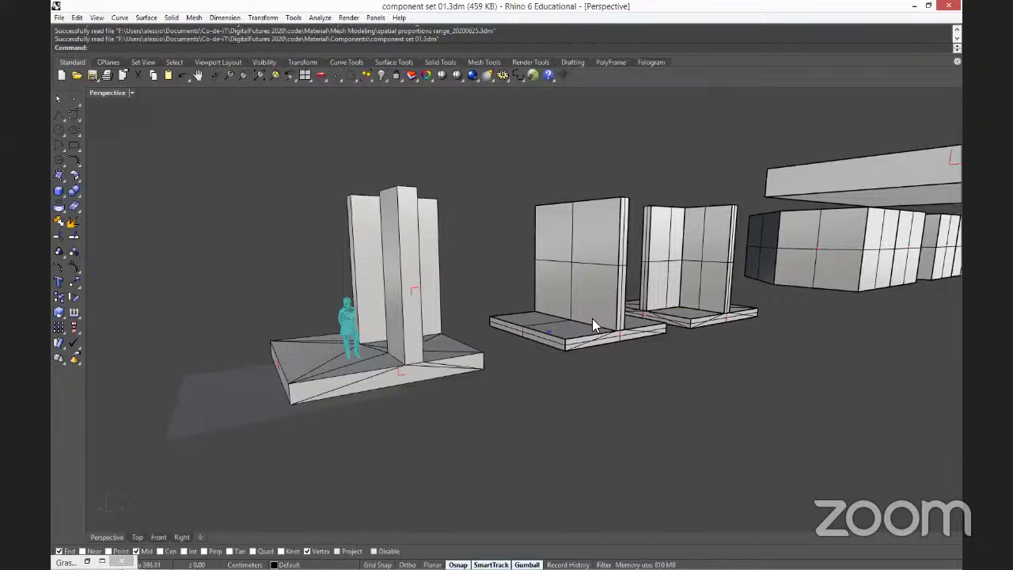
# Duplicate the mesh of the single-wall component next to the human-figure component and place the copy beside it along the green axis.
pyautogui.scroll(3, 598, 324)
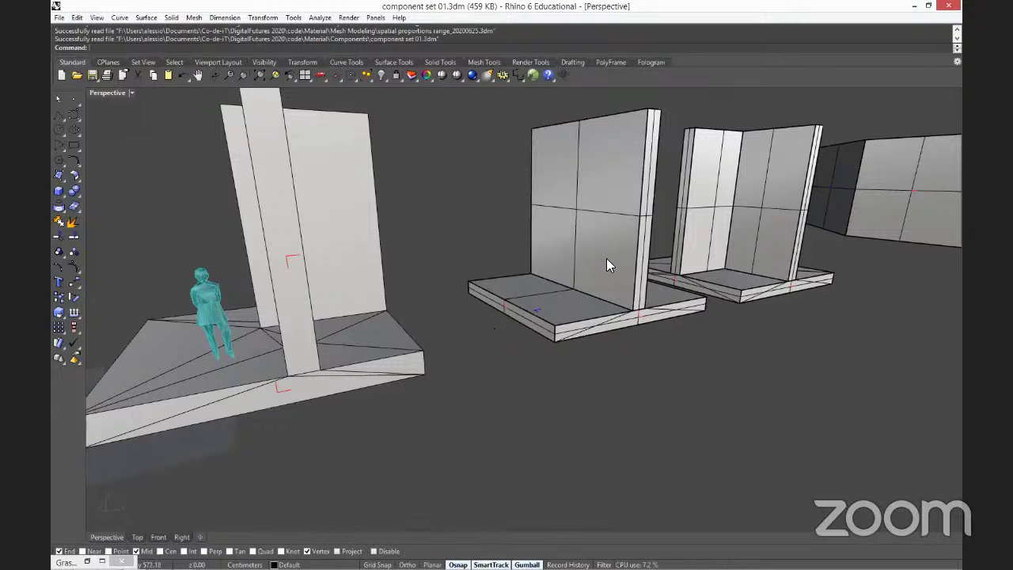
pyautogui.moveTo(678, 238); pyautogui.dragTo(613, 215, button='right')
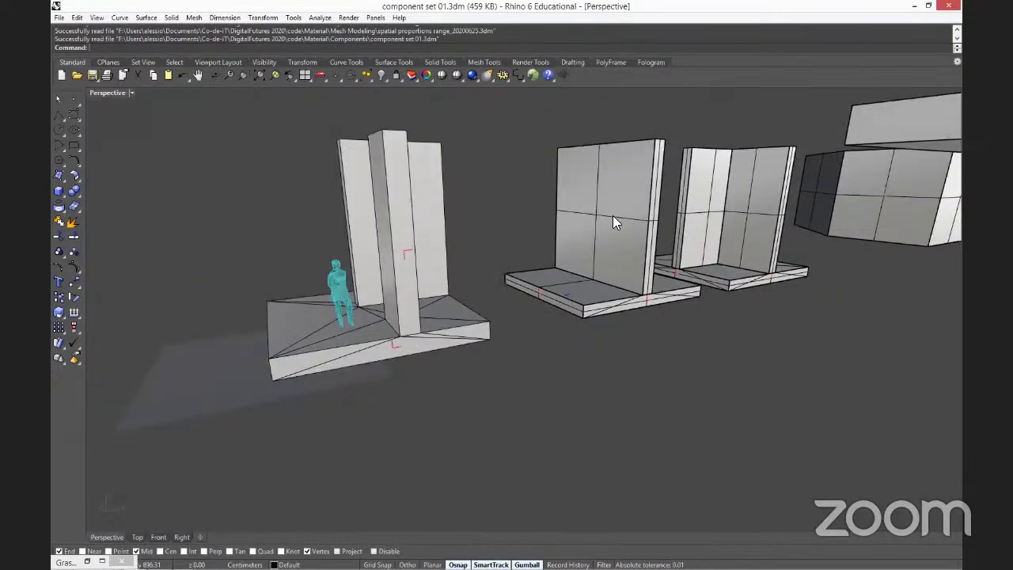
pyautogui.click(658, 331)
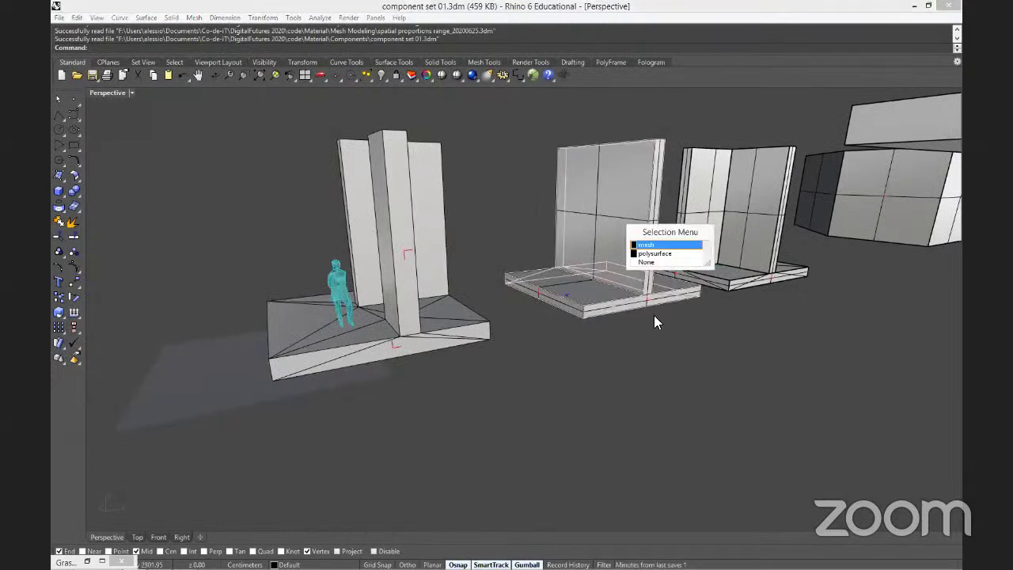
pyautogui.click(644, 254)
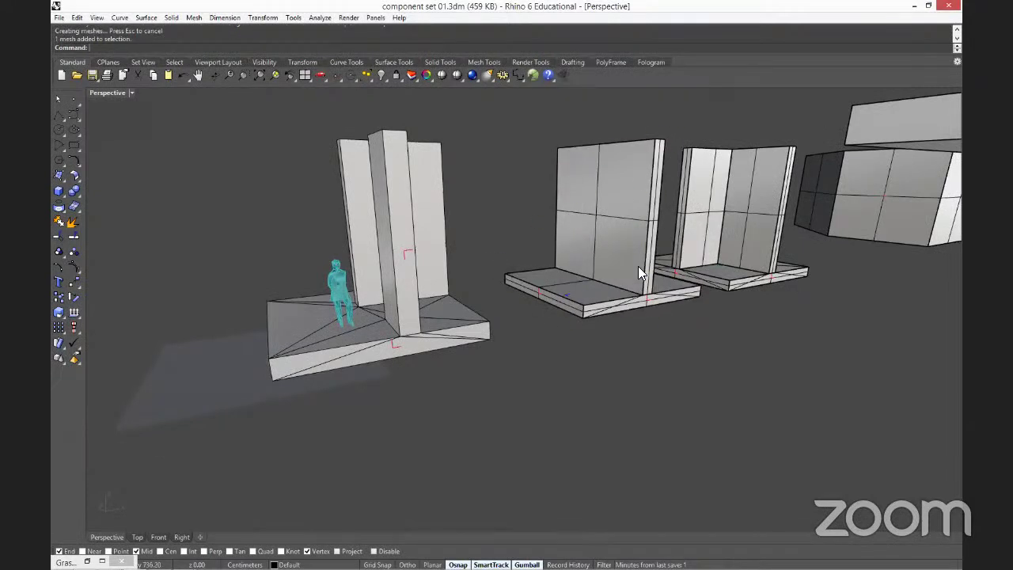
pyautogui.moveTo(674, 280); pyautogui.dragTo(511, 209, button='right')
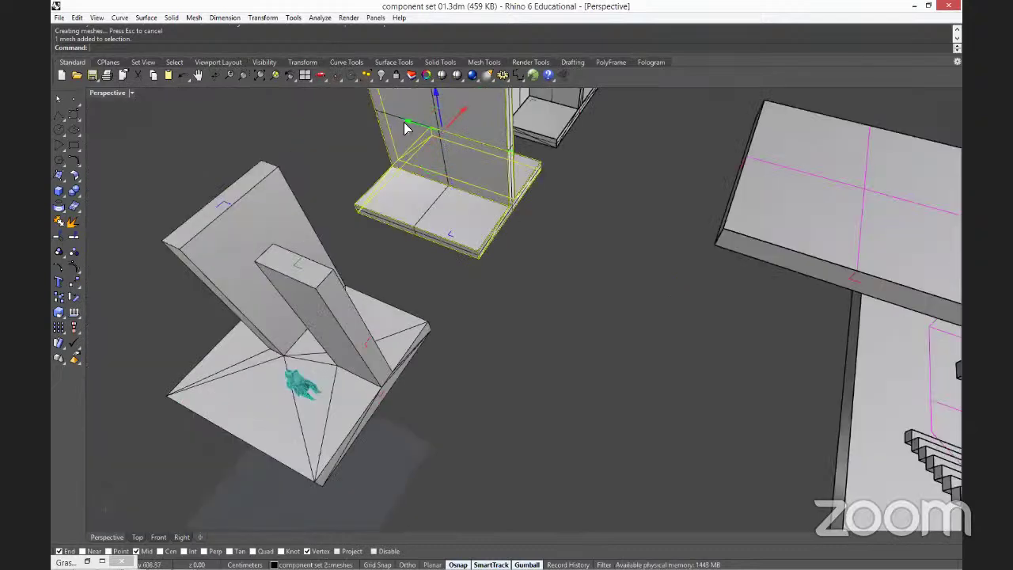
pyautogui.moveTo(404, 122); pyautogui.dragTo(622, 241)
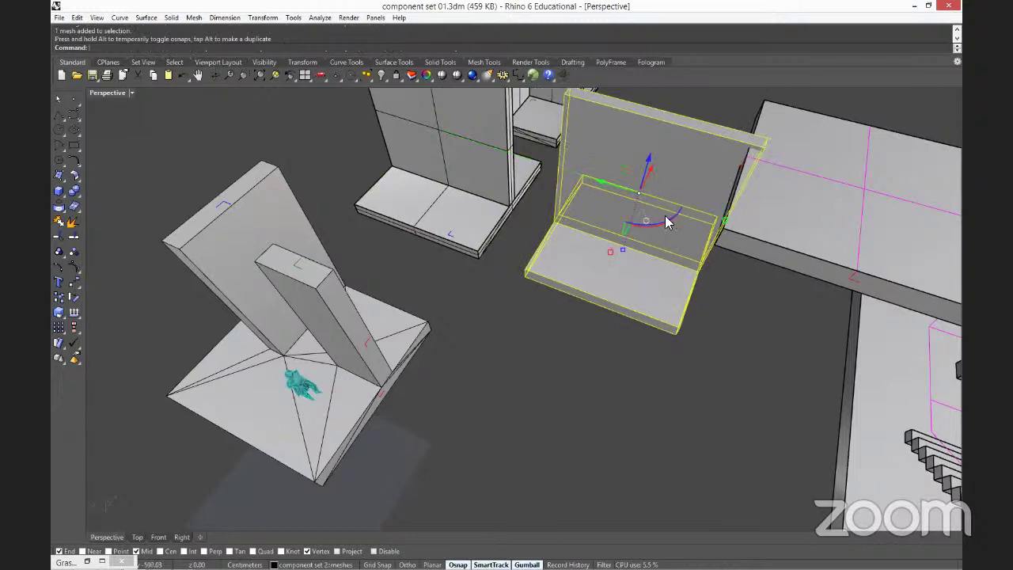
# Rotate the duplicated mesh component by 90 degrees so that its slab and wall change roles.
pyautogui.scroll(3, 646, 261)
pyautogui.write('90')
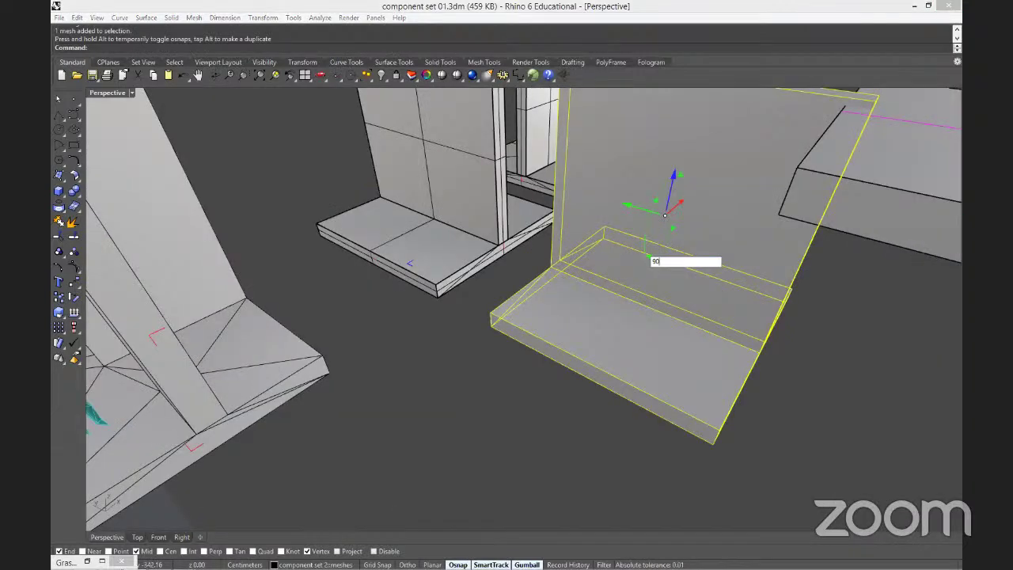
pyautogui.press('Return')
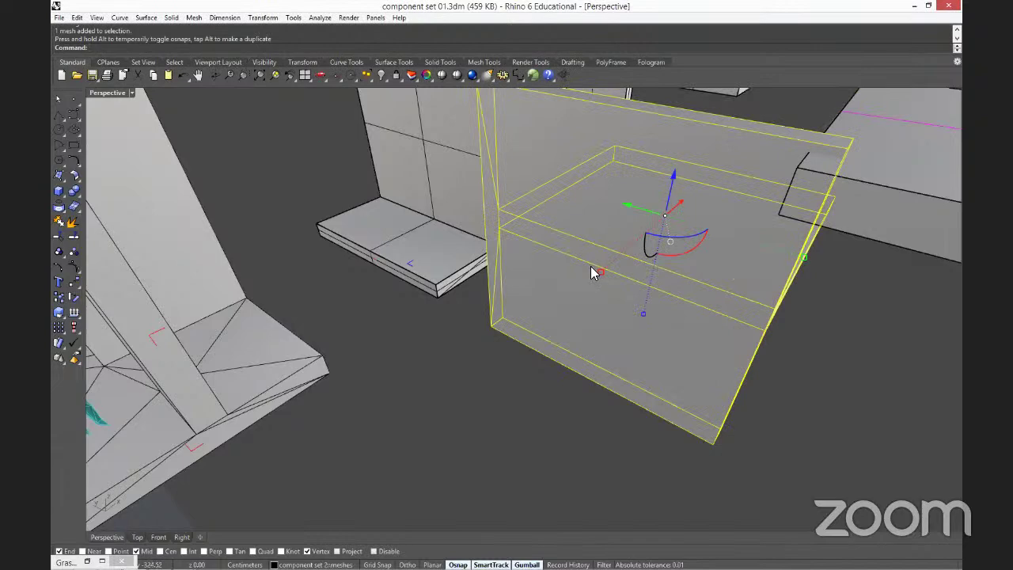
# Move the rotated copy from its upper wall corner to the matching top corner of the original component's wall.
pyautogui.moveTo(592, 272); pyautogui.dragTo(600, 360, button='right')
pyautogui.moveTo(615, 261); pyautogui.dragTo(592, 299, button='right')
pyautogui.write('M')
pyautogui.press('Return')
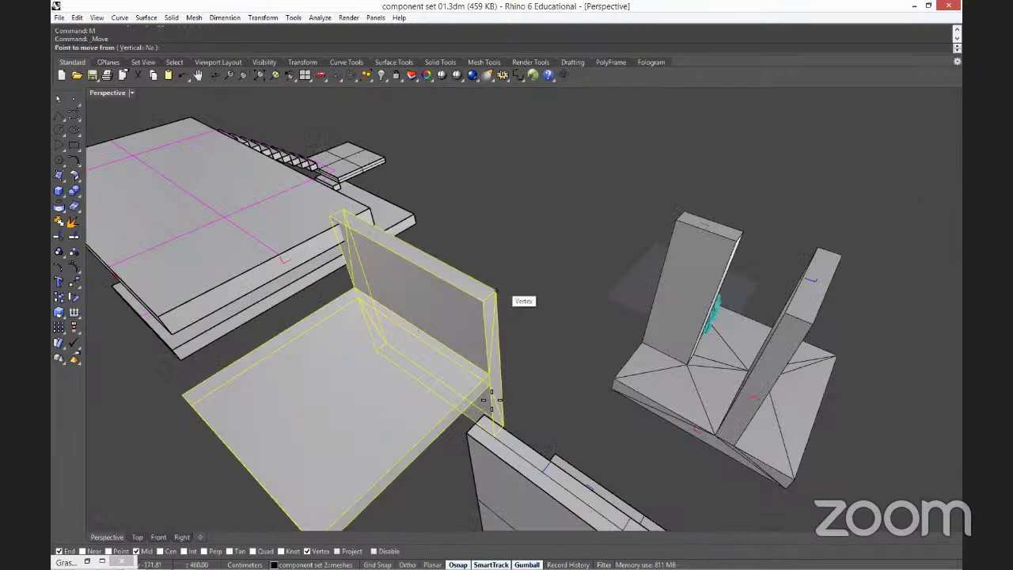
pyautogui.click(503, 290)
pyautogui.click(484, 417)
pyautogui.click(484, 396)
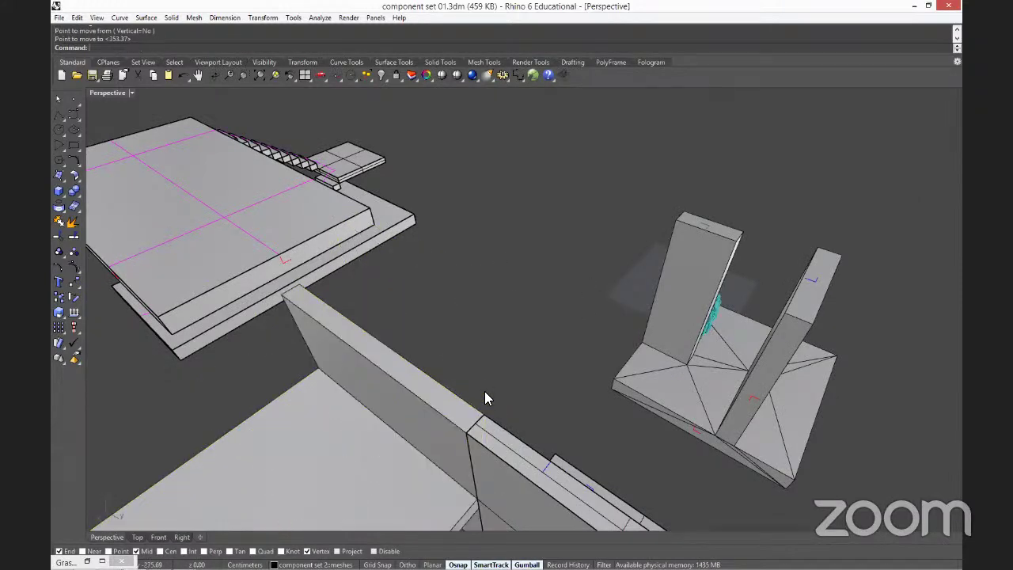
# Examine the joined pair of components from above, from below and next to the human figure.
pyautogui.moveTo(568, 358); pyautogui.dragTo(585, 329, button='right')
pyautogui.press('Home')
pyautogui.press('Home')
pyautogui.press('End')
pyautogui.press('End')
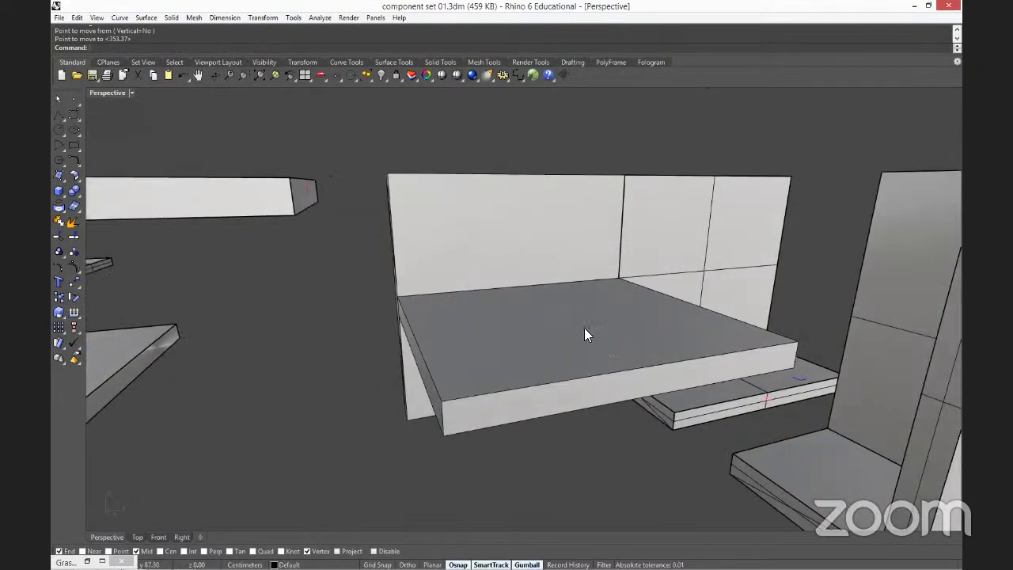
pyautogui.moveTo(614, 394); pyautogui.dragTo(622, 317, button='right')
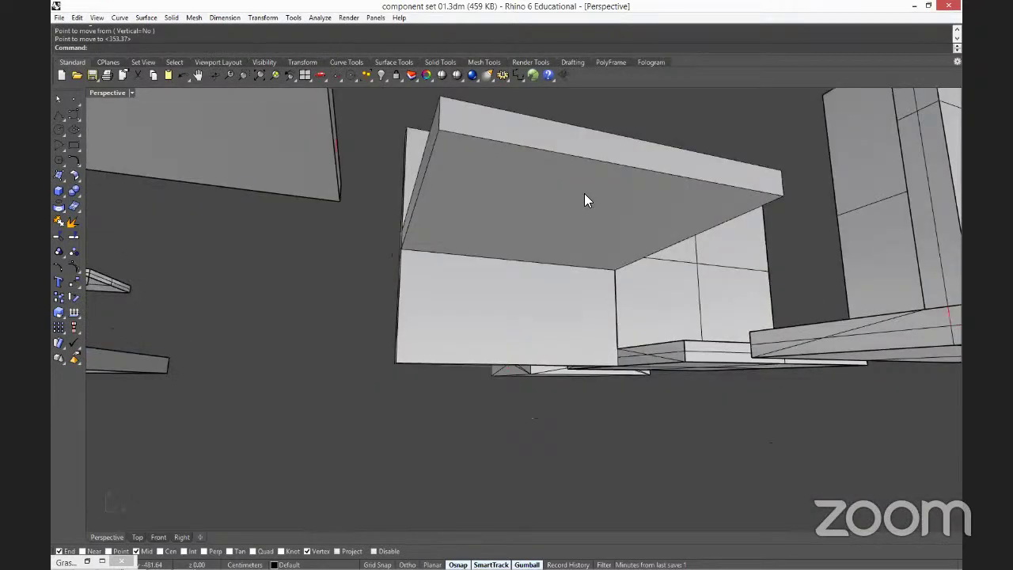
pyautogui.press('Home')
pyautogui.press('Home')
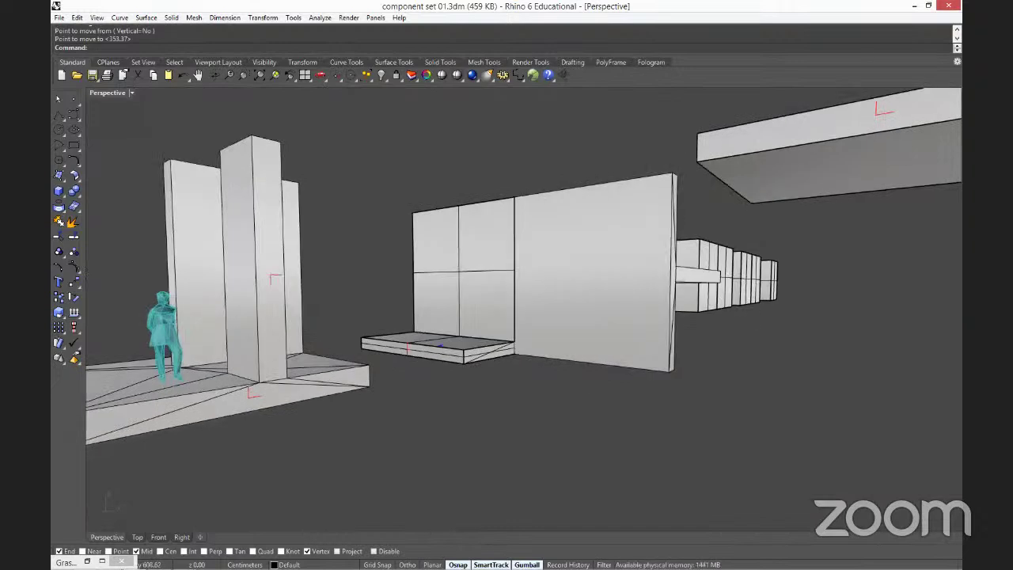
# Delete the rotated mesh copy attached to the single-wall component.
pyautogui.click(611, 315)
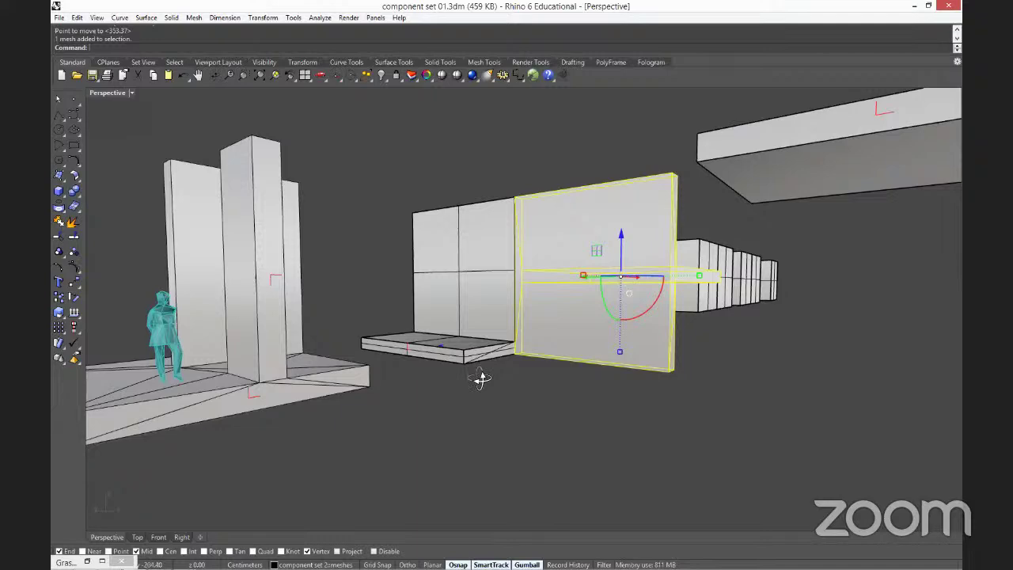
pyautogui.moveTo(481, 378); pyautogui.dragTo(599, 389, button='right')
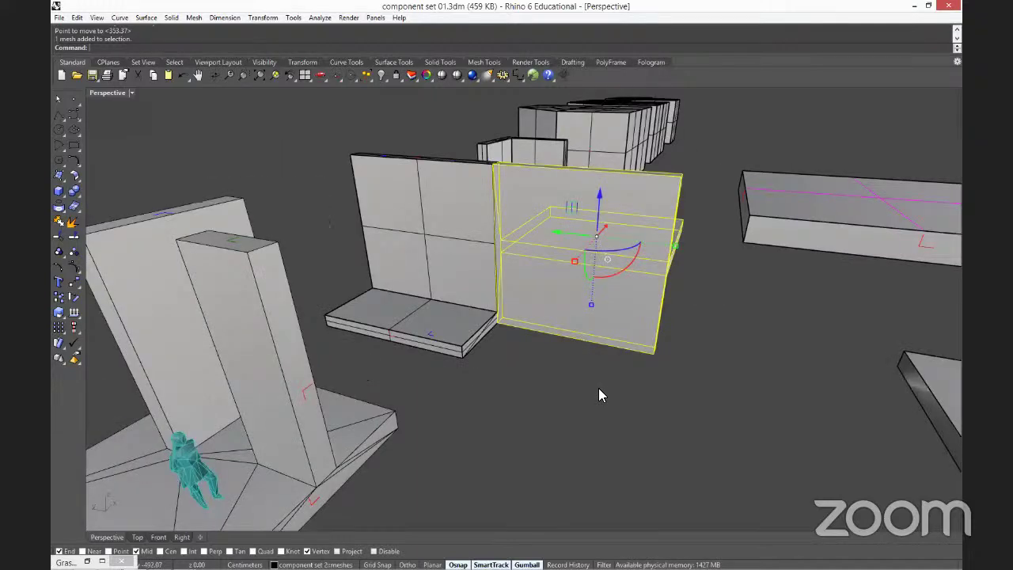
pyautogui.press('Delete')
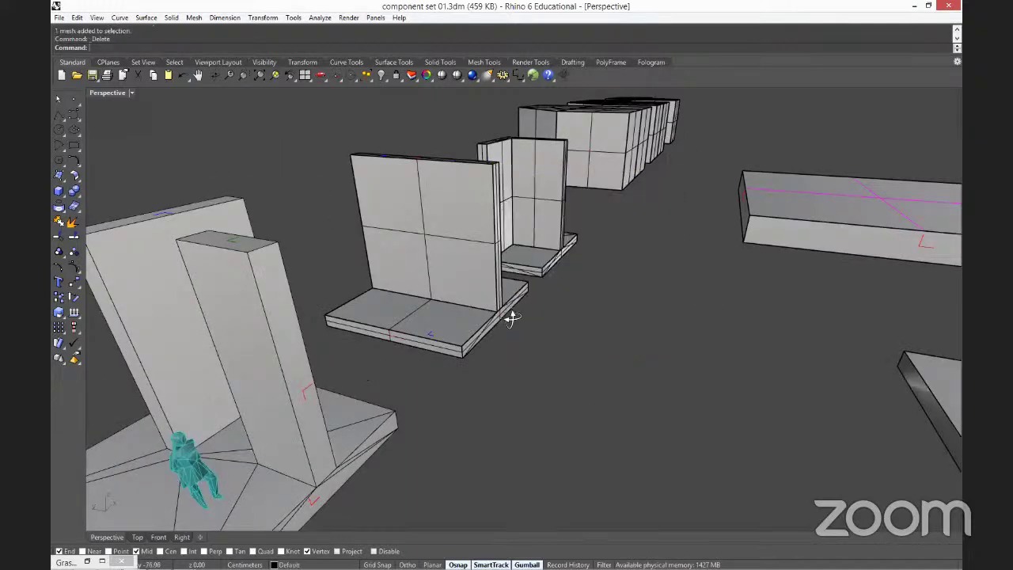
# Create a bounding box around the single-wall component in World coordinates with the output set to Curves.
pyautogui.moveTo(511, 318); pyautogui.dragTo(577, 339, button='right')
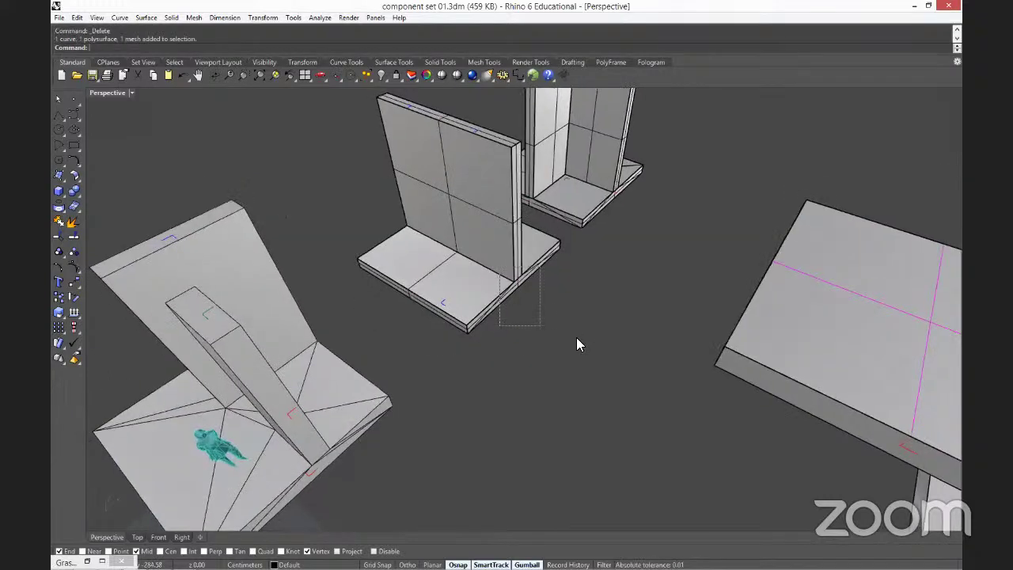
pyautogui.hotkey('ctrl', 'z')
pyautogui.write('bo')
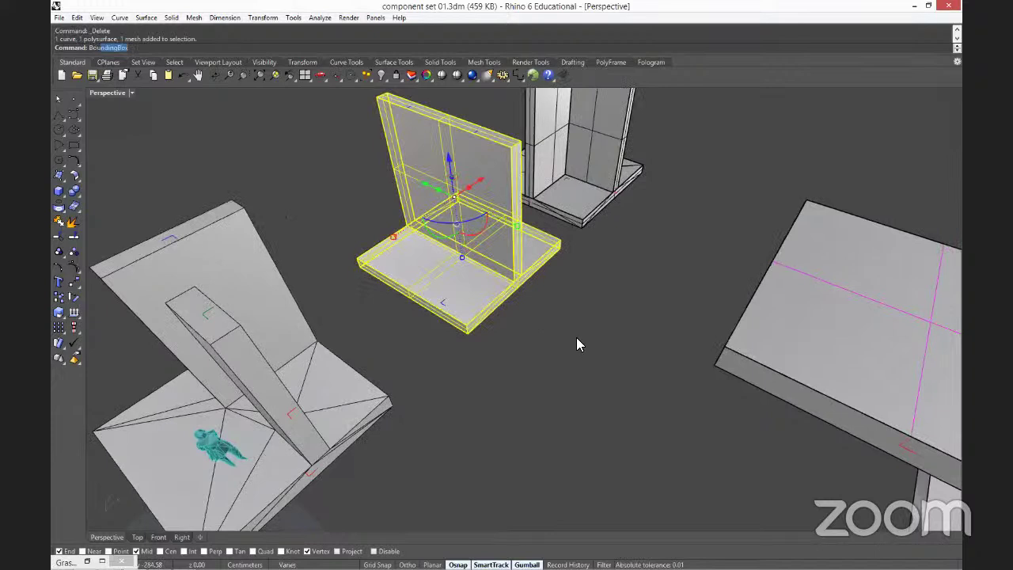
pyautogui.press('Return')
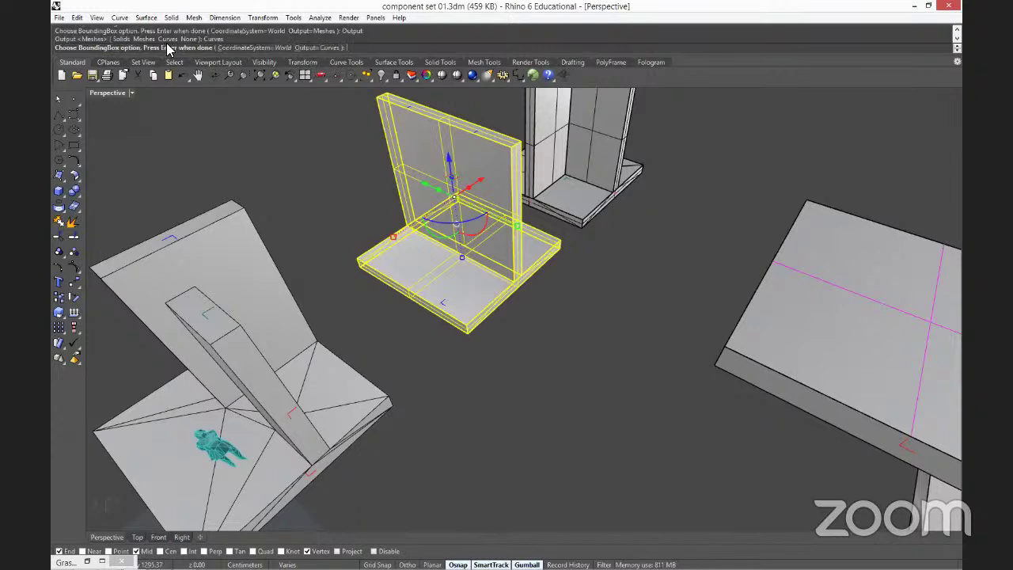
pyautogui.click(168, 48)
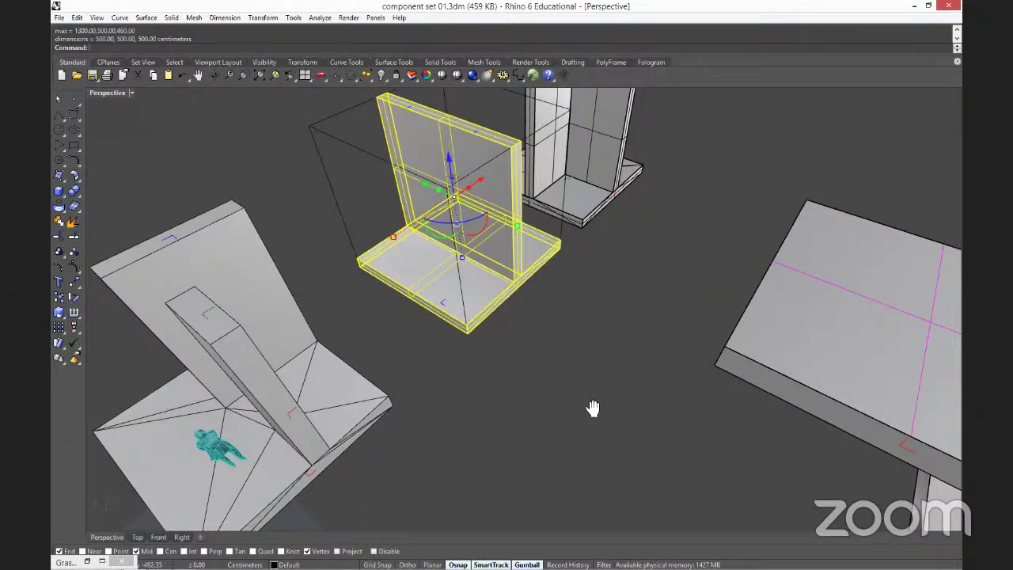
# Examine how the wall and slab sit inside the bounding box from the front, the side and above.
pyautogui.keyDown('shift'); pyautogui.moveTo(593, 408); pyautogui.dragTo(430, 388, button='right'); pyautogui.keyUp('shift')
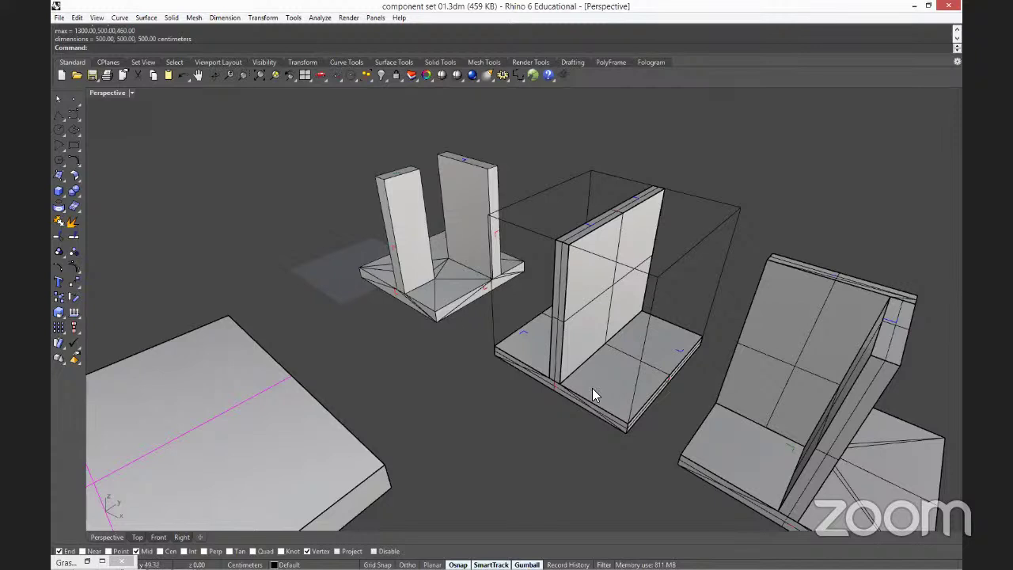
pyautogui.moveTo(597, 392); pyautogui.dragTo(633, 276, button='right')
pyautogui.scroll(3, 600, 293)
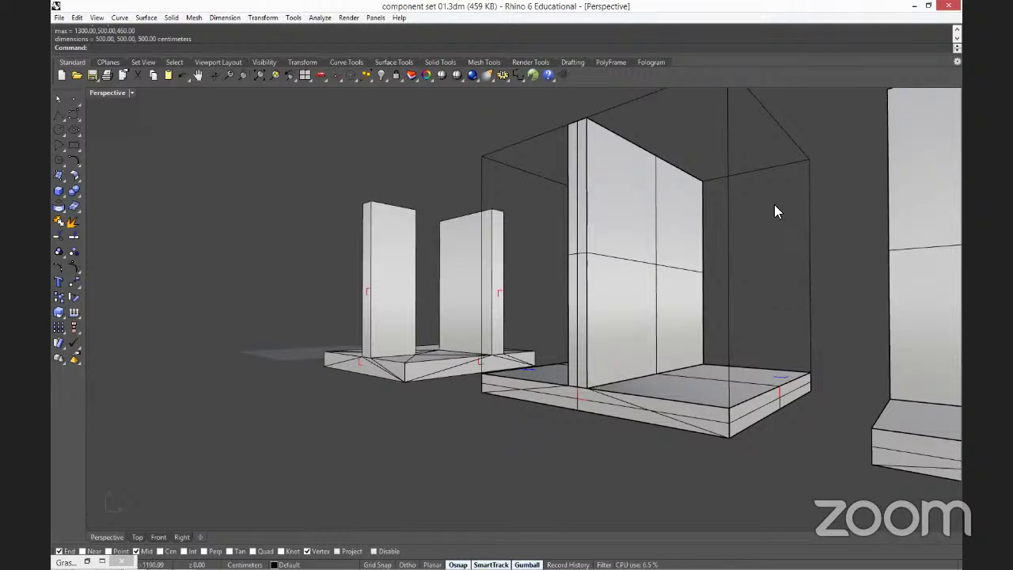
pyautogui.moveTo(753, 315); pyautogui.dragTo(531, 250, button='right')
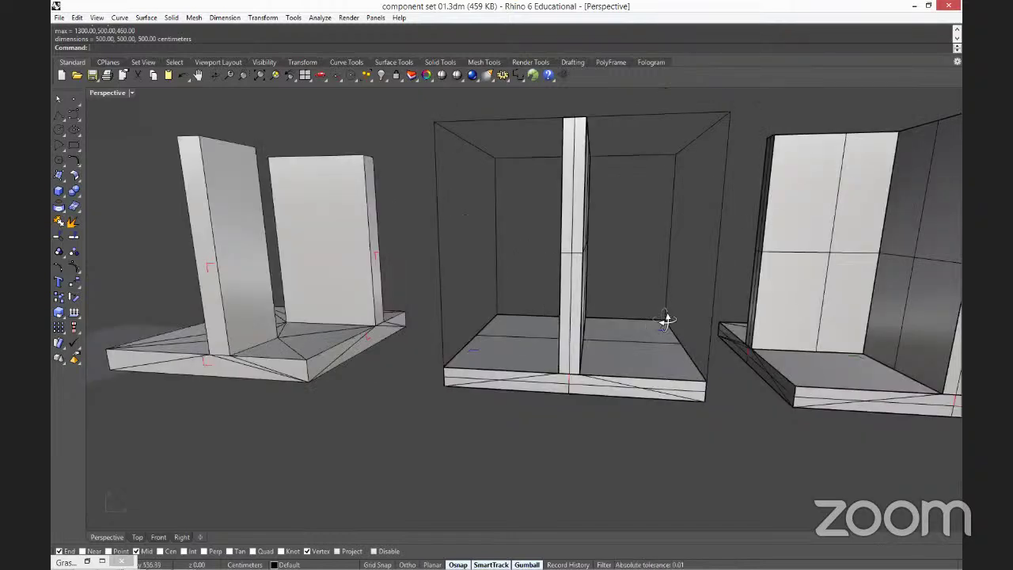
pyautogui.moveTo(666, 319); pyautogui.dragTo(715, 355, button='right')
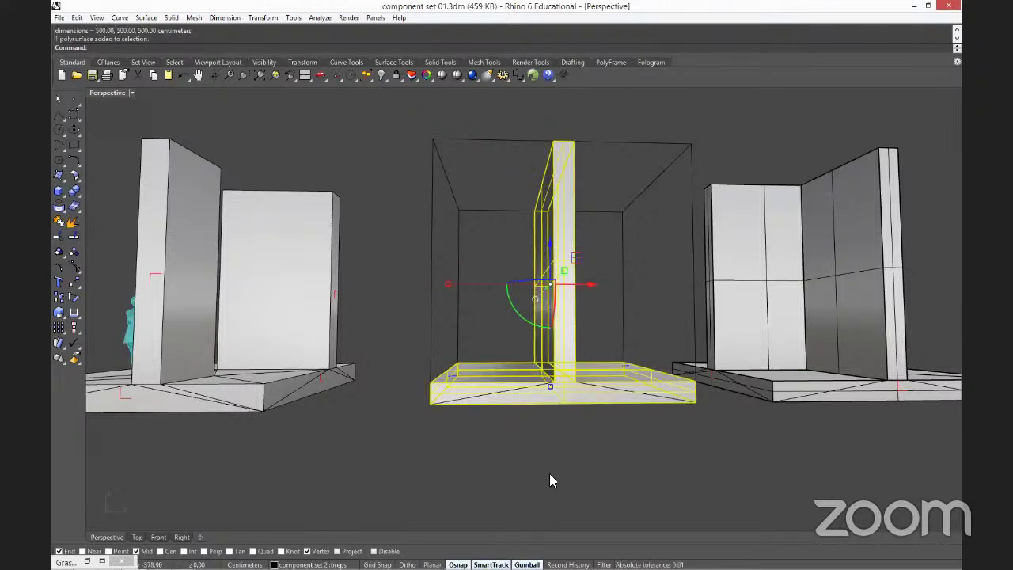
pyautogui.moveTo(551, 480); pyautogui.dragTo(575, 239, button='right')
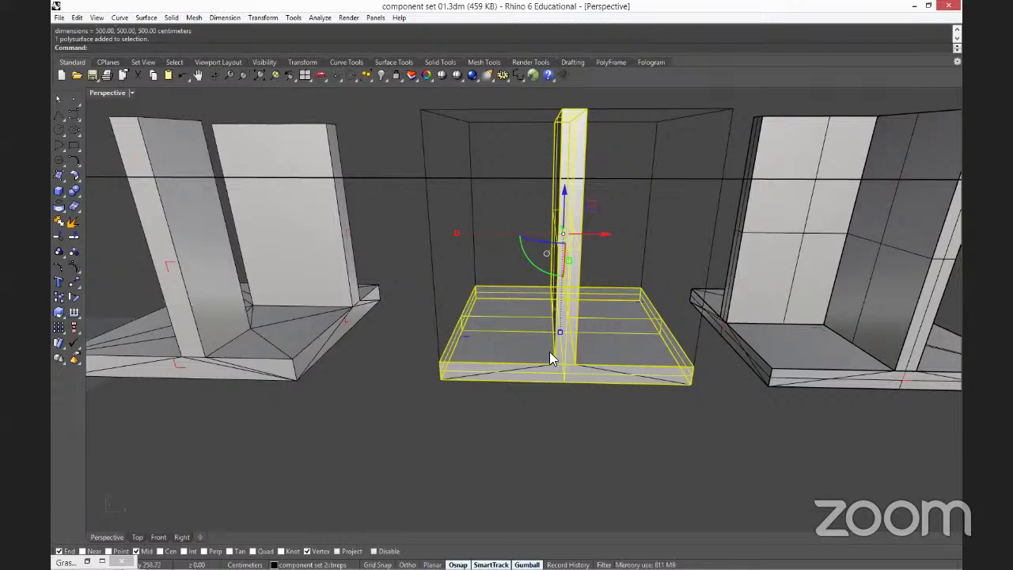
pyautogui.moveTo(638, 288); pyautogui.dragTo(550, 367, button='right')
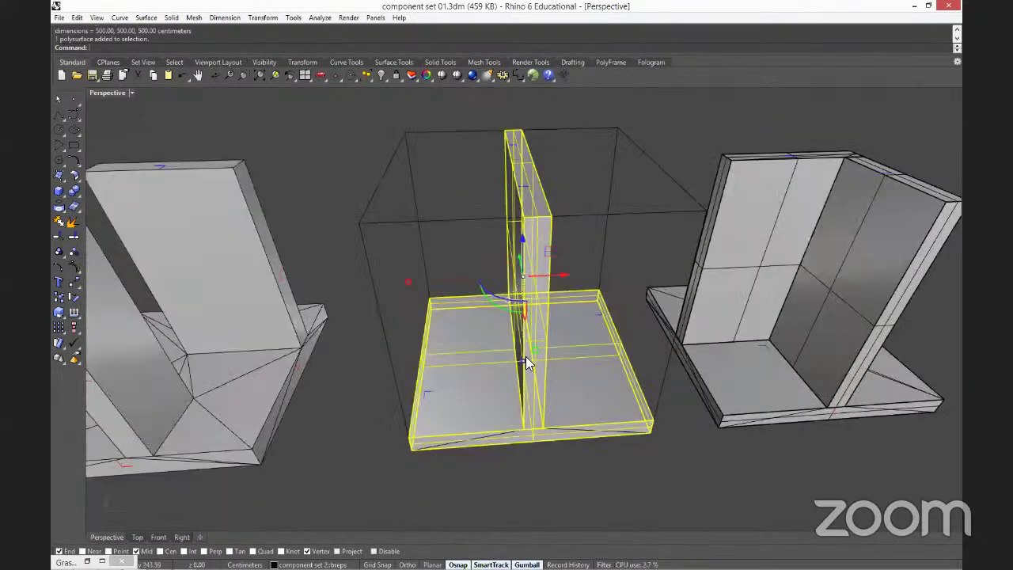
# Move the single-wall component's polysurface out of the bounding box into the empty space beside it, leaving the mesh in place.
pyautogui.scroll(-3, 623, 362)
pyautogui.moveTo(497, 336); pyautogui.dragTo(597, 364, button='right')
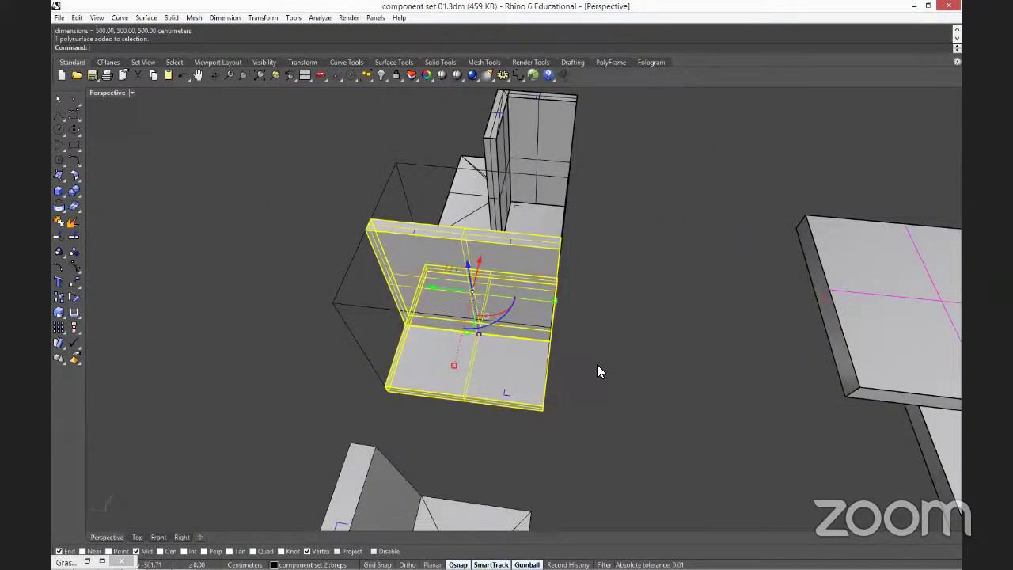
pyautogui.click(522, 357)
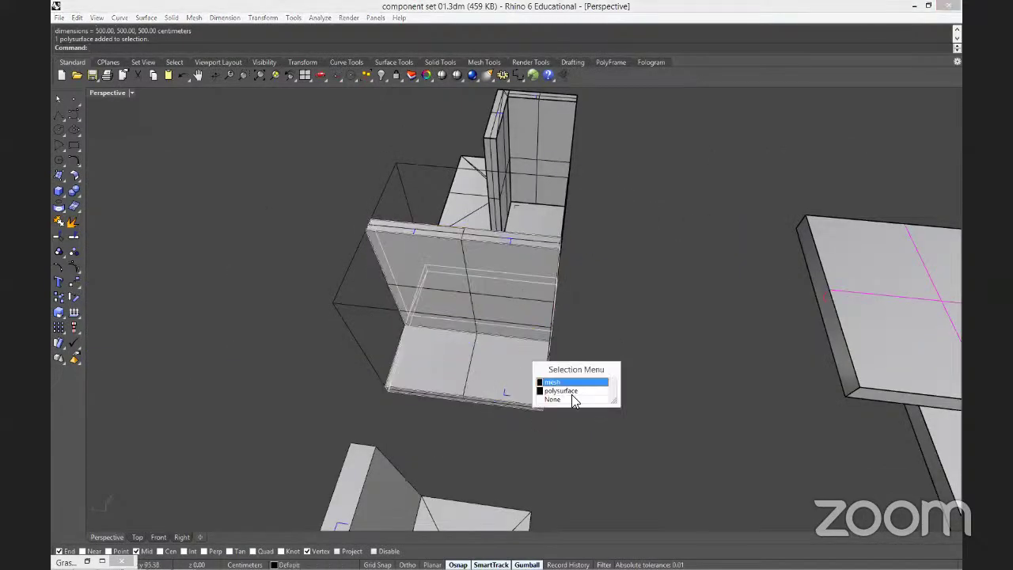
pyautogui.click(572, 390)
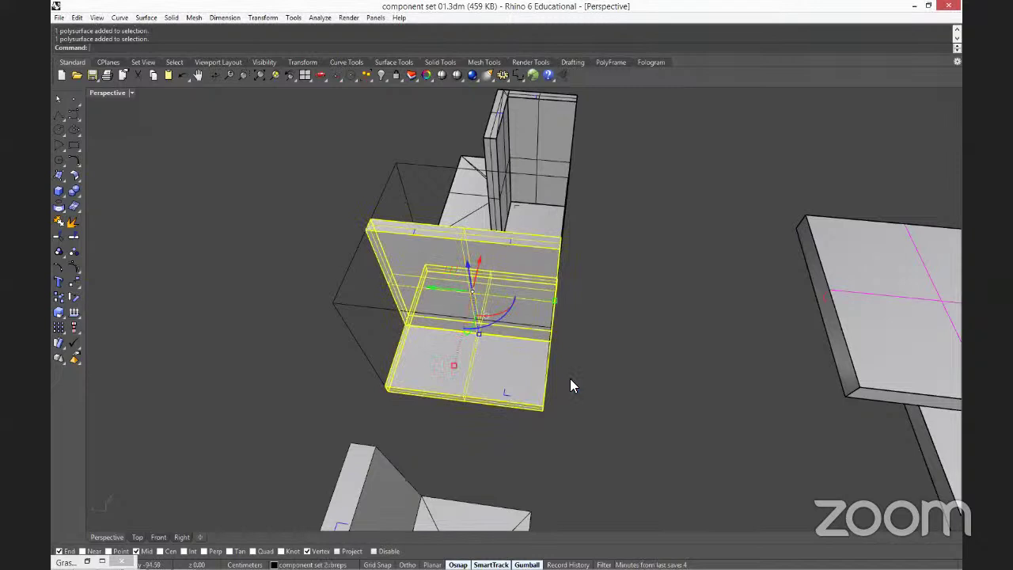
pyautogui.moveTo(572, 389); pyautogui.dragTo(577, 315, button='right')
pyautogui.moveTo(548, 304); pyautogui.dragTo(239, 272)
pyautogui.moveTo(421, 329); pyautogui.dragTo(428, 333, button='right')
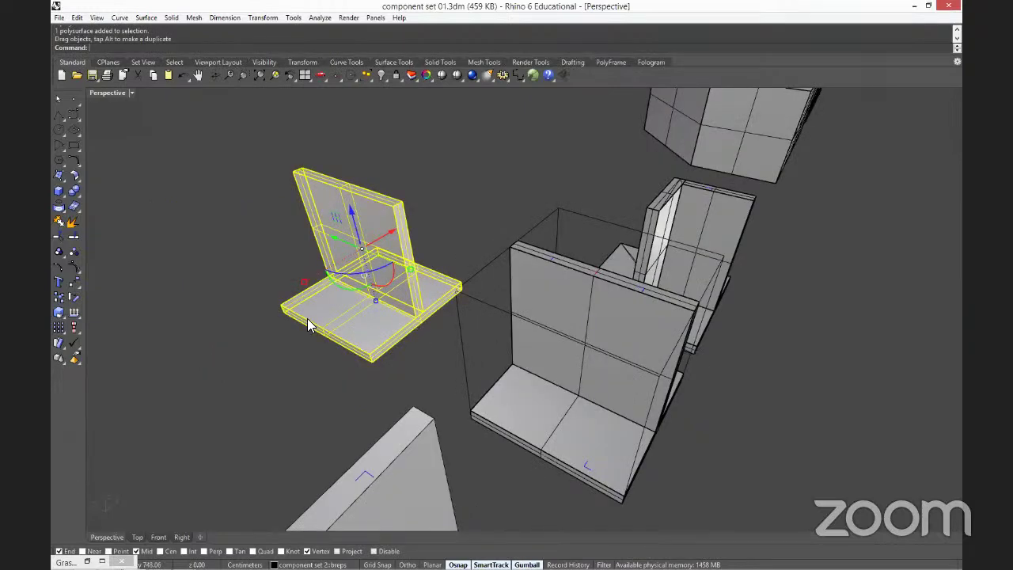
# Copy the moved single-wall component from its slab's end corner to the adjacent corner so the two slabs join edge to edge.
pyautogui.moveTo(309, 321)
pyautogui.mouseDown(button='right')
pyautogui.moveTo(354, 317)
pyautogui.moveTo(317, 327)
pyautogui.mouseUp(button='right')
pyautogui.write('copy')
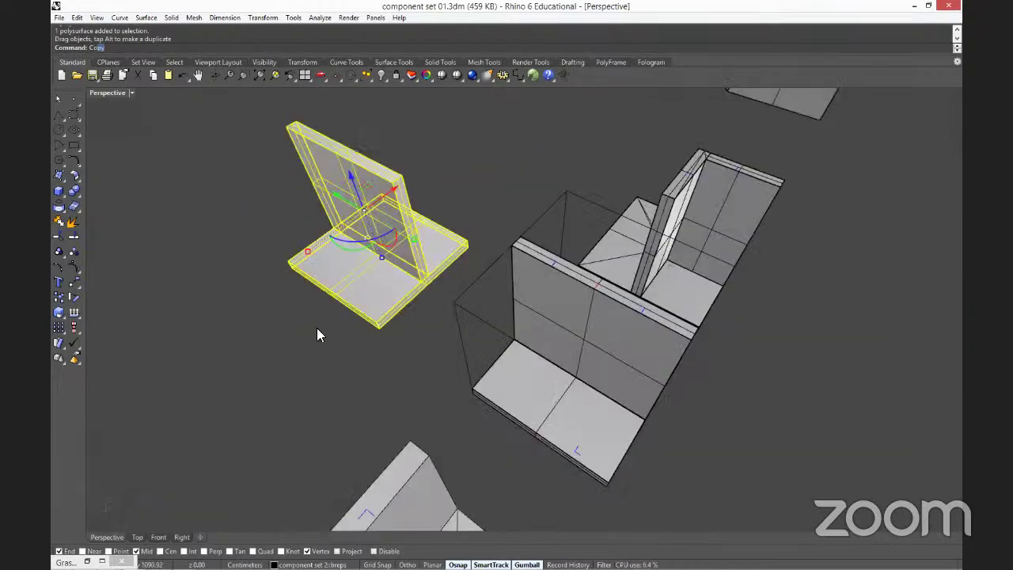
pyautogui.press('Return')
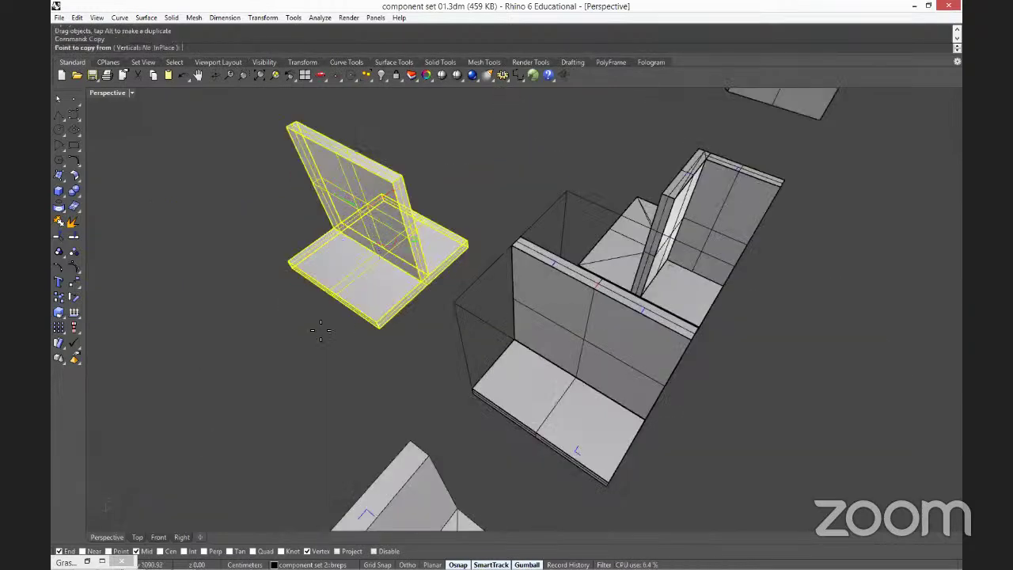
pyautogui.click(374, 321)
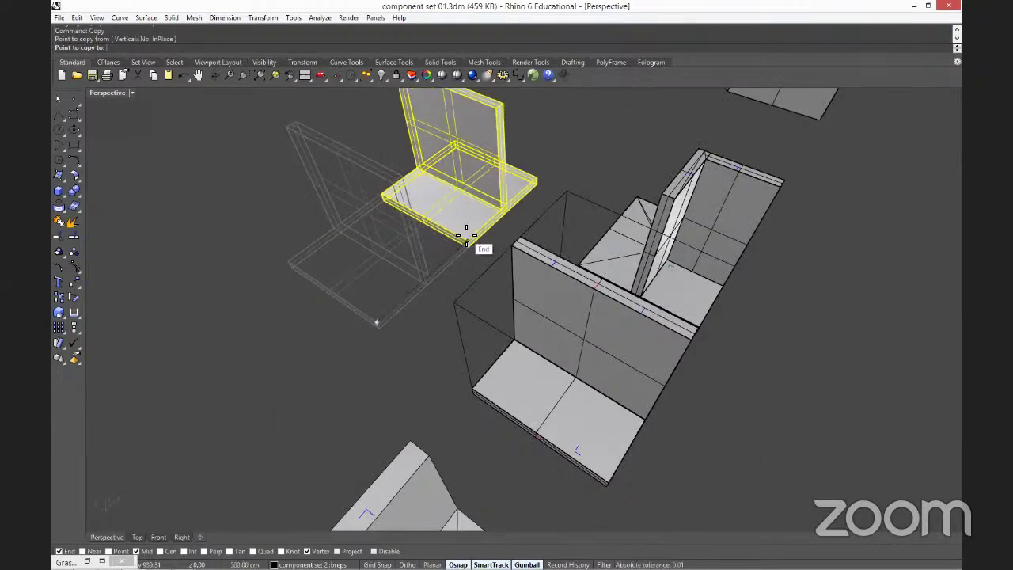
pyautogui.click(466, 235)
pyautogui.press('Return')
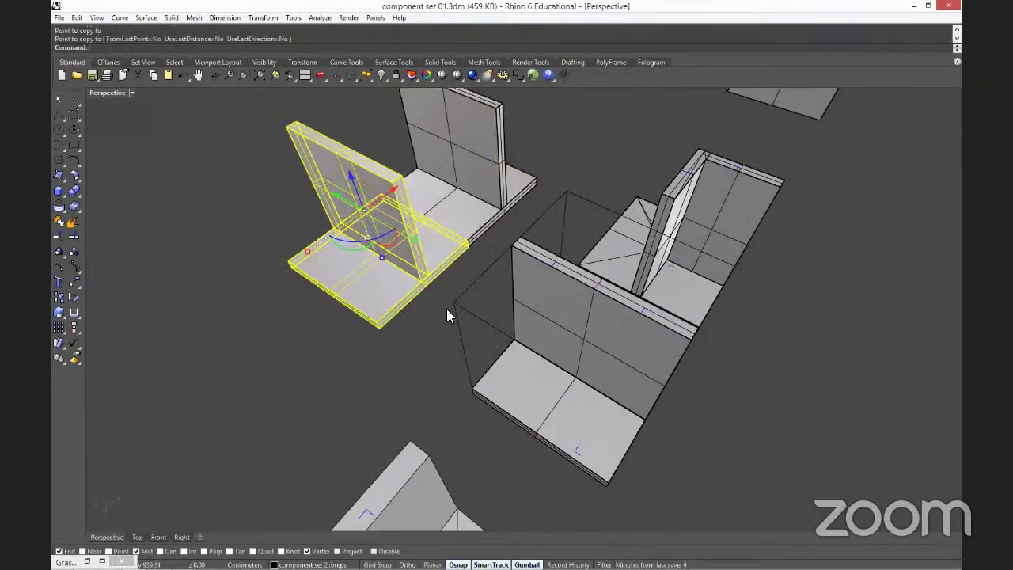
# Examine the joined pair of single-wall components and the spacing between their walls from several angles.
pyautogui.moveTo(446, 308); pyautogui.dragTo(717, 232, button='right')
pyautogui.scroll(6, 717, 233)
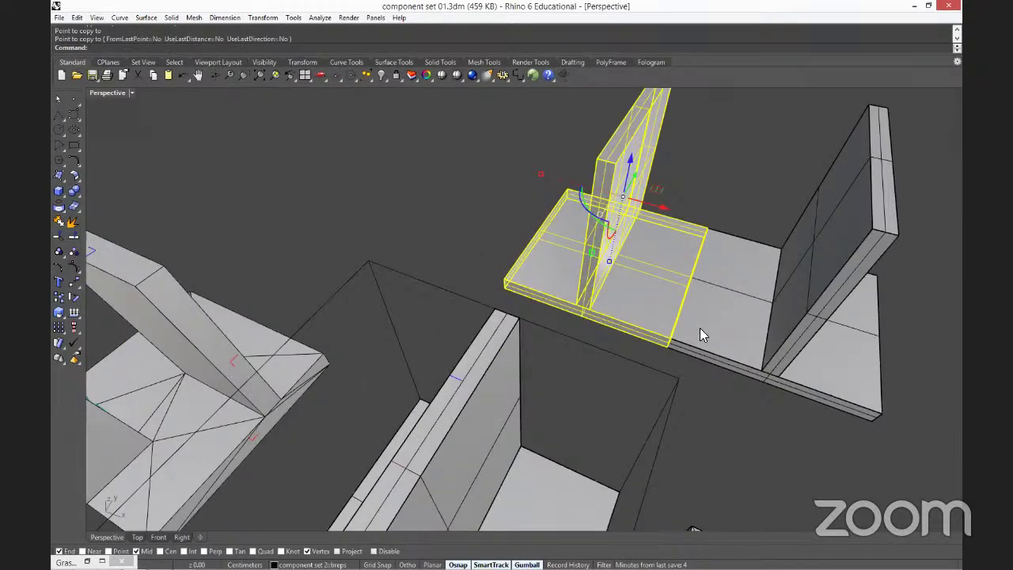
pyautogui.press('Escape')
pyautogui.scroll(-3, 668, 316)
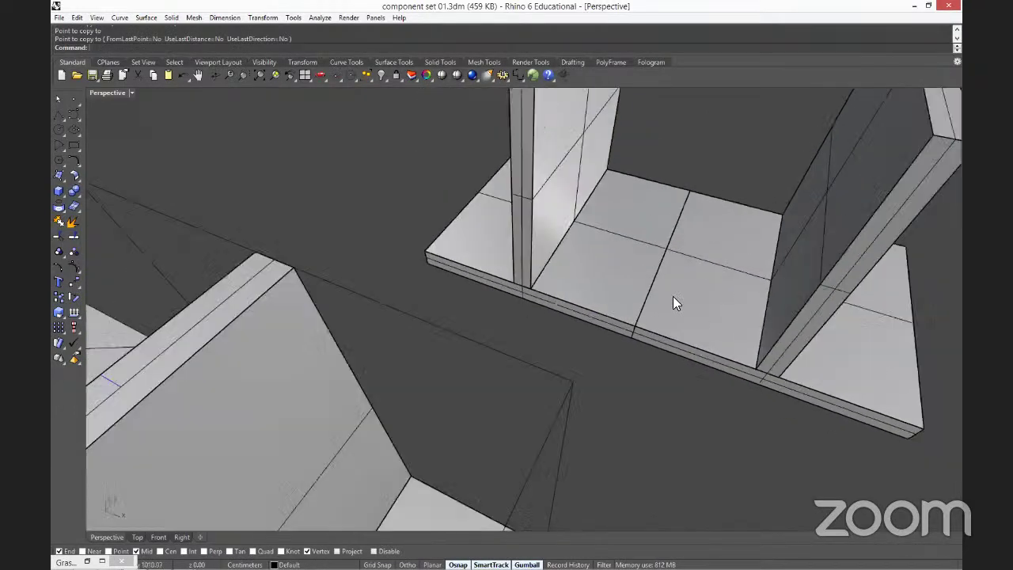
pyautogui.scroll(-3, 667, 240)
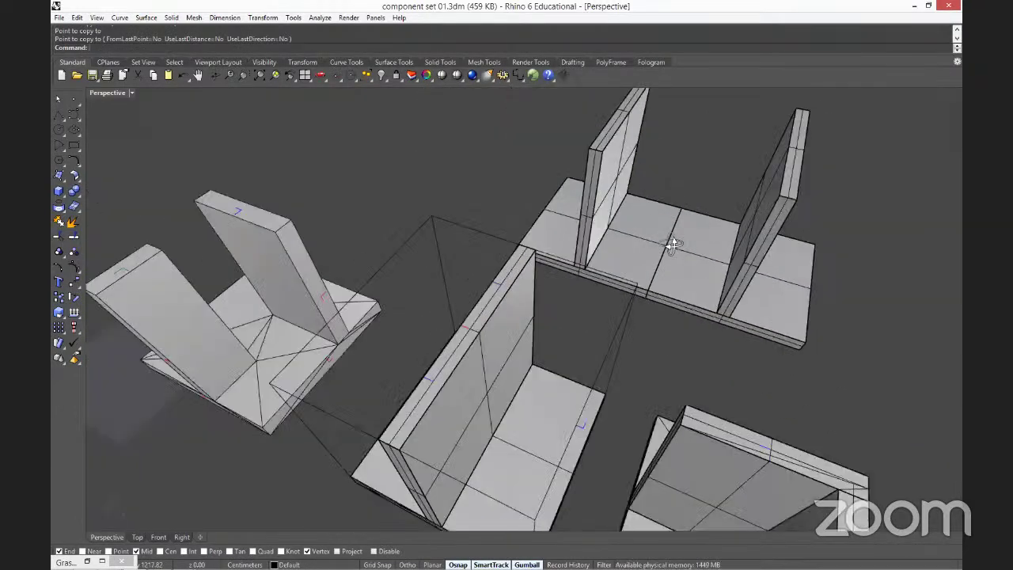
pyautogui.moveTo(672, 242); pyautogui.dragTo(701, 229, button='right')
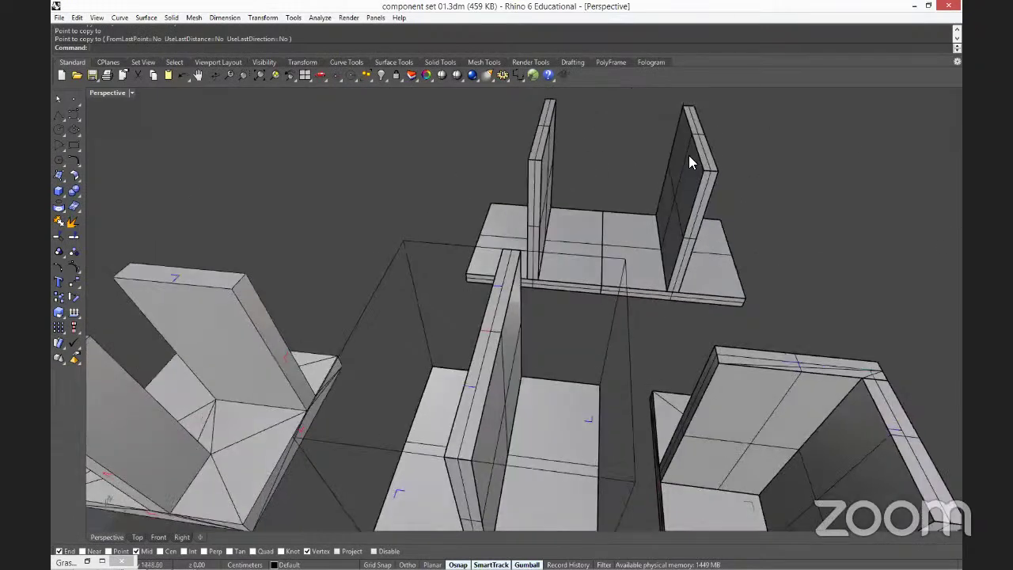
pyautogui.scroll(2, 744, 163)
pyautogui.moveTo(747, 163); pyautogui.dragTo(661, 248, button='right')
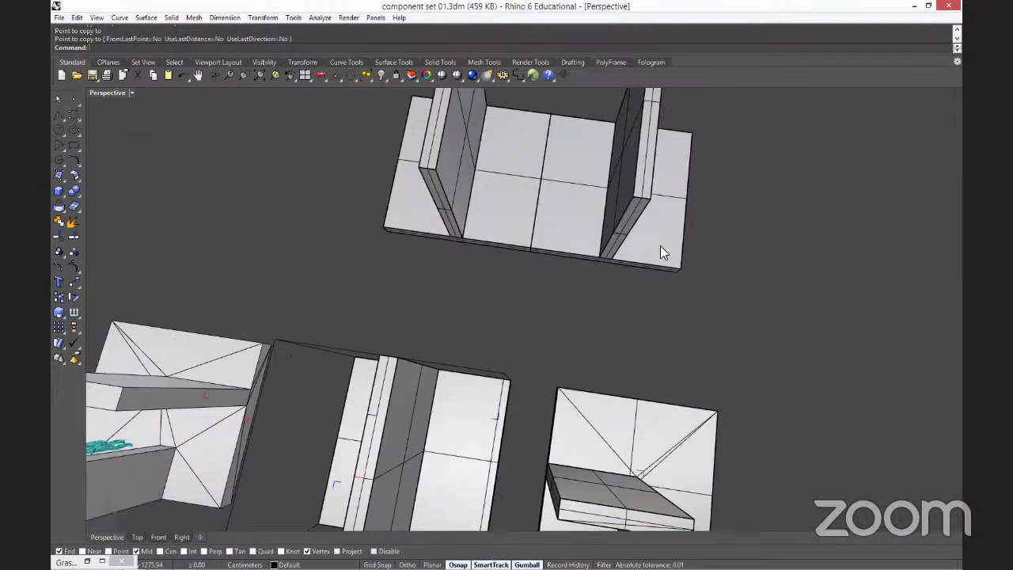
# Try to ungroup the slab and wall of the end component in the joined pair.
pyautogui.click(661, 247)
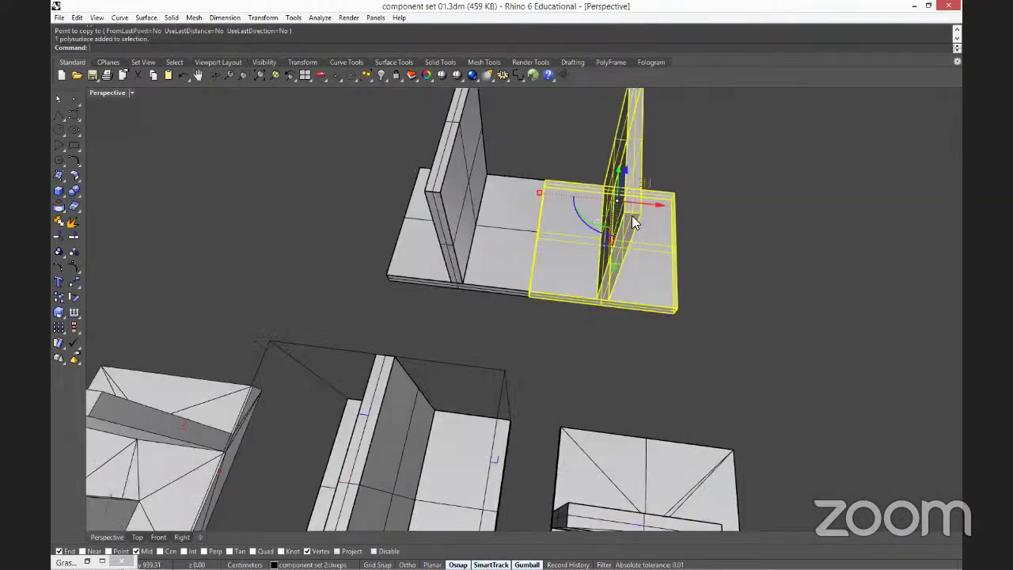
pyautogui.write('Ungroup')
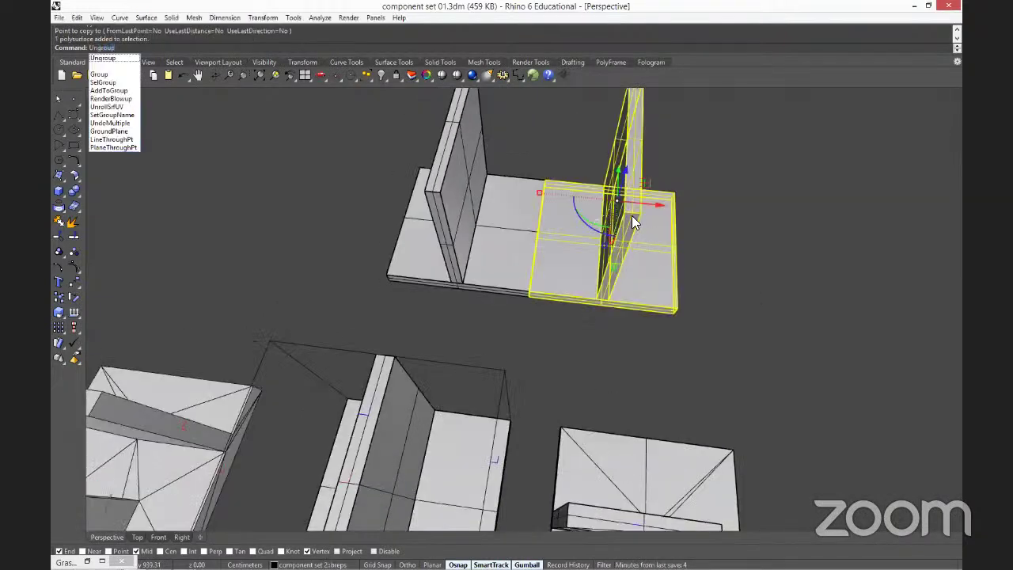
pyautogui.press('Return')
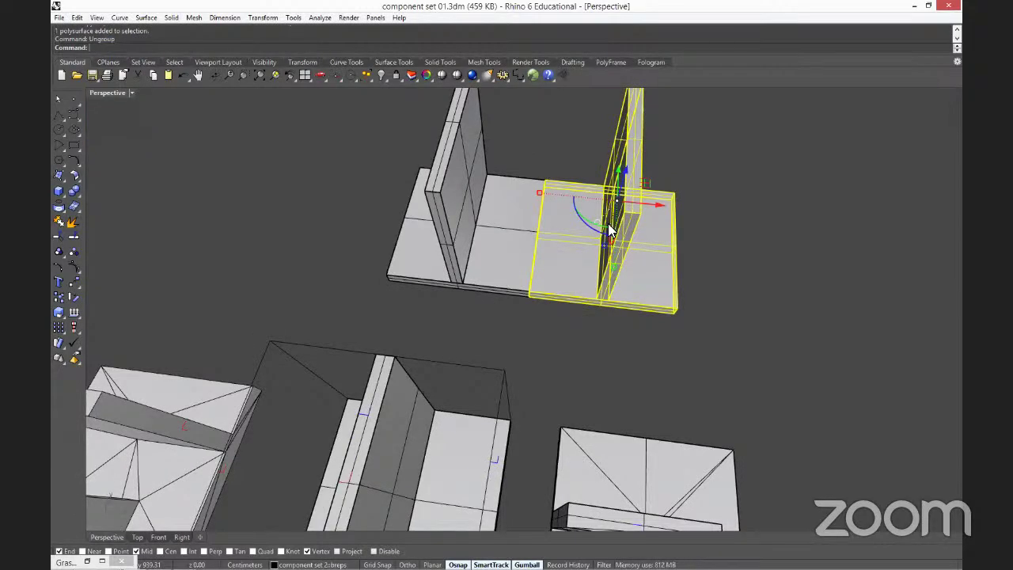
pyautogui.click(632, 215)
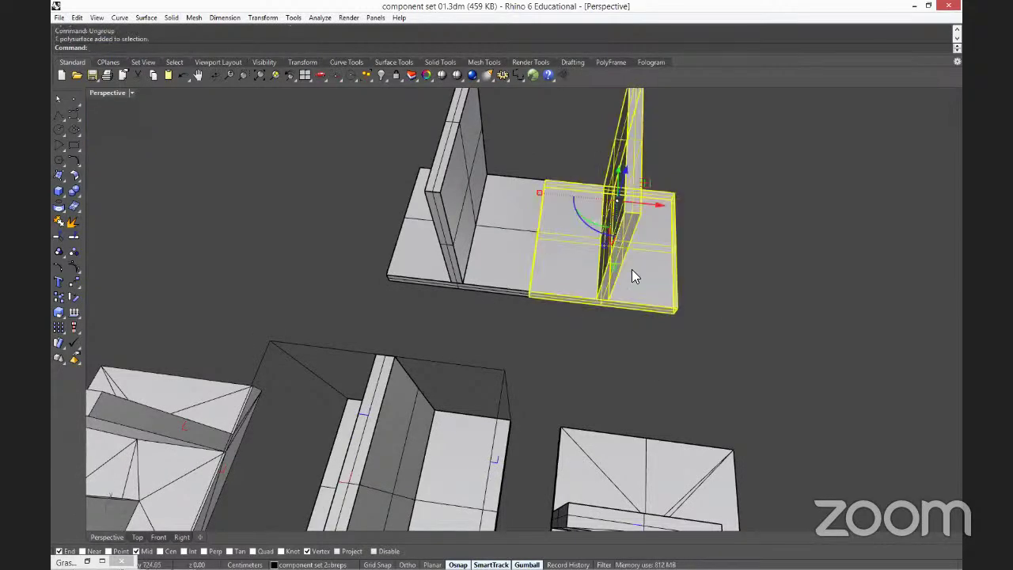
# Draw a box over the end component's floor slab, snapping to its corners and matching its thickness.
pyautogui.moveTo(633, 277); pyautogui.dragTo(301, 261, button='right')
pyautogui.scroll(5, 657, 260)
pyautogui.click(58, 191)
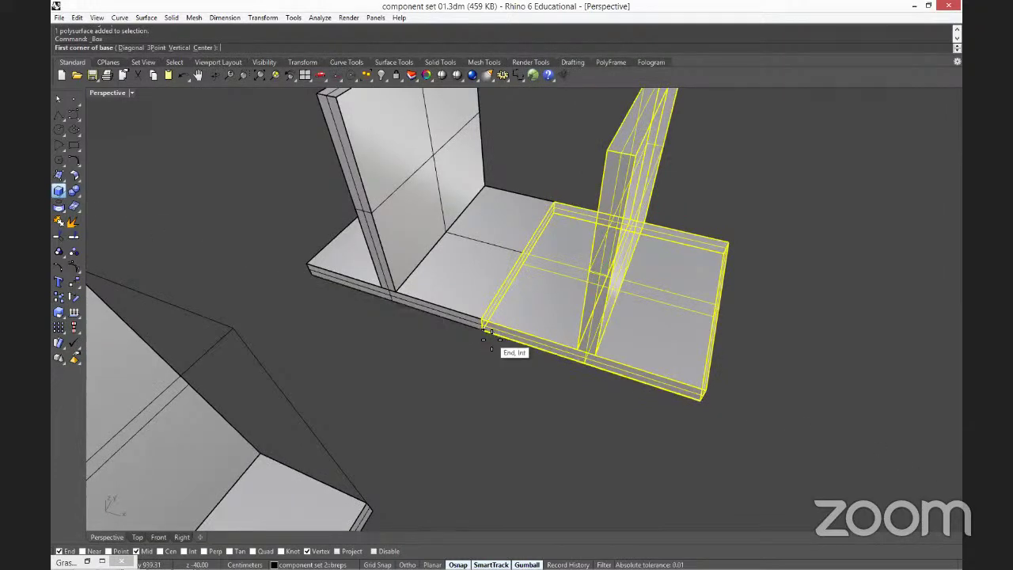
pyautogui.click(482, 329)
pyautogui.moveTo(575, 262); pyautogui.dragTo(773, 377, button='right')
pyautogui.moveTo(511, 198); pyautogui.dragTo(747, 387, button='right')
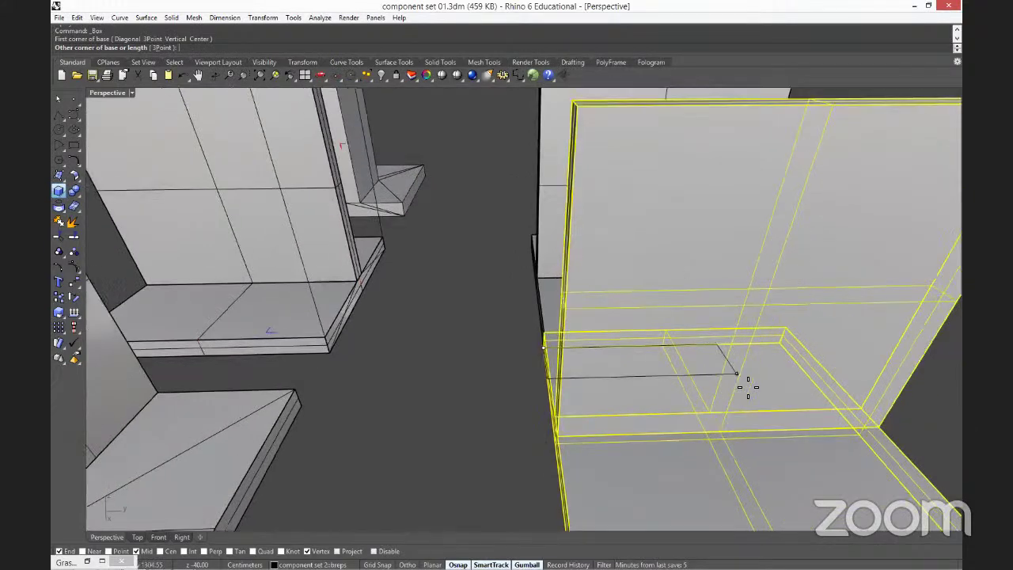
pyautogui.scroll(-5, 746, 357)
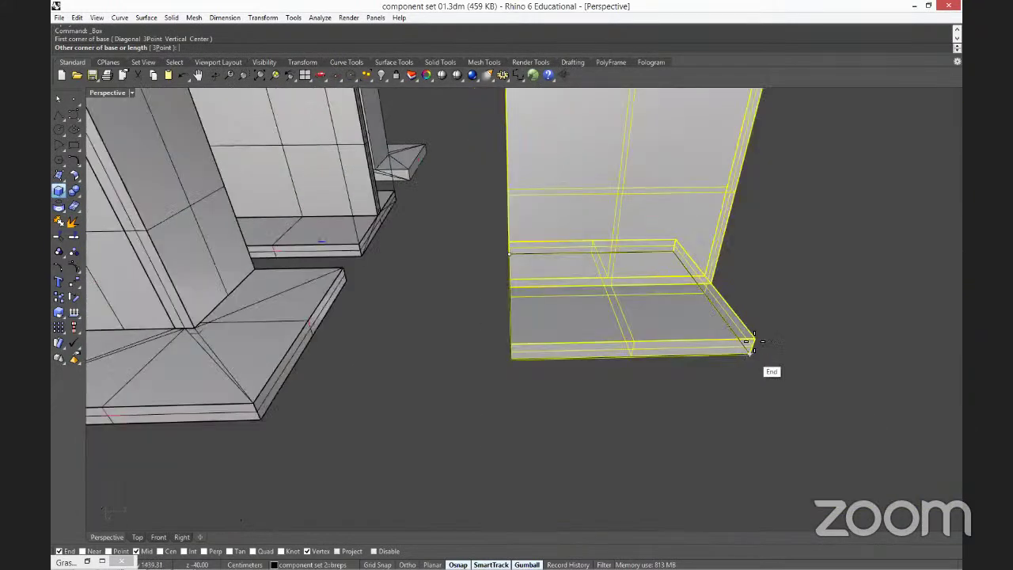
pyautogui.press('Escape')
# Draw a second box over the end component's wall, from its base corners up to its top edge.
pyautogui.press('Return')
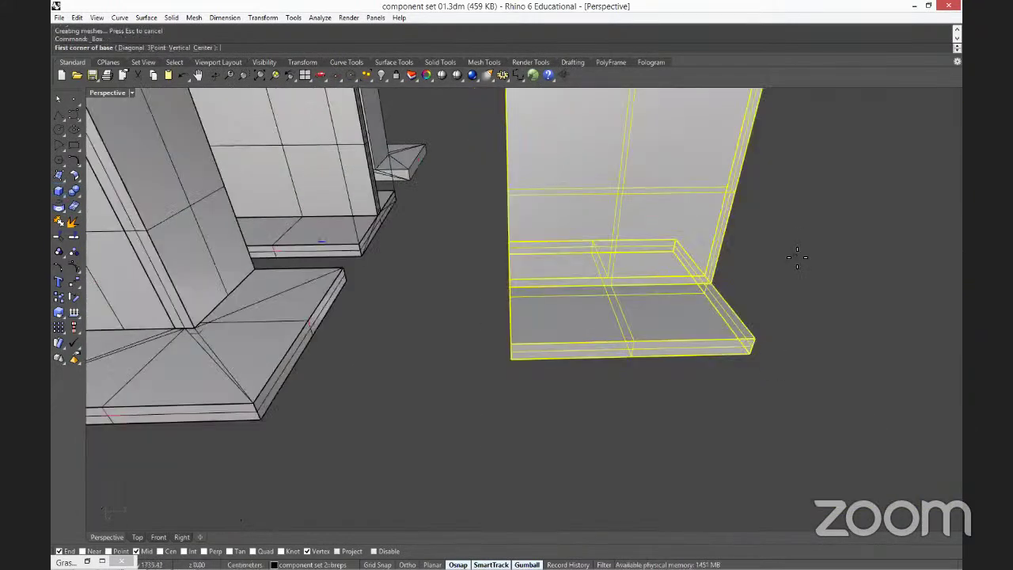
pyautogui.moveTo(609, 323); pyautogui.dragTo(362, 301, button='right')
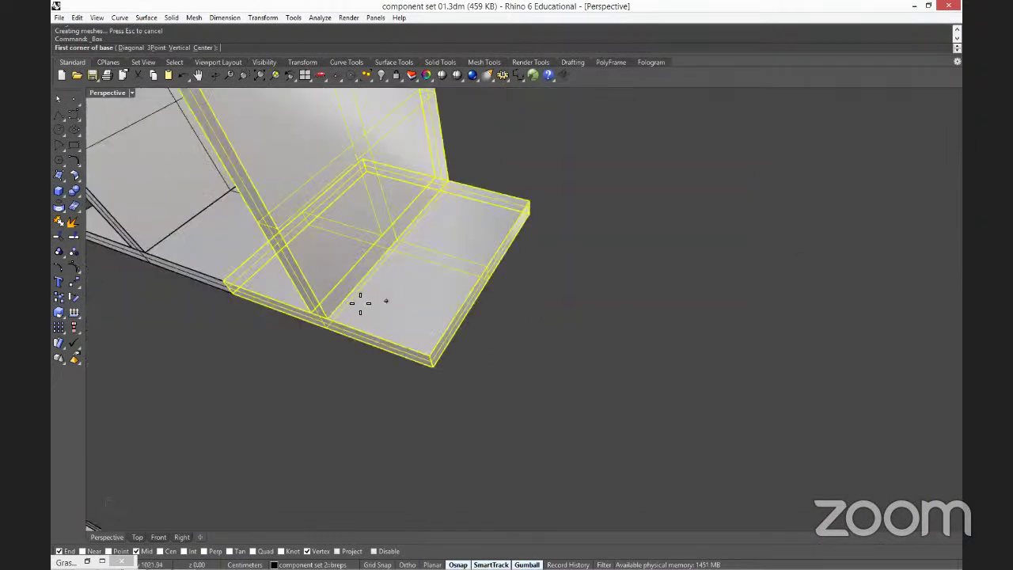
pyautogui.click(316, 315)
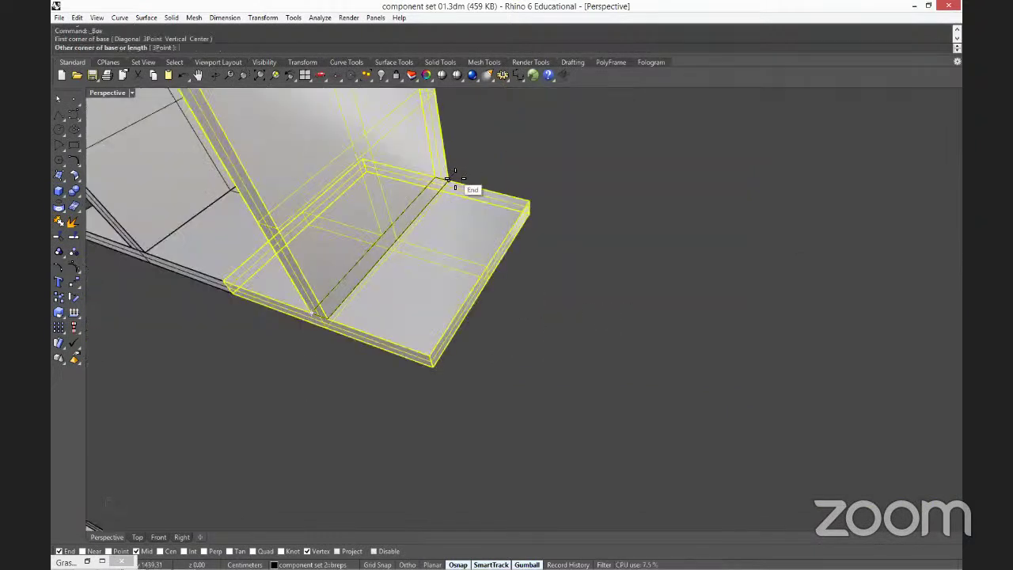
pyautogui.click(472, 172)
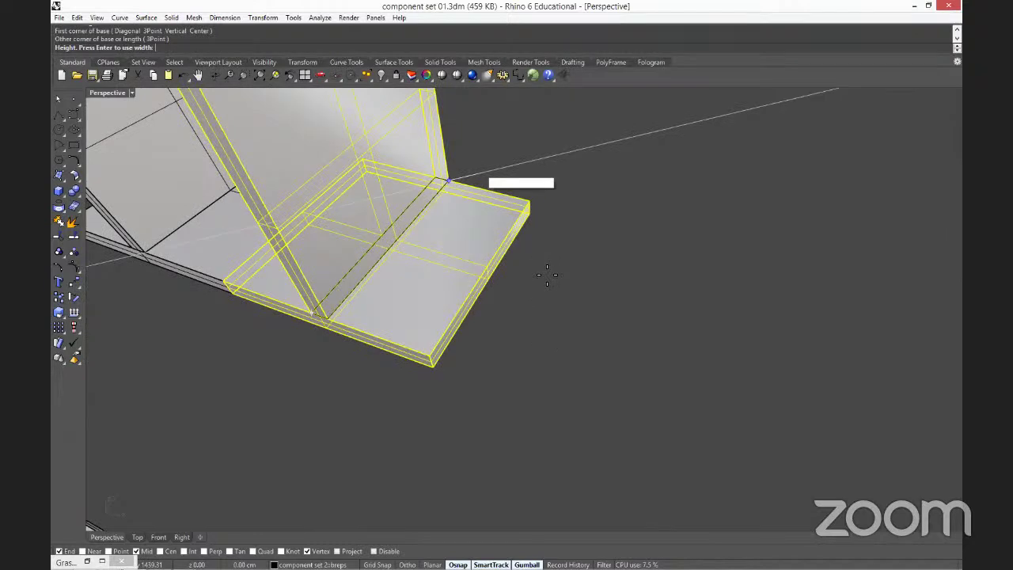
pyautogui.moveTo(547, 275); pyautogui.dragTo(491, 150, button='right')
pyautogui.click(479, 135)
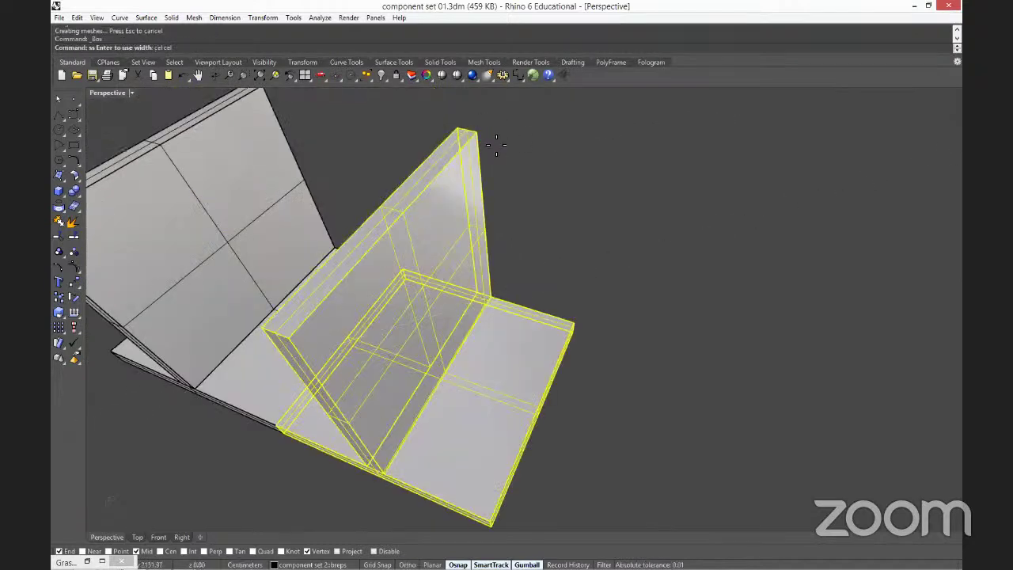
pyautogui.press('Return')
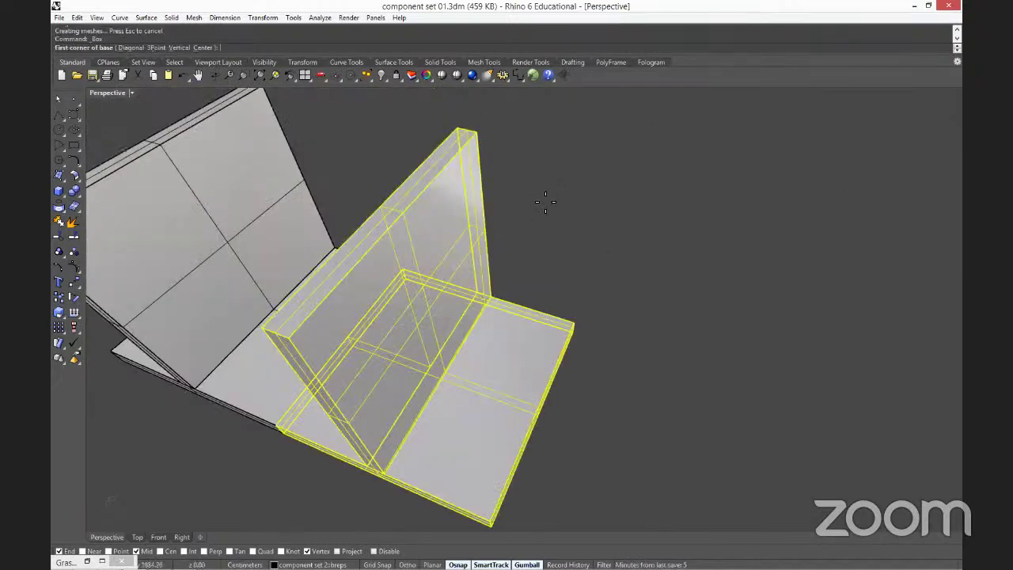
pyautogui.press('Escape')
# Delete the end component's original polysurface, keeping the separate slab and wall boxes.
pyautogui.click(519, 359)
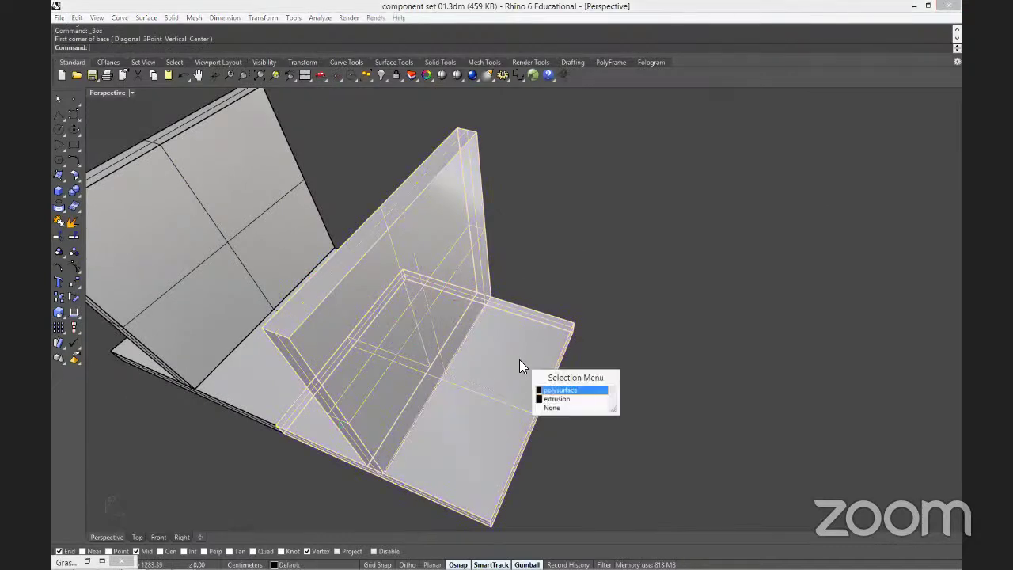
pyautogui.click(576, 390)
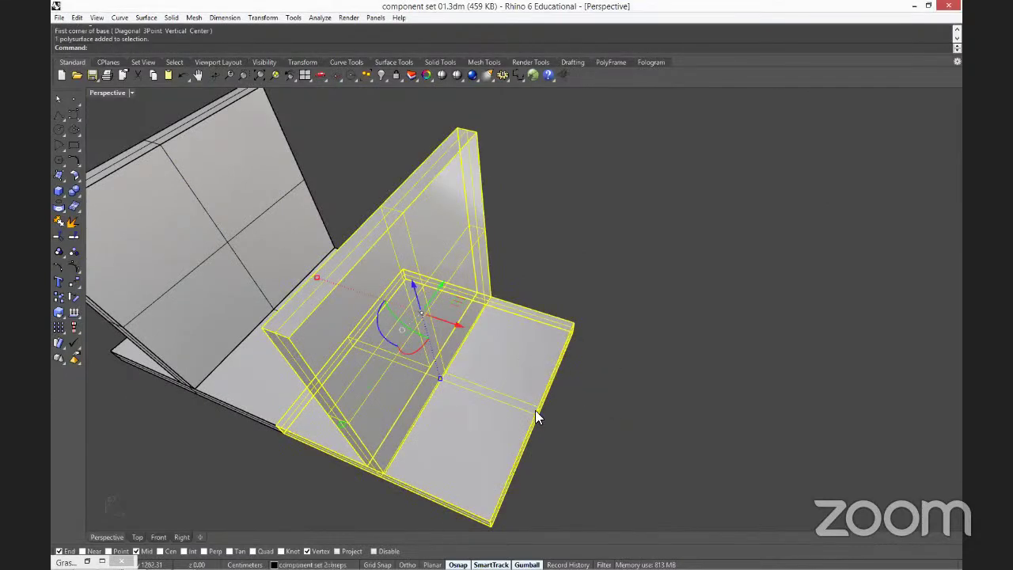
pyautogui.press('Delete')
# Shift the wall box across its slab toward the neighbouring component so it stands off-centre.
pyautogui.moveTo(544, 416); pyautogui.dragTo(587, 282, button='right')
pyautogui.click(510, 261)
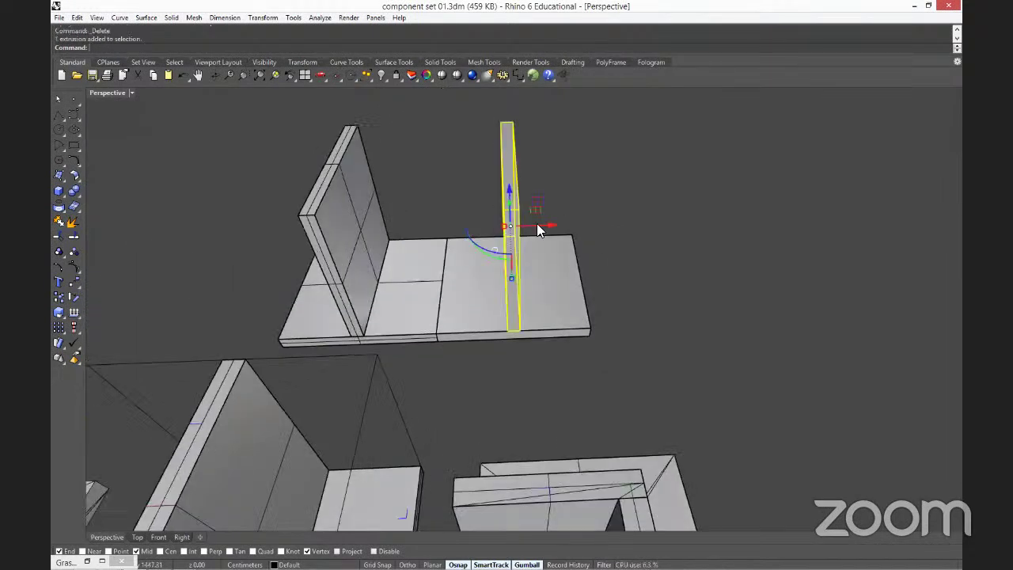
pyautogui.moveTo(539, 224); pyautogui.dragTo(475, 224)
# Duplicate the slab and off-centre wall together along the row, leaving a gap from the original.
pyautogui.click(512, 385)
pyautogui.moveTo(518, 356); pyautogui.dragTo(462, 315)
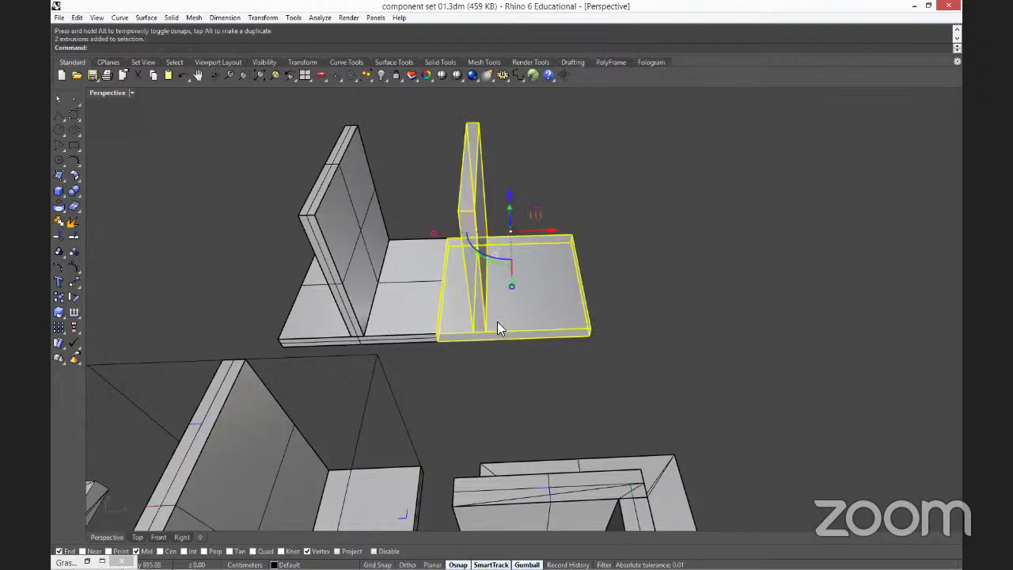
pyautogui.moveTo(547, 228); pyautogui.dragTo(552, 229)
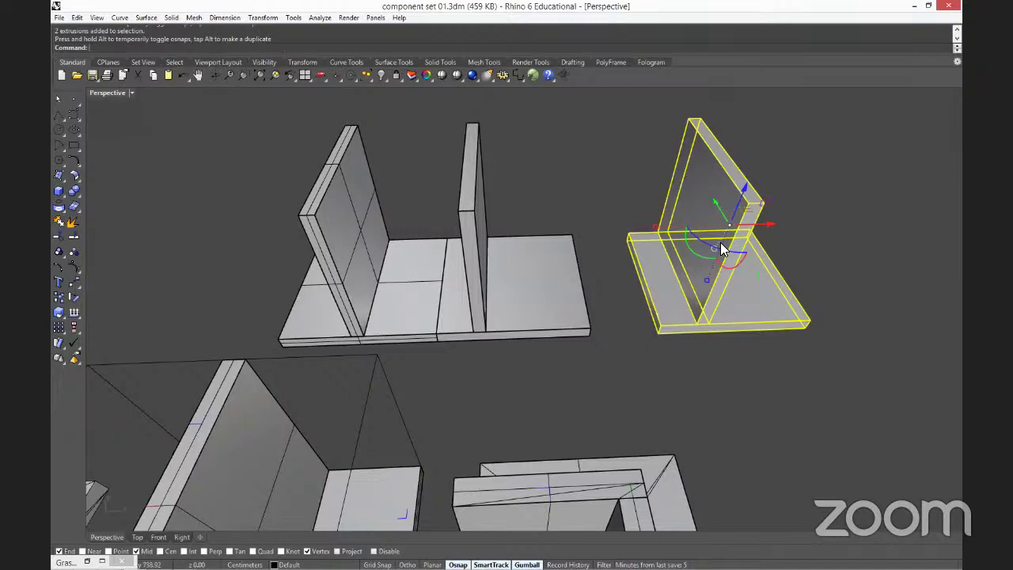
# Move the duplicated slab and wall by its lower end corner onto the matching corner of the row so the slabs connect.
pyautogui.scroll(2, 701, 372)
pyautogui.moveTo(706, 377); pyautogui.dragTo(658, 342, button='right')
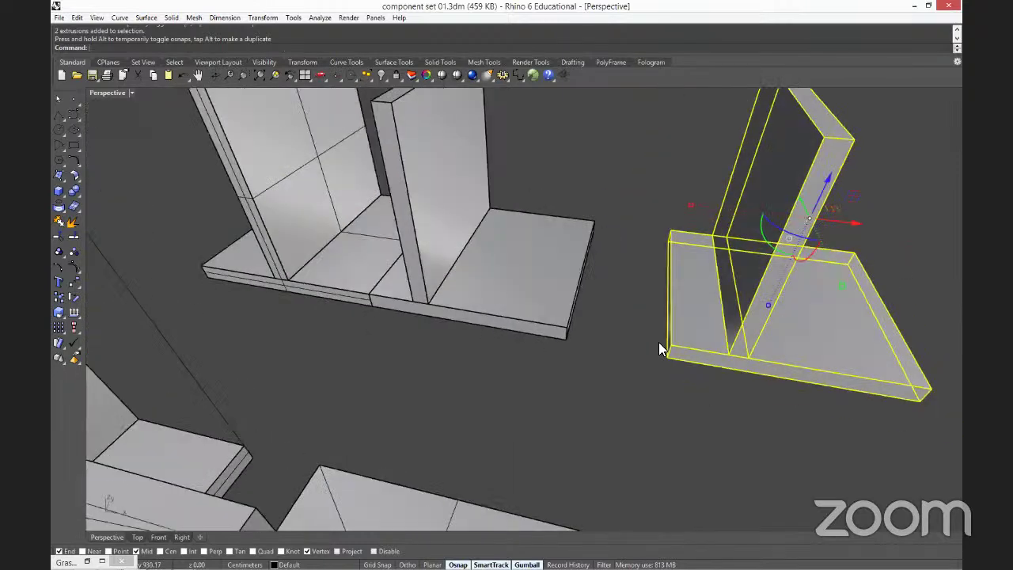
pyautogui.write('m')
pyautogui.press('Return')
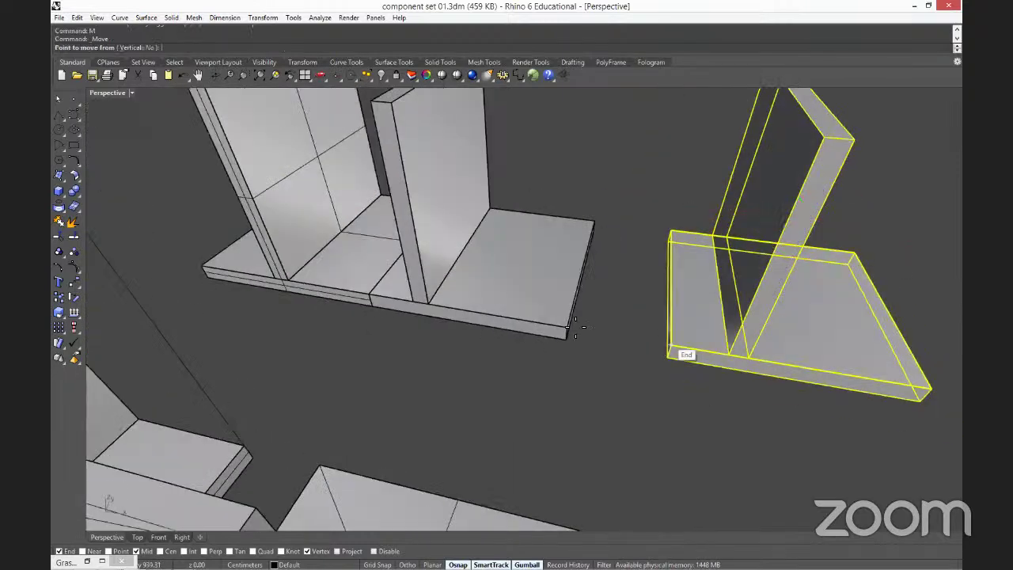
pyautogui.click(670, 354)
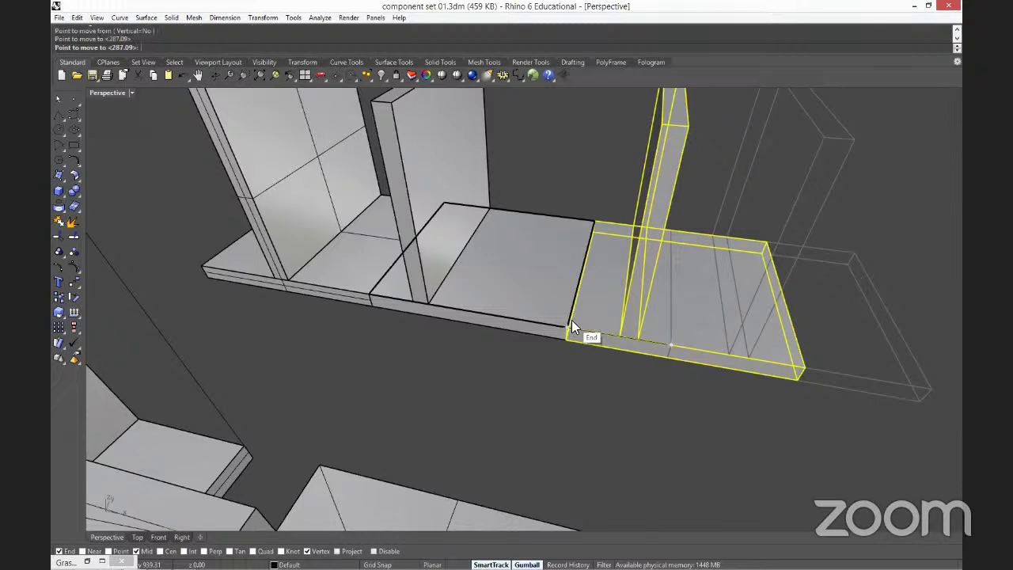
pyautogui.click(571, 325)
pyautogui.press('Escape')
pyautogui.moveTo(569, 328); pyautogui.dragTo(651, 384, button='right')
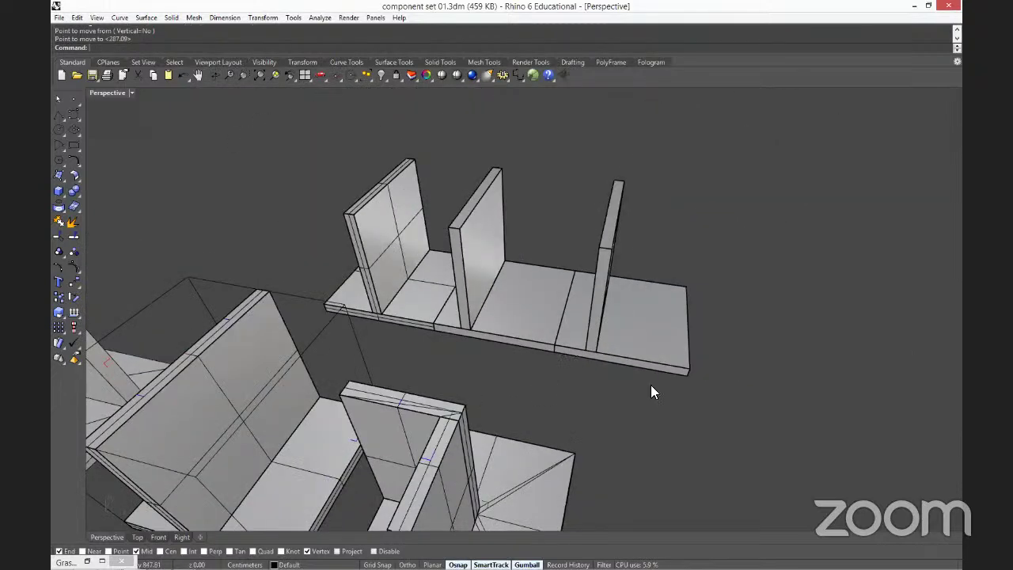
# Rotate the end slab and its wall together half a turn about the vertical axis so the wall stands near the outer end.
pyautogui.moveTo(643, 385); pyautogui.dragTo(593, 311)
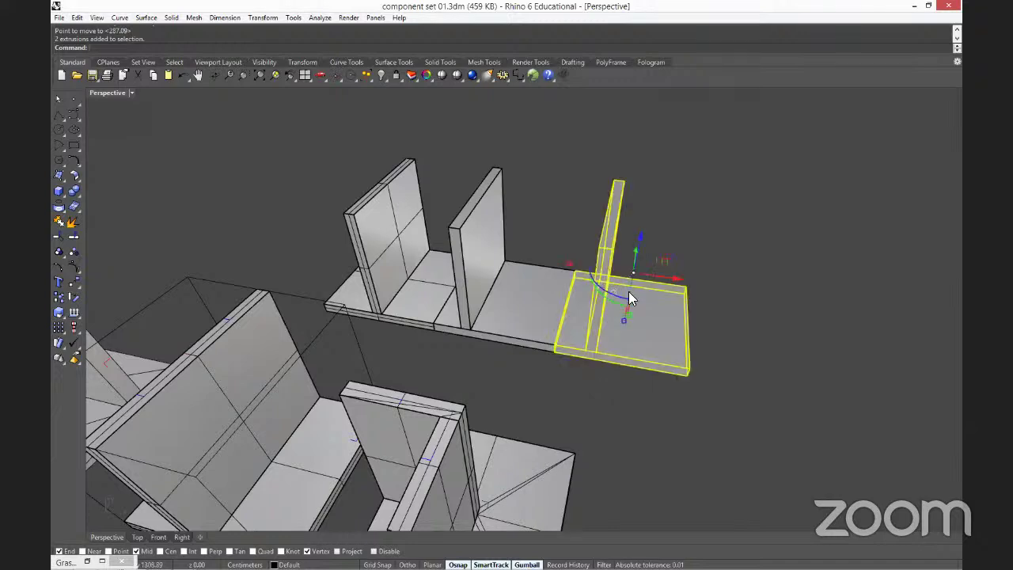
pyautogui.scroll(5, 646, 307)
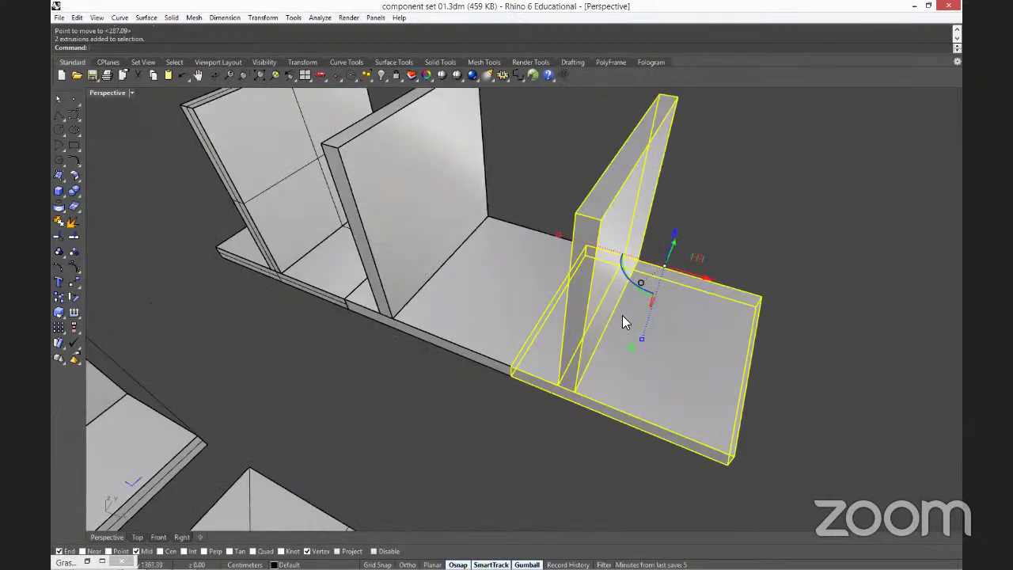
pyautogui.press('Left')
pyautogui.press('Left')
pyautogui.press('Left')
pyautogui.press('Up')
pyautogui.click(670, 332)
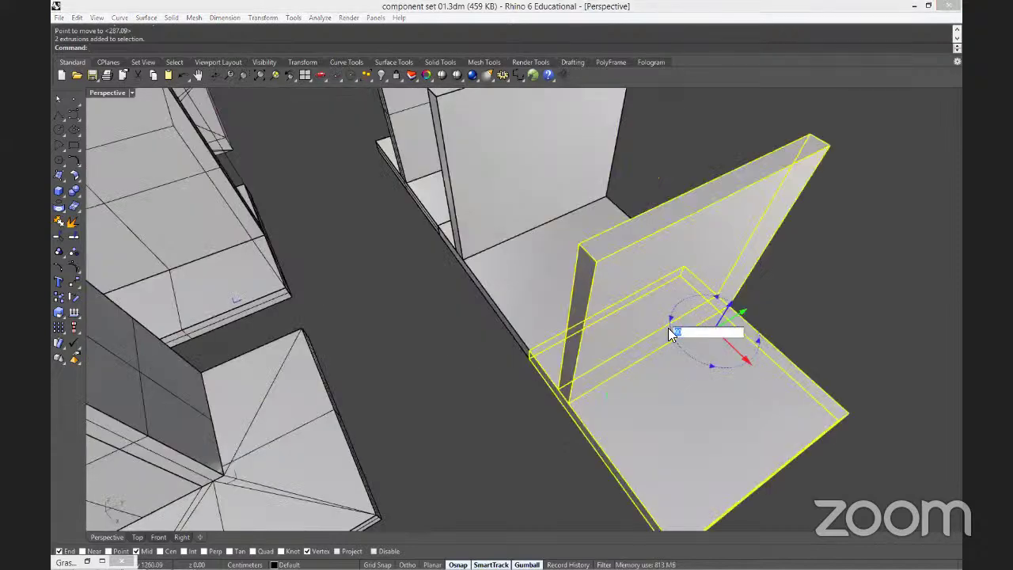
pyautogui.write('90')
pyautogui.press('Return')
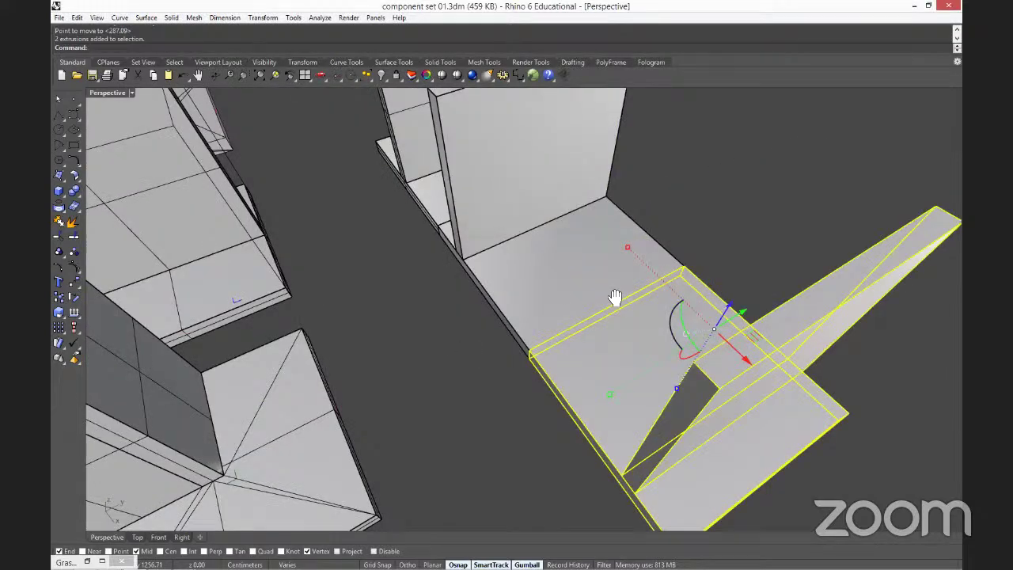
# Duplicate the middle slab with its off-centre wall along the row, placing the copy beyond the rotated end component with a gap.
pyautogui.press('Home')
pyautogui.press('Home')
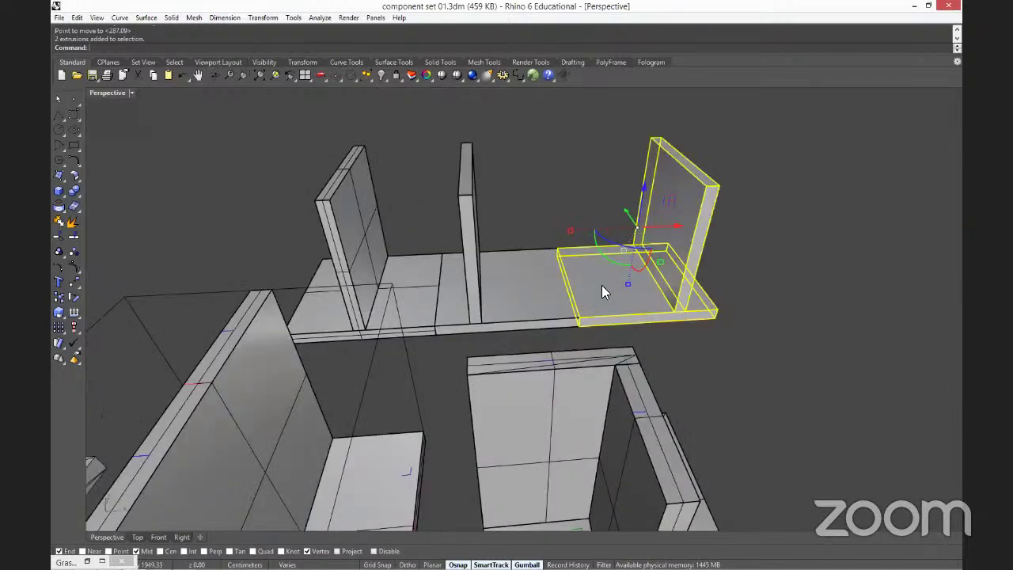
pyautogui.press('Home')
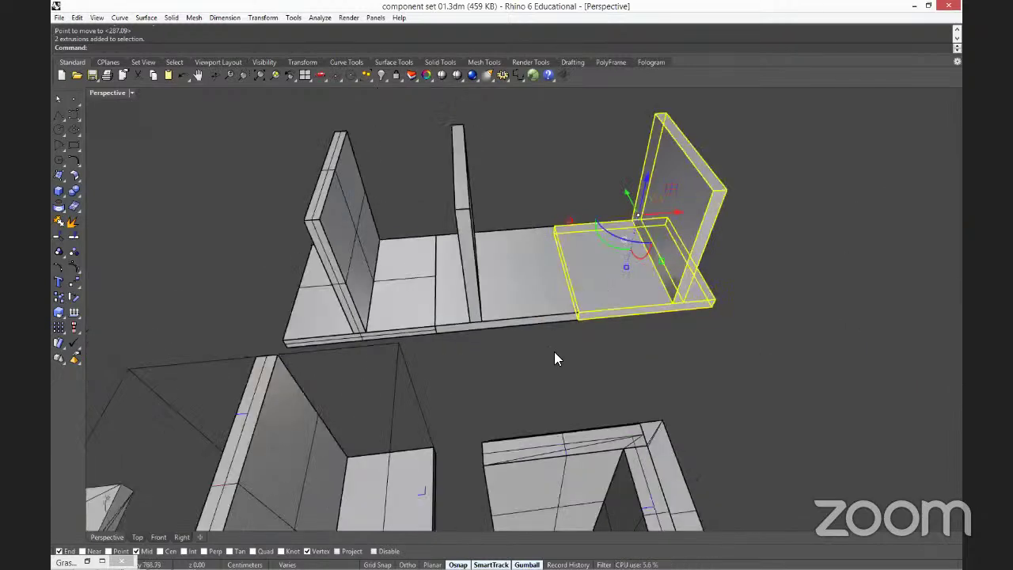
pyautogui.click(460, 288)
pyautogui.moveTo(551, 195); pyautogui.dragTo(550, 195)
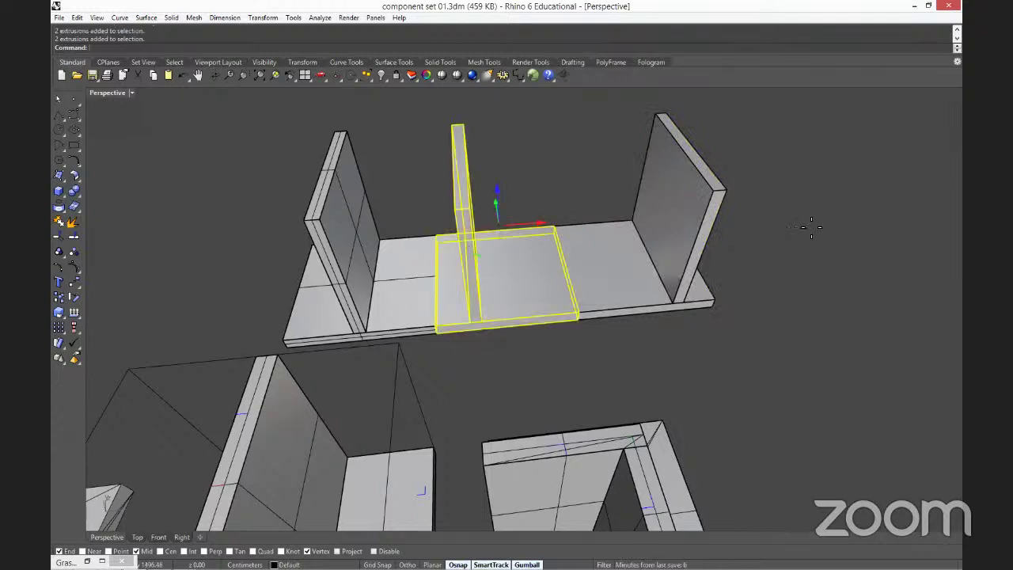
pyautogui.moveTo(494, 261); pyautogui.dragTo(807, 225)
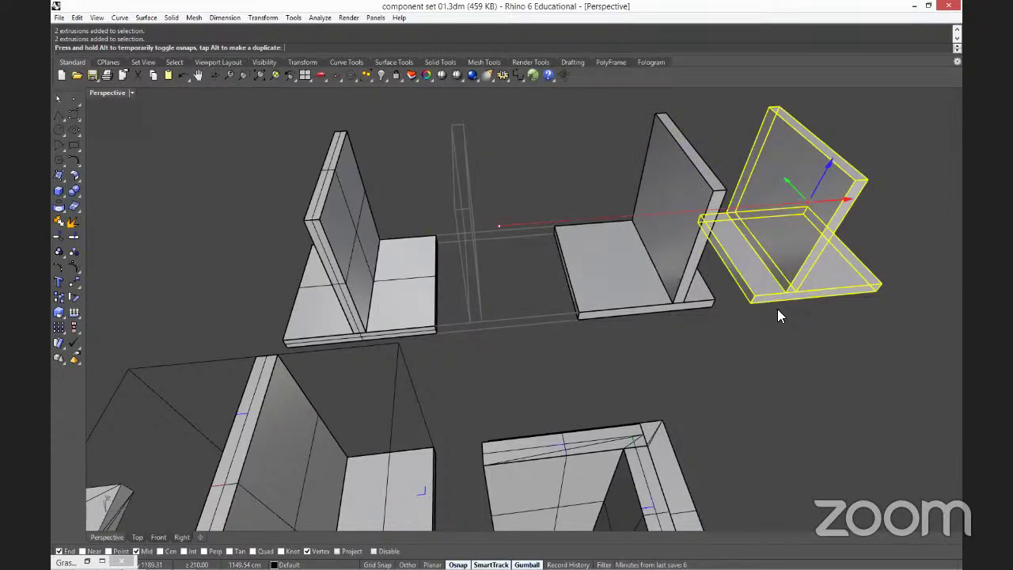
# Move the duplicated slab and wall by its near upper corner onto the row's end corner so the slabs connect.
pyautogui.scroll(5, 777, 312)
pyautogui.write('m')
pyautogui.press('Return')
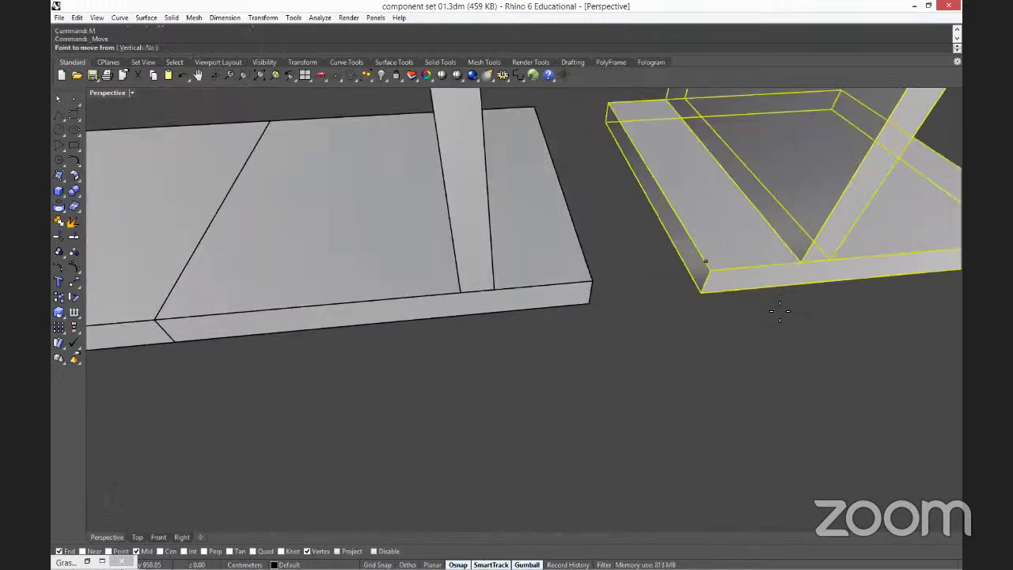
pyautogui.click(710, 271)
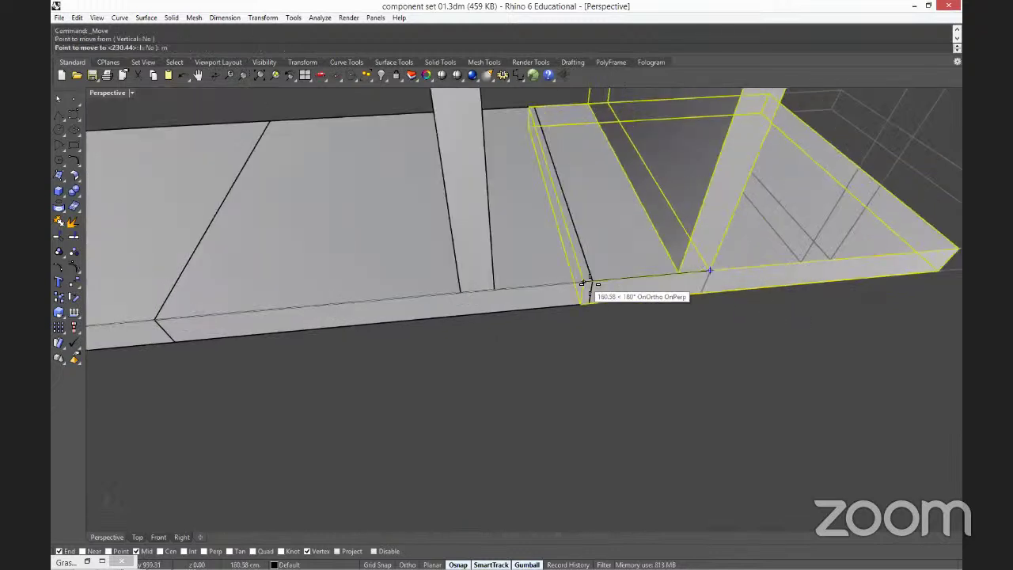
pyautogui.click(589, 284)
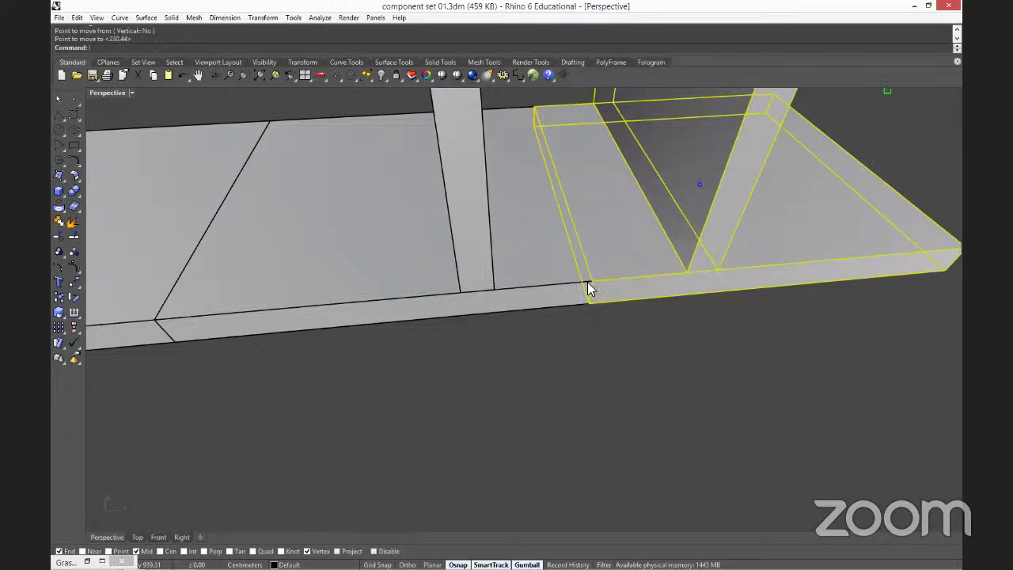
# Examine the extended row from several angles, comparing the wide and narrow spaces between its off-centre walls.
pyautogui.moveTo(587, 281); pyautogui.dragTo(616, 398, button='right')
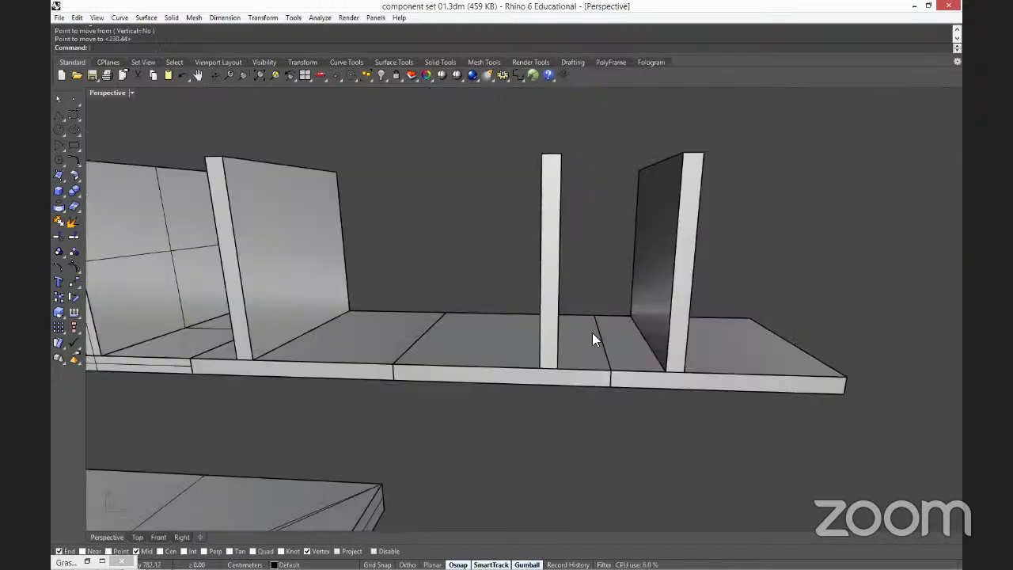
pyautogui.moveTo(592, 339); pyautogui.dragTo(646, 327, button='right')
pyautogui.moveTo(604, 396); pyautogui.dragTo(585, 376, button='right')
pyautogui.scroll(-4, 579, 370)
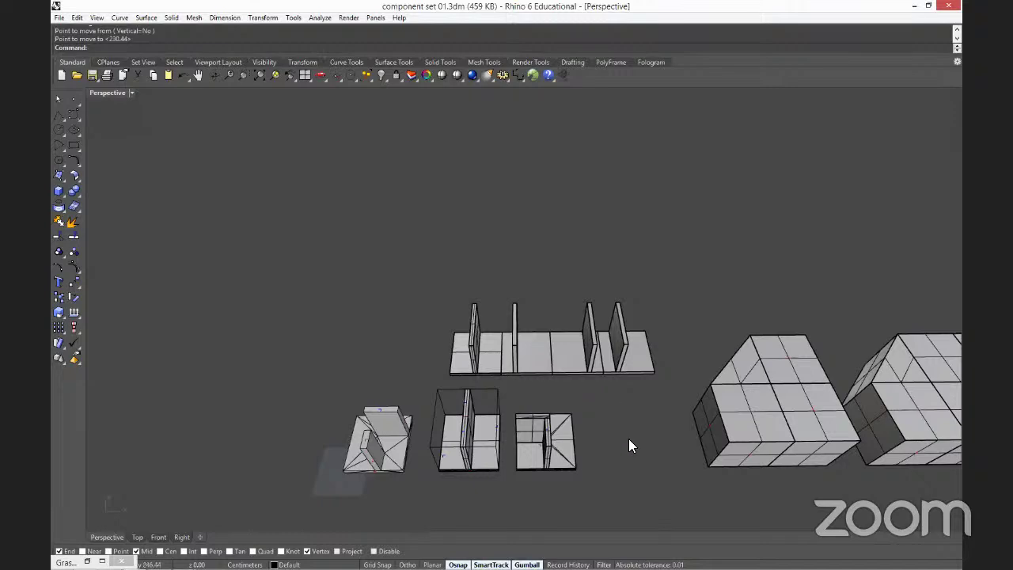
pyautogui.moveTo(629, 439); pyautogui.dragTo(569, 401, button='right')
pyautogui.scroll(1, 568, 406)
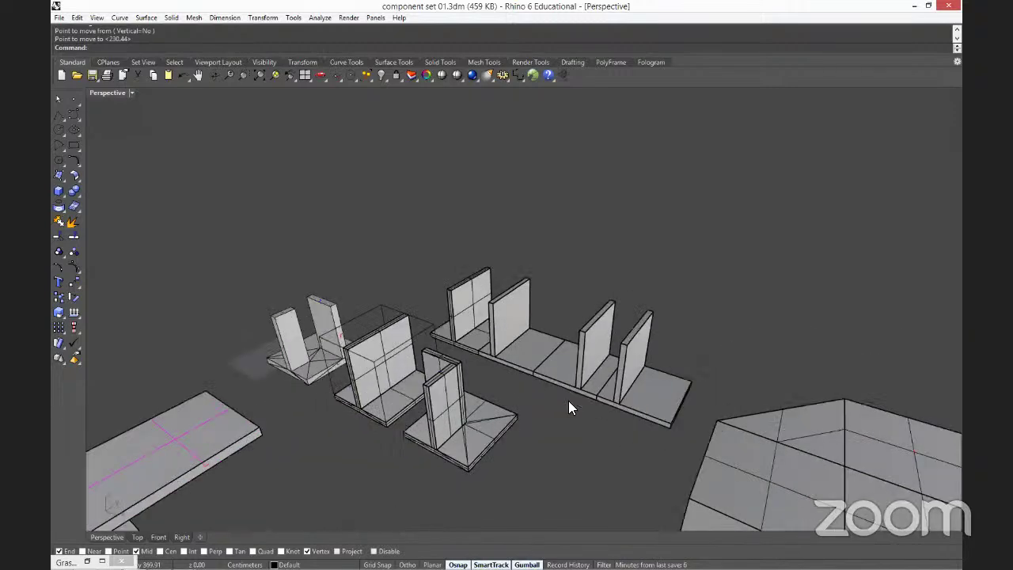
pyautogui.scroll(3, 462, 454)
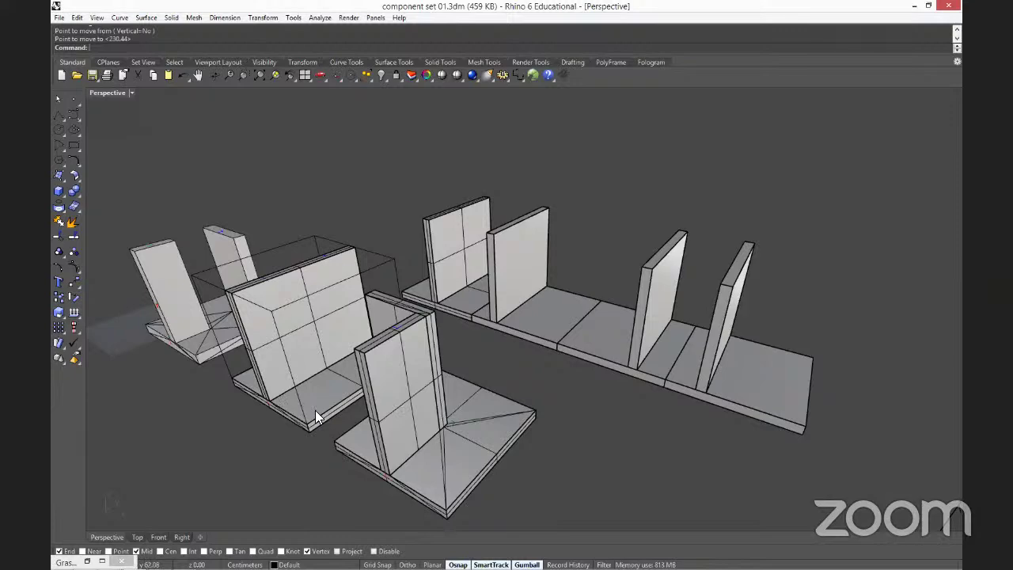
# Examine the wall-and-slab components around the human scale figure, from eye level and from above.
pyautogui.moveTo(315, 410); pyautogui.dragTo(606, 456, button='right')
pyautogui.scroll(2, 635, 462)
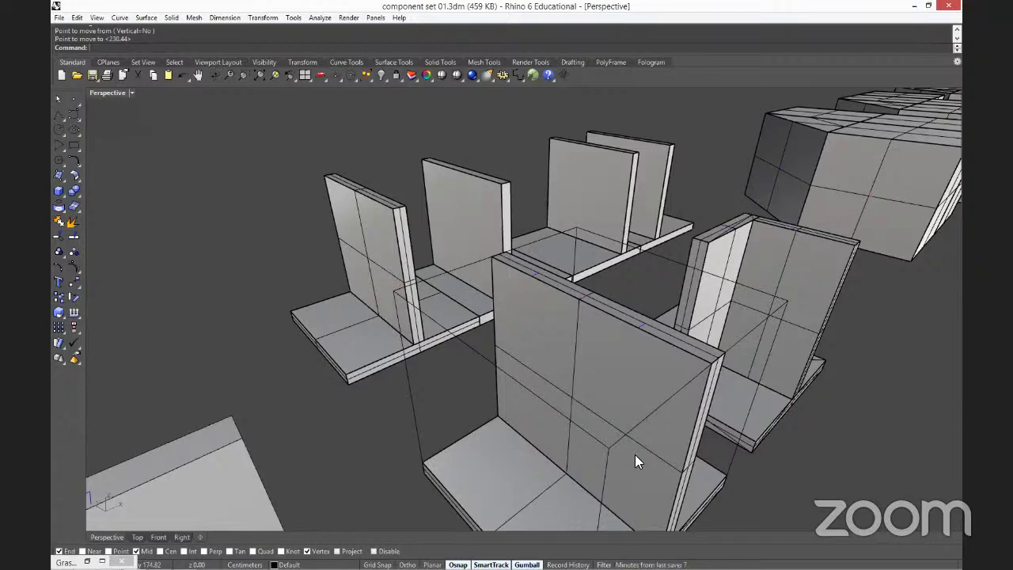
pyautogui.moveTo(632, 394); pyautogui.dragTo(615, 380, button='right')
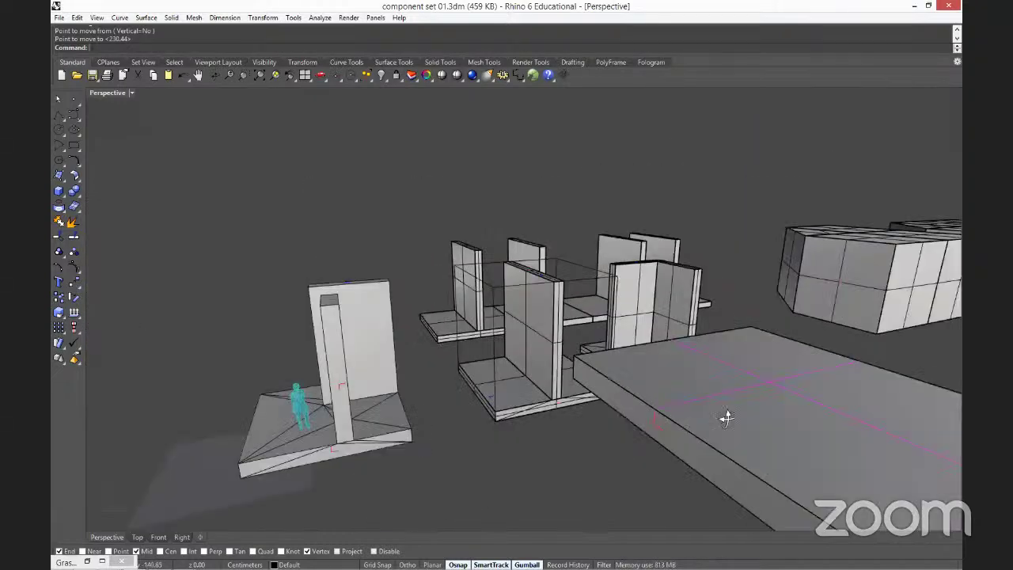
pyautogui.moveTo(727, 418); pyautogui.dragTo(709, 399, button='right')
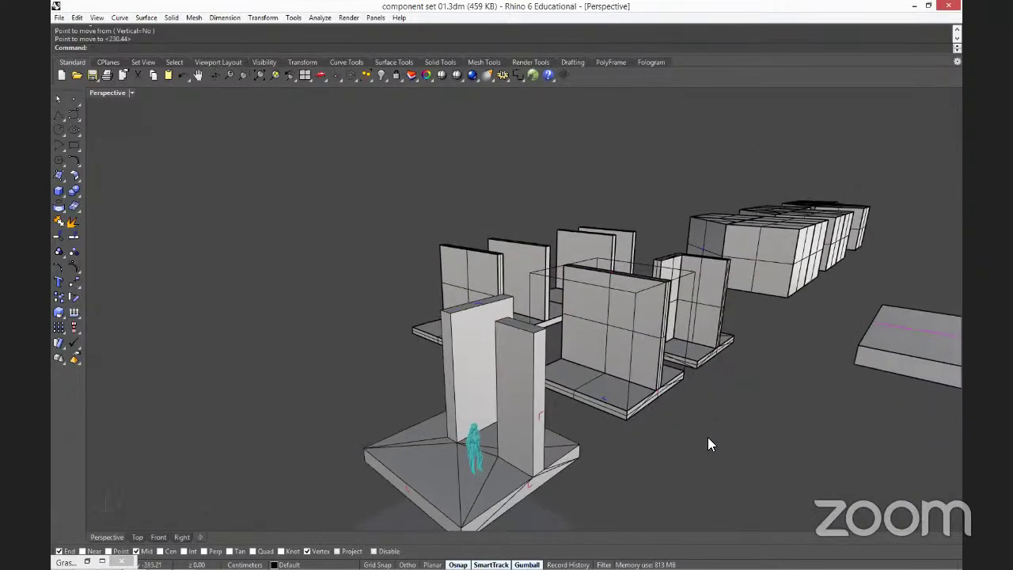
pyautogui.moveTo(711, 440); pyautogui.dragTo(698, 423, button='right')
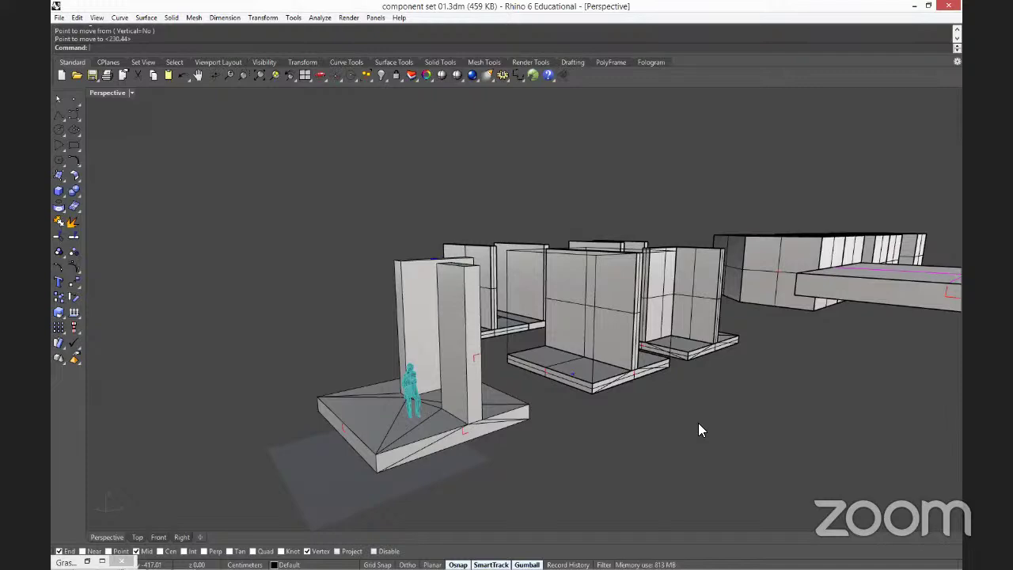
pyautogui.moveTo(696, 418); pyautogui.dragTo(724, 437, button='right')
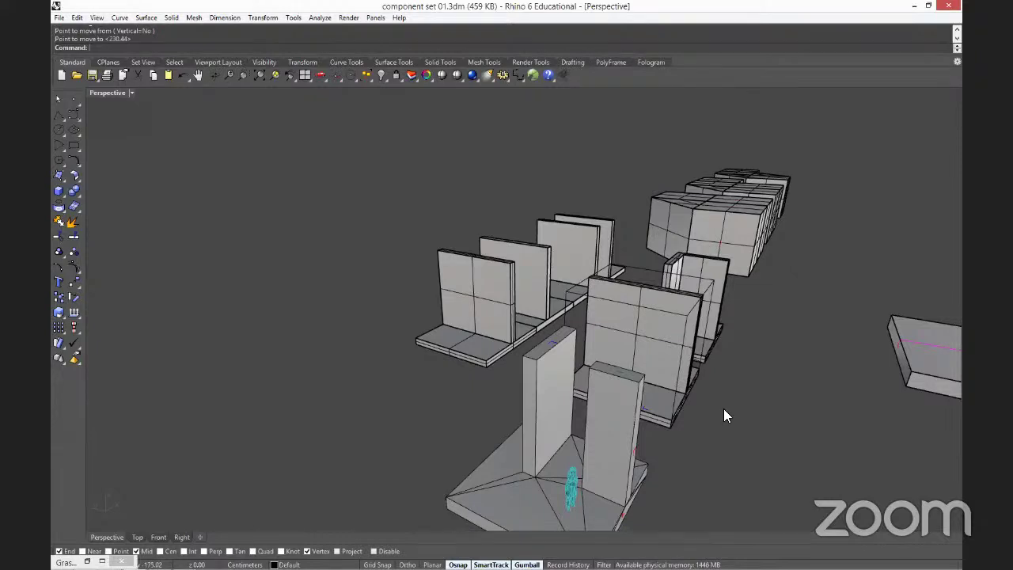
pyautogui.moveTo(660, 339); pyautogui.dragTo(597, 427, button='right')
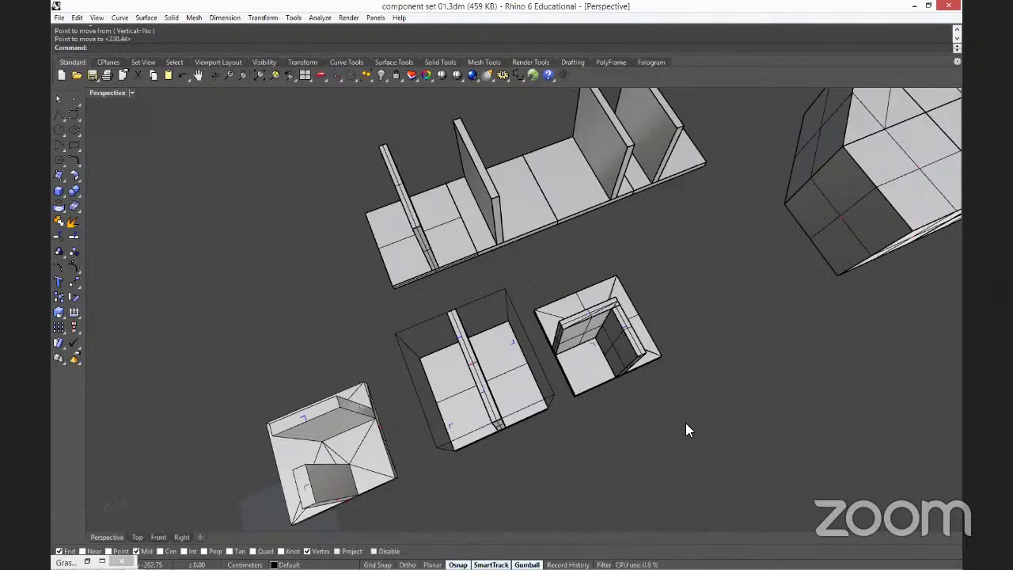
pyautogui.moveTo(685, 428); pyautogui.dragTo(628, 390, button='right')
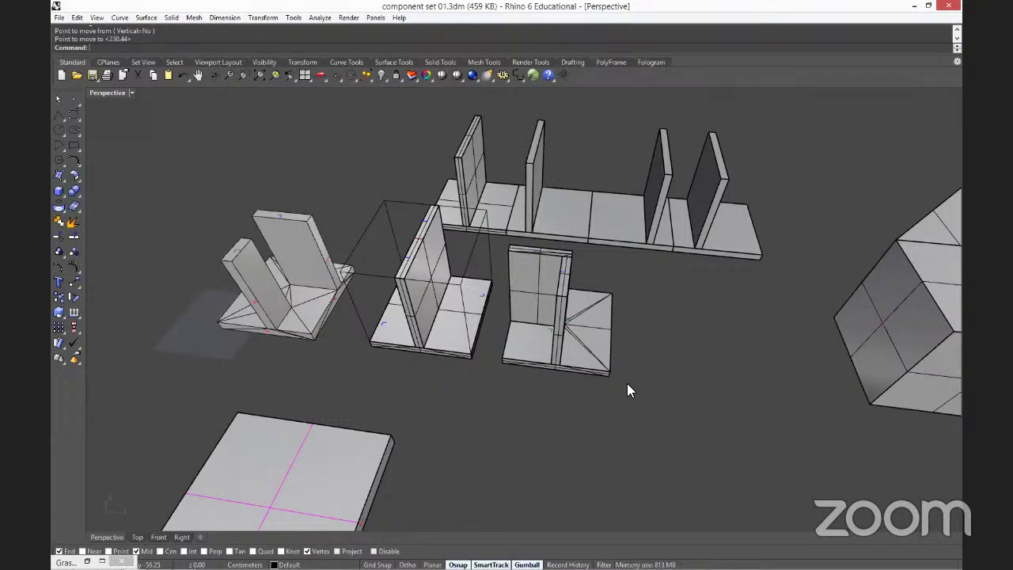
# Inspect the single-wall and corner-wall components up close, looking at their slab edges and wall bases.
pyautogui.scroll(3, 481, 314)
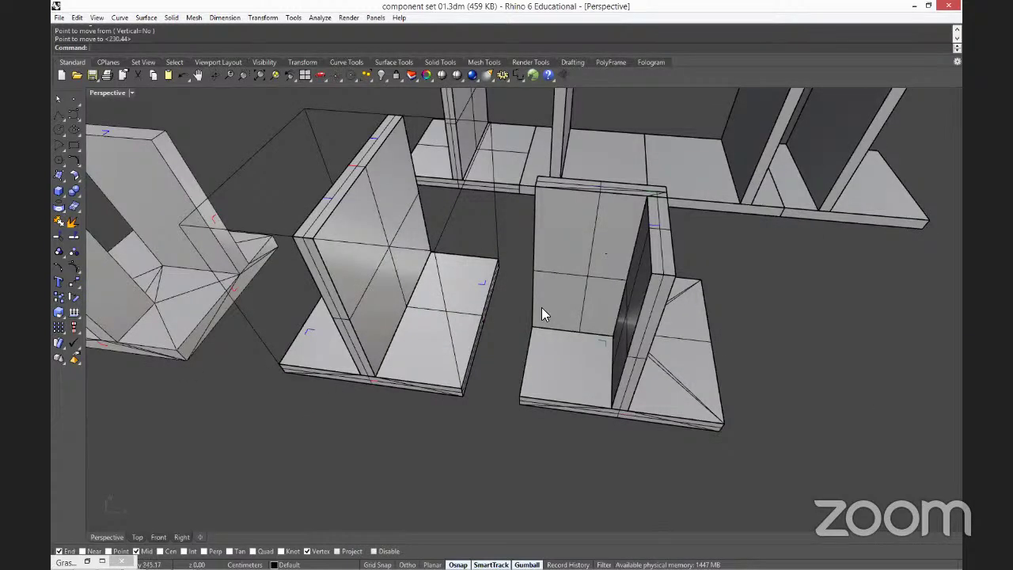
pyautogui.scroll(5, 634, 282)
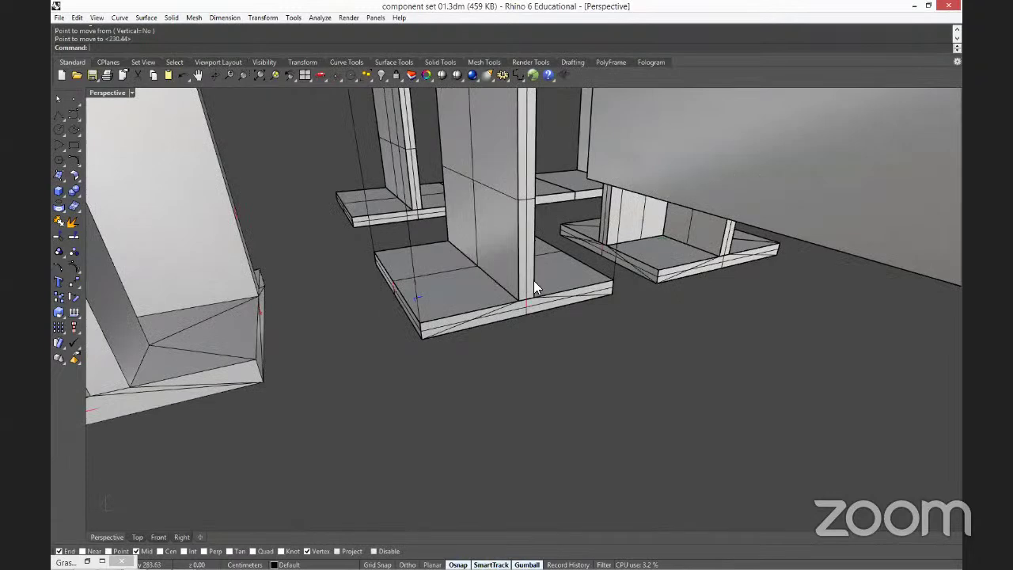
pyautogui.scroll(-5, 533, 284)
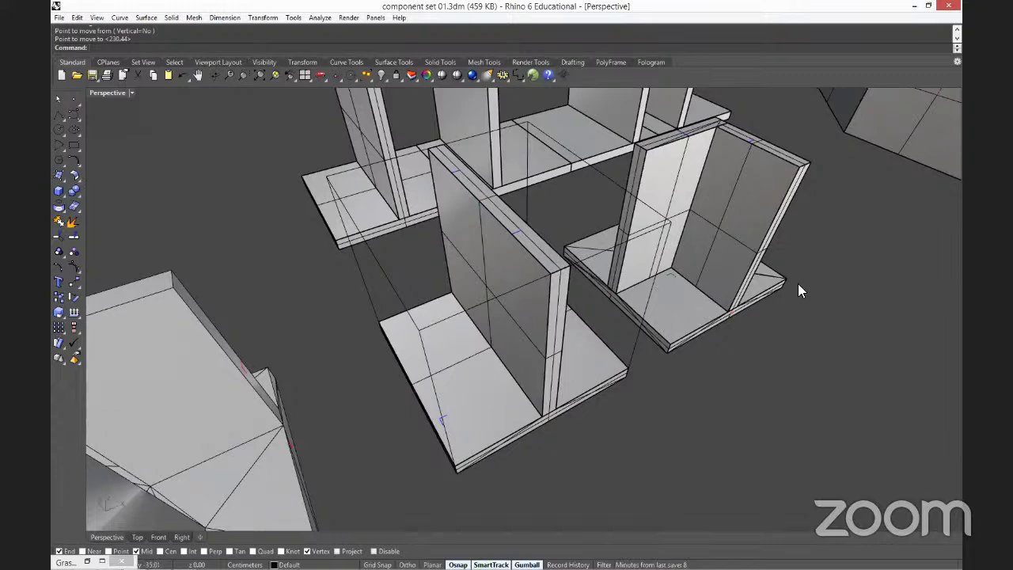
pyautogui.scroll(3, 798, 281)
pyautogui.scroll(2, 798, 288)
pyautogui.scroll(-4, 689, 307)
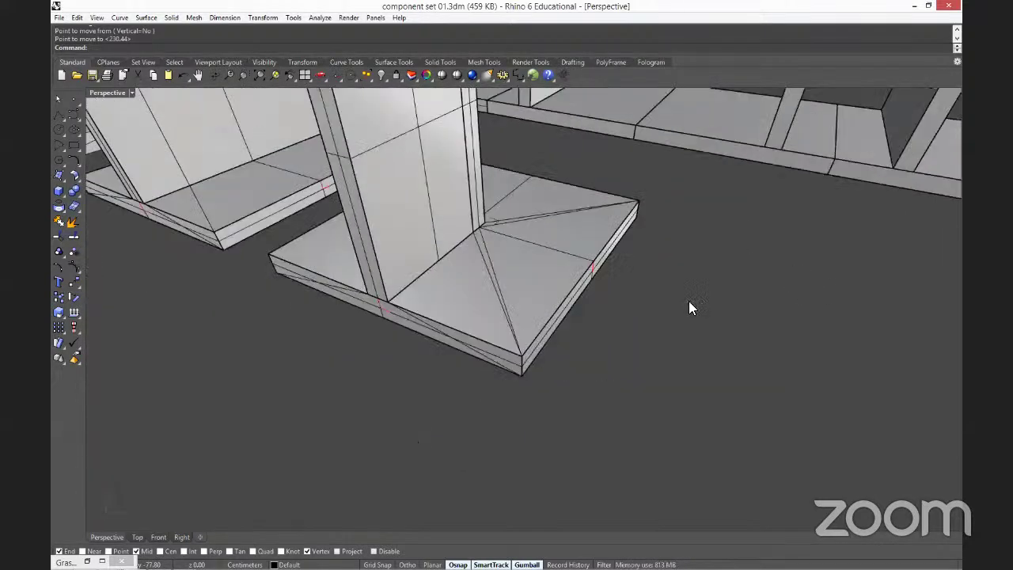
pyautogui.scroll(-3, 690, 303)
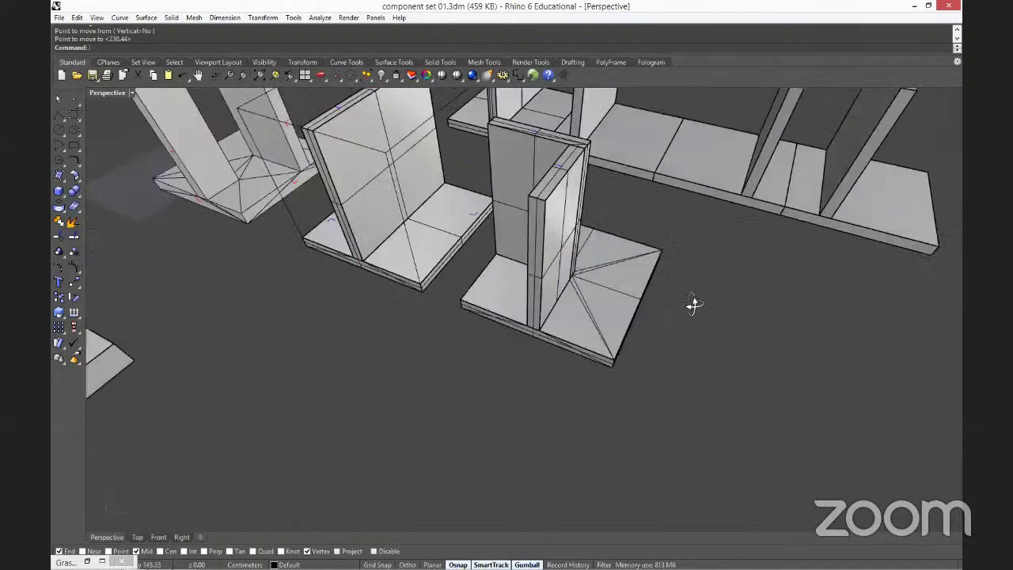
pyautogui.scroll(-3, 695, 342)
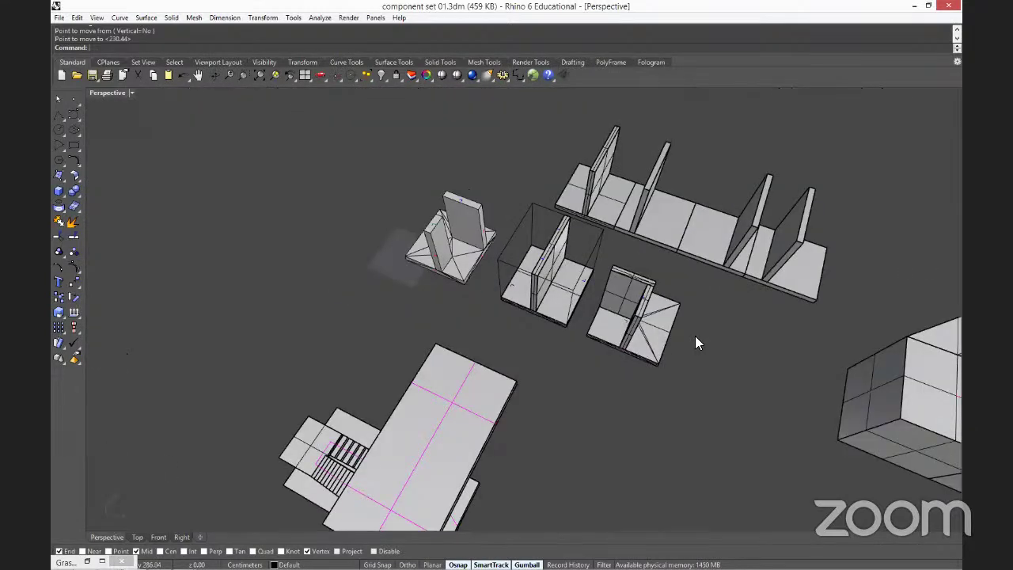
# Examine the three solid block components beside the row, comparing their straight, stepped and angled shapes from several sides.
pyautogui.scroll(3, 871, 391)
pyautogui.scroll(5, 496, 293)
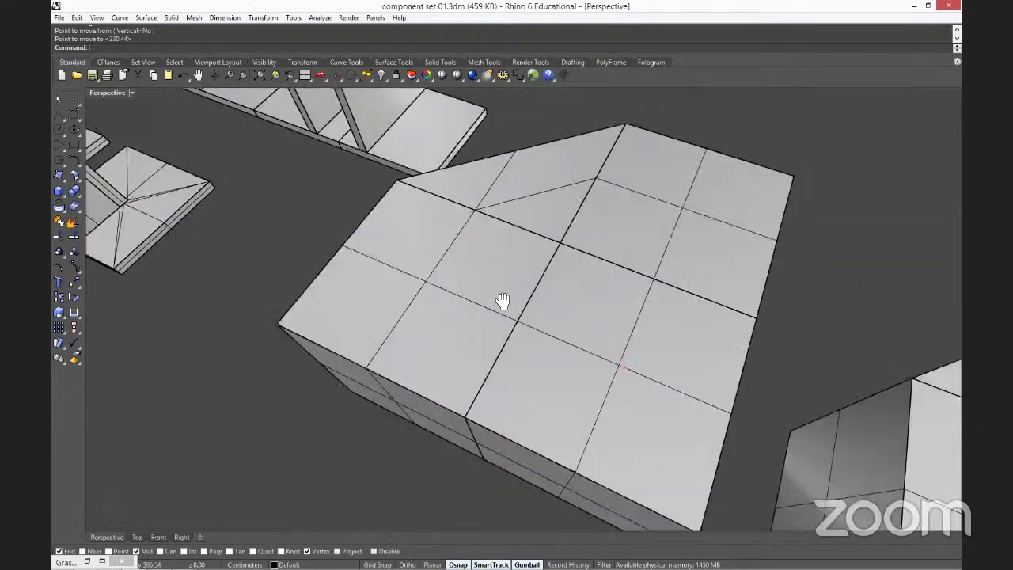
pyautogui.scroll(-4, 502, 301)
pyautogui.moveTo(701, 355); pyautogui.dragTo(701, 325, button='right')
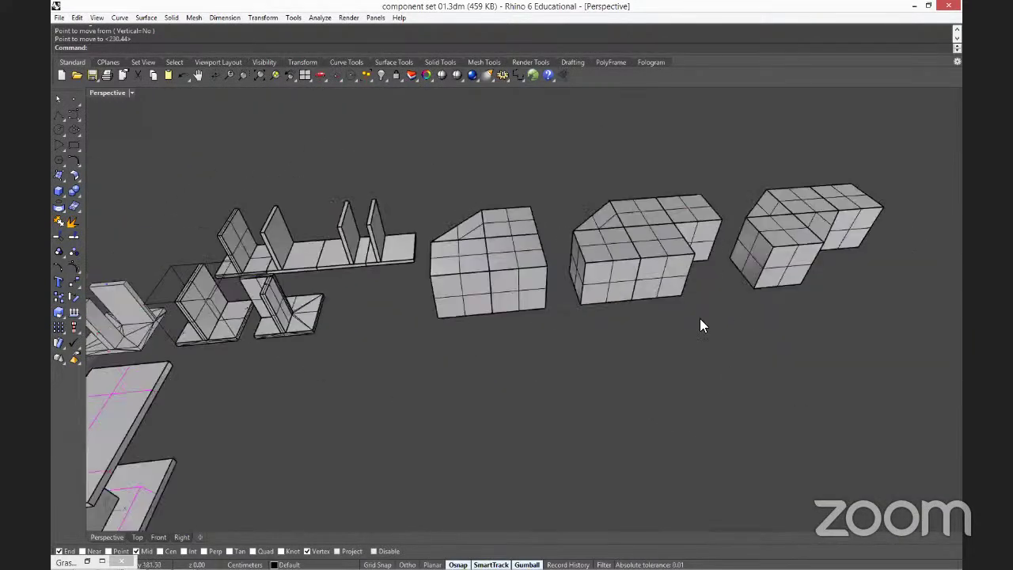
pyautogui.scroll(3, 355, 247)
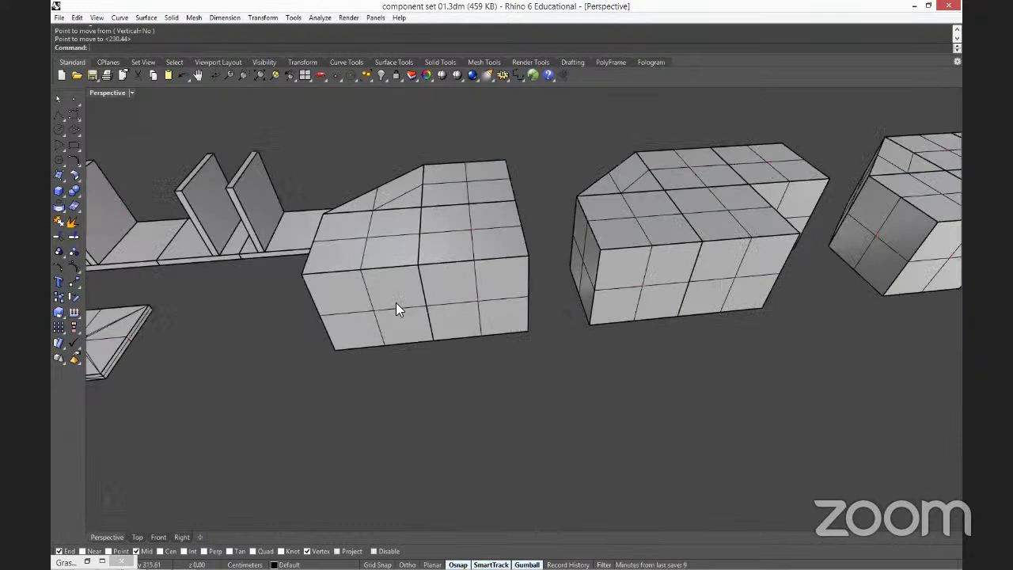
pyautogui.moveTo(396, 302); pyautogui.dragTo(396, 306, button='right')
pyautogui.press('Home')
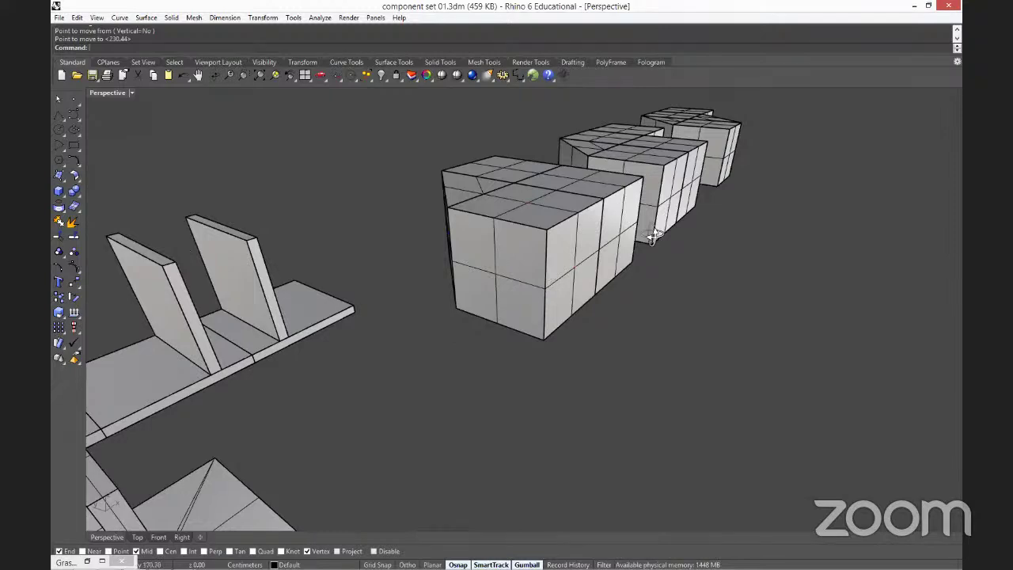
pyautogui.moveTo(654, 236); pyautogui.dragTo(556, 252, button='right')
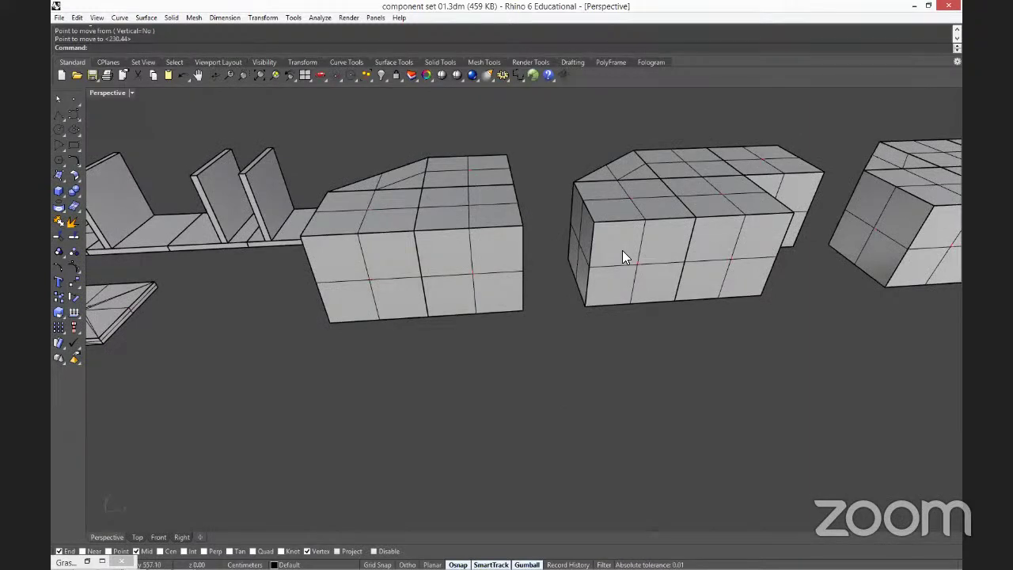
pyautogui.moveTo(533, 271); pyautogui.dragTo(464, 154, button='right')
pyautogui.moveTo(744, 174); pyautogui.dragTo(579, 175, button='right')
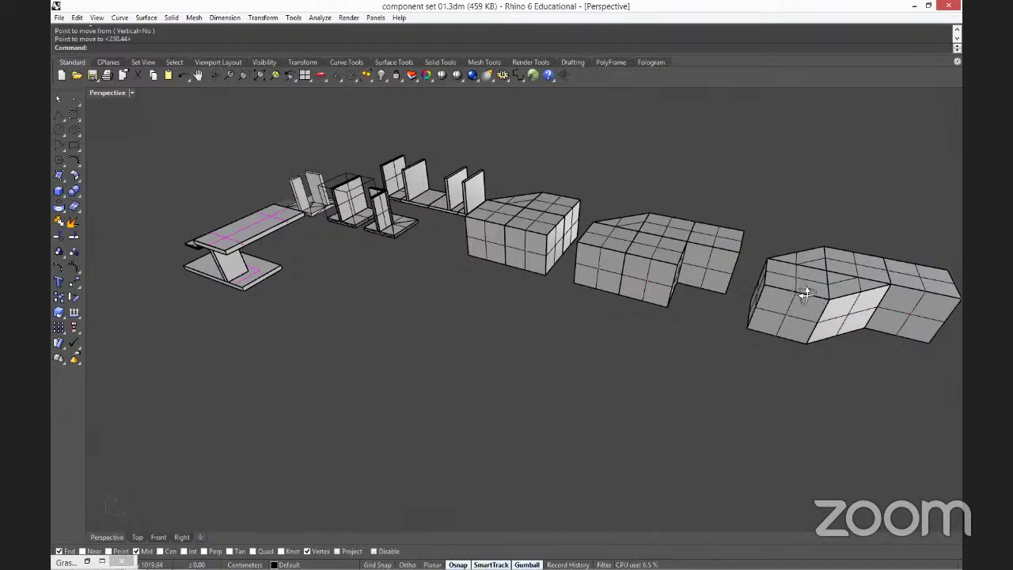
pyautogui.moveTo(800, 288); pyautogui.dragTo(750, 275, button='right')
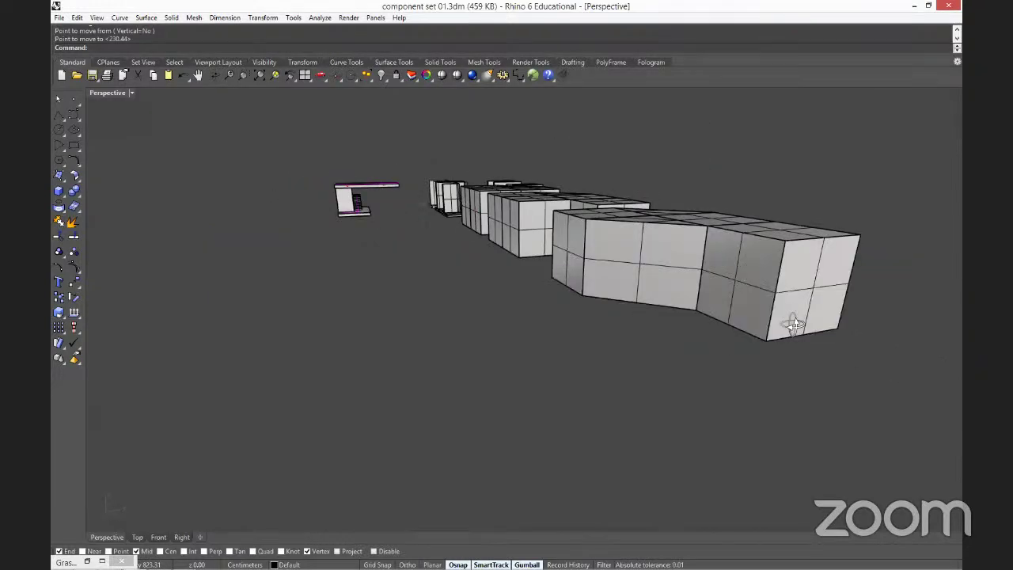
# Examine the two-level stair component beside the other components, looking at its slabs, supporting wall, stairs and landing from all sides.
pyautogui.press('Home')
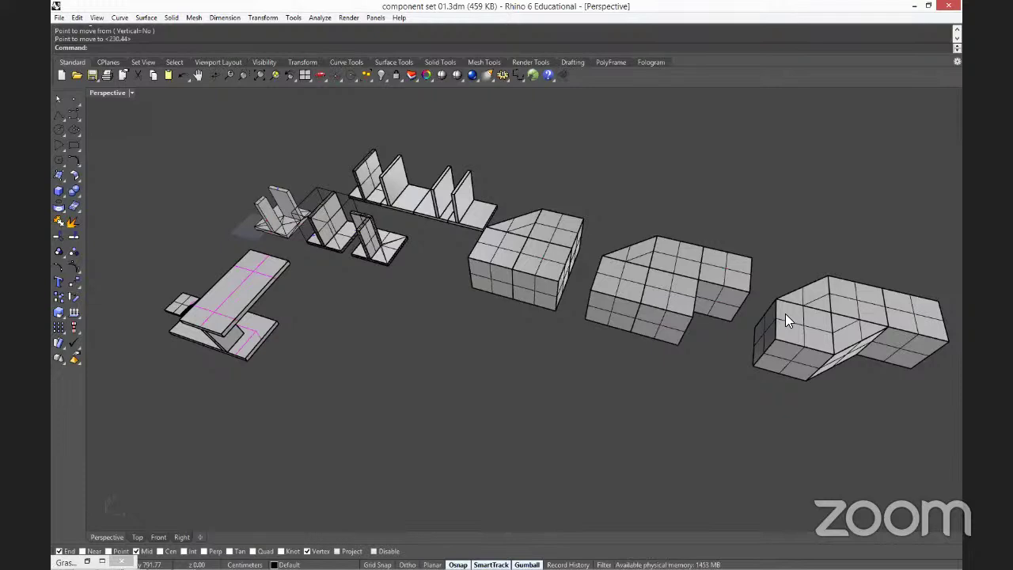
pyautogui.moveTo(723, 302); pyautogui.dragTo(796, 288, button='right')
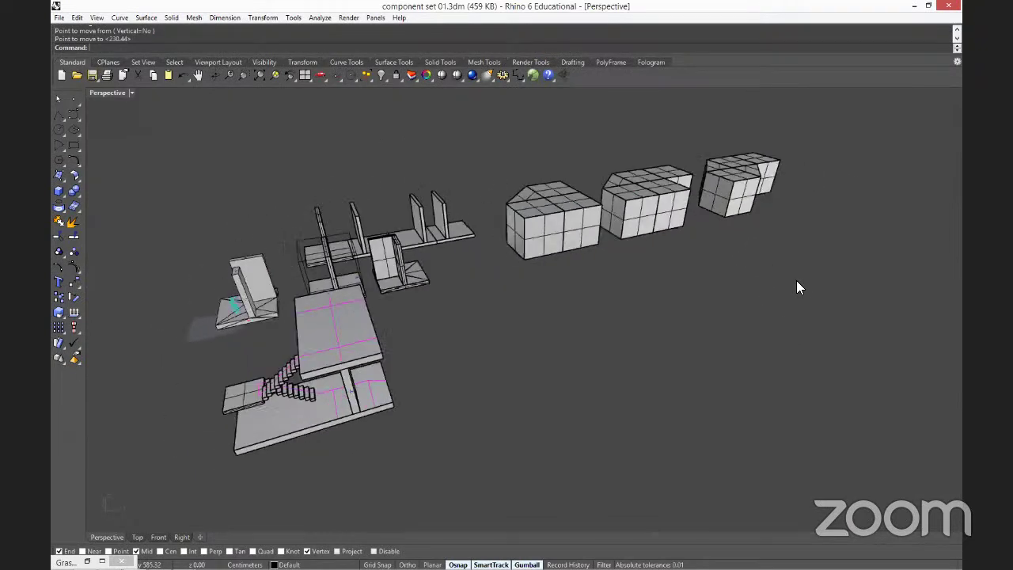
pyautogui.moveTo(481, 388); pyautogui.dragTo(654, 384, button='right')
pyautogui.scroll(8, 654, 385)
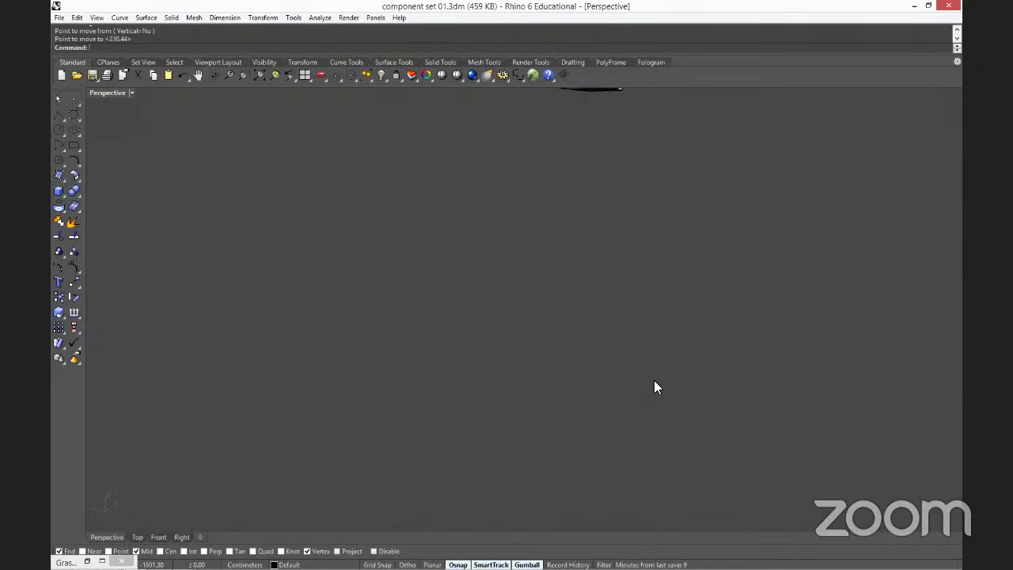
pyautogui.scroll(-8, 654, 386)
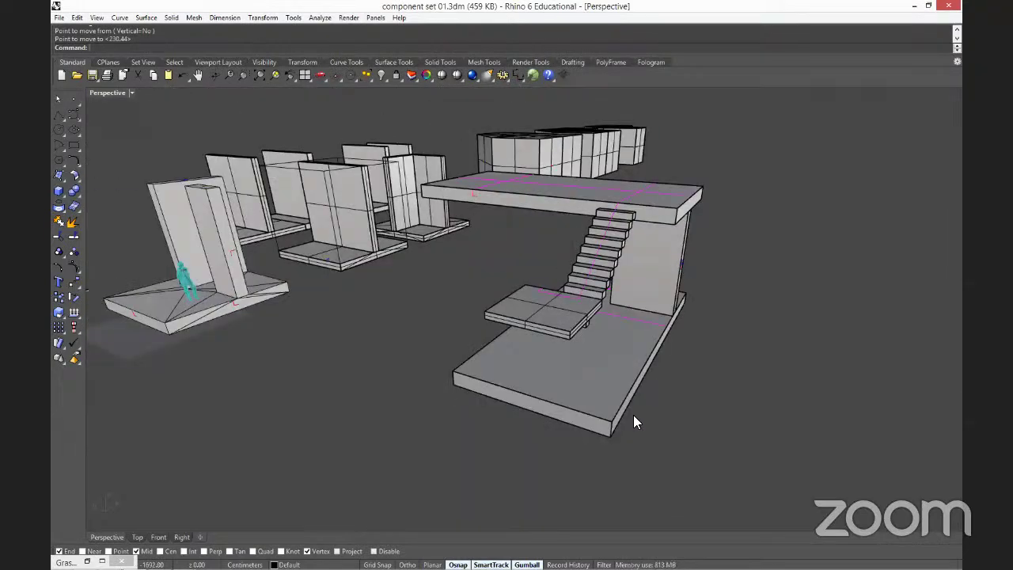
pyautogui.moveTo(633, 415); pyautogui.dragTo(613, 420, button='right')
pyautogui.scroll(5, 508, 326)
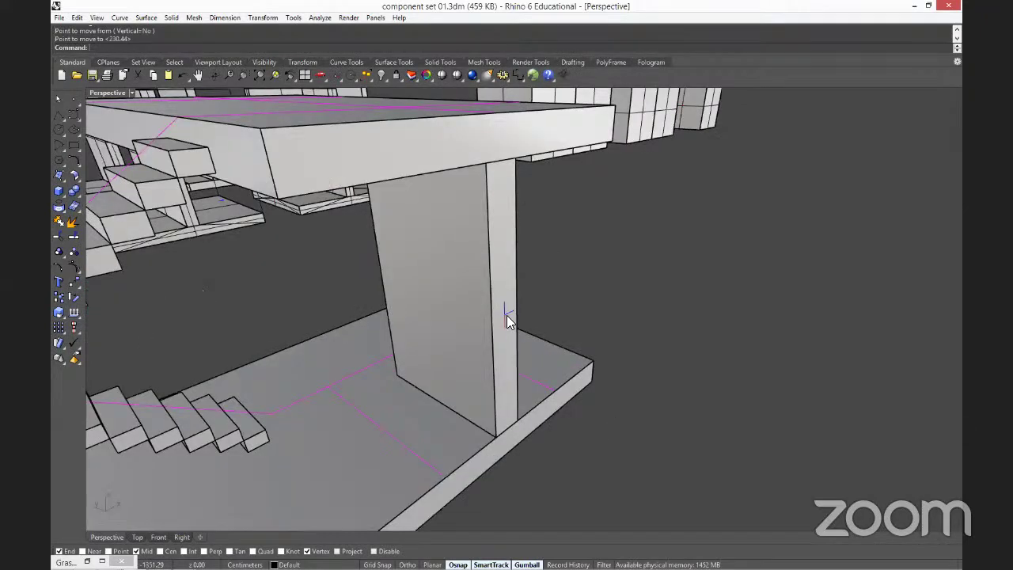
pyautogui.scroll(-5, 506, 315)
pyautogui.moveTo(506, 315); pyautogui.dragTo(364, 322, button='right')
pyautogui.scroll(5, 388, 317)
pyautogui.moveTo(385, 261); pyautogui.dragTo(356, 290, button='right')
pyautogui.scroll(-1, 356, 290)
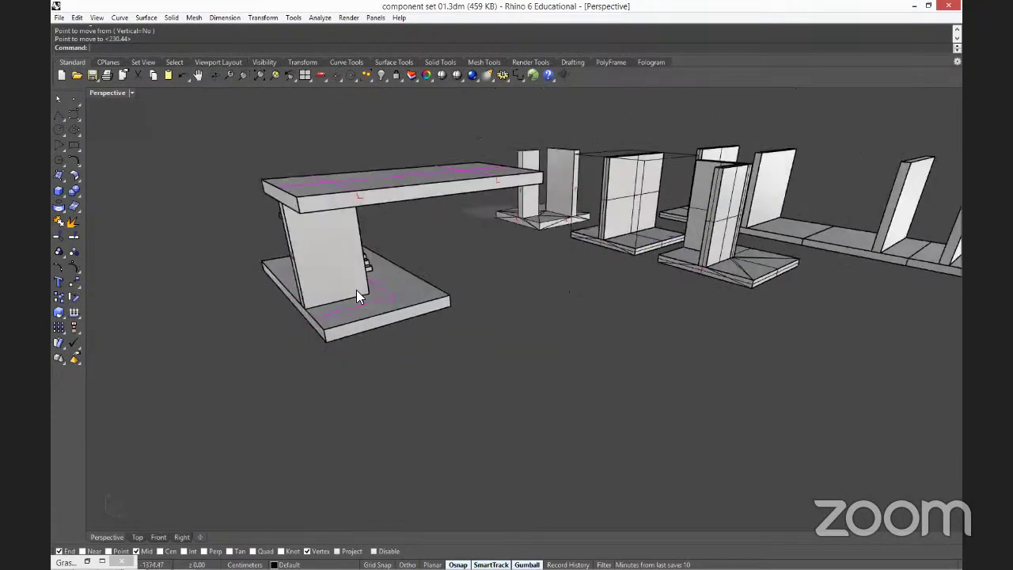
pyautogui.scroll(-3, 357, 290)
pyautogui.moveTo(576, 324); pyautogui.dragTo(527, 311, button='right')
pyautogui.scroll(2, 533, 314)
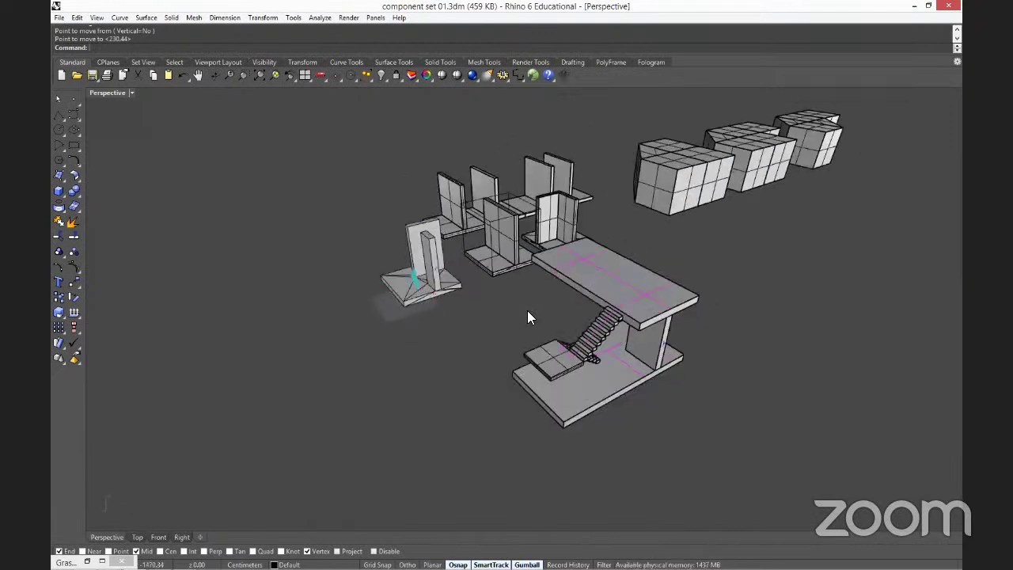
# Create a bounding box around the stair component's lower and upper slabs, using world coordinates and curve output.
pyautogui.click(527, 311)
pyautogui.keyDown('shift'); pyautogui.click(613, 267); pyautogui.keyUp('shift')
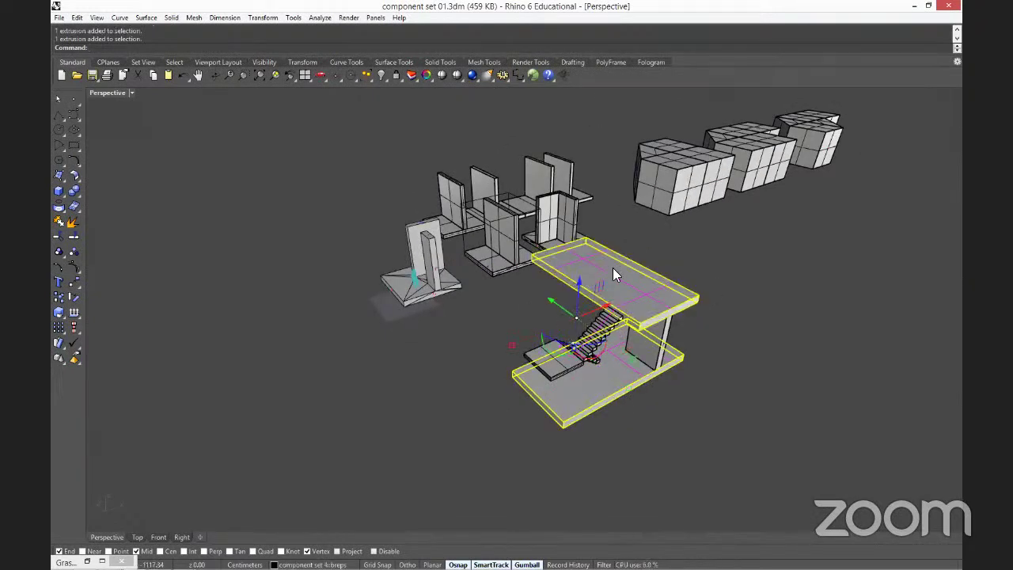
pyautogui.write('BoundingBox')
pyautogui.press('Return')
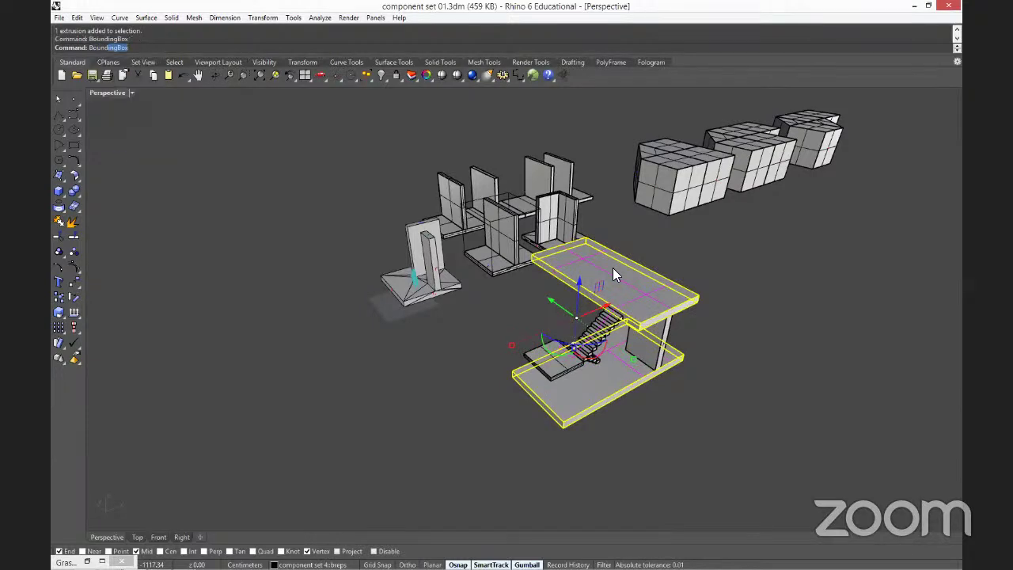
pyautogui.press('Return')
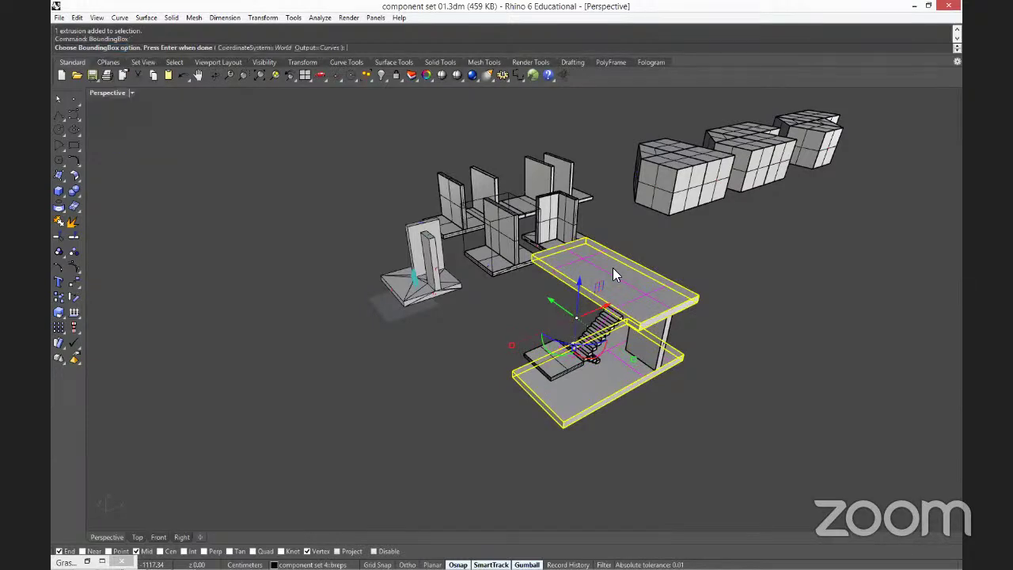
pyautogui.rightClick(681, 332)
pyautogui.press('Escape')
# Highlight the stair component's lower and upper slabs to compare their footprints within the bounding box.
pyautogui.moveTo(687, 336); pyautogui.dragTo(820, 429, button='right')
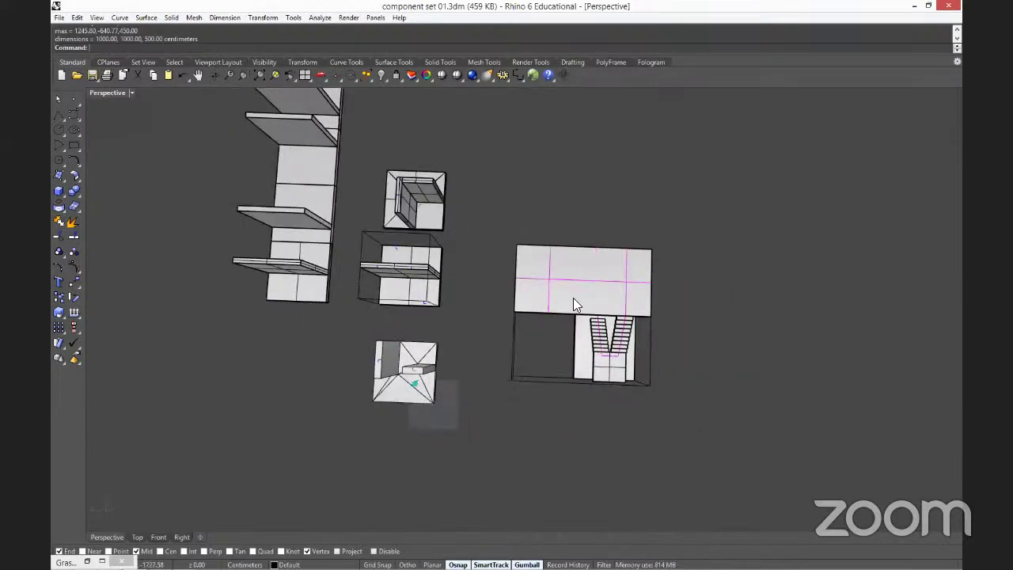
pyautogui.moveTo(573, 298); pyautogui.dragTo(682, 167, button='right')
pyautogui.click(624, 185)
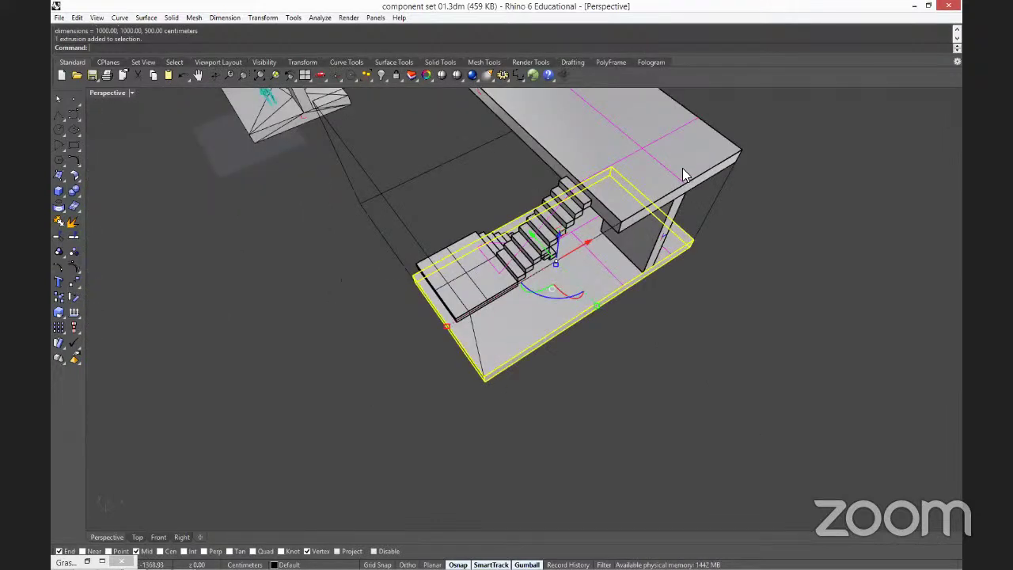
pyautogui.click(682, 168)
pyautogui.moveTo(733, 253); pyautogui.dragTo(638, 232, button='right')
pyautogui.press('Escape')
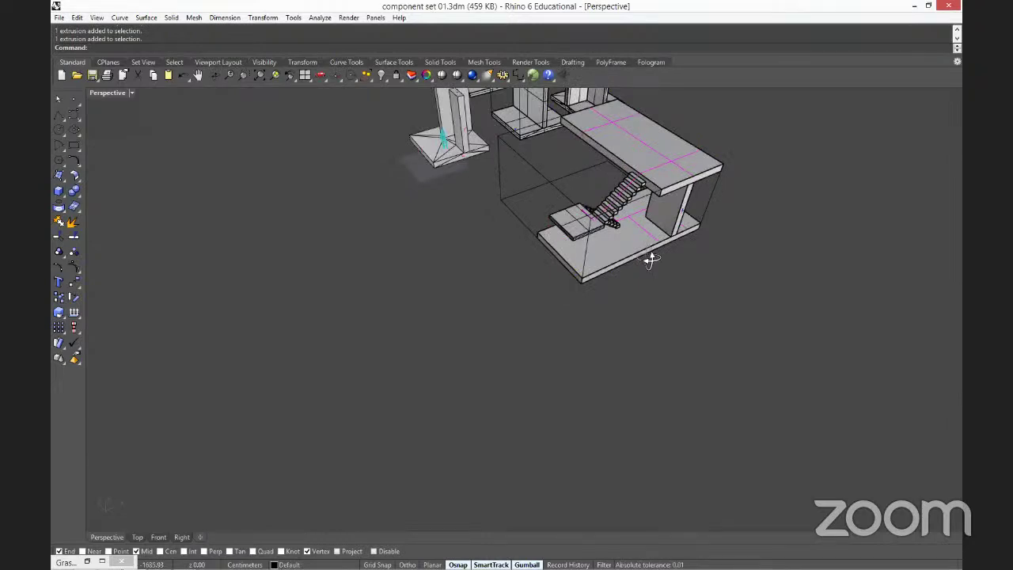
# Examine the stair component inside its bounding box from several sides, comparing its open and built parts with the human figure.
pyautogui.moveTo(651, 260); pyautogui.dragTo(620, 286, button='right')
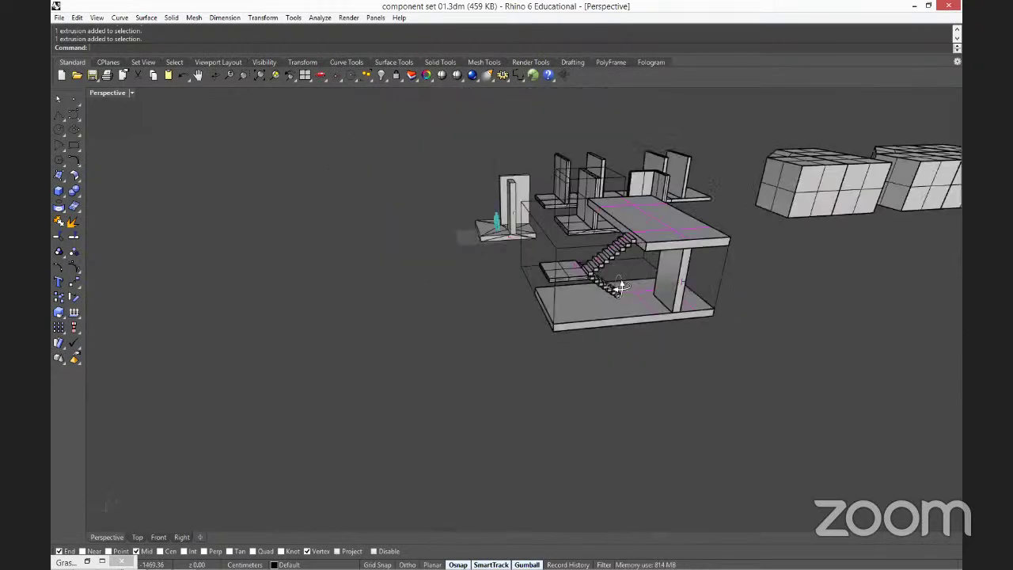
pyautogui.scroll(3, 620, 287)
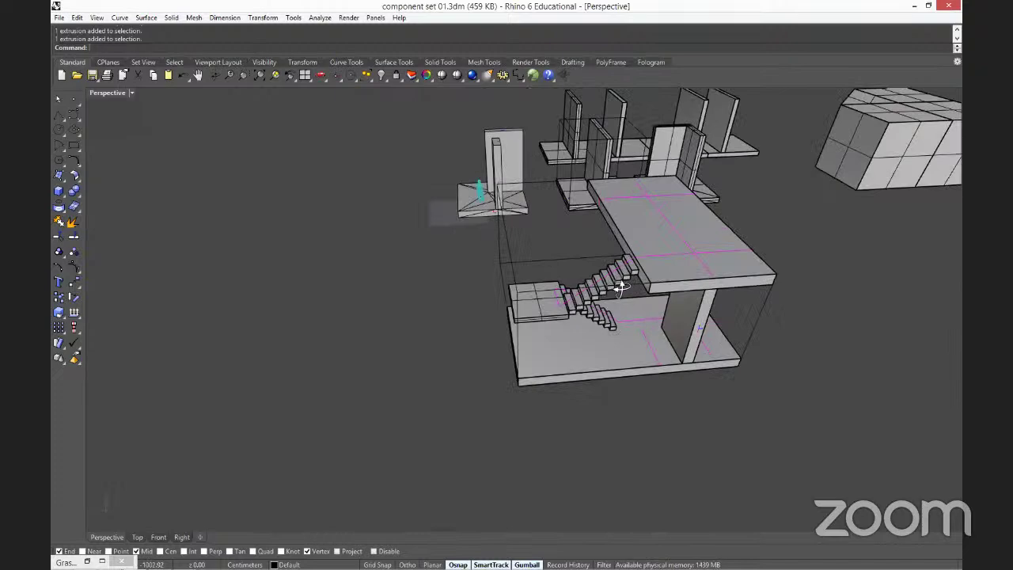
pyautogui.moveTo(620, 287); pyautogui.dragTo(693, 277, button='right')
pyautogui.moveTo(745, 320); pyautogui.dragTo(741, 315, button='right')
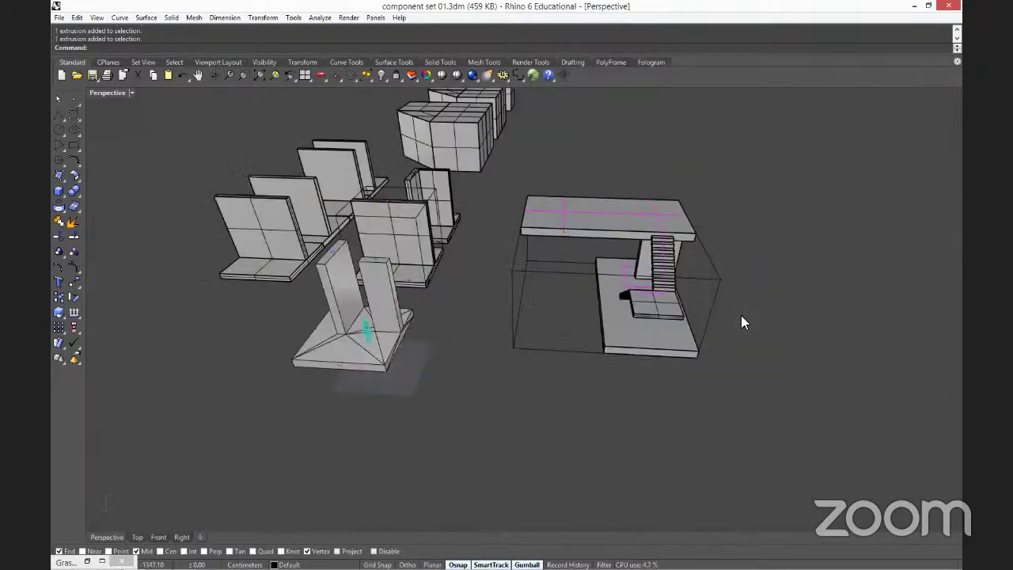
pyautogui.scroll(2, 741, 315)
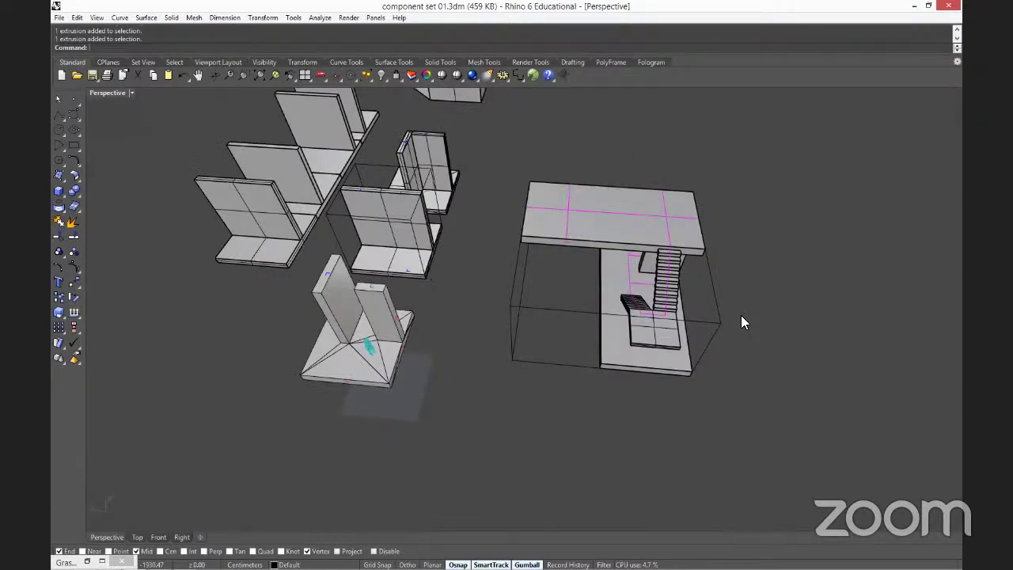
pyautogui.scroll(2, 628, 356)
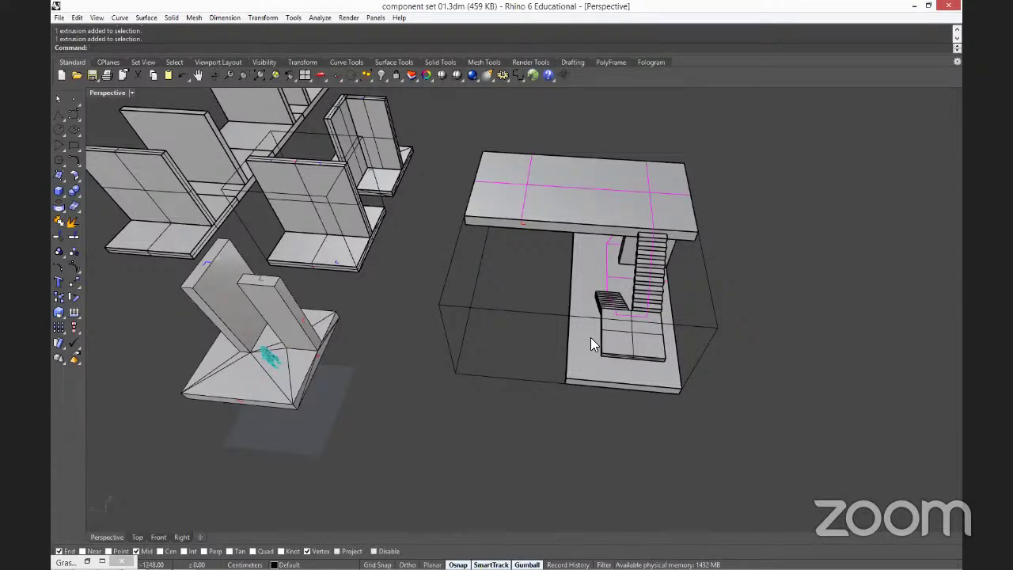
pyautogui.moveTo(653, 315); pyautogui.dragTo(693, 302, button='right')
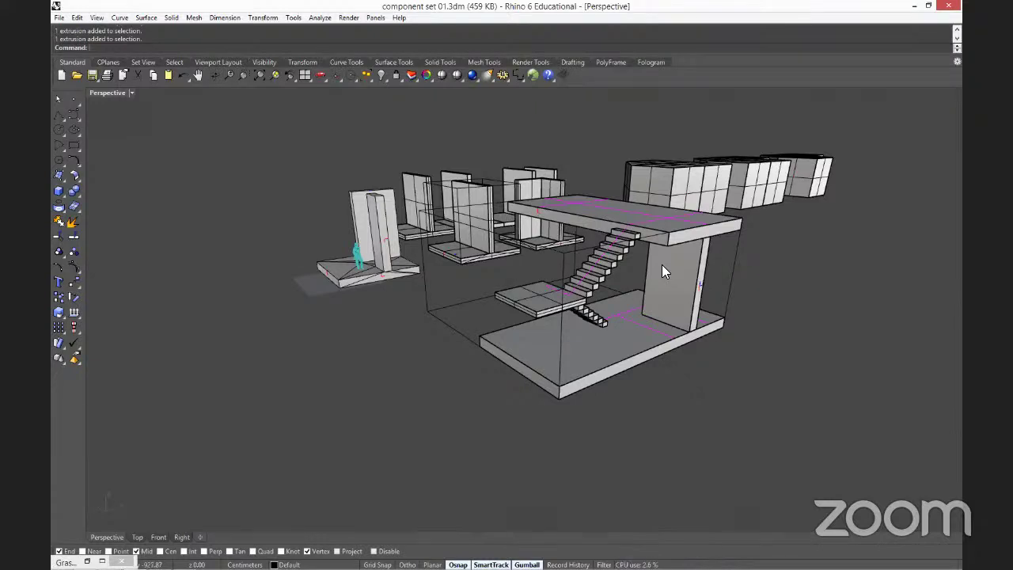
pyautogui.moveTo(663, 270); pyautogui.dragTo(751, 207, button='right')
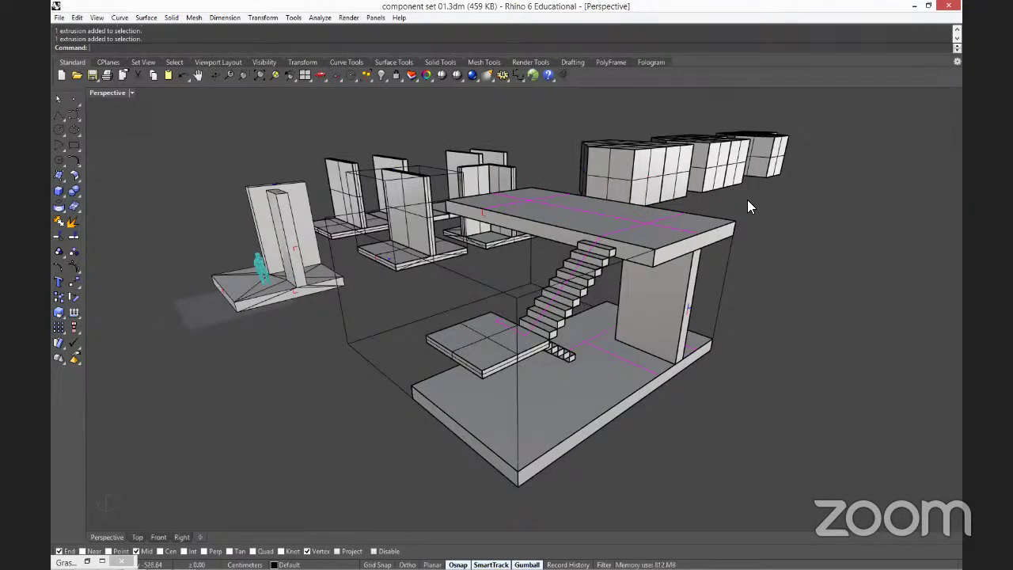
pyautogui.scroll(-2, 747, 200)
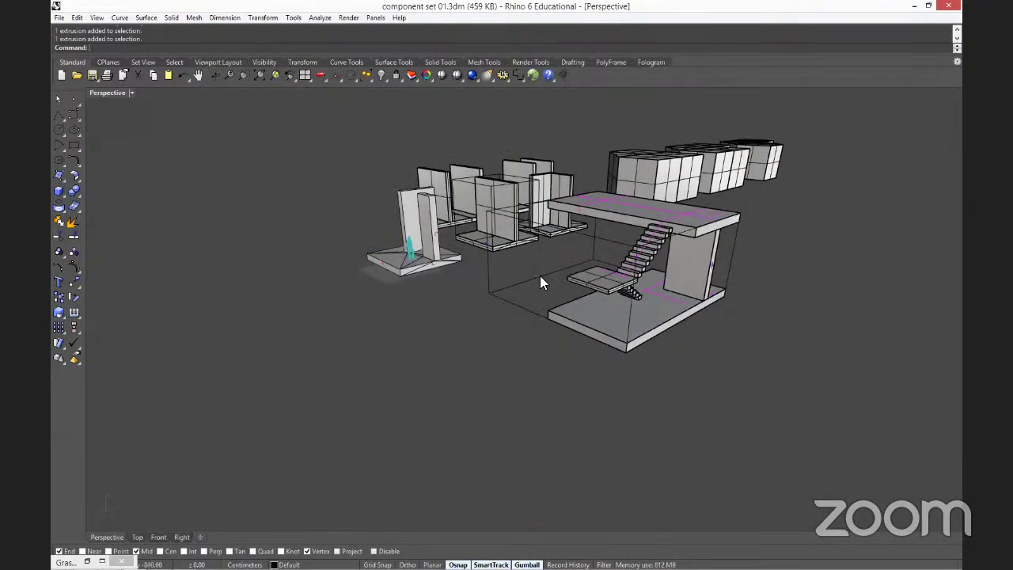
# Inspect the wall positions of the single-wall, corner-wall and row components from above and up close.
pyautogui.moveTo(540, 275); pyautogui.dragTo(610, 343, button='right')
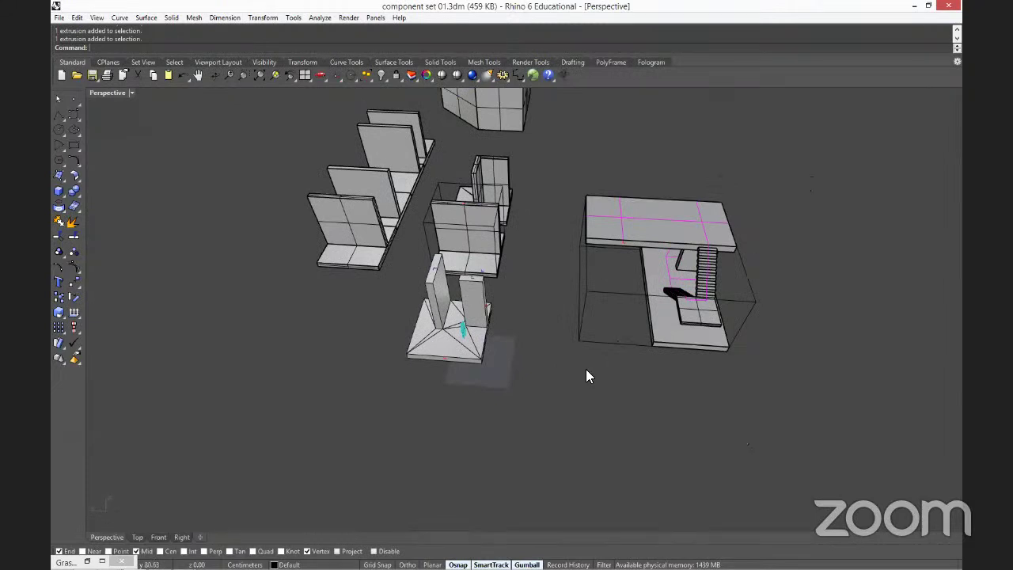
pyautogui.scroll(3, 586, 375)
pyautogui.scroll(1, 618, 263)
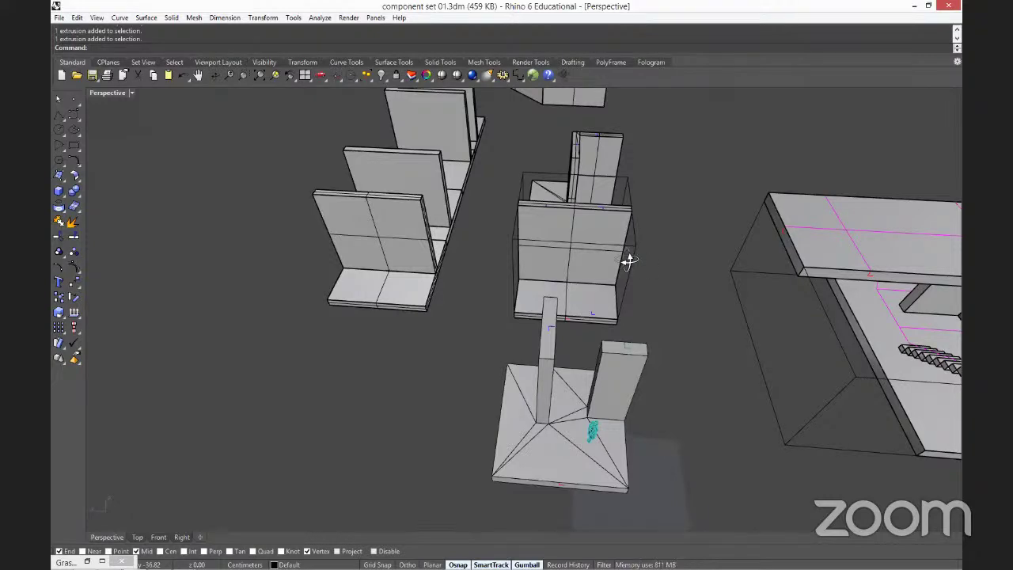
pyautogui.moveTo(628, 261); pyautogui.dragTo(415, 247, button='right')
pyautogui.moveTo(671, 292); pyautogui.dragTo(780, 260, button='right')
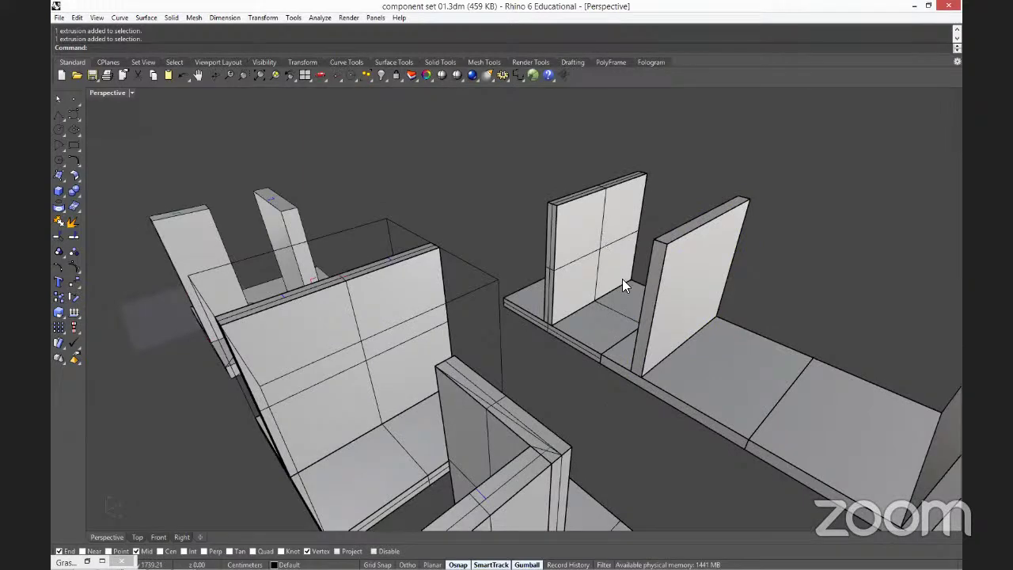
pyautogui.moveTo(622, 278); pyautogui.dragTo(682, 343, button='right')
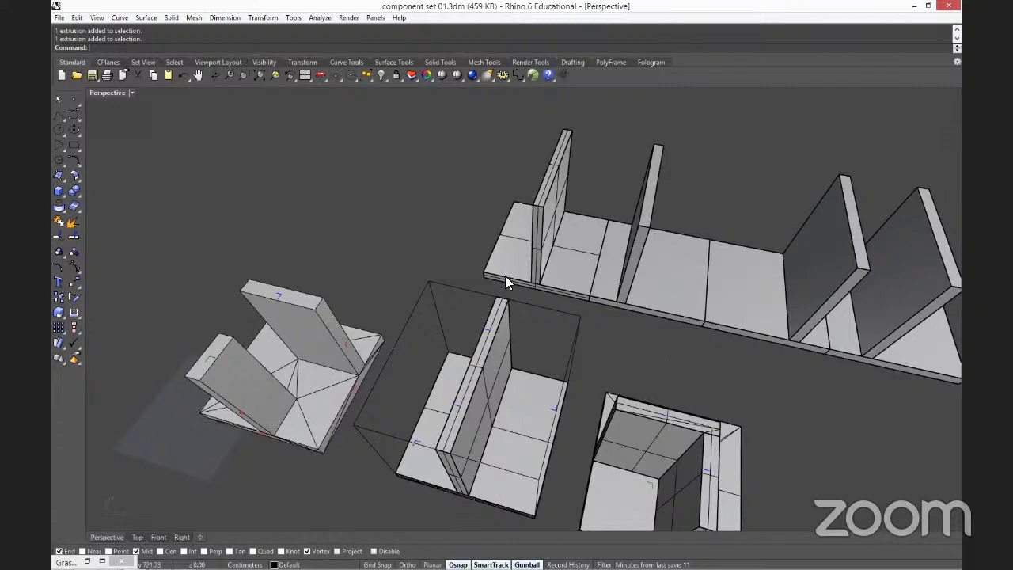
# Move one off-centre wall and its slab out of the row to a clear spot beside it.
pyautogui.moveTo(505, 275); pyautogui.dragTo(531, 253, button='right')
pyautogui.moveTo(481, 334); pyautogui.dragTo(429, 279, button='right')
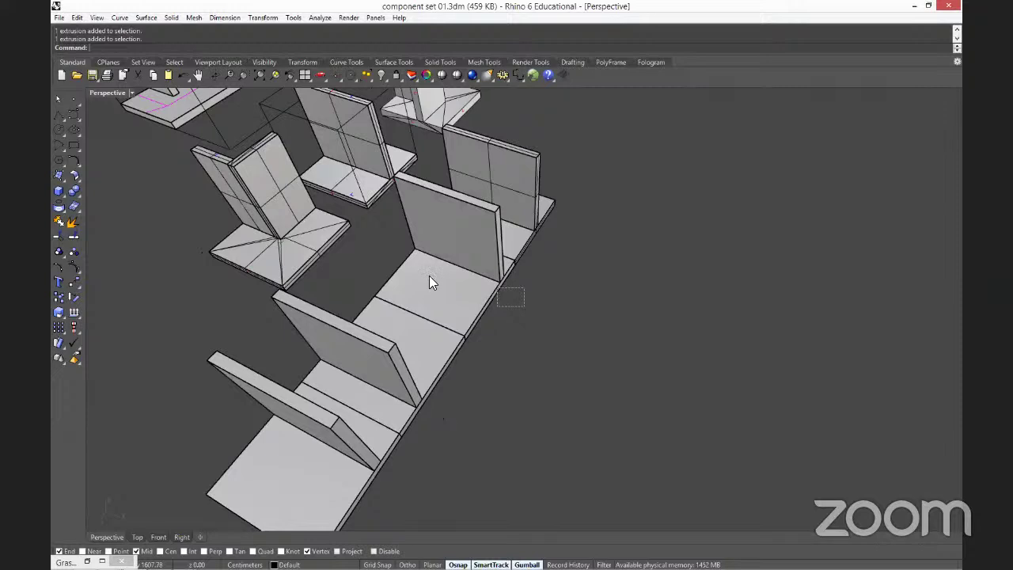
pyautogui.click(429, 282)
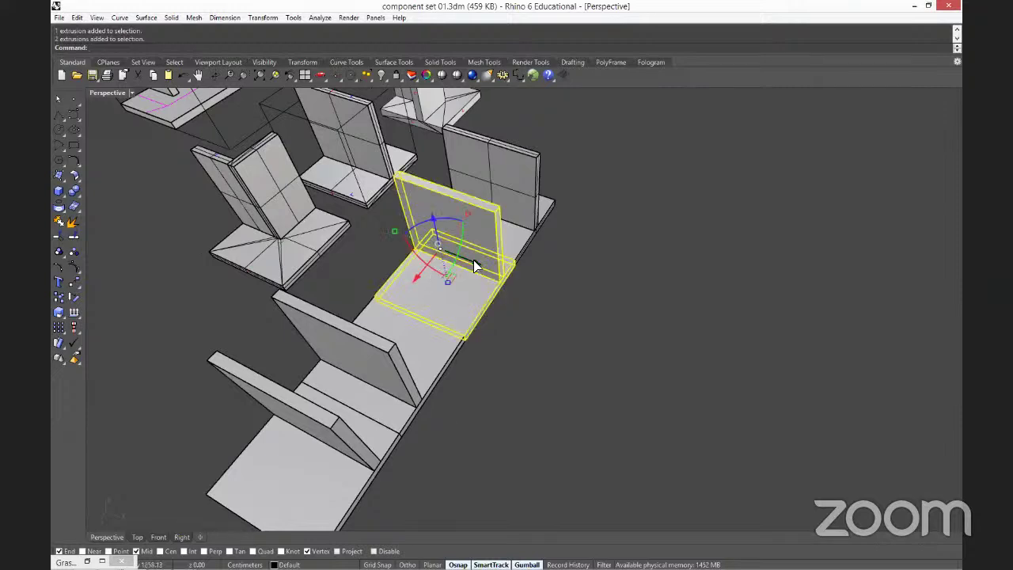
pyautogui.moveTo(475, 266); pyautogui.dragTo(641, 302)
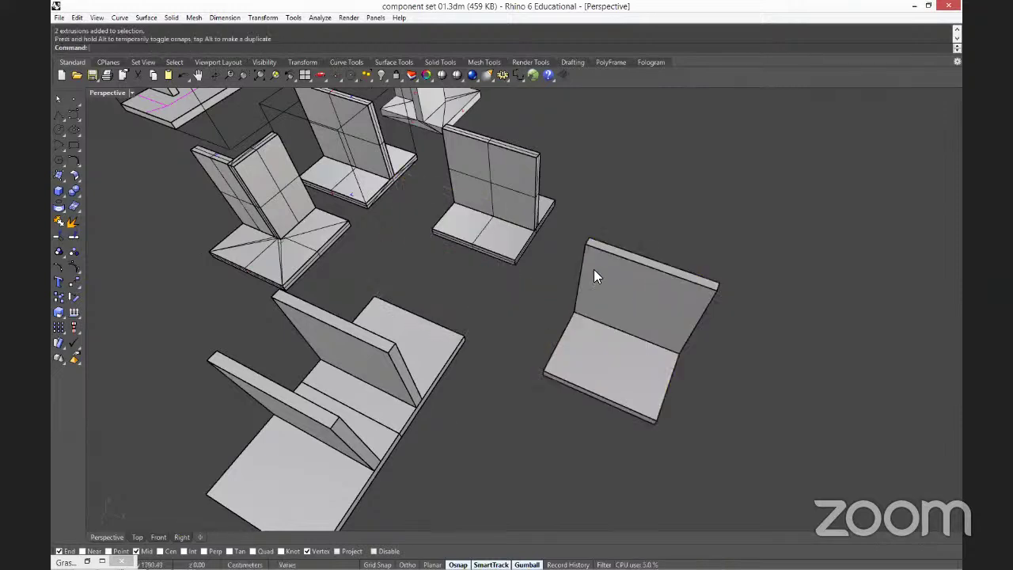
# Join the separated wall and slab into one solid with Boolean Union.
pyautogui.moveTo(594, 269); pyautogui.dragTo(477, 339, button='right')
pyautogui.scroll(5, 476, 341)
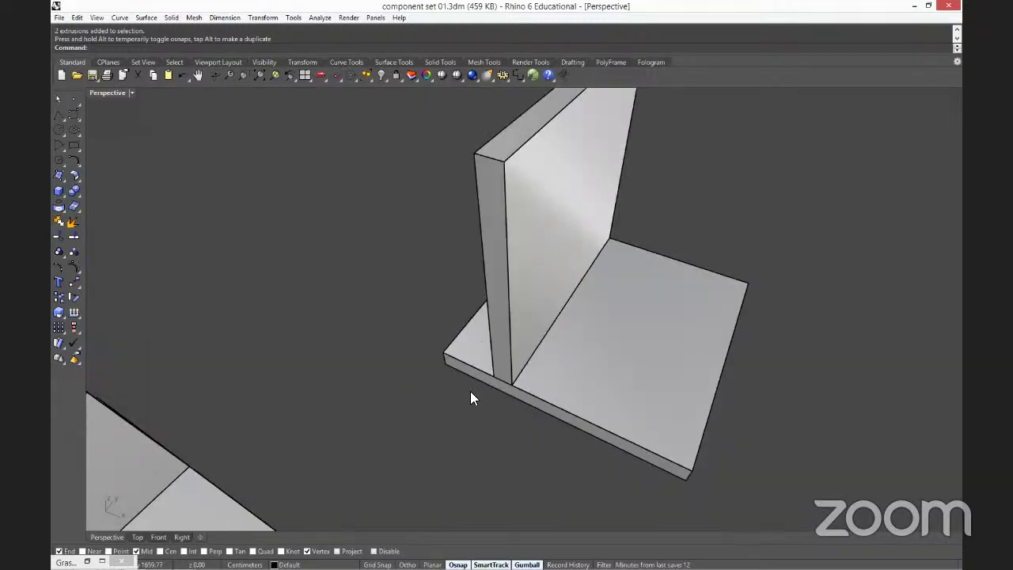
pyautogui.moveTo(538, 440); pyautogui.dragTo(442, 360)
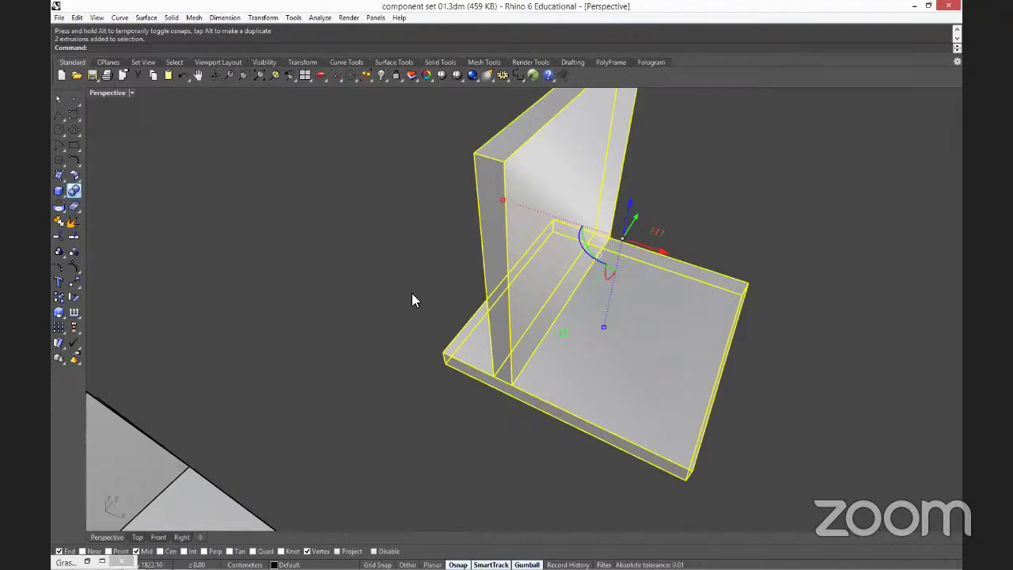
pyautogui.moveTo(411, 293); pyautogui.dragTo(388, 305, button='right')
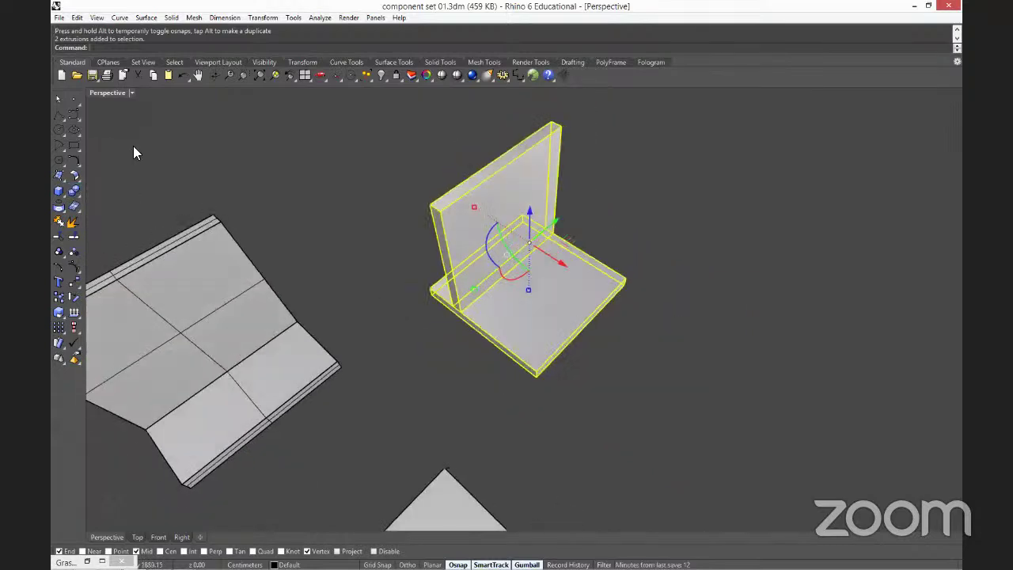
pyautogui.click(74, 191)
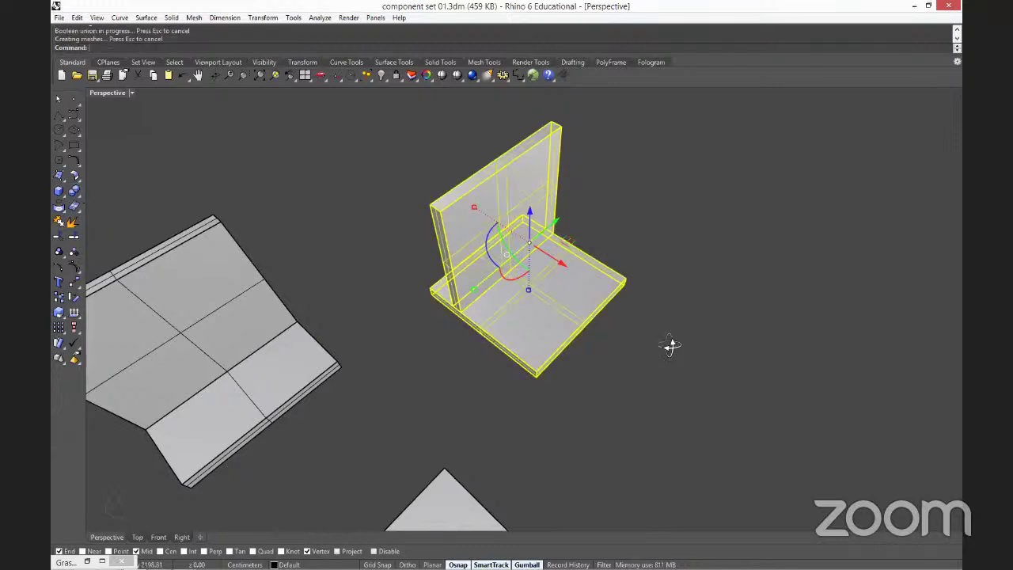
# Convert the joined wall-and-slab solid into a polygon mesh, previewing it at the fewest-polygons setting.
pyautogui.press('Left')
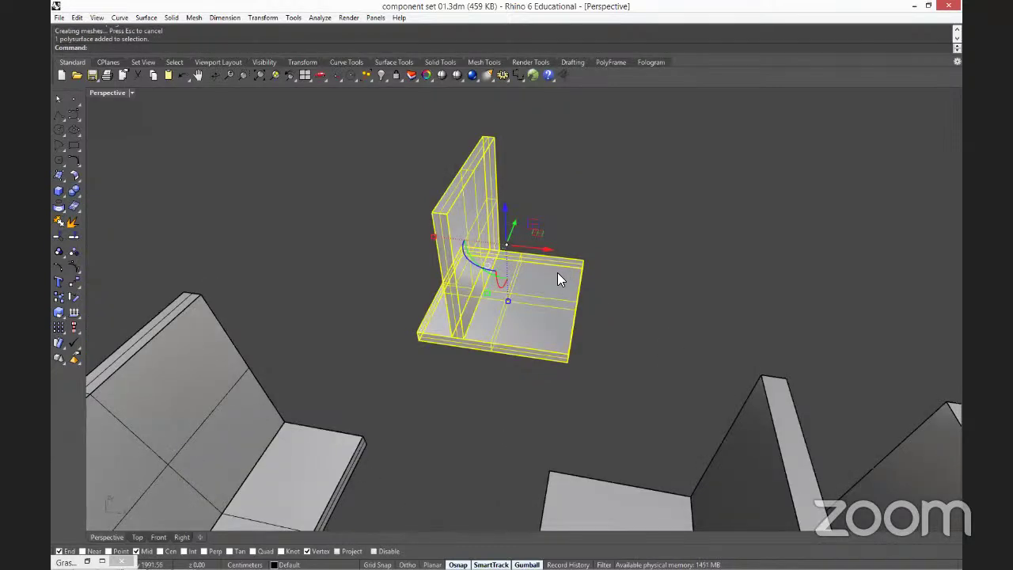
pyautogui.press('Left')
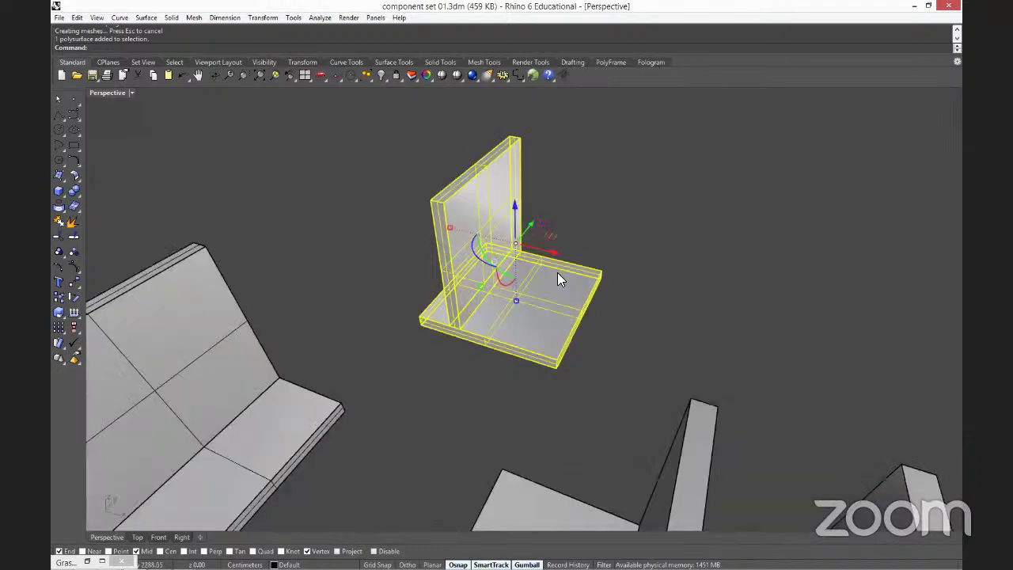
pyautogui.write('Mesh')
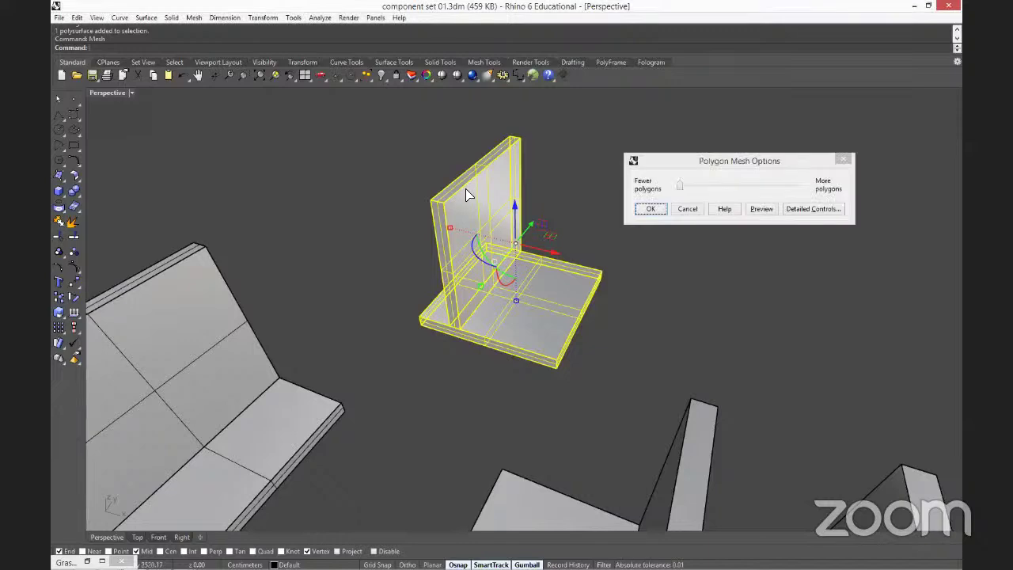
pyautogui.scroll(3, 484, 206)
pyautogui.scroll(-1, 482, 203)
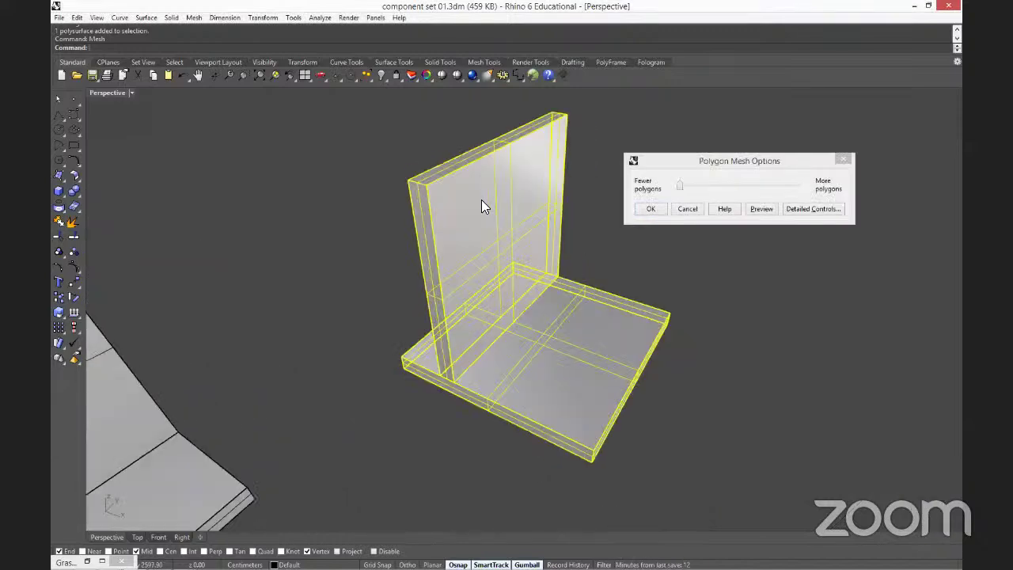
pyautogui.click(691, 186)
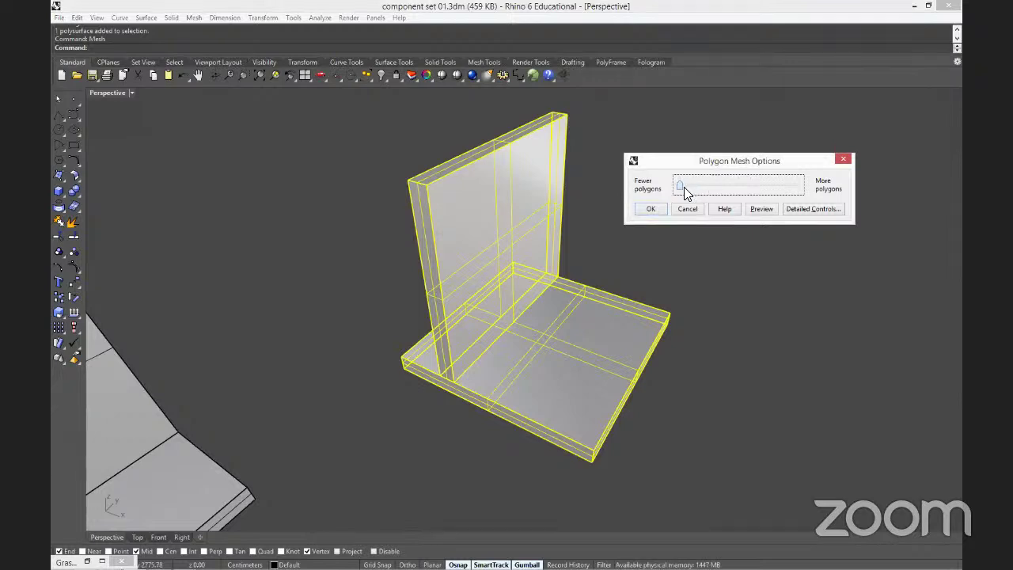
pyautogui.click(757, 212)
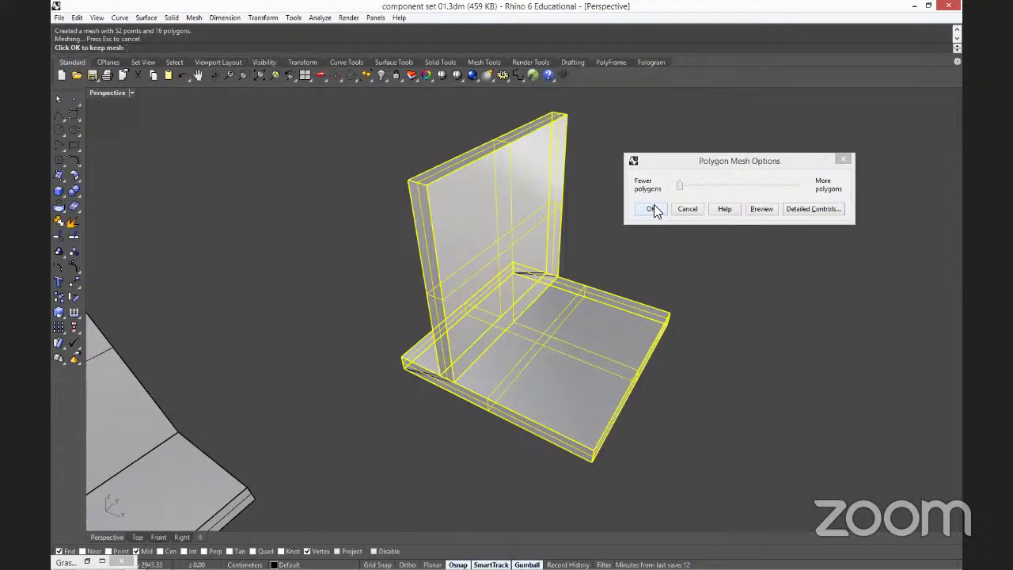
pyautogui.click(651, 208)
pyautogui.press('Escape')
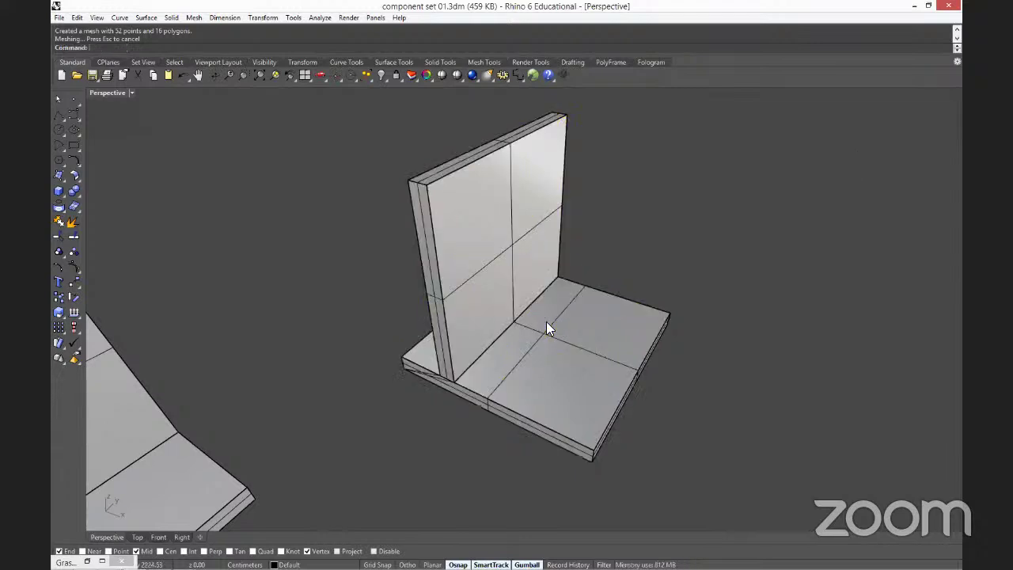
# Move the new mesh along the Y axis, off the original polysurface to a clear spot beside it.
pyautogui.click(505, 412)
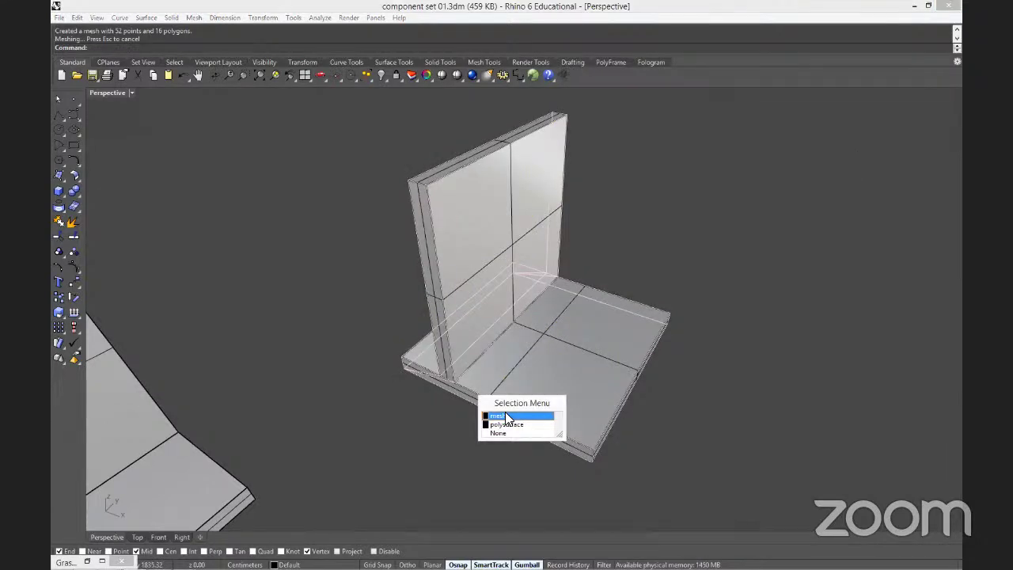
pyautogui.click(505, 414)
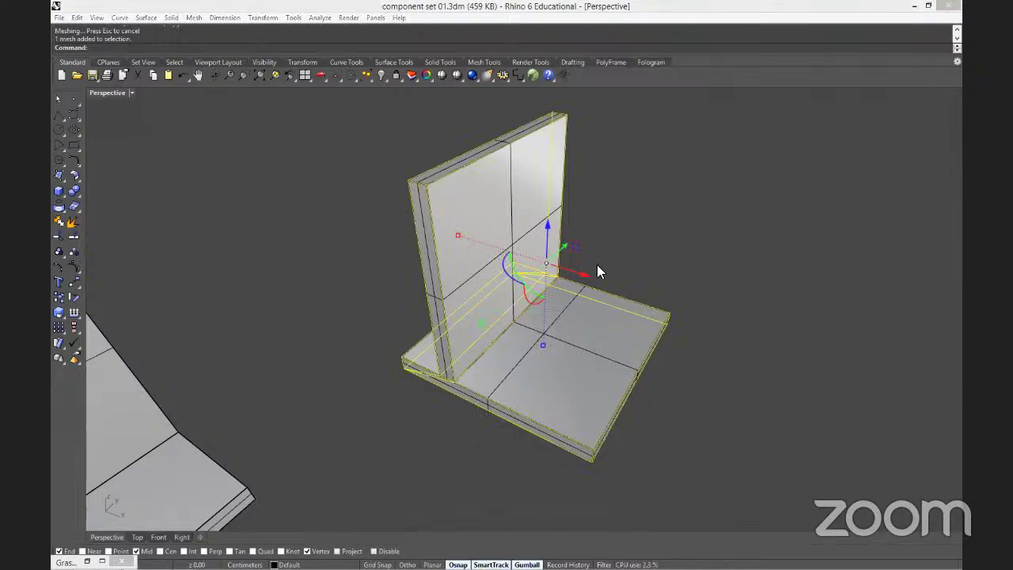
pyautogui.keyDown('alt'); pyautogui.moveTo(564, 247); pyautogui.dragTo(656, 174); pyautogui.keyUp('alt')
pyautogui.moveTo(768, 298); pyautogui.dragTo(529, 309, button='right')
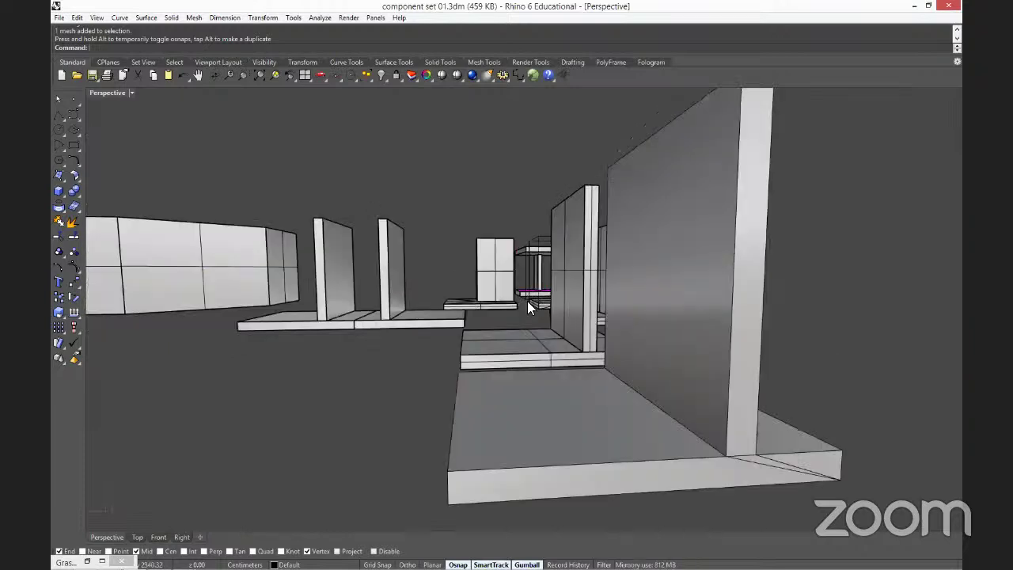
# Read the moved mesh's object description with the What command, checking its geometry and bounding box.
pyautogui.press('Home')
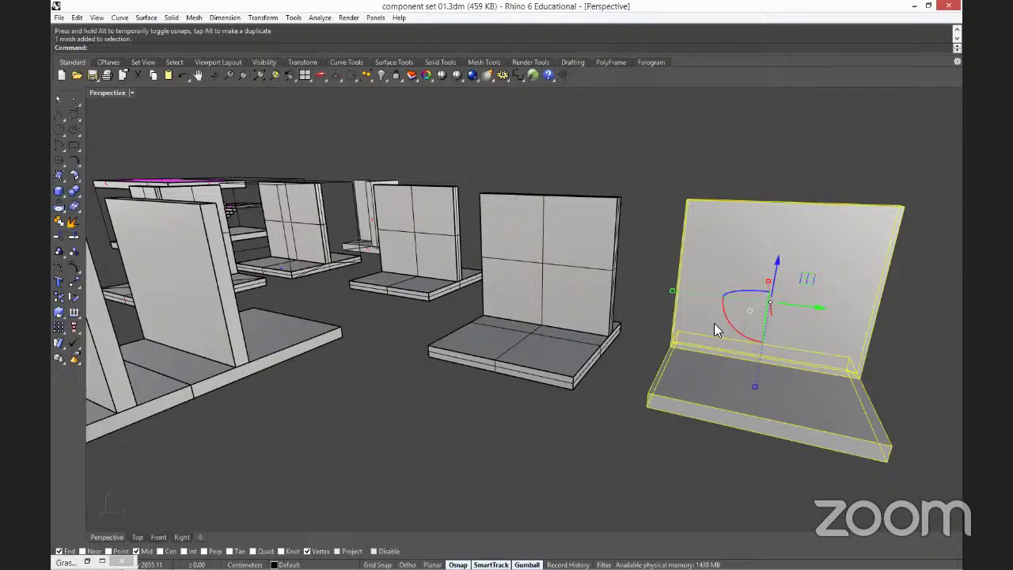
pyautogui.write('What')
pyautogui.press('Return')
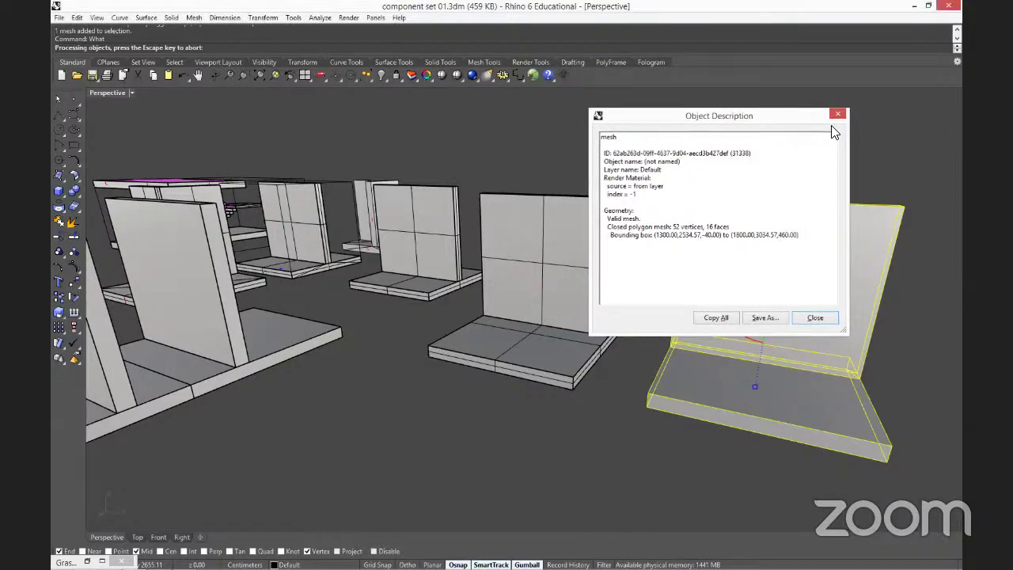
pyautogui.press('Escape')
pyautogui.press('Escape')
# Delete the mesh beside the wall-and-slab polysurface, keeping the polysurface.
pyautogui.moveTo(668, 195); pyautogui.dragTo(724, 236, button='right')
pyautogui.click(725, 236)
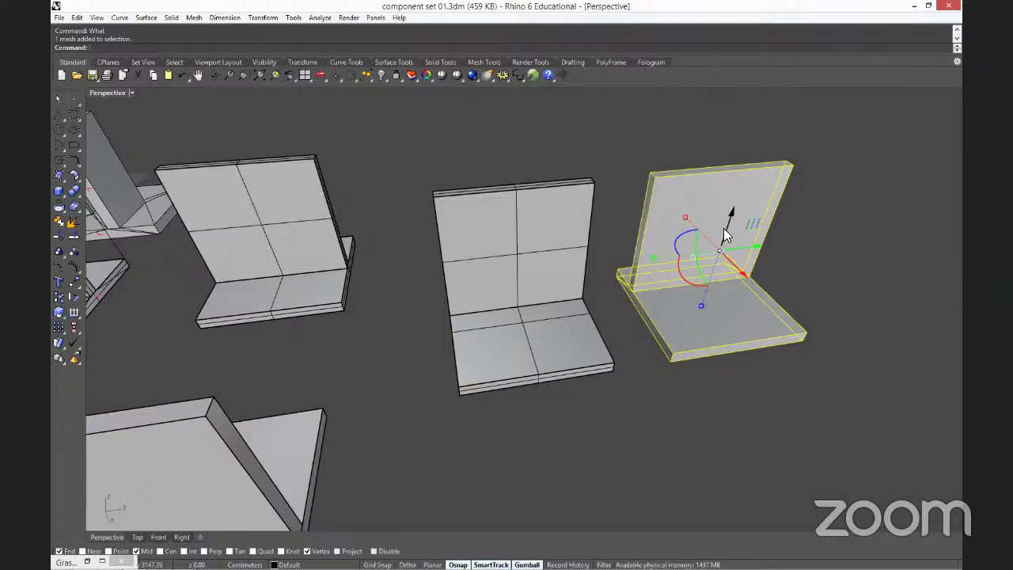
pyautogui.press('Delete')
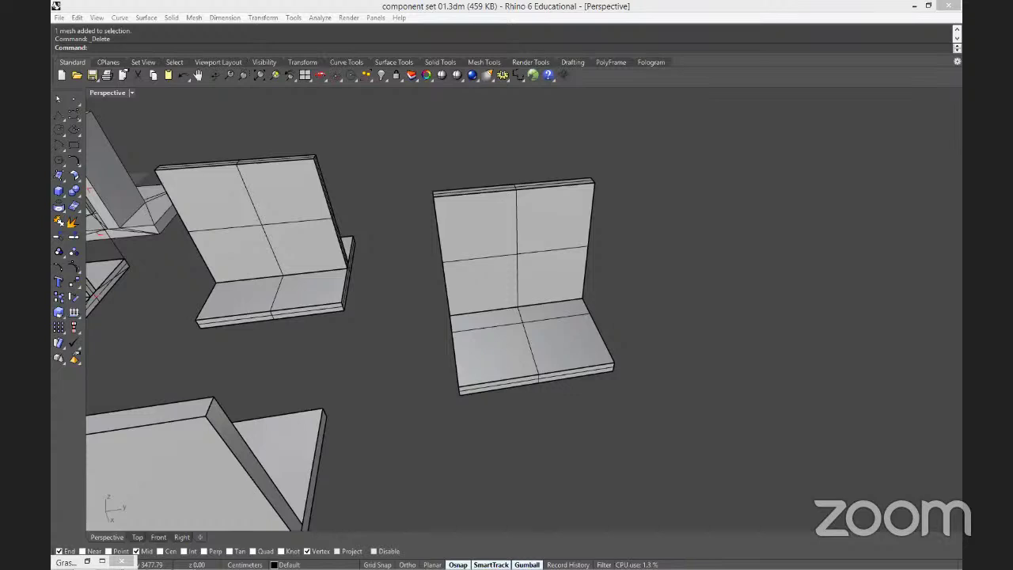
# Open a3 design_gruppo RT.3dm in place of the current model, saving the changes to component set 01.3dm.
pyautogui.moveTo(961, 396); pyautogui.dragTo(771, 395)
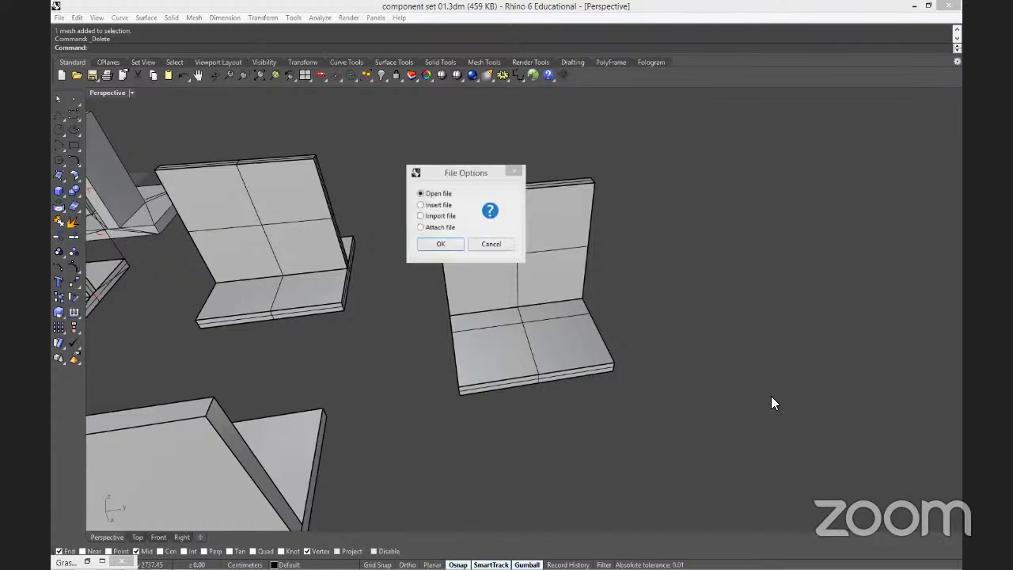
pyautogui.click(441, 243)
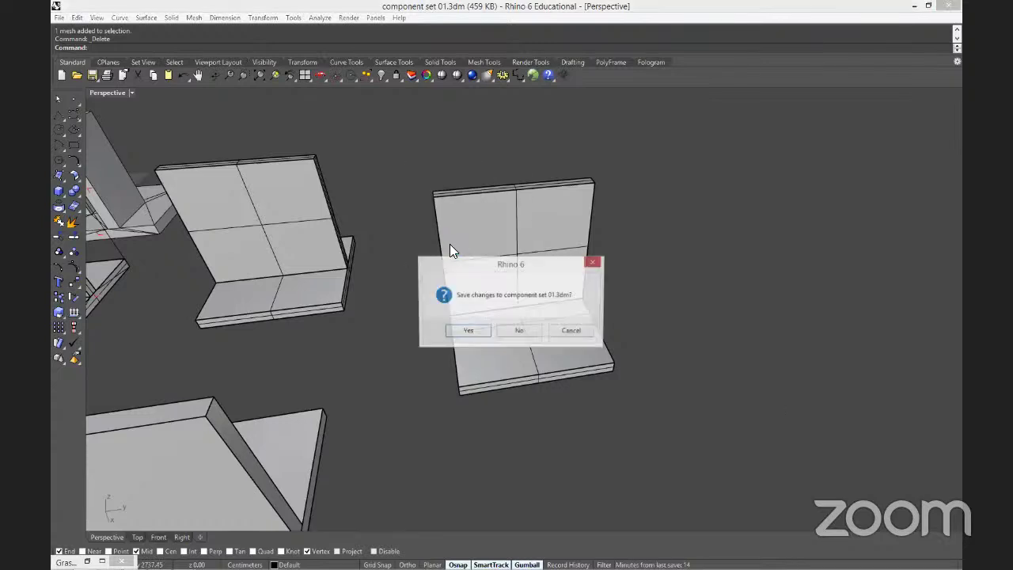
pyautogui.click(456, 334)
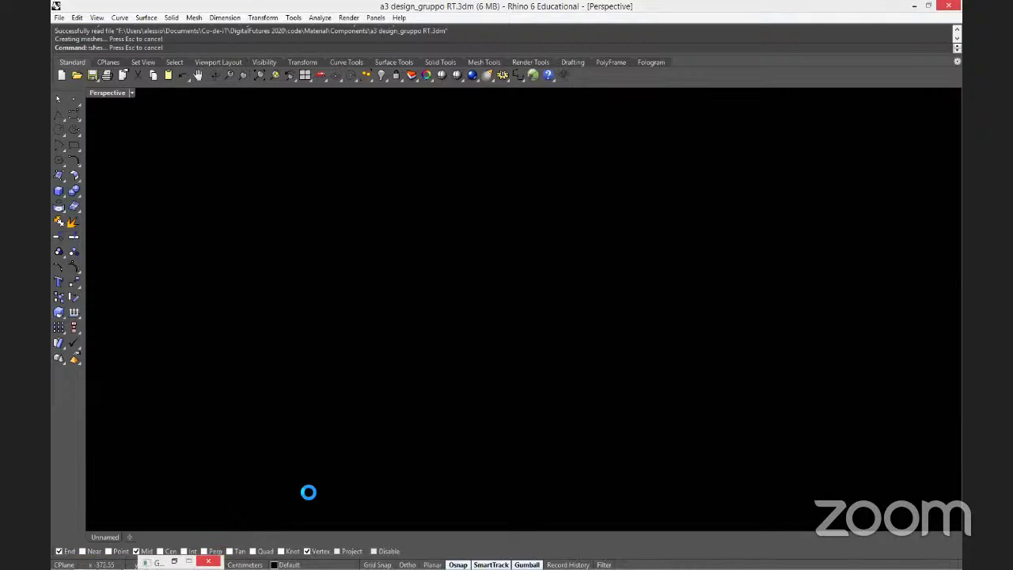
# Open a new File Explorer window.
pyautogui.moveTo(84, 562)
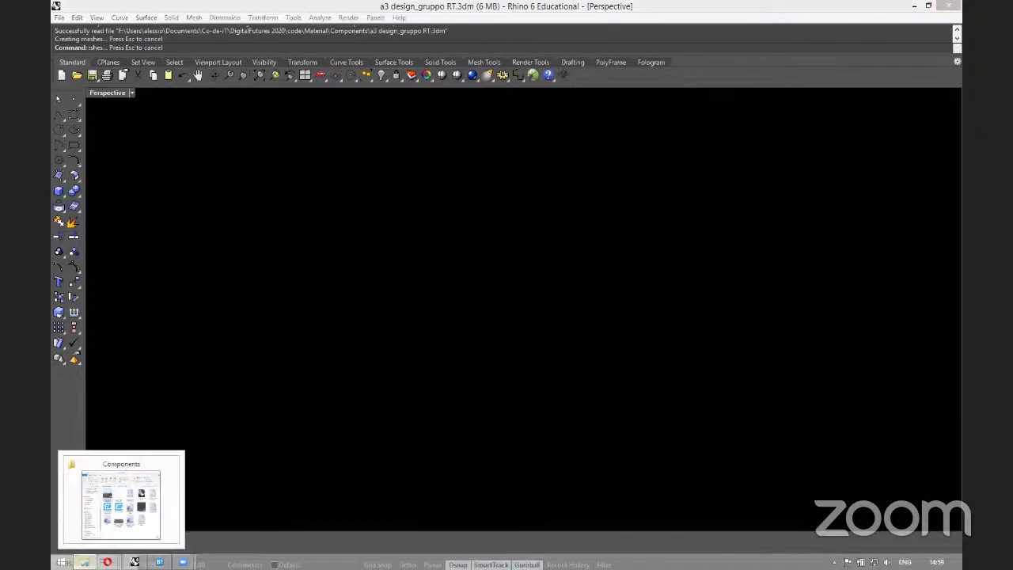
pyautogui.rightClick(109, 504)
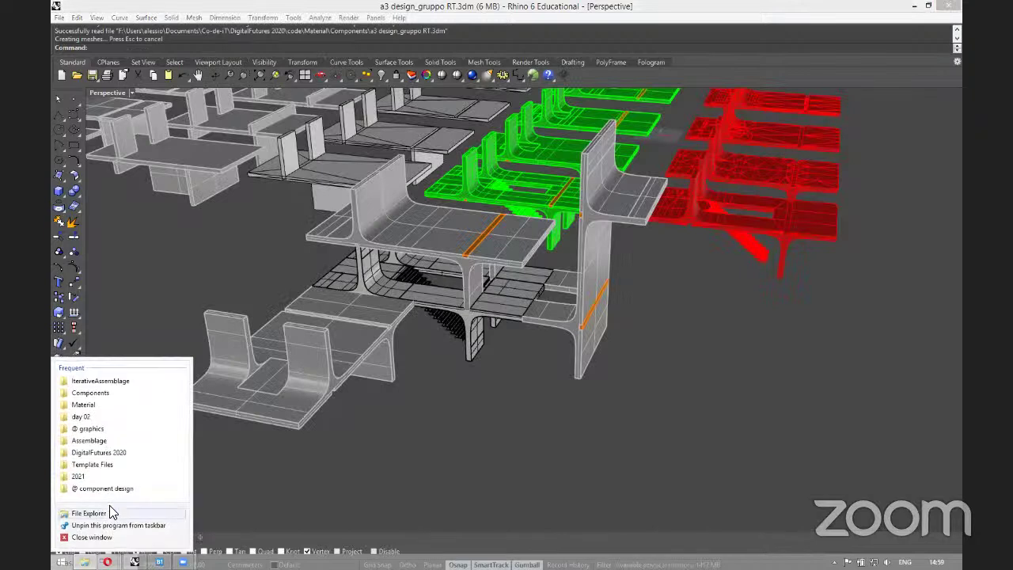
pyautogui.click(109, 512)
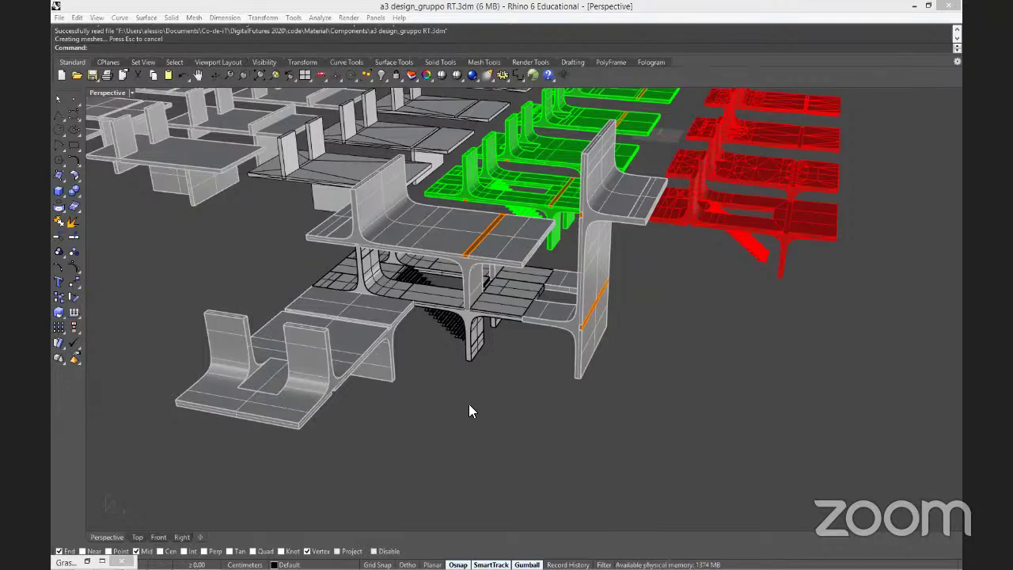
# Select the green single-wall component with the orange strip and frame the view on it.
pyautogui.moveTo(536, 417); pyautogui.dragTo(464, 325, button='right')
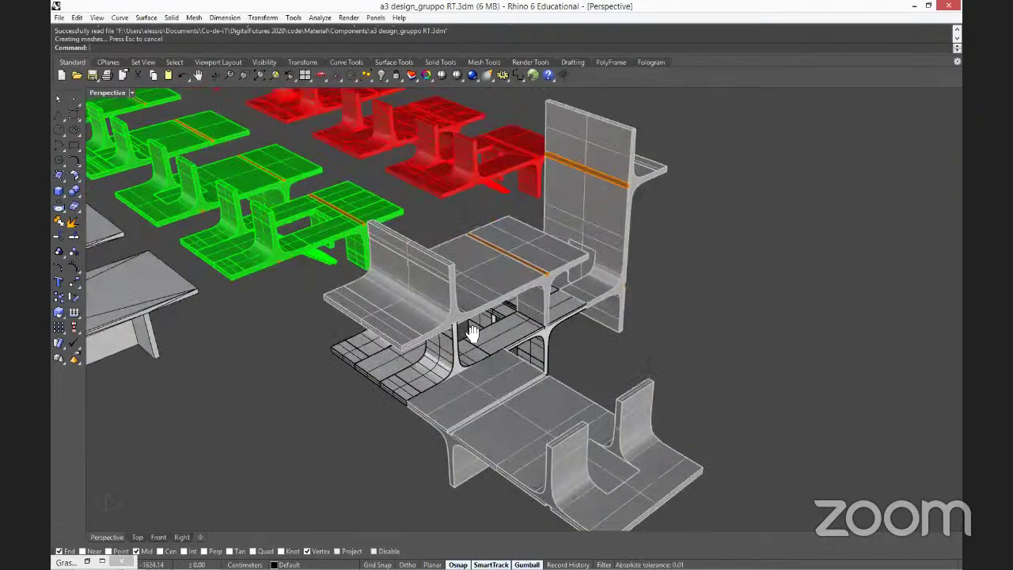
pyautogui.scroll(6, 347, 230)
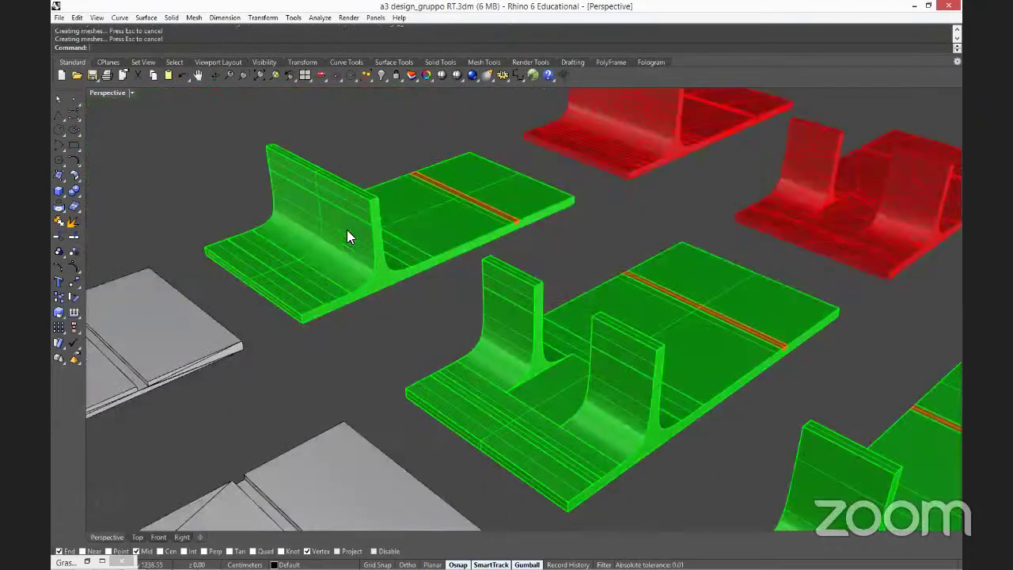
pyautogui.scroll(2, 500, 301)
pyautogui.moveTo(502, 301); pyautogui.dragTo(630, 269, button='right')
pyautogui.click(630, 265)
pyautogui.middleClick(631, 264)
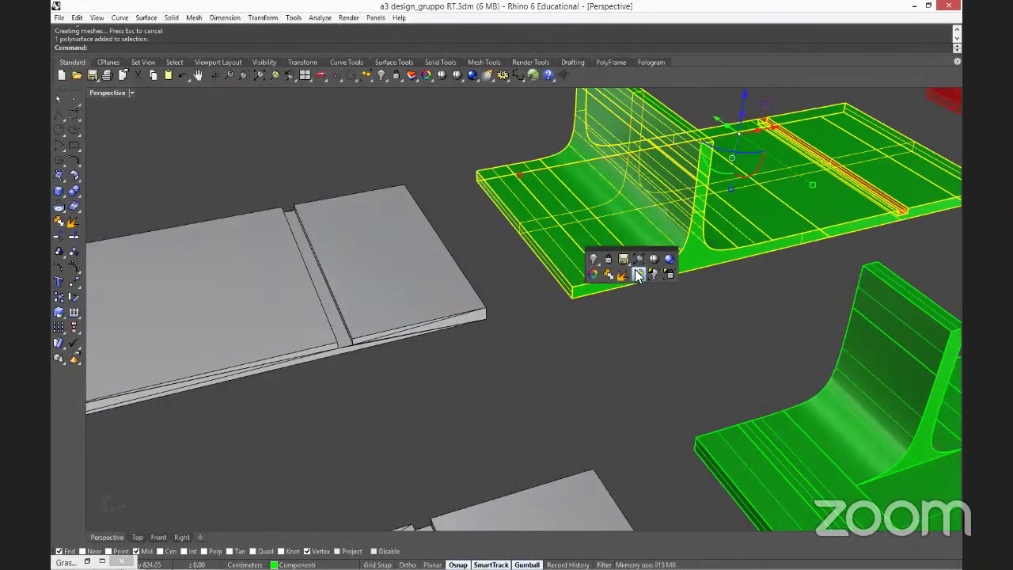
pyautogui.click(639, 275)
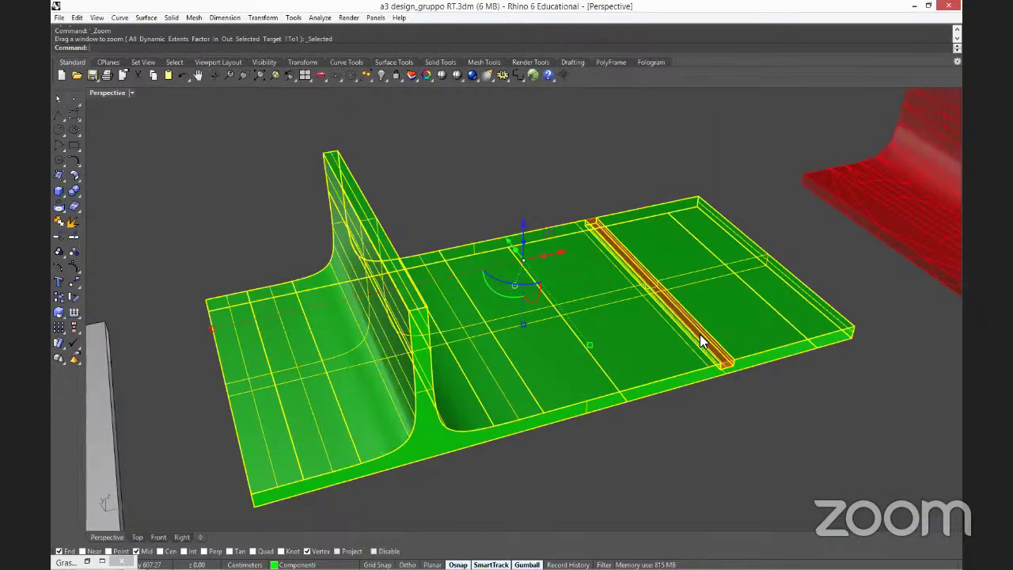
# Hide the orange ornament strip in the single-wall component's slab so that its groove is exposed.
pyautogui.click(704, 392)
pyautogui.click(729, 377)
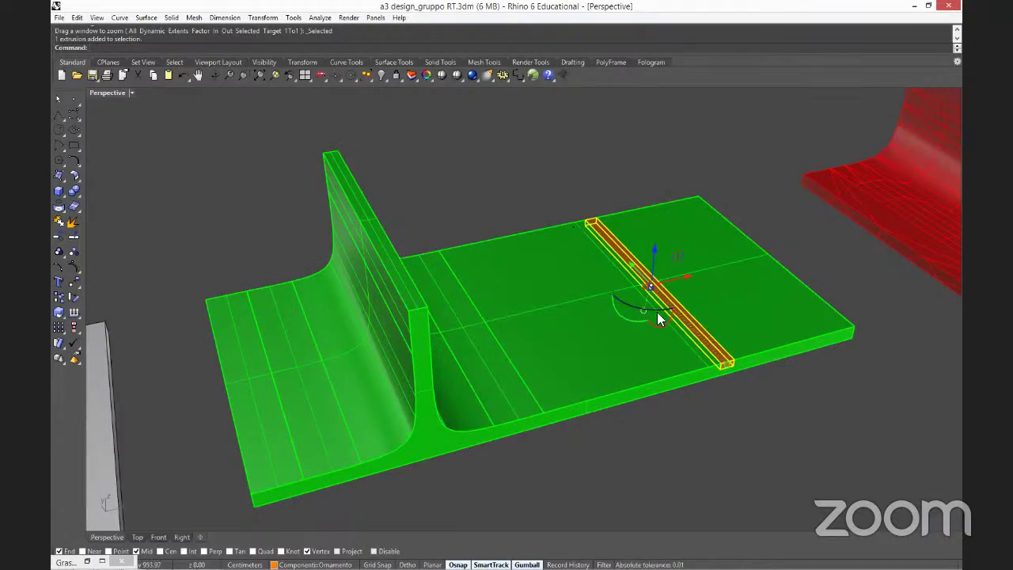
pyautogui.click(716, 385)
pyautogui.click(711, 339)
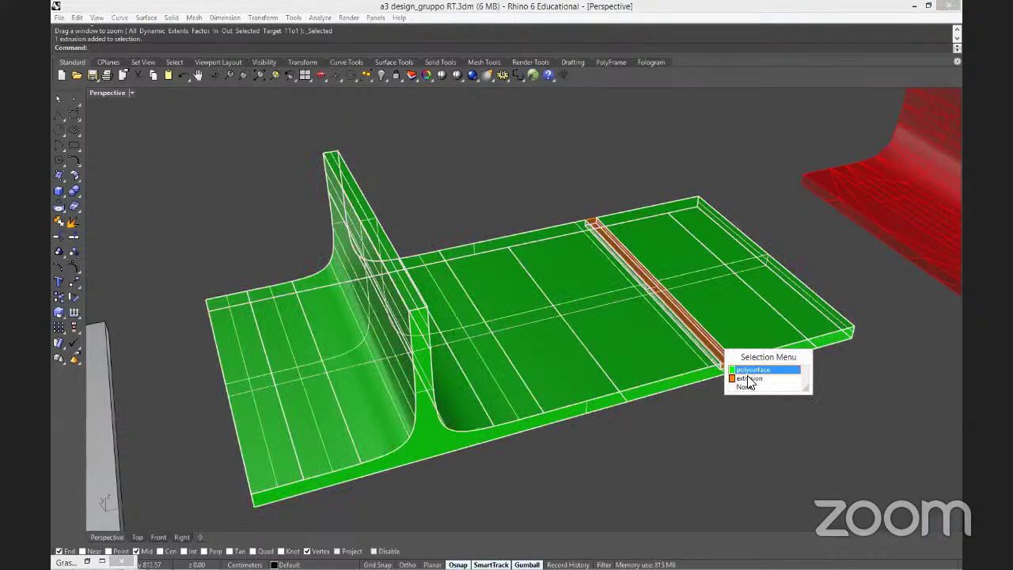
pyautogui.click(686, 405)
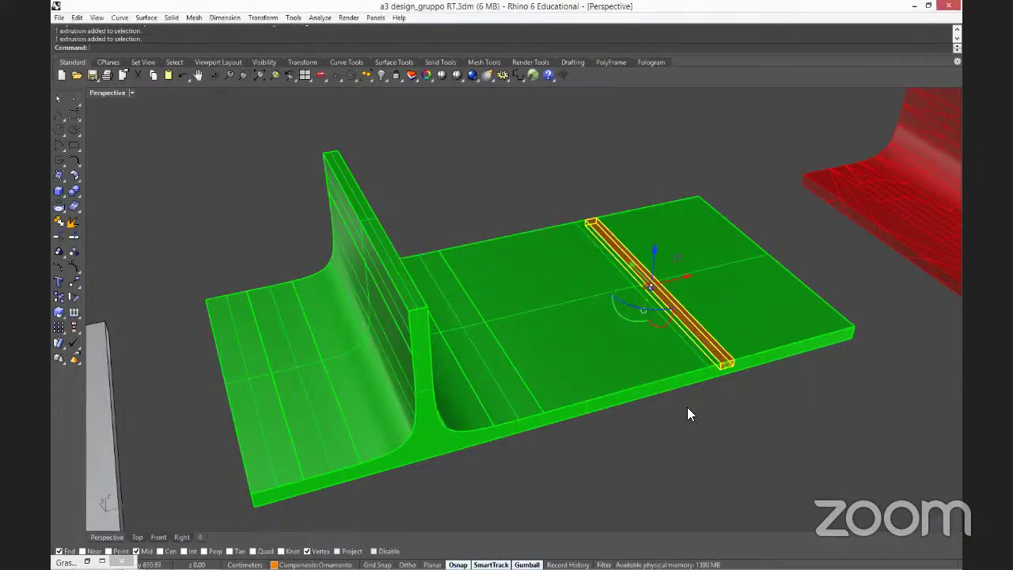
pyautogui.write('Hide')
pyautogui.press('Return')
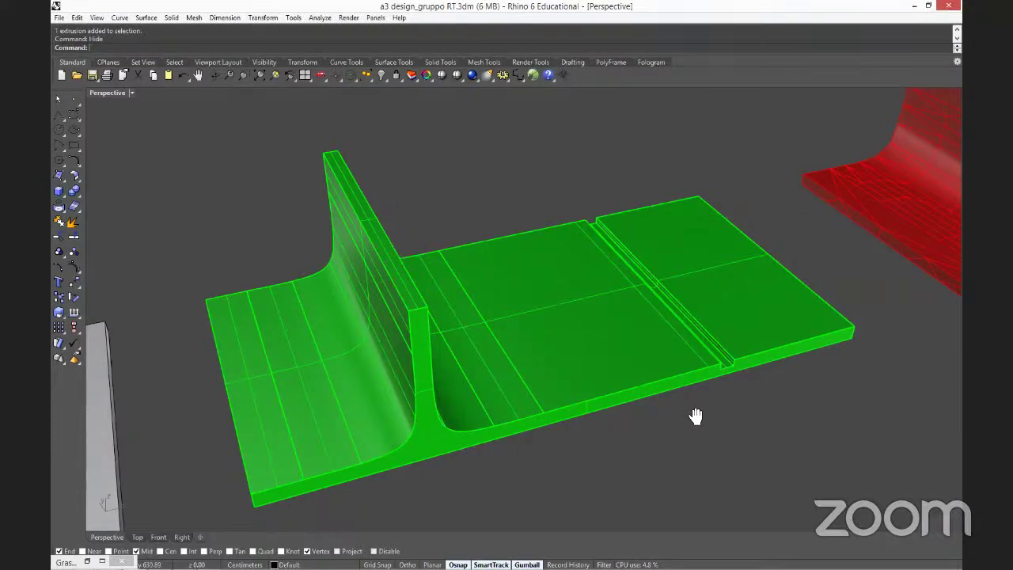
# Make an upside-down copy of the green single-wall component, rotated 180 degrees about the Y axis.
pyautogui.keyDown('shift'); pyautogui.moveTo(695, 416); pyautogui.dragTo(662, 324, button='right'); pyautogui.keyUp('shift')
pyautogui.scroll(-3, 660, 318)
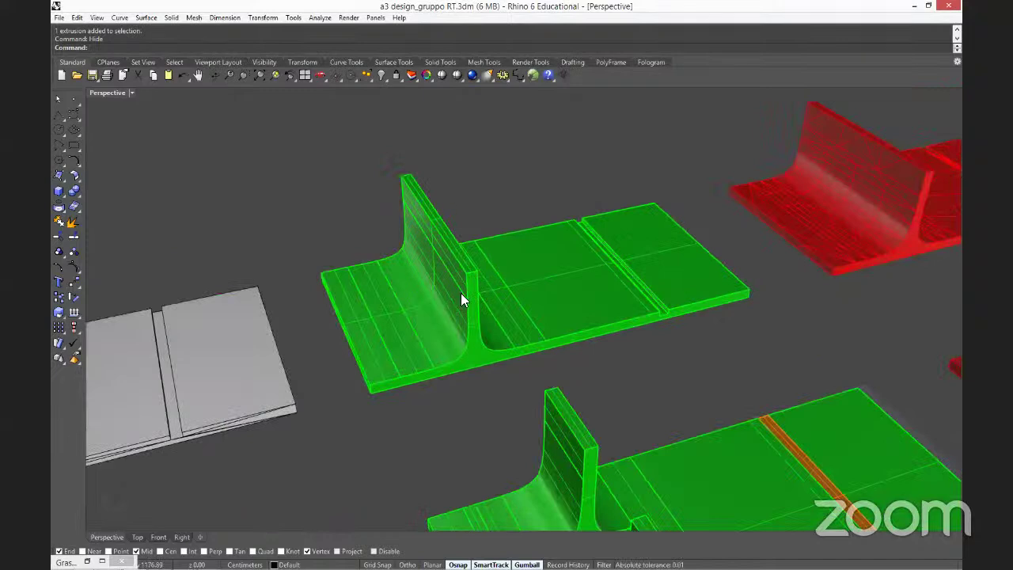
pyautogui.click(534, 271)
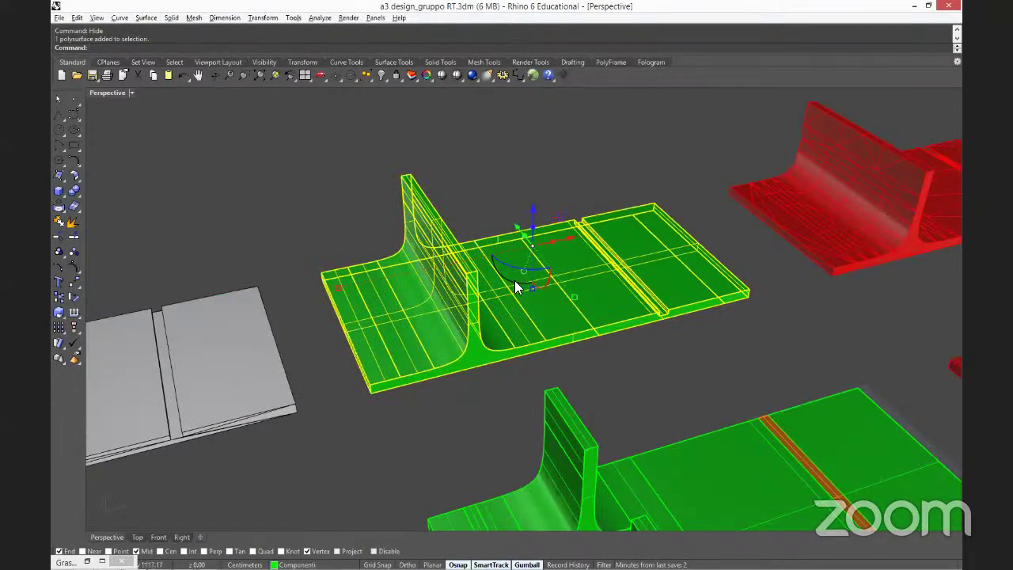
pyautogui.click(518, 283)
pyautogui.write('180')
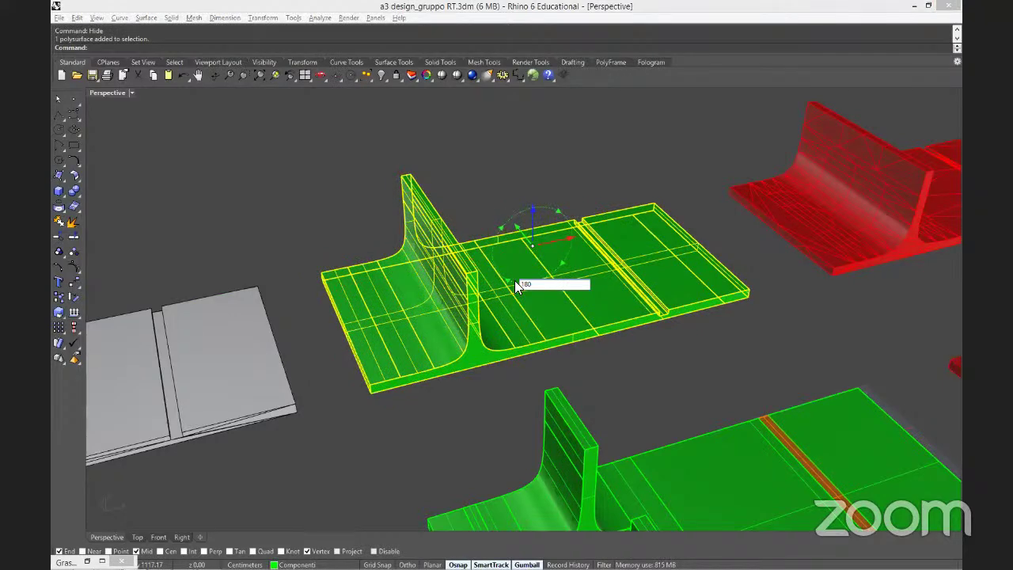
pyautogui.press('Return')
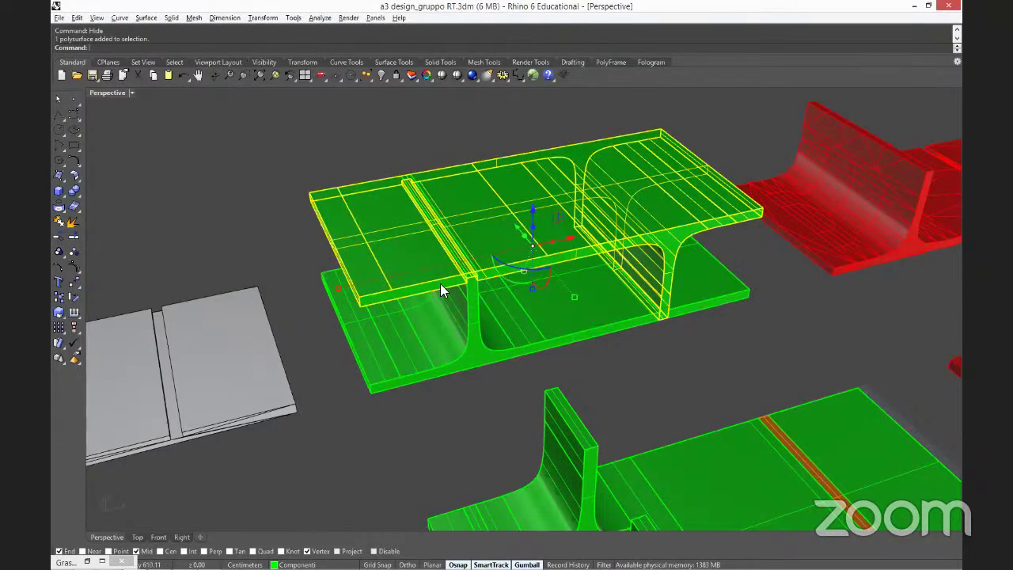
# Examine up close how the lower component's wall top meets the groove in the flipped copy's slab.
pyautogui.scroll(5, 300, 328)
pyautogui.click(437, 315)
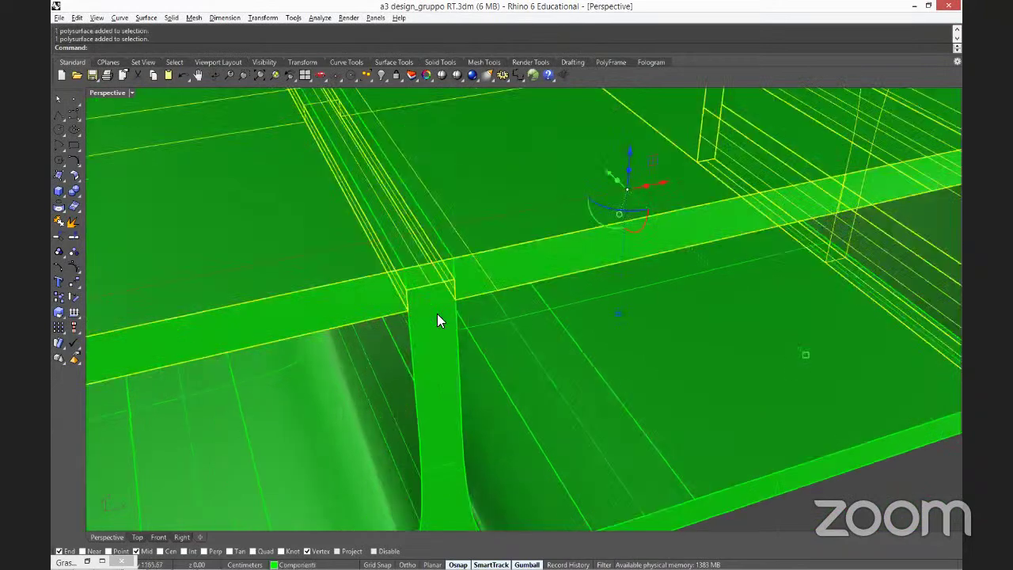
pyautogui.moveTo(437, 313); pyautogui.dragTo(584, 331, button='right')
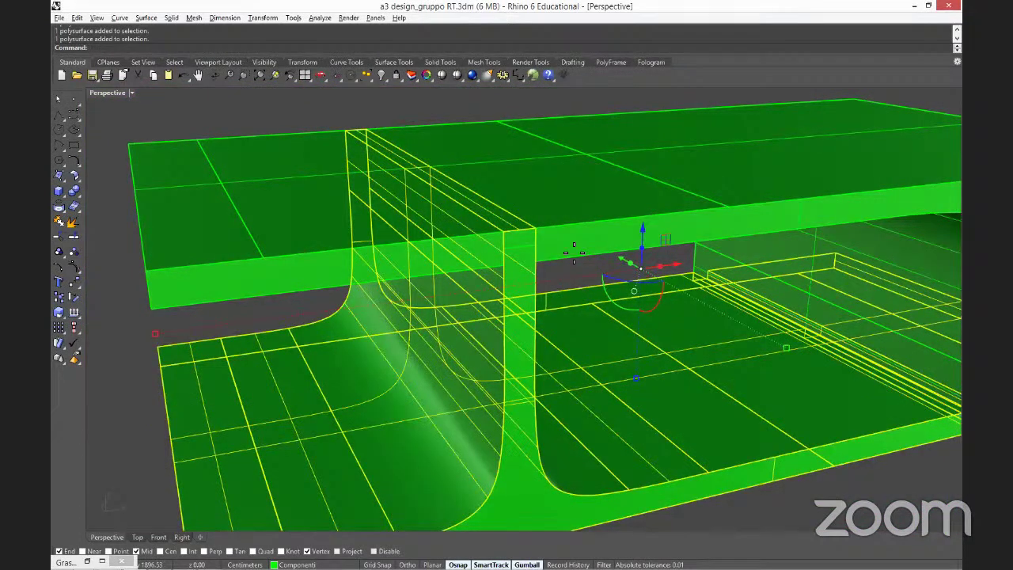
pyautogui.write('M')
pyautogui.press('Return')
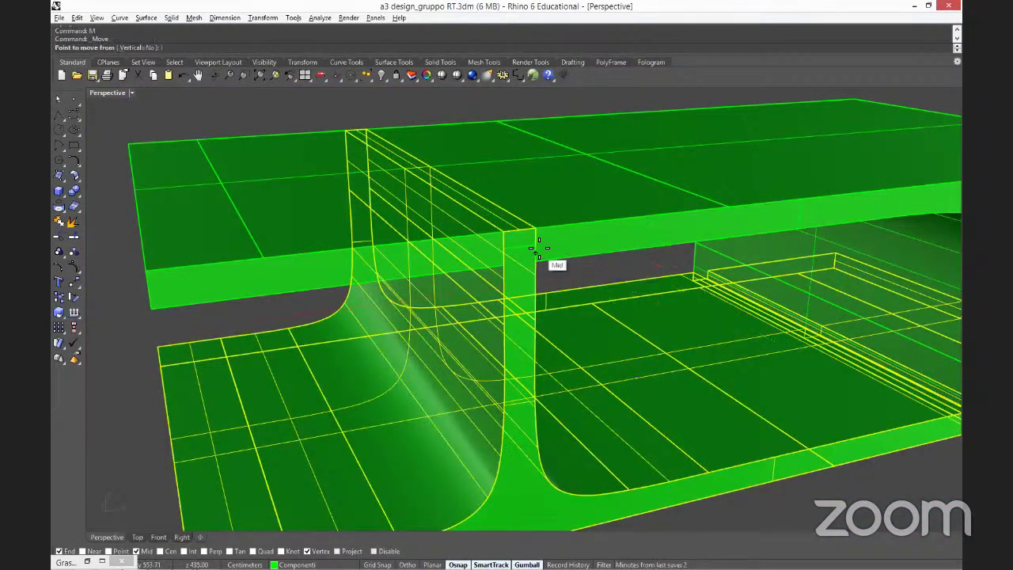
pyautogui.click(539, 257)
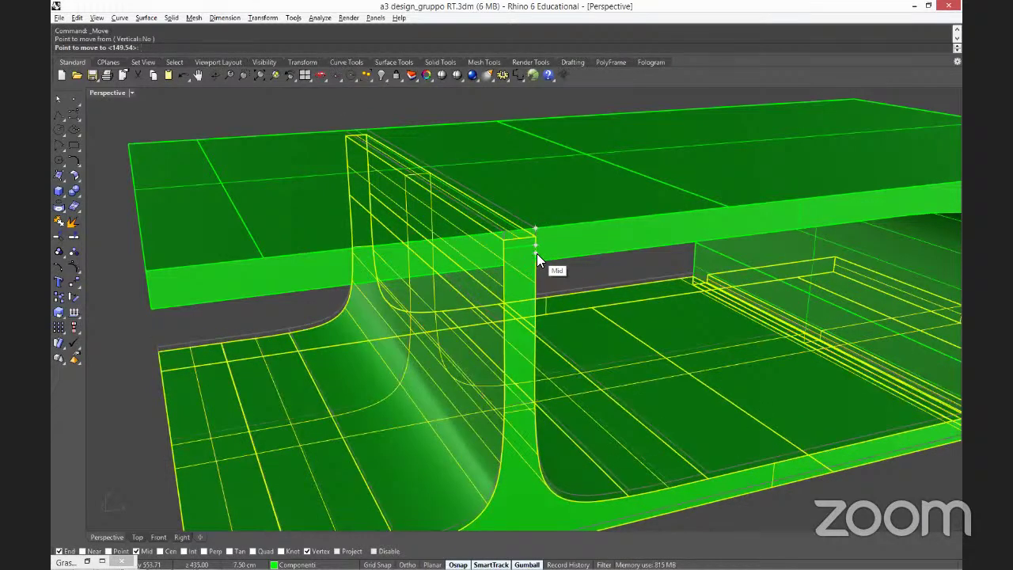
pyautogui.click(537, 254)
# Move the upper green component up 15 cm so its groove corner meets the top corner of the lower component's upright.
pyautogui.scroll(3, 544, 245)
pyautogui.write('m')
pyautogui.press('Return')
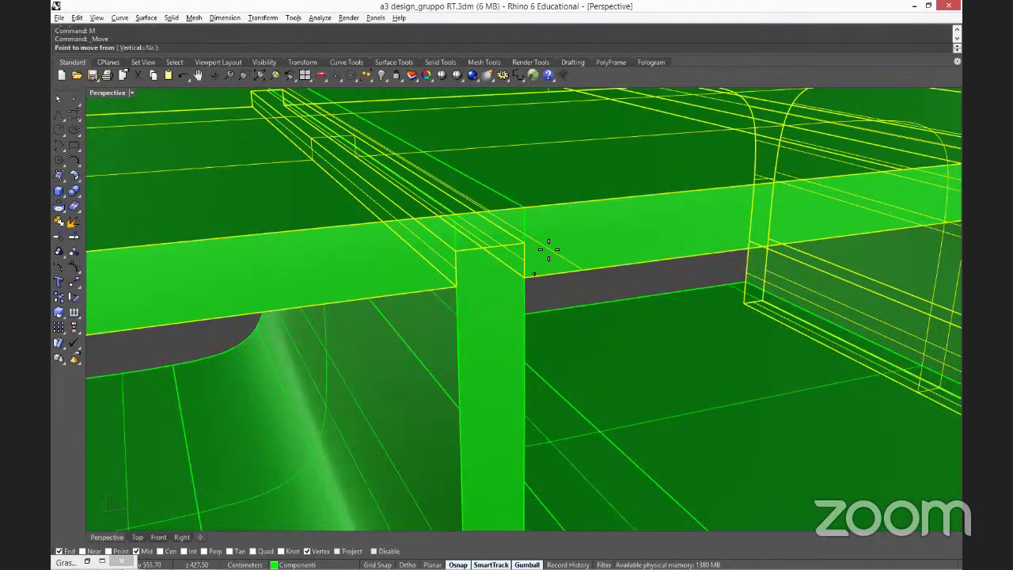
pyautogui.click(531, 215)
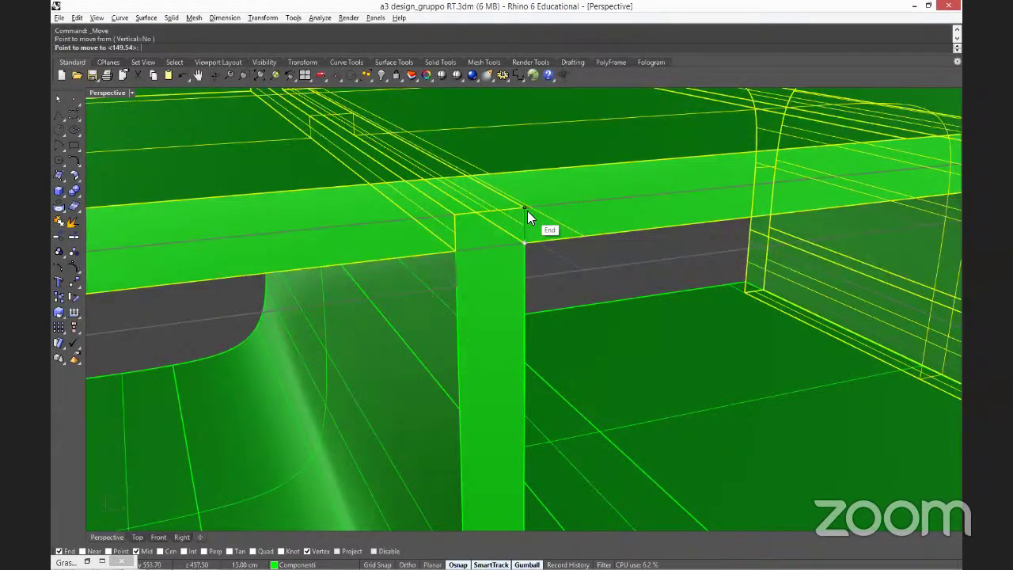
pyautogui.click(527, 211)
pyautogui.press('Escape')
# Examine how the upright and groove interlock between the two stacked green components from several angles.
pyautogui.moveTo(589, 272); pyautogui.dragTo(626, 233, button='right')
pyautogui.moveTo(652, 252); pyautogui.dragTo(649, 248, button='right')
pyautogui.scroll(5, 739, 337)
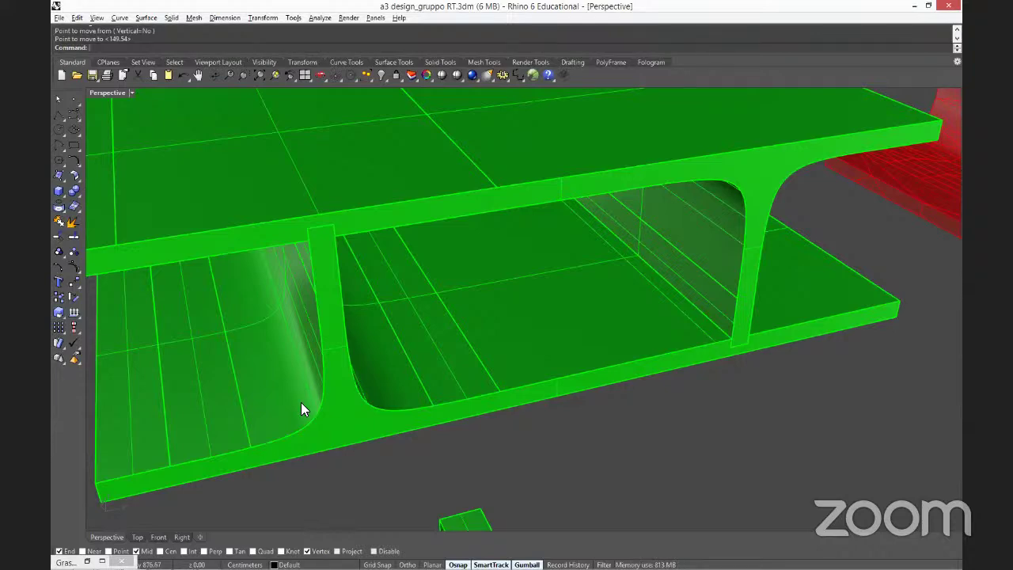
pyautogui.moveTo(309, 405); pyautogui.dragTo(350, 374, button='right')
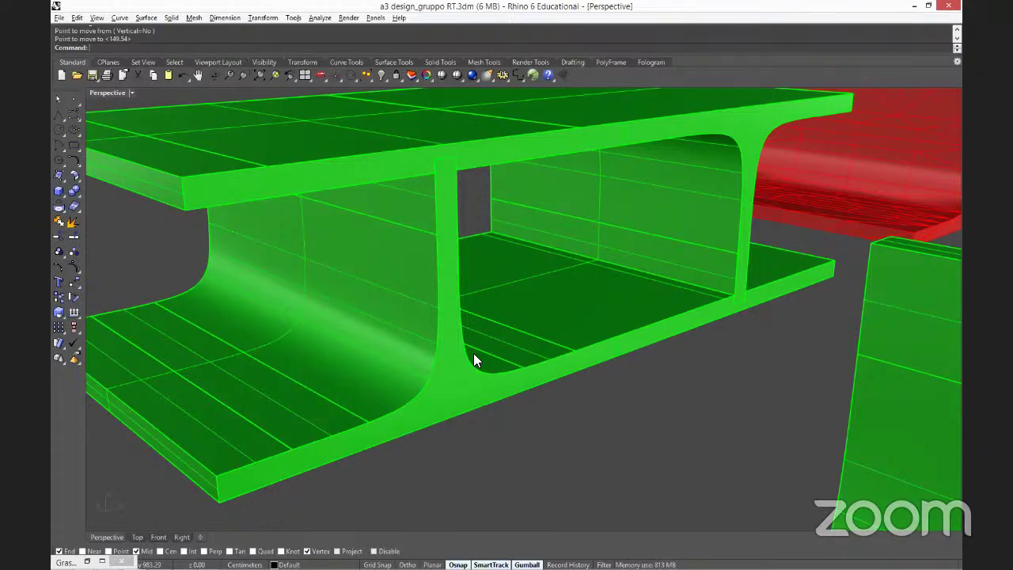
pyautogui.scroll(-3, 653, 294)
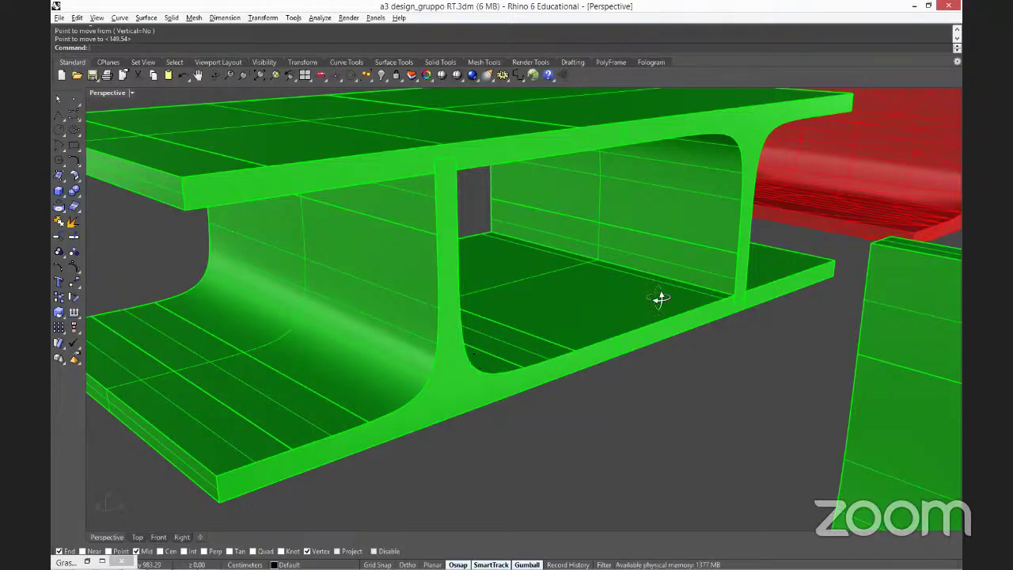
pyautogui.moveTo(657, 297); pyautogui.dragTo(608, 309, button='right')
pyautogui.scroll(-3, 789, 305)
pyautogui.moveTo(789, 305); pyautogui.dragTo(521, 357, button='right')
# Inspect the object description of the red poor collision mesh with the What command and close the report.
pyautogui.click(518, 354)
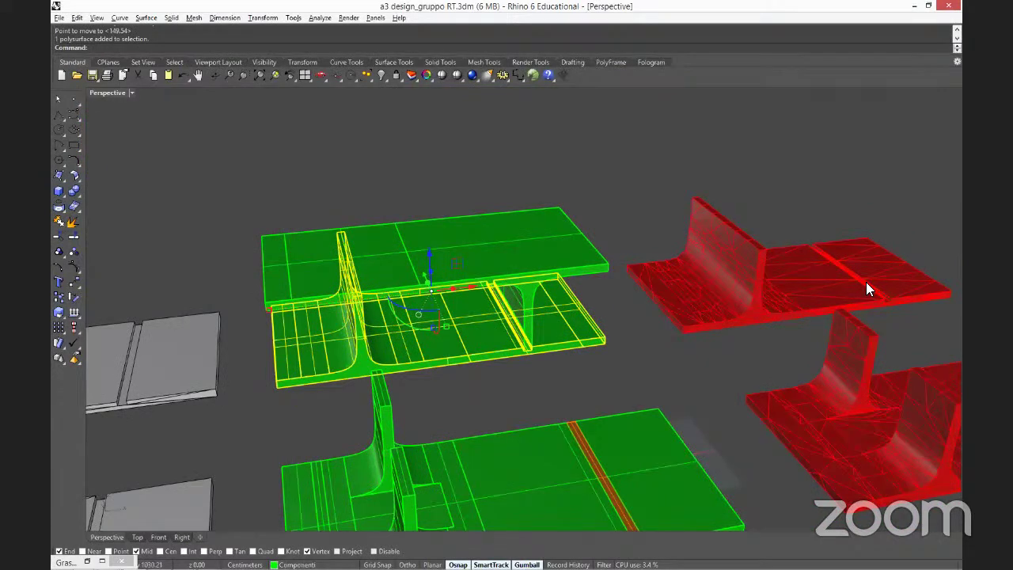
pyautogui.moveTo(904, 309); pyautogui.dragTo(780, 261, button='right')
pyautogui.scroll(4, 622, 315)
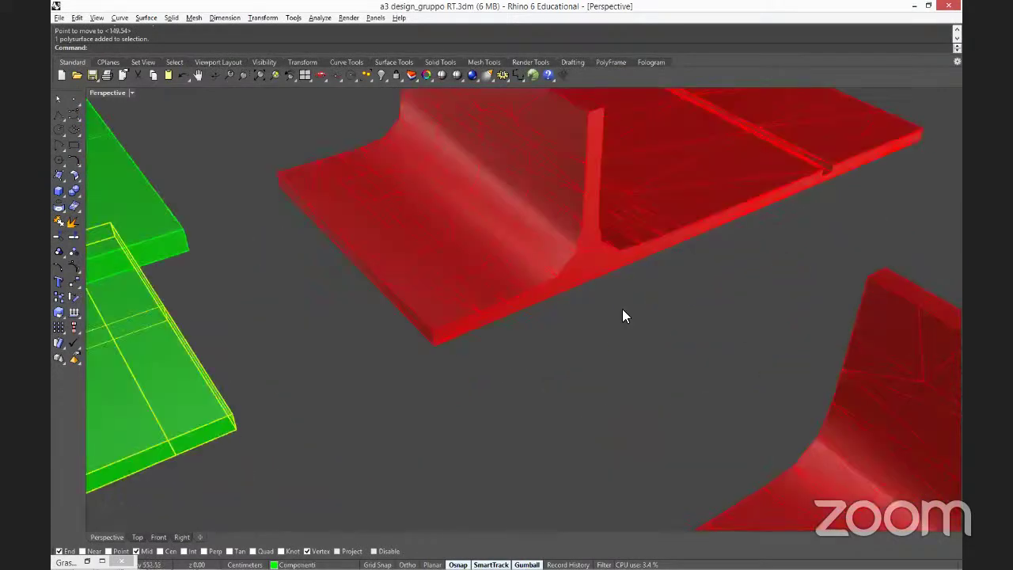
pyautogui.moveTo(622, 316); pyautogui.dragTo(708, 380, button='right')
pyautogui.scroll(3, 707, 380)
pyautogui.click(708, 379)
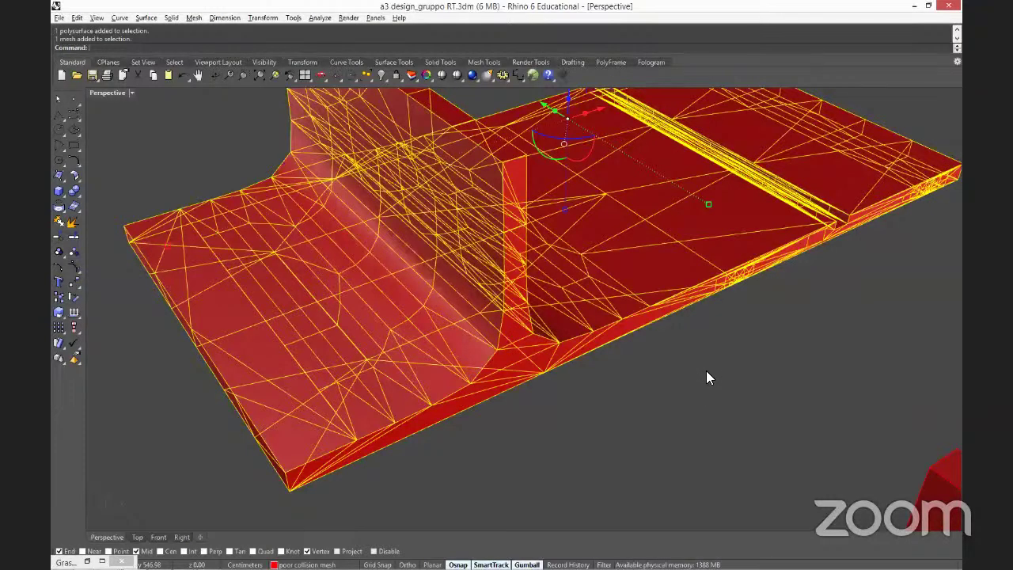
pyautogui.moveTo(710, 375); pyautogui.dragTo(626, 411, button='right')
pyautogui.scroll(2, 625, 407)
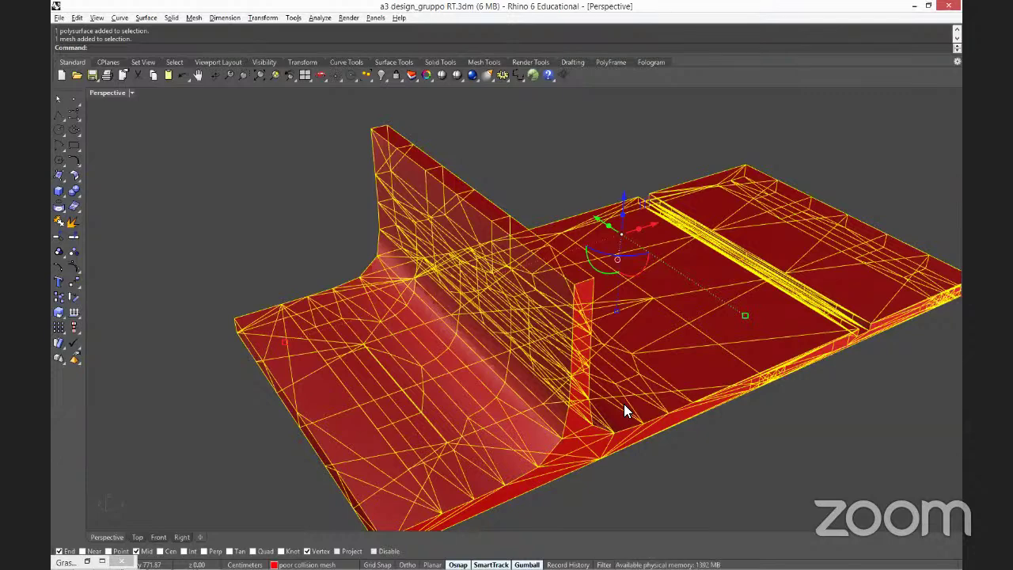
pyautogui.write('What')
pyautogui.press('Return')
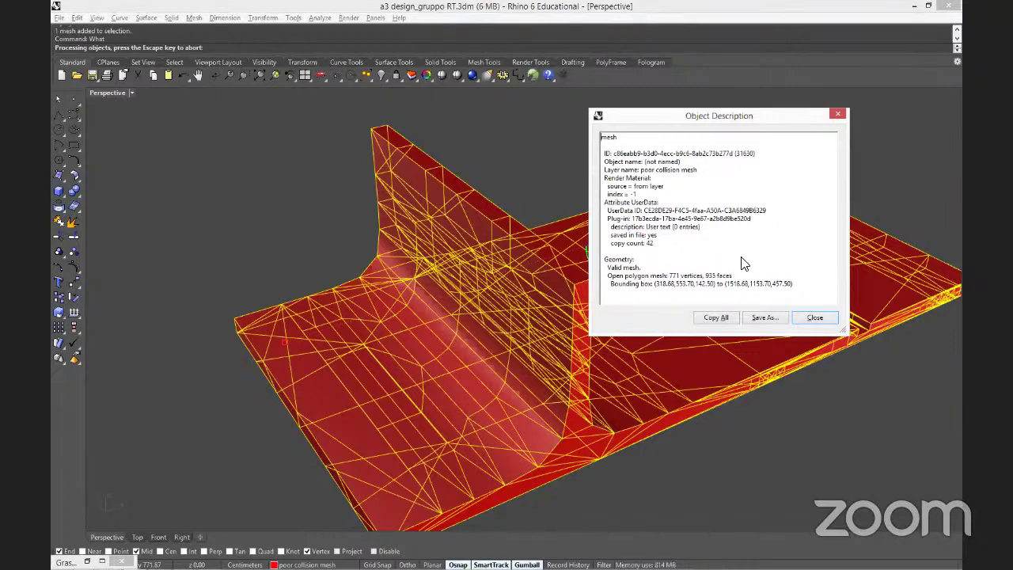
pyautogui.click(841, 115)
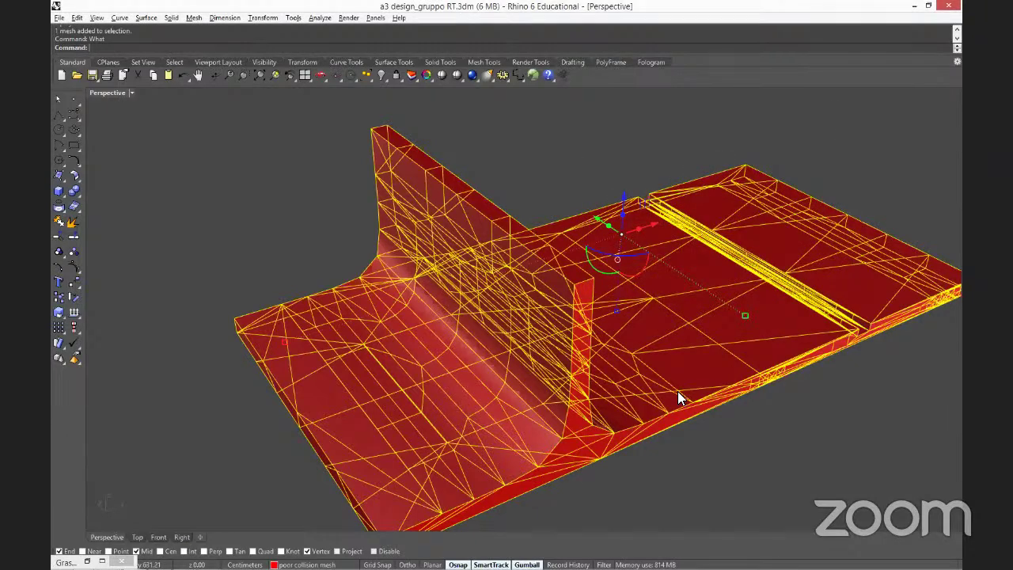
# Examine the red collision mesh, then the rows of grey components, focusing on their uprights, crossing bars and grooves.
pyautogui.scroll(-4, 677, 391)
pyautogui.moveTo(683, 411); pyautogui.dragTo(701, 417, button='right')
pyautogui.scroll(3, 580, 404)
pyautogui.moveTo(580, 404); pyautogui.dragTo(584, 382, button='right')
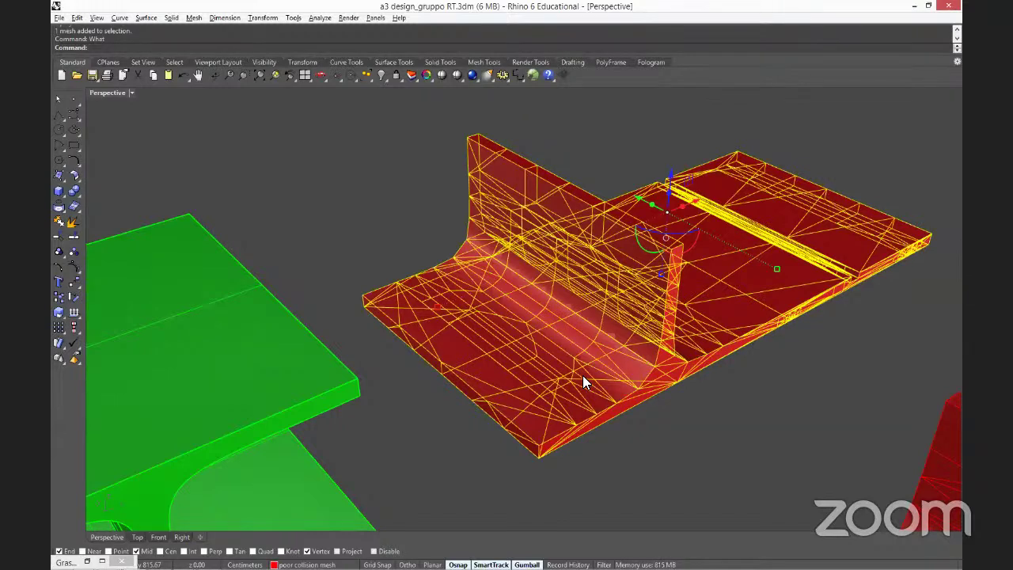
pyautogui.scroll(-5, 583, 375)
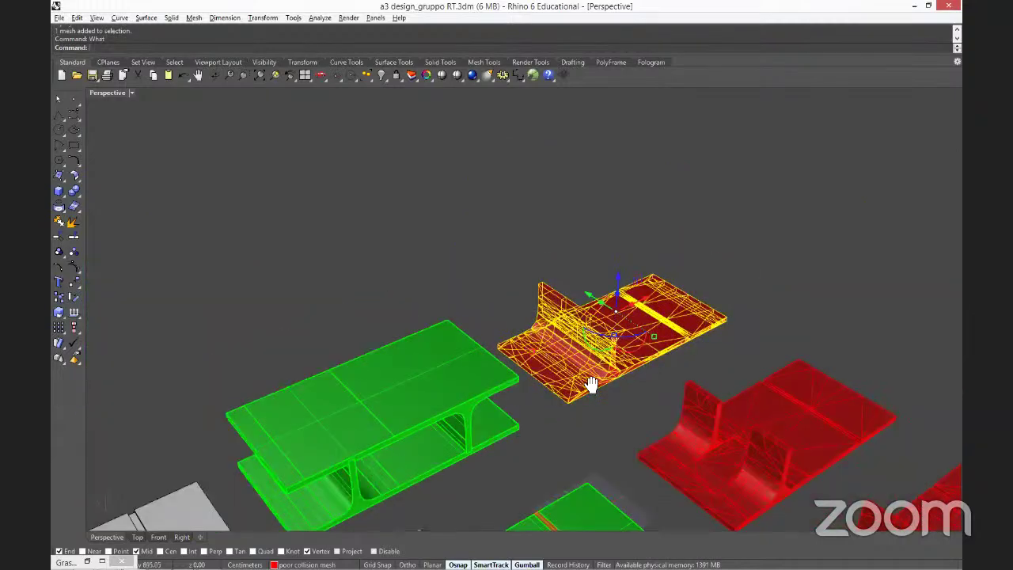
pyautogui.moveTo(511, 425); pyautogui.dragTo(380, 394, button='right')
pyautogui.scroll(3, 547, 328)
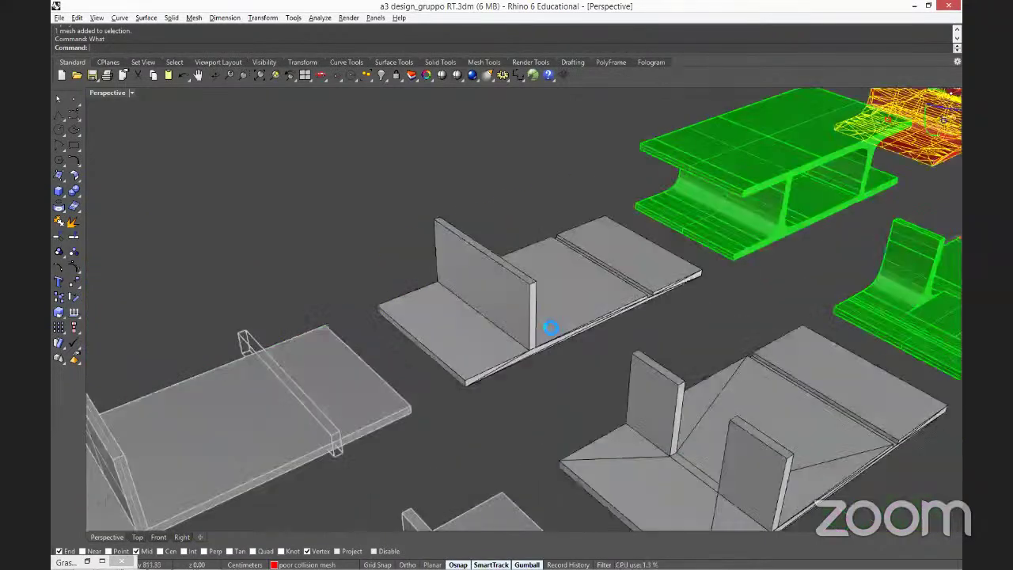
pyautogui.keyDown('shift'); pyautogui.moveTo(547, 328); pyautogui.dragTo(577, 309, button='right'); pyautogui.keyUp('shift')
pyautogui.scroll(-3, 688, 266)
pyautogui.scroll(-2, 578, 323)
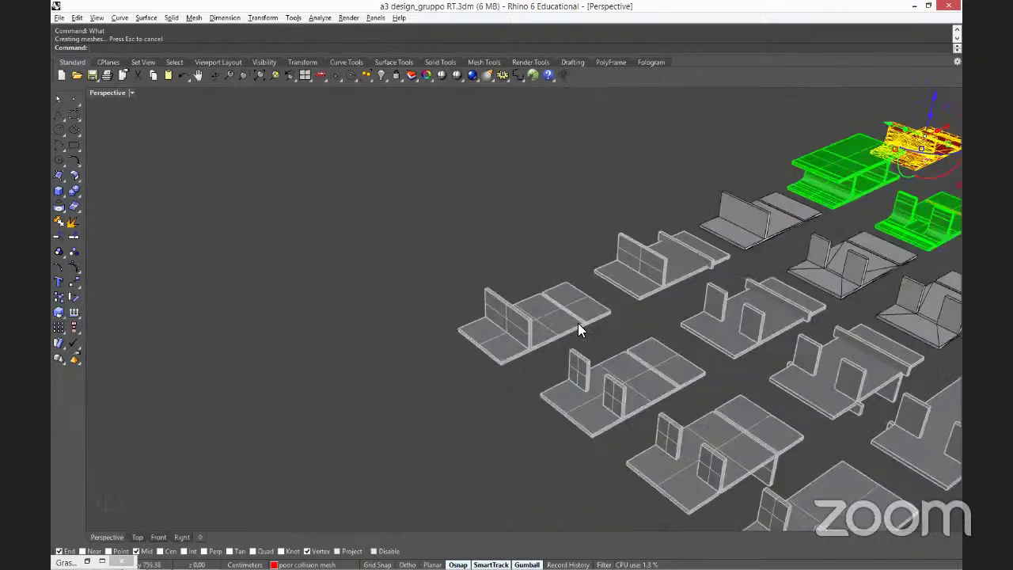
pyautogui.scroll(5, 578, 323)
pyautogui.scroll(-2, 602, 356)
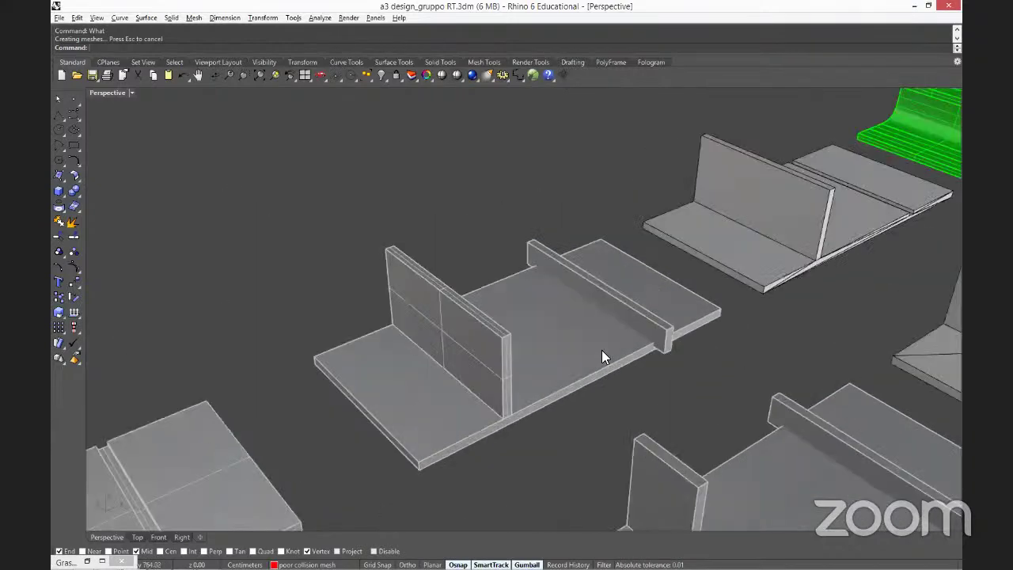
pyautogui.scroll(5, 602, 355)
pyautogui.scroll(-2, 628, 320)
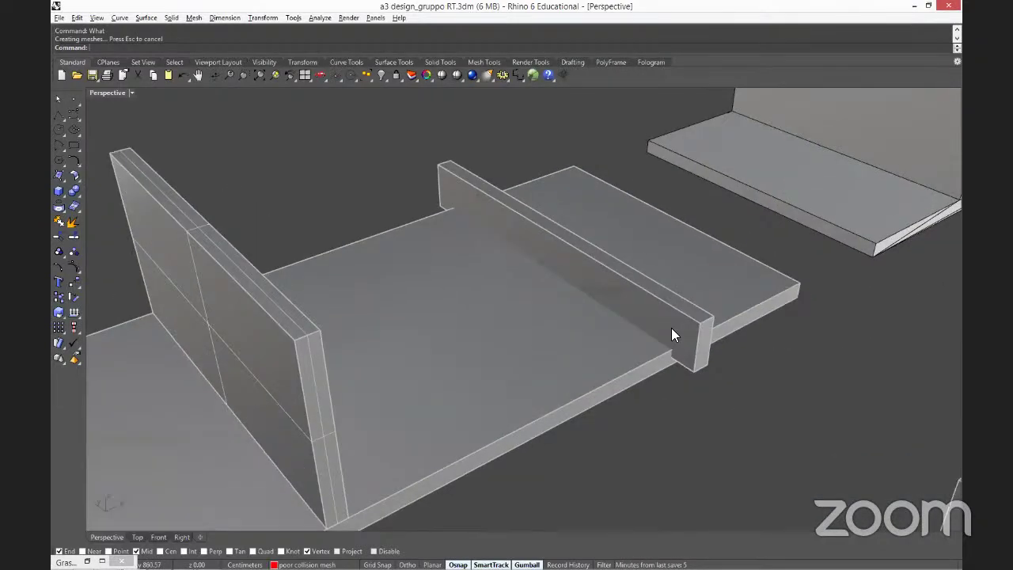
pyautogui.scroll(-3, 568, 383)
pyautogui.keyDown('shift'); pyautogui.moveTo(568, 383); pyautogui.dragTo(577, 392, button='right'); pyautogui.keyUp('shift')
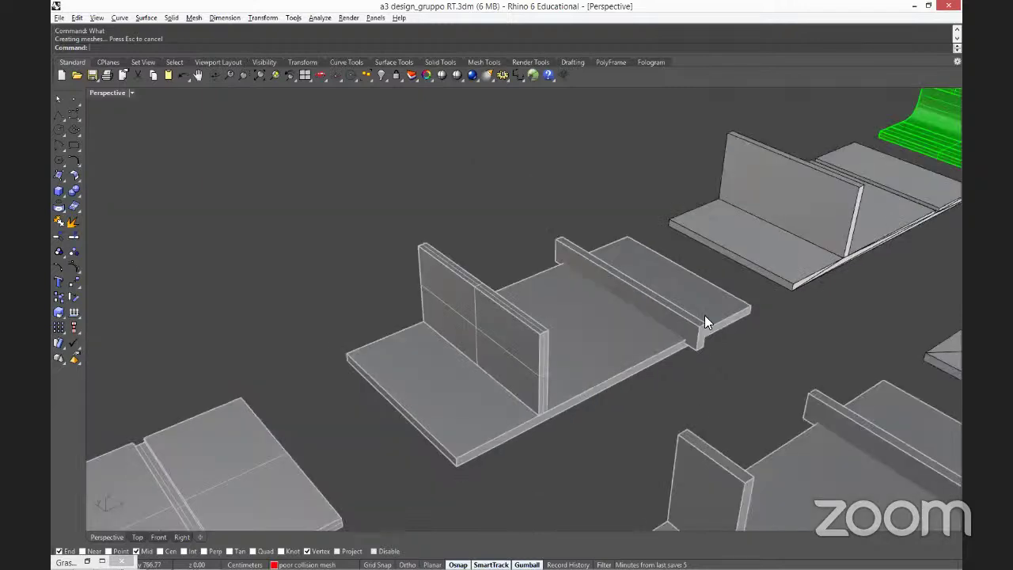
pyautogui.scroll(5, 567, 400)
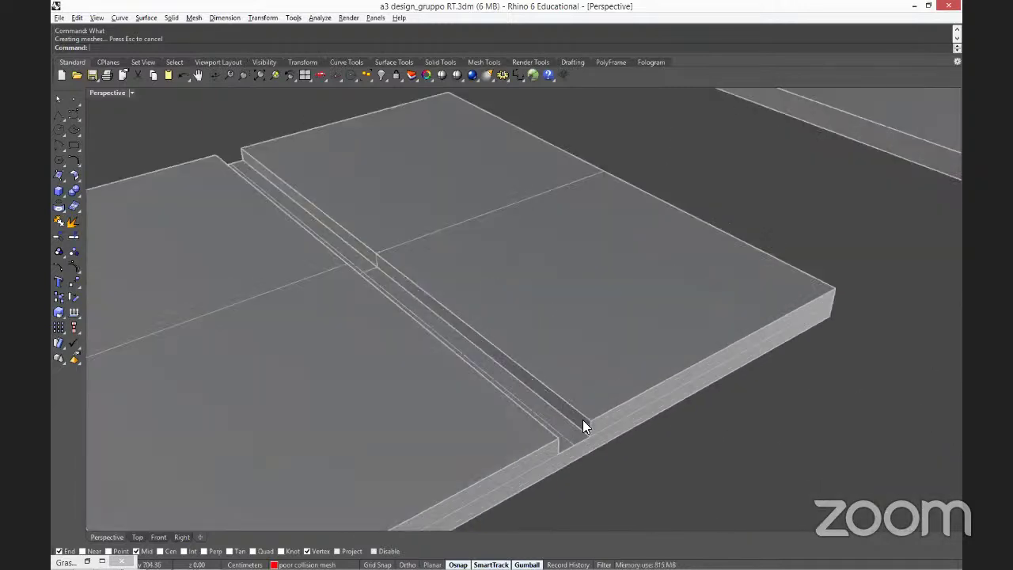
pyautogui.scroll(-4, 582, 425)
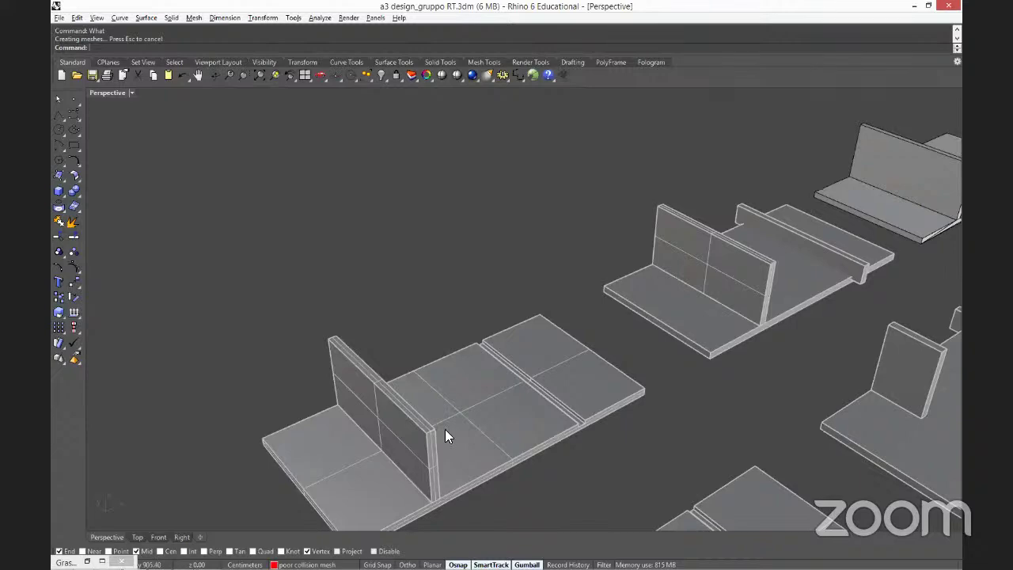
pyautogui.scroll(-4, 448, 445)
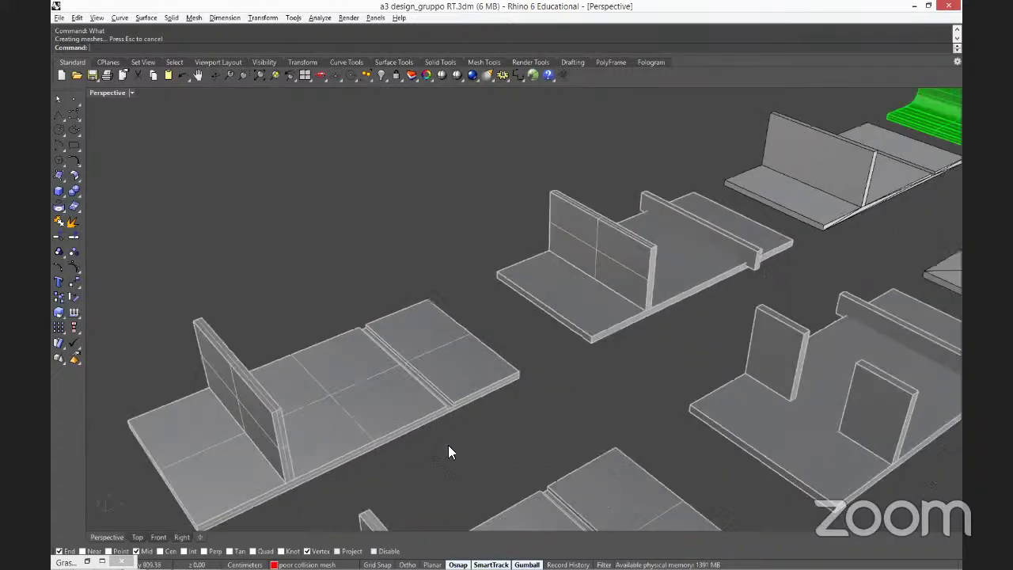
# Compare the grey good collision mesh with the rounded lower green component by selecting each in turn.
pyautogui.scroll(3, 559, 352)
pyautogui.click(559, 352)
pyautogui.scroll(4, 560, 356)
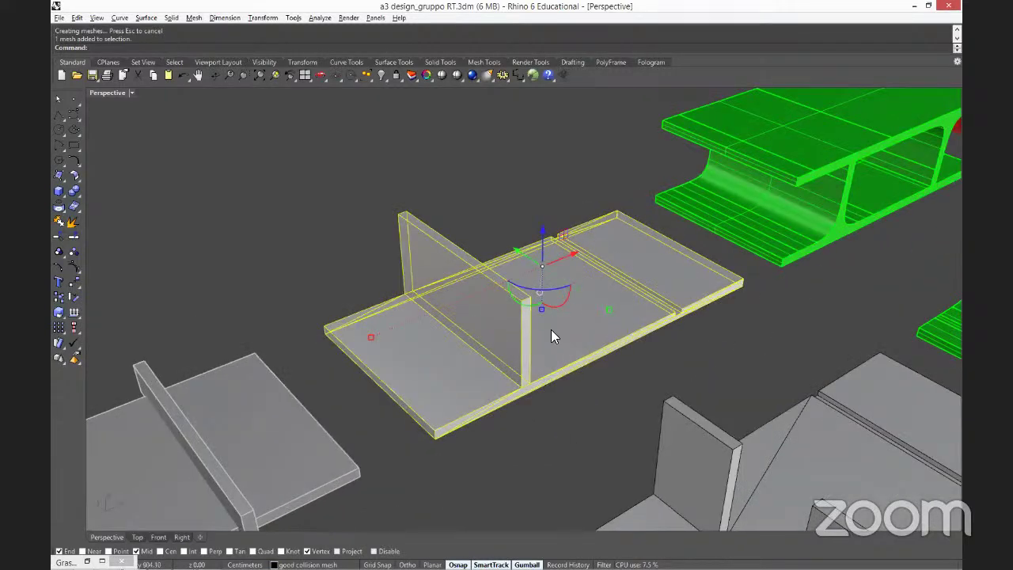
pyautogui.scroll(5, 669, 317)
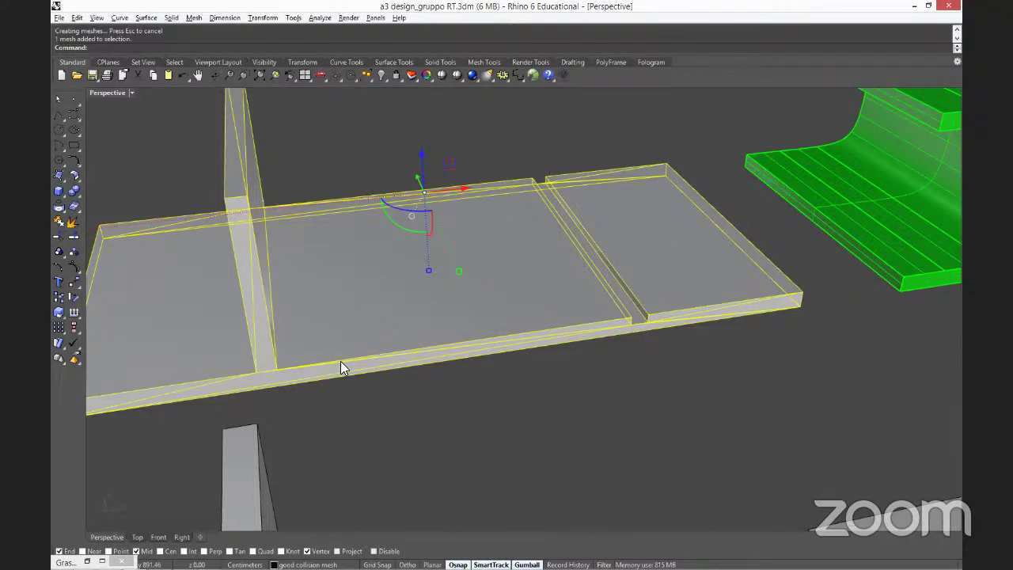
pyautogui.scroll(-4, 340, 361)
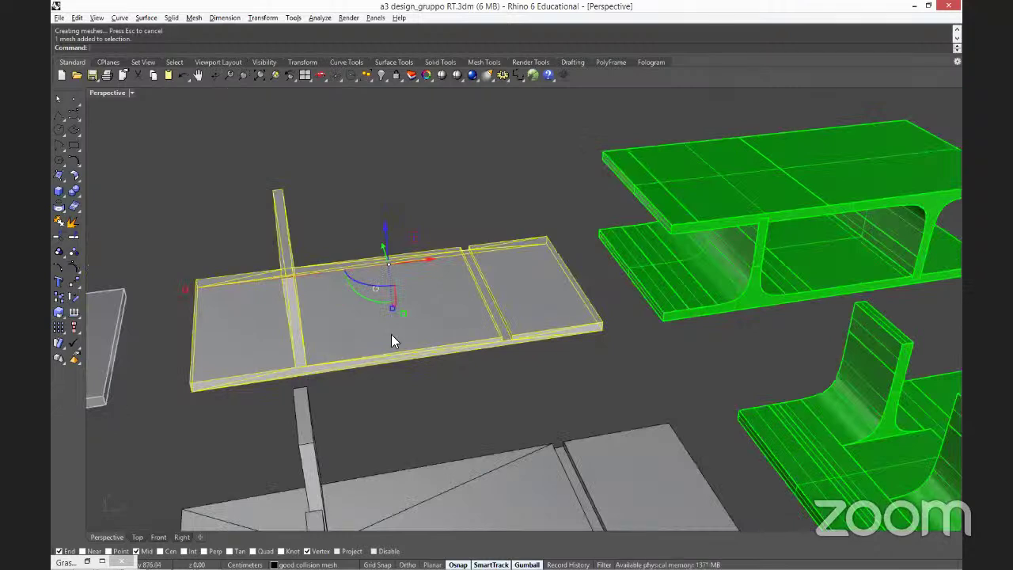
pyautogui.click(767, 302)
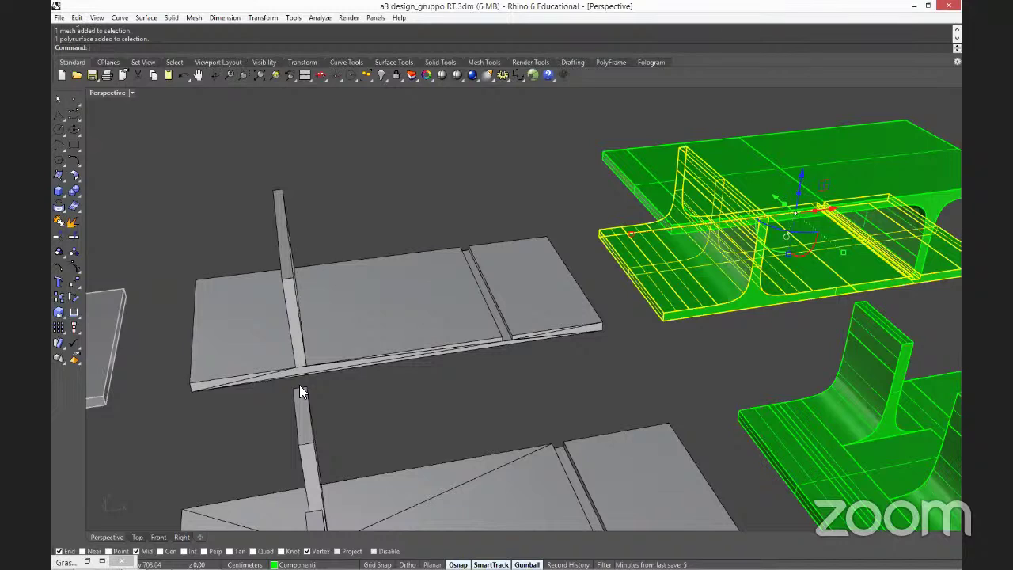
# Inspect the object description of the grey good collision mesh with the What command, then close it and clear the selection.
pyautogui.click(459, 364)
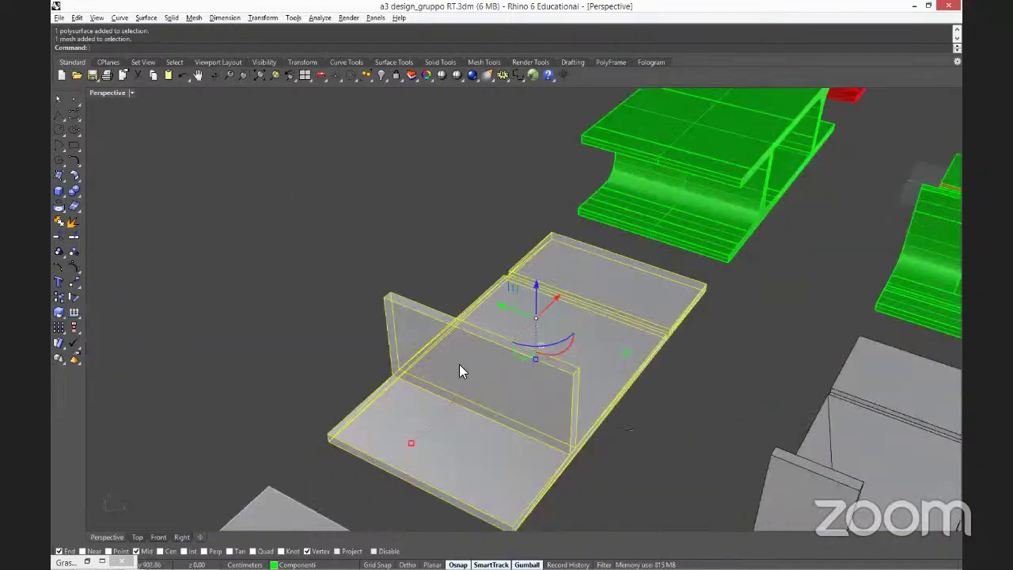
pyautogui.write('What')
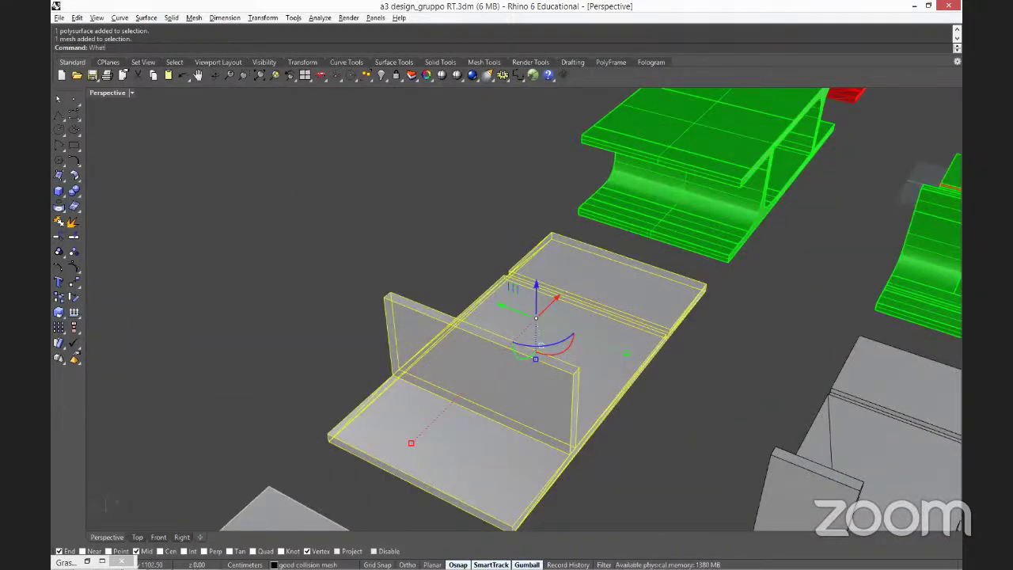
pyautogui.press('Return')
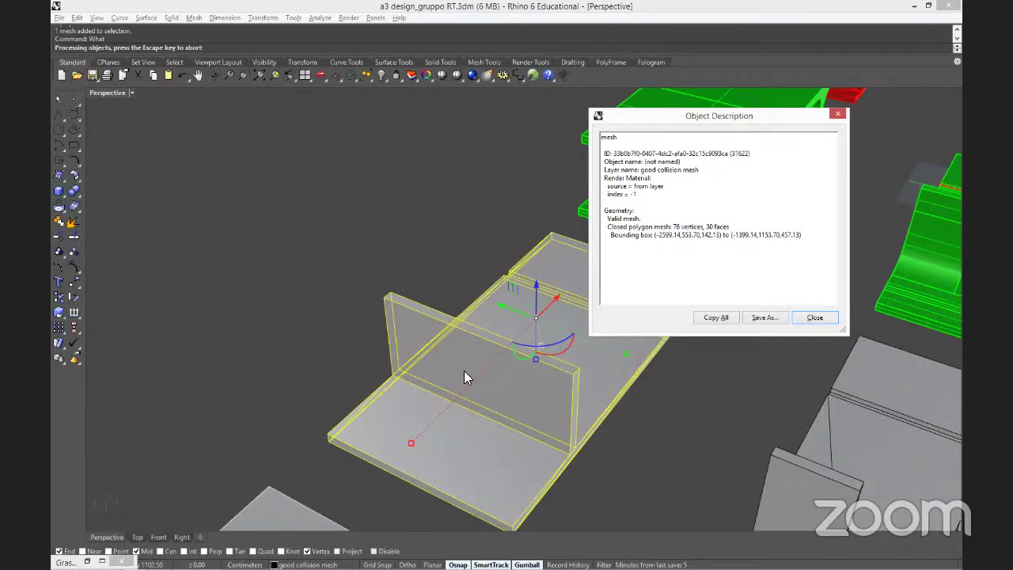
pyautogui.click(815, 317)
pyautogui.click(665, 438)
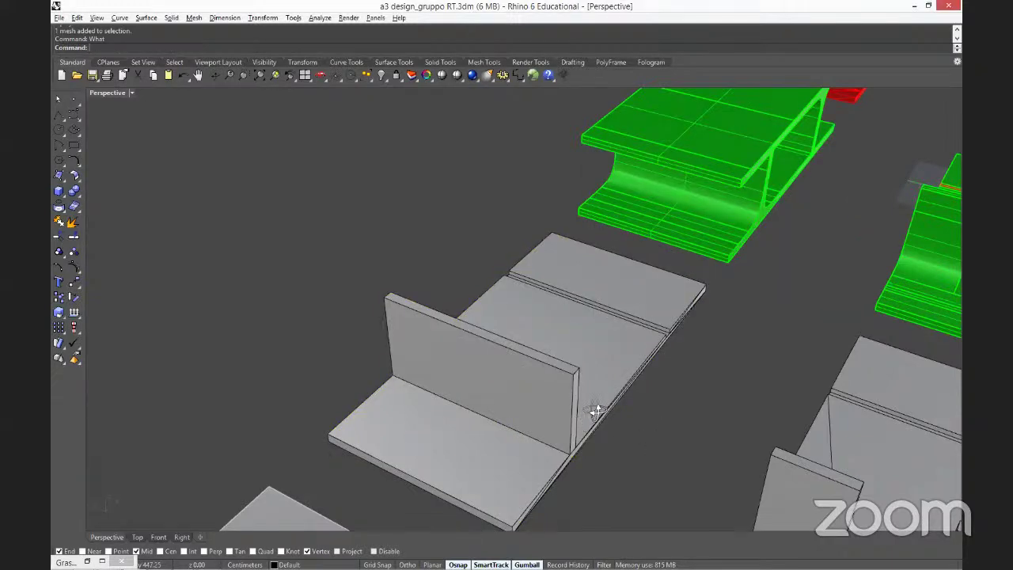
# Examine the green components with two uprights and orange inserts alongside their simplified grey collision meshes.
pyautogui.scroll(5, 591, 405)
pyautogui.scroll(-4, 590, 405)
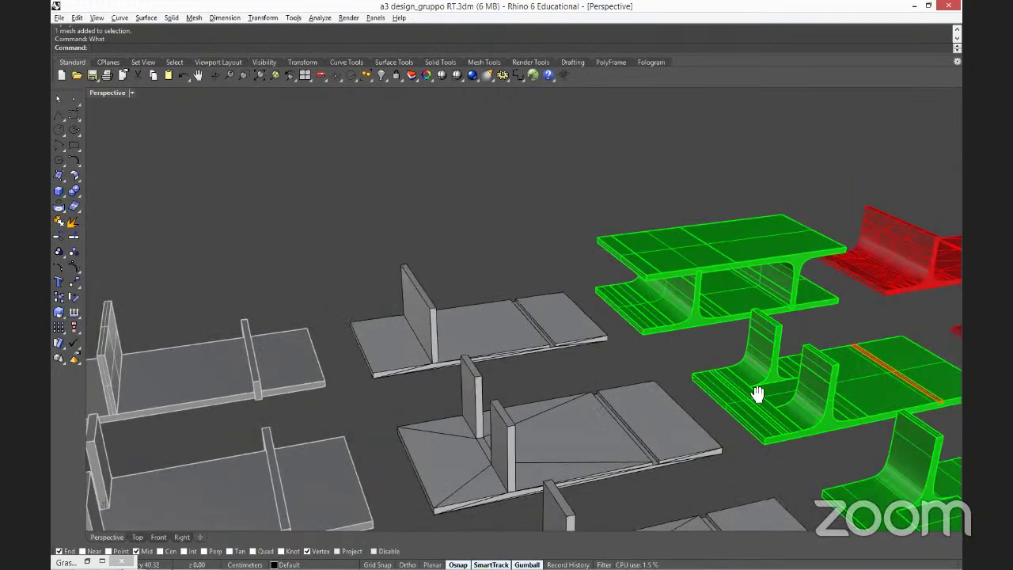
pyautogui.keyDown('shift'); pyautogui.moveTo(757, 394); pyautogui.dragTo(649, 326, button='right'); pyautogui.keyUp('shift')
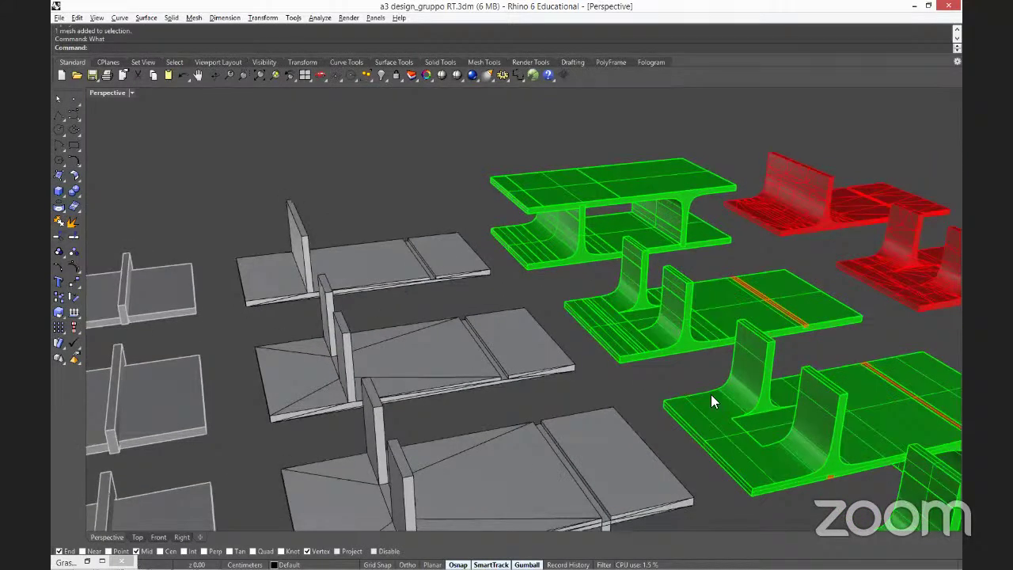
pyautogui.keyDown('shift'); pyautogui.moveTo(717, 402); pyautogui.dragTo(796, 382, button='right'); pyautogui.keyUp('shift')
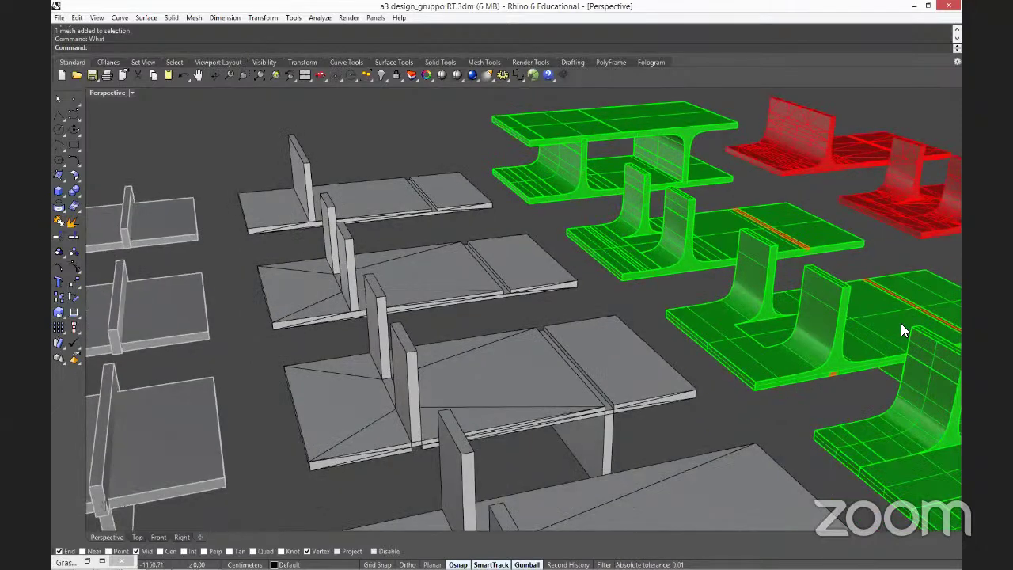
pyautogui.scroll(5, 792, 356)
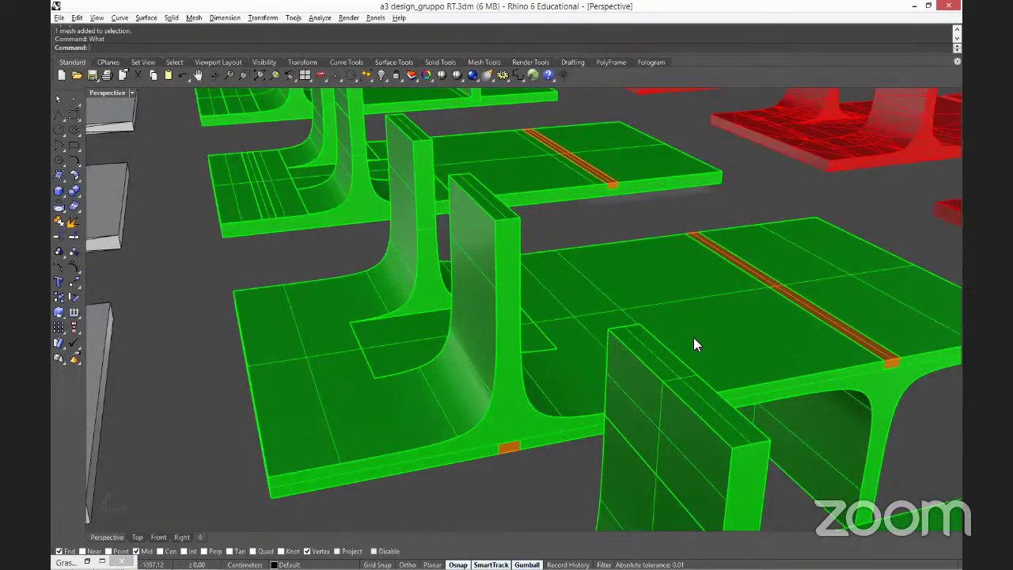
# Examine the green components with two curved uprights and the stacked pair at the end of their row.
pyautogui.scroll(2, 694, 343)
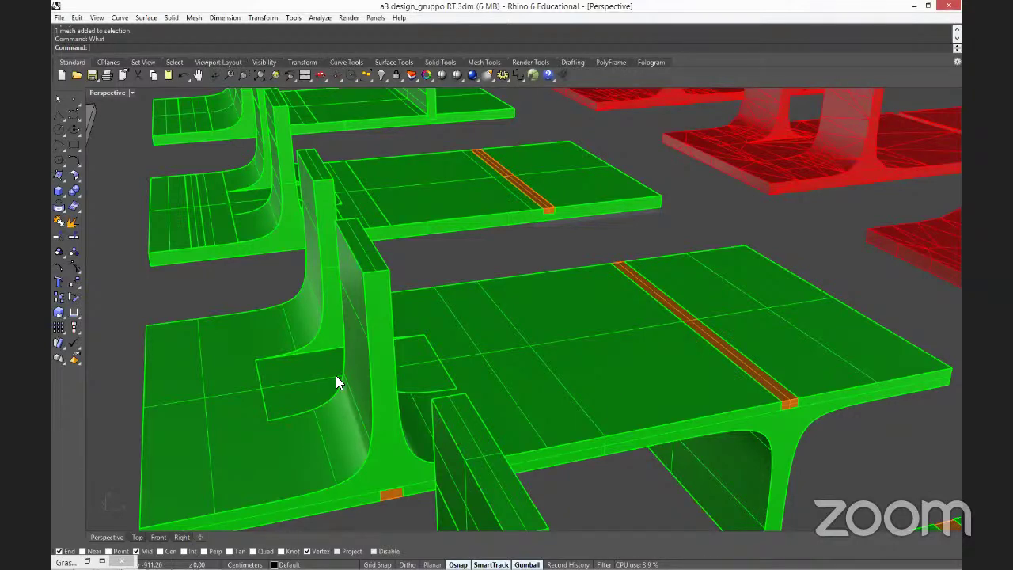
pyautogui.moveTo(361, 393); pyautogui.dragTo(405, 361, button='right')
pyautogui.scroll(-1, 406, 361)
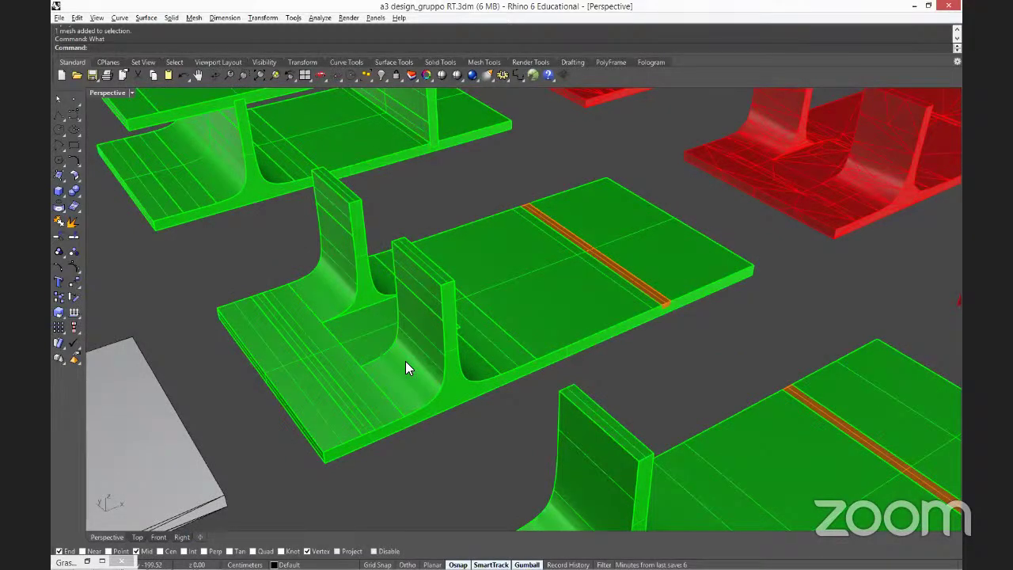
pyautogui.scroll(-3, 335, 353)
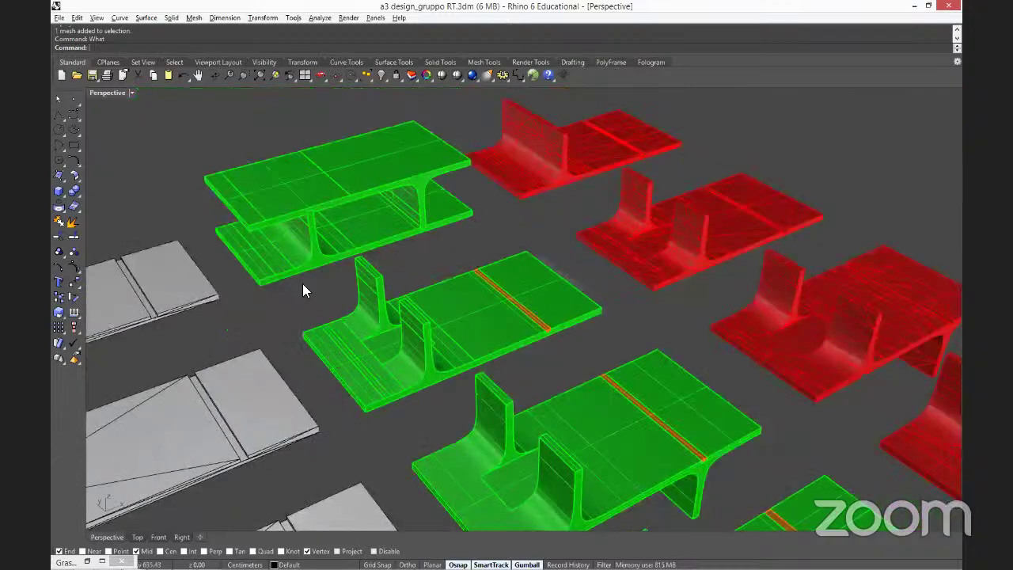
pyautogui.scroll(3, 301, 258)
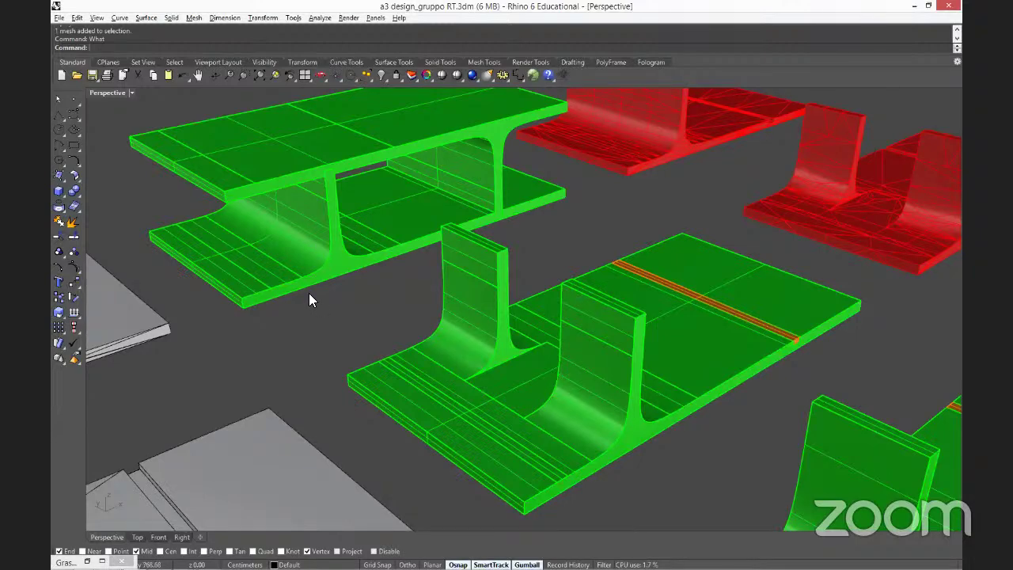
pyautogui.scroll(-10, 315, 297)
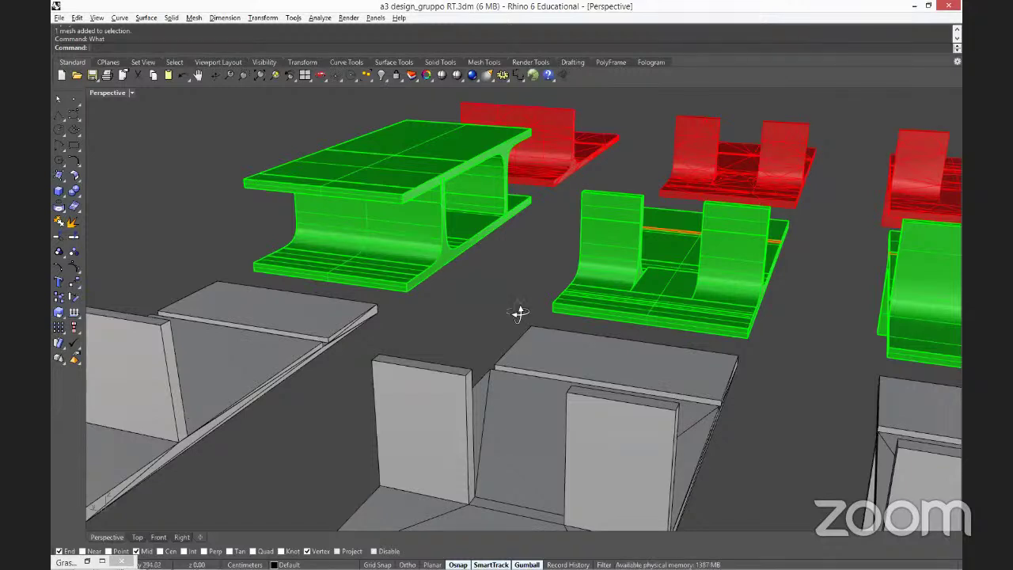
# Compare the lower green component of the stacked pair with its simplified grey good collision mesh by selecting each in turn.
pyautogui.moveTo(519, 312); pyautogui.dragTo(479, 269, button='right')
pyautogui.click(480, 269)
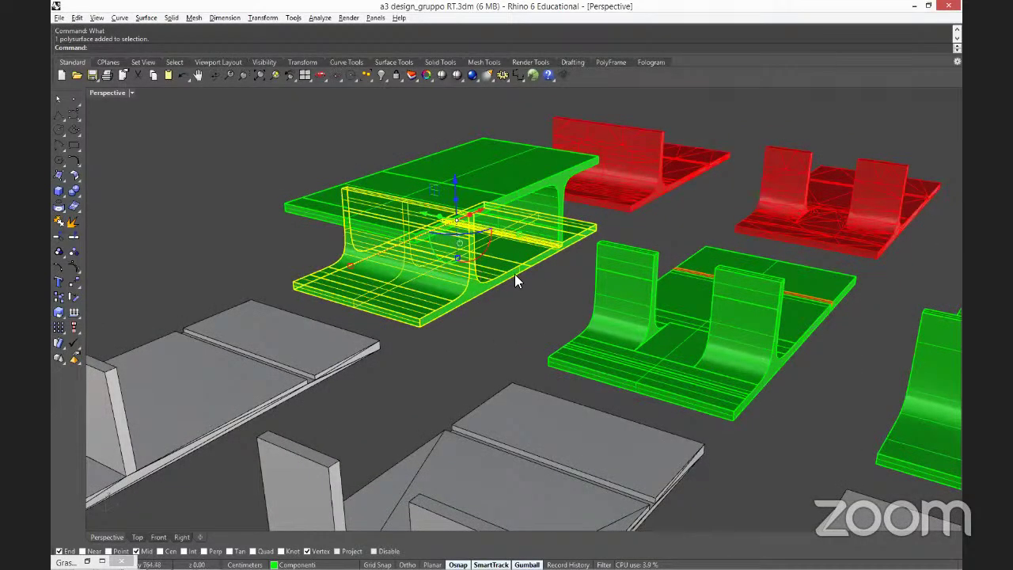
pyautogui.scroll(4, 538, 267)
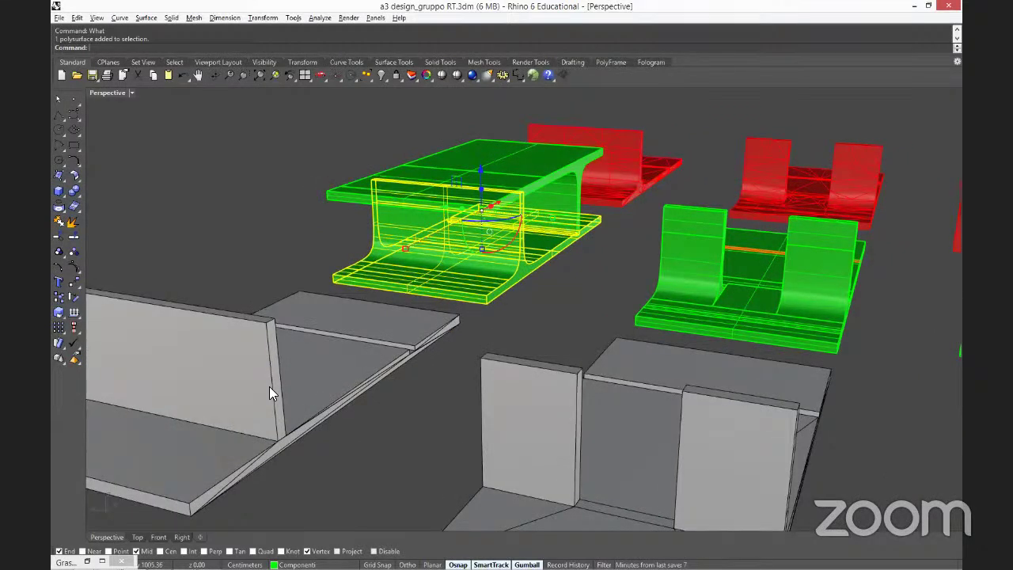
pyautogui.click(269, 386)
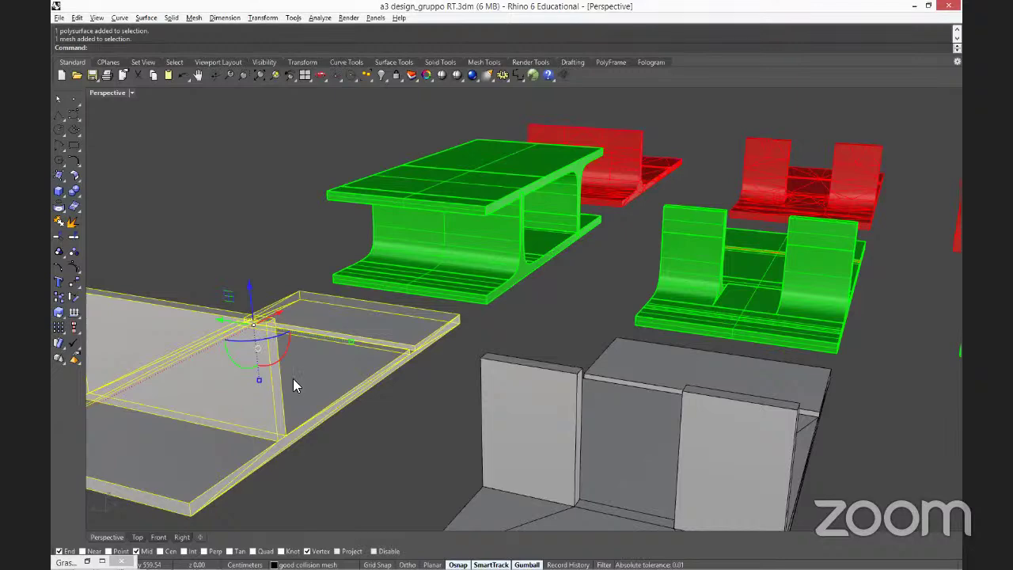
pyautogui.scroll(-5, 475, 373)
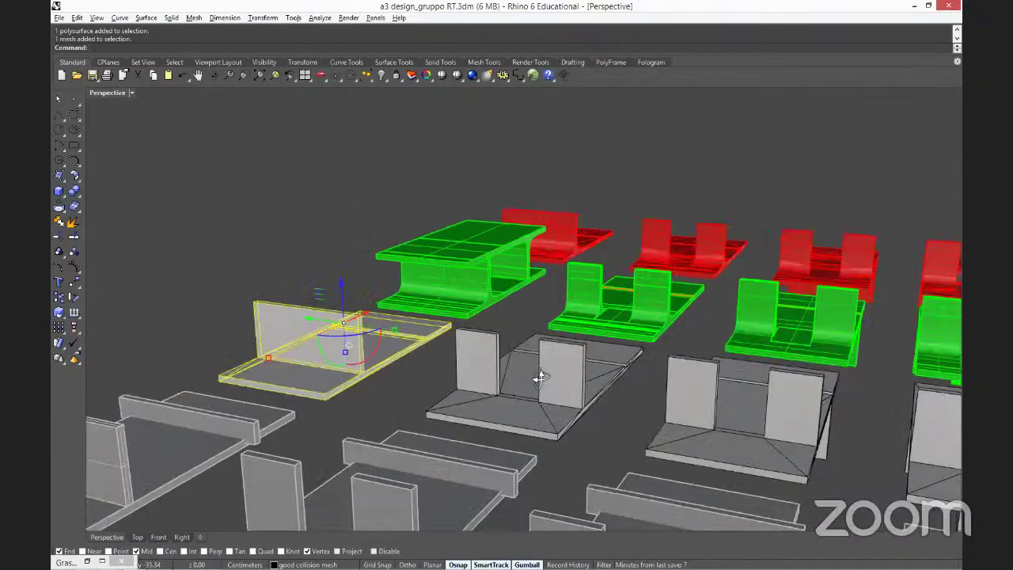
pyautogui.moveTo(452, 378); pyautogui.dragTo(515, 388, button='right')
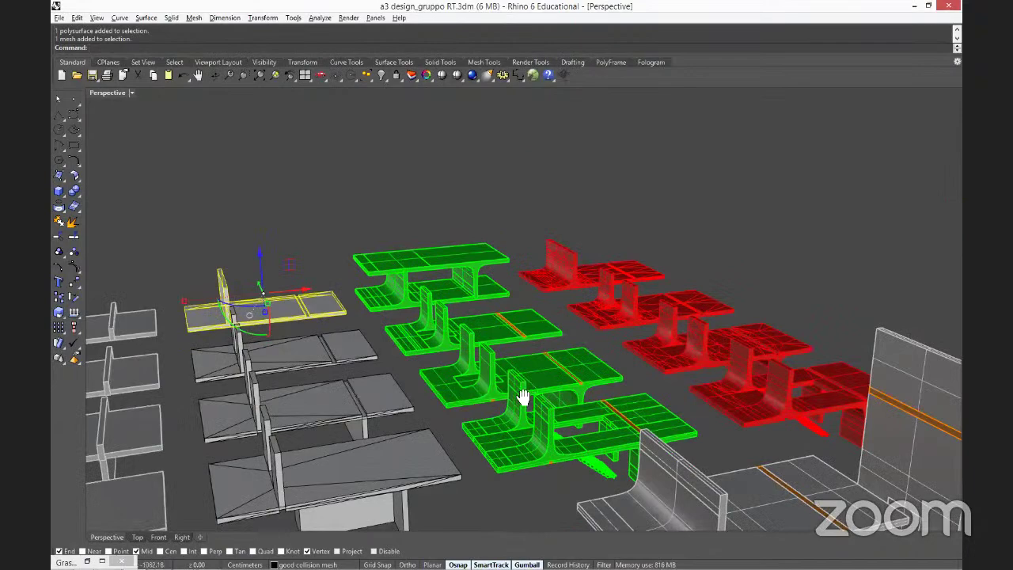
# Examine the grey interlocked assembly in Rendered display mode, focusing on its joints and grooves, and return the view to Shaded.
pyautogui.scroll(8, 582, 334)
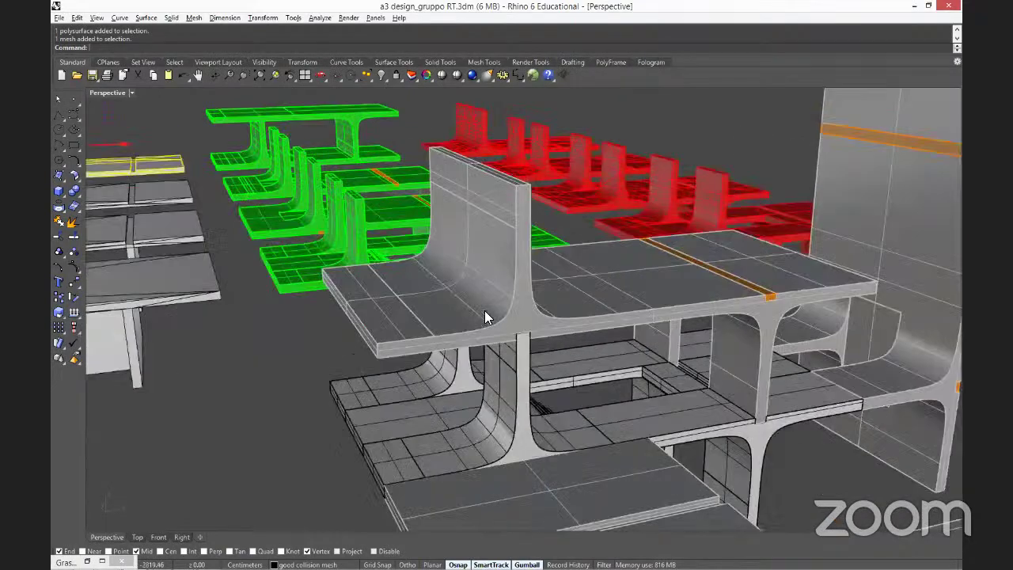
pyautogui.scroll(-10, 484, 310)
pyautogui.moveTo(570, 351); pyautogui.dragTo(609, 329, button='right')
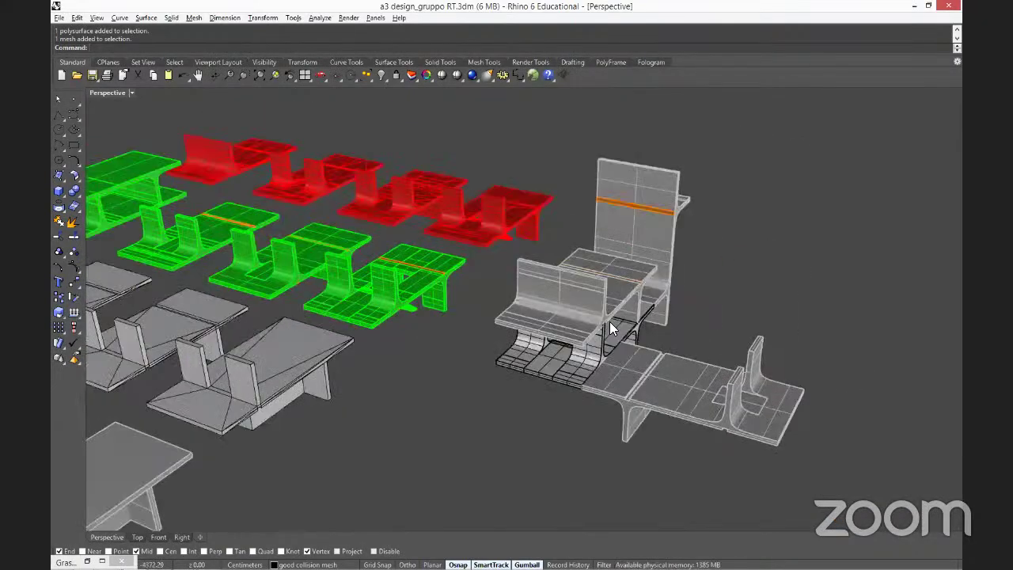
pyautogui.hotkey('ctrl', 'alt', 'r')
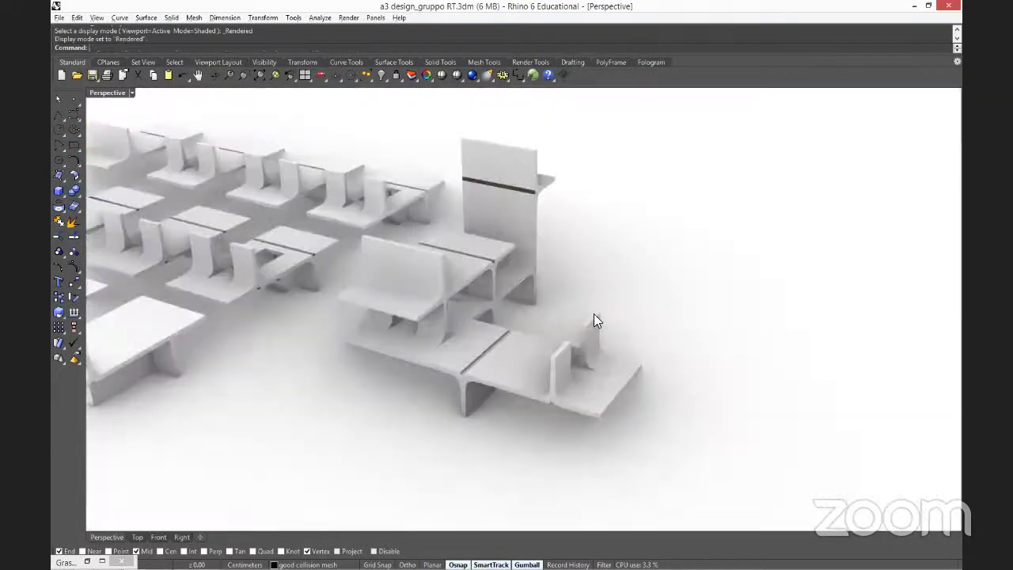
pyautogui.moveTo(522, 296); pyautogui.dragTo(524, 299, button='right')
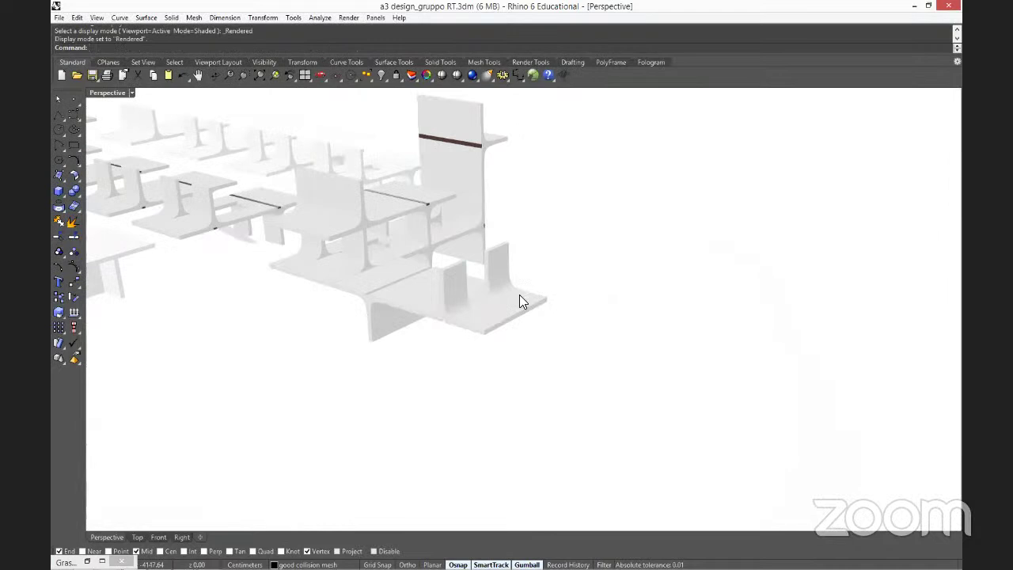
pyautogui.scroll(5, 519, 294)
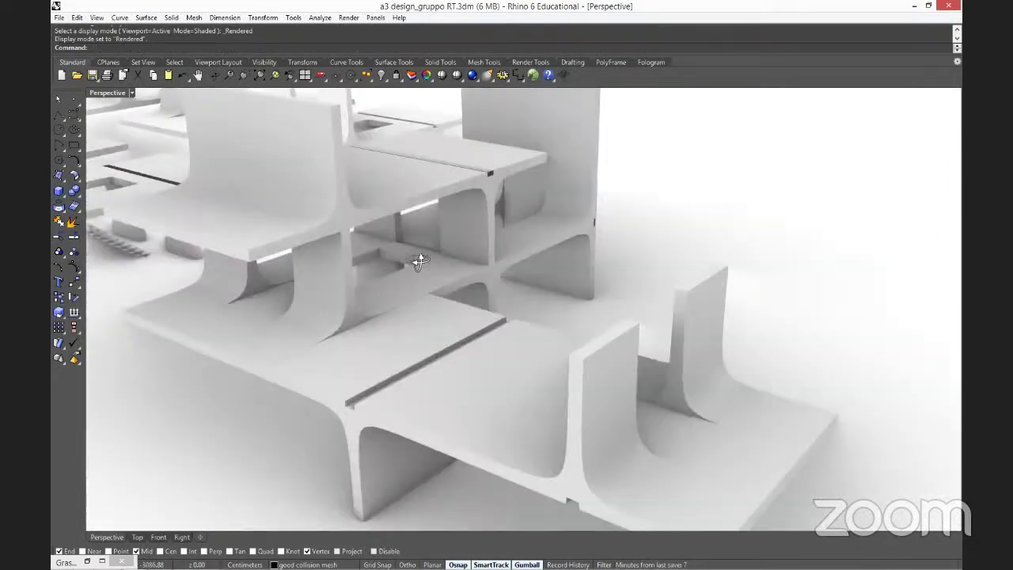
pyautogui.scroll(5, 401, 293)
pyautogui.scroll(-6, 401, 293)
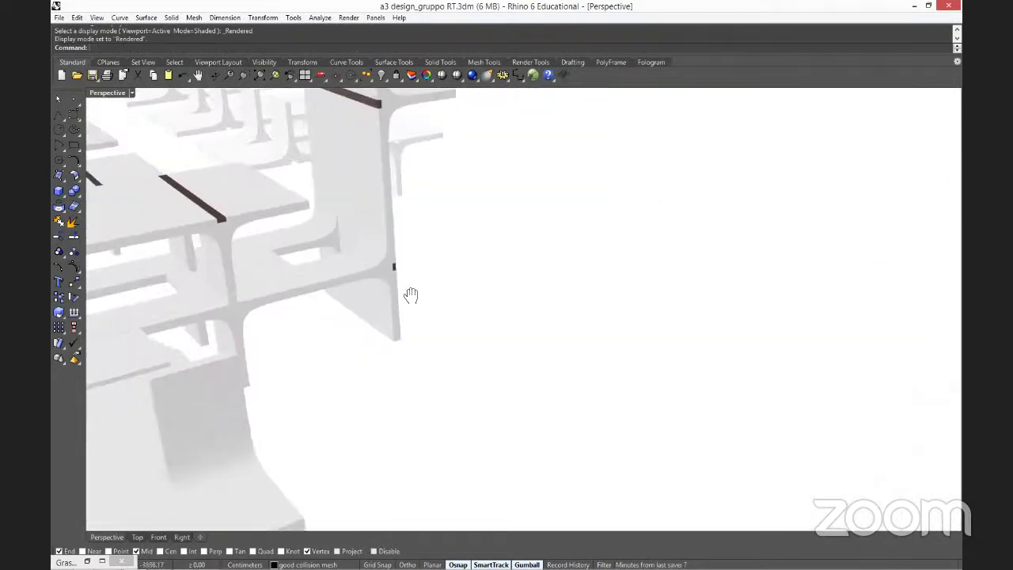
pyautogui.scroll(3, 459, 328)
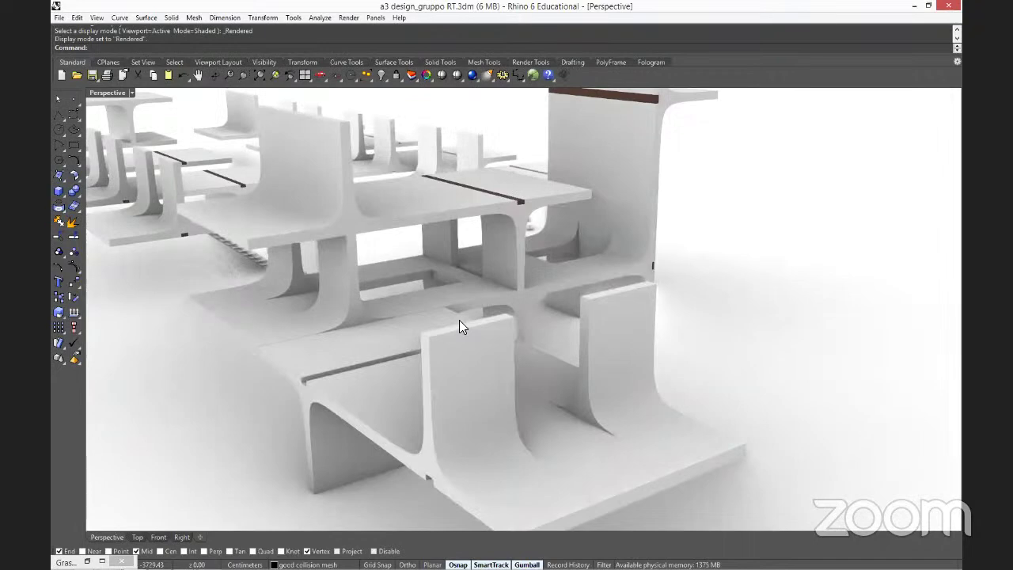
pyautogui.scroll(-2, 461, 324)
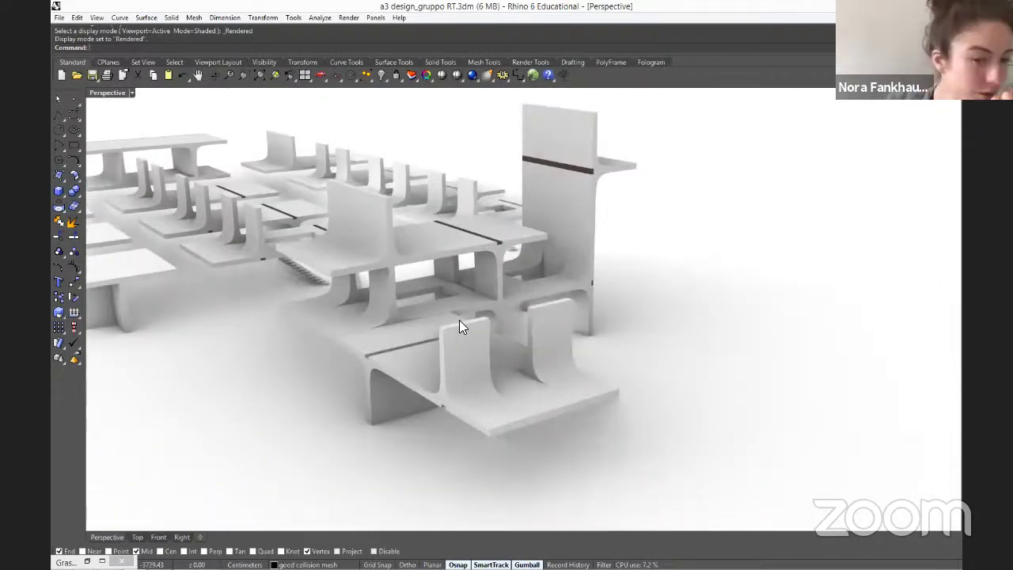
pyautogui.hotkey('ctrl', 'alt', 's')
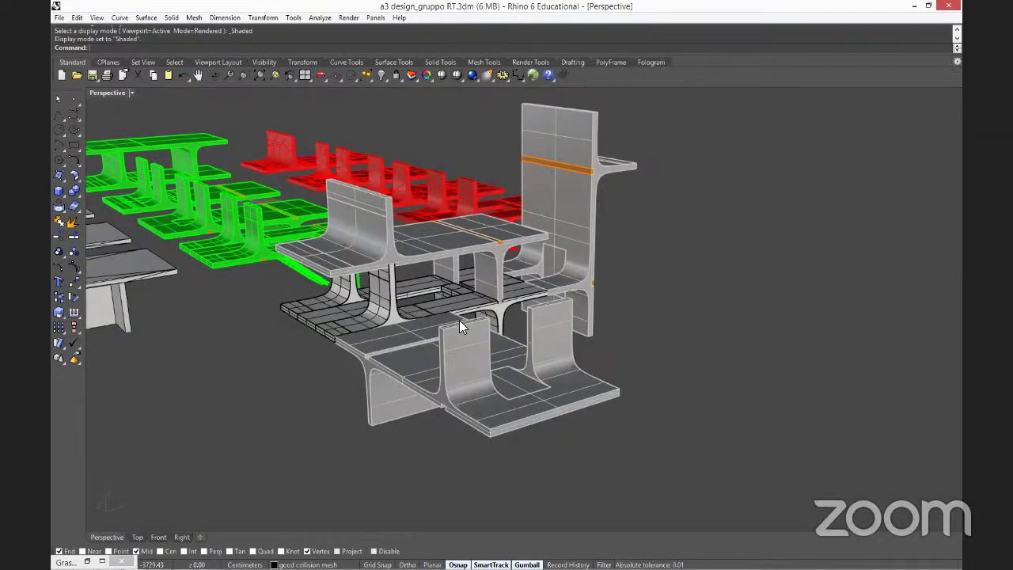
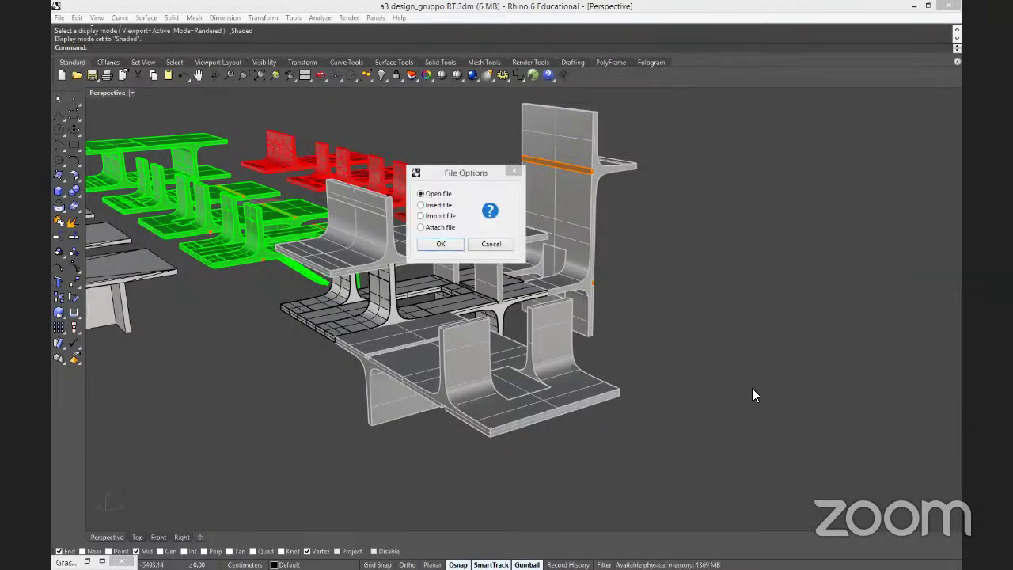
# Open Hexa.3dm without saving changes to a3 design_gruppo RT.3dm, and inspect the component's plates and magenta curves.
pyautogui.click(442, 247)
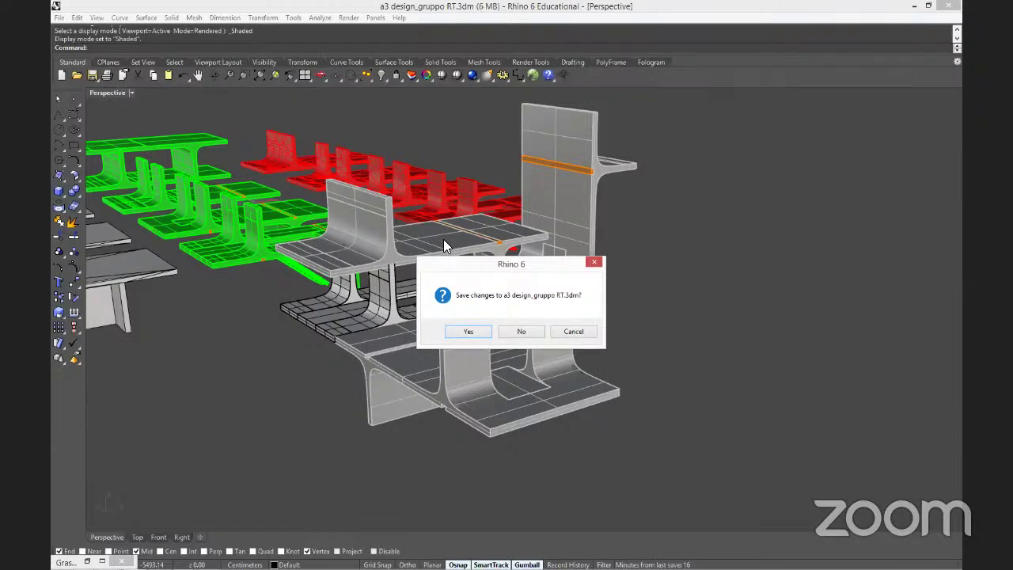
pyautogui.click(532, 330)
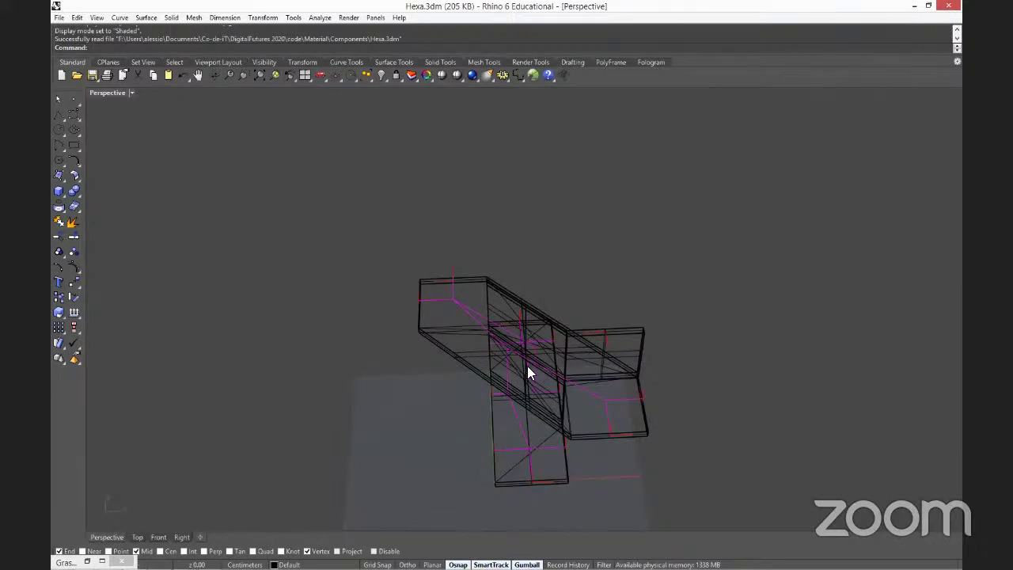
pyautogui.moveTo(551, 356); pyautogui.dragTo(577, 320, button='right')
pyautogui.scroll(2, 577, 320)
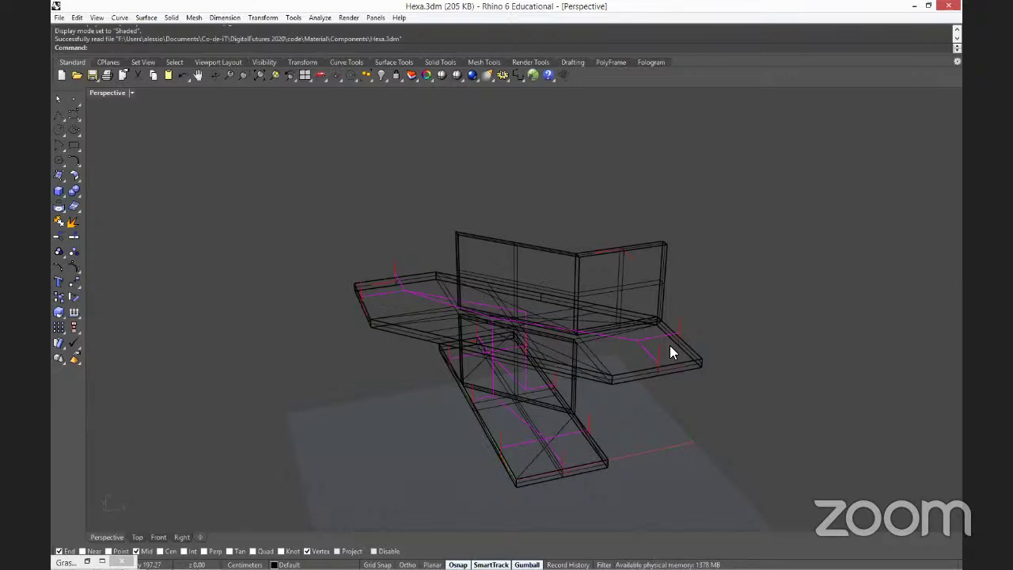
pyautogui.moveTo(678, 417); pyautogui.dragTo(620, 420, button='right')
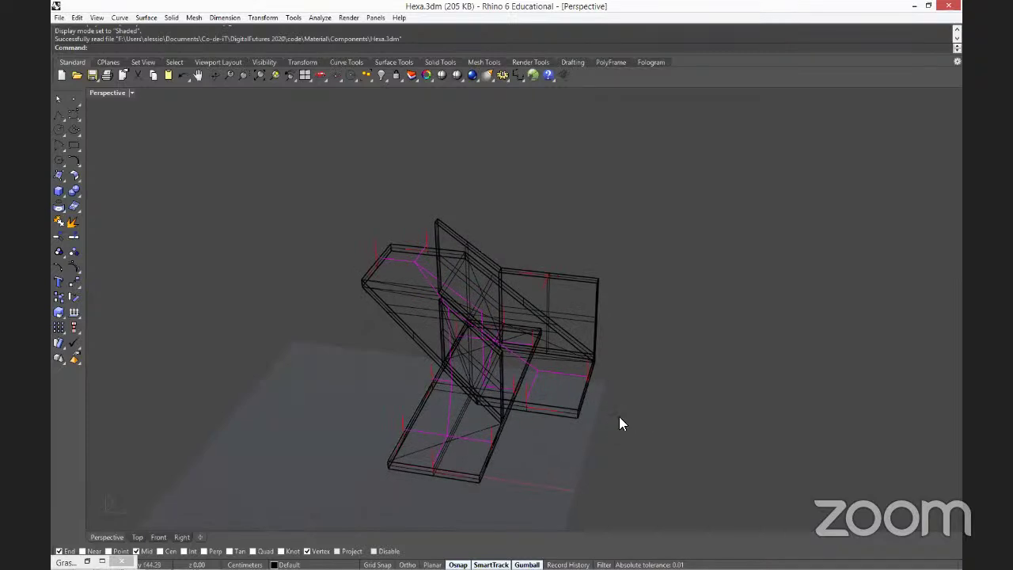
pyautogui.scroll(3, 619, 423)
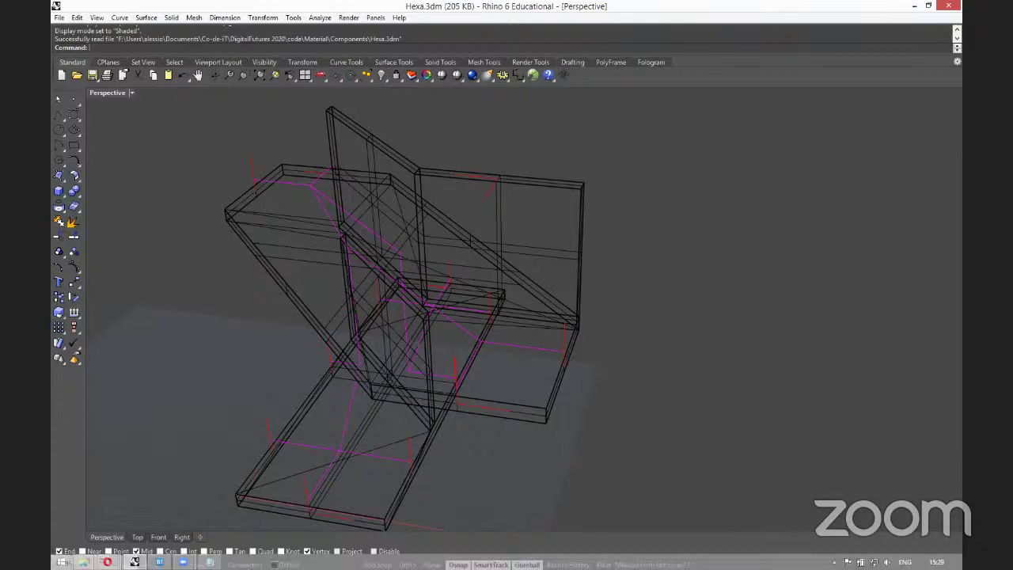
pyautogui.click(834, 562)
pyautogui.click(834, 562)
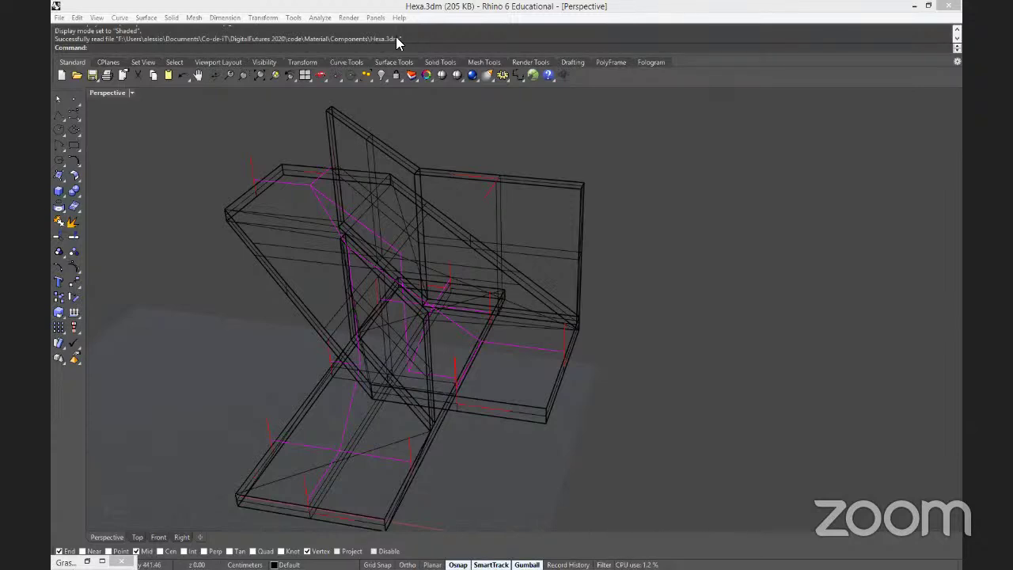
# Delete the mesh that overlaps the polysurface of the Hexa component, keeping the polysurface and the curves.
pyautogui.press('Home')
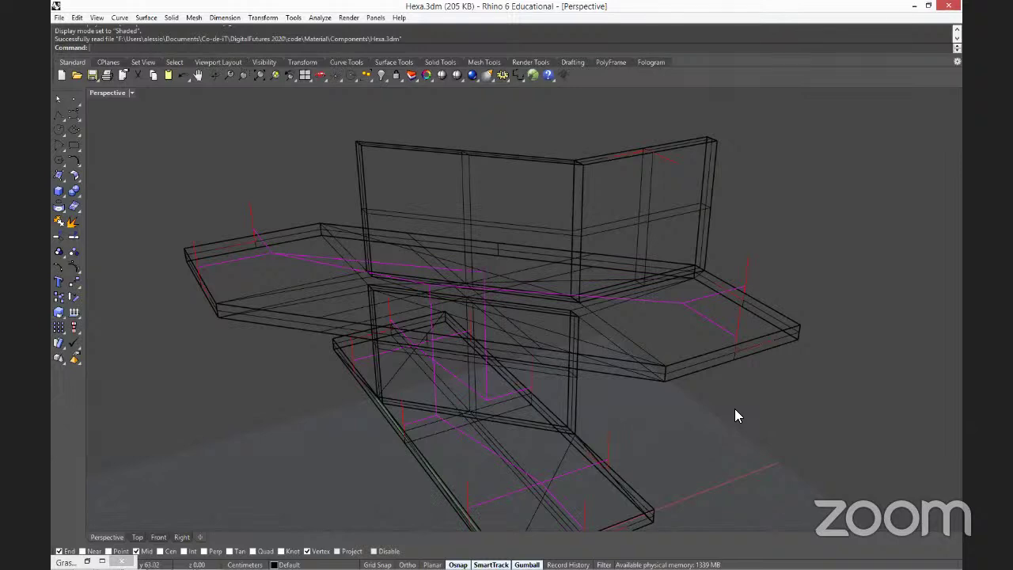
pyautogui.moveTo(735, 408); pyautogui.dragTo(637, 425, button='right')
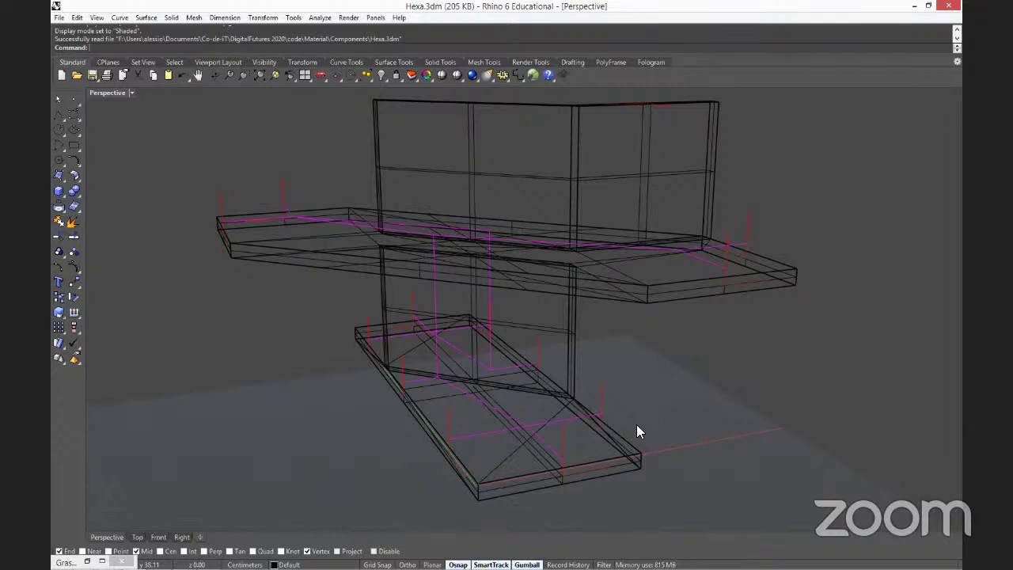
pyautogui.scroll(-2, 636, 424)
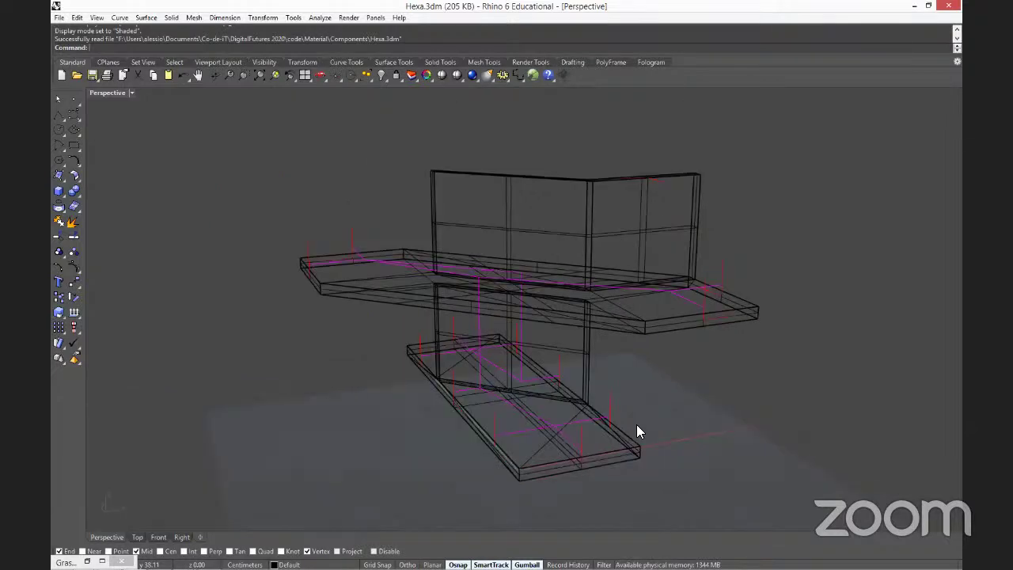
pyautogui.scroll(4, 636, 424)
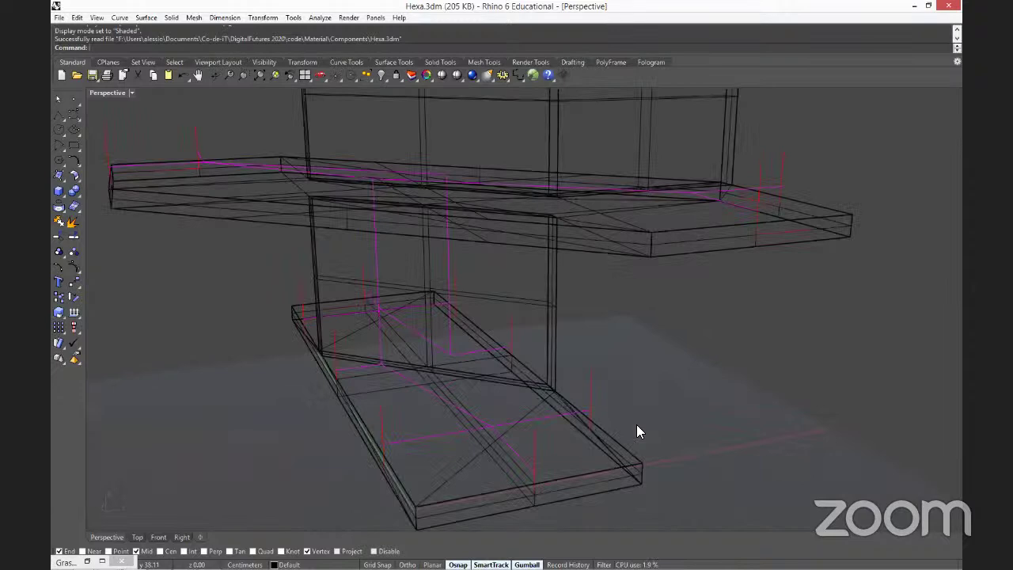
pyautogui.scroll(-1, 638, 431)
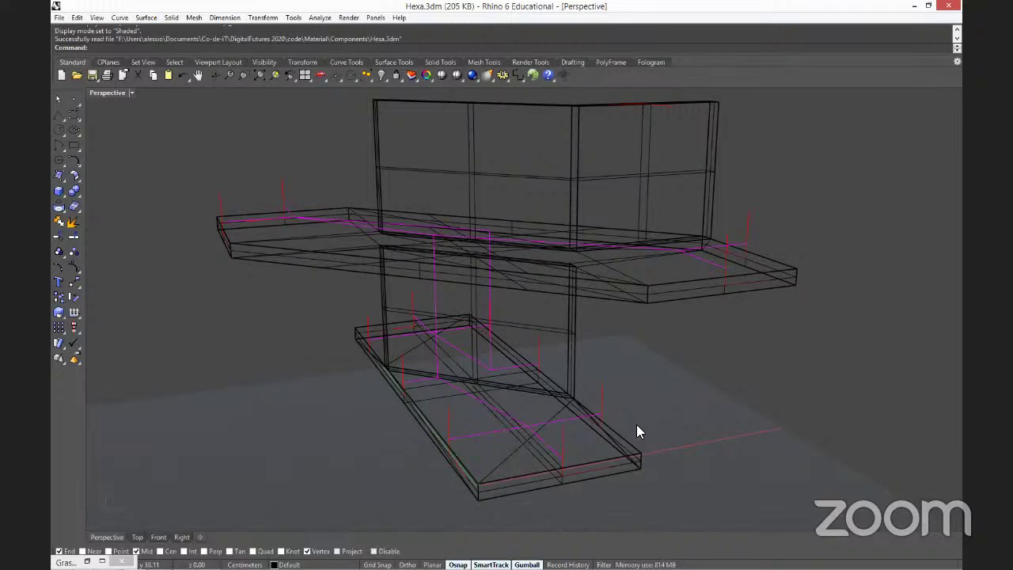
pyautogui.click(604, 294)
pyautogui.click(604, 293)
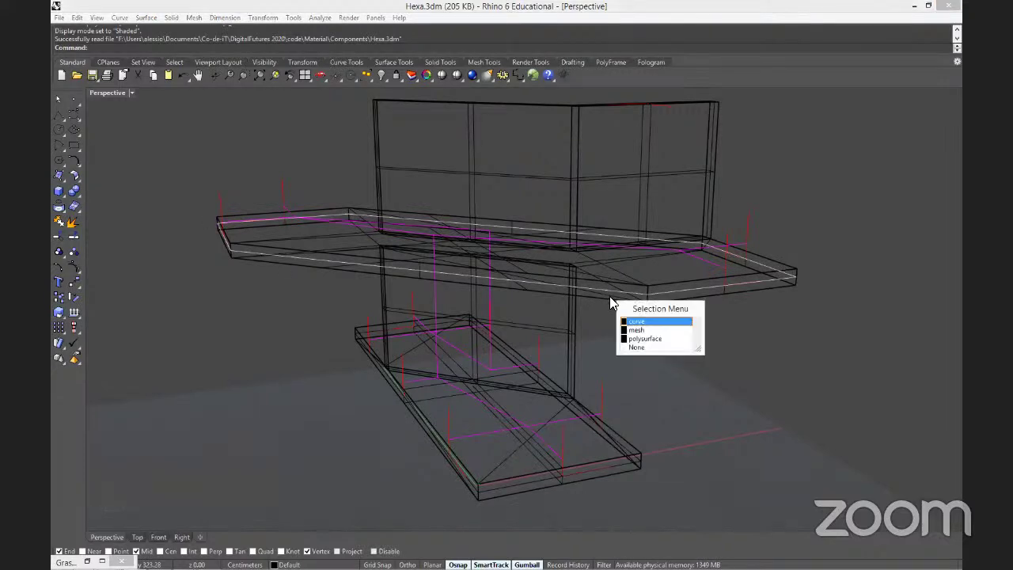
pyautogui.click(647, 331)
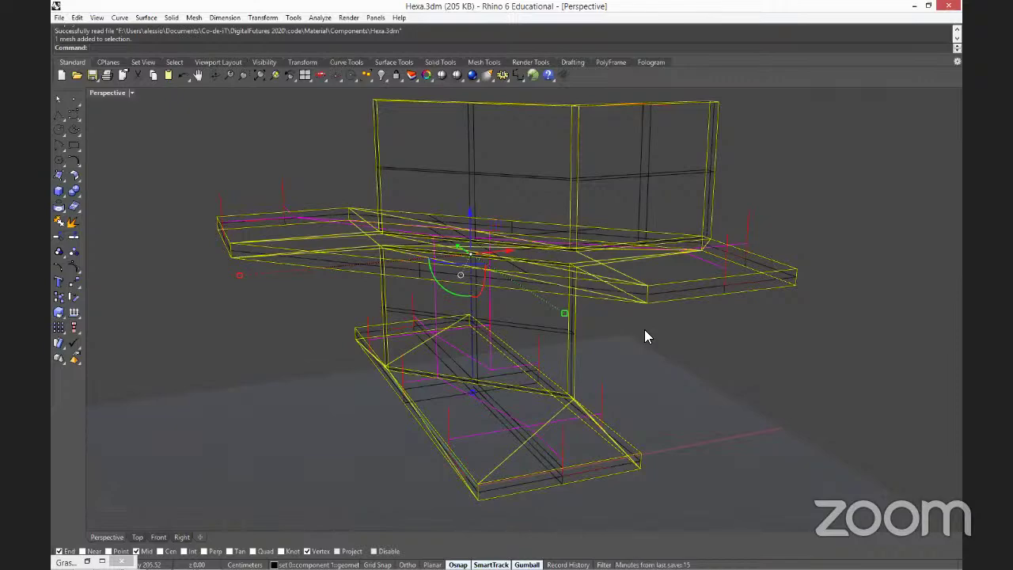
pyautogui.press('Delete')
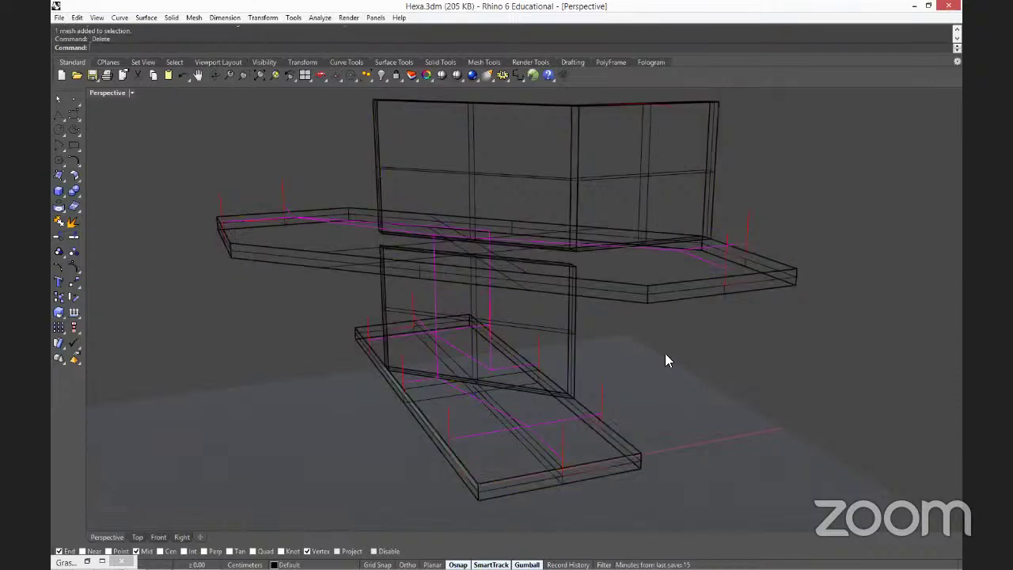
pyautogui.moveTo(665, 353); pyautogui.dragTo(708, 358, button='right')
pyautogui.scroll(-3, 673, 386)
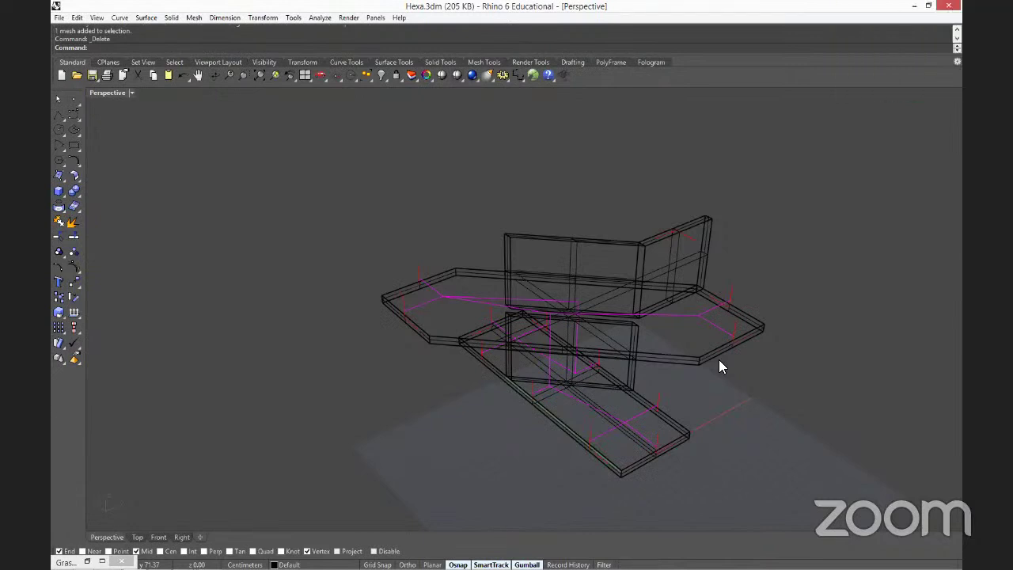
pyautogui.moveTo(736, 362); pyautogui.dragTo(667, 346, button='right')
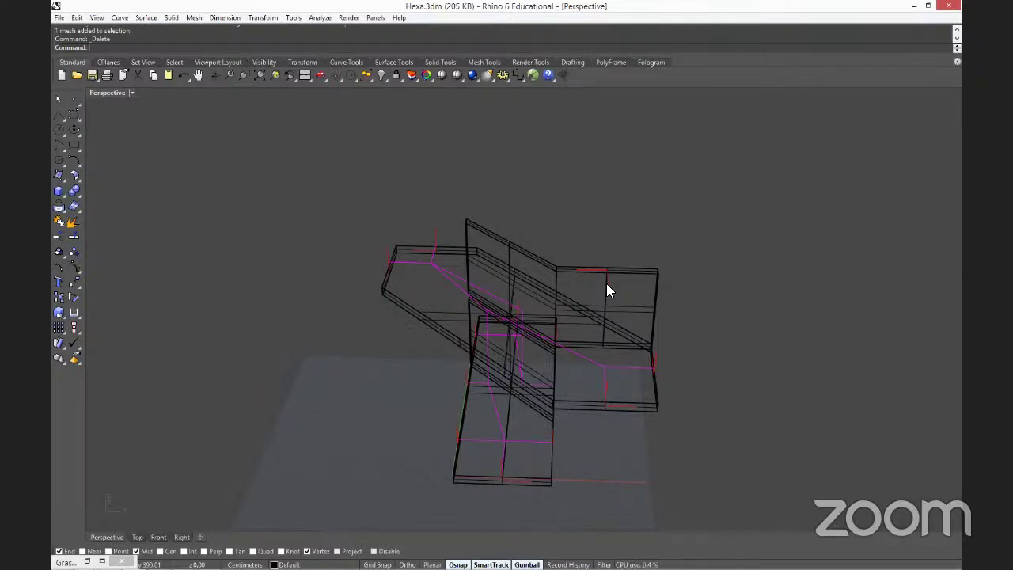
pyautogui.moveTo(599, 328); pyautogui.dragTo(772, 308, button='right')
pyautogui.scroll(4, 773, 309)
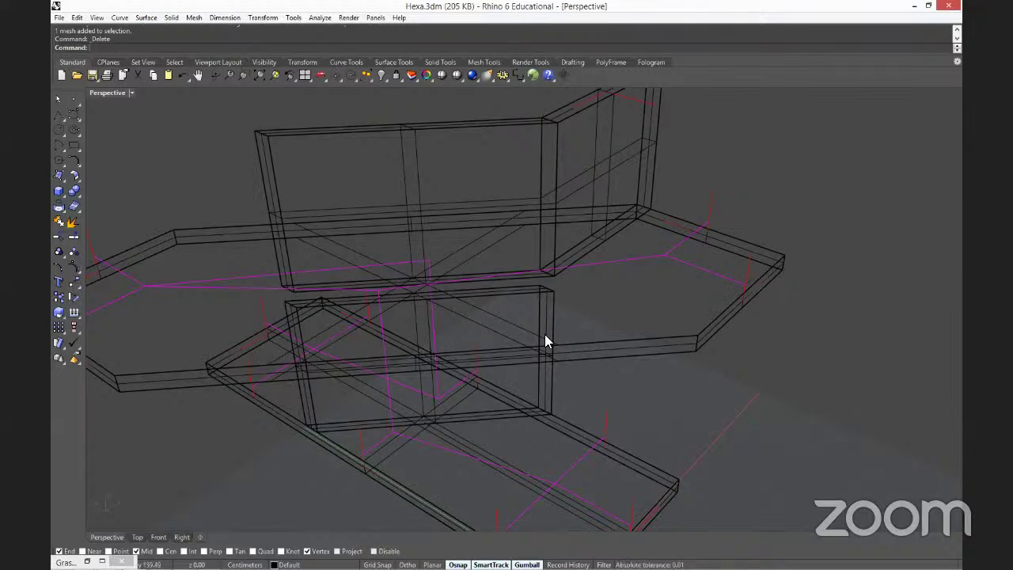
pyautogui.moveTo(783, 389); pyautogui.dragTo(617, 285, button='right')
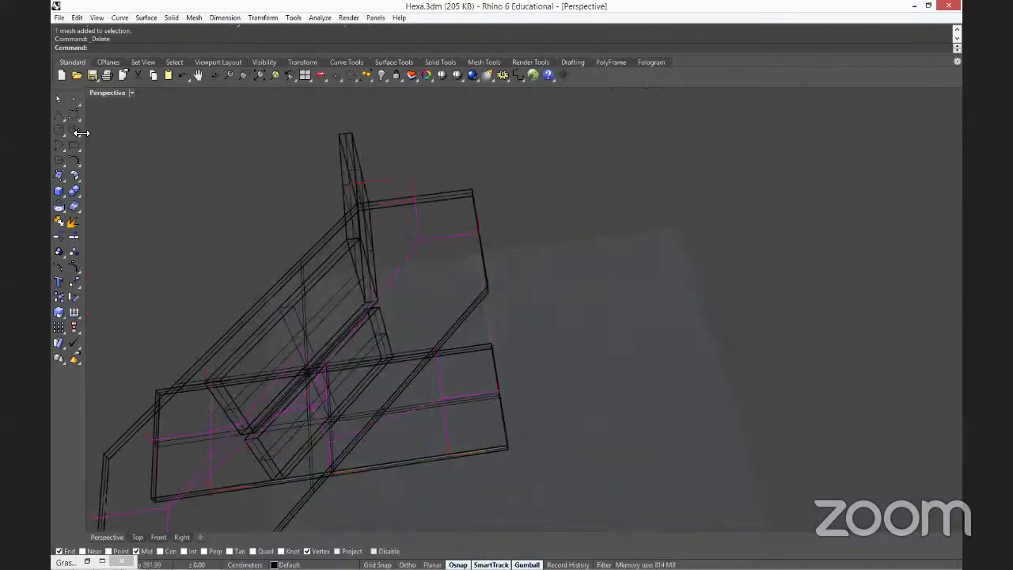
# Draw a straight polyline segment about 79 cm long on the ground plane beside the Hexa component.
pyautogui.click(59, 115)
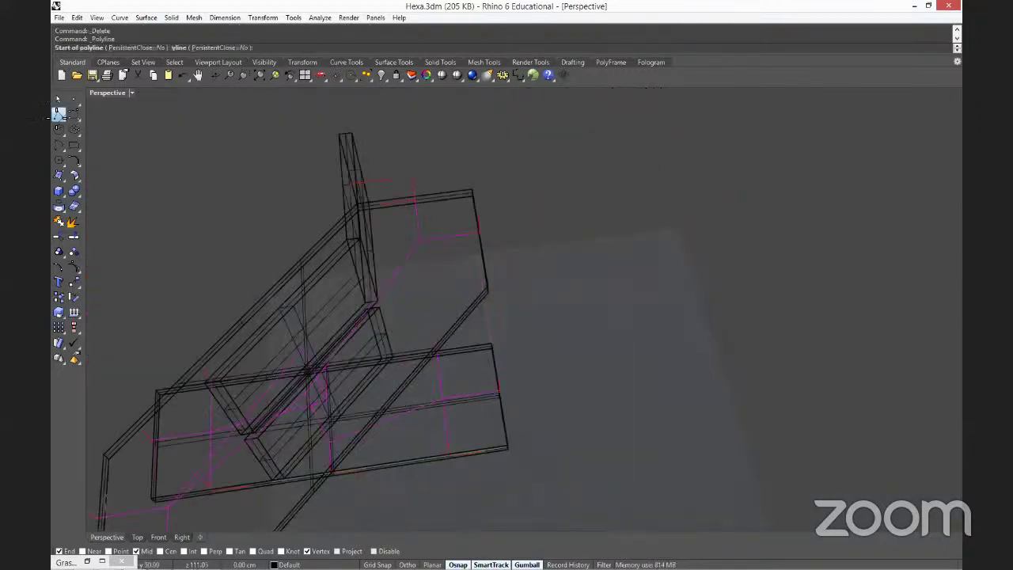
pyautogui.scroll(-6, 606, 261)
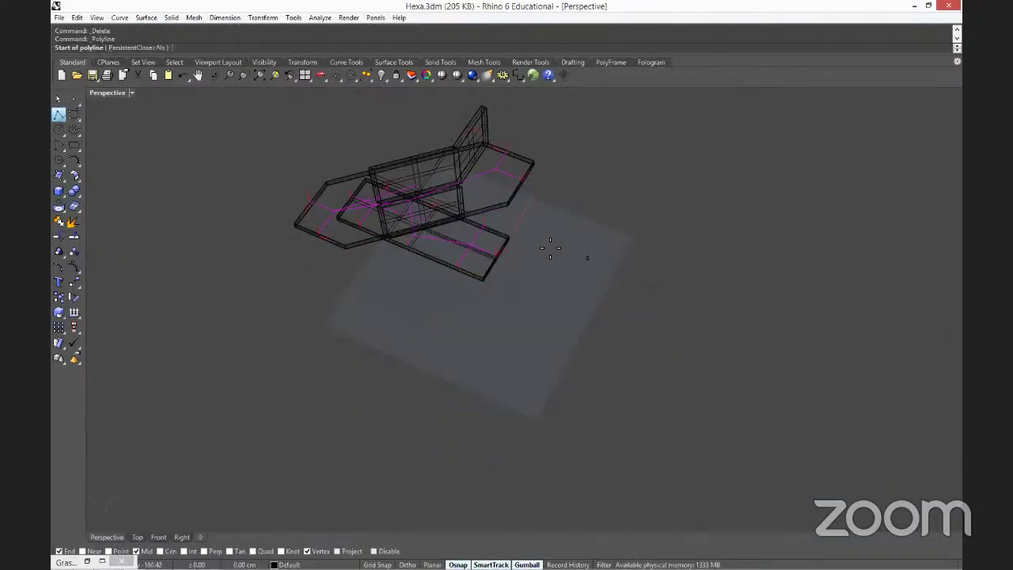
pyautogui.scroll(4, 550, 248)
pyautogui.click(577, 170)
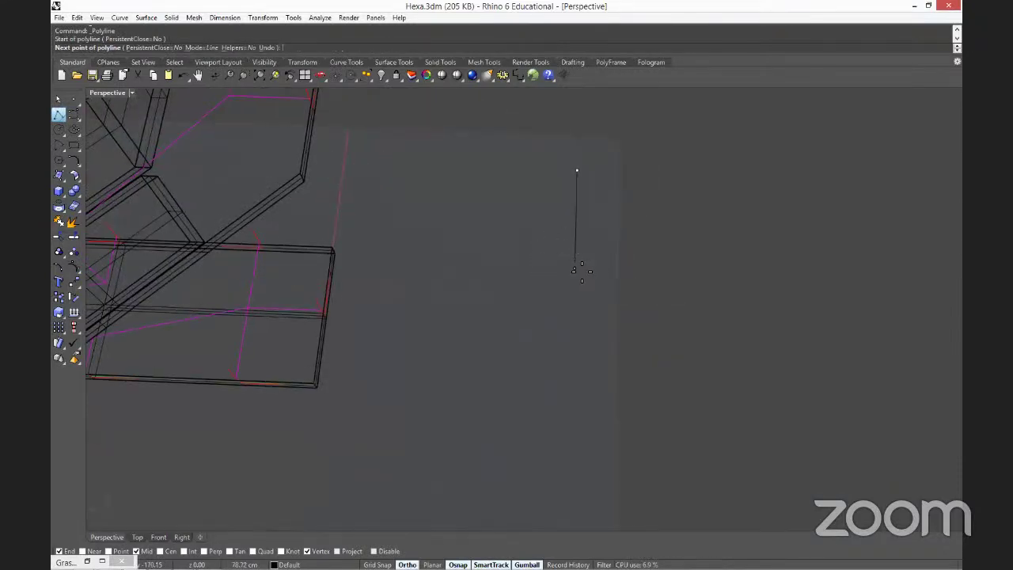
pyautogui.click(577, 269)
pyautogui.press('Return')
pyautogui.moveTo(594, 299); pyautogui.dragTo(576, 251, button='right')
pyautogui.click(581, 247)
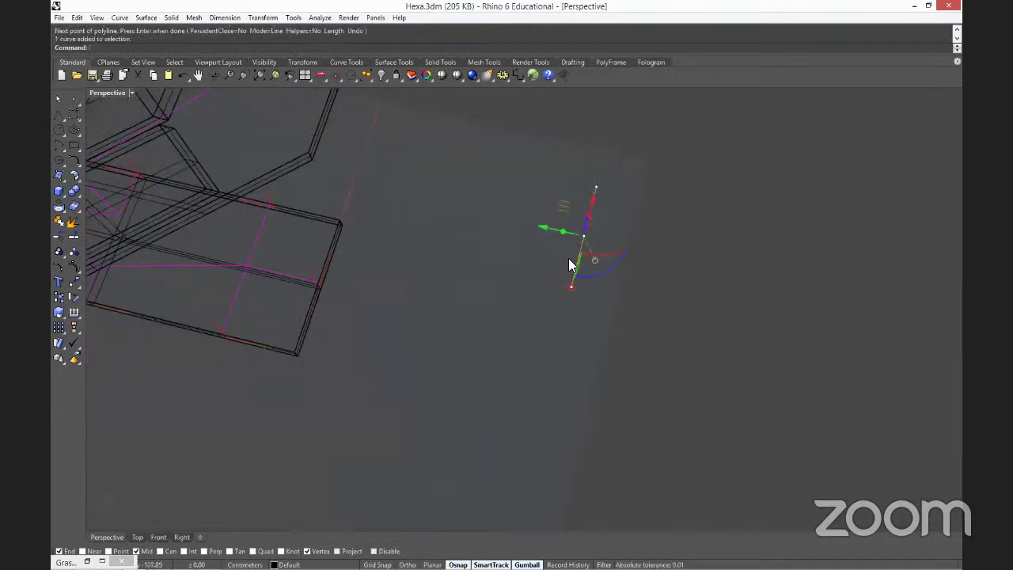
pyautogui.click(710, 235)
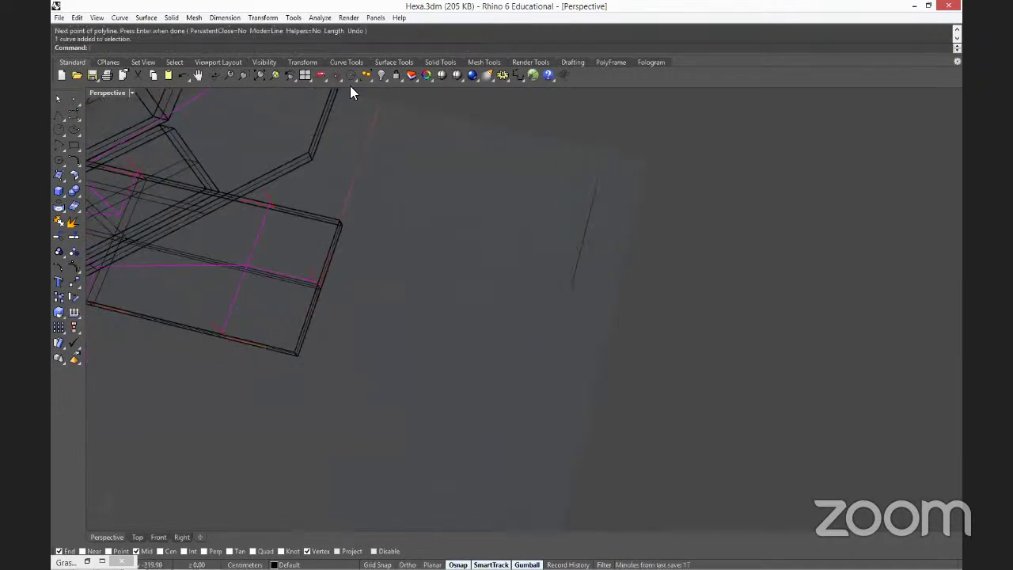
# Draw a curved profile with the control-point Curve tool, starting at the upper end of the straight line and bending away to the upper left.
pyautogui.click(73, 114)
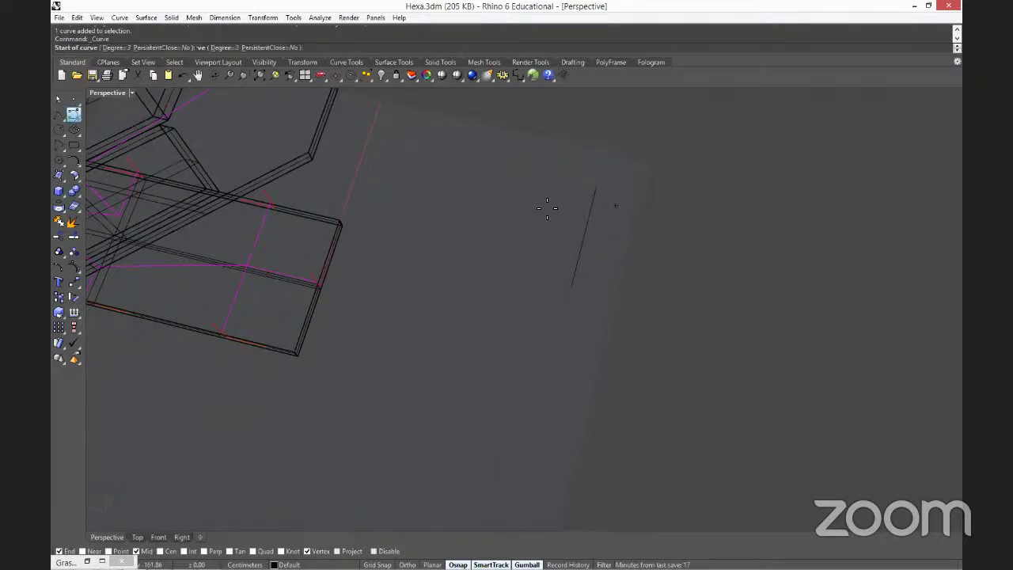
pyautogui.click(596, 186)
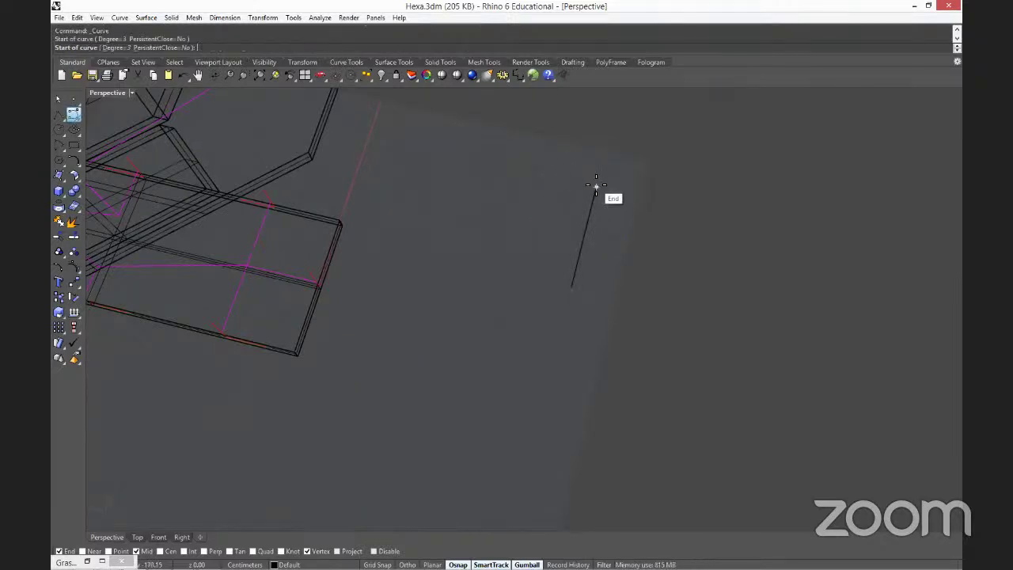
pyautogui.click(527, 182)
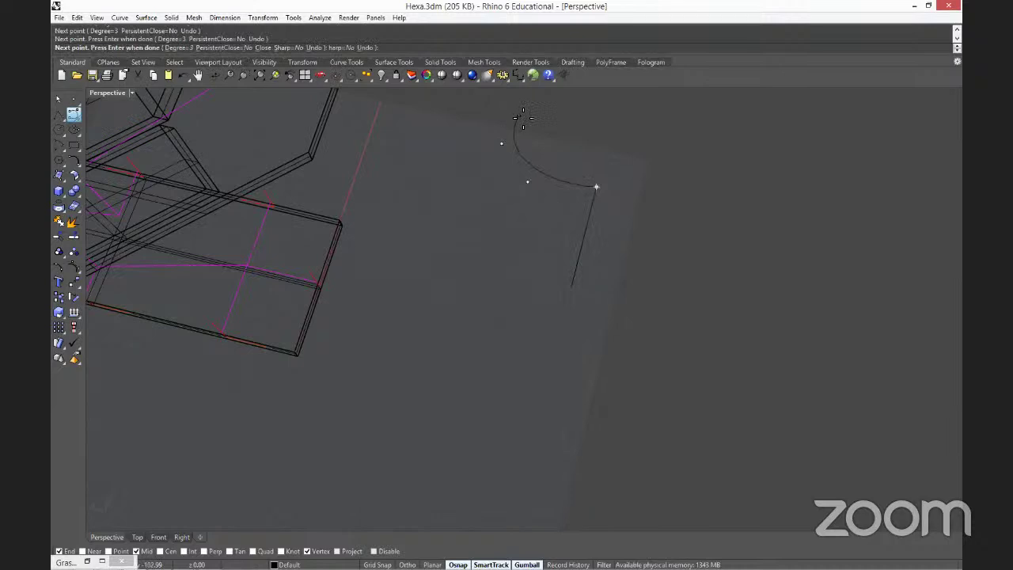
pyautogui.click(517, 117)
pyautogui.press('Return')
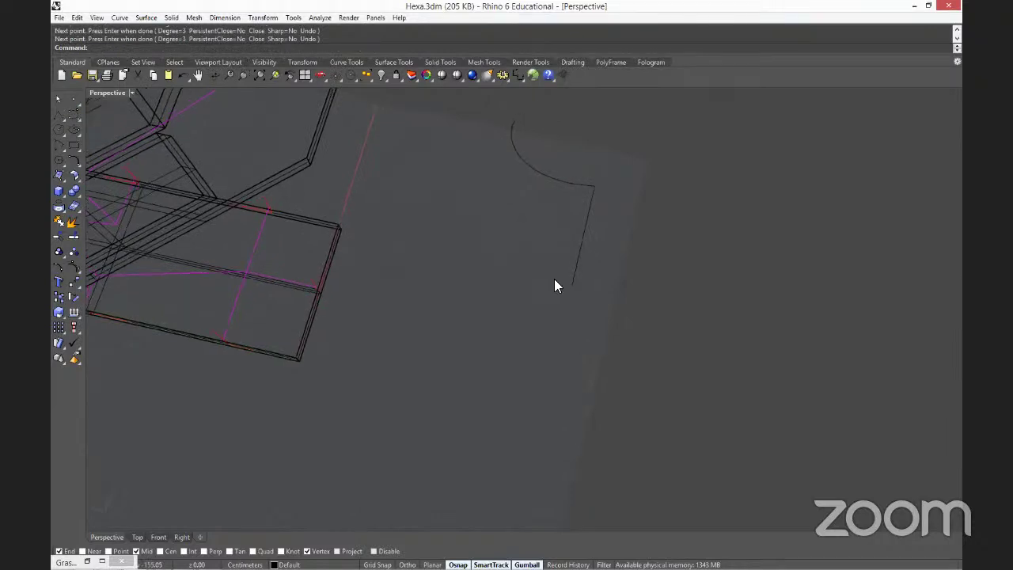
# Draw an S-shaped control-point curve starting at the lower end of the straight line and running towards the component.
pyautogui.press('Return')
pyautogui.click(558, 284)
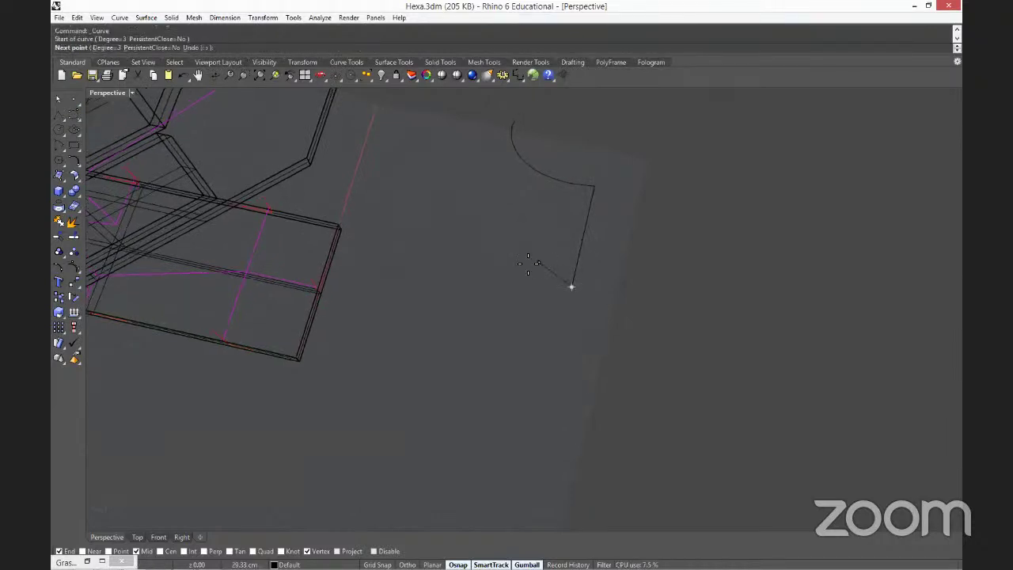
pyautogui.click(537, 256)
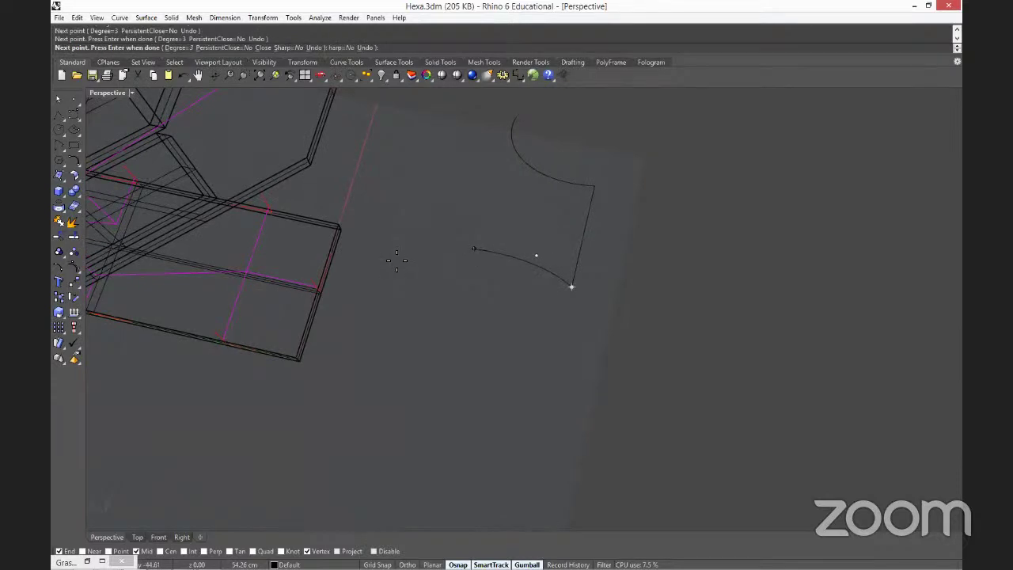
pyautogui.click(401, 172)
pyautogui.press('Return')
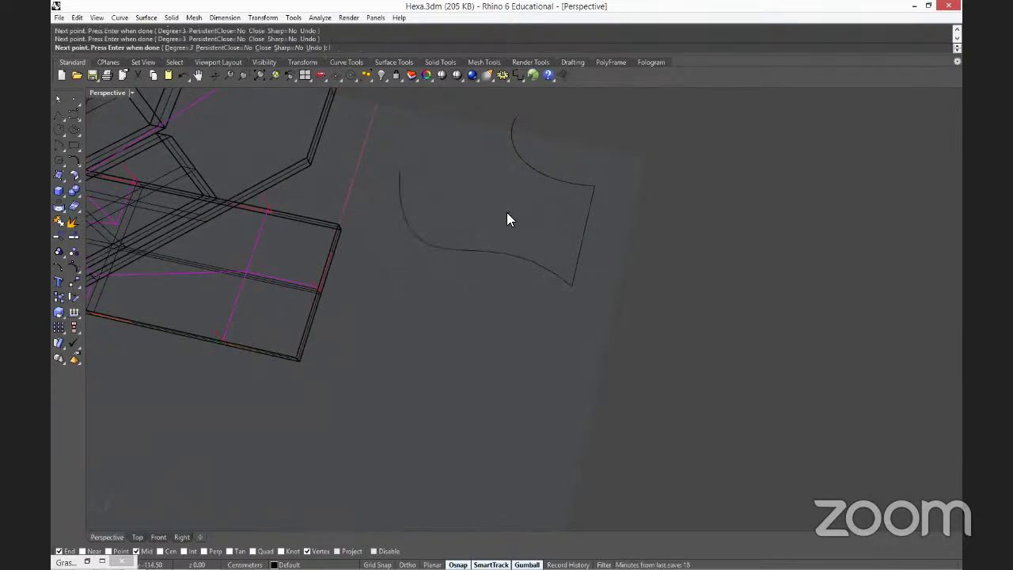
# Select the straight line with its two curves and make a copy of them rotated by 180 degrees.
pyautogui.moveTo(534, 285); pyautogui.dragTo(567, 289, button='right')
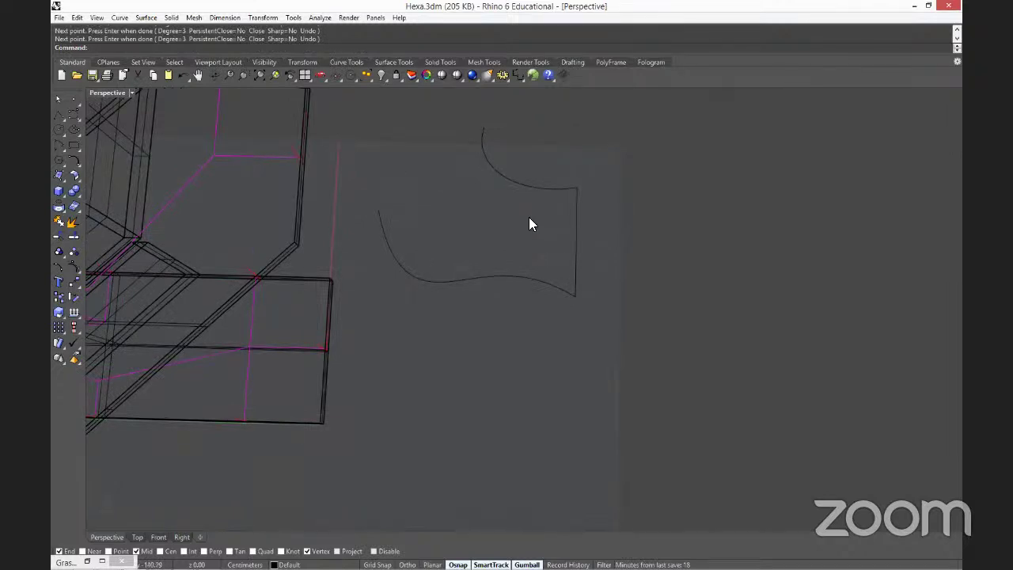
pyautogui.scroll(3, 528, 222)
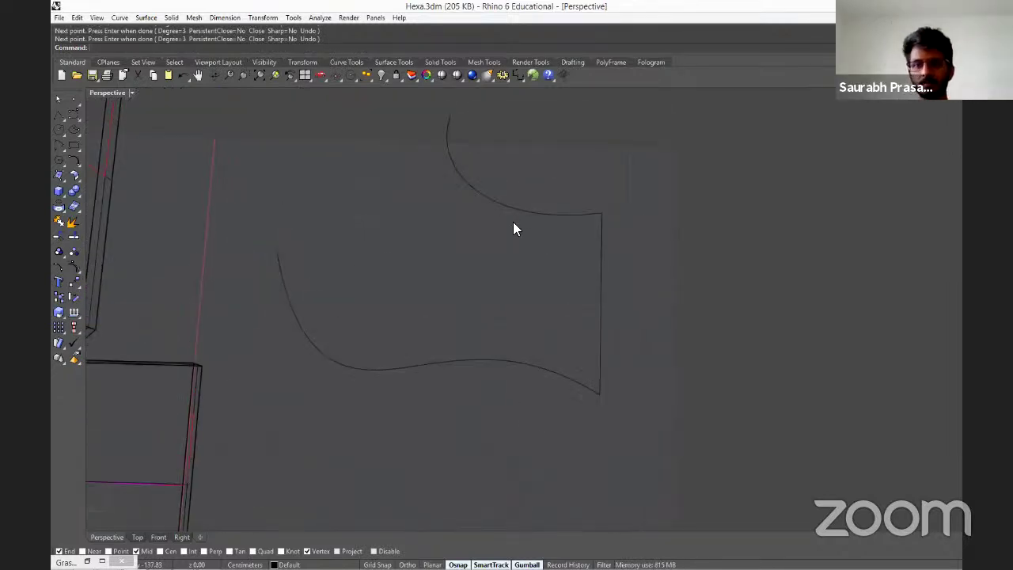
pyautogui.moveTo(636, 446); pyautogui.dragTo(504, 179)
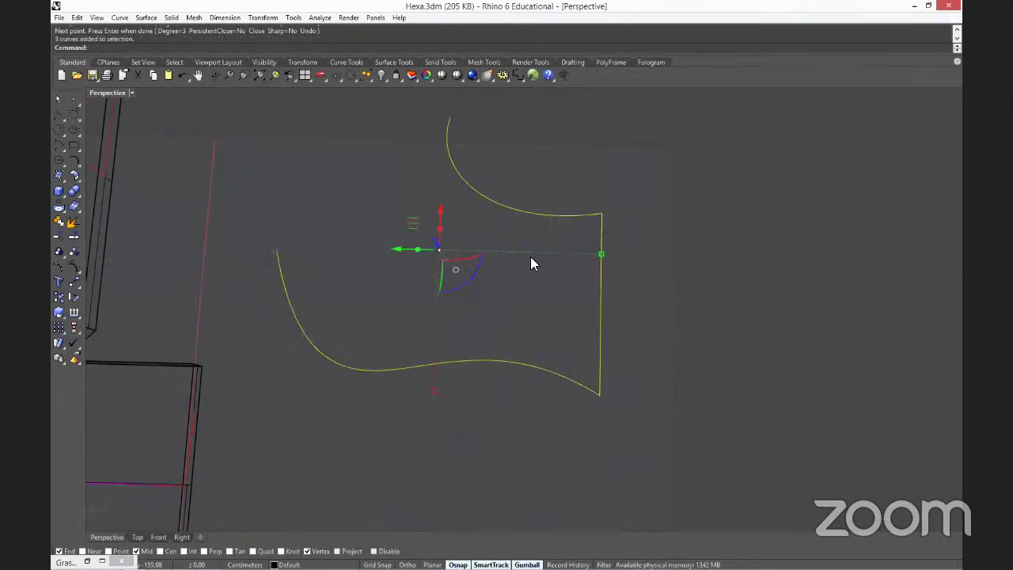
pyautogui.click(454, 290)
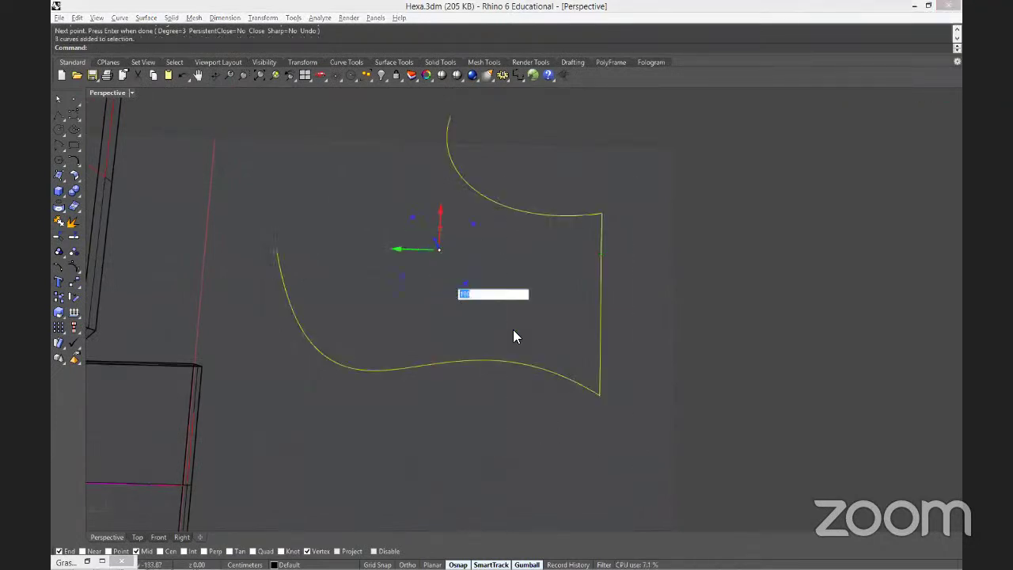
pyautogui.write('180')
pyautogui.press('Return')
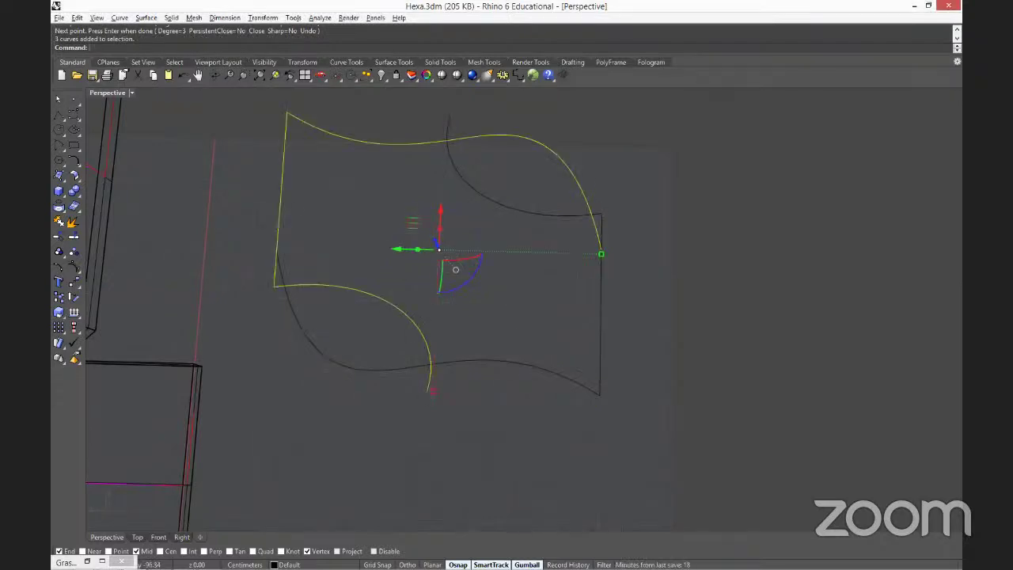
# Move the rotated copy from its upper corner to the upper end of the original line so both straight edges coincide.
pyautogui.write('m')
pyautogui.press('Return')
pyautogui.click(287, 112)
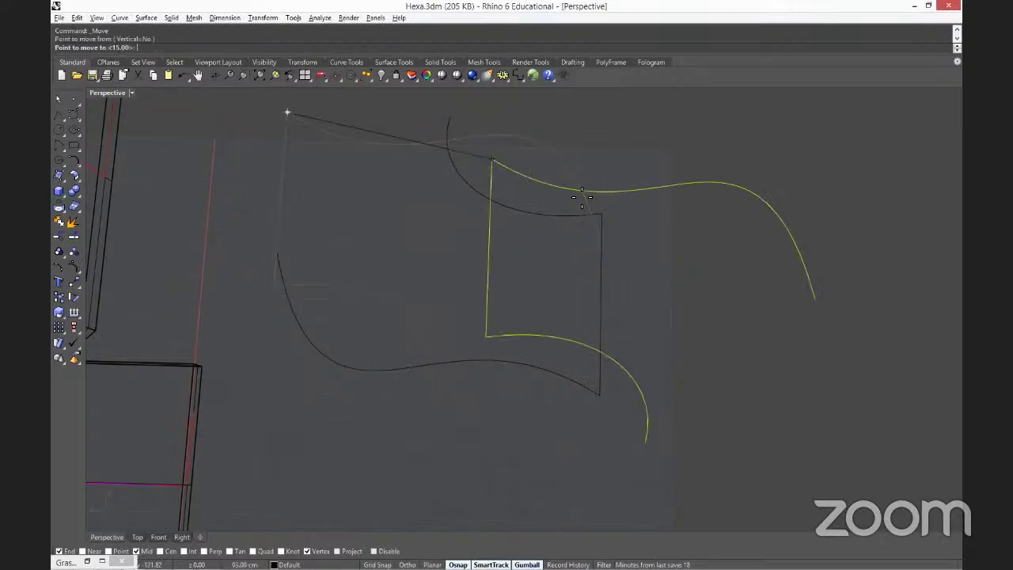
pyautogui.click(602, 214)
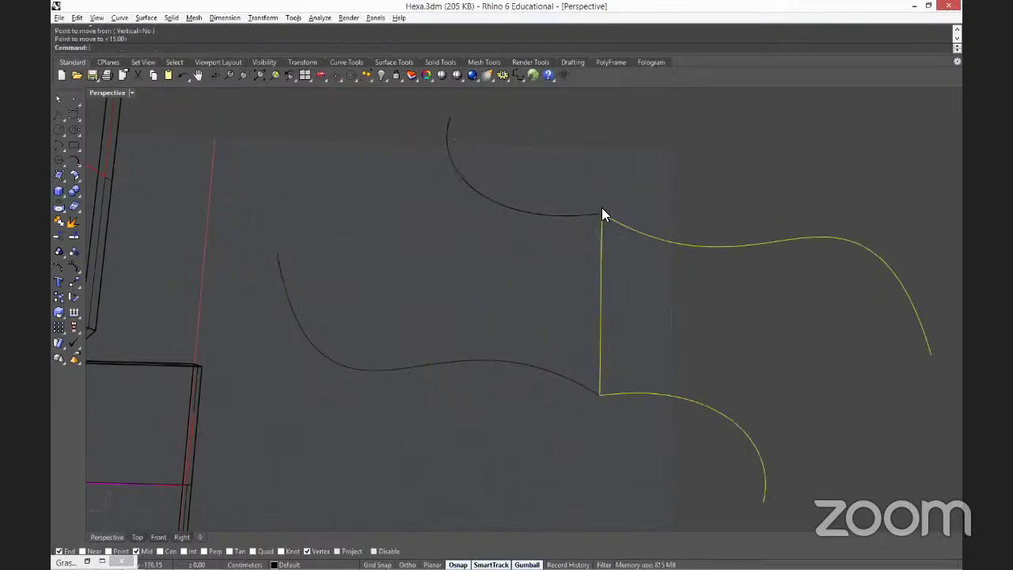
pyautogui.click(685, 153)
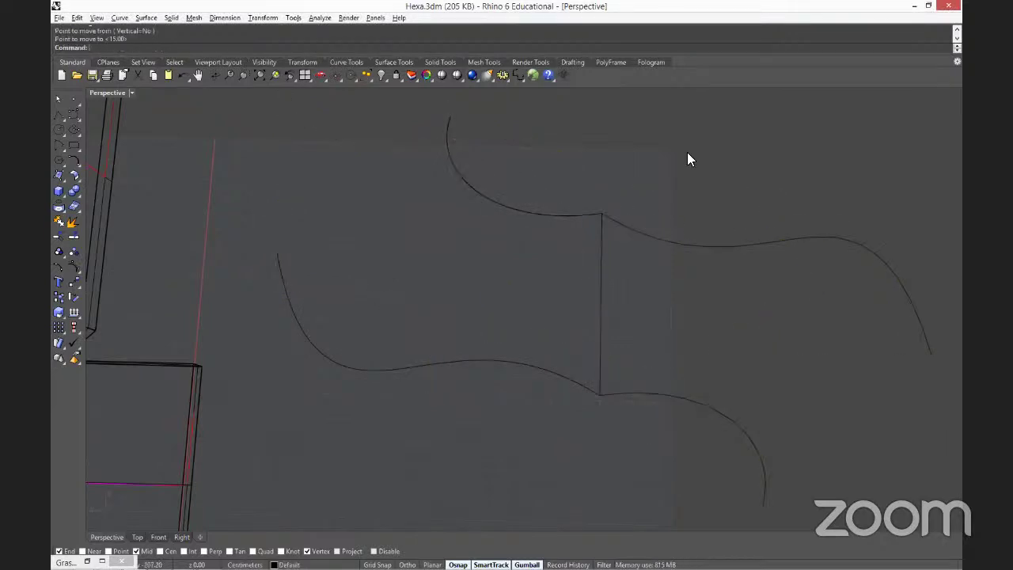
# Draw a circle of about 14 cm radius centred on the shared line's upper end and a larger one on its lower end.
pyautogui.click(59, 129)
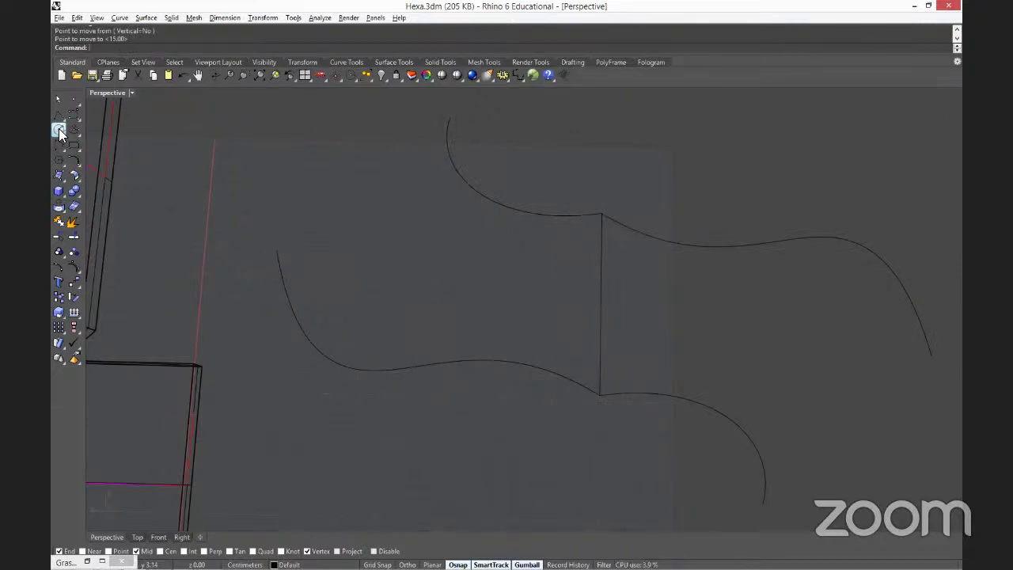
pyautogui.click(634, 212)
pyautogui.click(633, 209)
pyautogui.rightClick(633, 209)
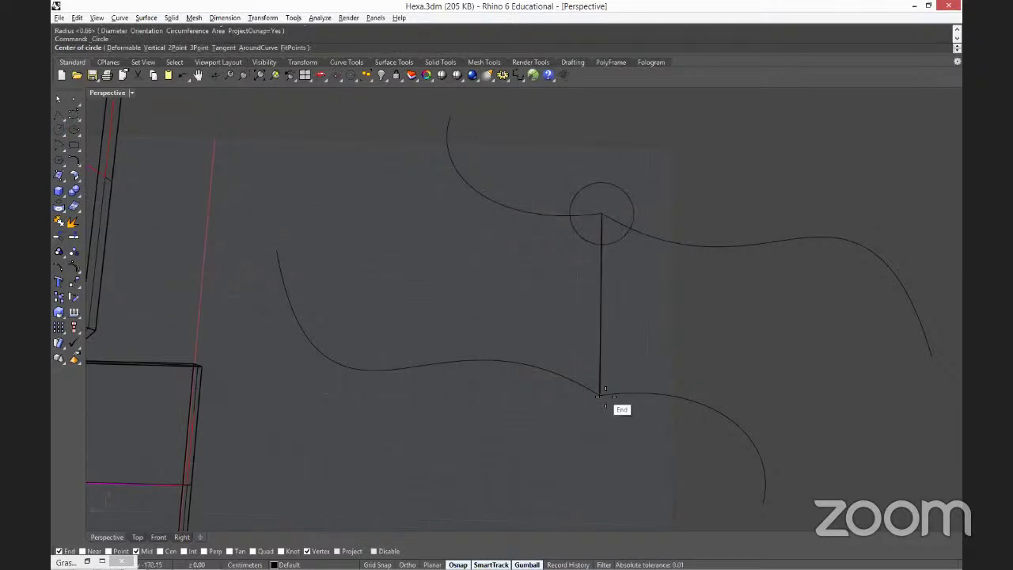
pyautogui.click(631, 374)
pyautogui.rightClick(629, 373)
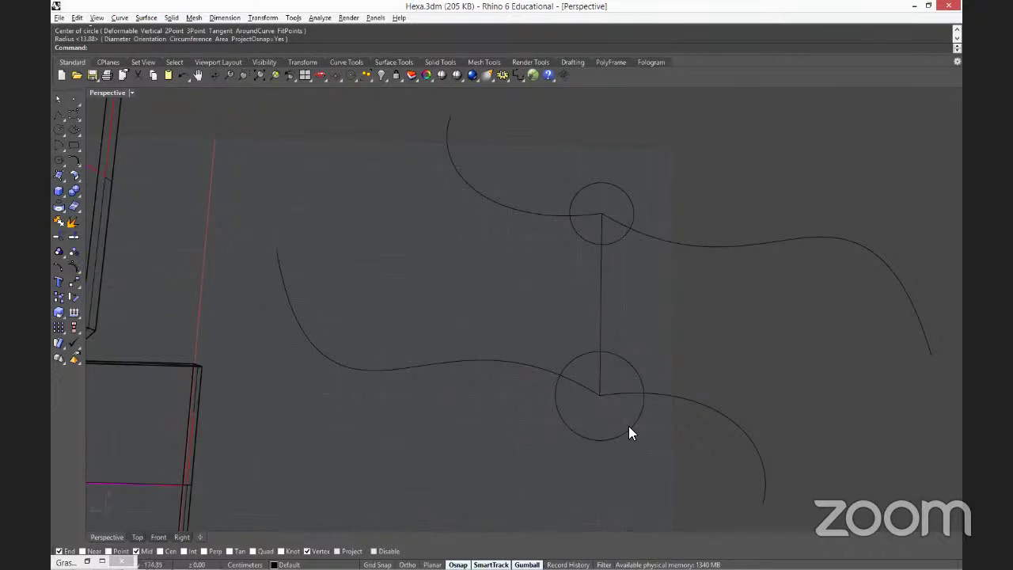
# Delete the whole sketch beside the component, including both circles, the straight lines and the curved profiles.
pyautogui.moveTo(643, 445); pyautogui.dragTo(615, 416)
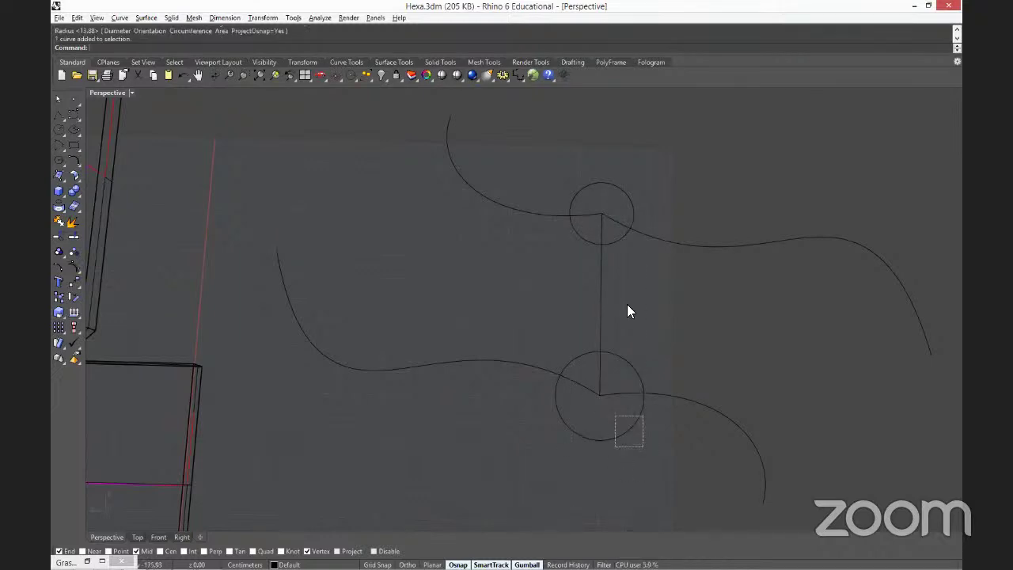
pyautogui.press('Escape')
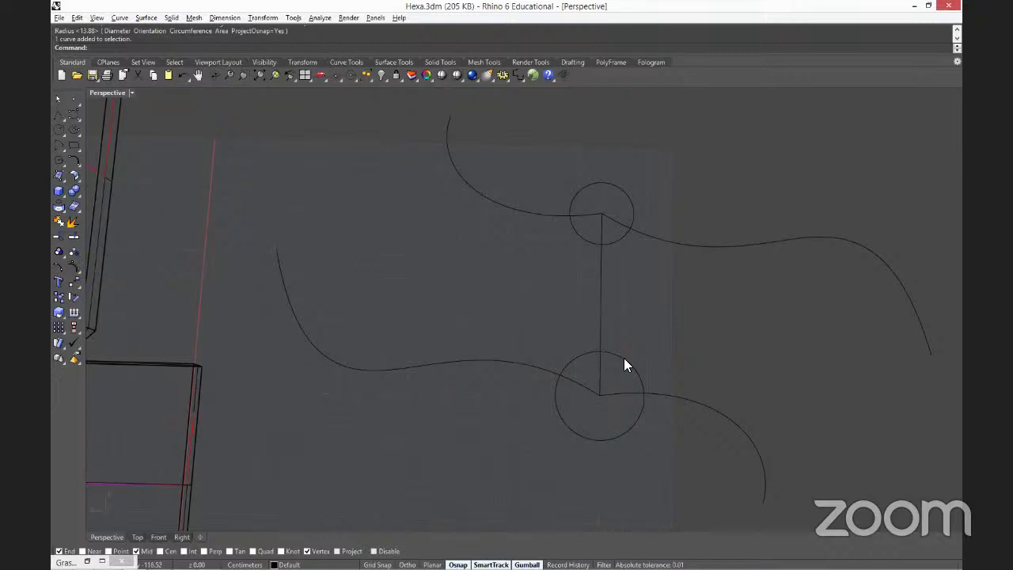
pyautogui.moveTo(659, 429); pyautogui.dragTo(470, 203)
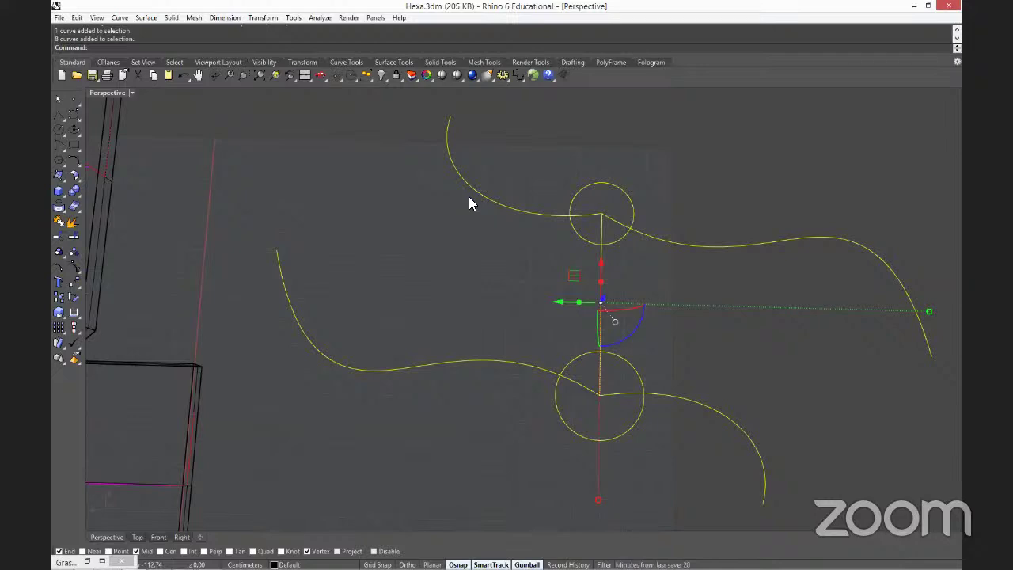
pyautogui.press('Delete')
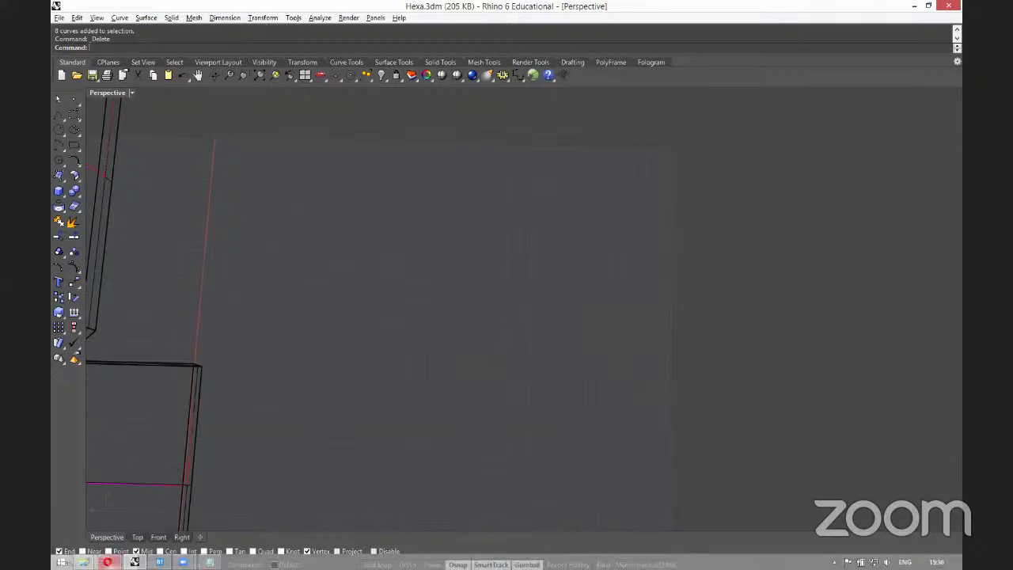
# Switch to the component design presentation in Google Slides, maximize its window and show slide 3 with the component aggregations.
pyautogui.moveTo(108, 562)
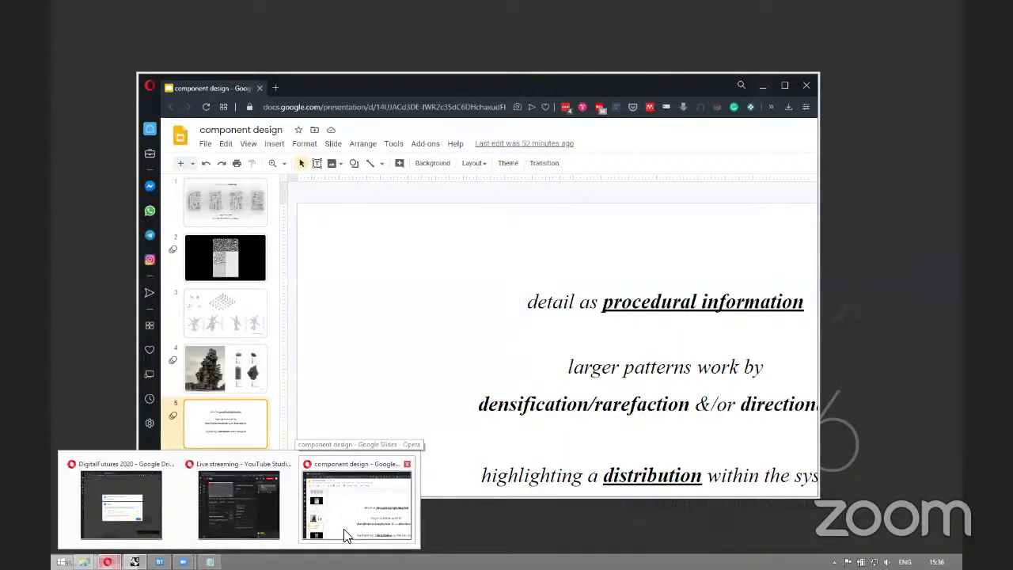
pyautogui.click(344, 534)
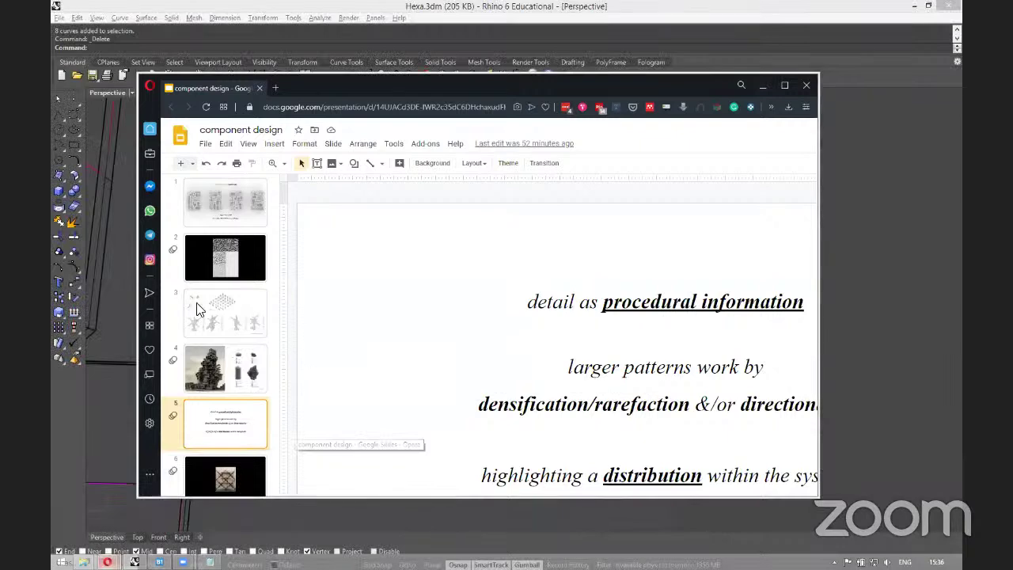
pyautogui.click(785, 85)
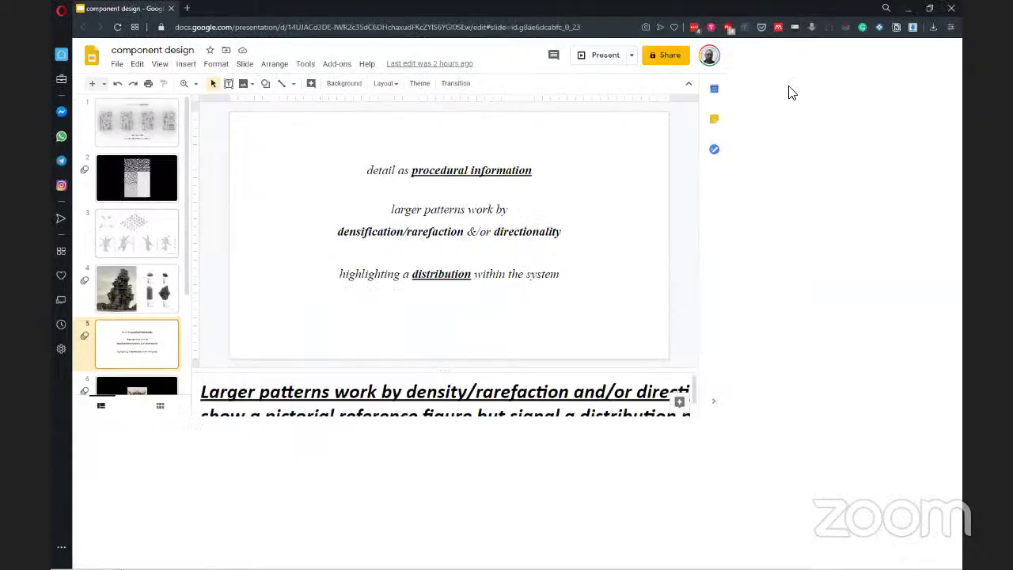
pyautogui.press('Up')
pyautogui.press('Up')
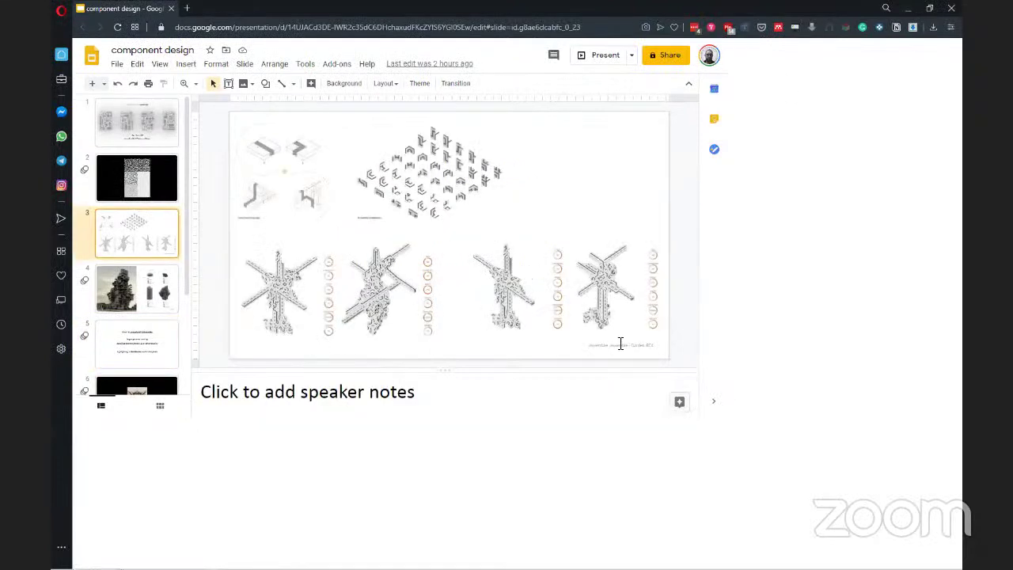
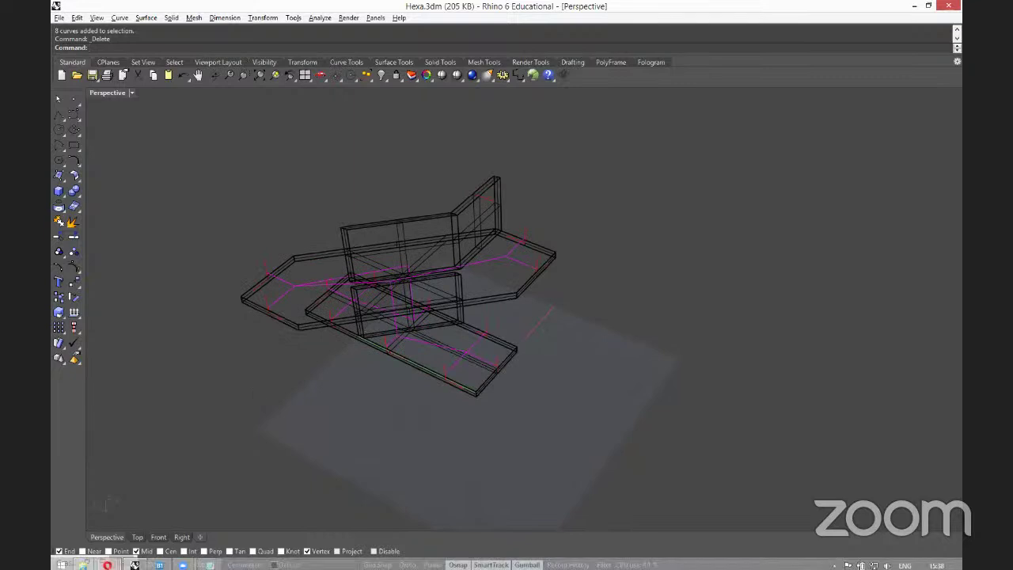
# Show the model's layer list and place it beside the component so the wireframe stays visible.
pyautogui.moveTo(82, 562)
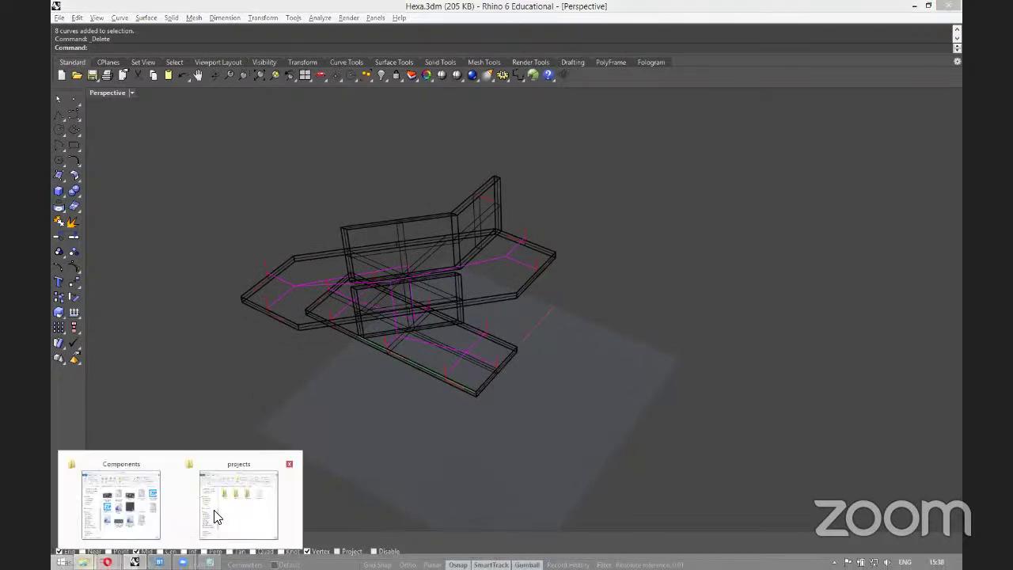
pyautogui.moveTo(218, 515)
pyautogui.moveTo(134, 508)
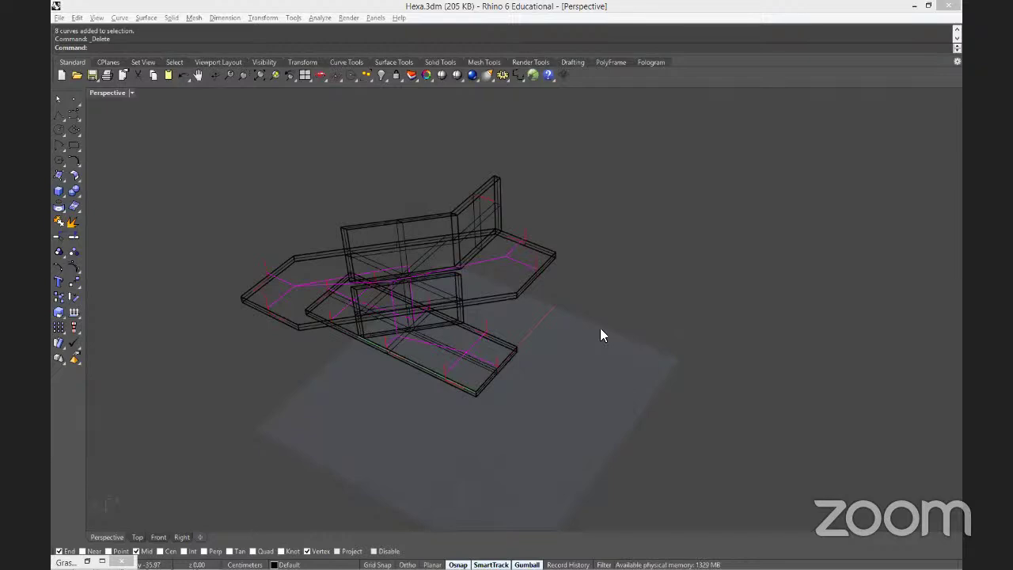
pyautogui.click(419, 77)
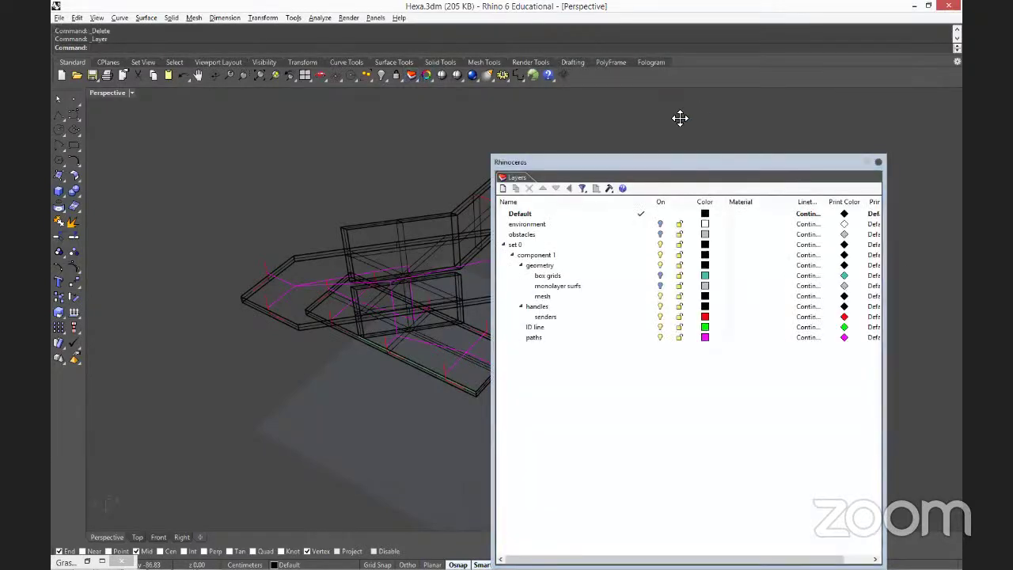
pyautogui.moveTo(638, 162); pyautogui.dragTo(686, 121)
# Examine the folded upper wall, the forked path curve and the long path line on the upper plate by selecting each.
pyautogui.moveTo(373, 374); pyautogui.dragTo(368, 373, button='right')
pyautogui.scroll(3, 498, 269)
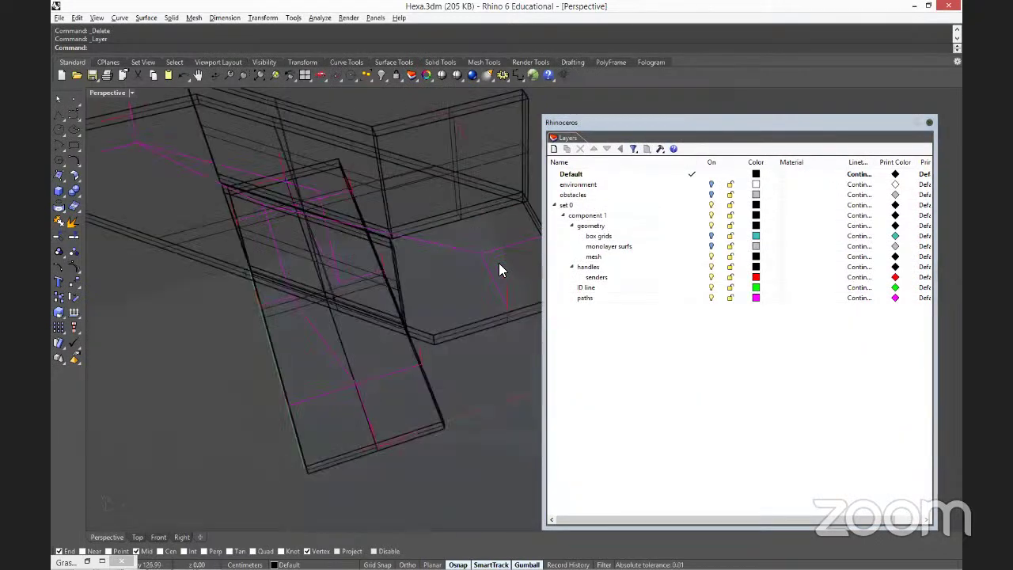
pyautogui.moveTo(485, 312); pyautogui.dragTo(422, 250, button='right')
pyautogui.scroll(-3, 490, 280)
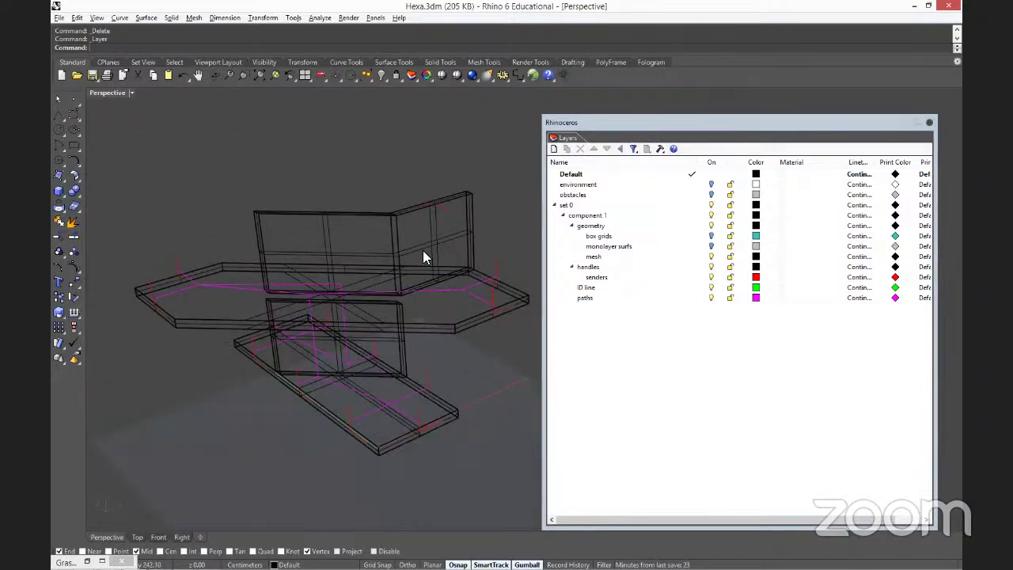
pyautogui.click(410, 256)
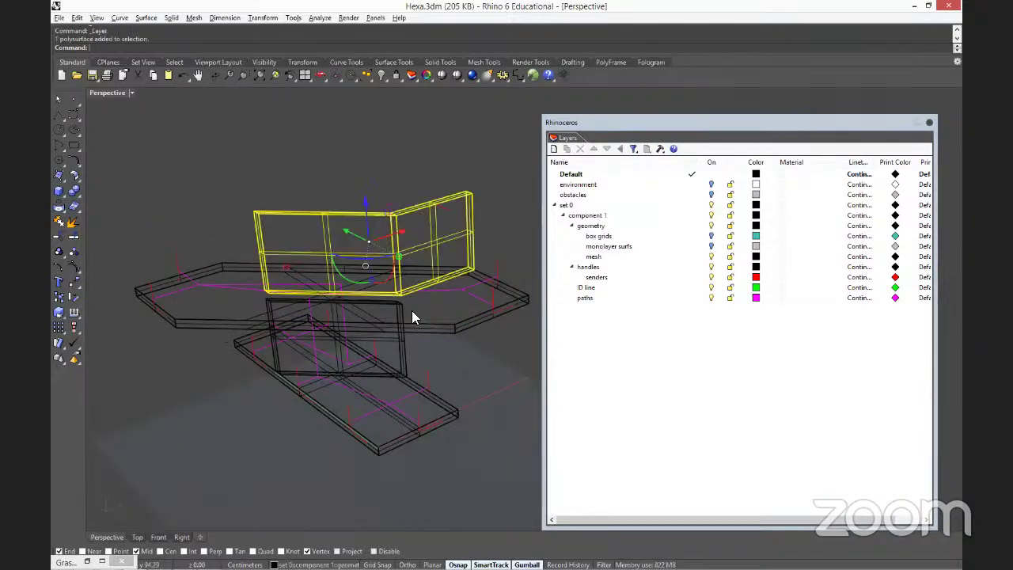
pyautogui.click(473, 290)
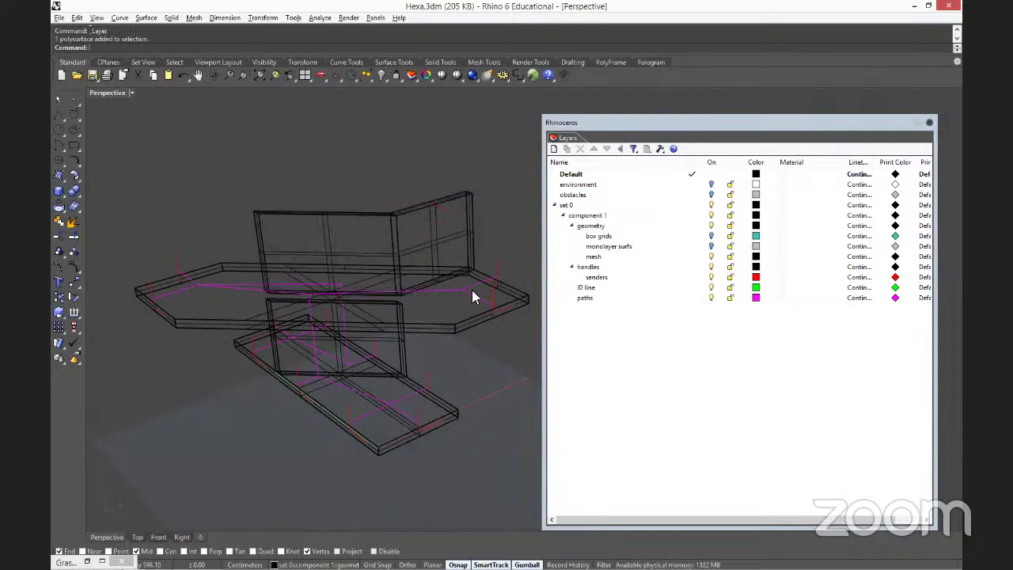
pyautogui.click(473, 290)
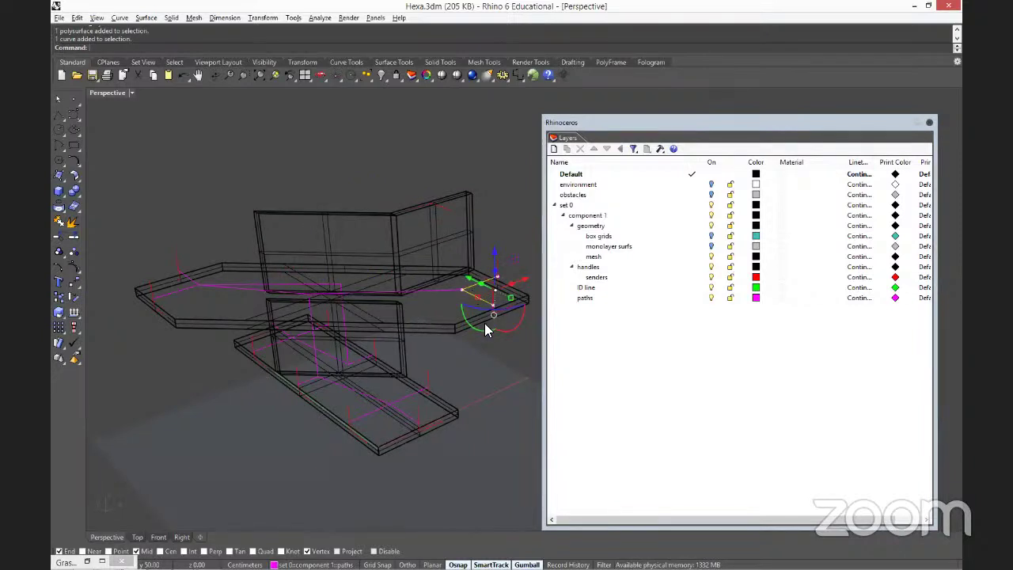
pyautogui.scroll(6, 485, 323)
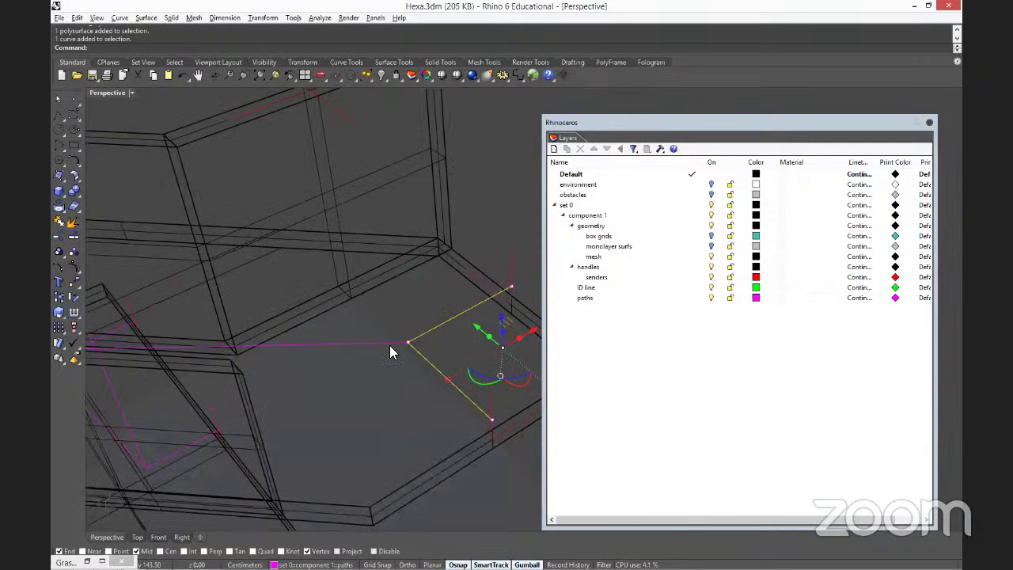
pyautogui.click(389, 344)
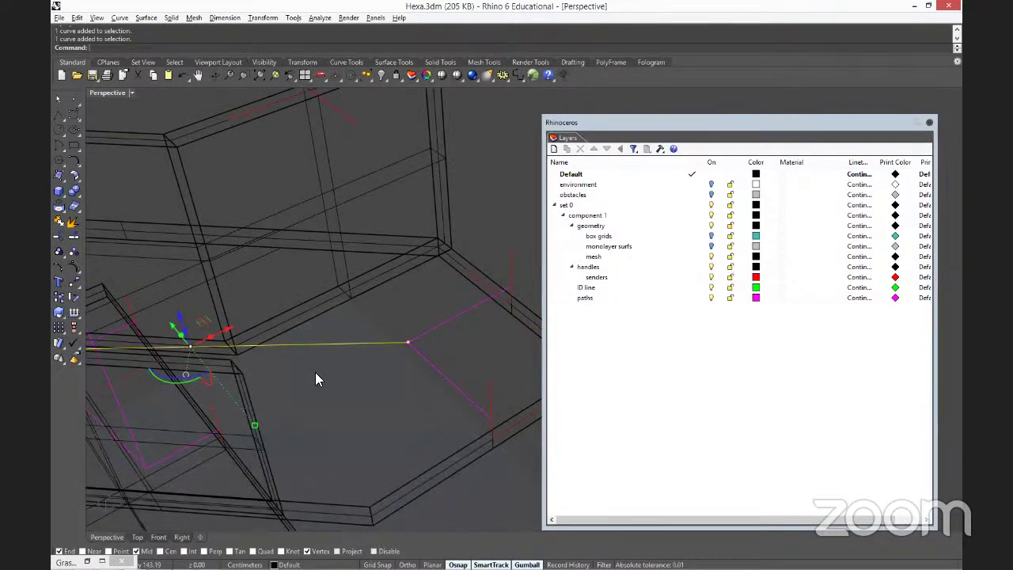
# Examine the remaining path curves through the component and select the long path line where it meets the fork on the upper plate.
pyautogui.moveTo(315, 372); pyautogui.dragTo(279, 423, button='right')
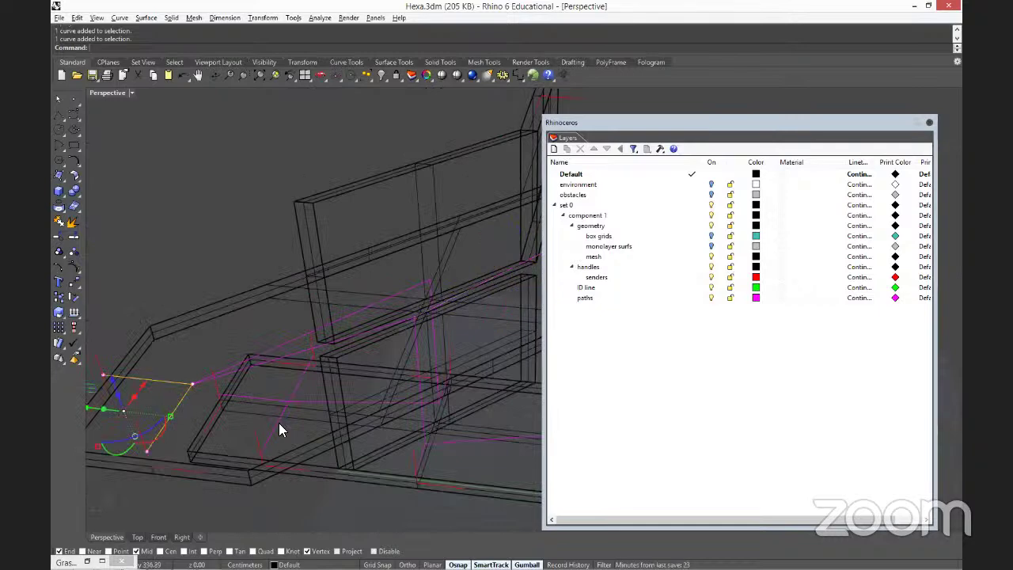
pyautogui.moveTo(320, 376); pyautogui.dragTo(326, 389, button='right')
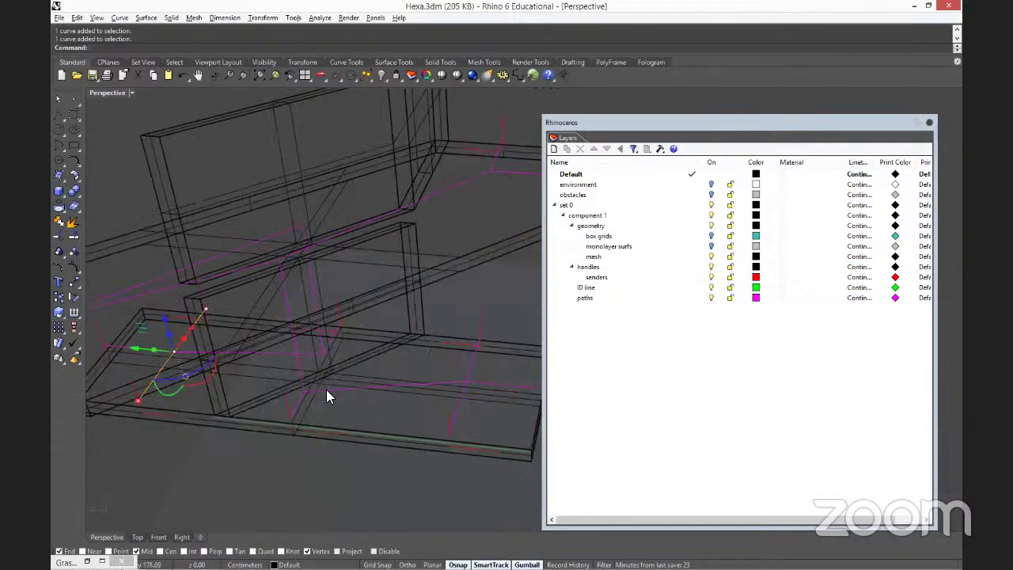
pyautogui.moveTo(516, 412); pyautogui.dragTo(429, 245, button='right')
pyautogui.scroll(5, 427, 245)
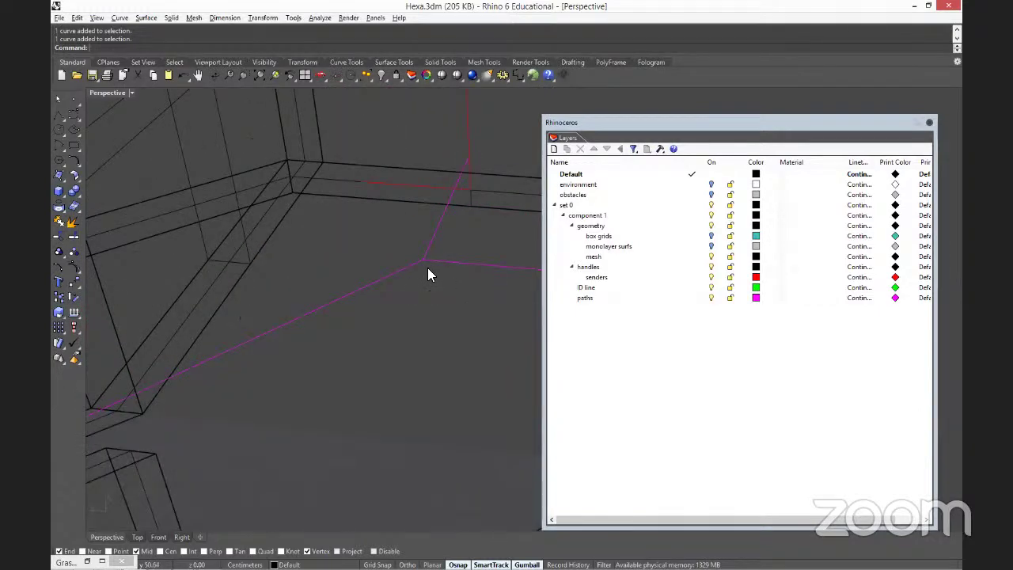
pyautogui.click(428, 264)
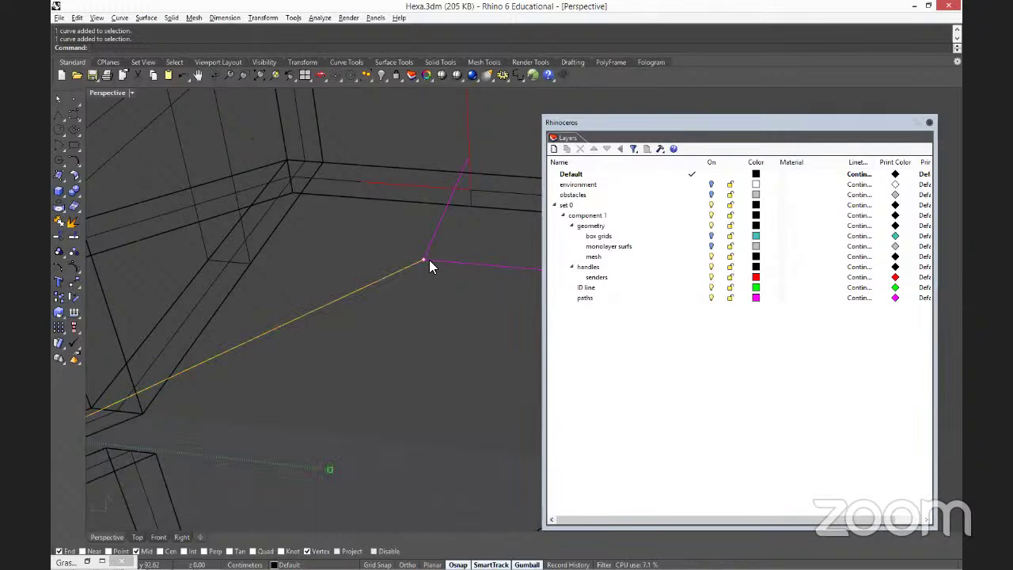
pyautogui.scroll(-2, 429, 260)
pyautogui.scroll(-2, 429, 265)
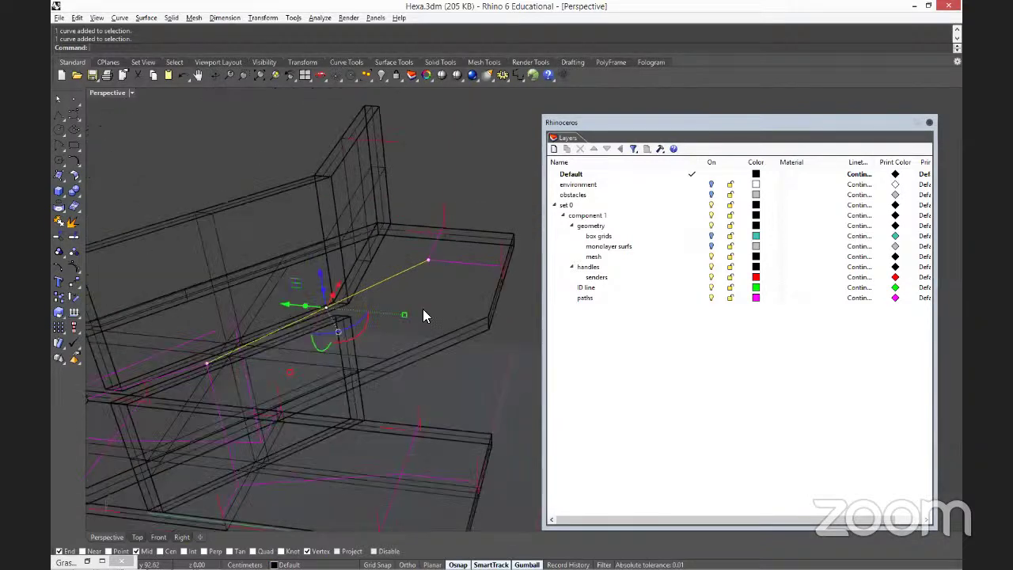
pyautogui.moveTo(424, 315); pyautogui.dragTo(356, 410, button='right')
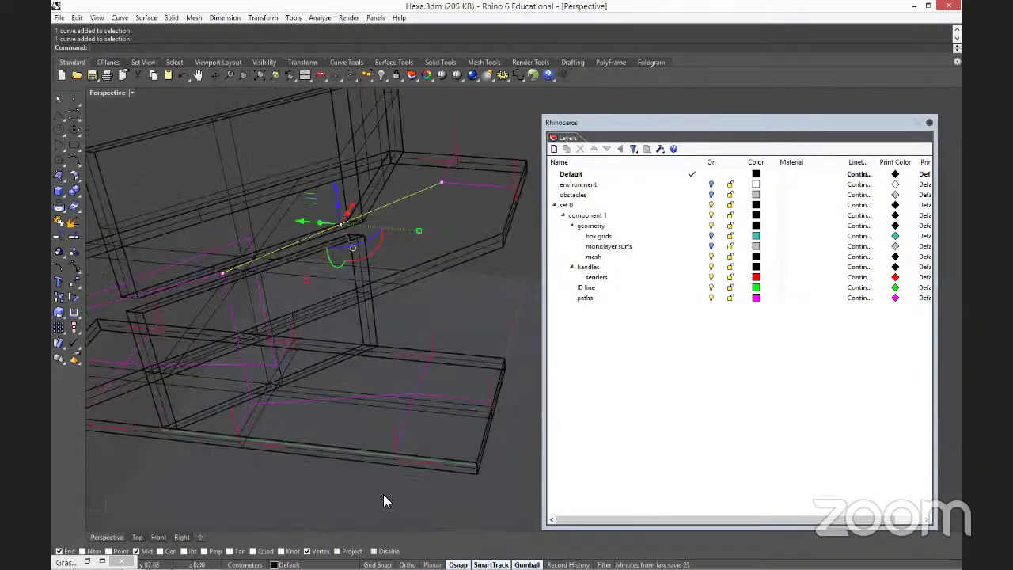
# Select the red L-shaped sender handle at the middle of the lower plate's short end instead of the plate polysurface.
pyautogui.click(396, 432)
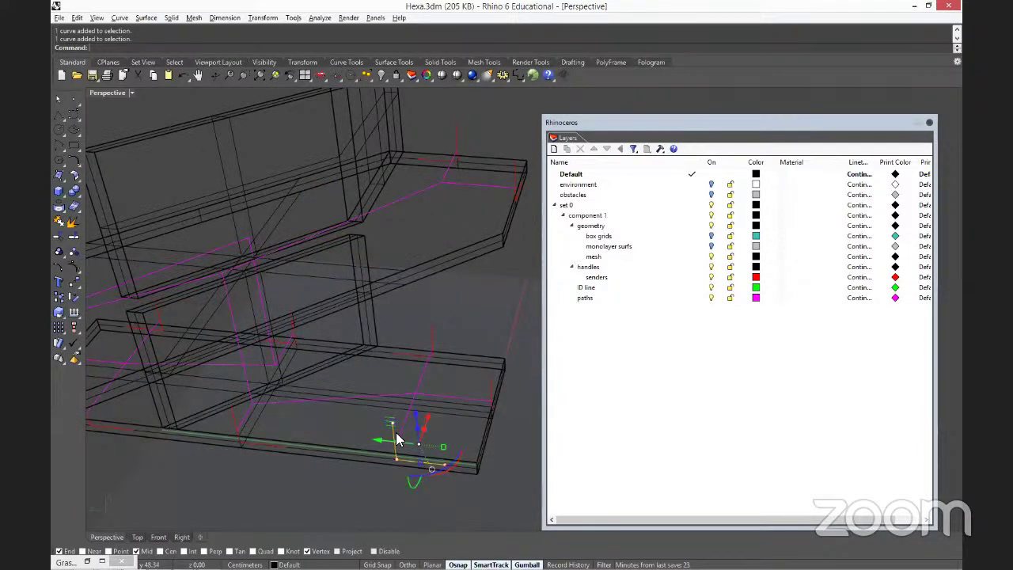
pyautogui.click(375, 488)
pyautogui.moveTo(378, 491); pyautogui.dragTo(418, 318, button='right')
pyautogui.click(413, 316)
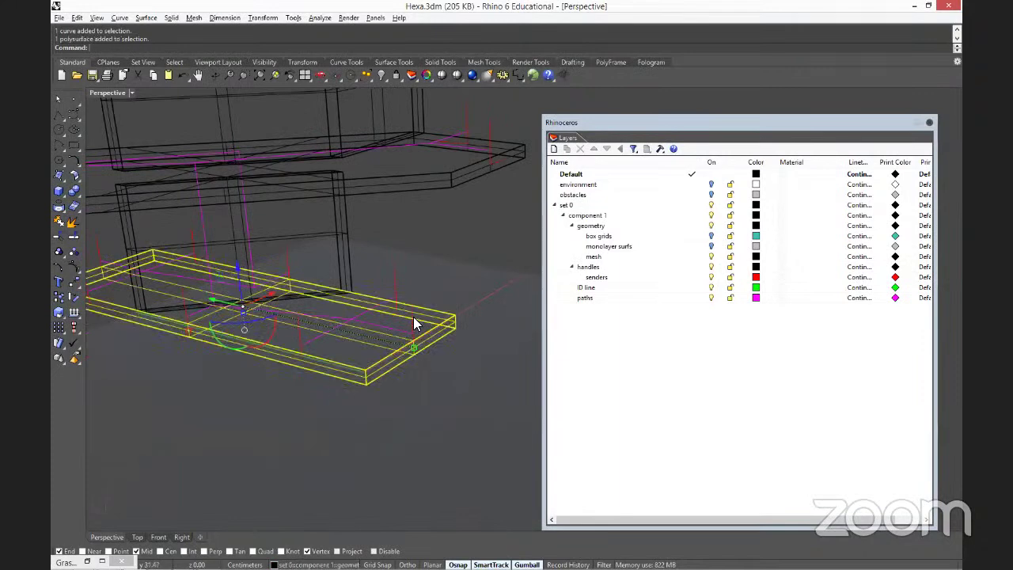
pyautogui.press('Escape')
pyautogui.click(408, 329)
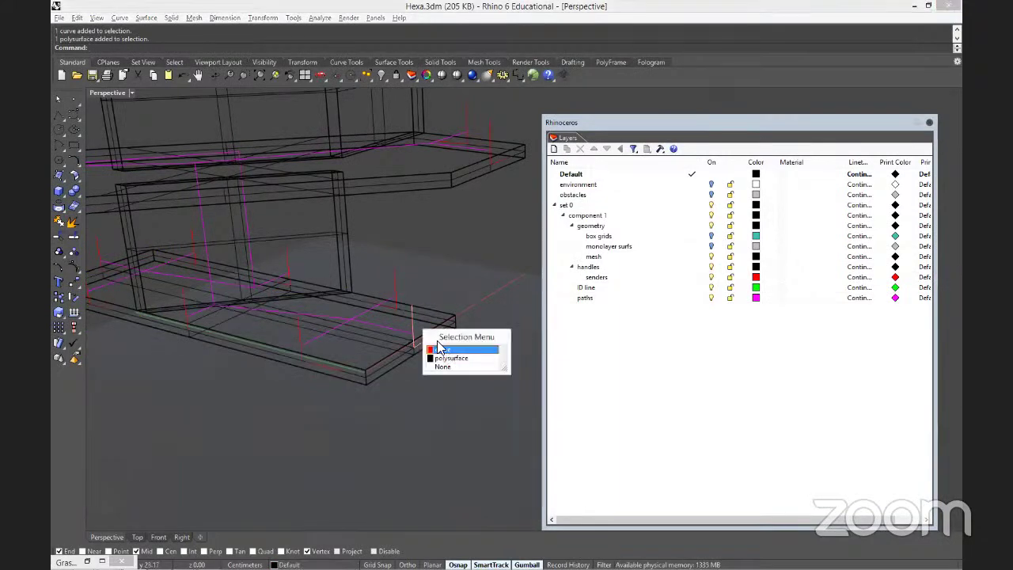
pyautogui.click(437, 346)
# Examine how the selected handle sits on the plate's end edge, close up and within the whole component, and deselect it.
pyautogui.scroll(5, 430, 329)
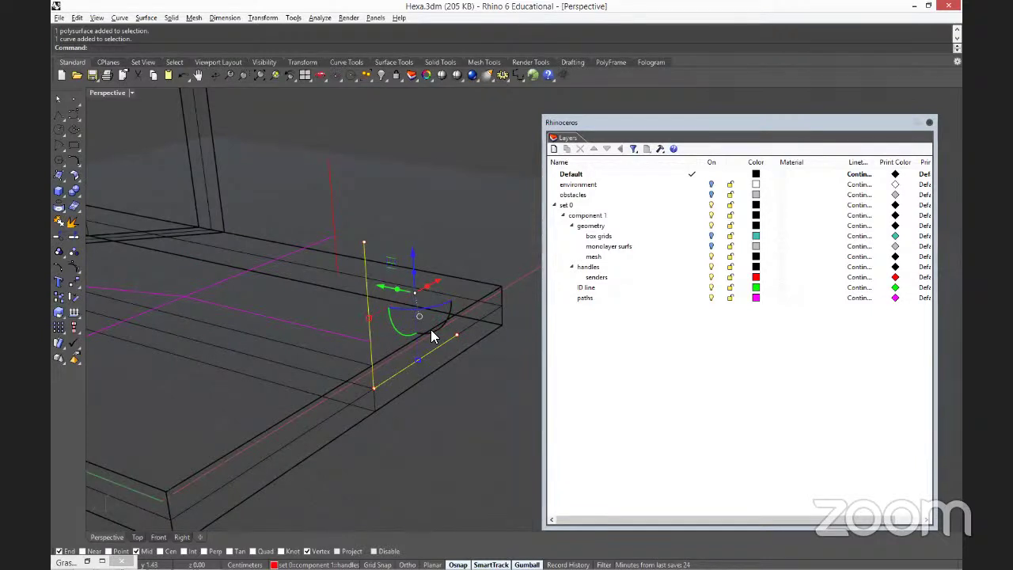
pyautogui.scroll(-2, 327, 377)
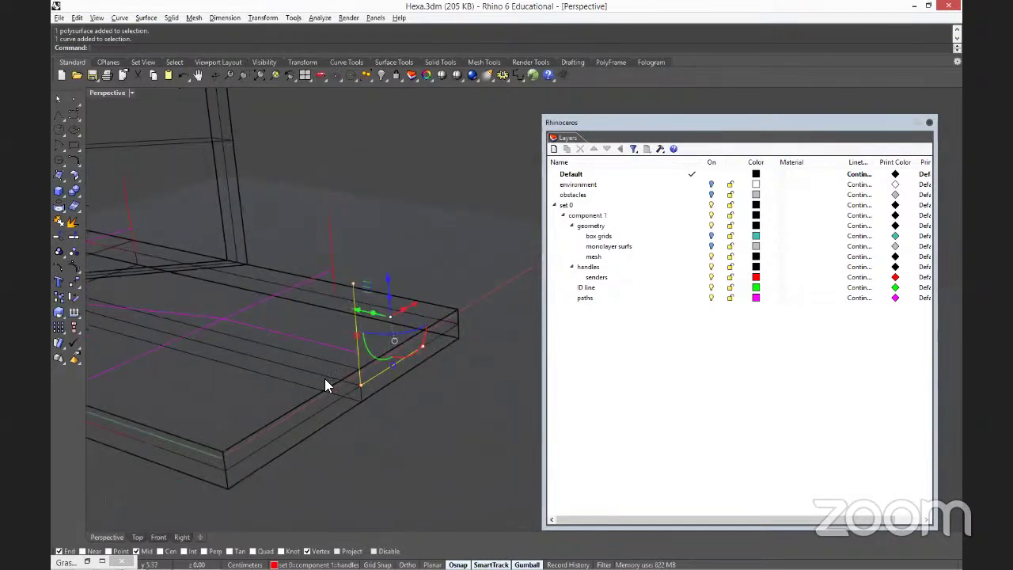
pyautogui.scroll(-2, 325, 379)
pyautogui.scroll(-2, 320, 293)
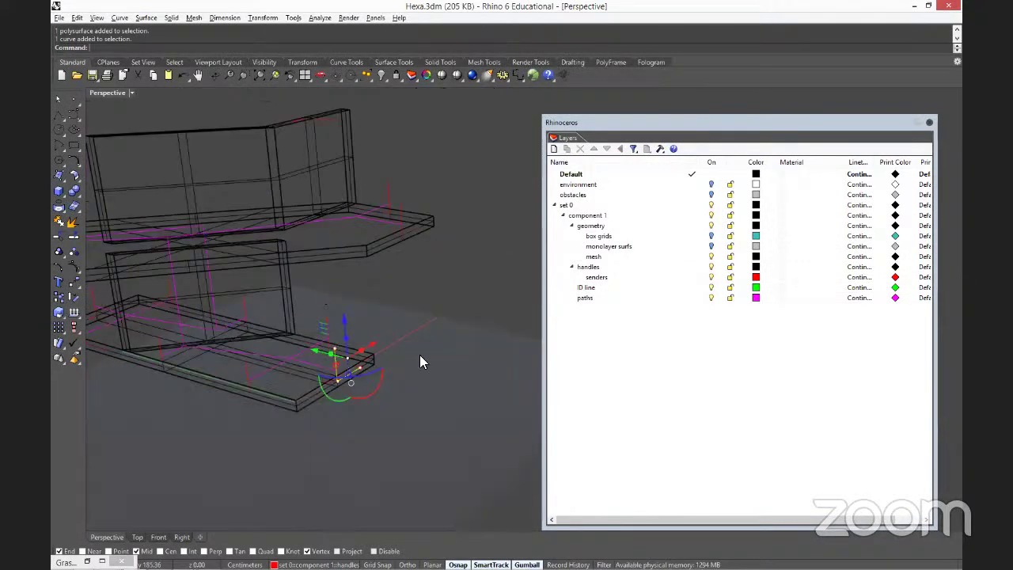
pyautogui.press('Left')
pyautogui.press('Left')
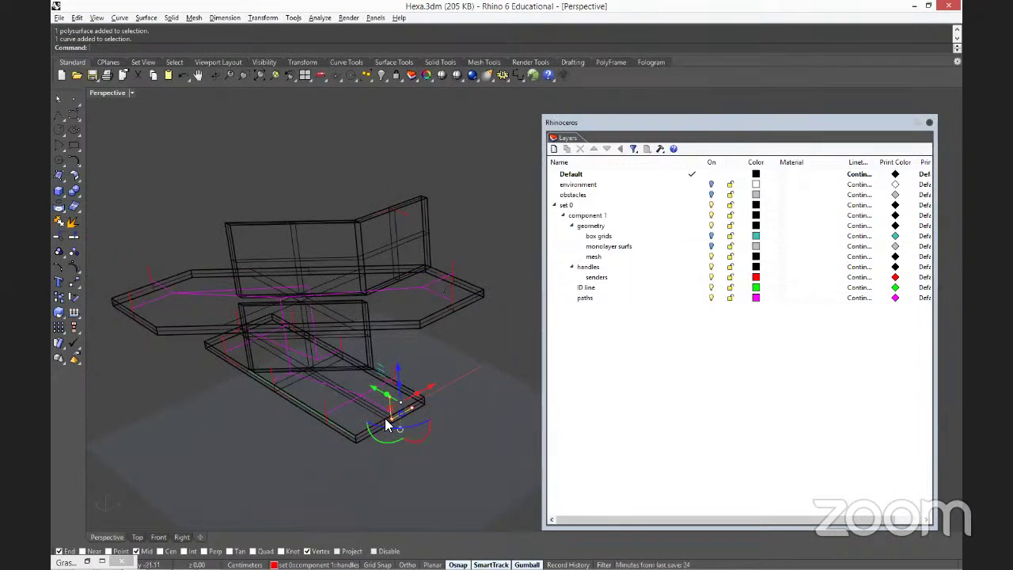
pyautogui.scroll(5, 385, 425)
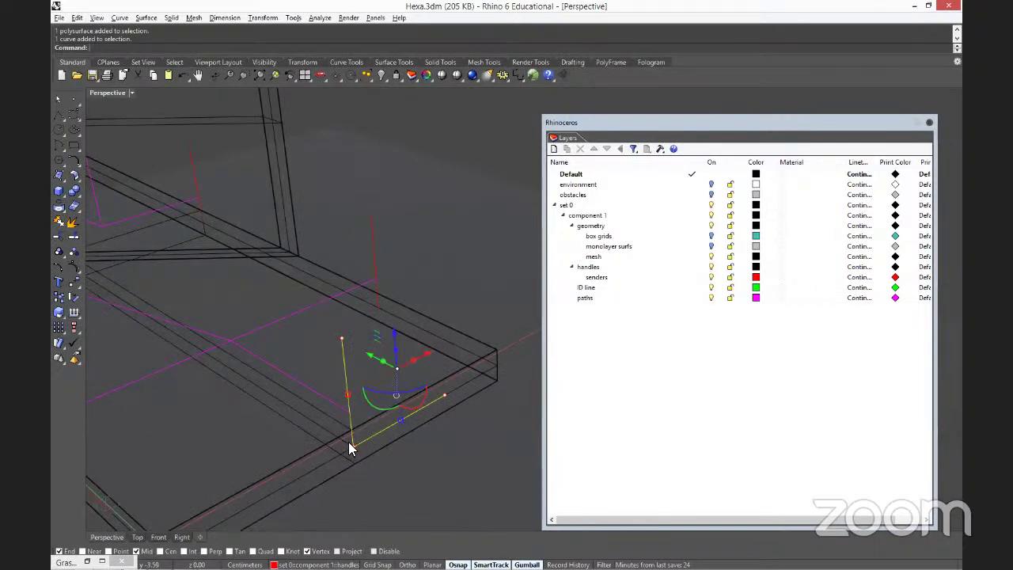
pyautogui.scroll(-4, 350, 447)
pyautogui.moveTo(353, 445); pyautogui.dragTo(345, 469, button='right')
pyautogui.press('Escape')
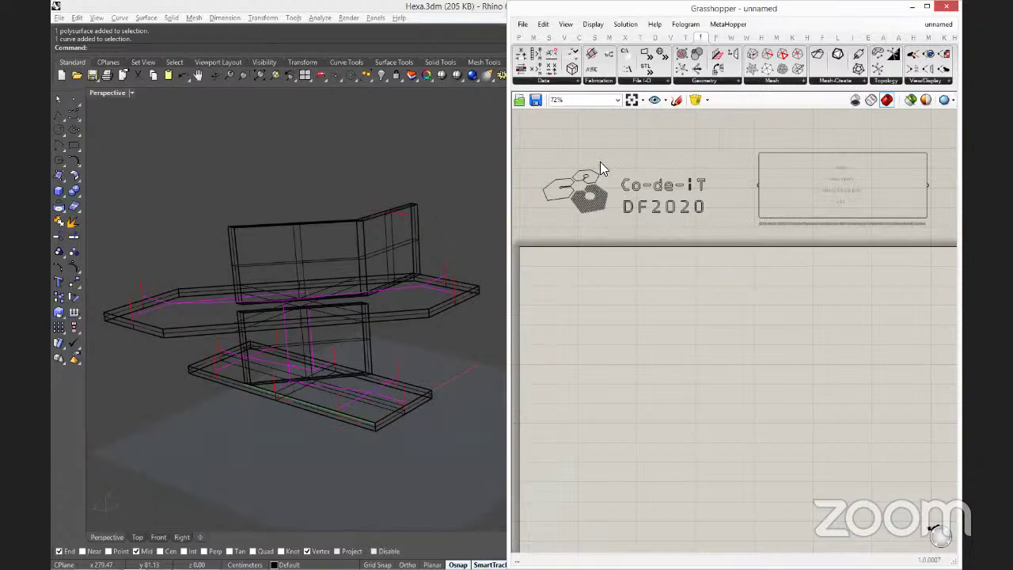
# Switch to Grasshopper and open the recent definition 01 - Heuristic Setup_ctd enhanced.gh.
pyautogui.click(522, 25)
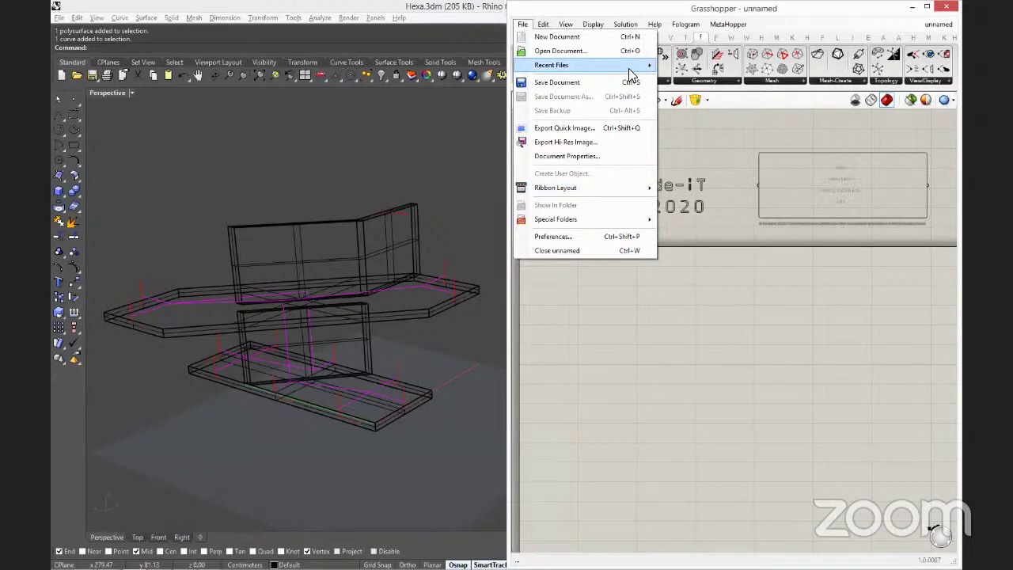
pyautogui.moveTo(630, 68)
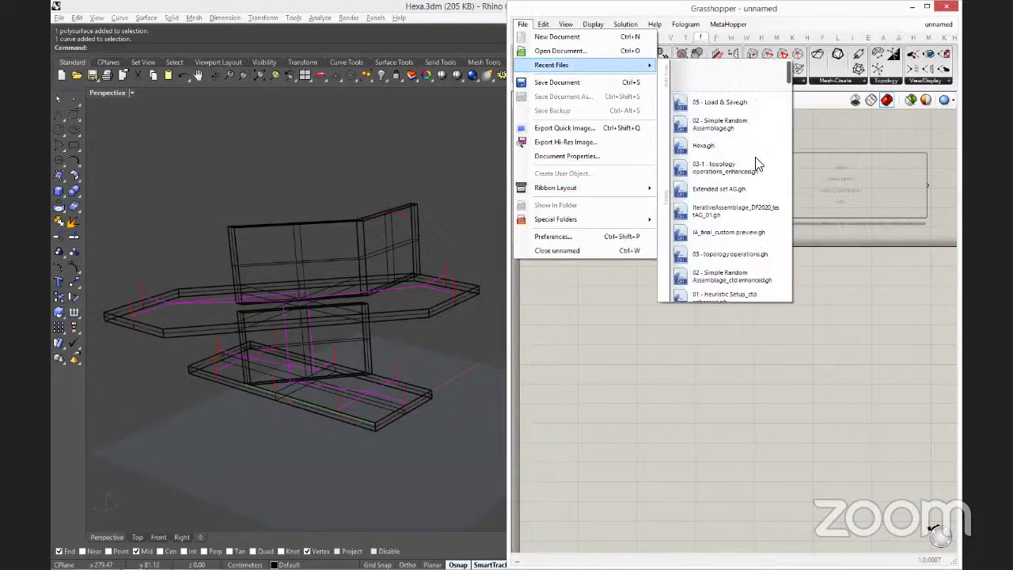
pyautogui.moveTo(755, 158)
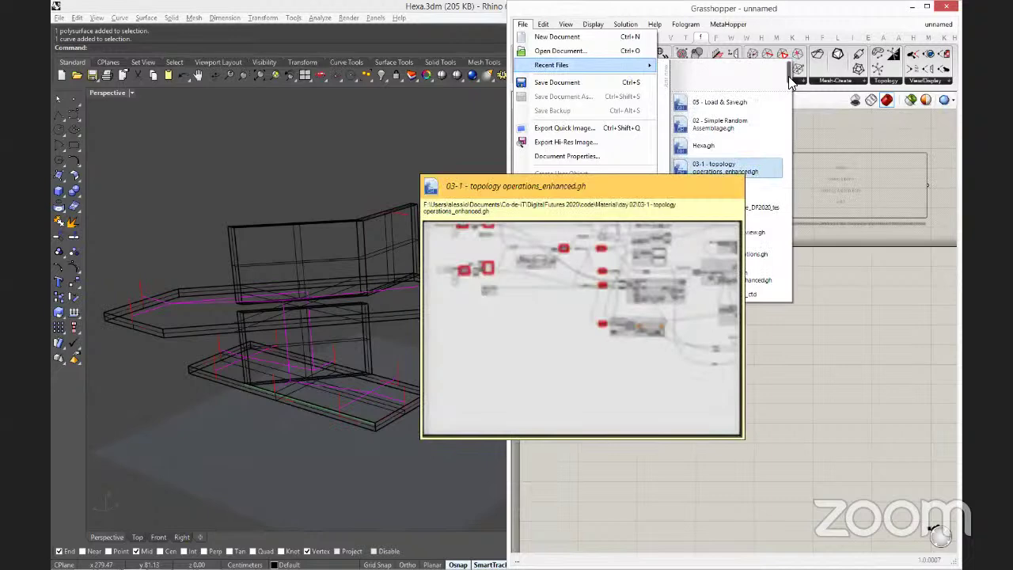
pyautogui.moveTo(791, 79); pyautogui.dragTo(791, 89)
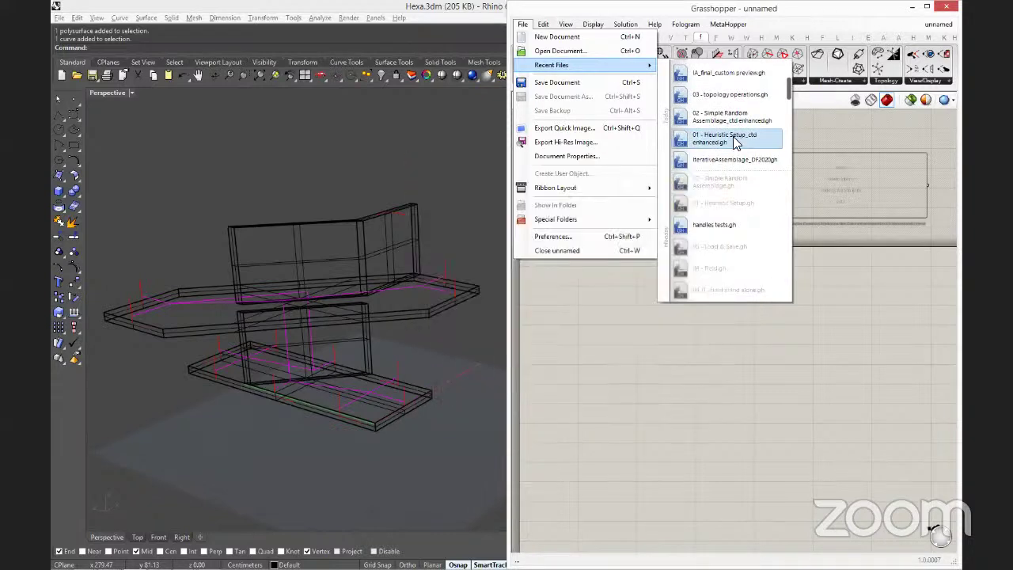
pyautogui.moveTo(736, 141)
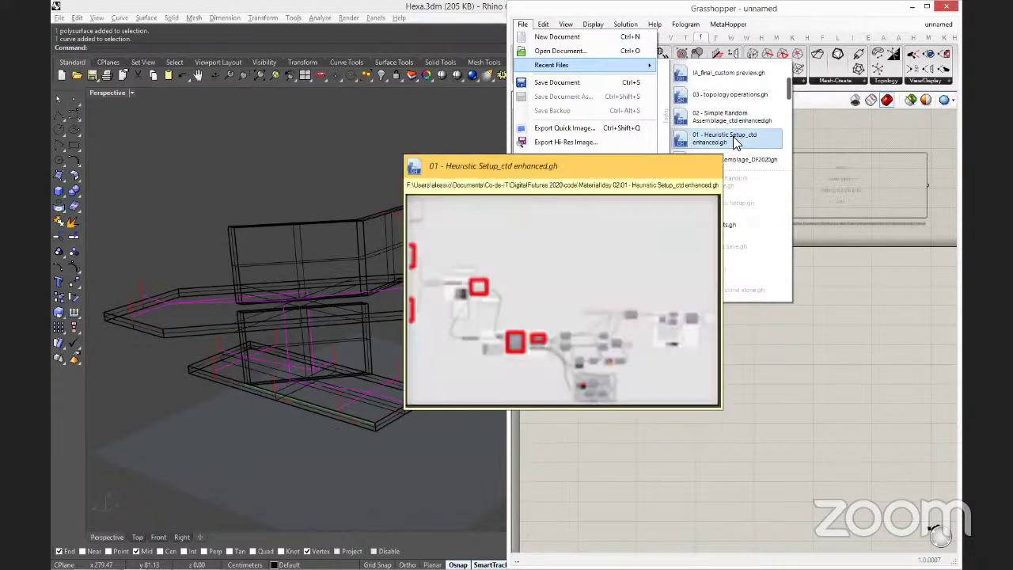
pyautogui.click(732, 138)
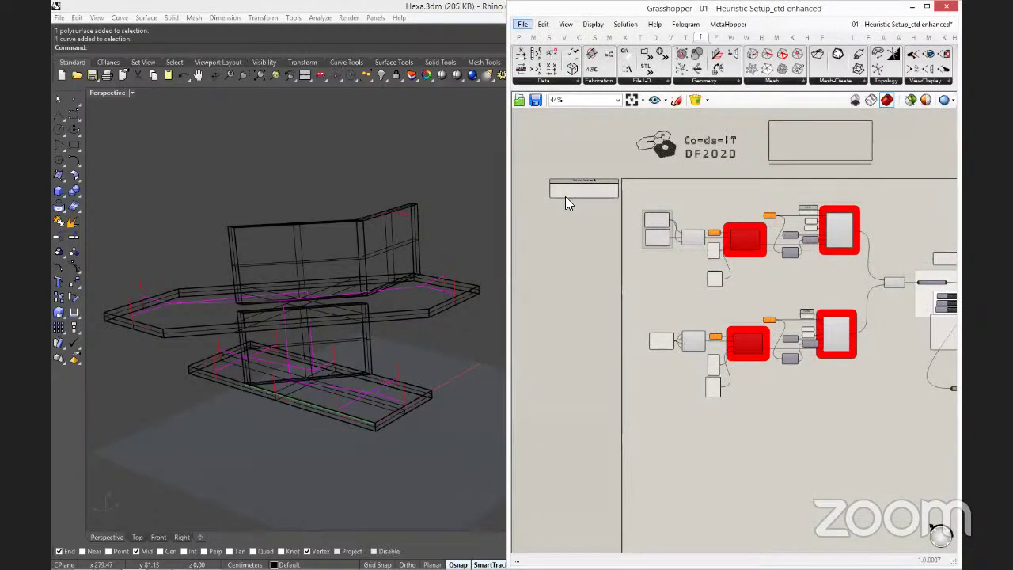
# Save a copy of the definition in the day 02 folder as 01-1 - Heuristic Setup_hexa.
pyautogui.click(523, 25)
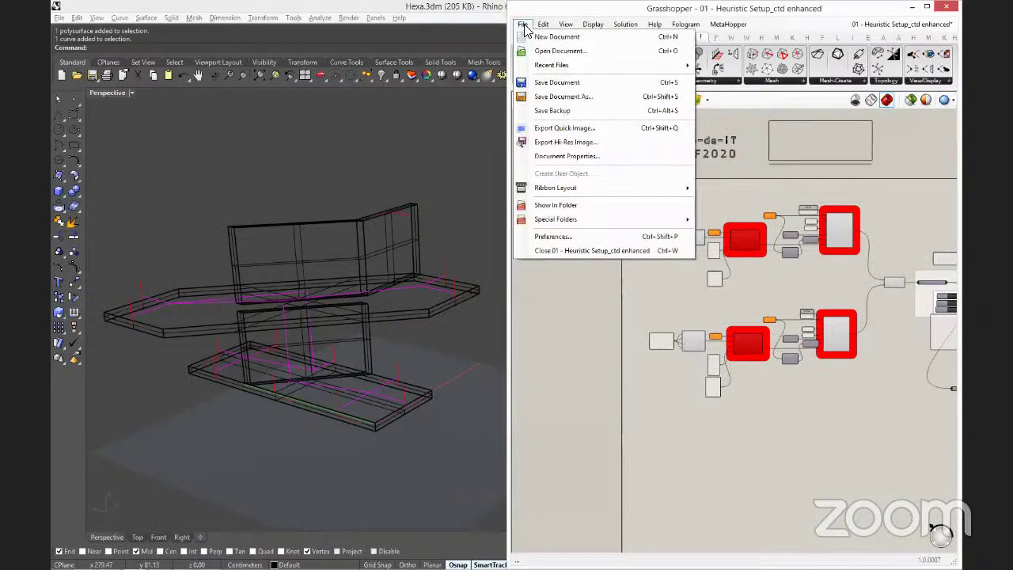
pyautogui.click(550, 96)
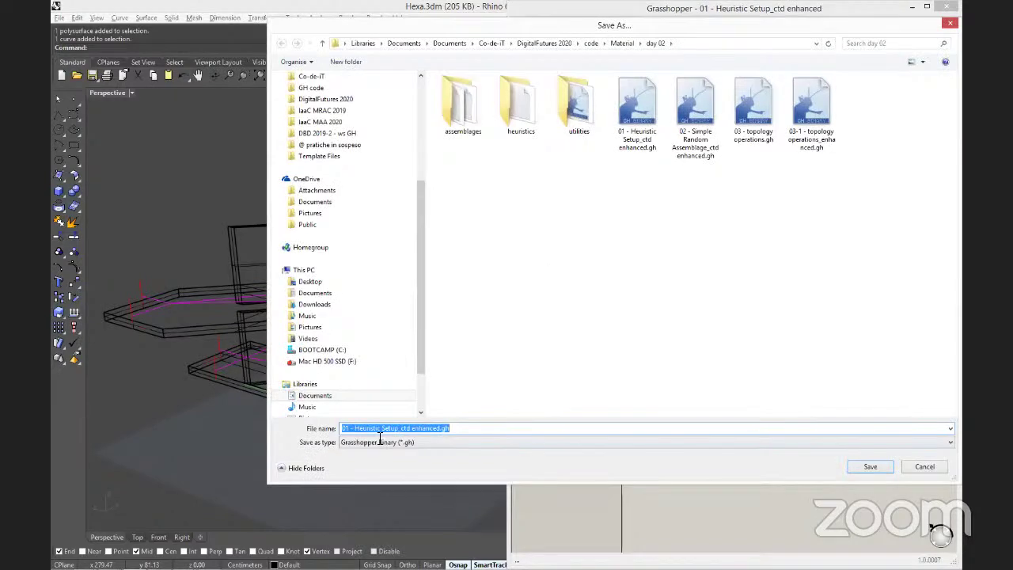
pyautogui.click(349, 428)
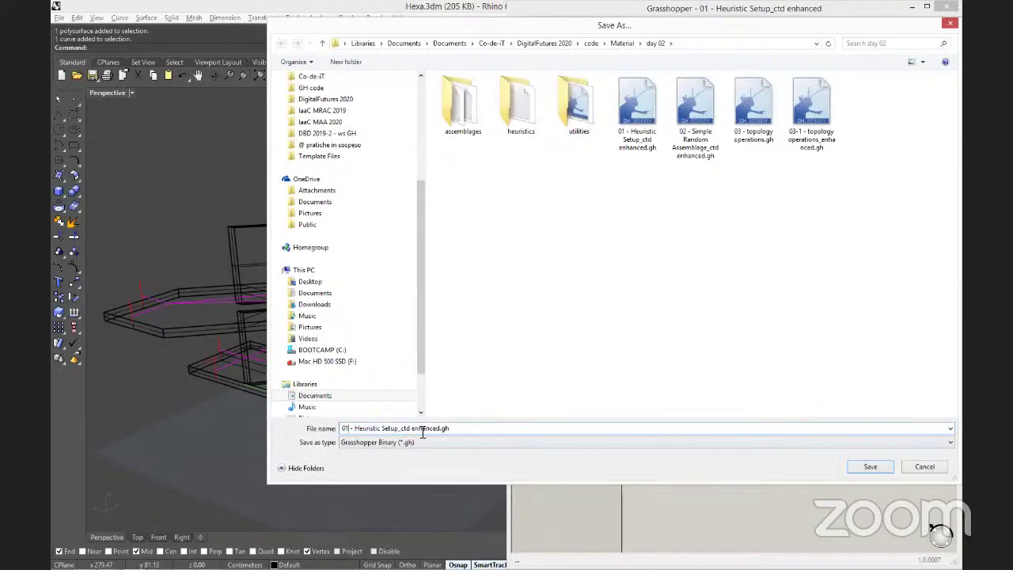
pyautogui.write('-1')
pyautogui.moveTo(406, 428); pyautogui.dragTo(443, 432)
pyautogui.write('hexa')
pyautogui.click(867, 467)
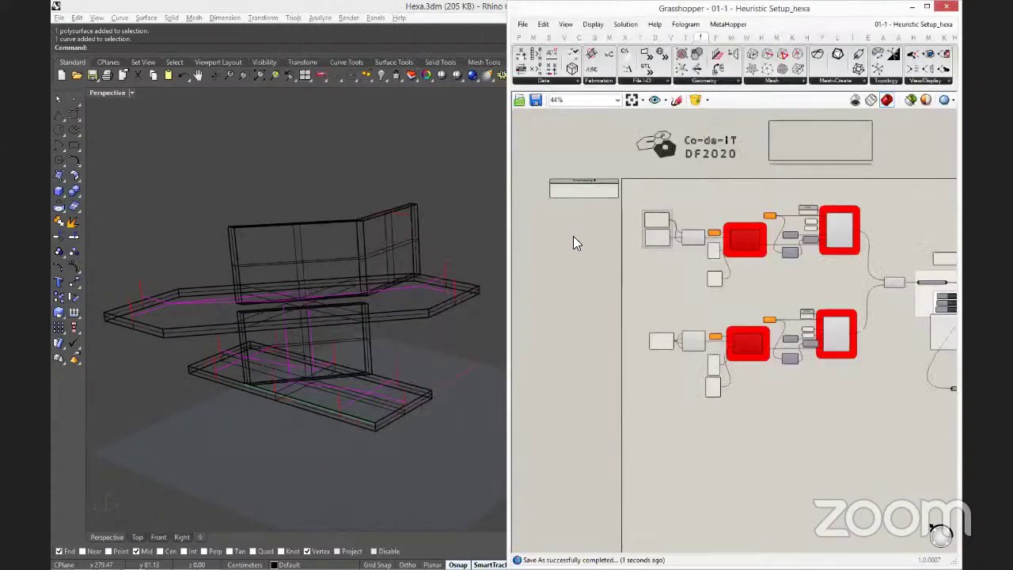
# Change the file name in the Rhino reference file note to hexa.3dm.
pyautogui.scroll(1, 573, 236)
pyautogui.scroll(7, 639, 243)
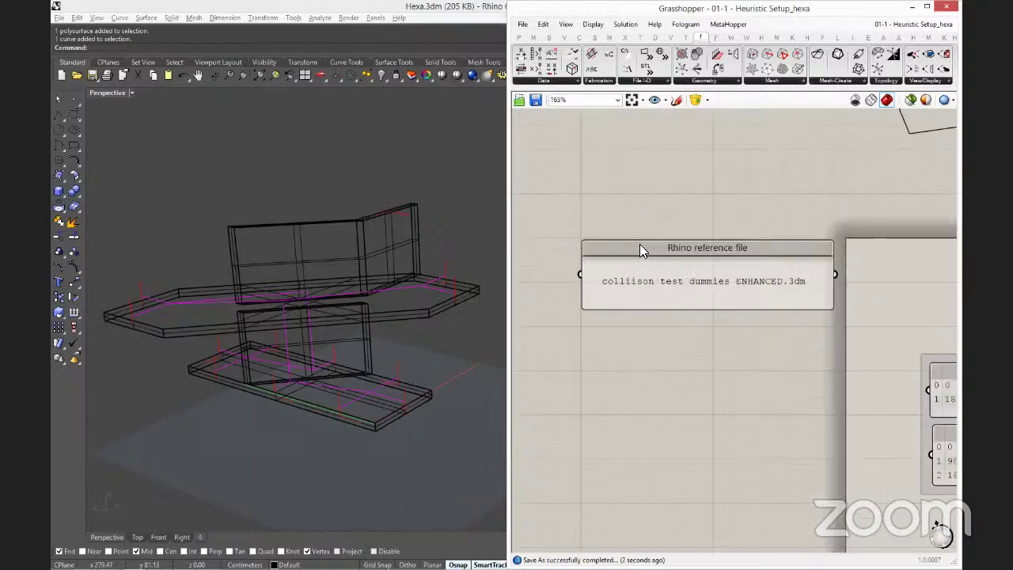
pyautogui.scroll(2, 639, 244)
pyautogui.doubleClick(800, 323)
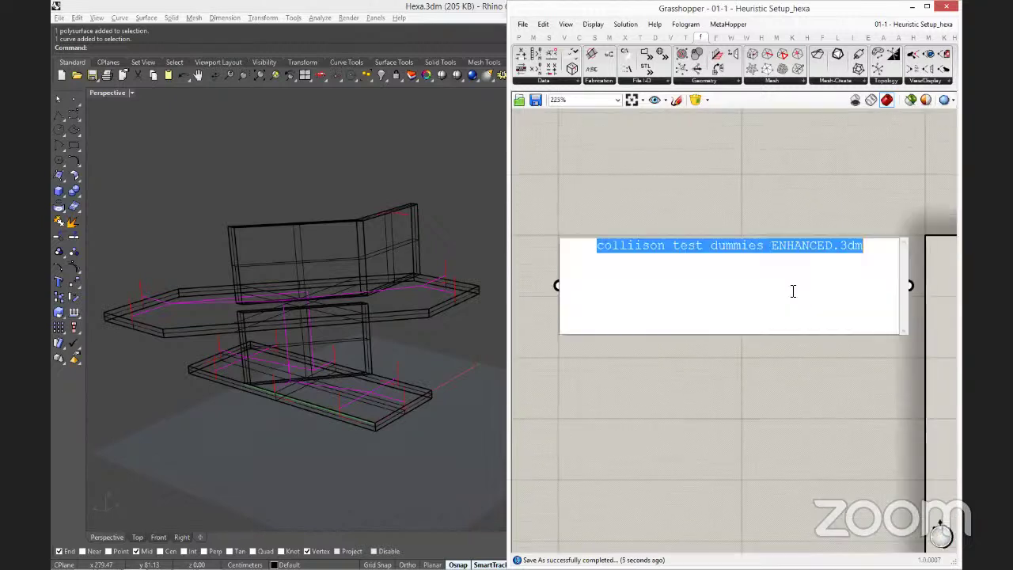
pyautogui.hotkey('shift', 'Left')
pyautogui.hotkey('shift', 'Left')
pyautogui.hotkey('shift', 'Left')
pyautogui.hotkey('shift', 'Left')
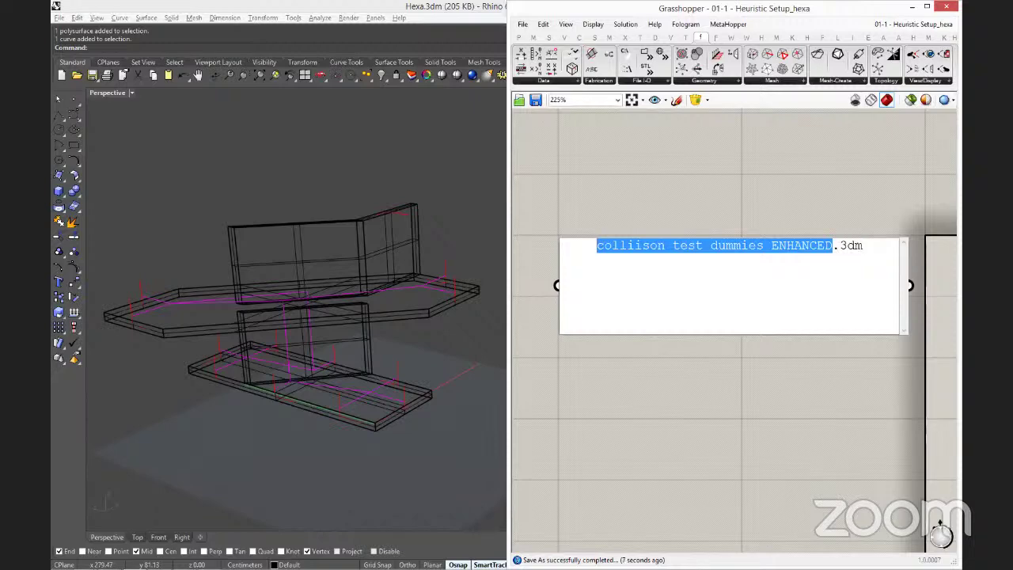
pyautogui.write('hexa')
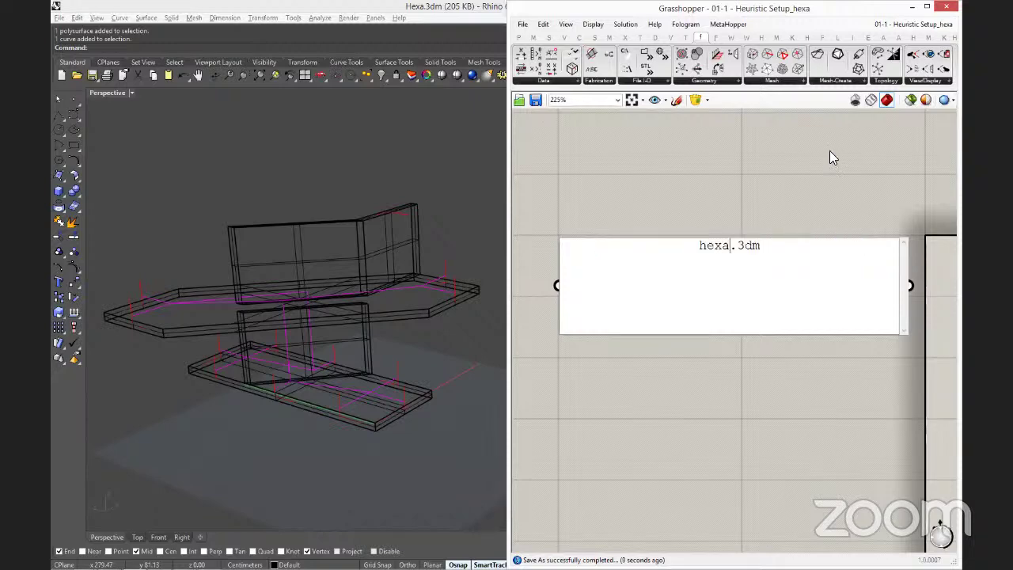
pyautogui.click(829, 150)
pyautogui.scroll(-3, 793, 313)
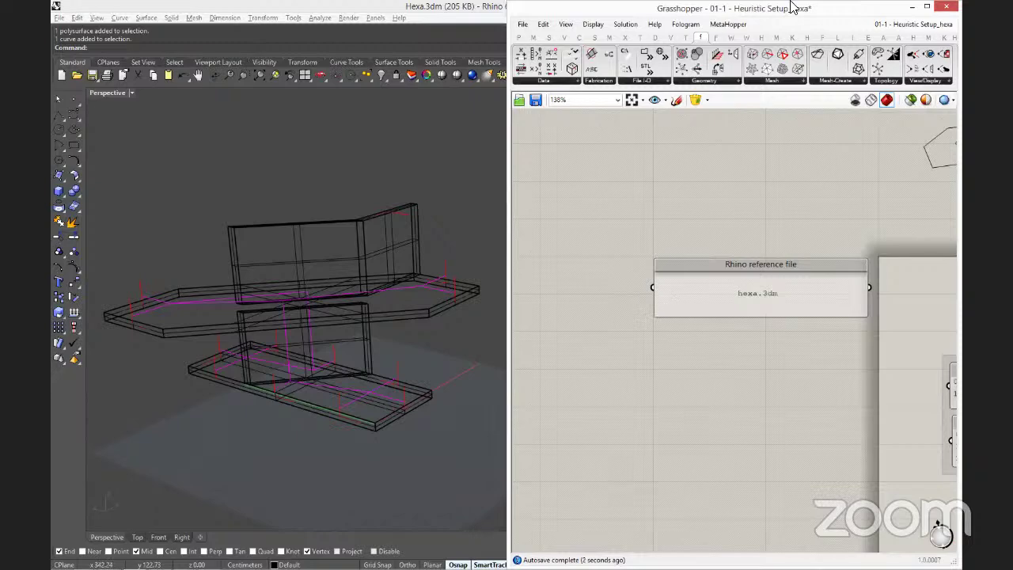
# Switch to Rhino with the Grasshopper window minimised and close the floating layer list.
pyautogui.click(912, 6)
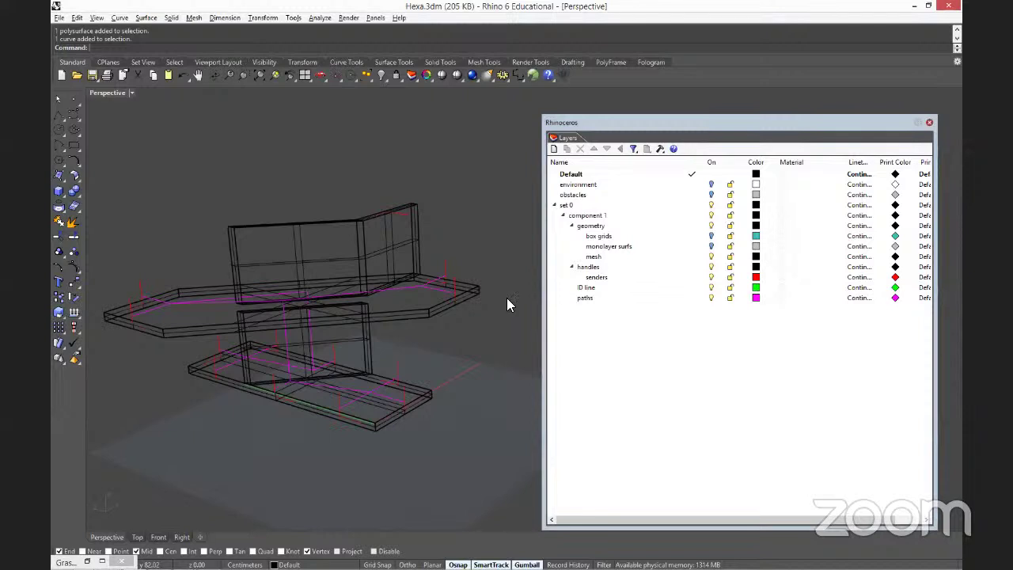
pyautogui.click(931, 122)
pyautogui.moveTo(494, 444); pyautogui.dragTo(529, 288, button='right')
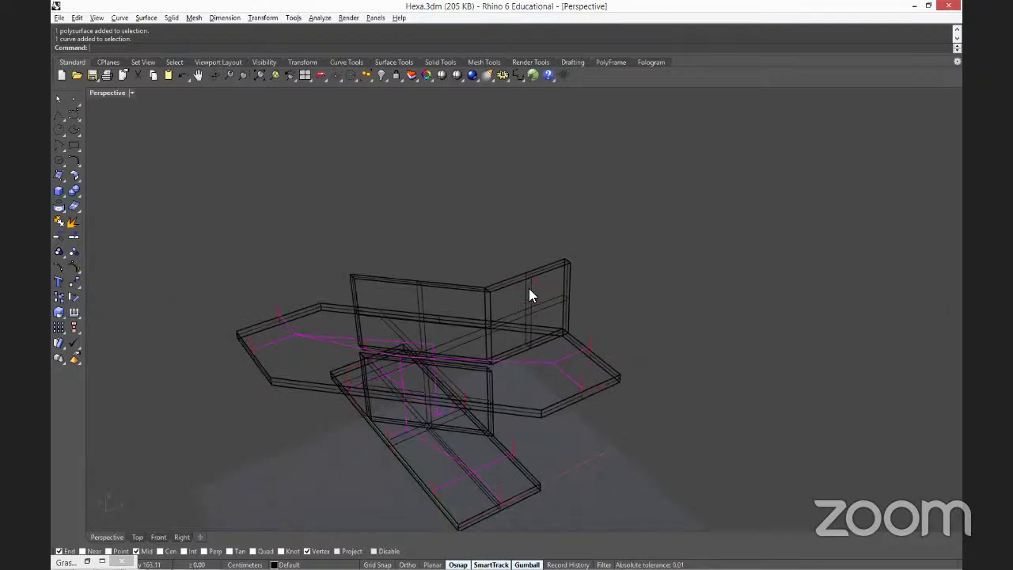
pyautogui.scroll(1, 529, 288)
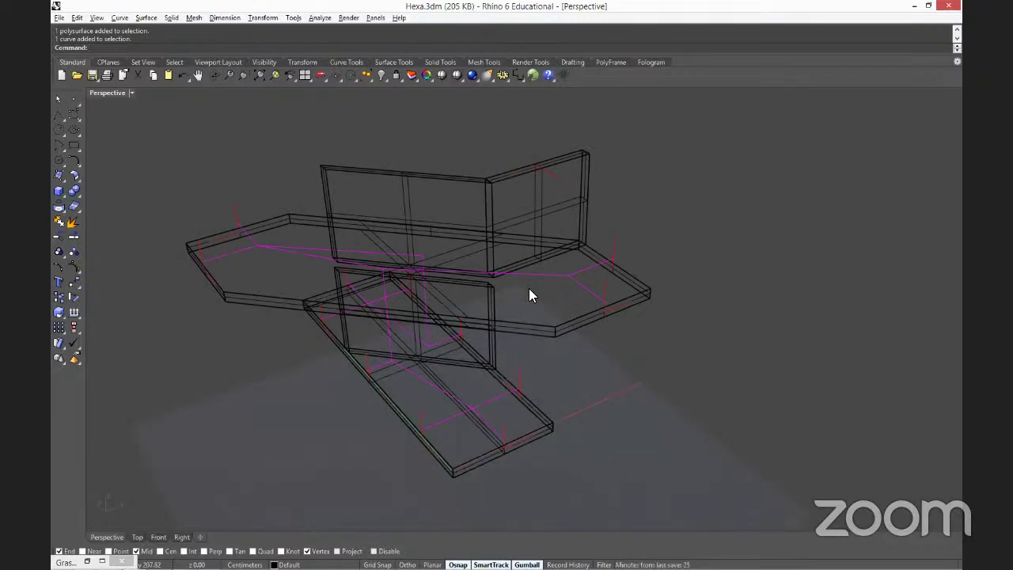
pyautogui.scroll(1, 537, 273)
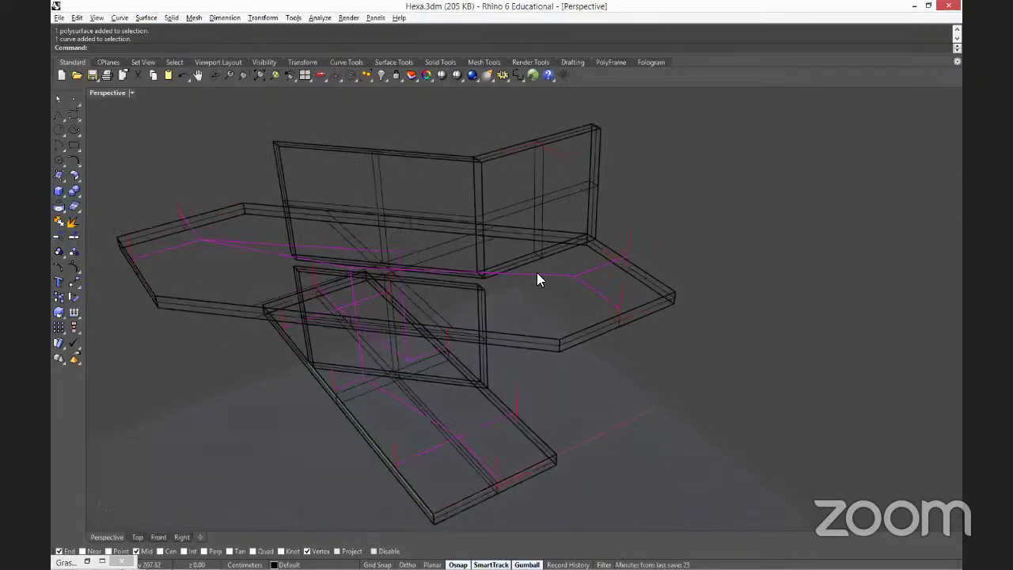
# Select the four polysurfaces of the component: the folded upright wall, the hexagonal plate, the lower upright and the base plate.
pyautogui.click(559, 190)
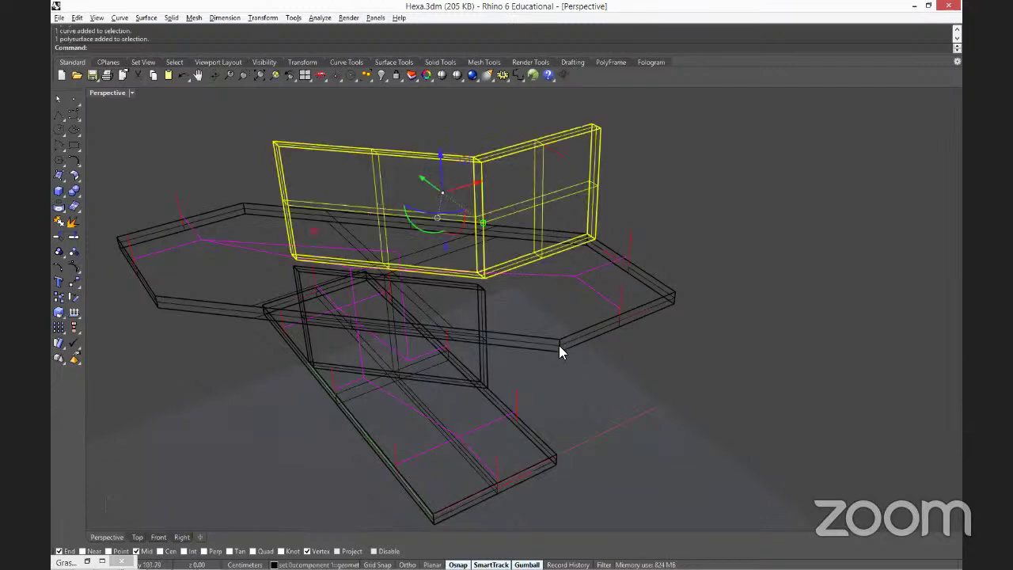
pyautogui.press('Escape')
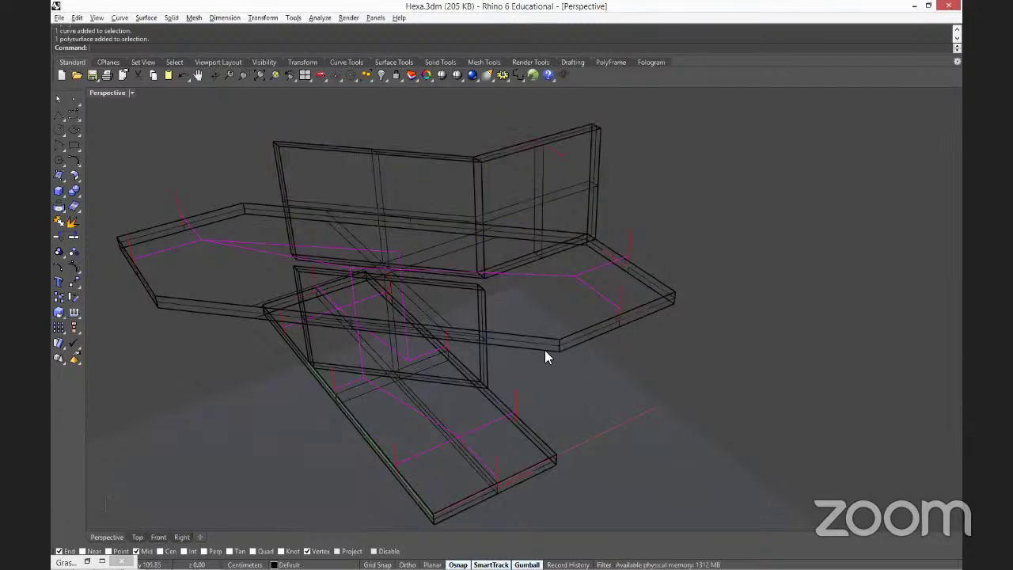
pyautogui.click(554, 209)
pyautogui.keyDown('shift'); pyautogui.click(489, 369); pyautogui.keyUp('shift')
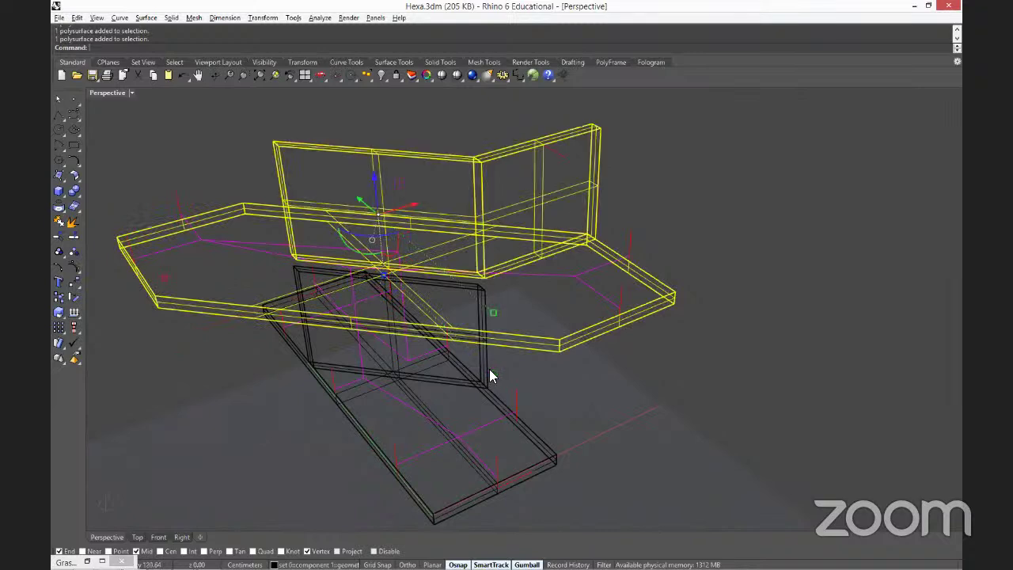
pyautogui.keyDown('shift'); pyautogui.click(489, 369); pyautogui.keyUp('shift')
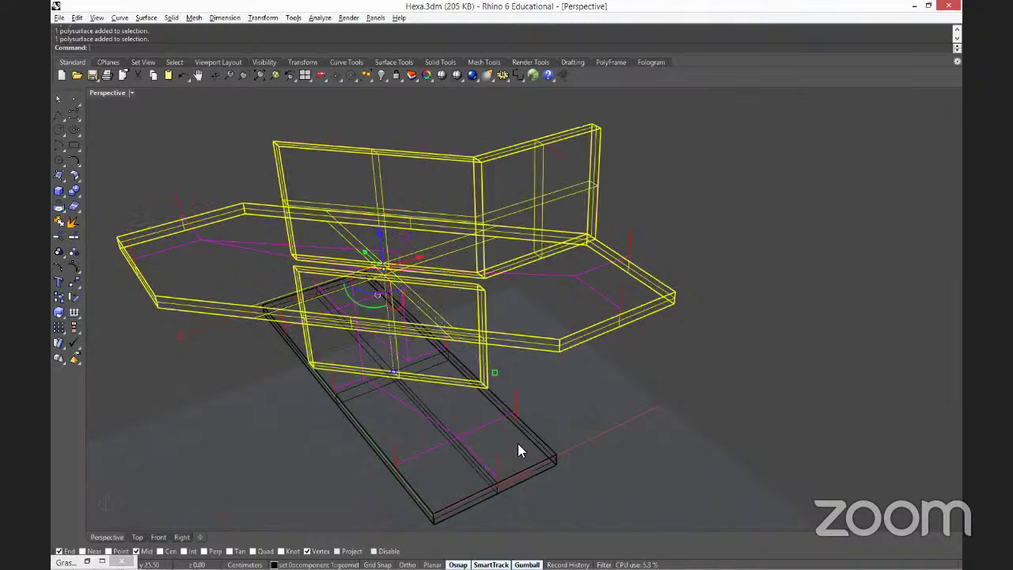
pyautogui.keyDown('shift'); pyautogui.click(463, 459); pyautogui.keyUp('shift')
# Duplicate the four selected polysurfaces along the X direction so the copy stands clear of the original component.
pyautogui.scroll(-3, 590, 344)
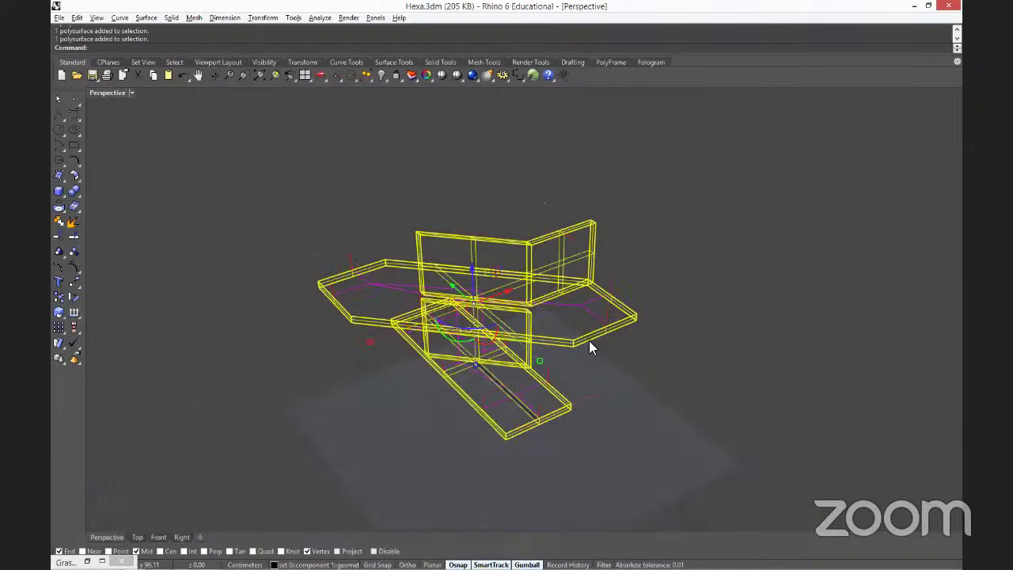
pyautogui.moveTo(571, 269); pyautogui.dragTo(574, 275, button='right')
pyautogui.moveTo(574, 276); pyautogui.dragTo(575, 273)
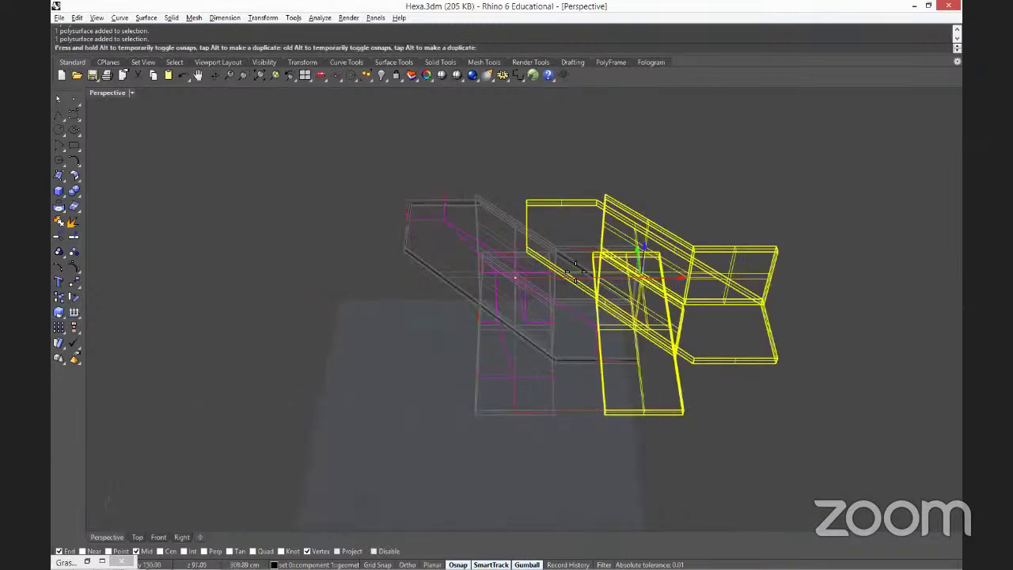
pyautogui.moveTo(785, 288)
pyautogui.mouseDown()
pyautogui.moveTo(804, 298)
pyautogui.moveTo(787, 311)
pyautogui.moveTo(790, 303)
pyautogui.mouseUp()
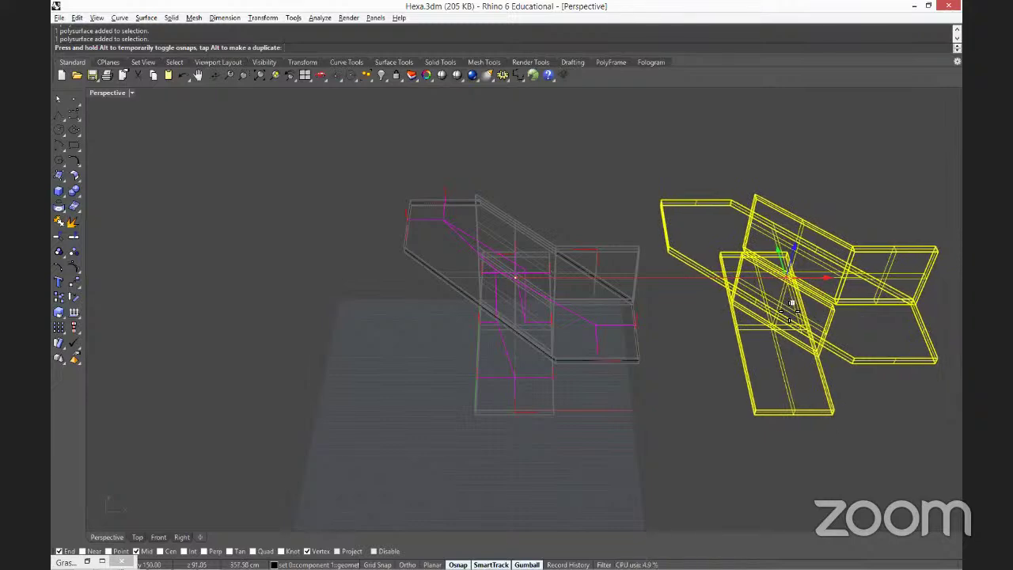
pyautogui.moveTo(785, 314); pyautogui.dragTo(785, 314)
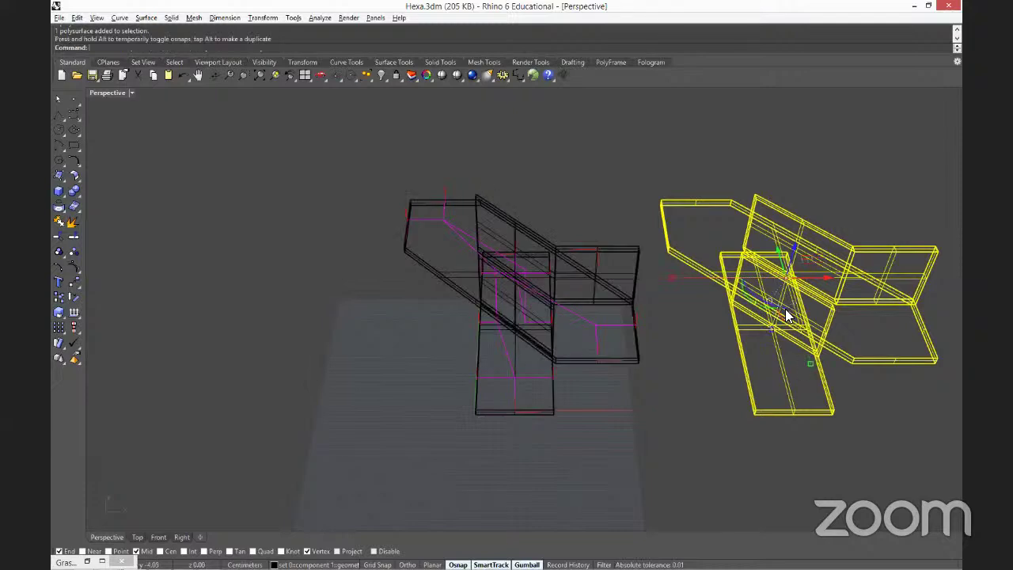
pyautogui.keyDown('shift'); pyautogui.moveTo(734, 418); pyautogui.dragTo(737, 420, button='right'); pyautogui.keyUp('shift')
pyautogui.hotkey('shift', 'Right')
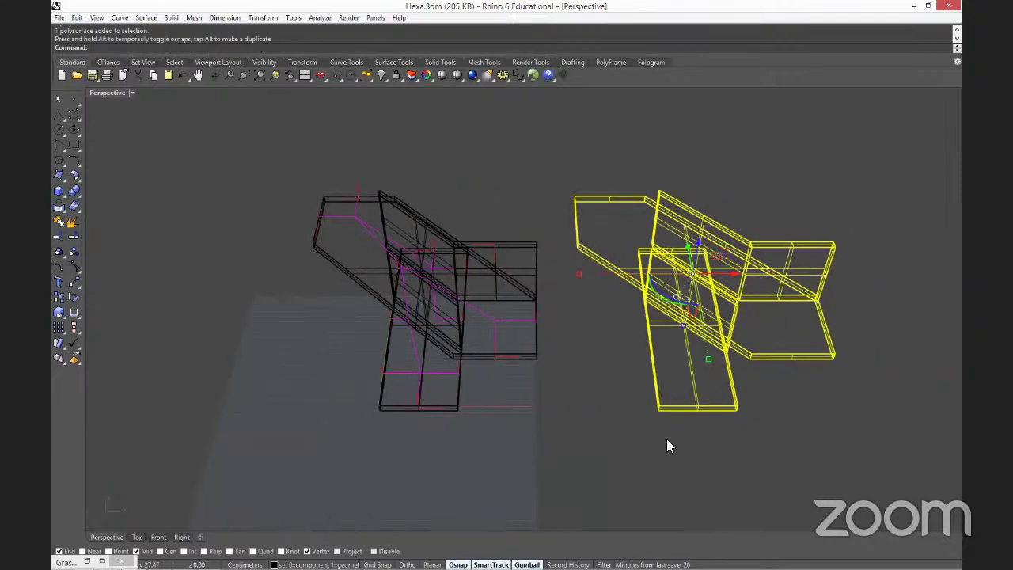
# Join the four copied polysurfaces into one solid with a Boolean union.
pyautogui.click(815, 402)
pyautogui.press('Right')
pyautogui.moveTo(842, 437); pyautogui.dragTo(471, 183)
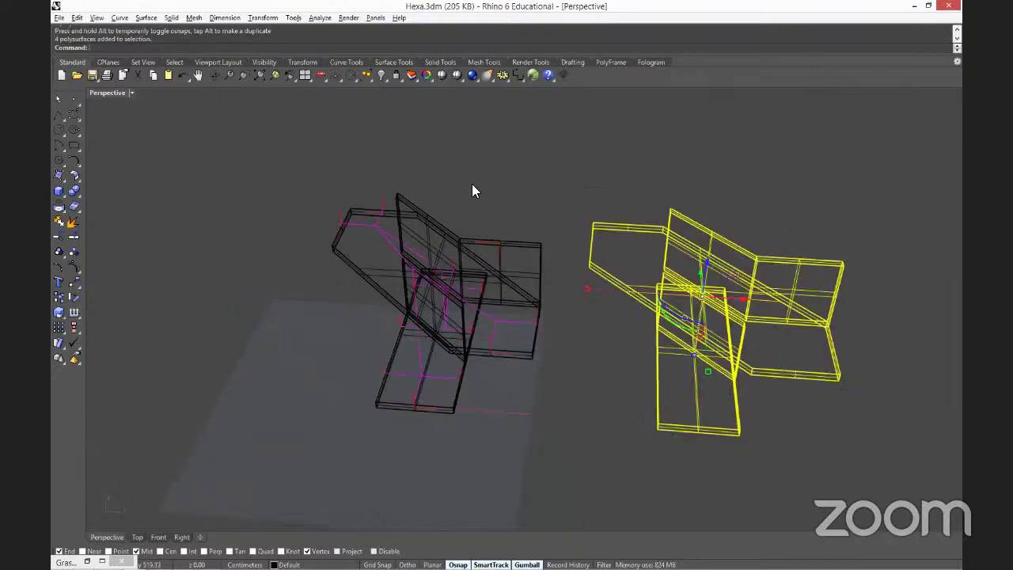
pyautogui.click(73, 190)
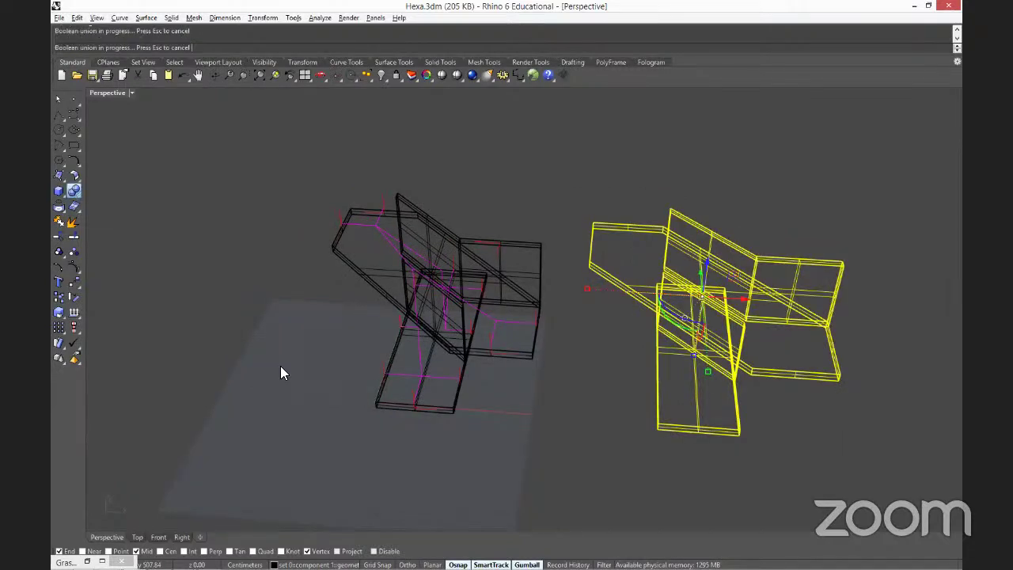
pyautogui.click(737, 435)
# Show the model in Shaded display mode and examine the original component and its united copy from several sides.
pyautogui.moveTo(819, 436)
pyautogui.mouseDown(button='right')
pyautogui.moveTo(833, 403)
pyautogui.moveTo(841, 414)
pyautogui.moveTo(775, 407)
pyautogui.moveTo(731, 348)
pyautogui.moveTo(464, 388)
pyautogui.moveTo(780, 339)
pyautogui.moveTo(808, 425)
pyautogui.moveTo(621, 338)
pyautogui.mouseUp(button='right')
pyautogui.scroll(3, 412, 304)
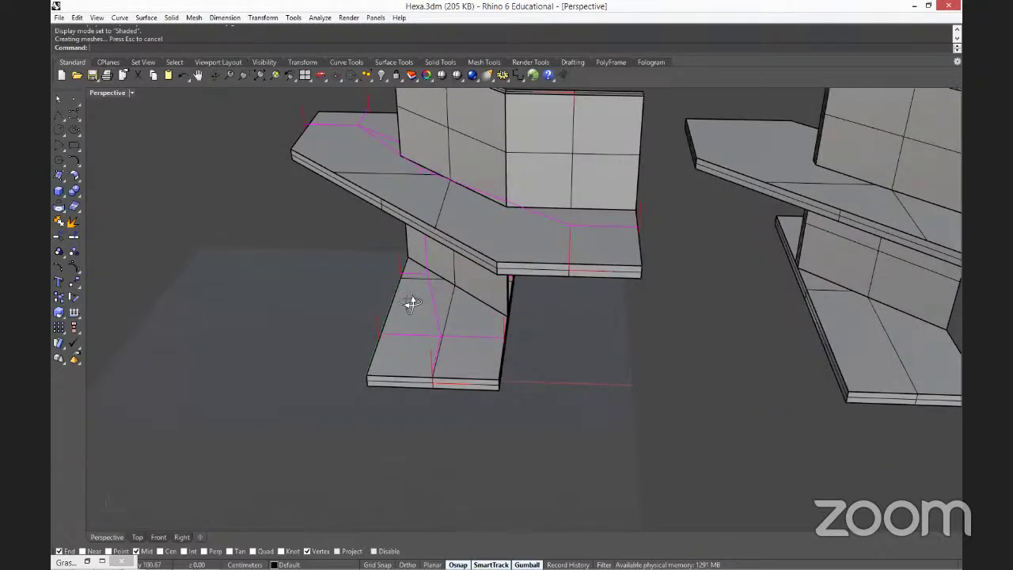
pyautogui.moveTo(411, 303); pyautogui.dragTo(558, 343, button='right')
pyautogui.scroll(-3, 584, 316)
pyautogui.press('Up')
pyautogui.press('Up')
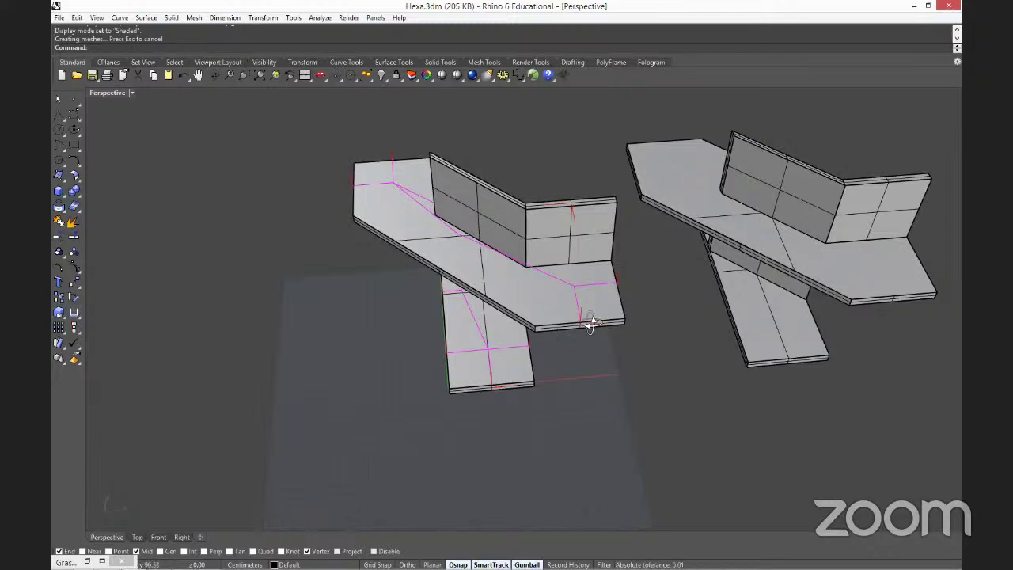
pyautogui.moveTo(588, 319); pyautogui.dragTo(536, 274, button='right')
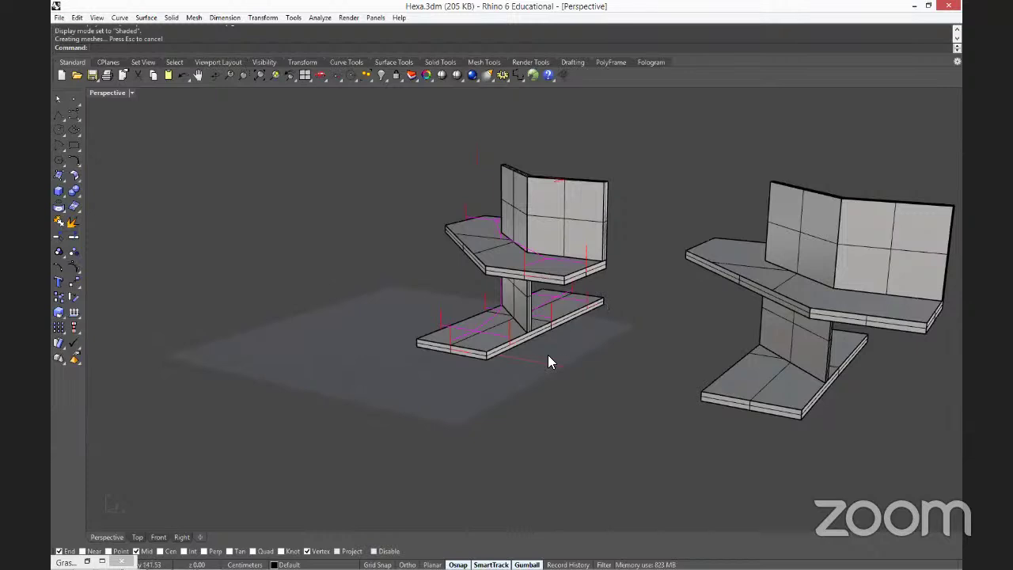
pyautogui.moveTo(548, 354); pyautogui.dragTo(577, 386, button='right')
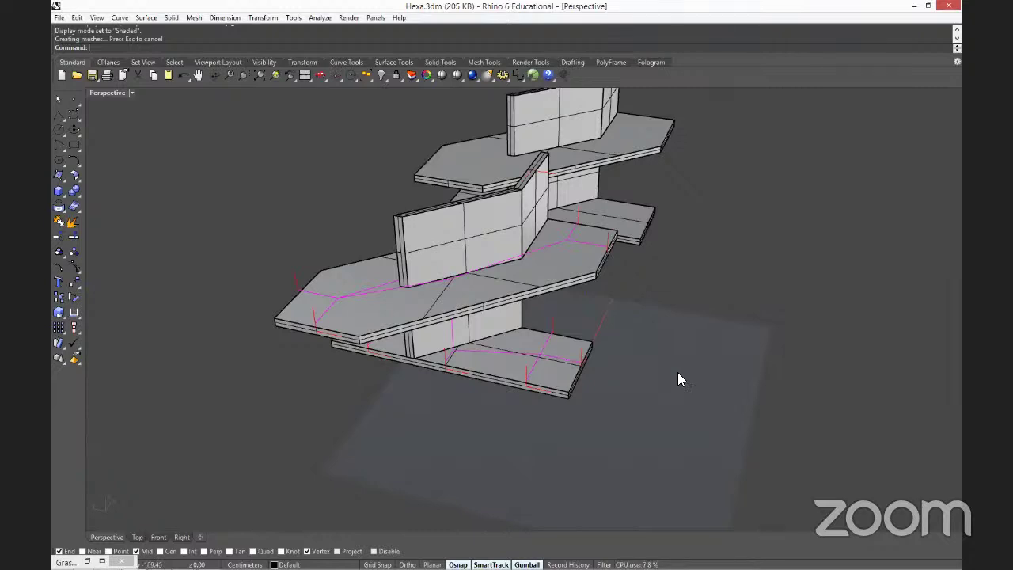
pyautogui.moveTo(700, 416); pyautogui.dragTo(494, 313, button='right')
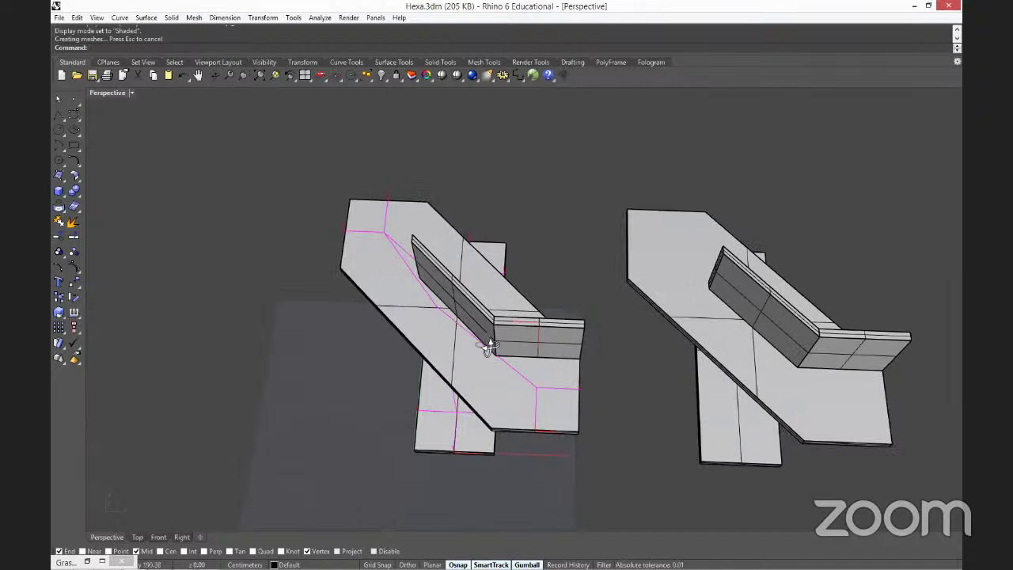
pyautogui.press('Home')
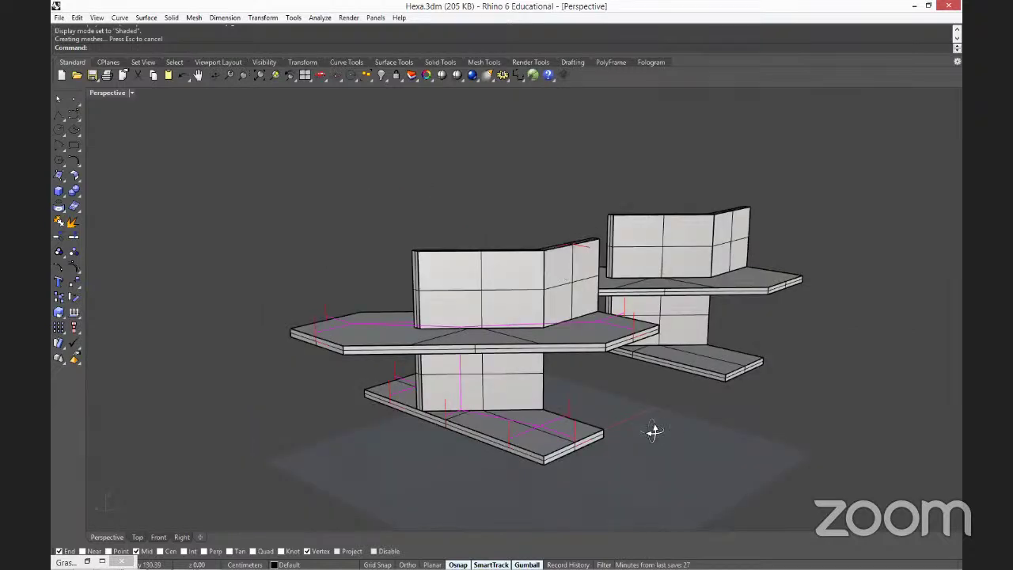
pyautogui.press('End')
pyautogui.press('Home')
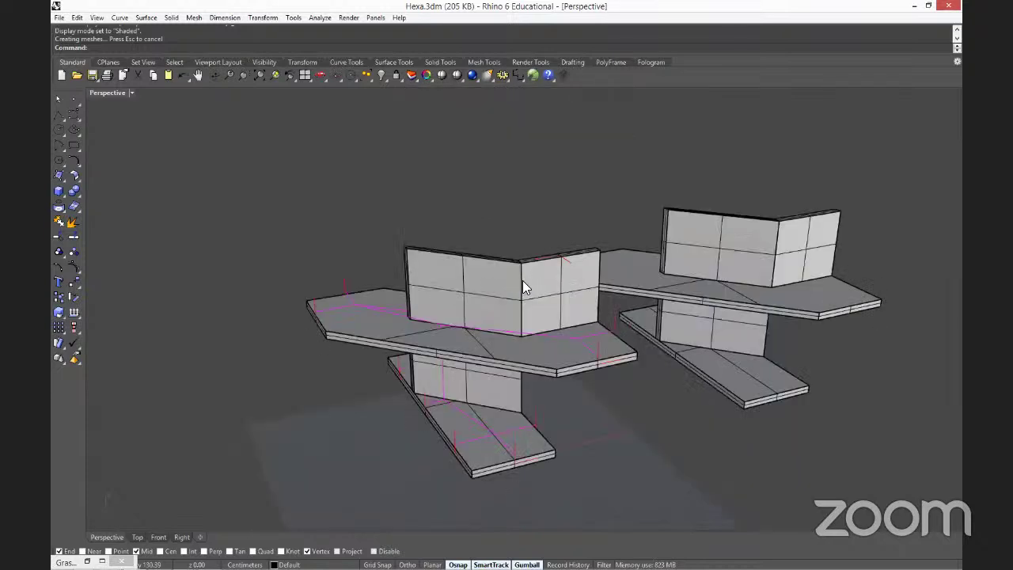
pyautogui.press('End')
pyautogui.press('Home')
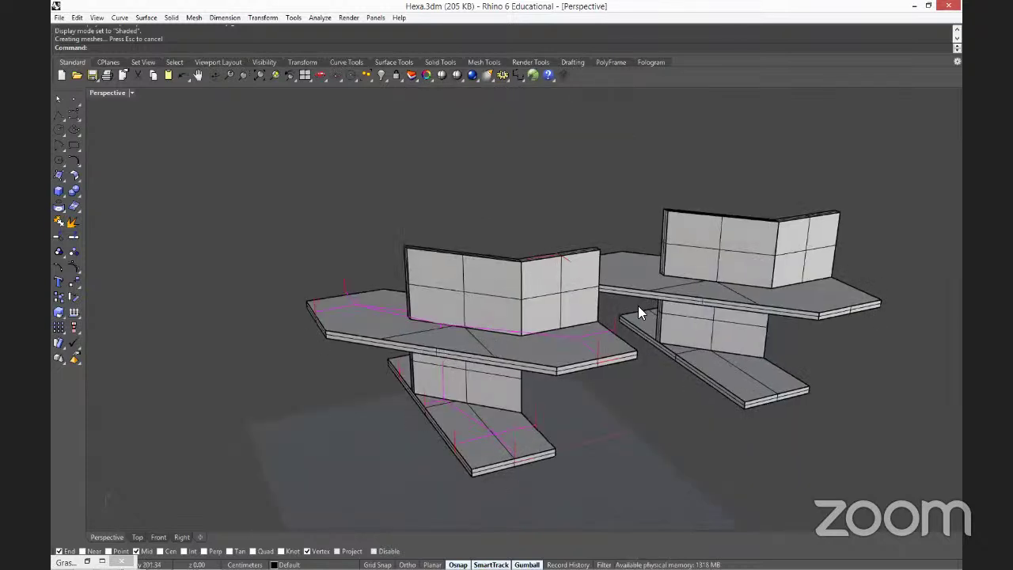
pyautogui.press('Home')
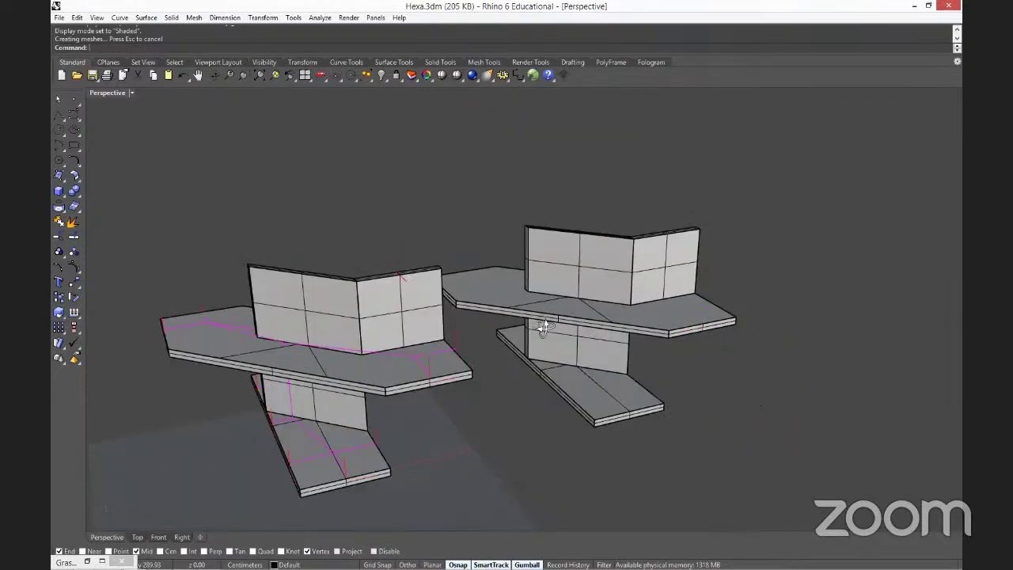
pyautogui.press('End')
pyautogui.press('Home')
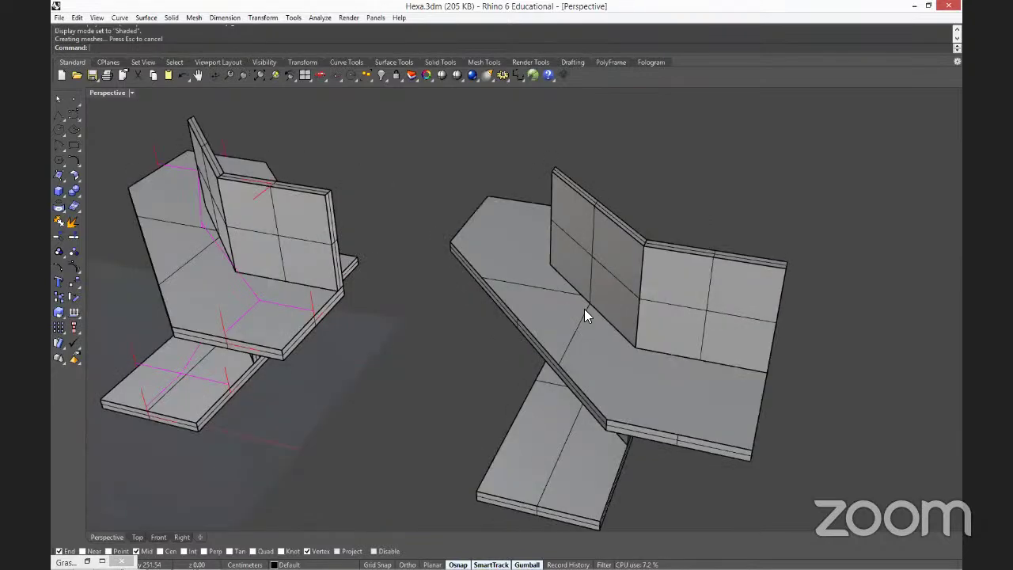
pyautogui.press('Home')
# Preview and create a polygon mesh from the united solid copy at the fewest-polygons setting.
pyautogui.click(585, 311)
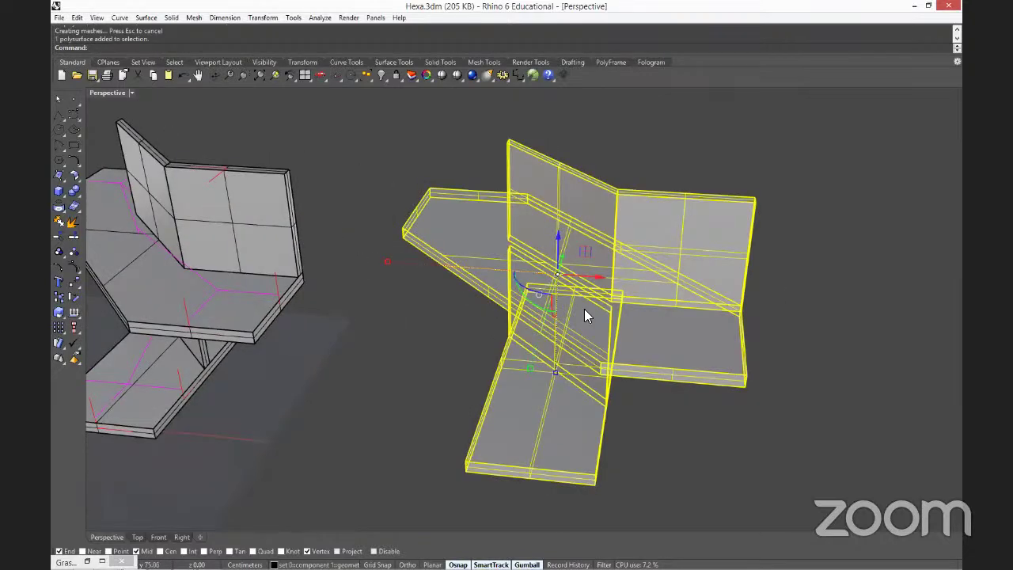
pyautogui.write('Mesh')
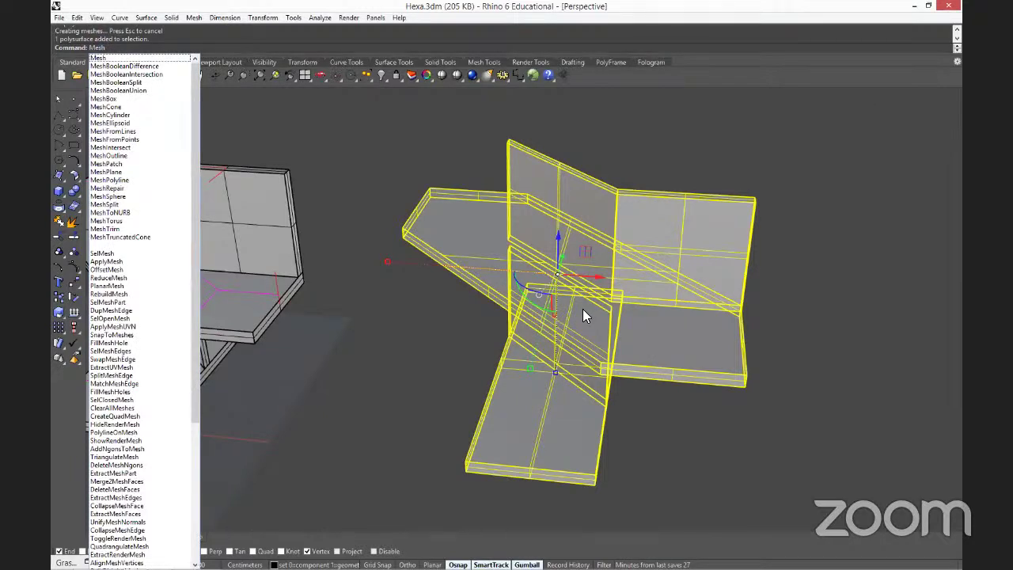
pyautogui.press('Return')
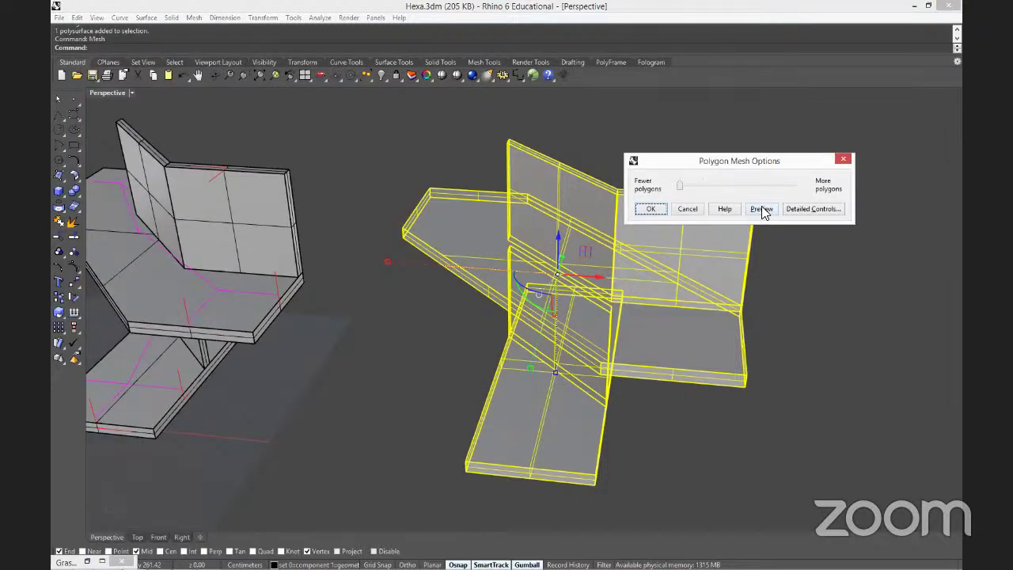
pyautogui.click(761, 209)
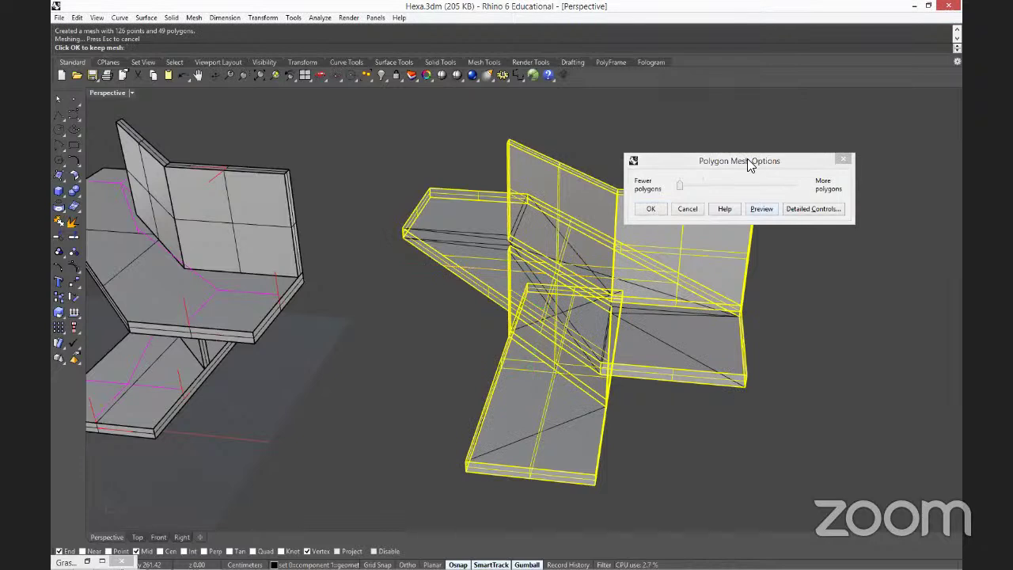
pyautogui.moveTo(750, 162); pyautogui.dragTo(802, 114)
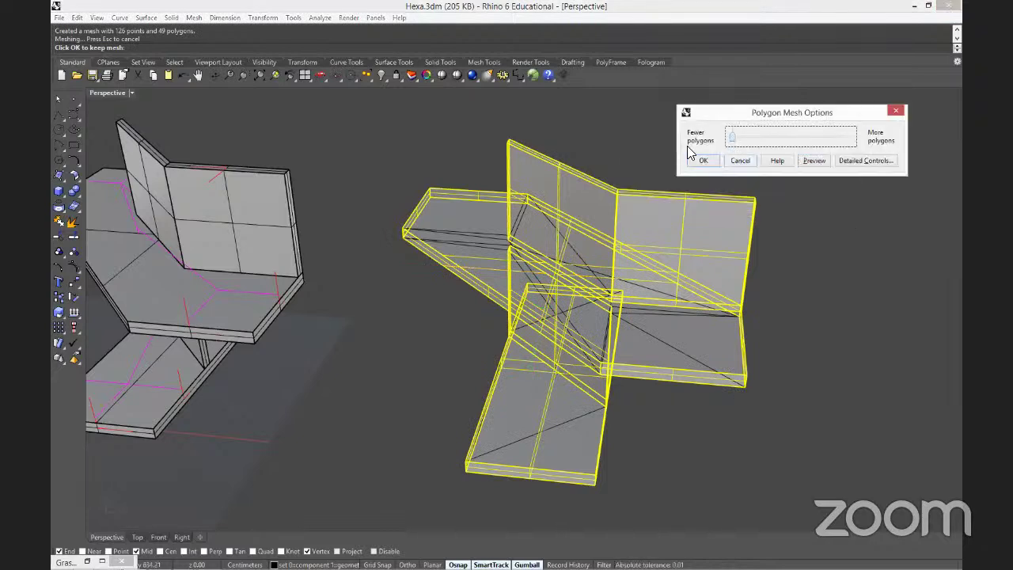
pyautogui.moveTo(601, 335); pyautogui.dragTo(626, 333, button='right')
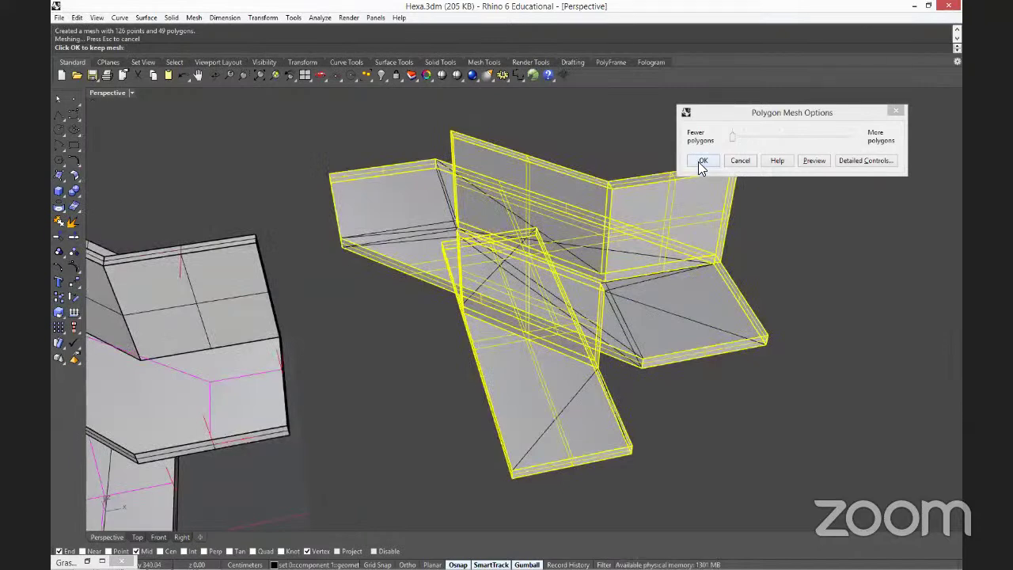
pyautogui.click(857, 162)
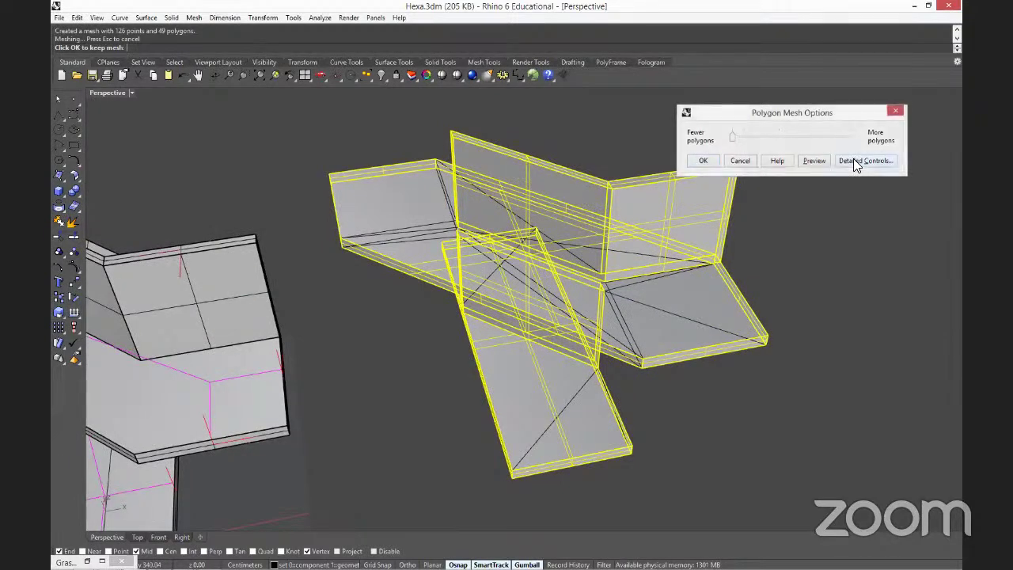
pyautogui.click(855, 163)
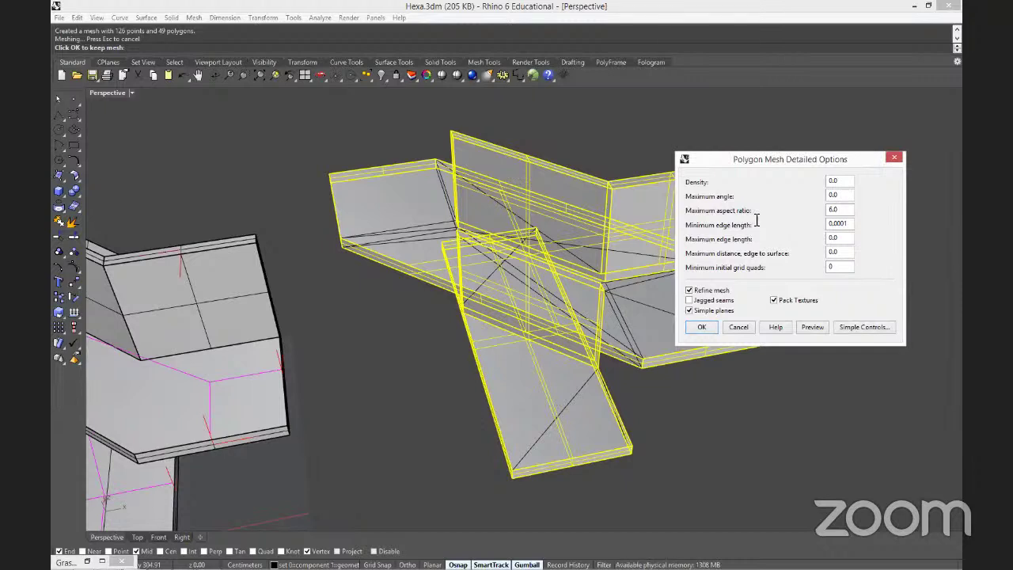
pyautogui.click(858, 331)
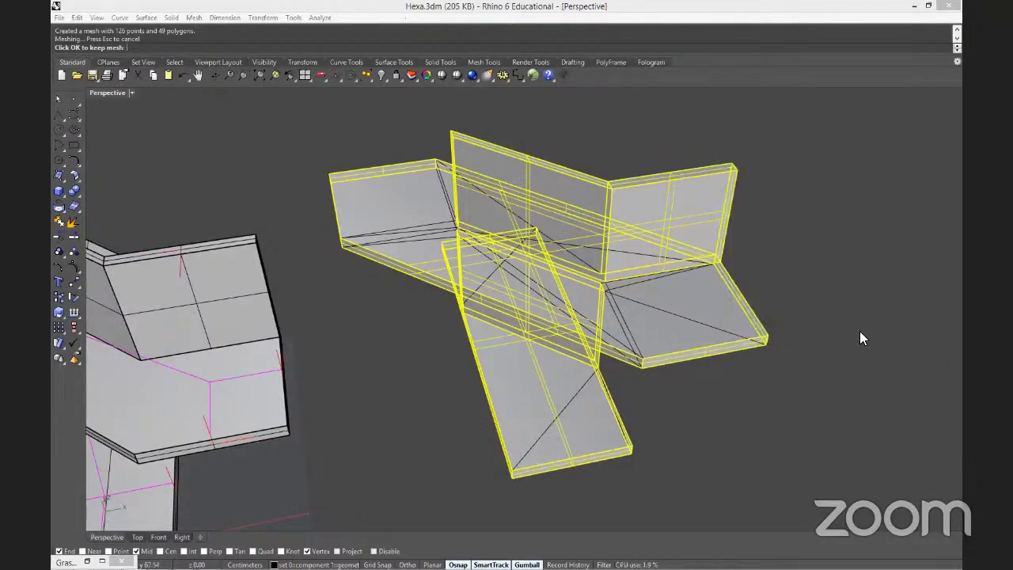
pyautogui.click(705, 161)
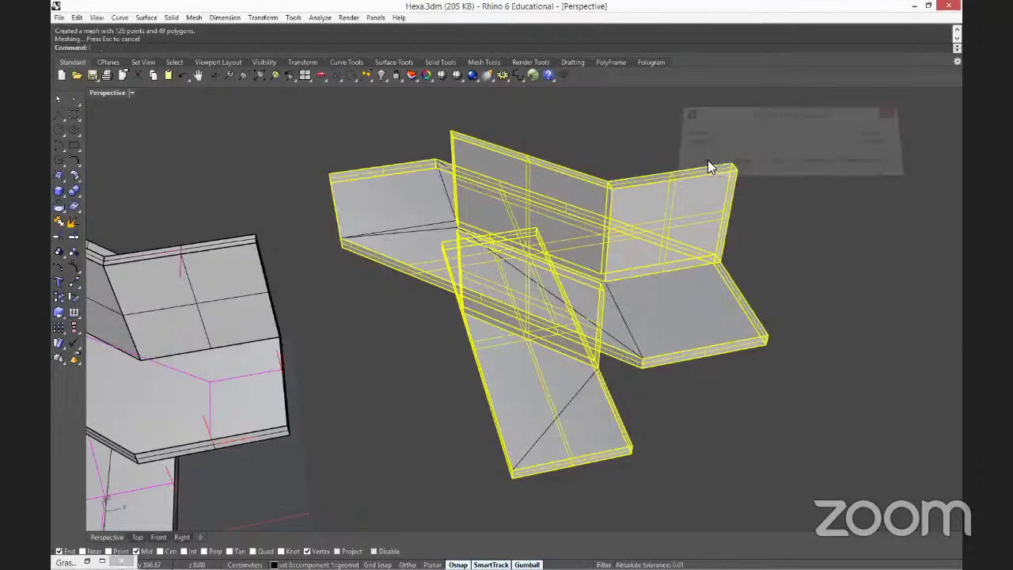
# Move the new mesh from the upper corner vertex of its hexagonal plate to the matching corner of the original component.
pyautogui.click(426, 221)
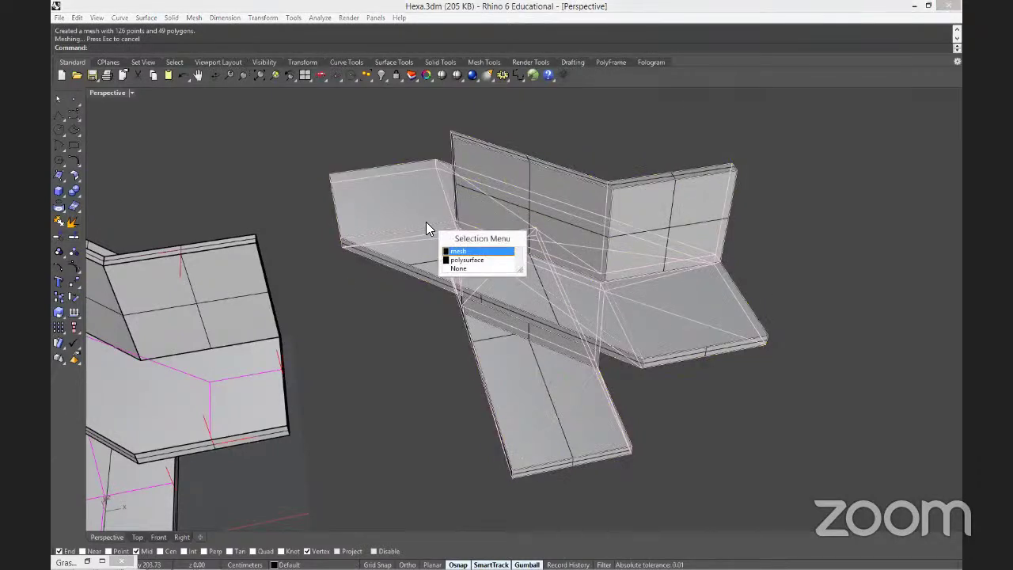
pyautogui.click(461, 251)
pyautogui.moveTo(500, 209); pyautogui.dragTo(660, 362, button='right')
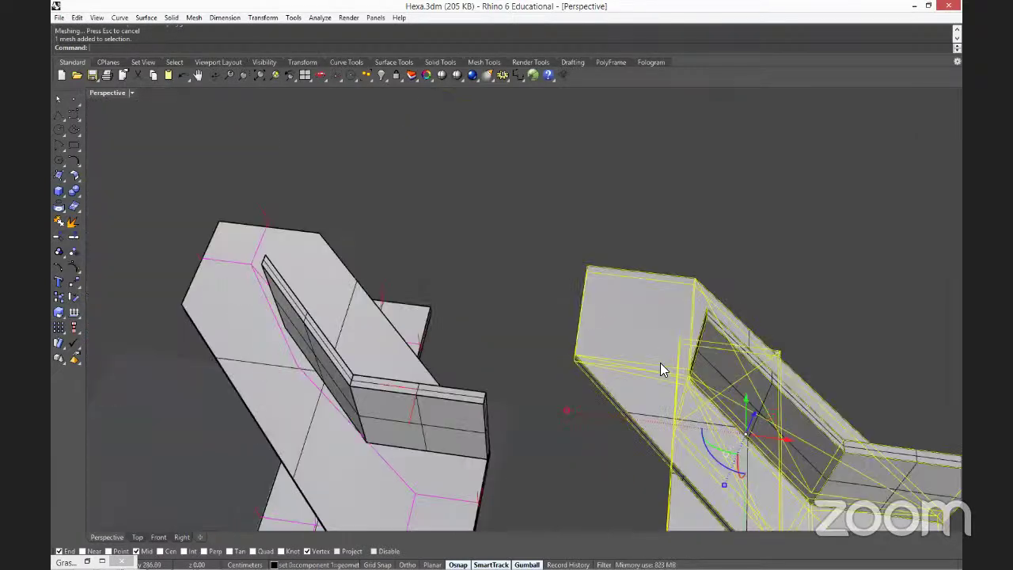
pyautogui.scroll(4, 587, 280)
pyautogui.write('m')
pyautogui.press('Return')
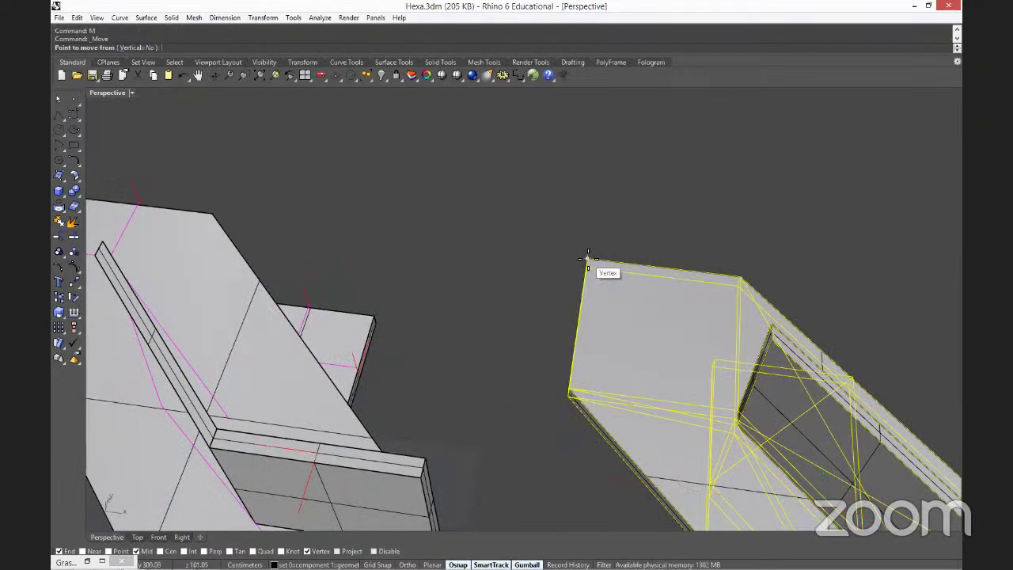
pyautogui.click(586, 259)
pyautogui.scroll(3, 419, 229)
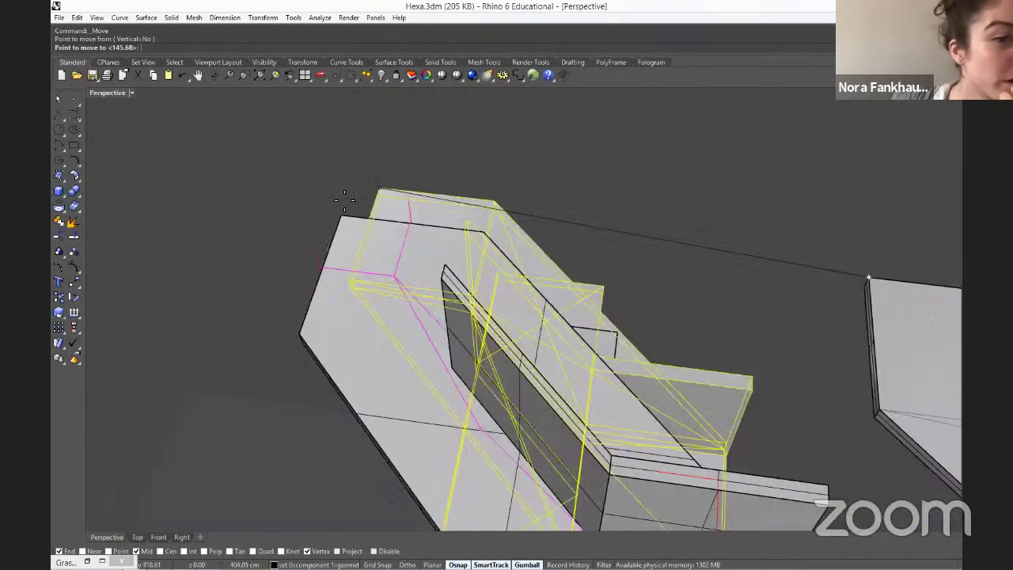
pyautogui.click(343, 208)
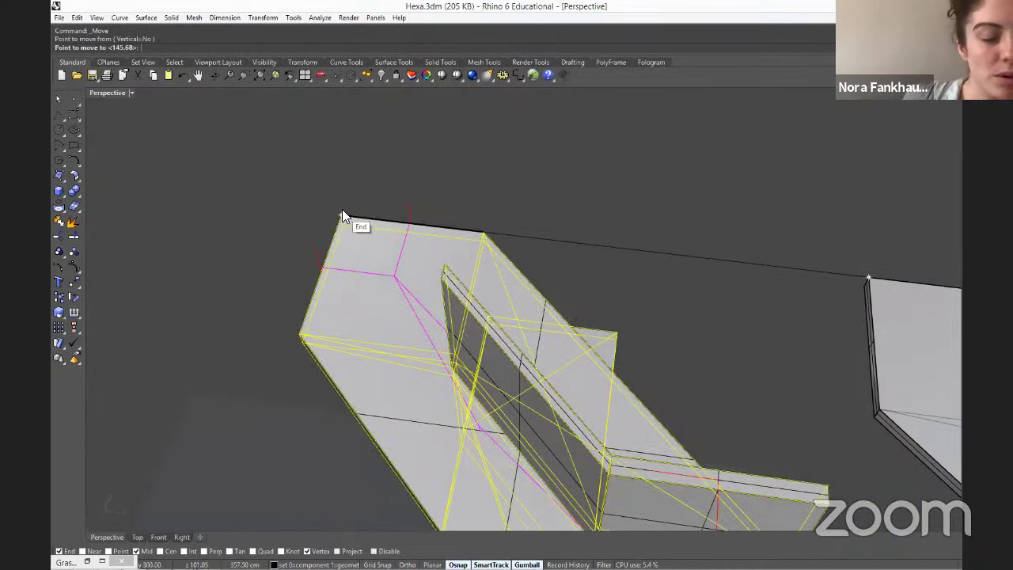
pyautogui.press('Escape')
pyautogui.moveTo(342, 209); pyautogui.dragTo(523, 195, button='right')
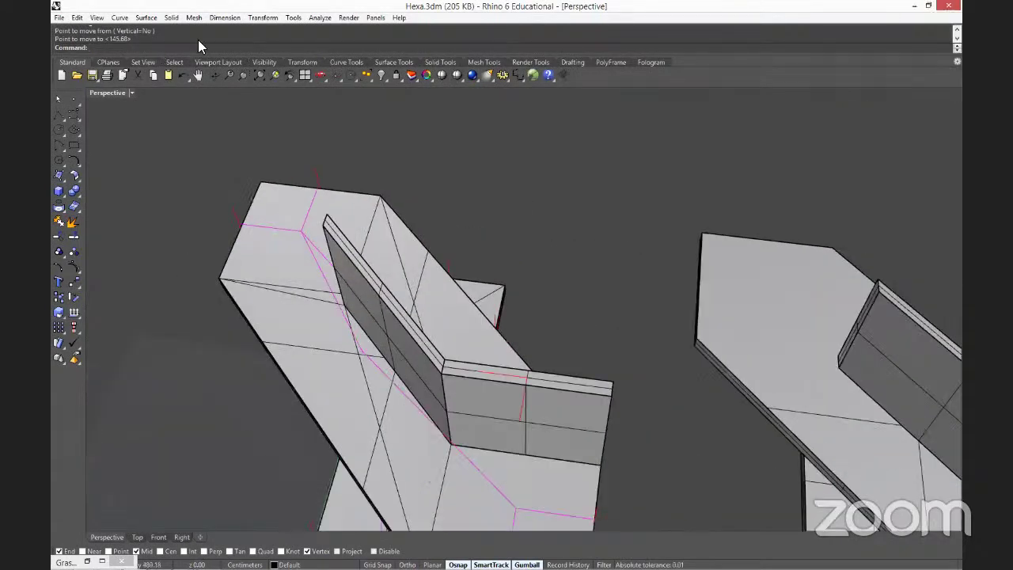
# Examine the simple and detailed polygon mesh options for the united solid copy and cancel without creating another mesh.
pyautogui.write('Mesh')
pyautogui.press('Return')
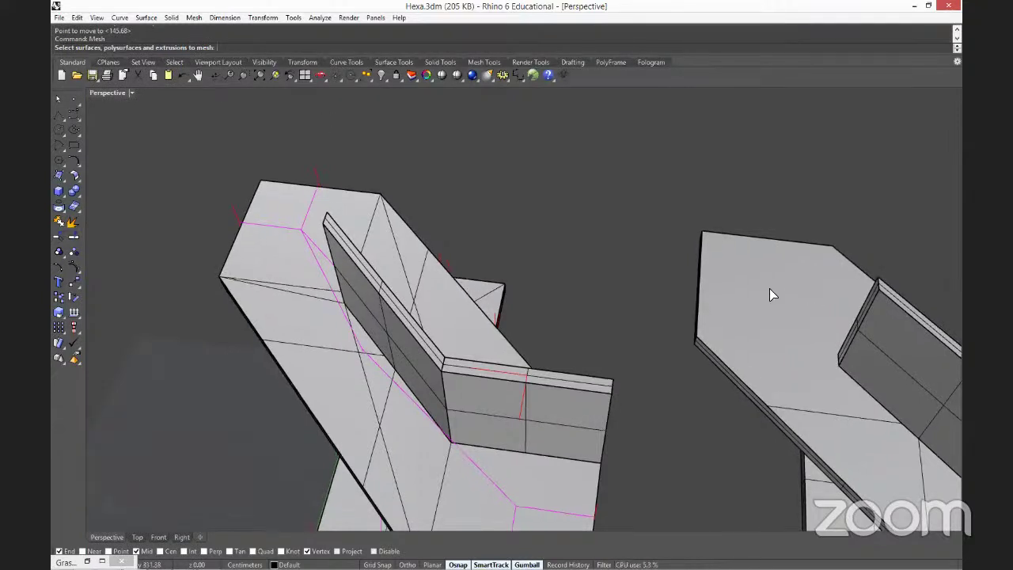
pyautogui.keyDown('shift'); pyautogui.moveTo(770, 288); pyautogui.dragTo(746, 284, button='right'); pyautogui.keyUp('shift')
pyautogui.click(765, 333)
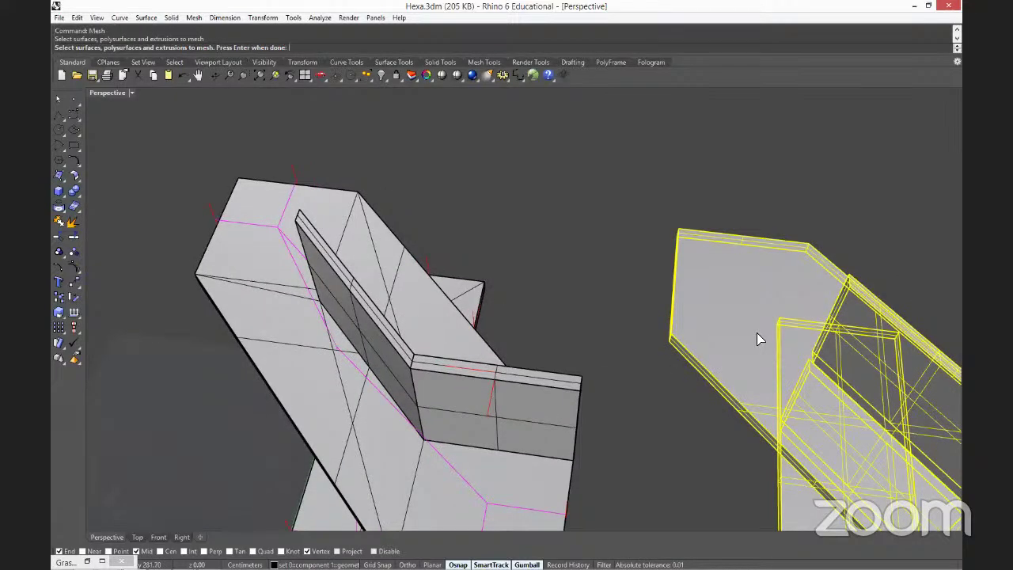
pyautogui.press('Return')
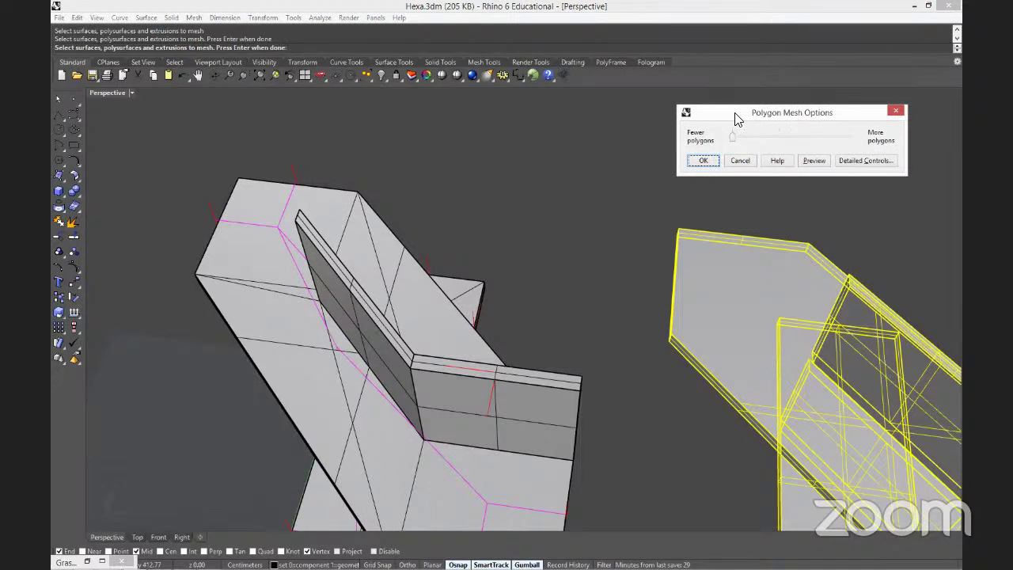
pyautogui.moveTo(735, 117); pyautogui.dragTo(695, 117)
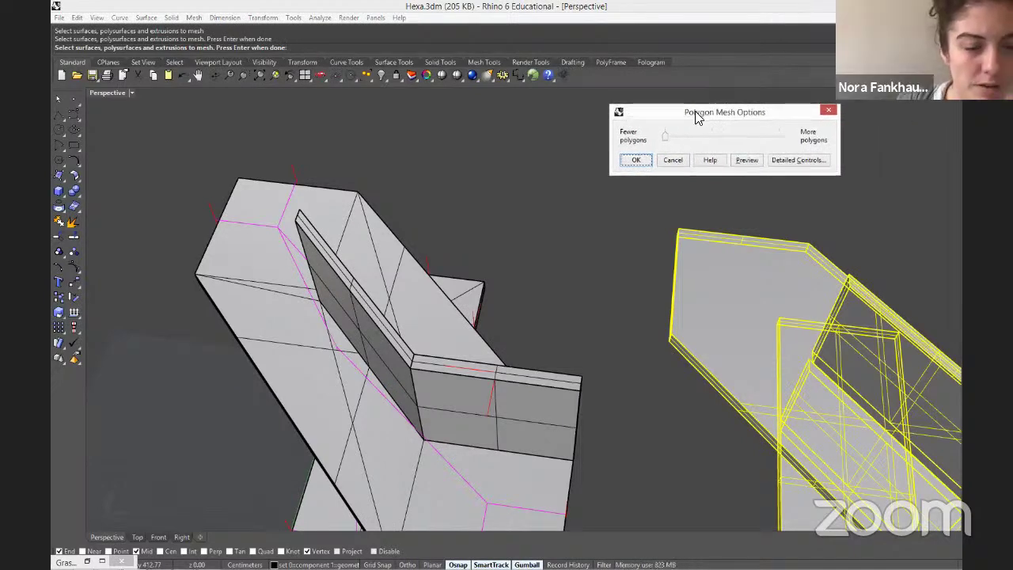
pyautogui.click(800, 161)
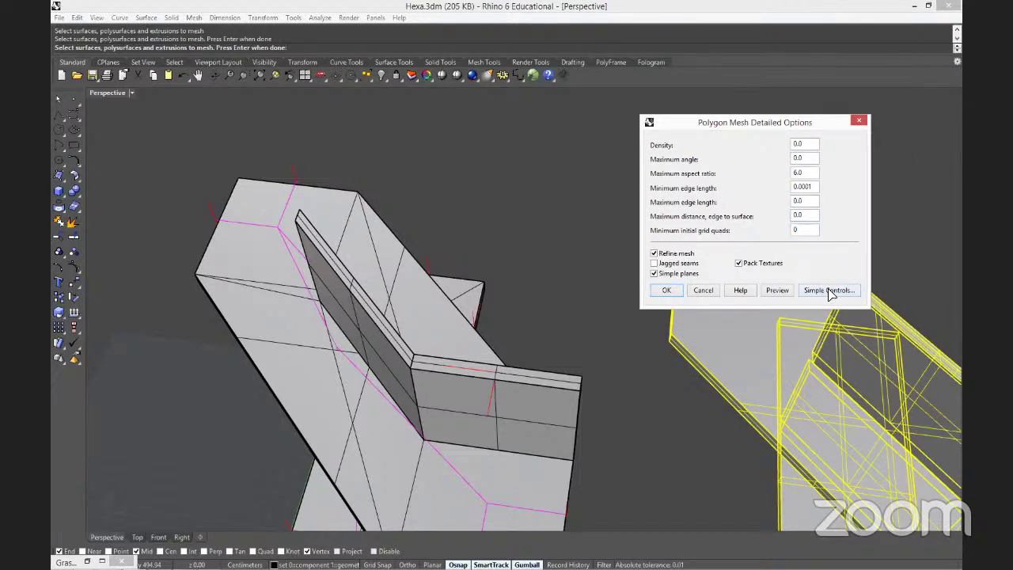
pyautogui.click(829, 290)
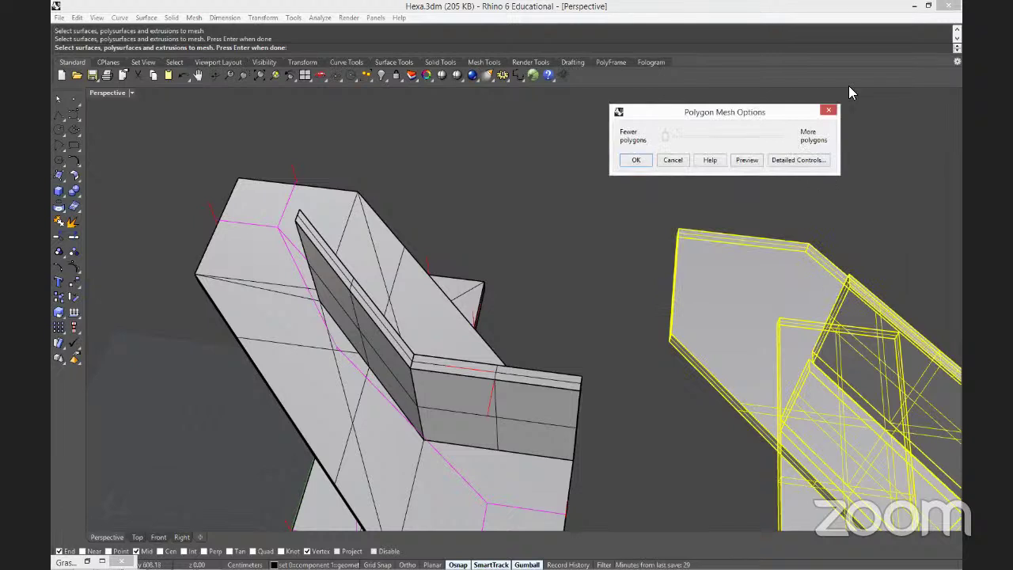
pyautogui.press('Return')
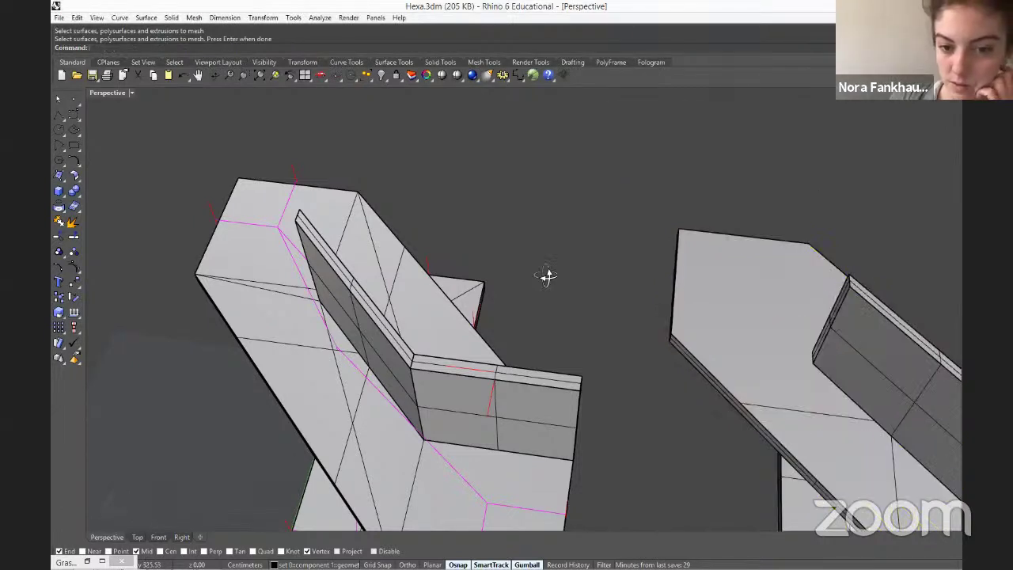
# Show the layer list and select the mesh that overlaps the original component.
pyautogui.moveTo(565, 285)
pyautogui.mouseDown(button='right')
pyautogui.moveTo(615, 231)
pyautogui.moveTo(551, 299)
pyautogui.mouseUp(button='right')
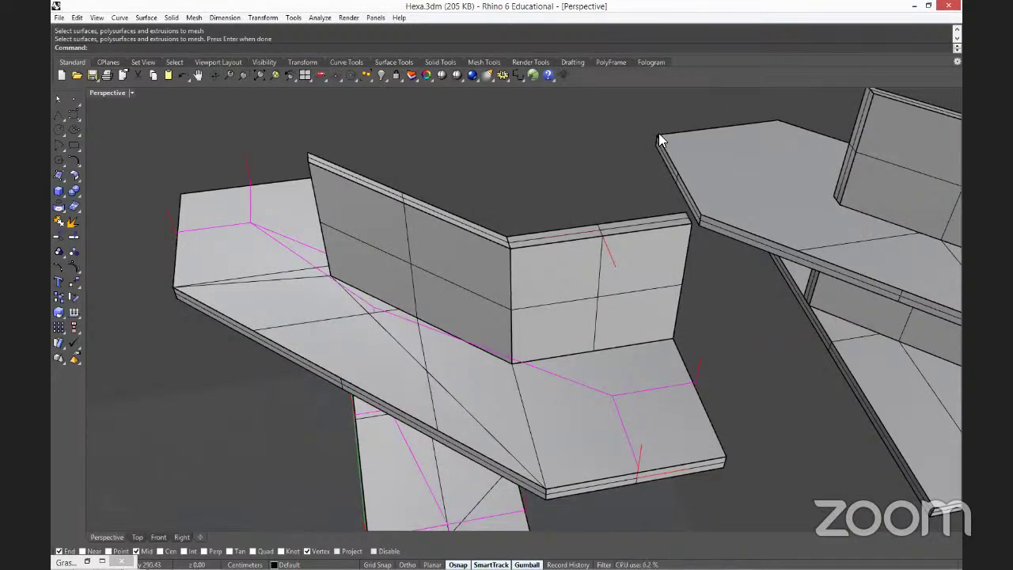
pyautogui.scroll(-5, 661, 140)
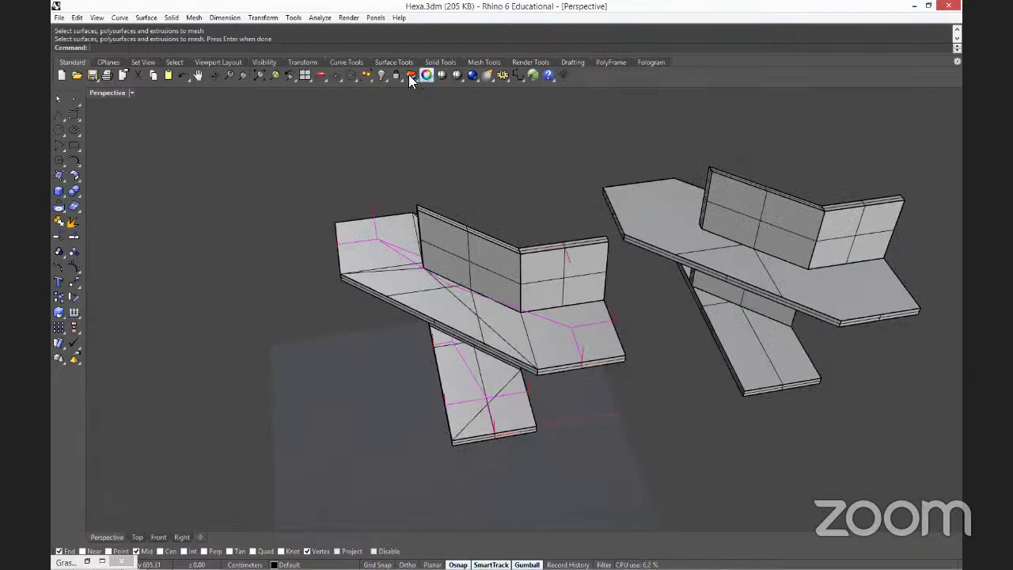
pyautogui.click(410, 75)
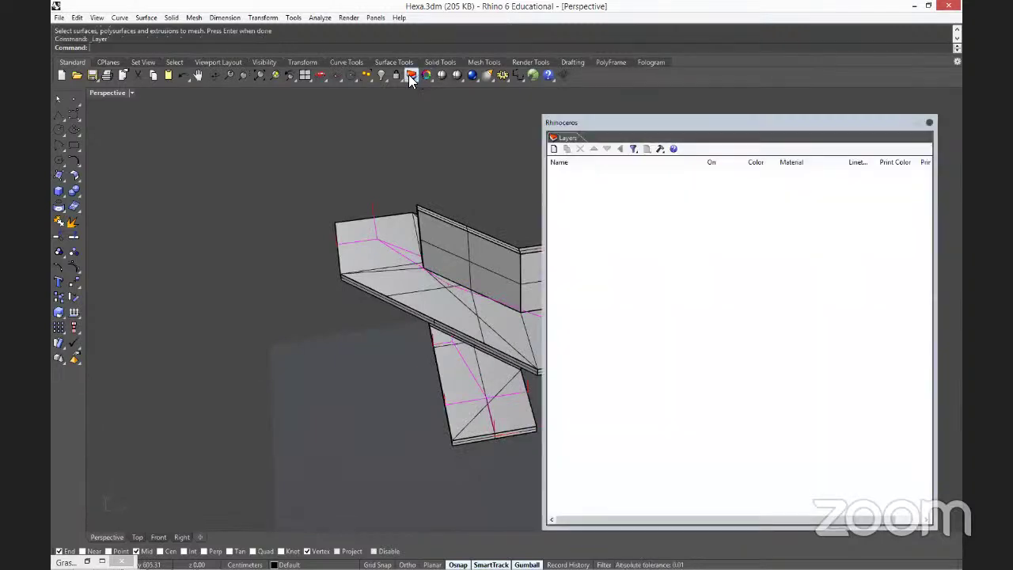
pyautogui.click(430, 282)
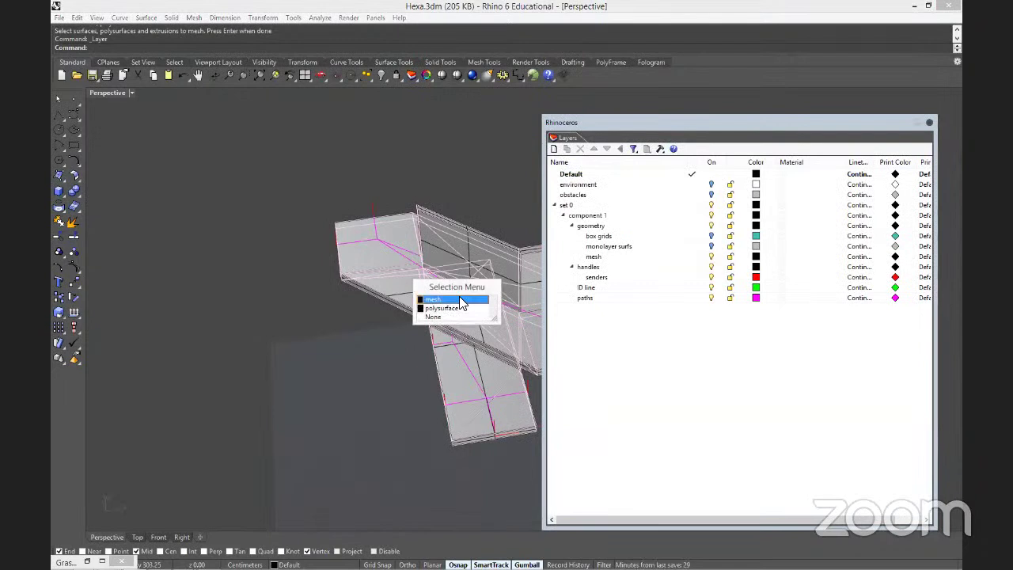
pyautogui.click(456, 304)
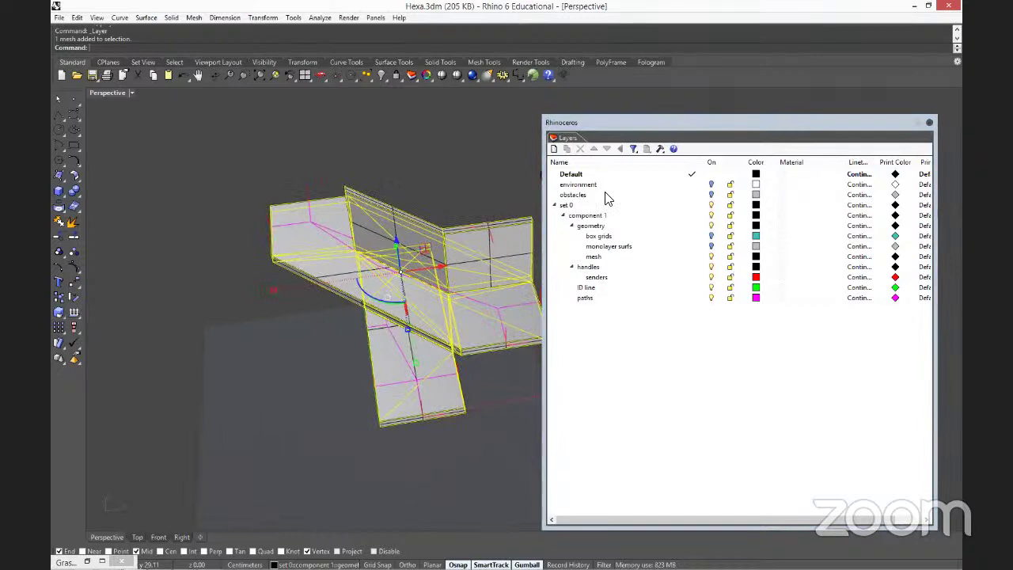
# Delete the mesh sublayer under geometry and create a new sublayer named mesh directly under component 1.
pyautogui.click(607, 256)
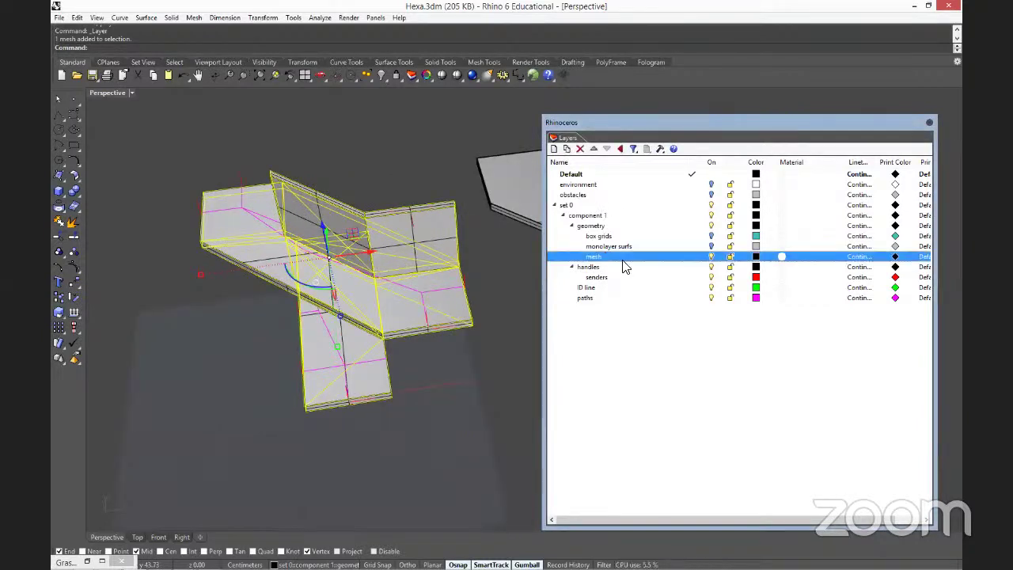
pyautogui.click(580, 149)
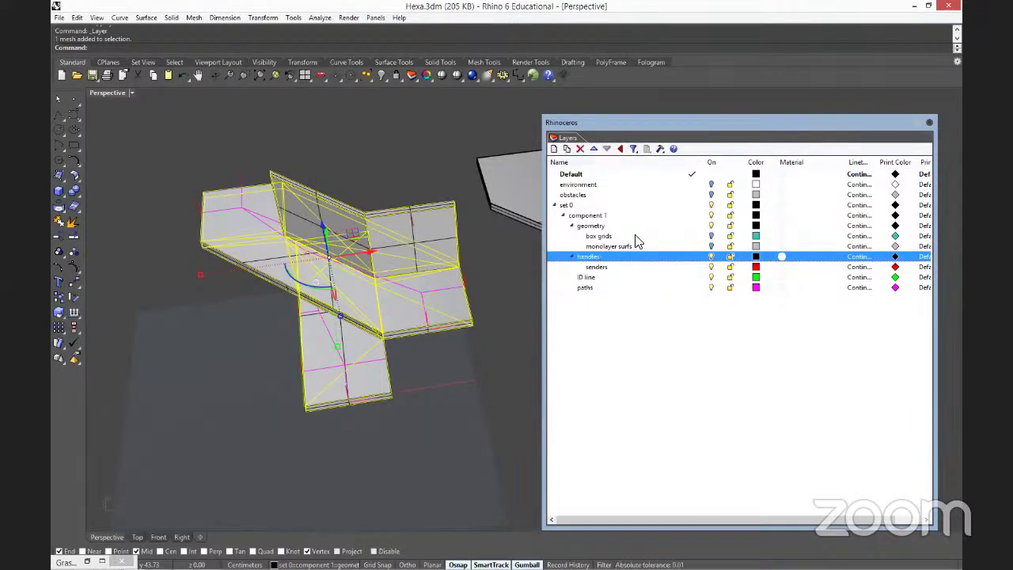
pyautogui.click(602, 208)
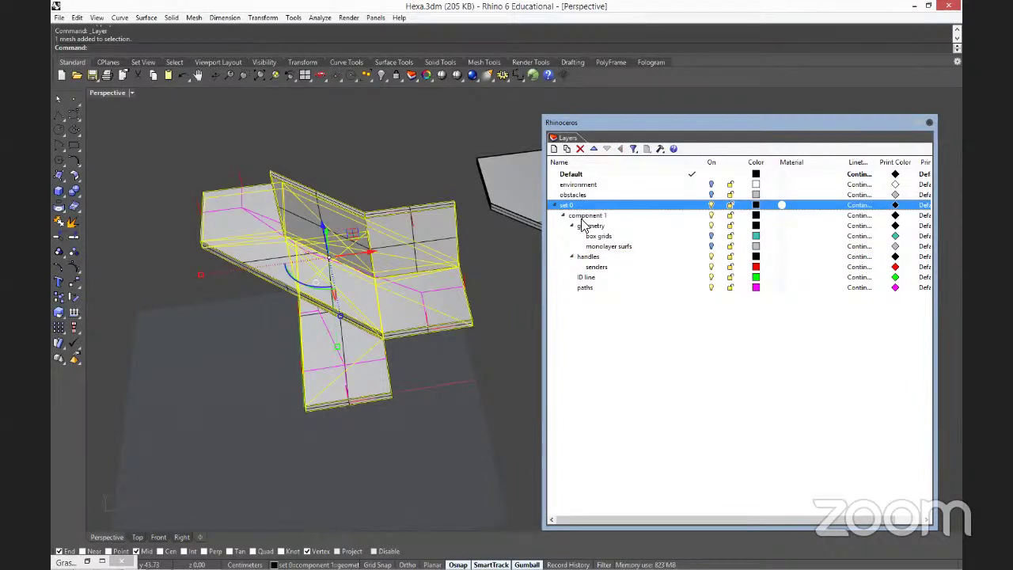
pyautogui.click(587, 219)
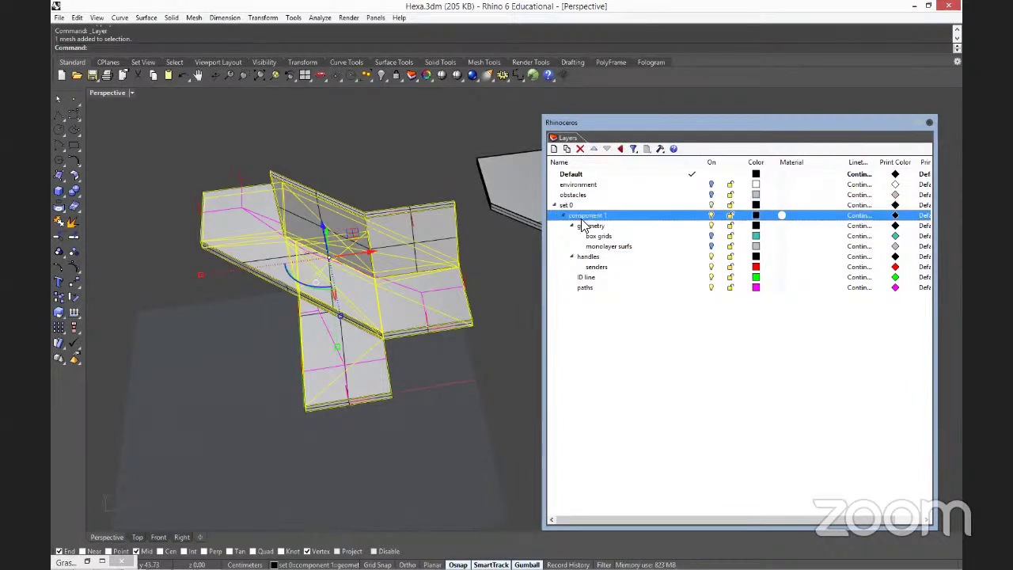
pyautogui.click(567, 150)
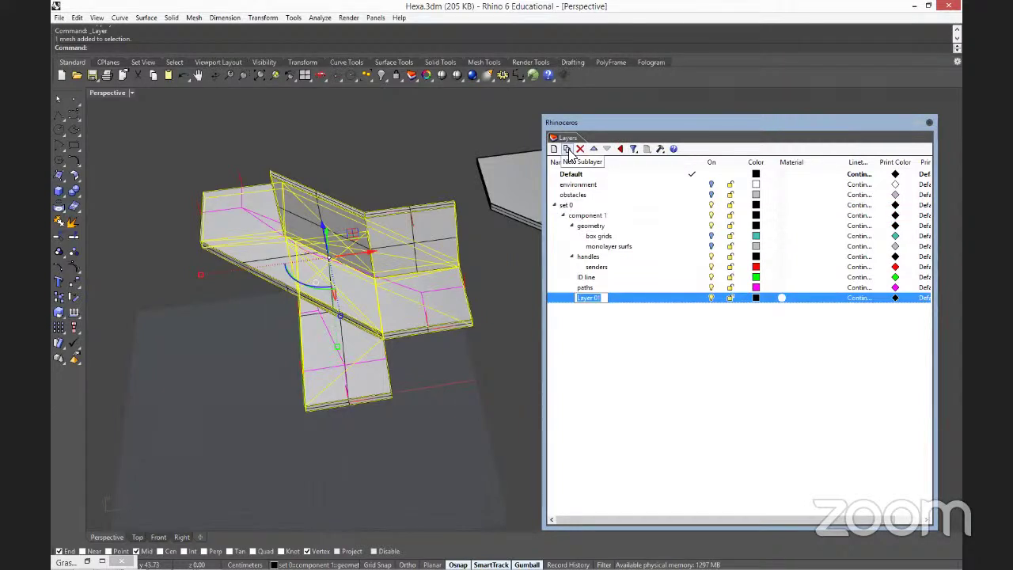
pyautogui.write('mesh')
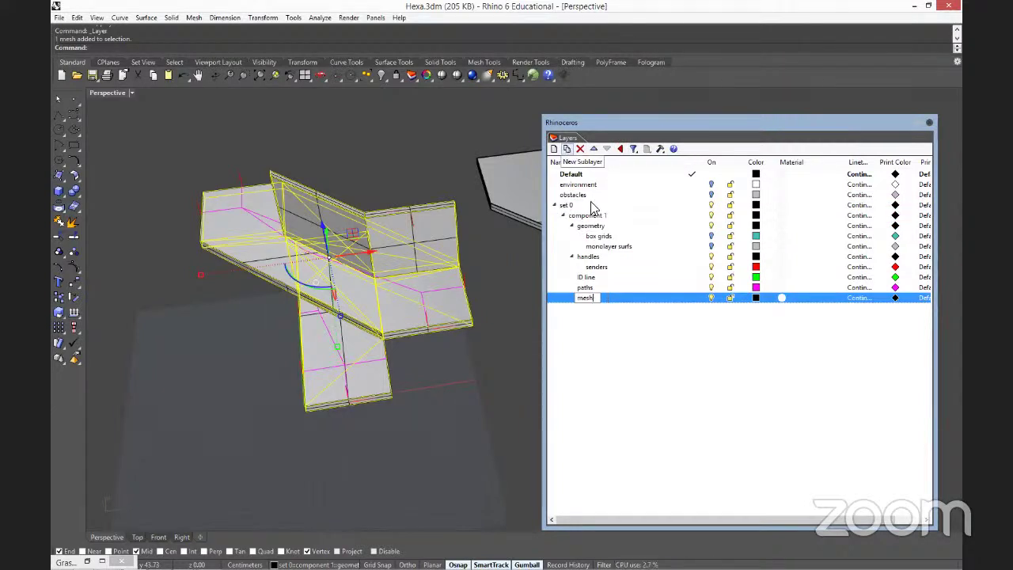
pyautogui.press('Return')
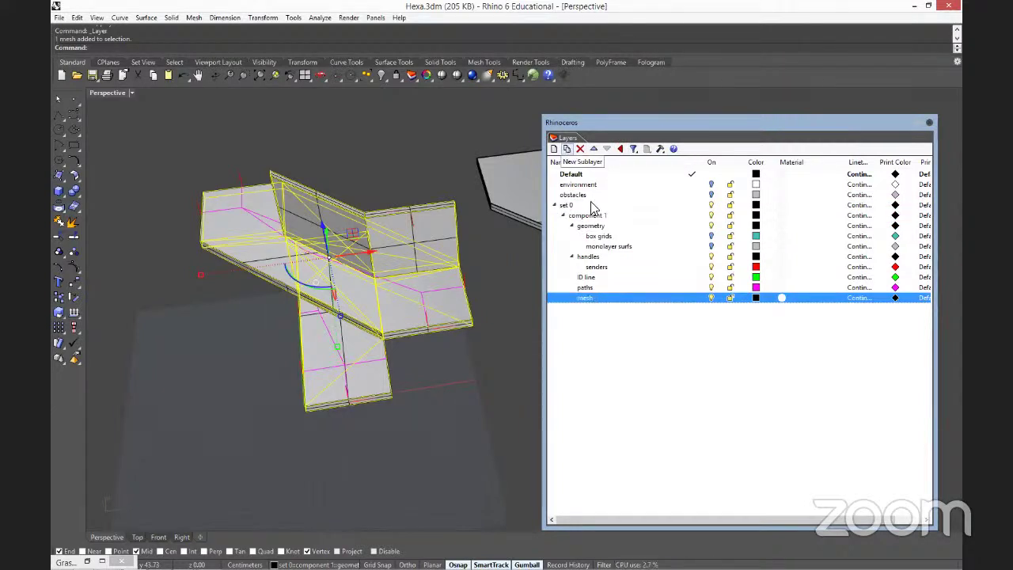
# Assign the selected mesh to the mesh sublayer under component 1 and clear the selection.
pyautogui.rightClick(608, 297)
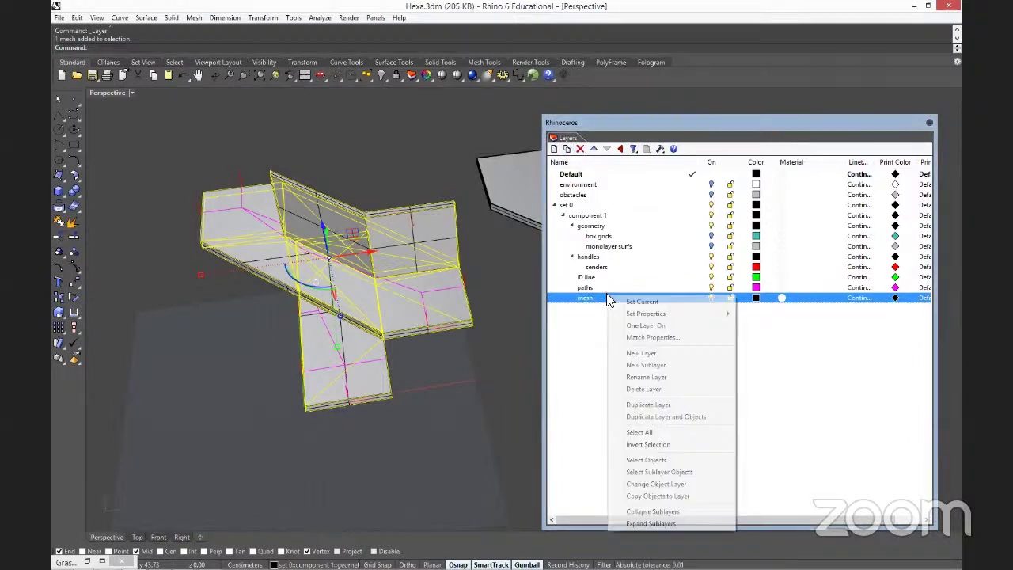
pyautogui.click(657, 484)
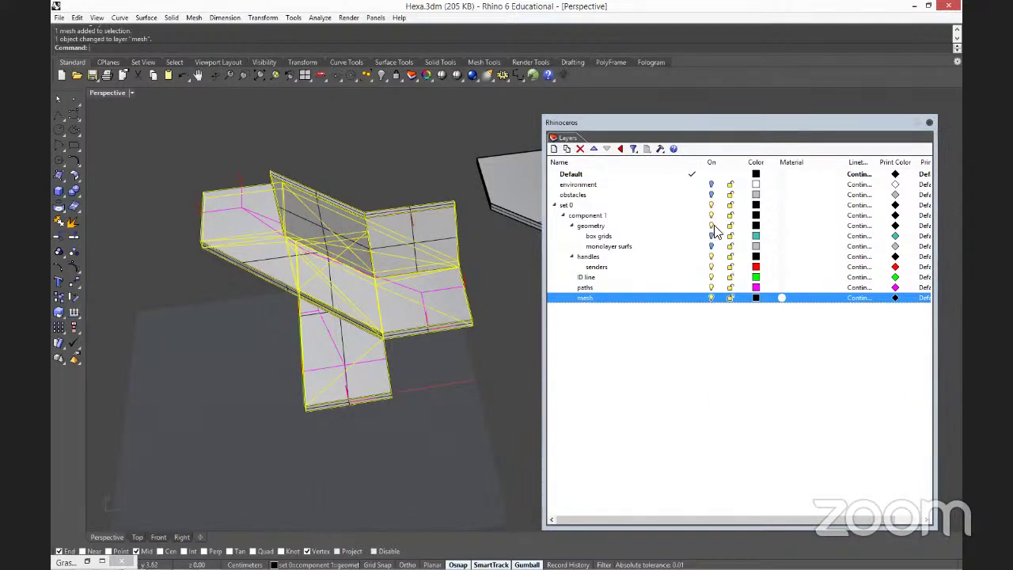
pyautogui.click(483, 233)
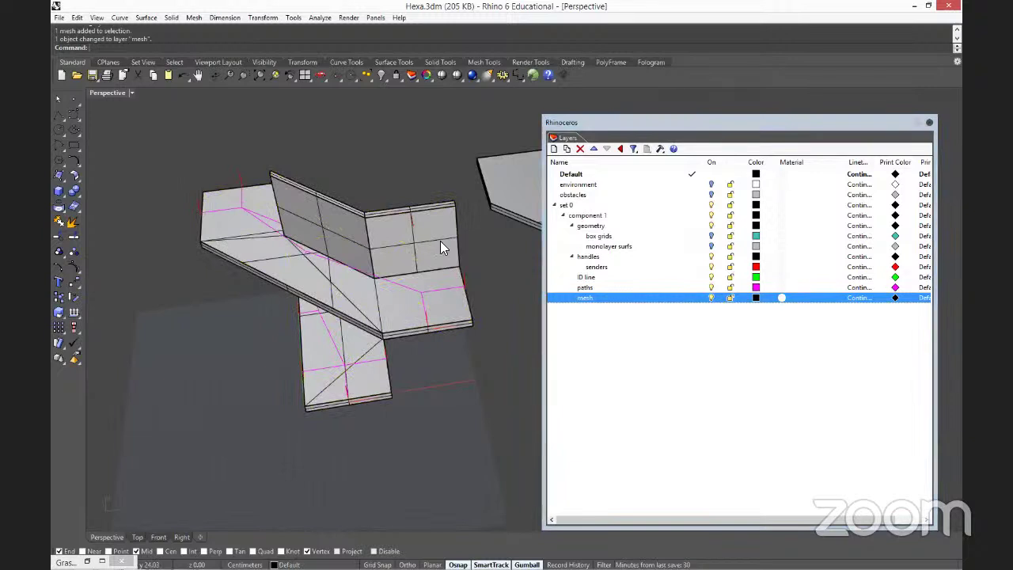
# Pick the upright polysurface overlapping the mesh, turn off the geometry layer and inspect the remaining mesh from several angles.
pyautogui.moveTo(440, 241); pyautogui.dragTo(481, 286)
pyautogui.click(481, 286)
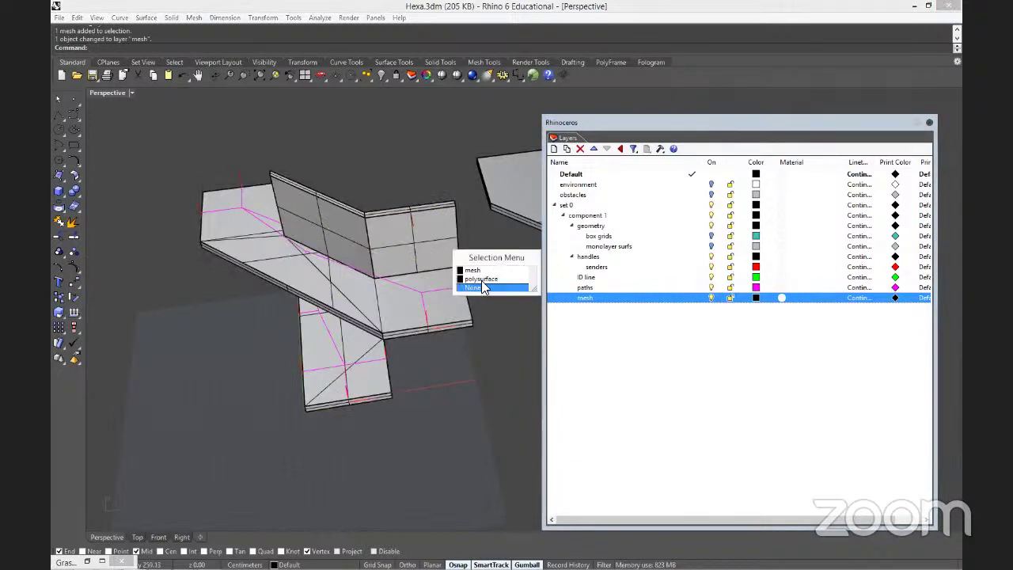
pyautogui.click(481, 280)
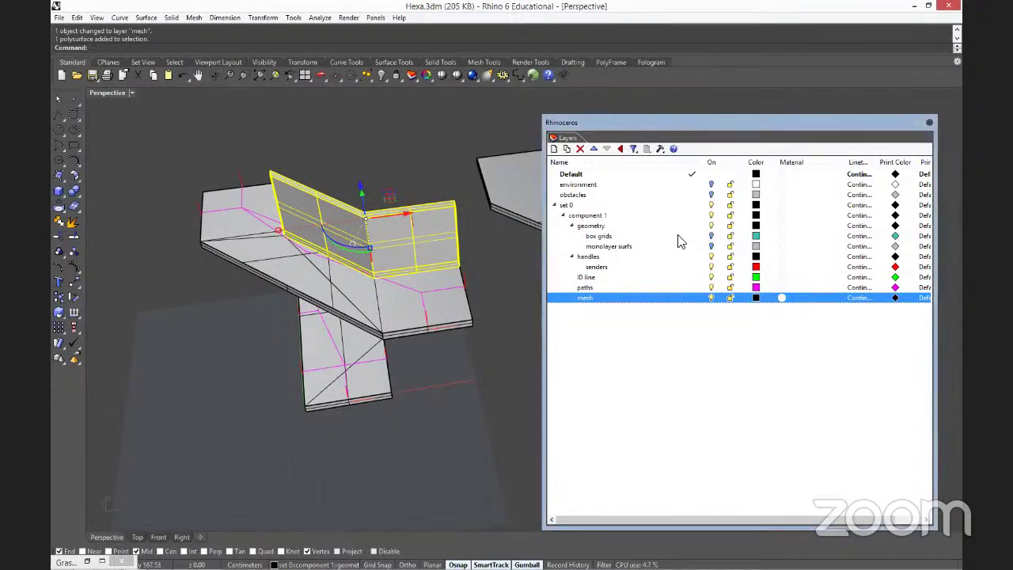
pyautogui.click(712, 227)
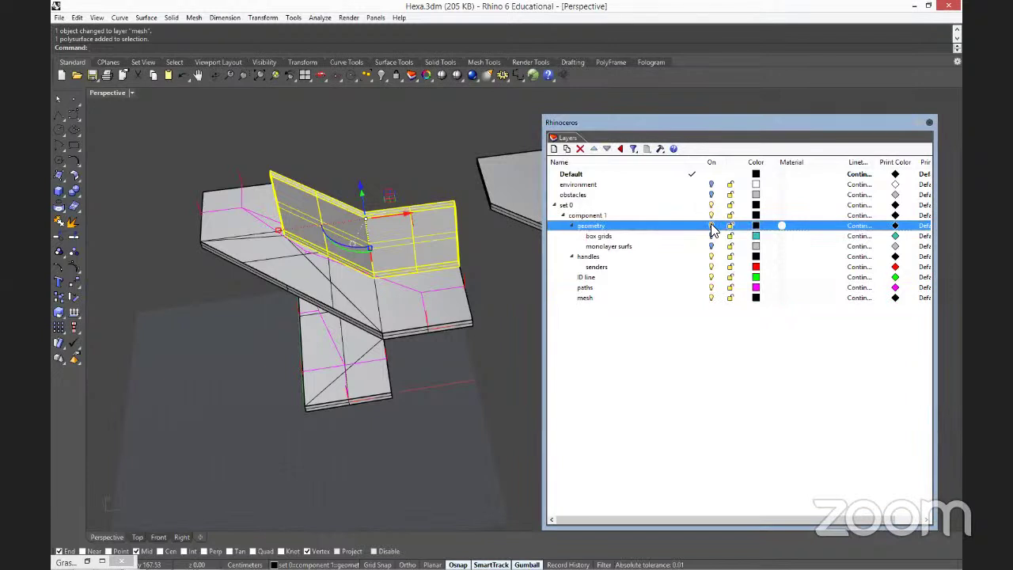
pyautogui.click(711, 225)
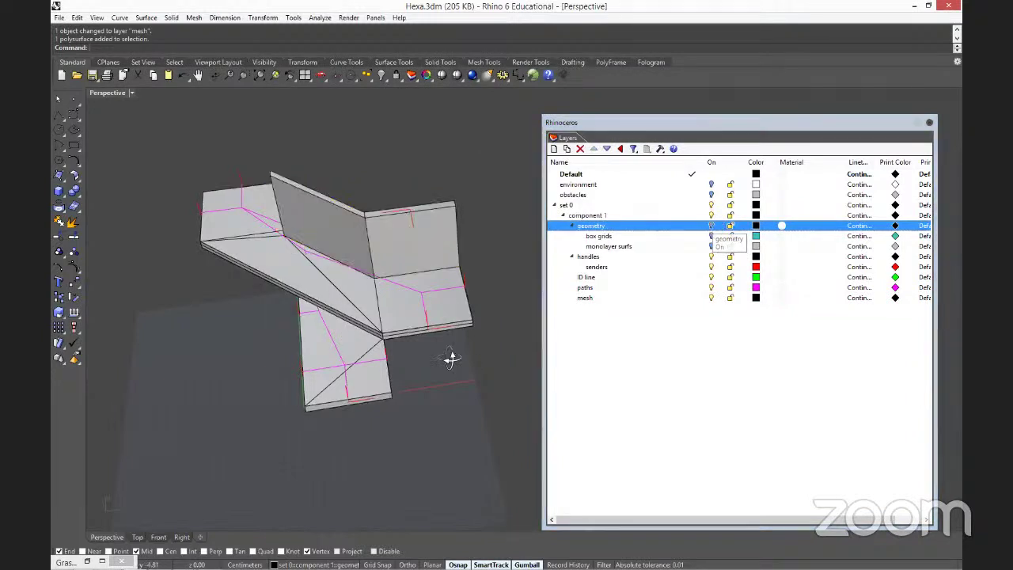
pyautogui.moveTo(451, 357); pyautogui.dragTo(489, 411, button='right')
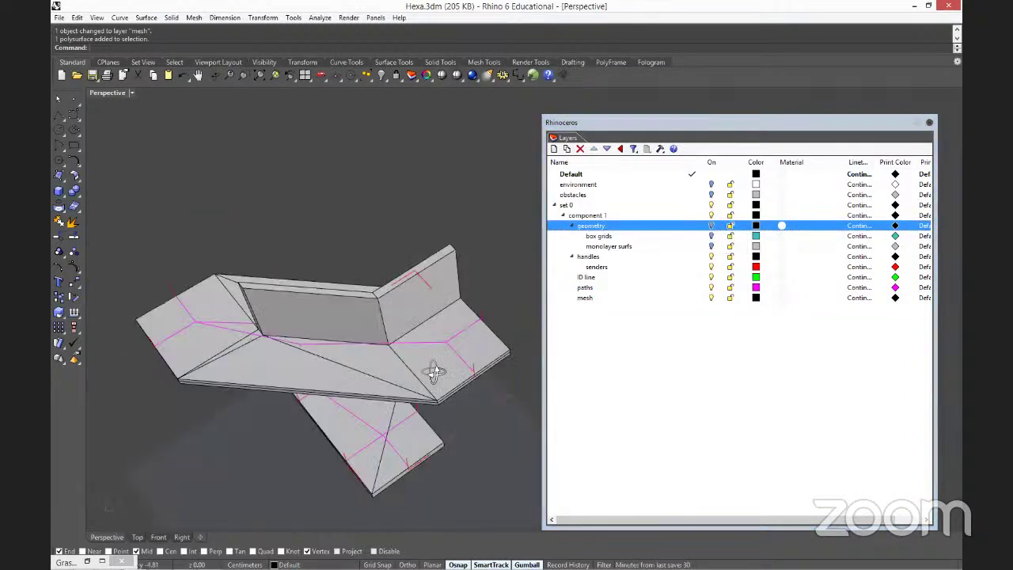
pyautogui.moveTo(434, 372); pyautogui.dragTo(429, 373, button='right')
pyautogui.scroll(3, 457, 328)
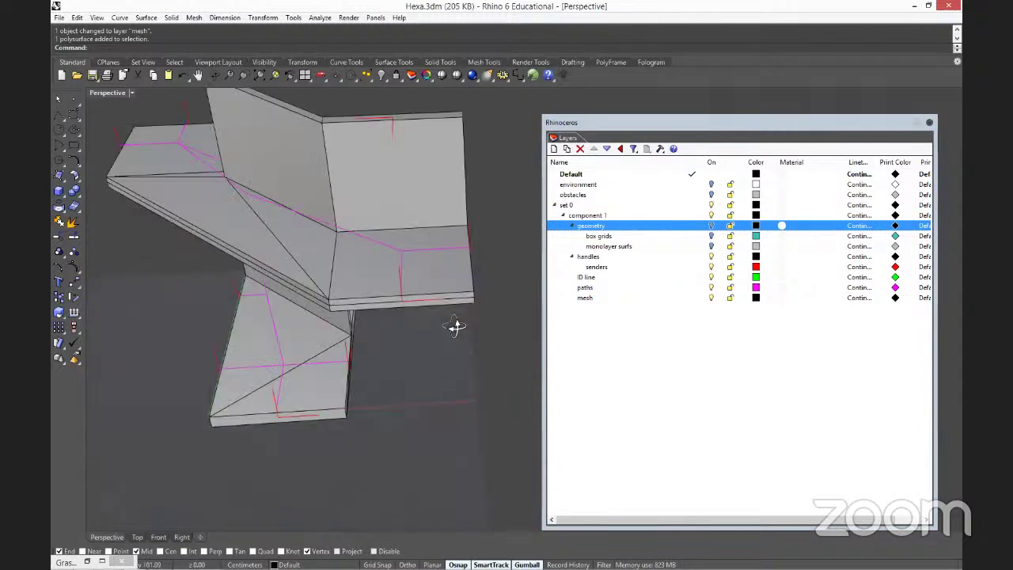
pyautogui.moveTo(456, 326)
pyautogui.mouseDown(button='right')
pyautogui.moveTo(506, 324)
pyautogui.moveTo(471, 339)
pyautogui.mouseUp(button='right')
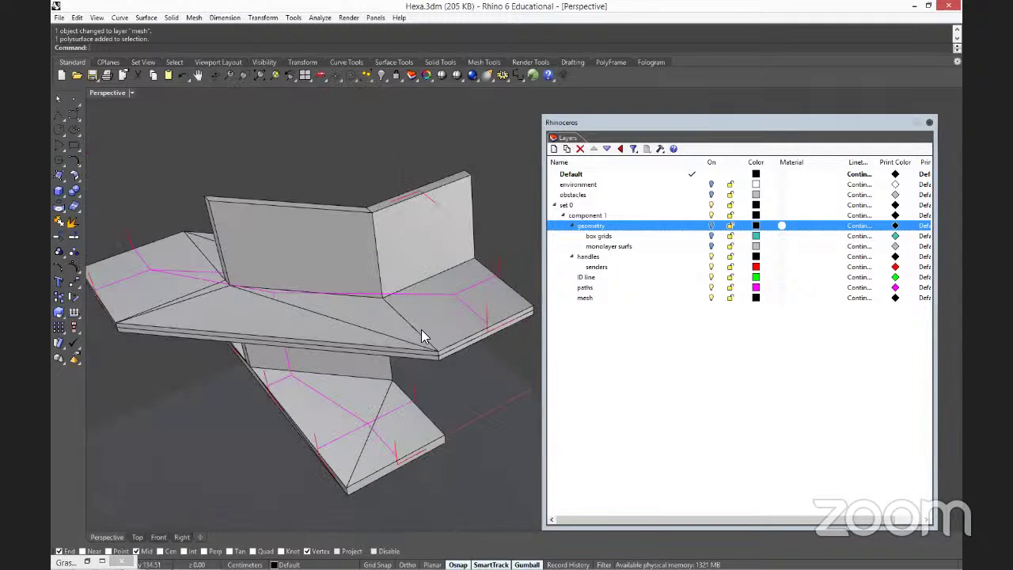
# Arrange Rhino and Grasshopper side by side and place a smaller layer list over the lower part of the Rhino viewport.
pyautogui.click(929, 123)
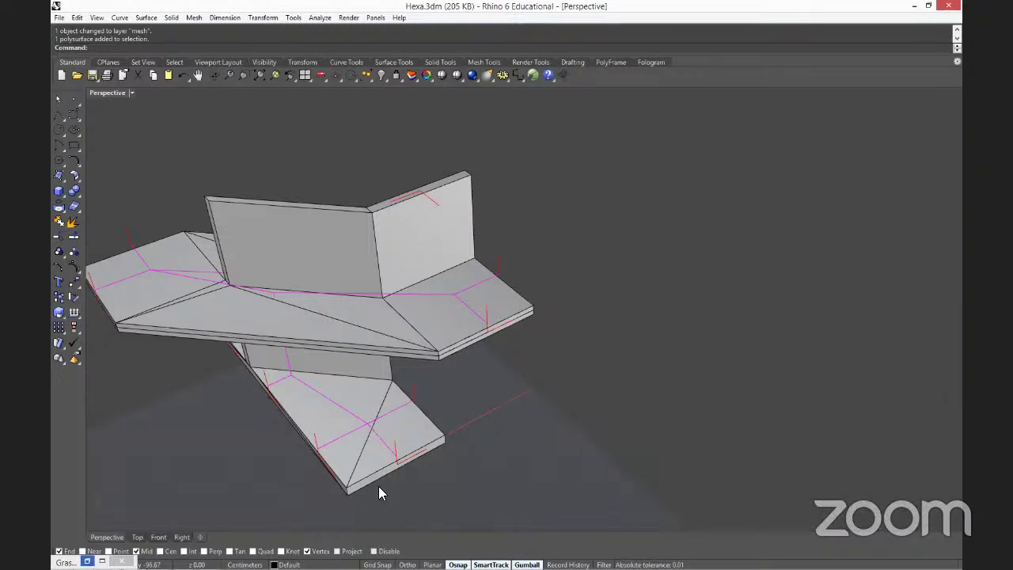
pyautogui.press('super+Left')
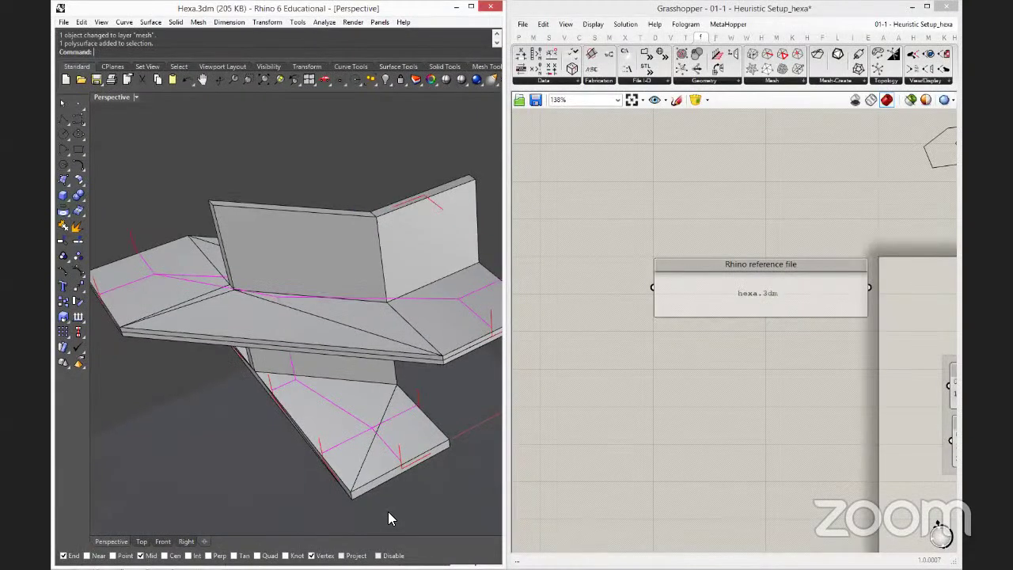
pyautogui.keyDown('shift'); pyautogui.moveTo(390, 412); pyautogui.dragTo(398, 419, button='right'); pyautogui.keyUp('shift')
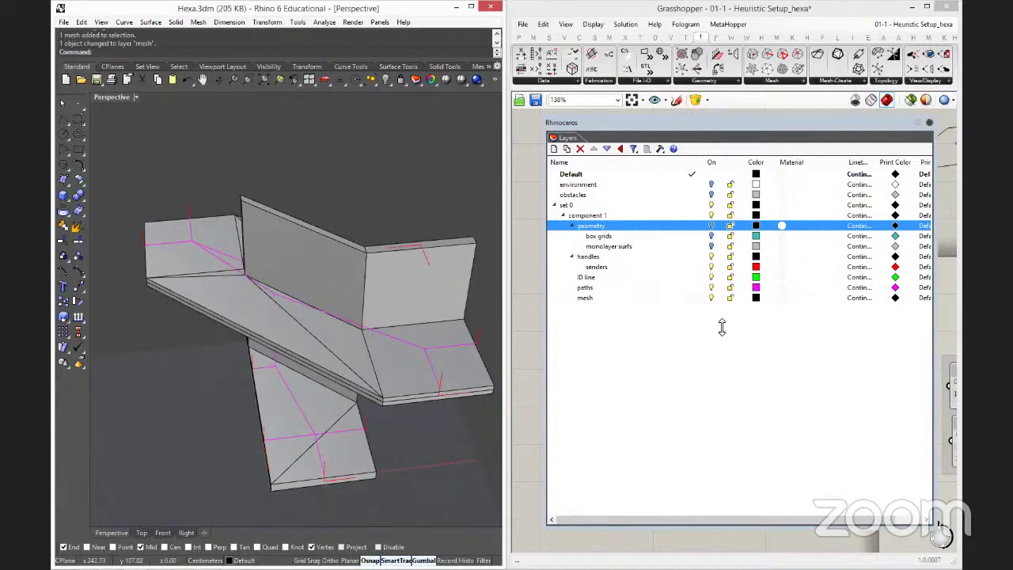
pyautogui.moveTo(723, 327); pyautogui.dragTo(707, 96)
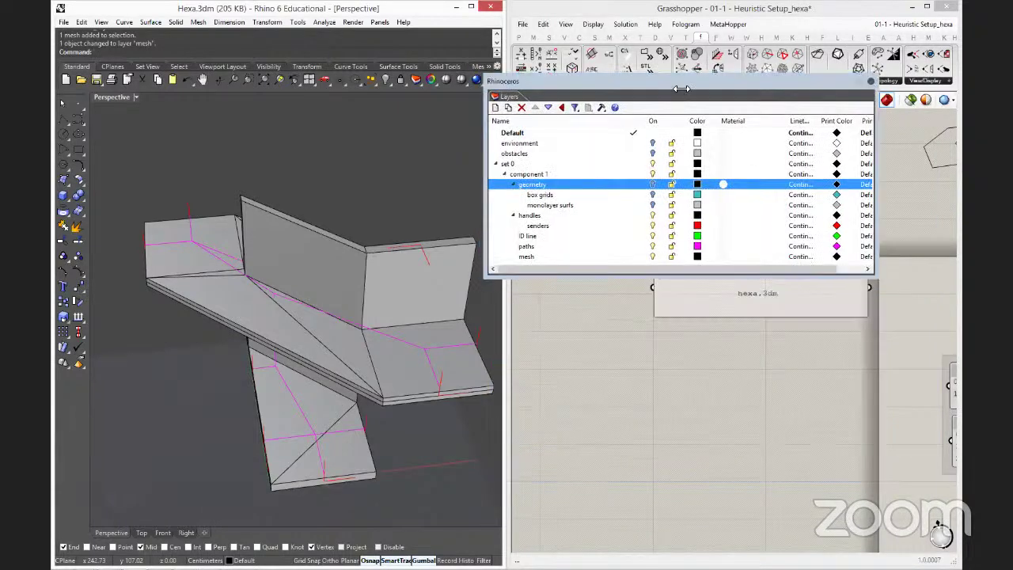
pyautogui.moveTo(678, 93); pyautogui.dragTo(312, 316)
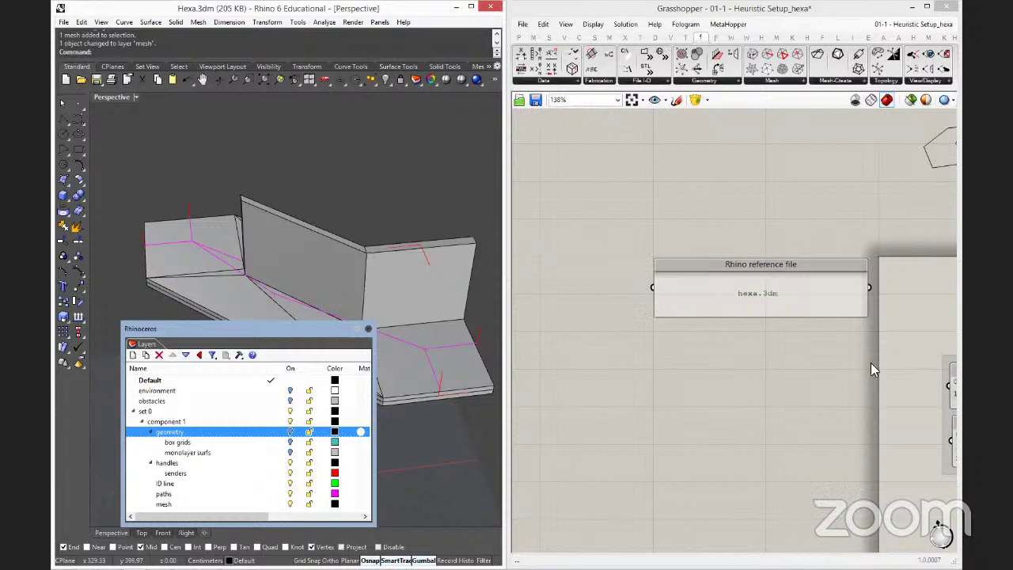
# Locate the Curve parameter feeding the create handles script in the Grasshopper definition and check its stored values.
pyautogui.moveTo(871, 363); pyautogui.dragTo(652, 285, button='right')
pyautogui.moveTo(957, 309); pyautogui.dragTo(831, 291, button='right')
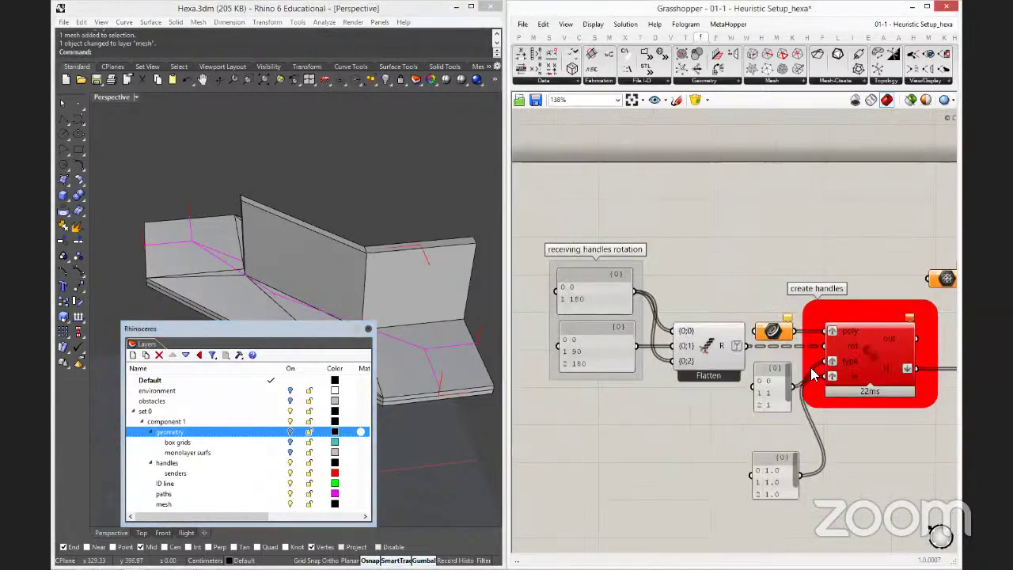
pyautogui.click(774, 331)
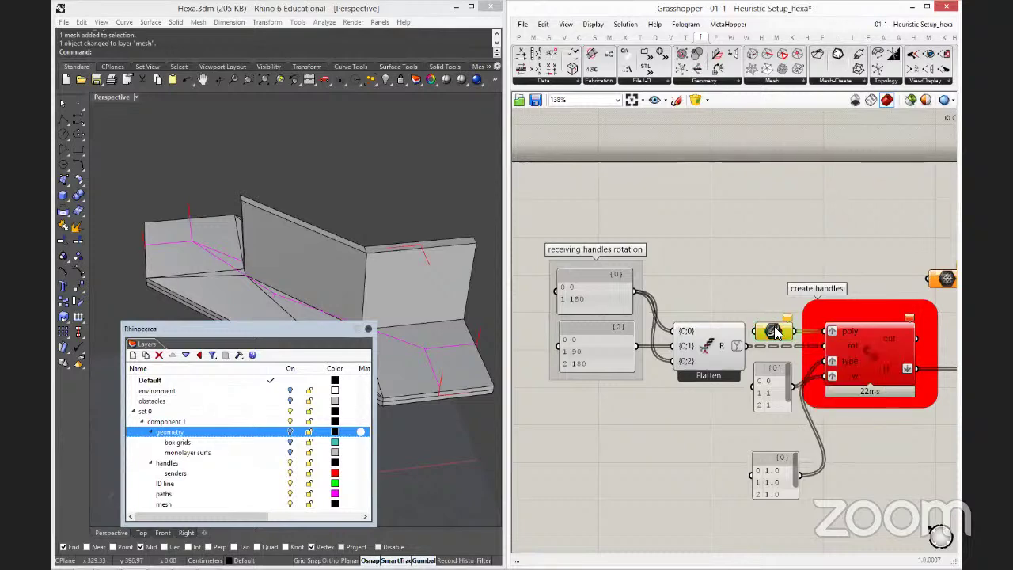
pyautogui.moveTo(785, 331)
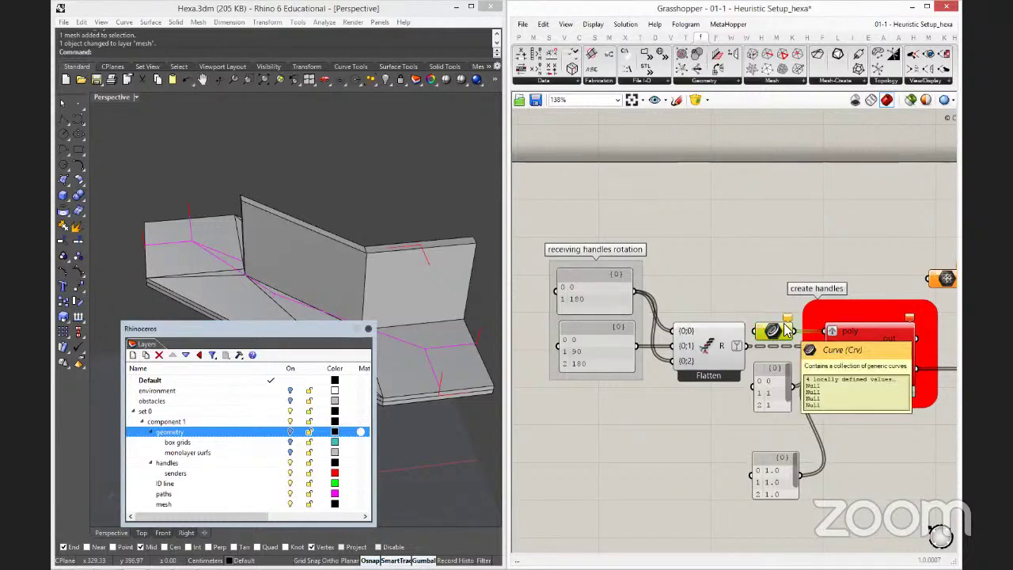
pyautogui.click(715, 278)
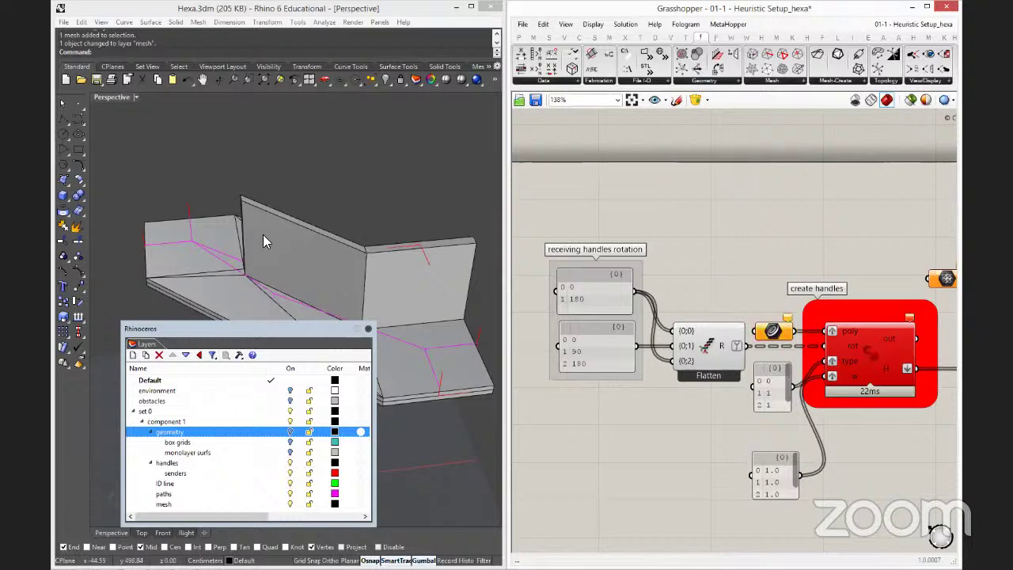
# Select all curves on the senders layer and reference them as multiple curves in the Curve parameter feeding create handles.
pyautogui.click(180, 475)
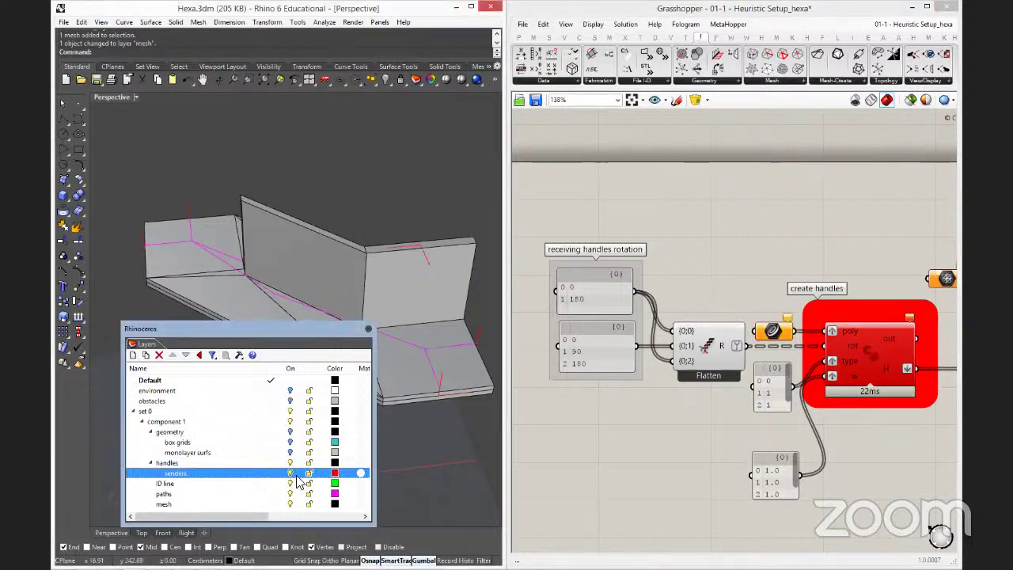
pyautogui.rightClick(182, 479)
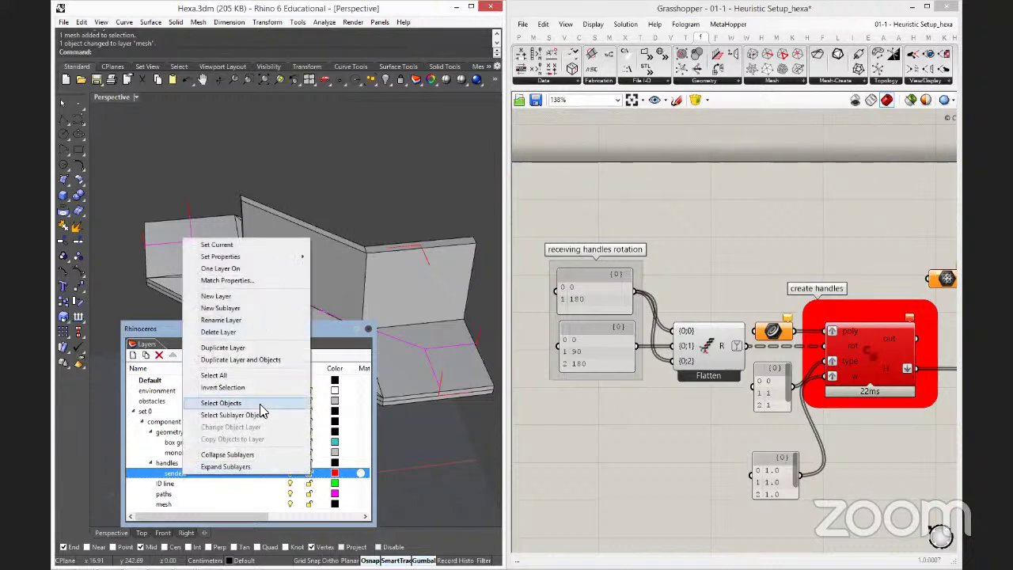
pyautogui.click(221, 403)
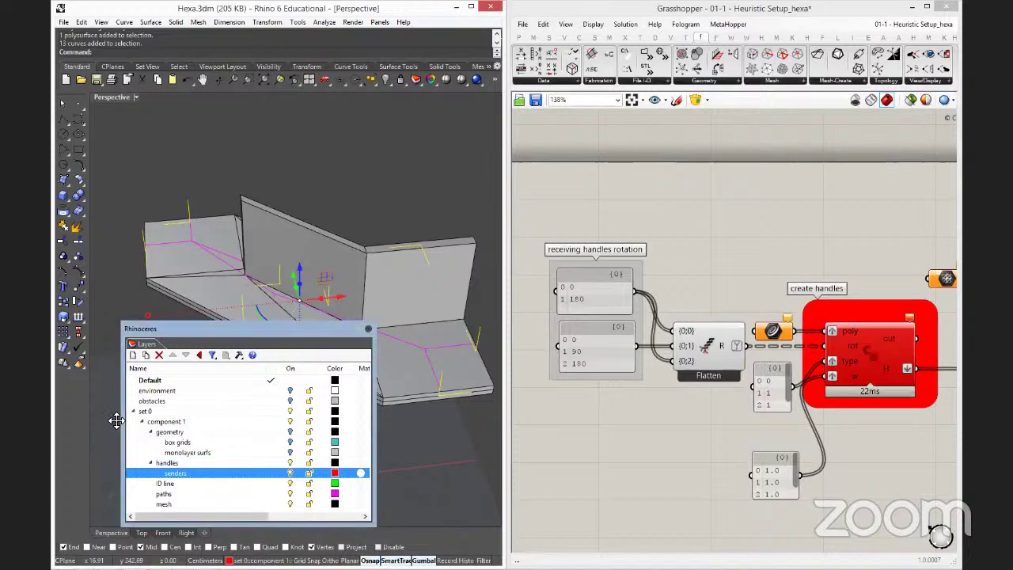
pyautogui.moveTo(272, 508); pyautogui.dragTo(228, 487)
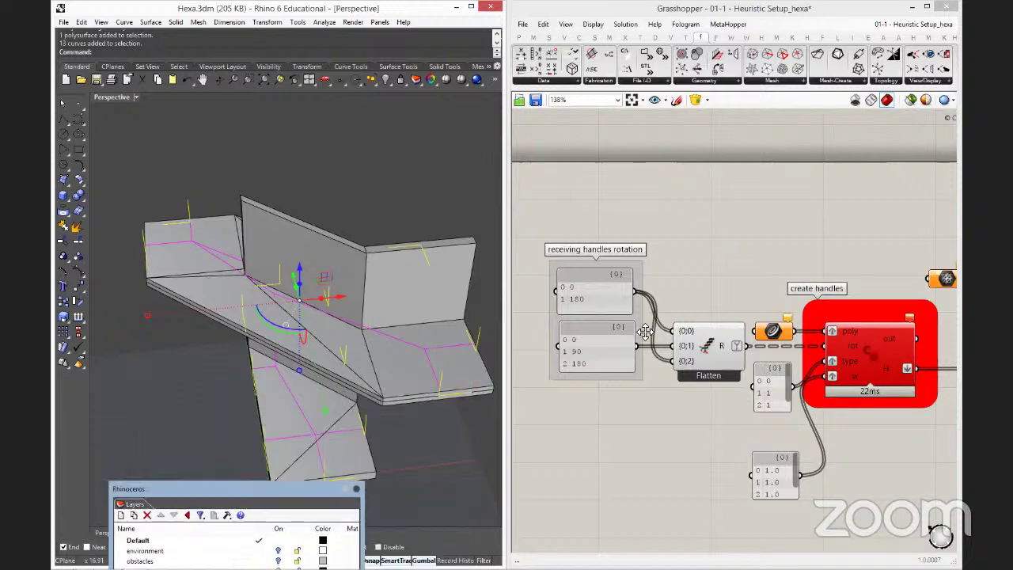
pyautogui.rightClick(782, 334)
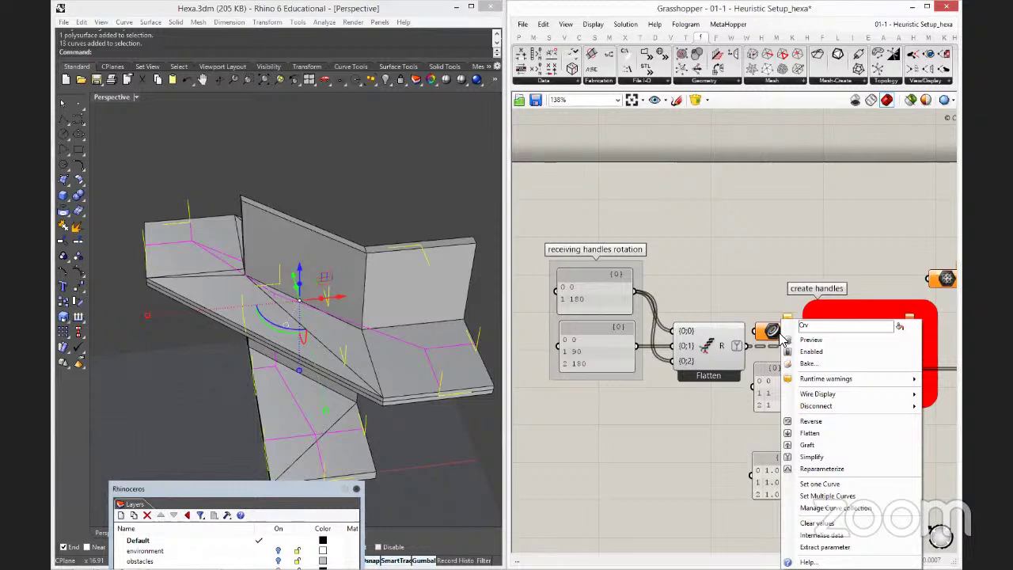
pyautogui.click(823, 496)
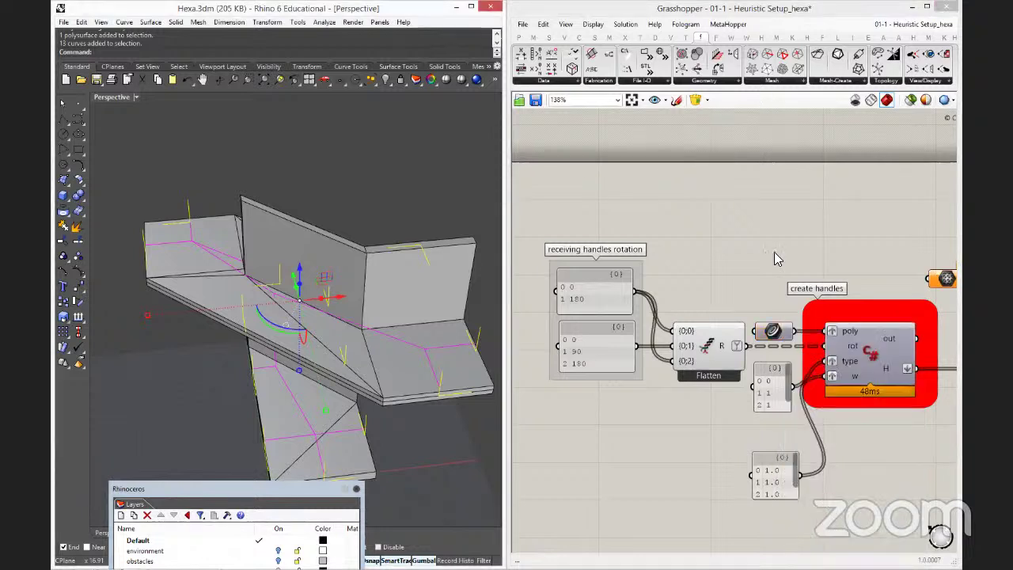
pyautogui.moveTo(375, 323); pyautogui.dragTo(367, 269, button='right')
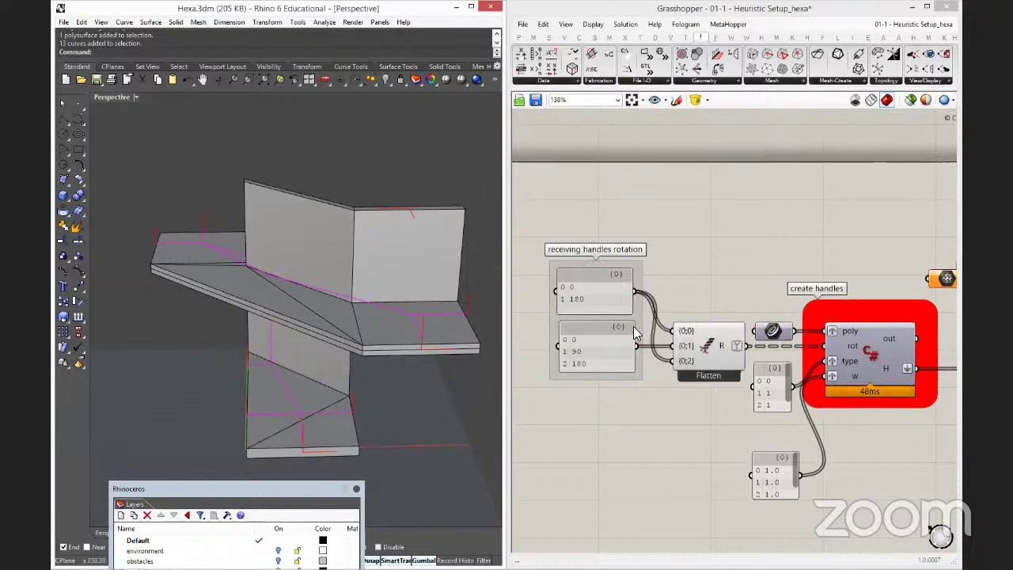
pyautogui.moveTo(722, 348)
pyautogui.moveTo(783, 336)
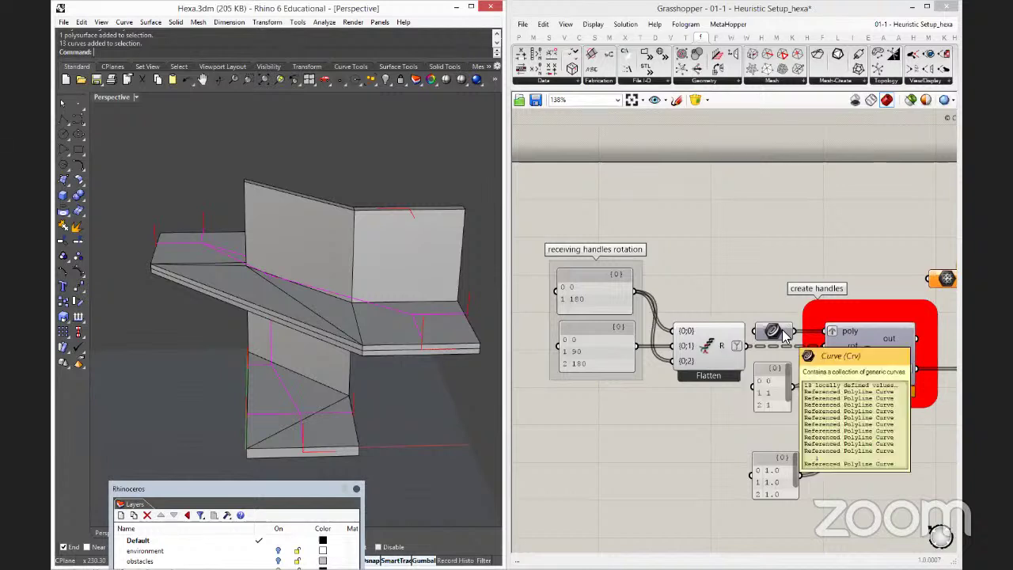
# Delete the receiving handles rotation panel holding 0, 90 and 180, and move the remaining panel level with the Flatten component's inputs.
pyautogui.moveTo(756, 338); pyautogui.dragTo(823, 342, button='right')
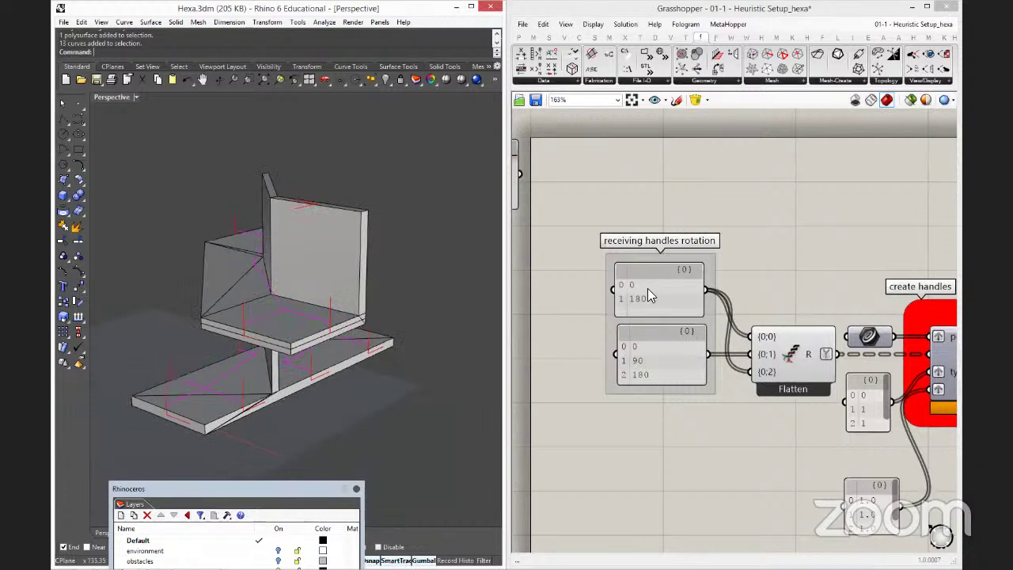
pyautogui.click(688, 378)
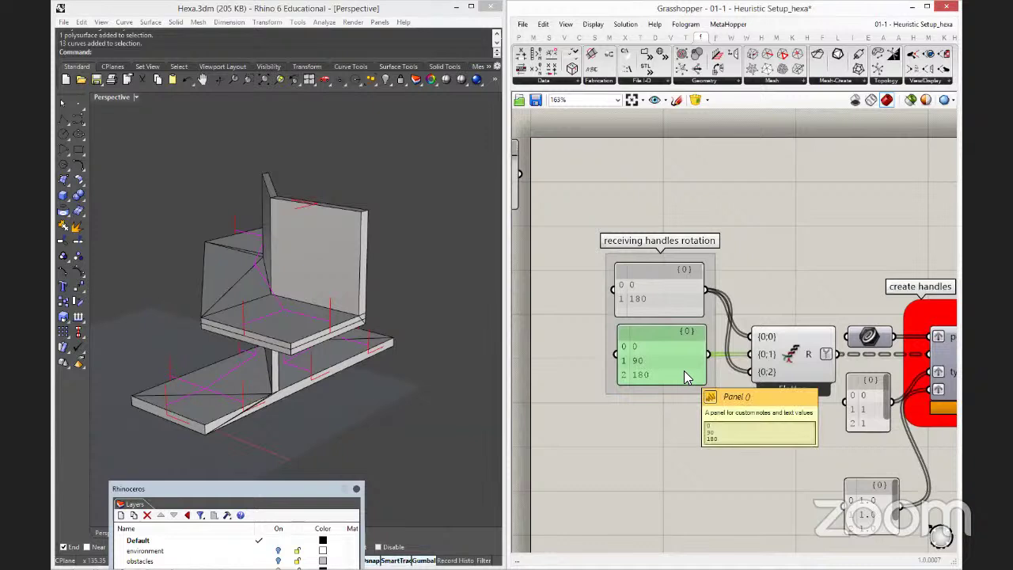
pyautogui.press('Delete')
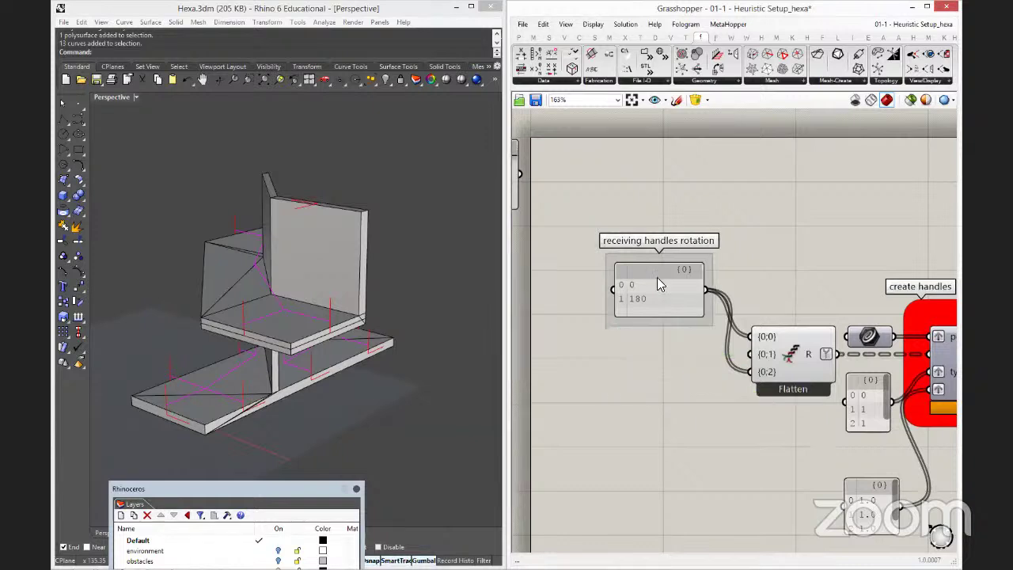
pyautogui.click(657, 281)
pyautogui.moveTo(651, 318); pyautogui.dragTo(637, 365)
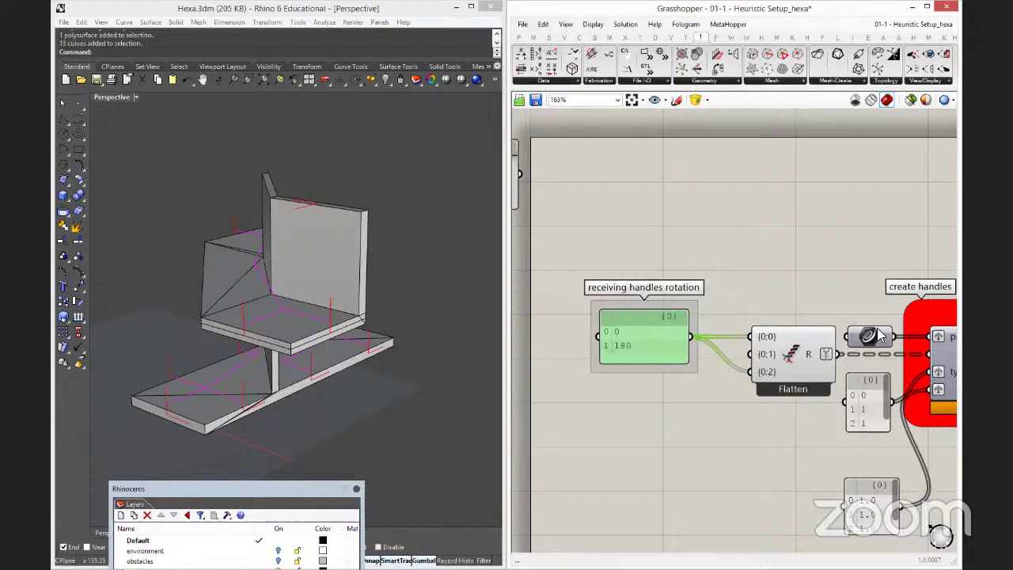
# Move the Curve parameter away from the create handles script to the free canvas area above the receiving handles rotation group.
pyautogui.moveTo(868, 336); pyautogui.dragTo(606, 180)
pyautogui.press('Left')
pyautogui.press('Left')
pyautogui.press('Left')
pyautogui.press('Left')
pyautogui.press('Left')
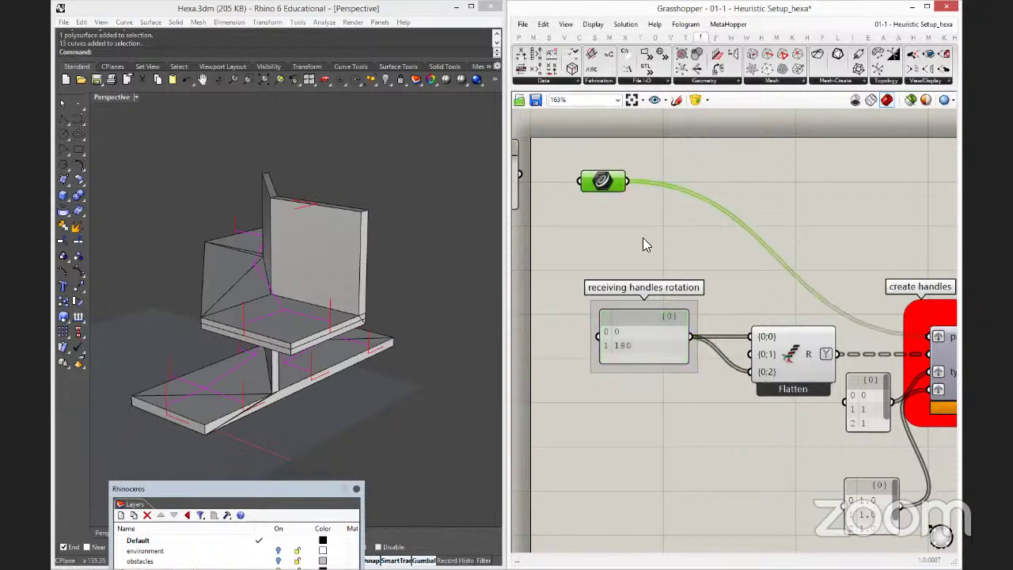
pyautogui.click(645, 240)
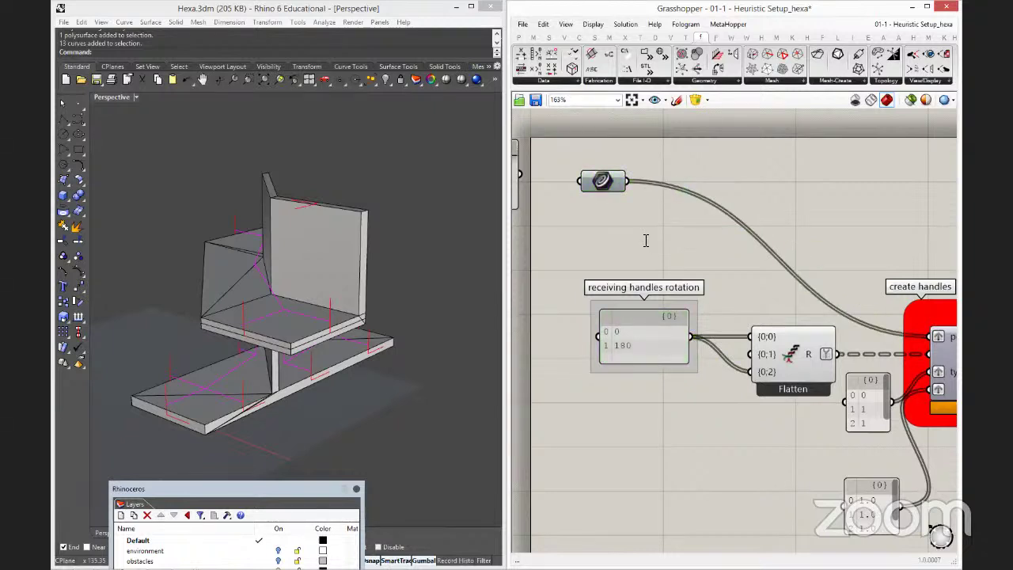
# Add a List Length component between the Curve parameter and the receiving handles rotation panel.
pyautogui.doubleClick(646, 241)
pyautogui.write('lis')
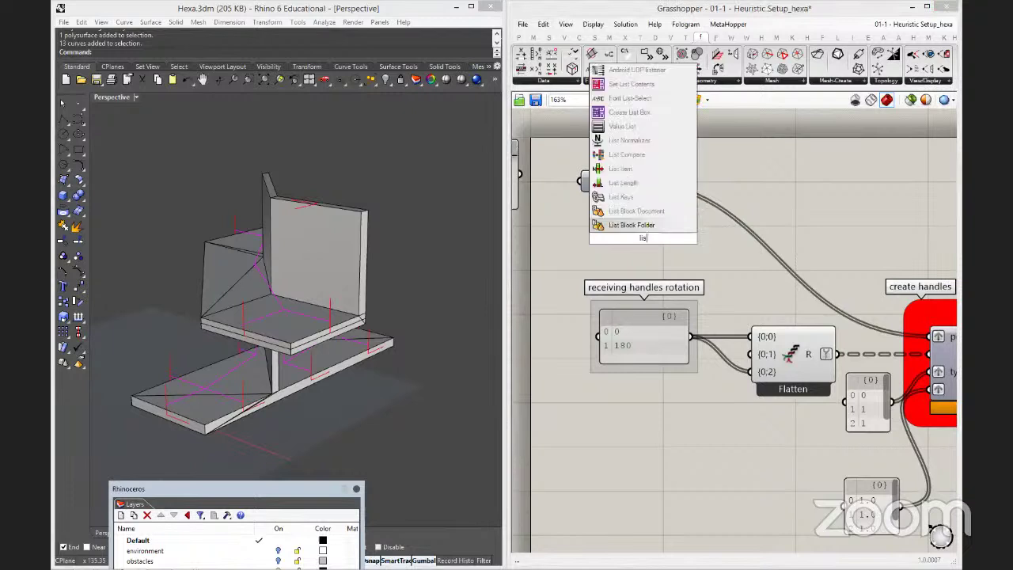
pyautogui.write('t leg')
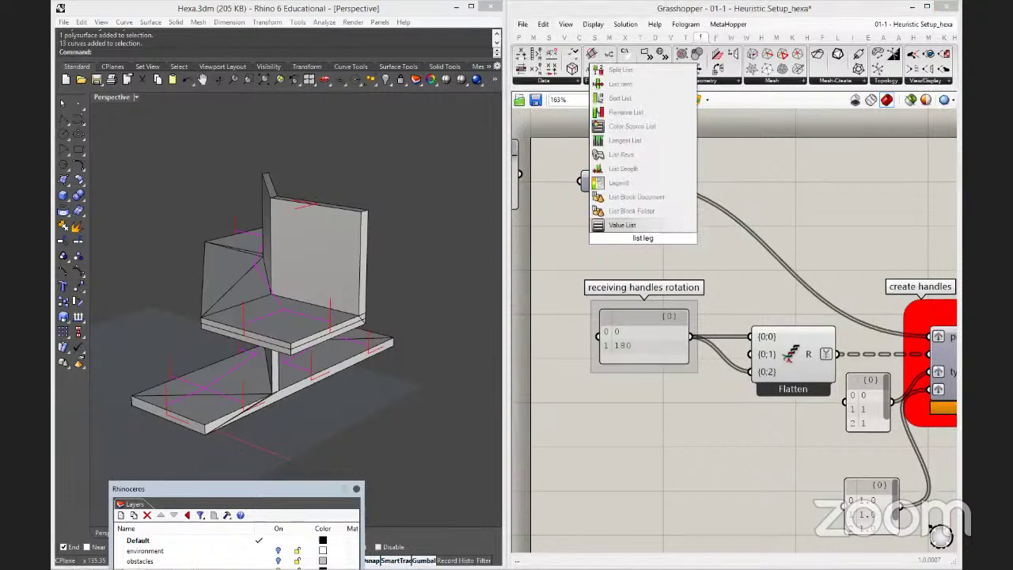
pyautogui.press('Up')
pyautogui.press('Up')
pyautogui.press('Up')
pyautogui.press('Return')
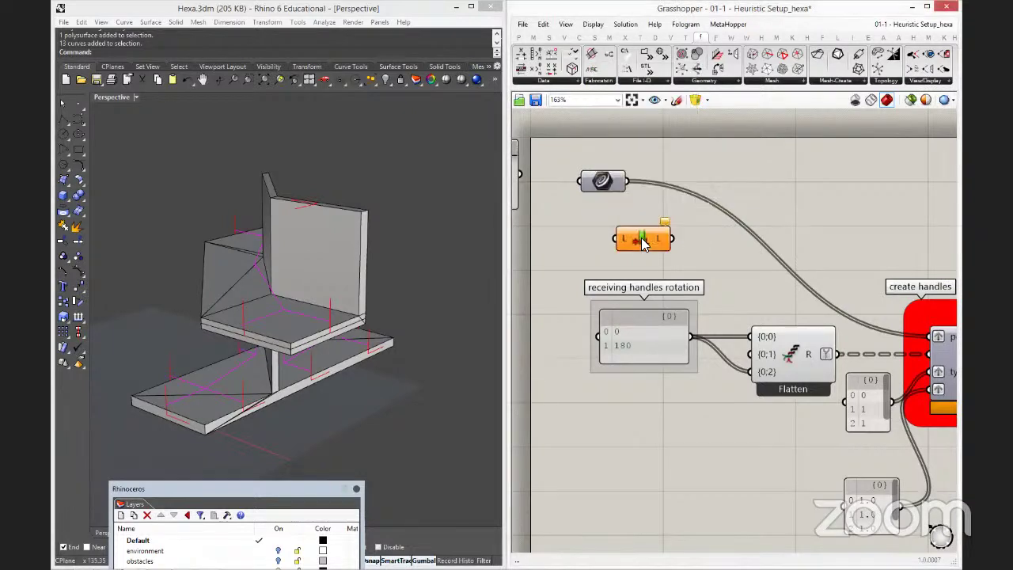
# Narrow the receiving handles rotation panel and feed the Curve parameter into the List Length component.
pyautogui.click(642, 329)
pyautogui.moveTo(659, 334); pyautogui.dragTo(653, 338)
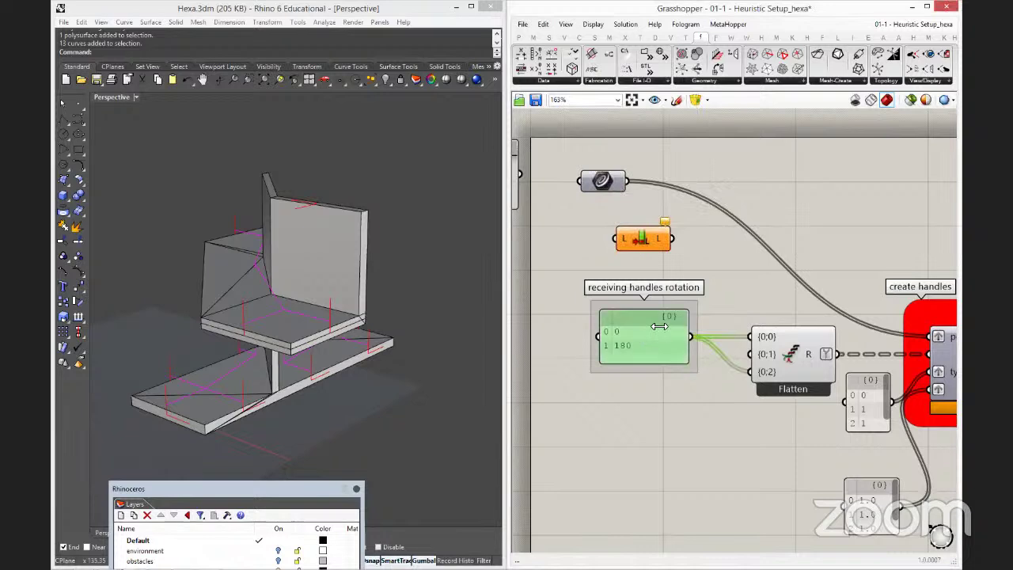
pyautogui.click(603, 183)
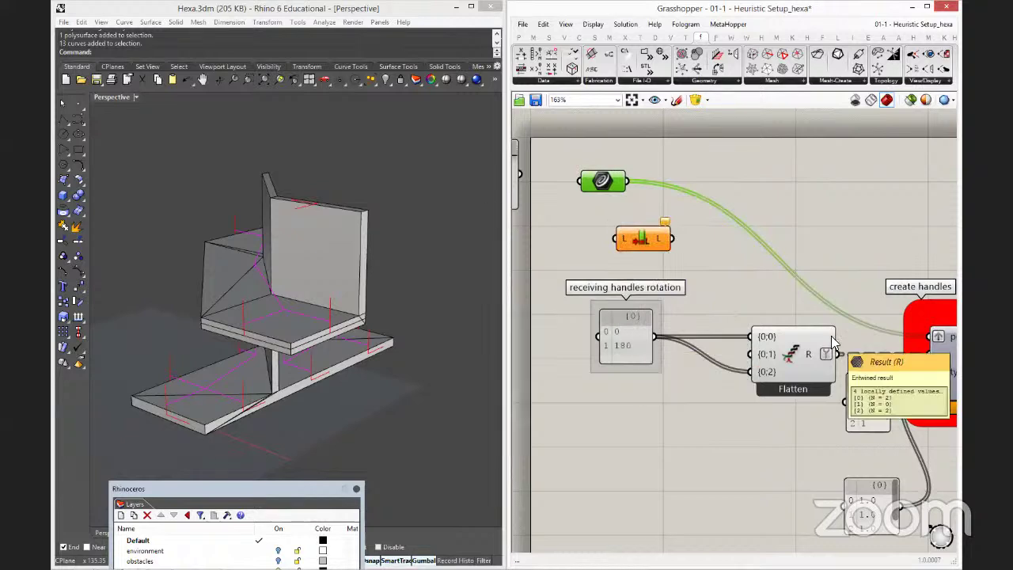
pyautogui.moveTo(627, 181); pyautogui.dragTo(589, 239)
# Add a Duplicate Data component, feeding the receiving rotation panel into its data input and the curves' List Length into its number input.
pyautogui.click(698, 269)
pyautogui.doubleClick(696, 274)
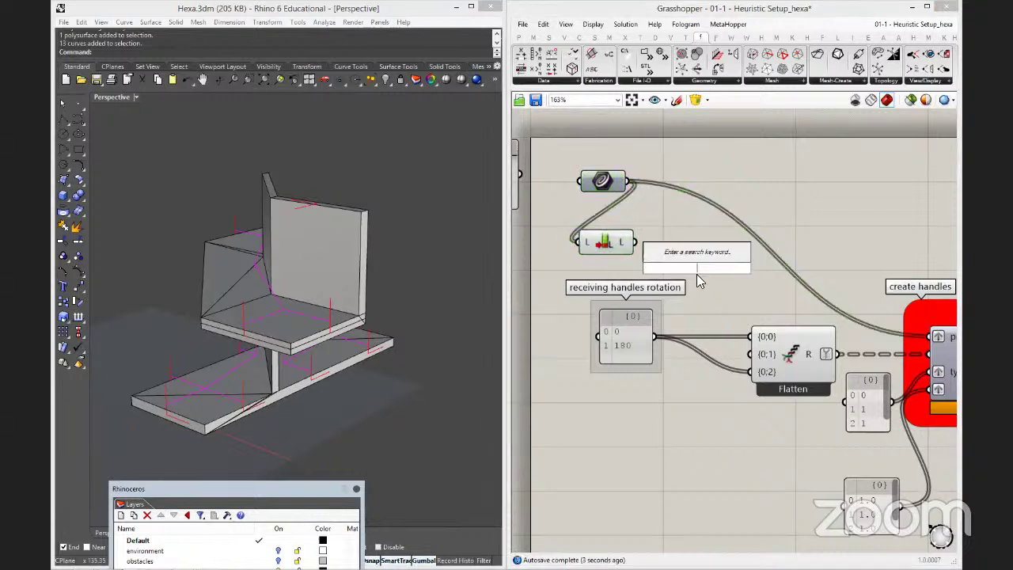
pyautogui.write('repeat')
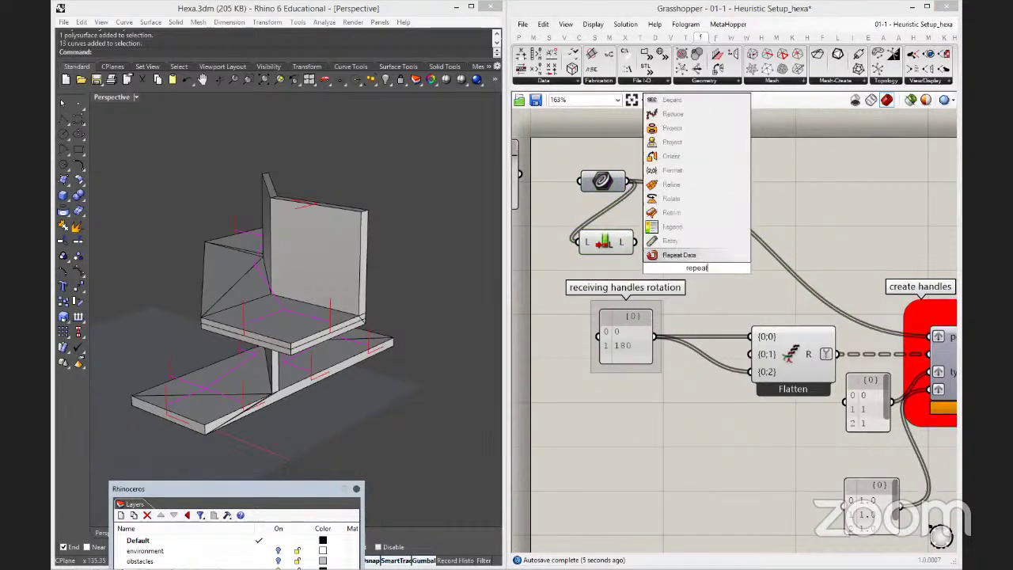
pyautogui.press('BackSpace')
pyautogui.press('BackSpace')
pyautogui.press('BackSpace')
pyautogui.press('BackSpace')
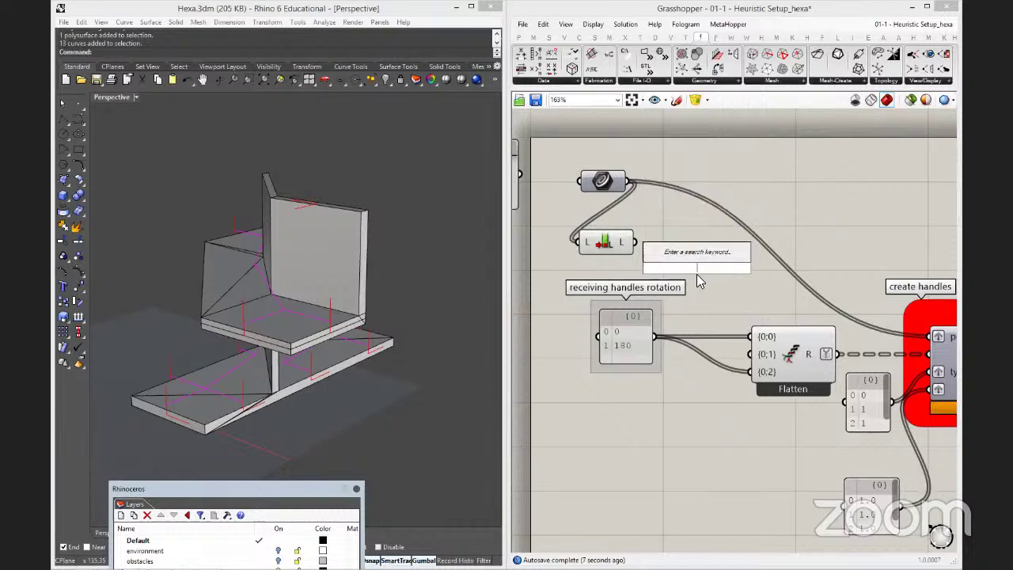
pyautogui.write('duplicate')
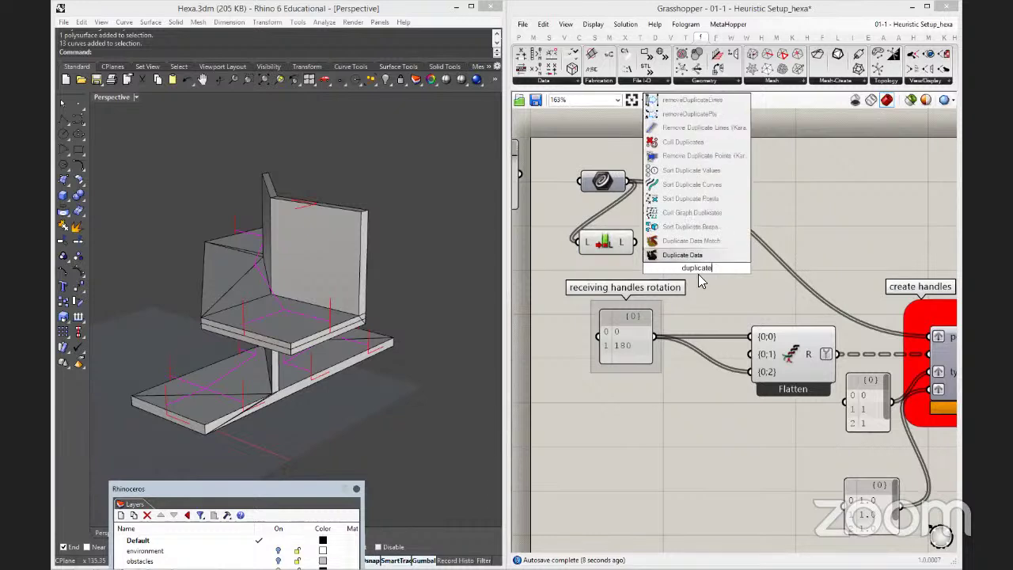
pyautogui.click(694, 259)
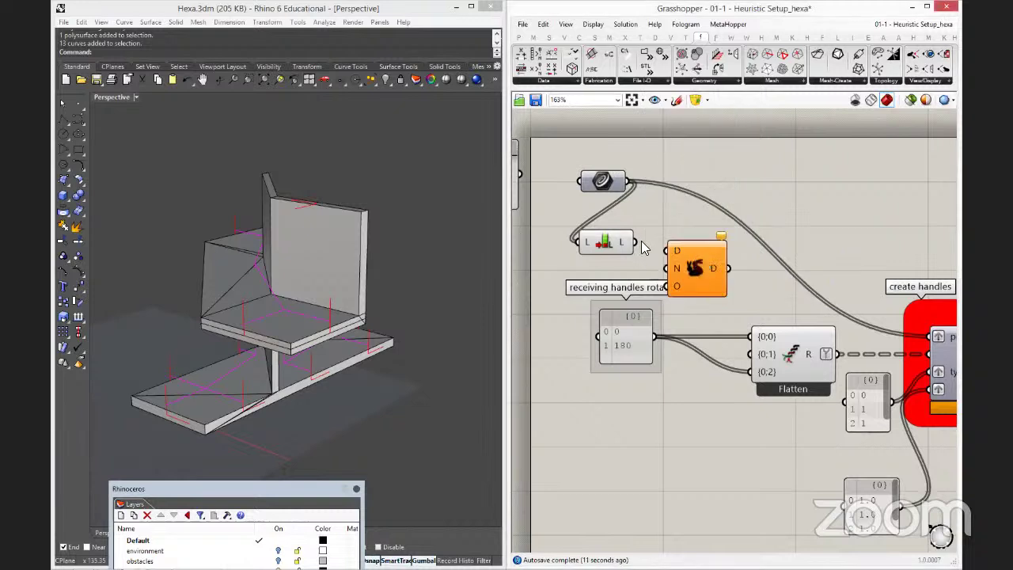
pyautogui.moveTo(654, 337); pyautogui.dragTo(684, 241)
pyautogui.click(697, 248)
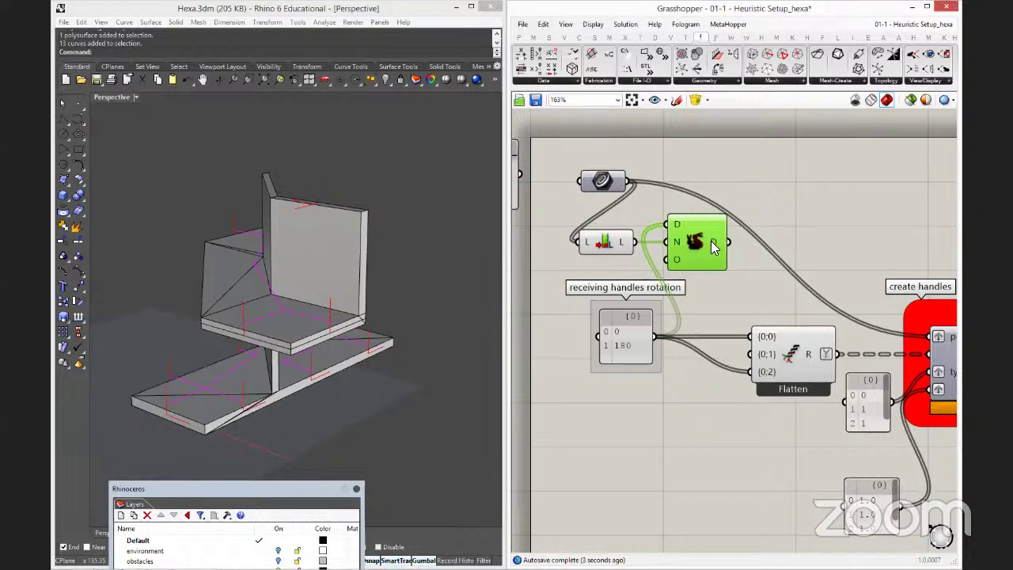
# Check the Duplicate Data output and delete the Entwine component labelled Flatten between the rotation panel and the create handles script.
pyautogui.moveTo(713, 246)
pyautogui.click(668, 321)
pyautogui.moveTo(799, 359); pyautogui.dragTo(736, 393)
pyautogui.press('Delete')
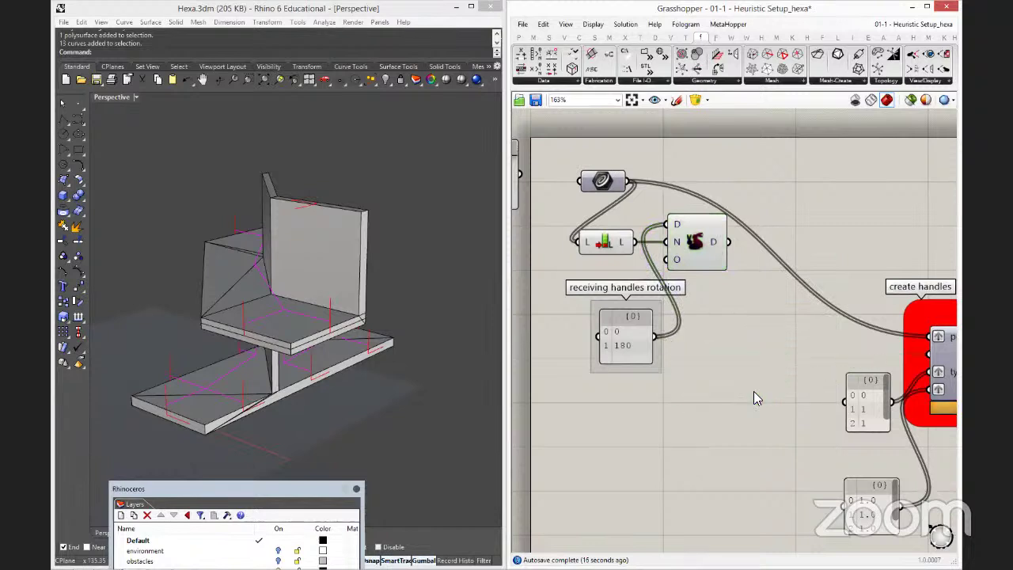
# Duplicate the List Length component beside the receiving handles rotation panel and feed that panel's values into the copy.
pyautogui.click(607, 247)
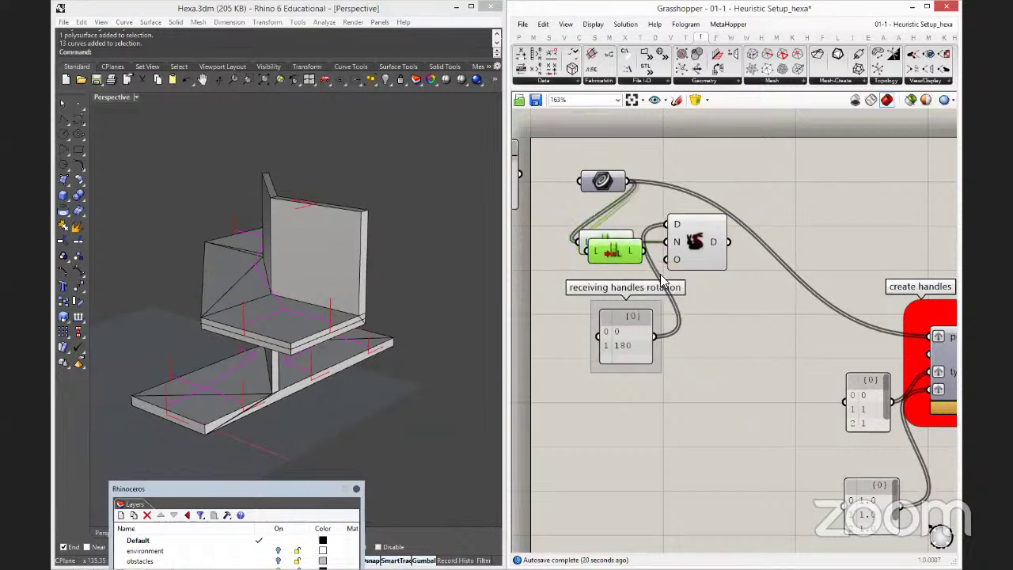
pyautogui.keyDown('alt'); pyautogui.moveTo(606, 246); pyautogui.dragTo(716, 342); pyautogui.keyUp('alt')
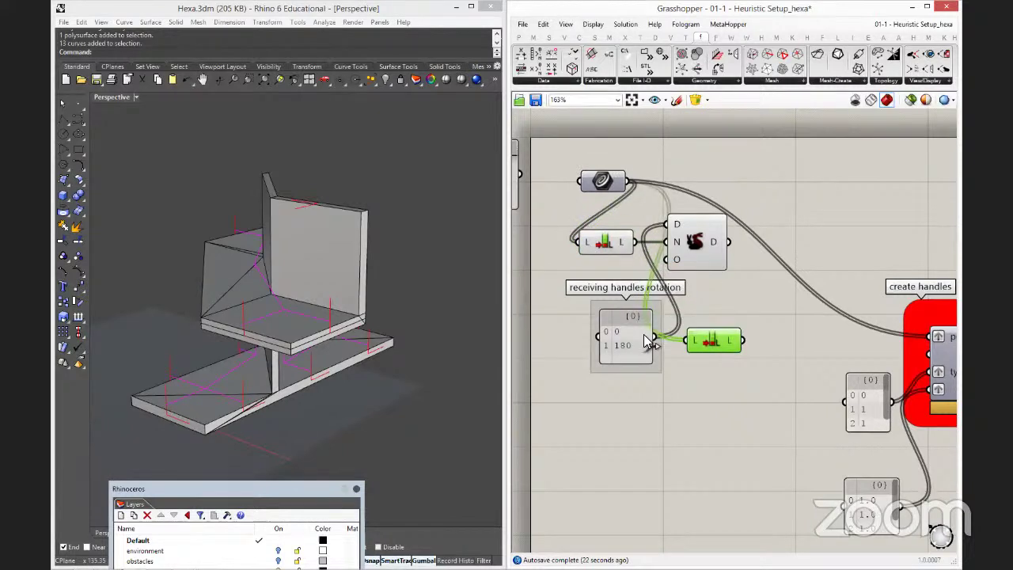
pyautogui.click(789, 321)
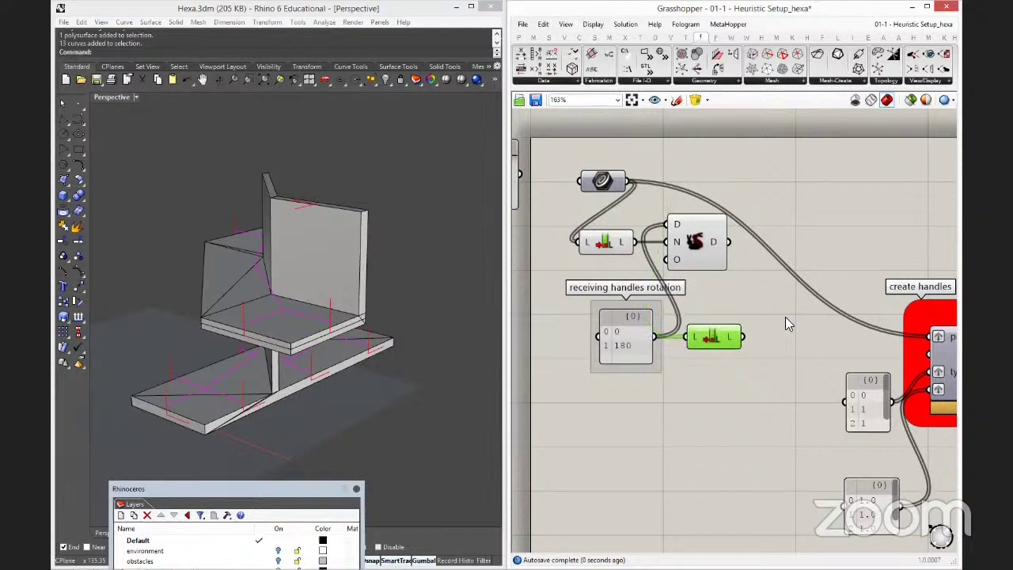
pyautogui.click(704, 348)
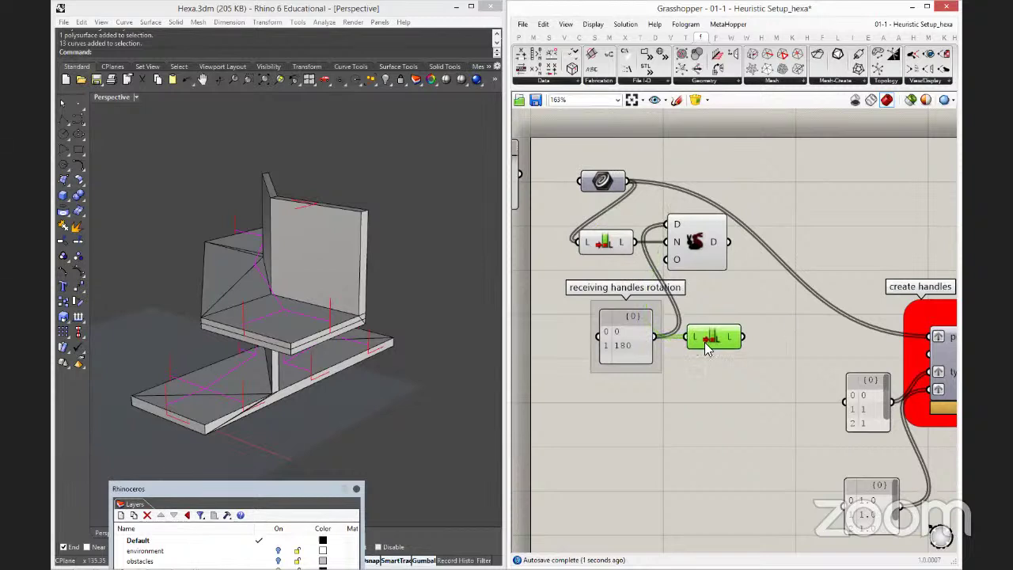
# Add a Partition List component with the Duplicate Data output as its list and the rotation panel's List Length as its size.
pyautogui.doubleClick(751, 298)
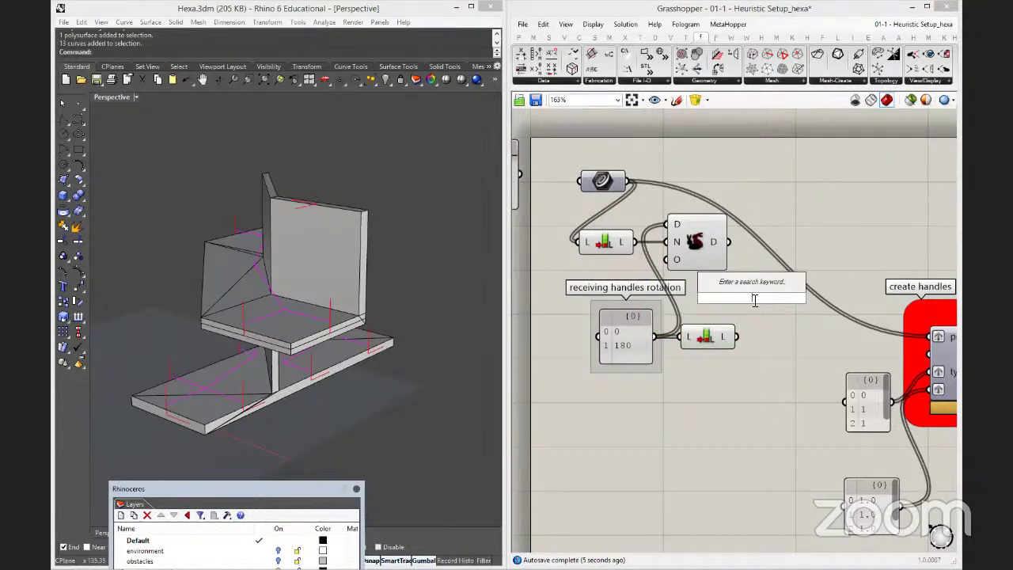
pyautogui.write('partition')
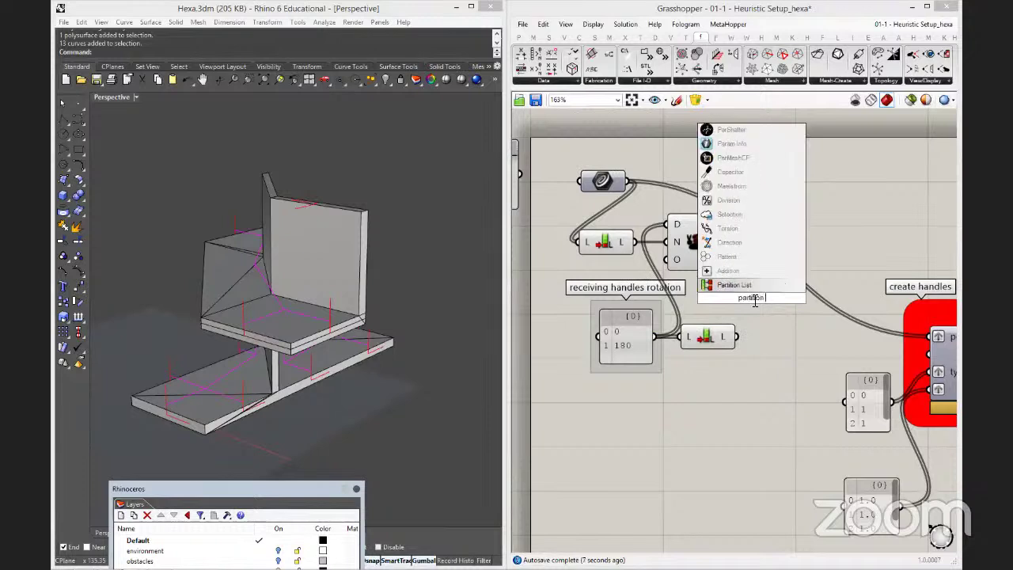
pyautogui.write(' list')
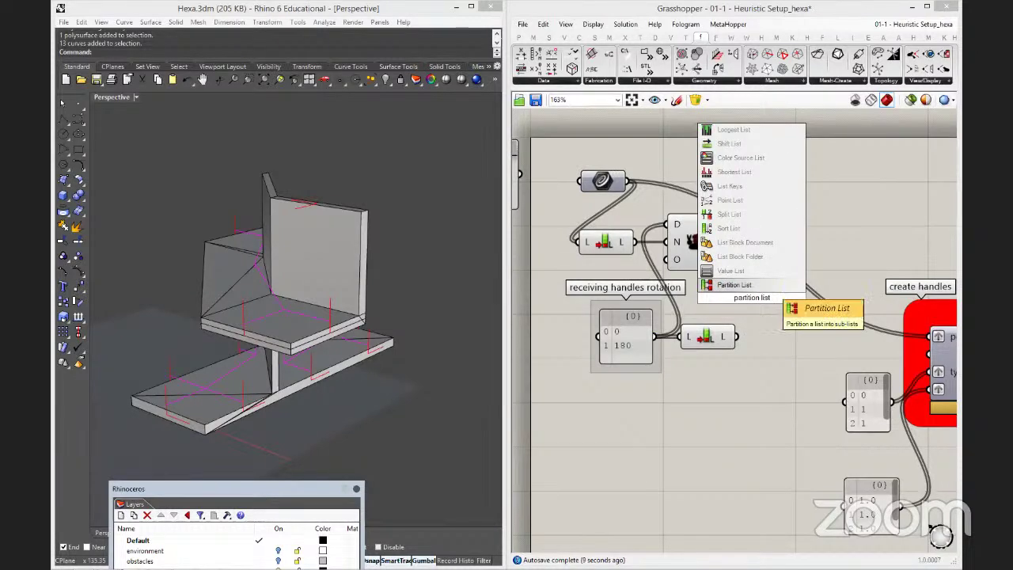
pyautogui.press('Return')
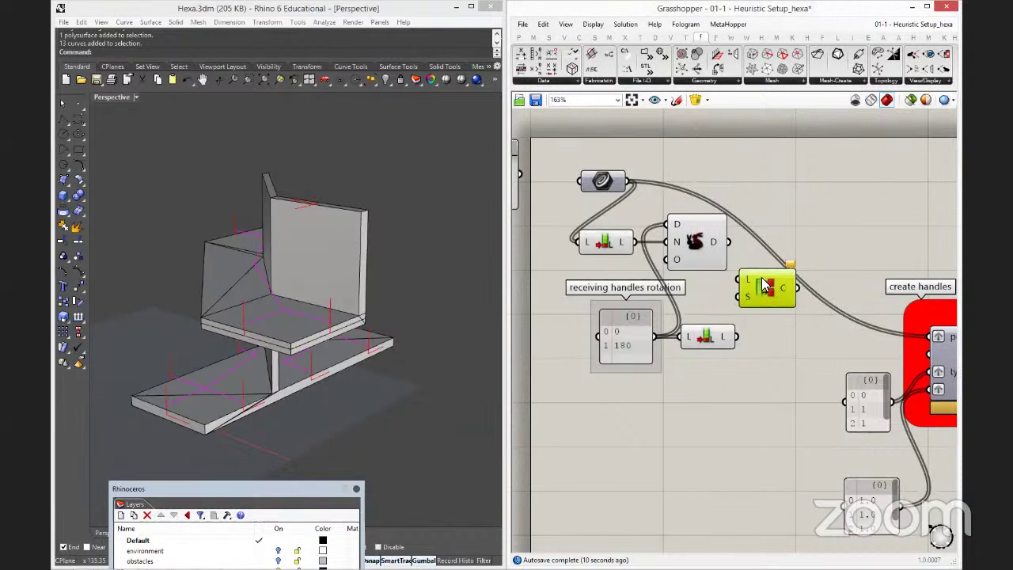
pyautogui.moveTo(728, 241); pyautogui.dragTo(739, 278)
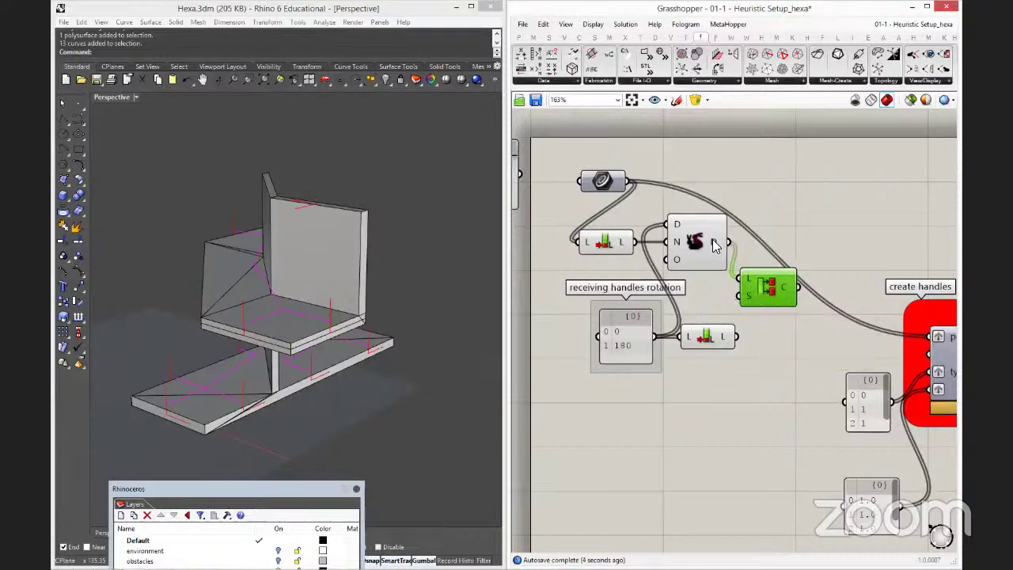
pyautogui.moveTo(711, 241)
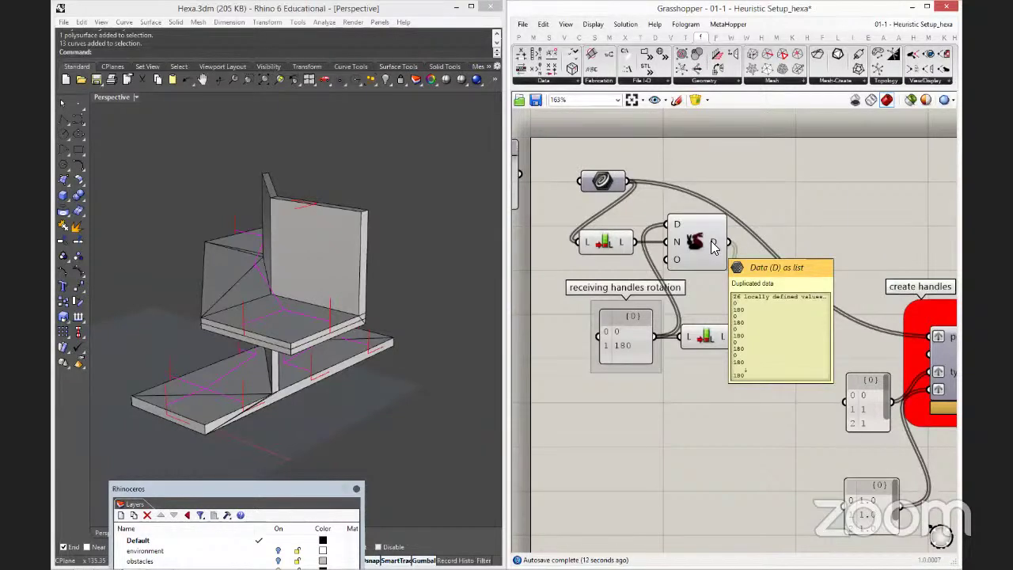
pyautogui.moveTo(712, 244); pyautogui.dragTo(717, 285)
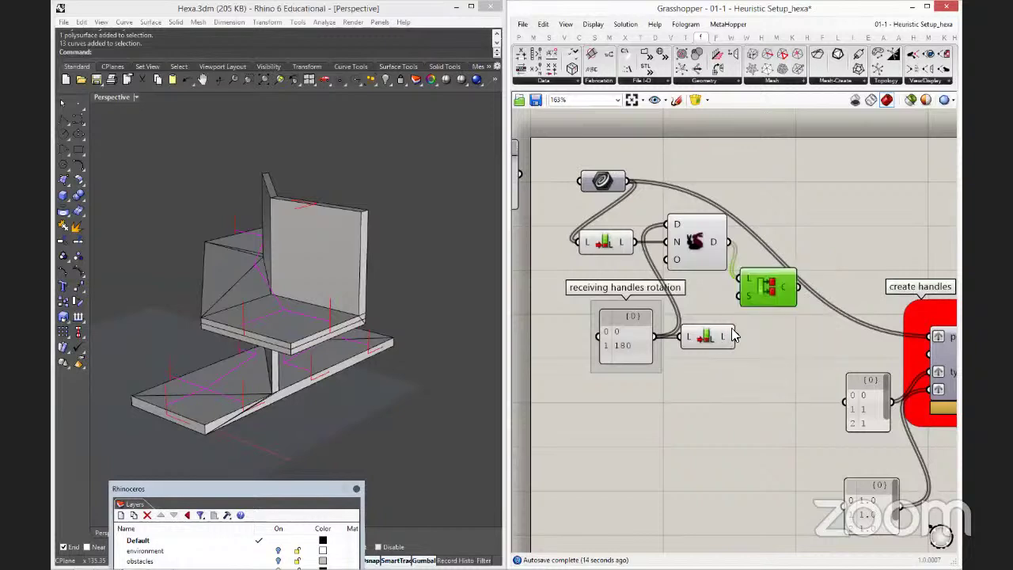
pyautogui.moveTo(655, 336); pyautogui.dragTo(737, 304)
# Add a panel above the create handles script, connect the Partition List output to it, and inspect all the branches.
pyautogui.doubleClick(807, 232)
pyautogui.write('panel')
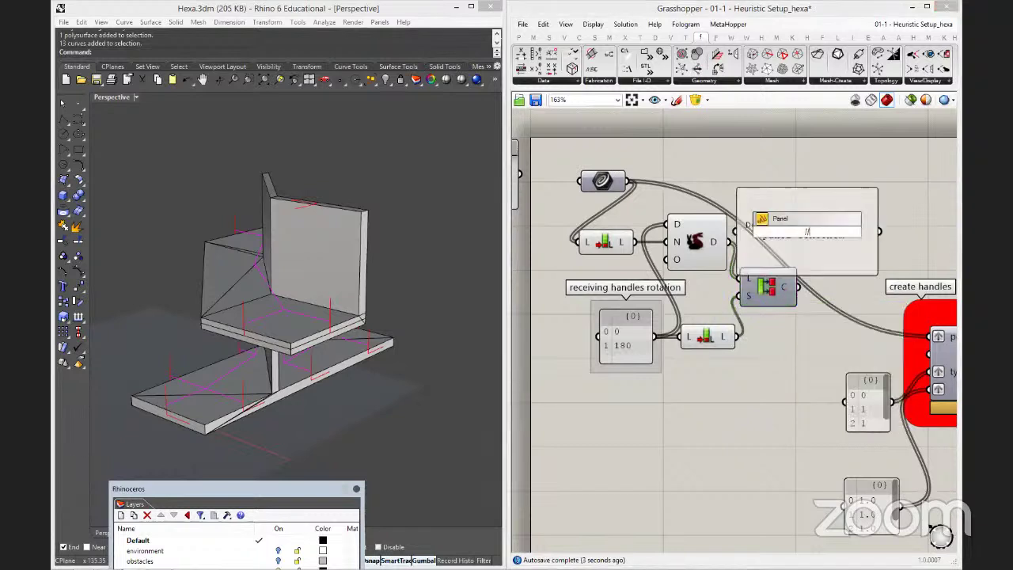
pyautogui.press('Return')
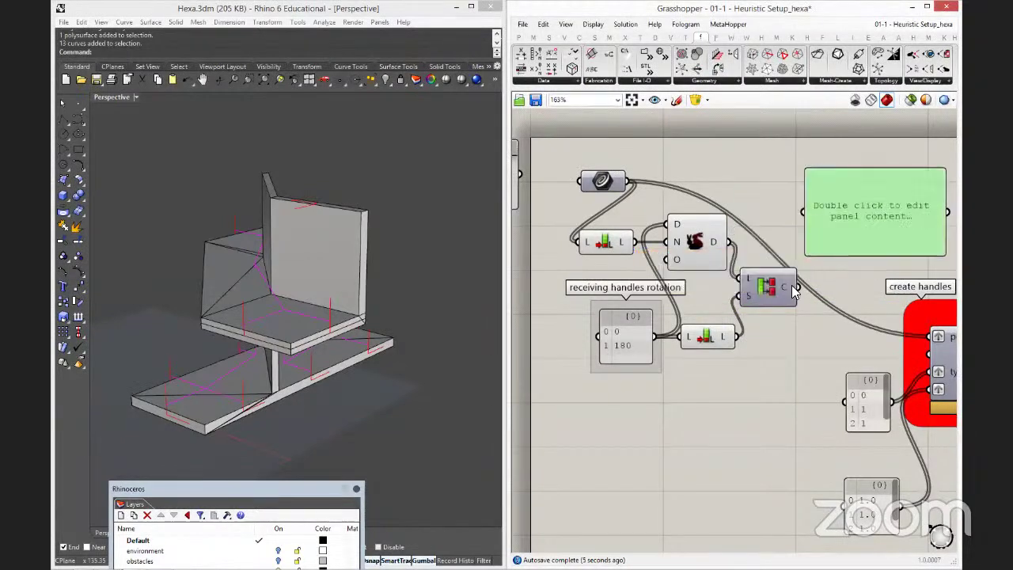
pyautogui.moveTo(798, 286); pyautogui.dragTo(801, 219)
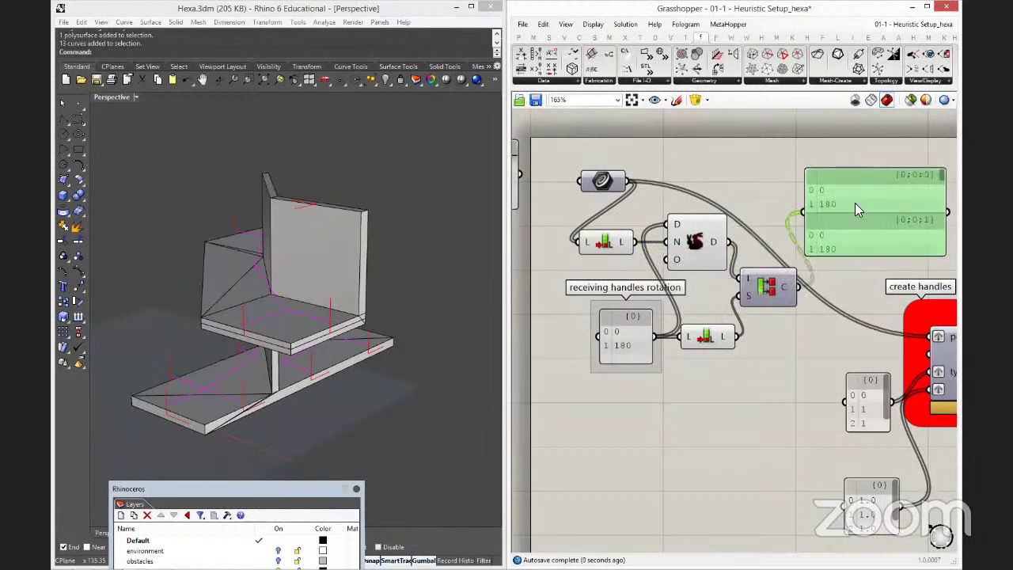
pyautogui.moveTo(880, 145); pyautogui.dragTo(879, 141)
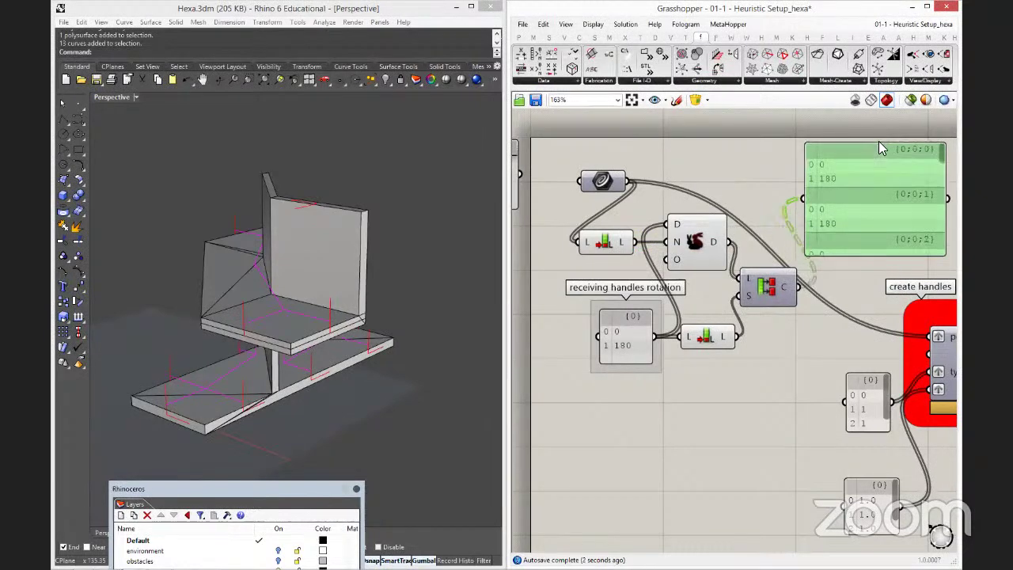
pyautogui.moveTo(944, 157); pyautogui.dragTo(941, 261)
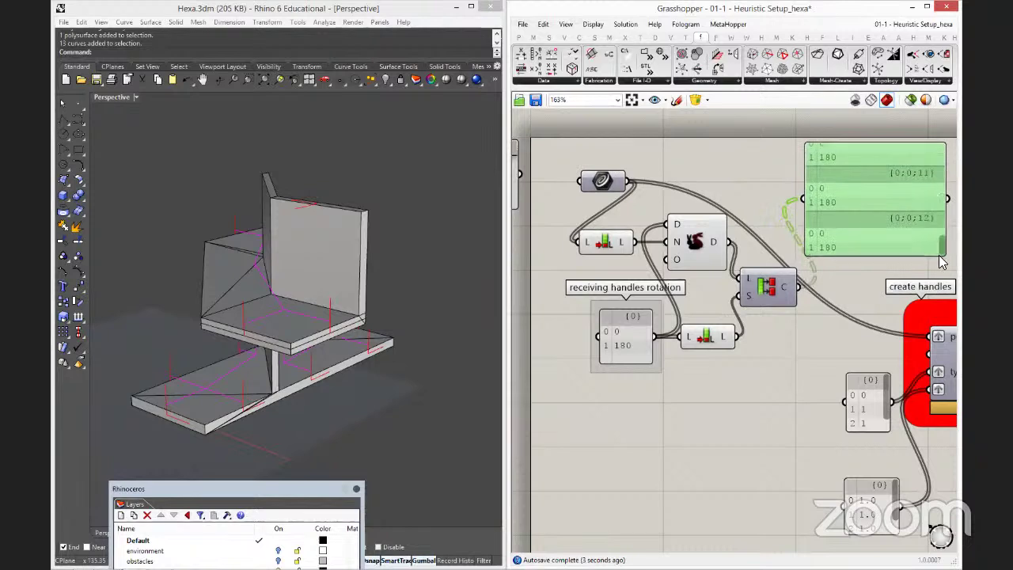
# Simplify the Partition List output and connect it to the rot input of the create handles script.
pyautogui.rightClick(788, 289)
pyautogui.click(815, 370)
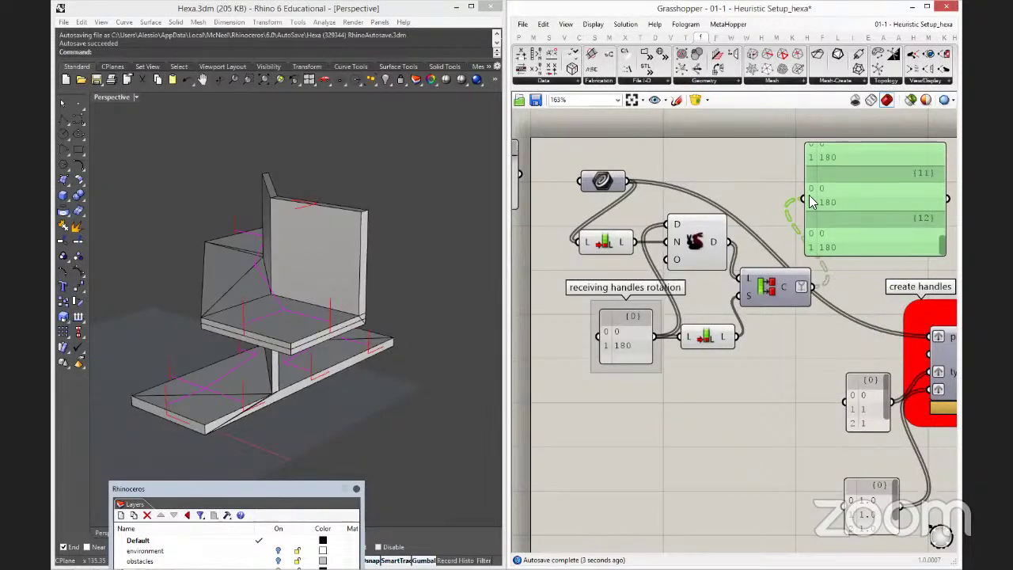
pyautogui.moveTo(780, 289); pyautogui.dragTo(801, 330)
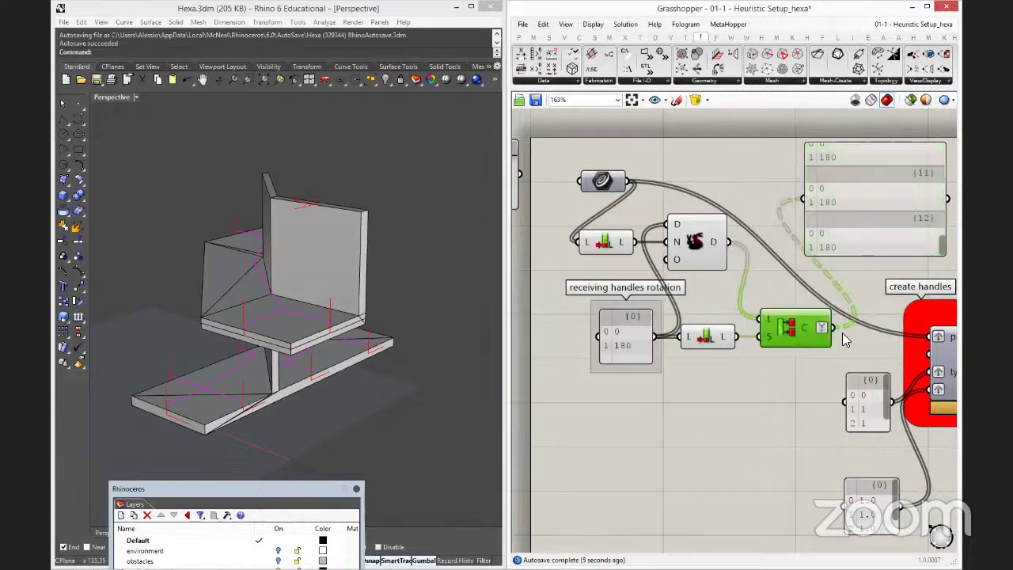
pyautogui.moveTo(888, 328); pyautogui.dragTo(837, 299, button='right')
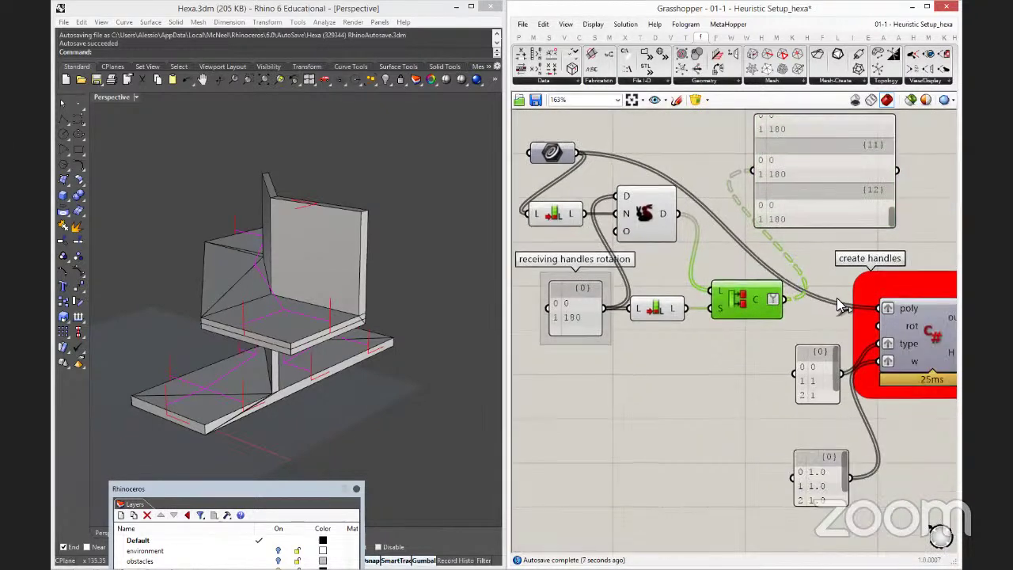
pyautogui.moveTo(784, 300); pyautogui.dragTo(883, 326)
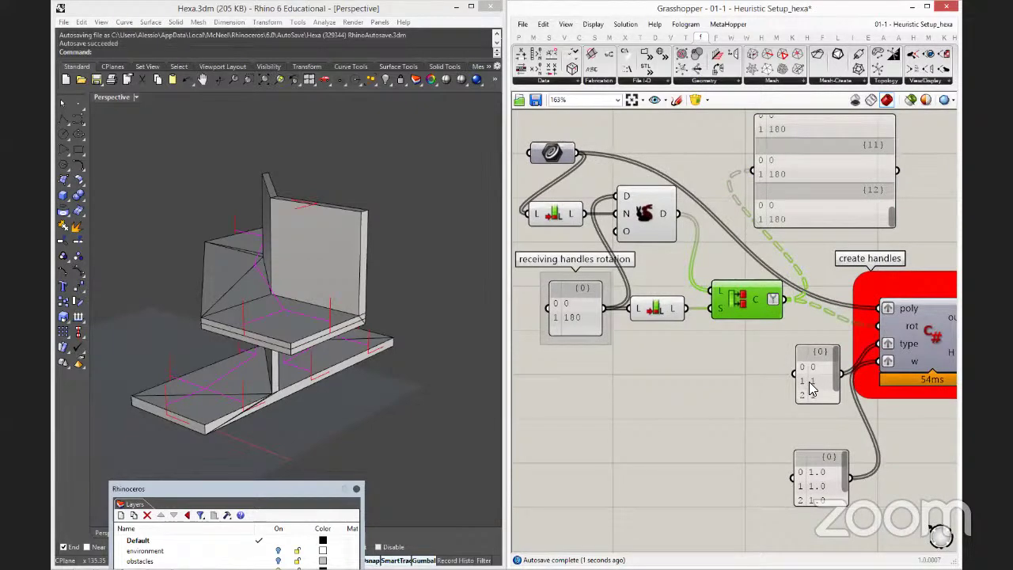
# Move the panel feeding the type input away from the create handles group to the free area below Partition List.
pyautogui.moveTo(809, 388); pyautogui.dragTo(787, 389)
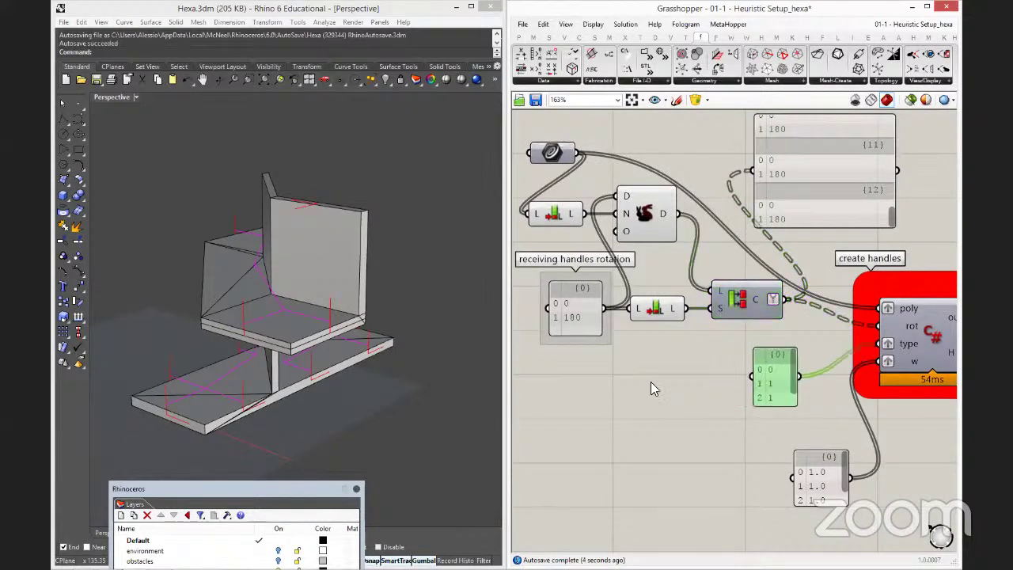
pyautogui.click(663, 374)
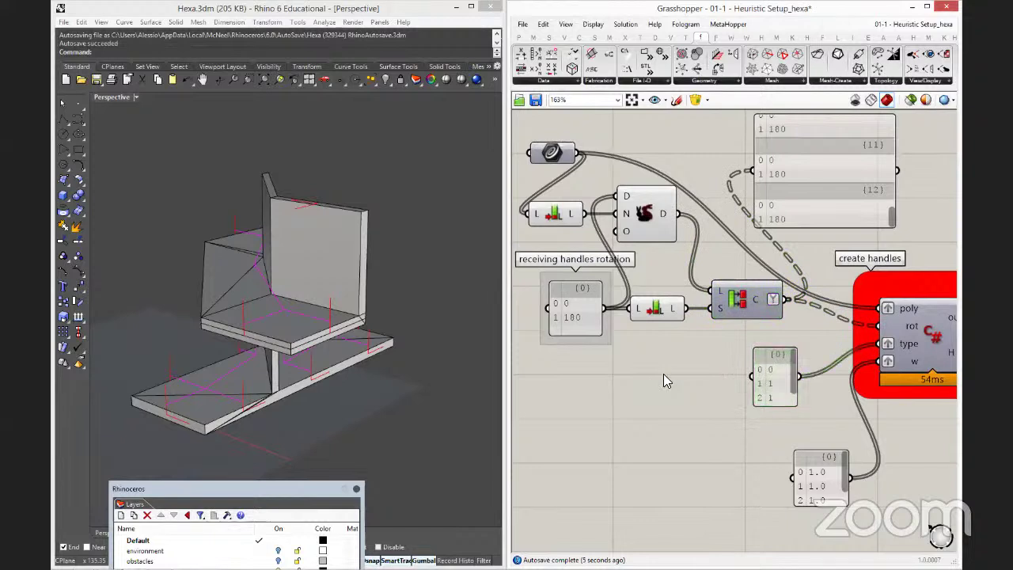
pyautogui.doubleClick(613, 378)
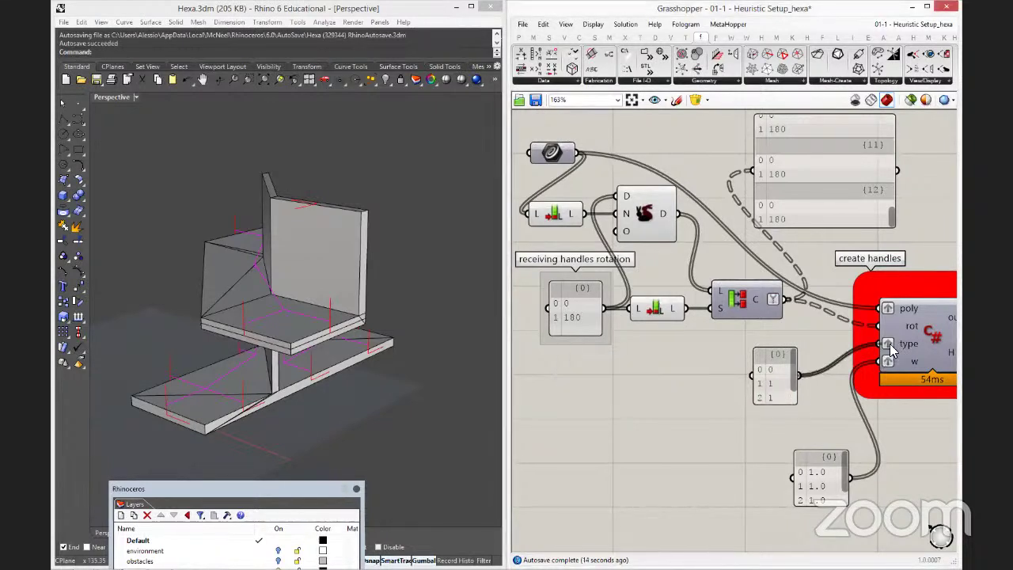
# Place the disconnected type panel below the receiving handles rotation group, replace its content with 0 and shrink it to fit.
pyautogui.moveTo(775, 380); pyautogui.dragTo(668, 387)
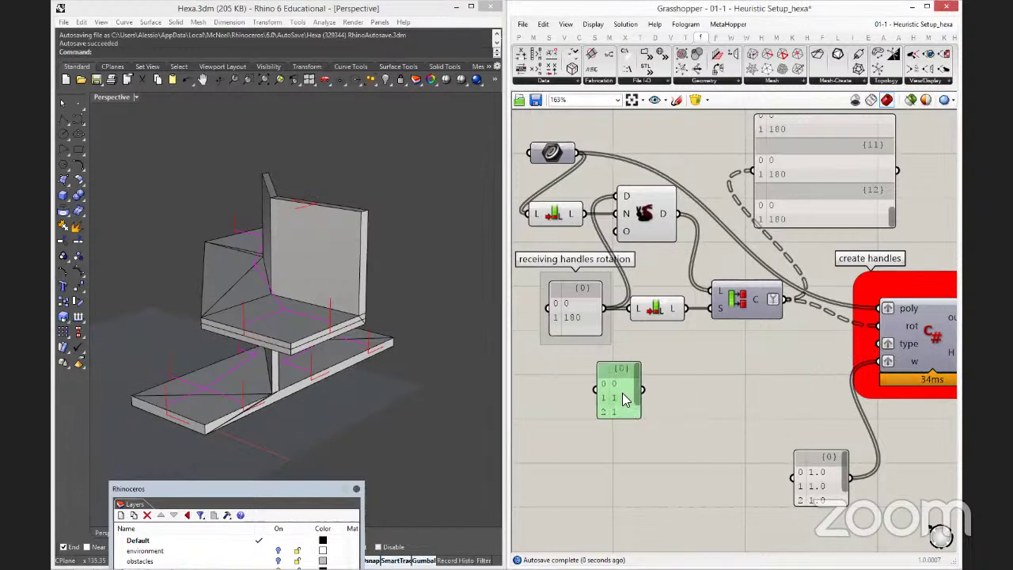
pyautogui.doubleClick(668, 383)
pyautogui.write('0')
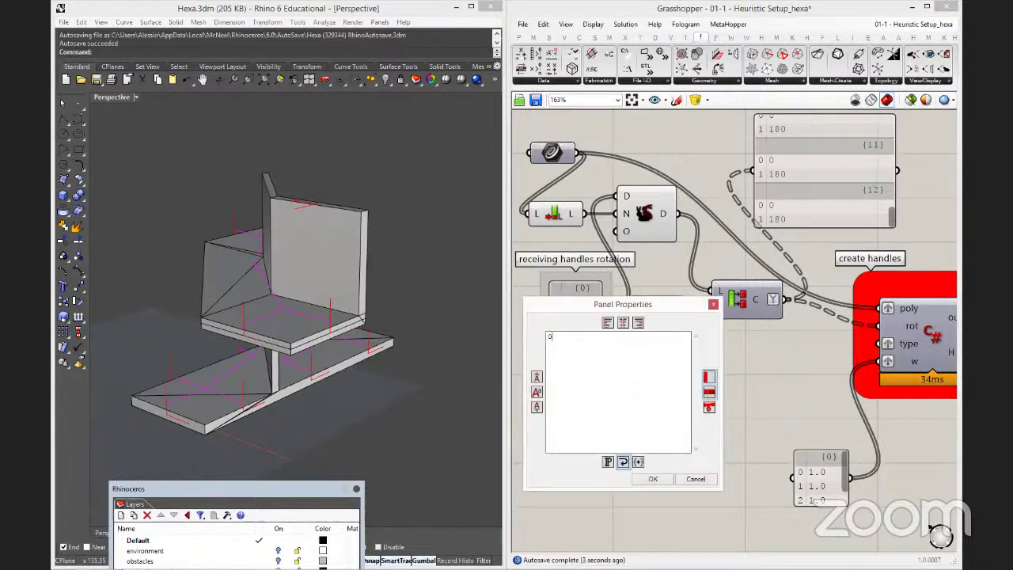
pyautogui.click(650, 480)
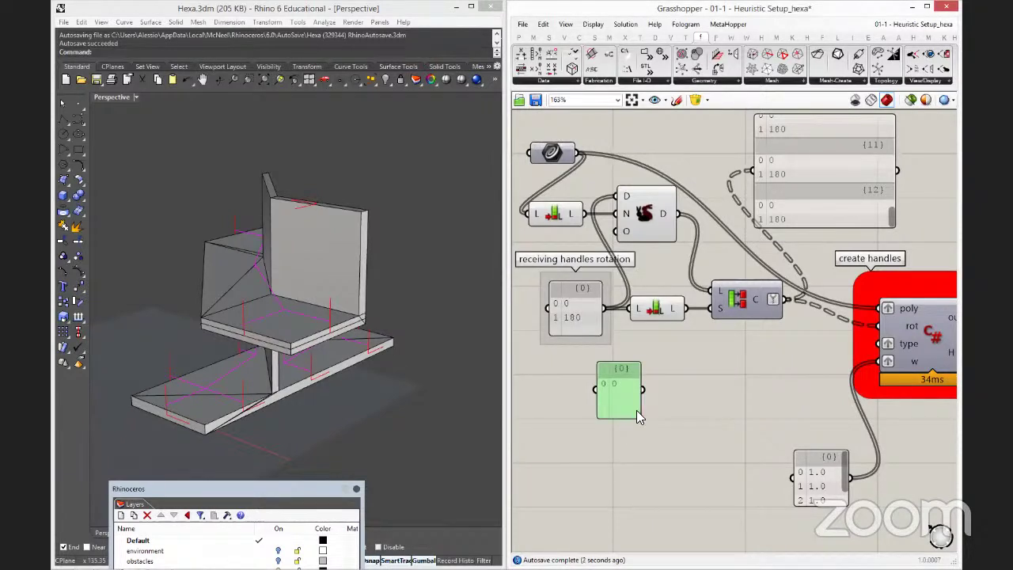
pyautogui.moveTo(636, 410); pyautogui.dragTo(631, 399)
# Duplicate the List Length and Duplicate Data pair into the area below and connect the 0 panel to the copied Duplicate Data's D input.
pyautogui.click(553, 213)
pyautogui.keyDown('shift'); pyautogui.click(645, 221); pyautogui.keyUp('shift')
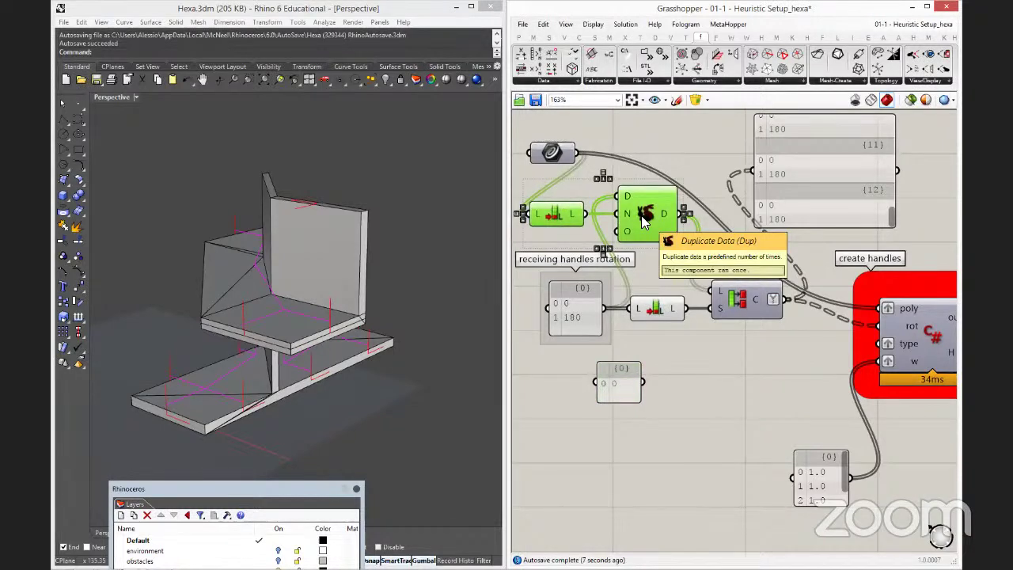
pyautogui.keyDown('alt'); pyautogui.moveTo(645, 221); pyautogui.dragTo(734, 429); pyautogui.keyUp('alt')
pyautogui.click(715, 371)
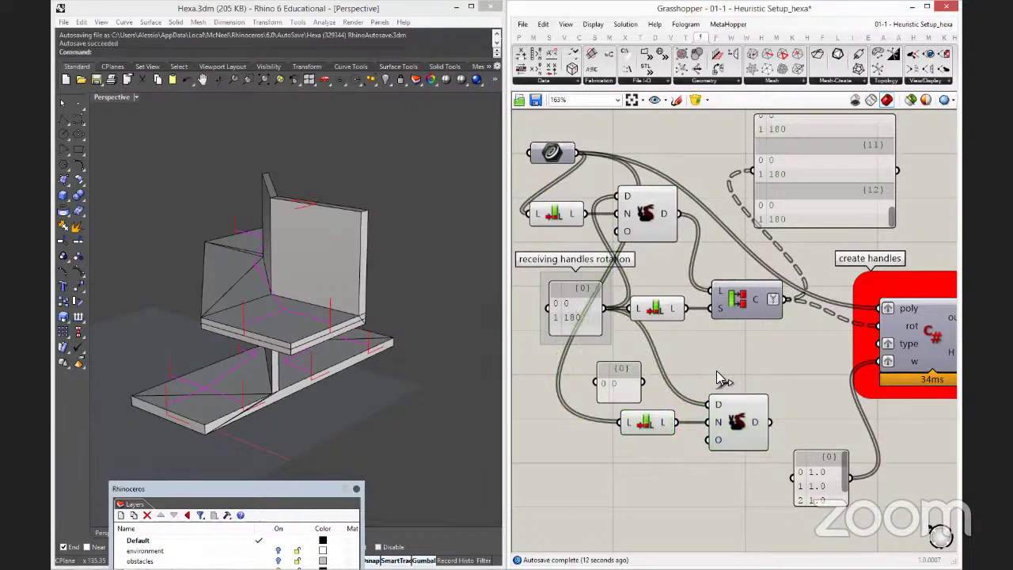
pyautogui.keyDown('shift'); pyautogui.moveTo(641, 385); pyautogui.dragTo(737, 390); pyautogui.keyUp('shift')
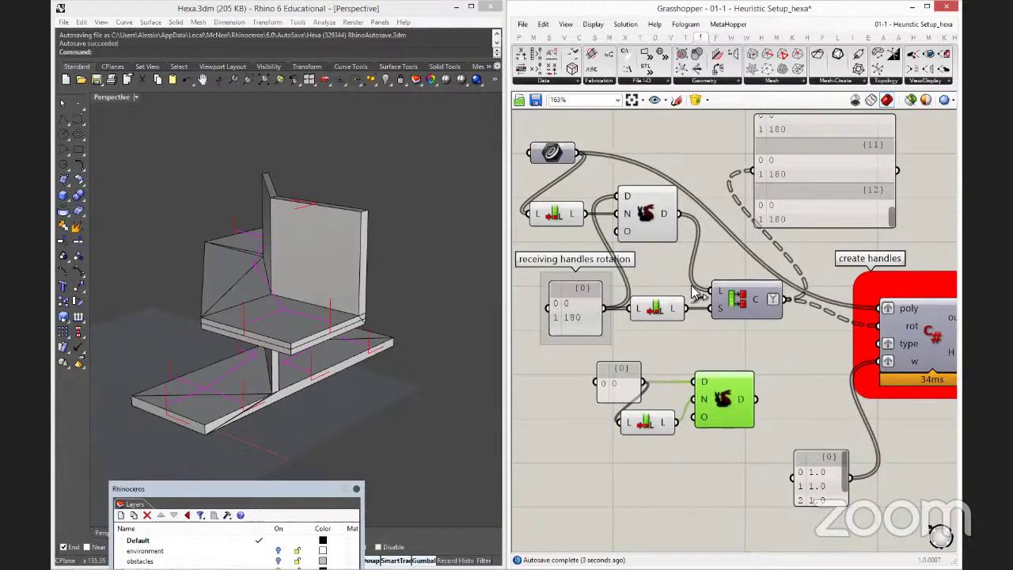
# Feed the original handle List Length into the copied Duplicate Data's N input, delete the copied List Length and shift the 0 panel away.
pyautogui.moveTo(579, 153); pyautogui.dragTo(687, 402)
pyautogui.click(645, 422)
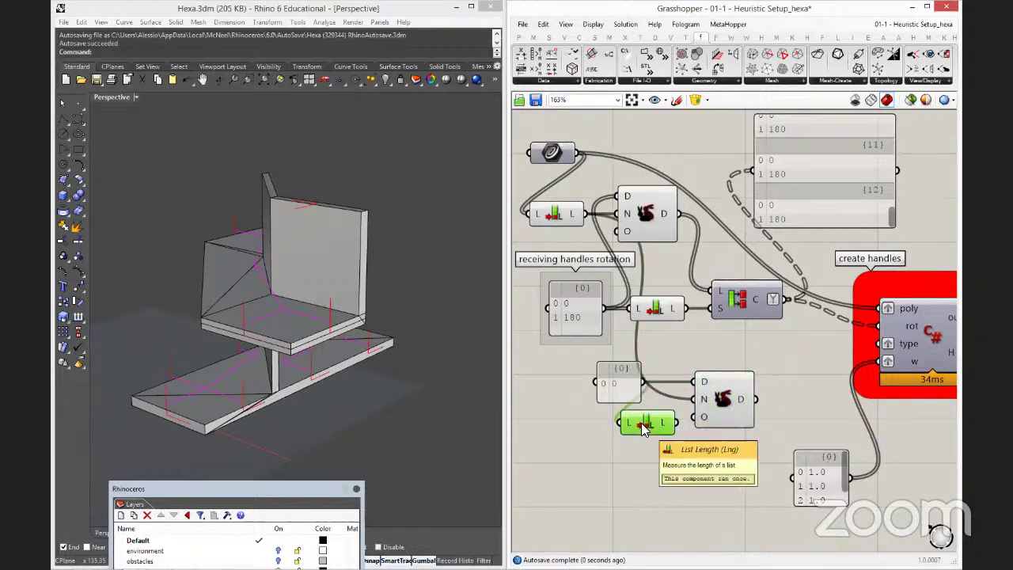
pyautogui.press('Delete')
pyautogui.moveTo(610, 396); pyautogui.dragTo(594, 396)
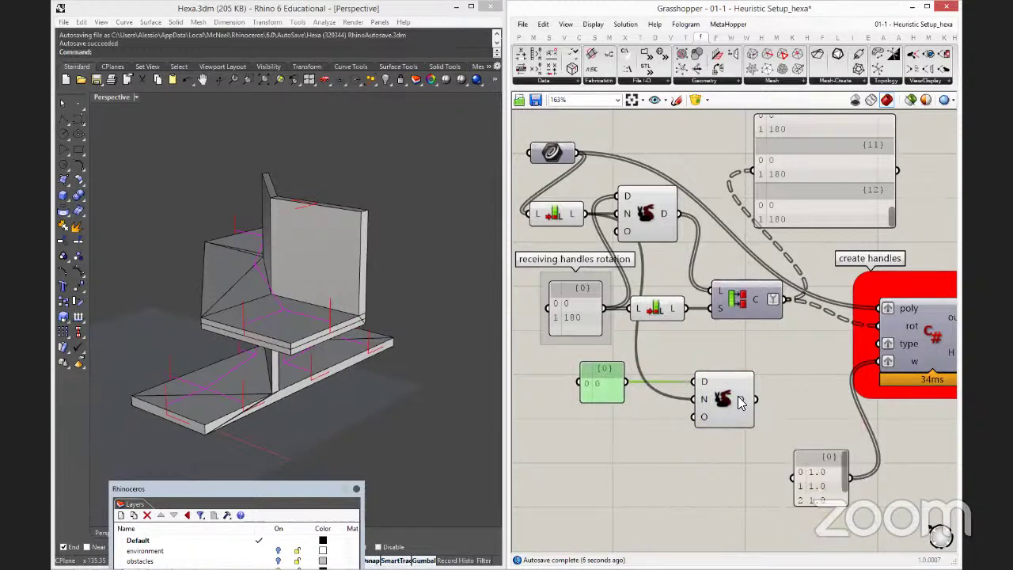
# Graft and simplify the copied Duplicate Data output and connect it to the type input of the create handles script.
pyautogui.rightClick(741, 400)
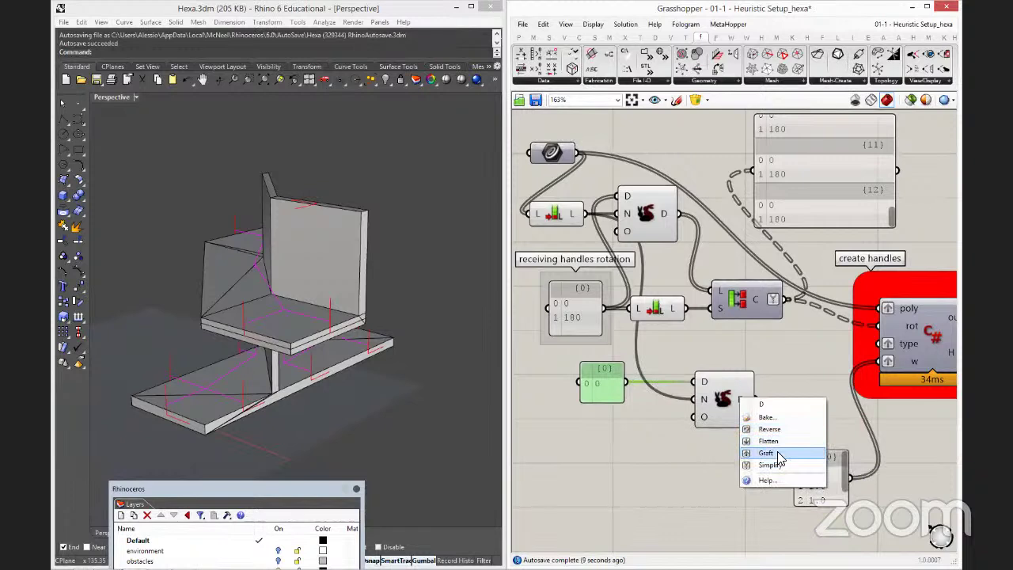
pyautogui.click(778, 455)
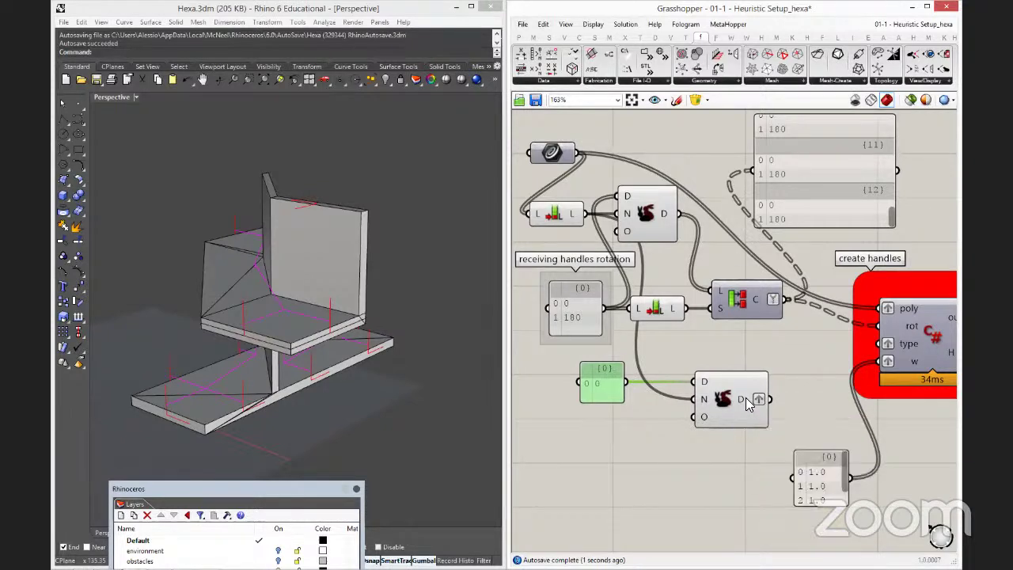
pyautogui.rightClick(745, 400)
pyautogui.click(777, 469)
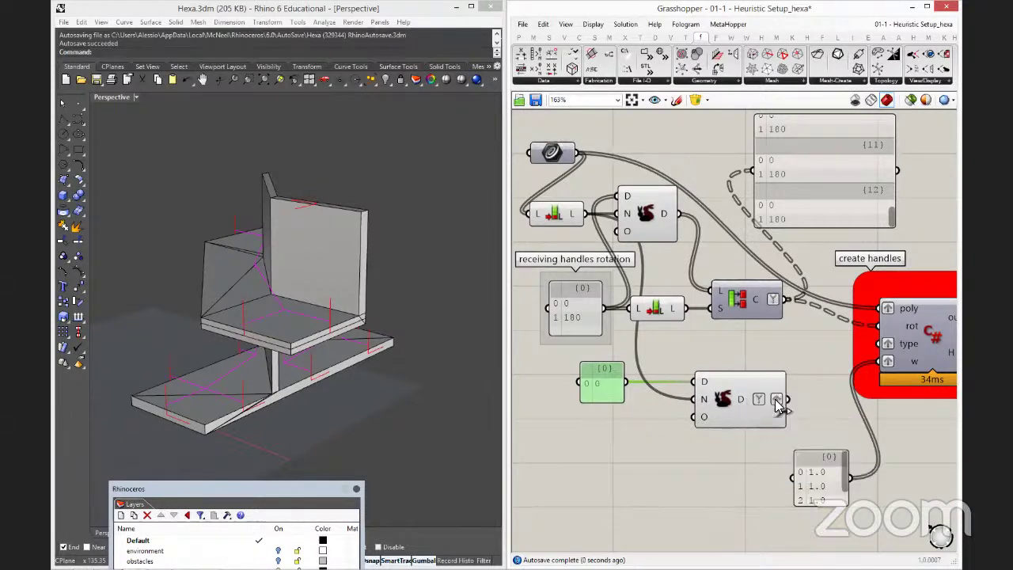
pyautogui.moveTo(777, 401); pyautogui.dragTo(884, 344)
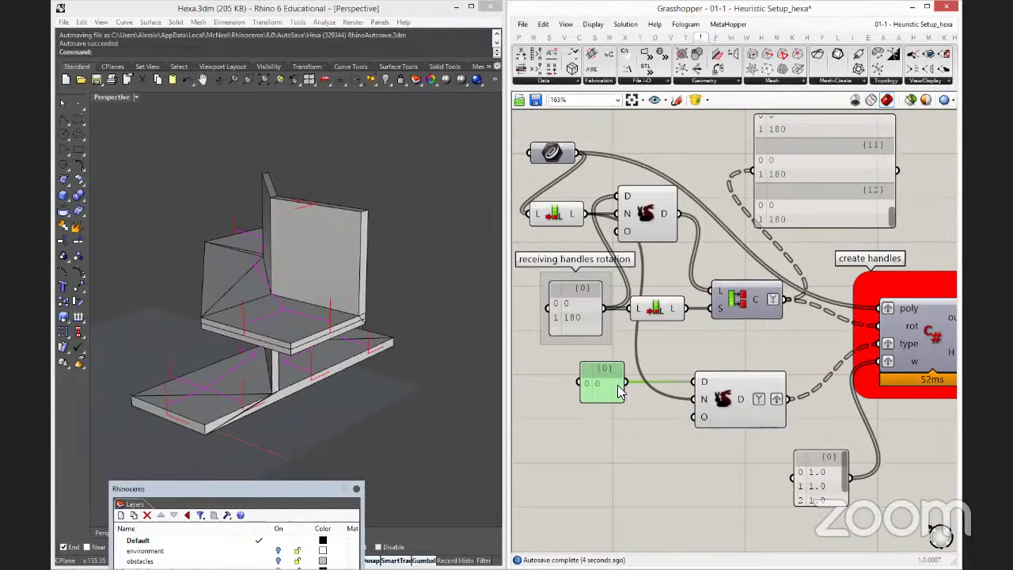
# Remove both Graft and Simplify from the output of the Duplicate Data component feeding the type input.
pyautogui.rightClick(887, 348)
pyautogui.click(807, 428)
pyautogui.rightClick(777, 396)
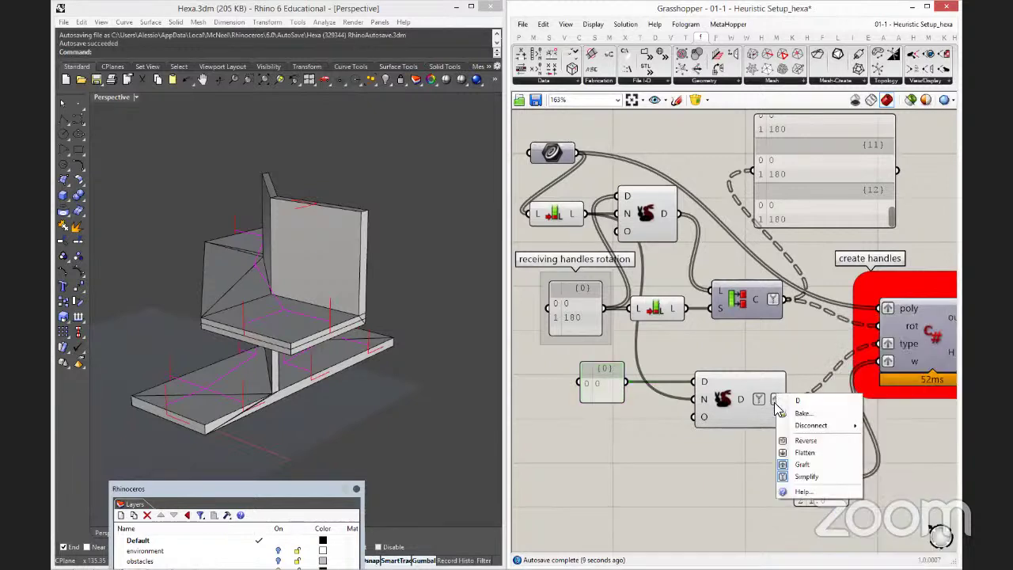
pyautogui.click(801, 464)
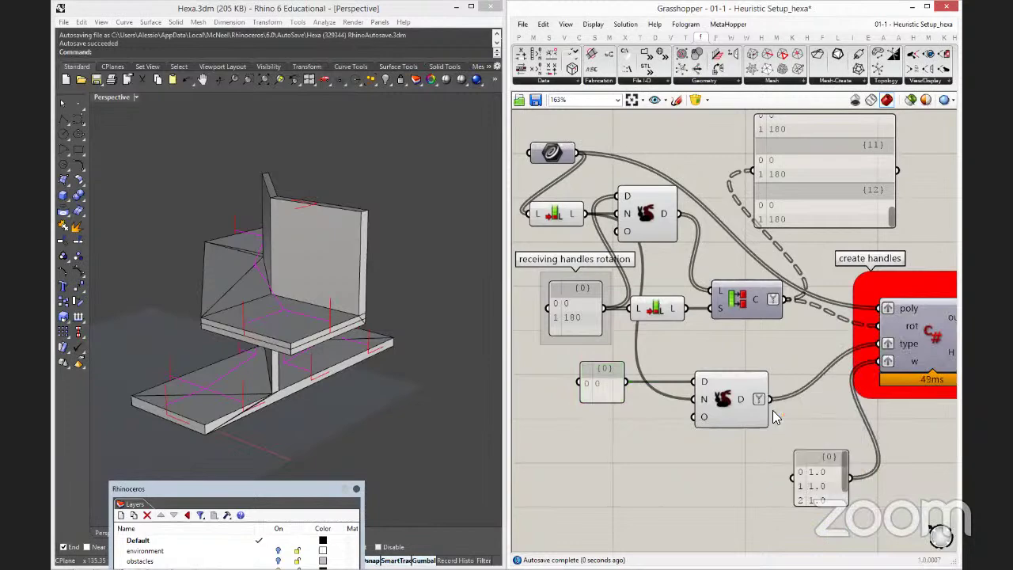
pyautogui.rightClick(756, 404)
pyautogui.click(780, 483)
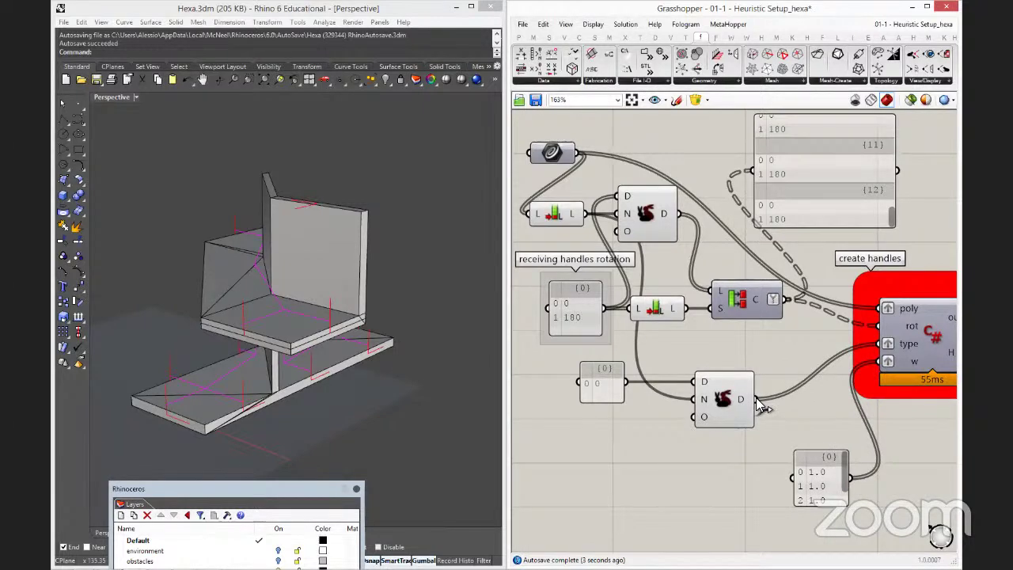
# Connect the same Duplicate Data output to the w input of the create handles script and delete the panel of 1.0 weights.
pyautogui.moveTo(758, 405); pyautogui.dragTo(883, 362)
pyautogui.click(831, 488)
pyautogui.press('Delete')
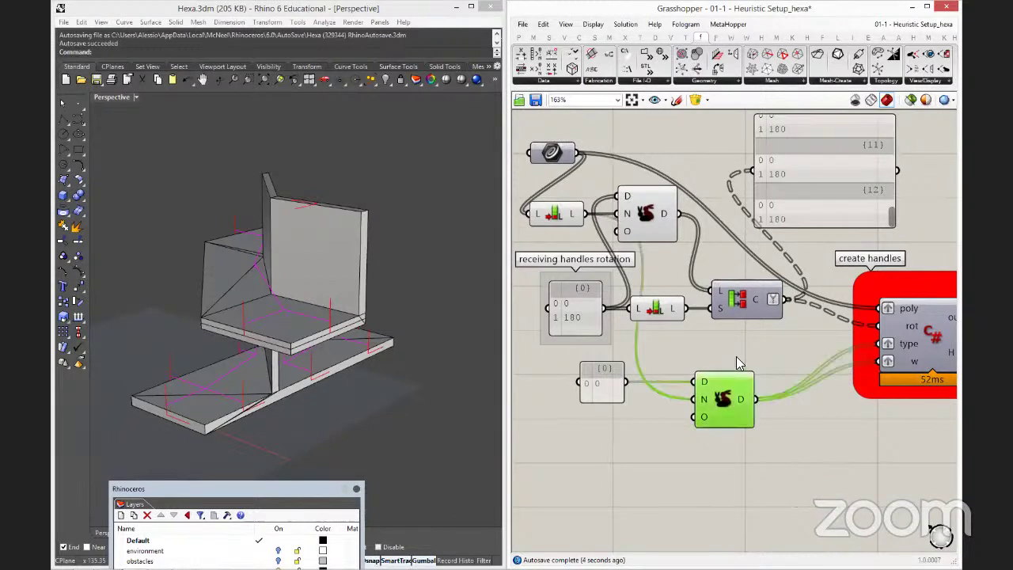
# Move the lower Duplicate Data component and its 0 panel closer to the create handles script.
pyautogui.moveTo(712, 381); pyautogui.dragTo(752, 353)
pyautogui.moveTo(621, 372); pyautogui.dragTo(683, 356)
pyautogui.moveTo(683, 355); pyautogui.dragTo(645, 337, button='right')
pyautogui.moveTo(736, 375); pyautogui.dragTo(720, 374, button='right')
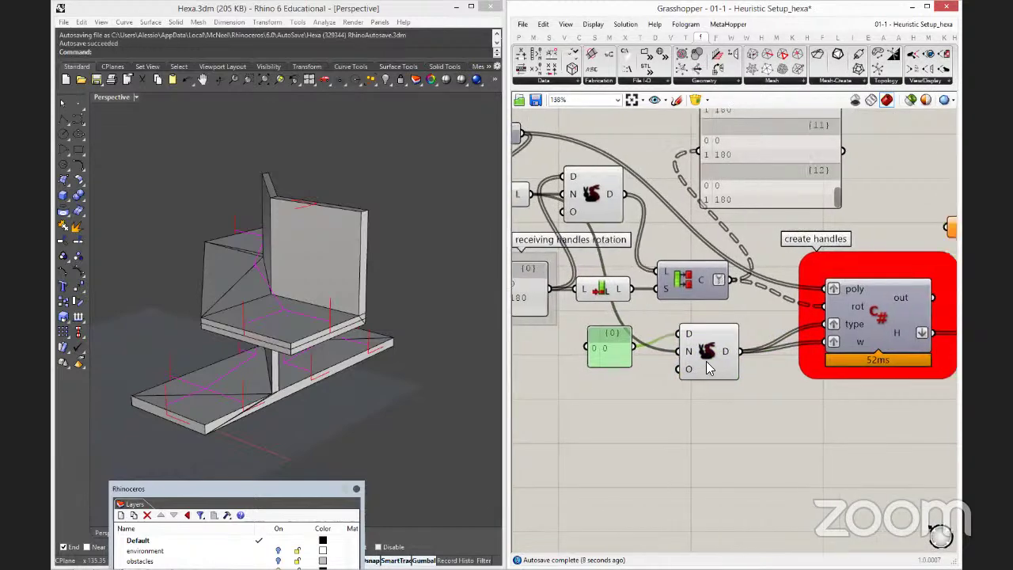
pyautogui.scroll(-2, 712, 368)
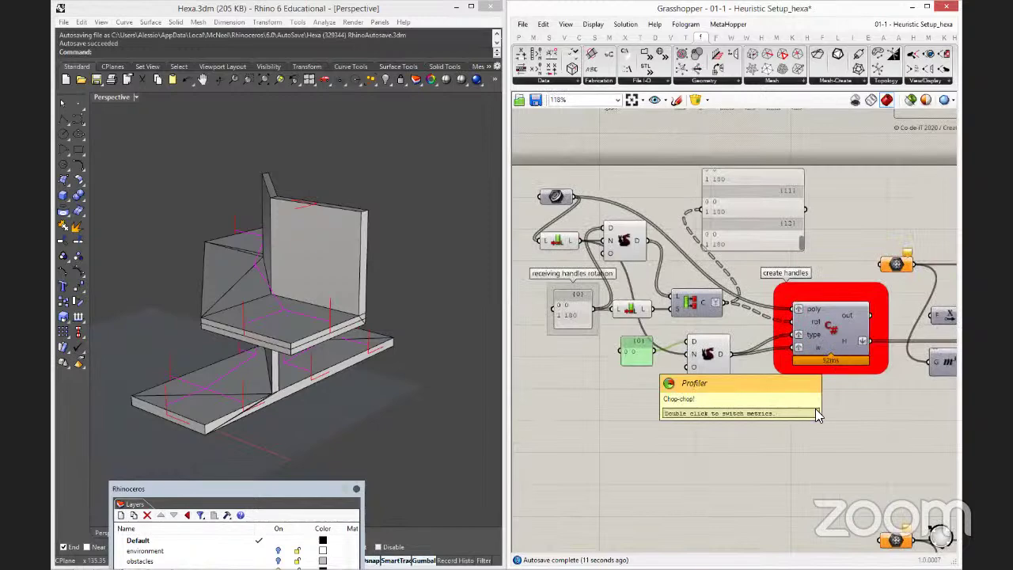
# Reference the Hexa mesh from the Rhino viewport in the Mesh parameter feeding the stick assembly object.
pyautogui.moveTo(337, 277); pyautogui.dragTo(372, 332, button='right')
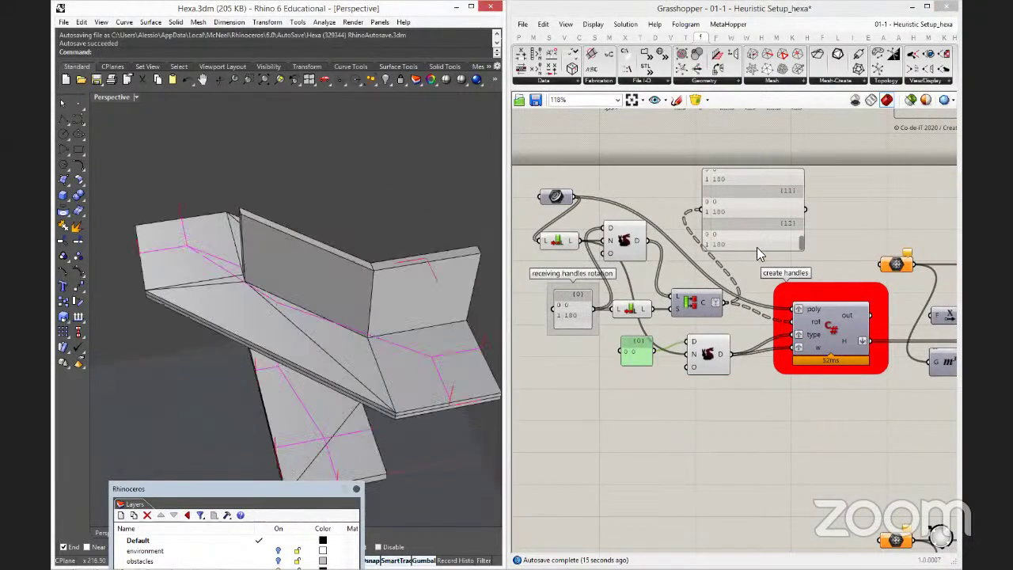
pyautogui.moveTo(900, 269); pyautogui.dragTo(766, 266, button='right')
pyautogui.rightClick(764, 264)
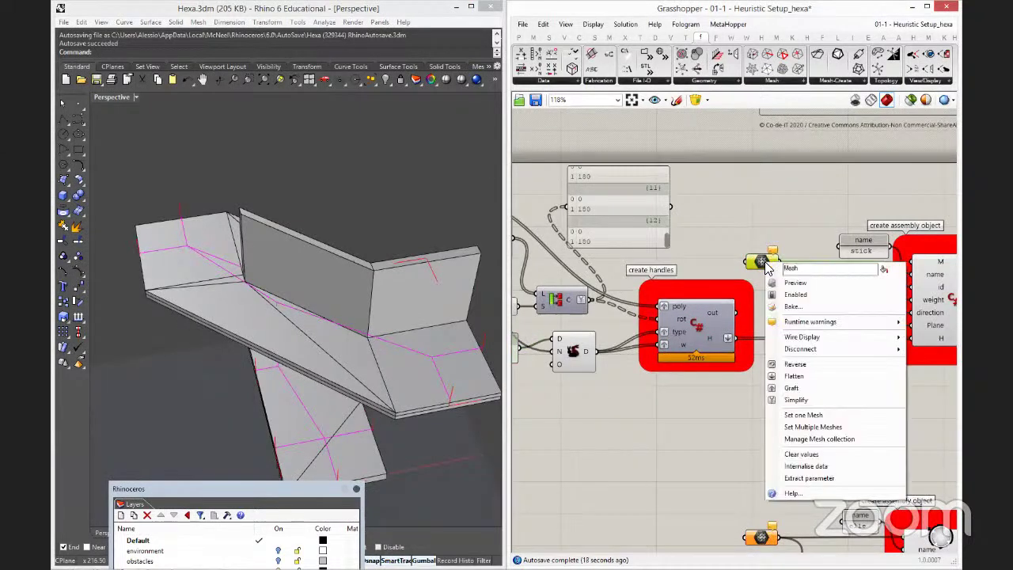
pyautogui.click(799, 416)
pyautogui.click(325, 342)
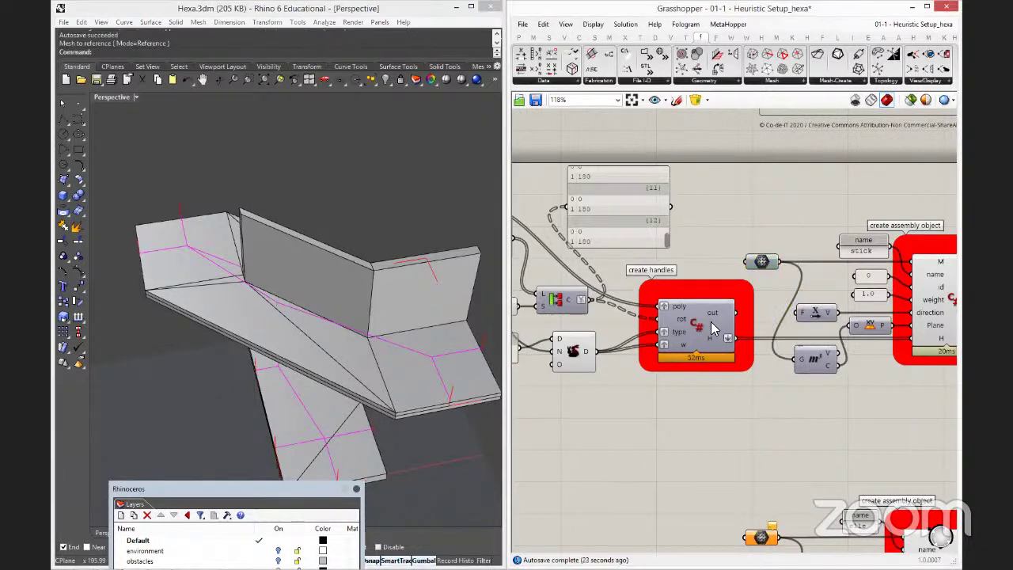
# Examine where the XY Plane and volume centroid of the stick assembly object lie relative to the Hexa mesh.
pyautogui.moveTo(870, 332); pyautogui.dragTo(831, 319, button='right')
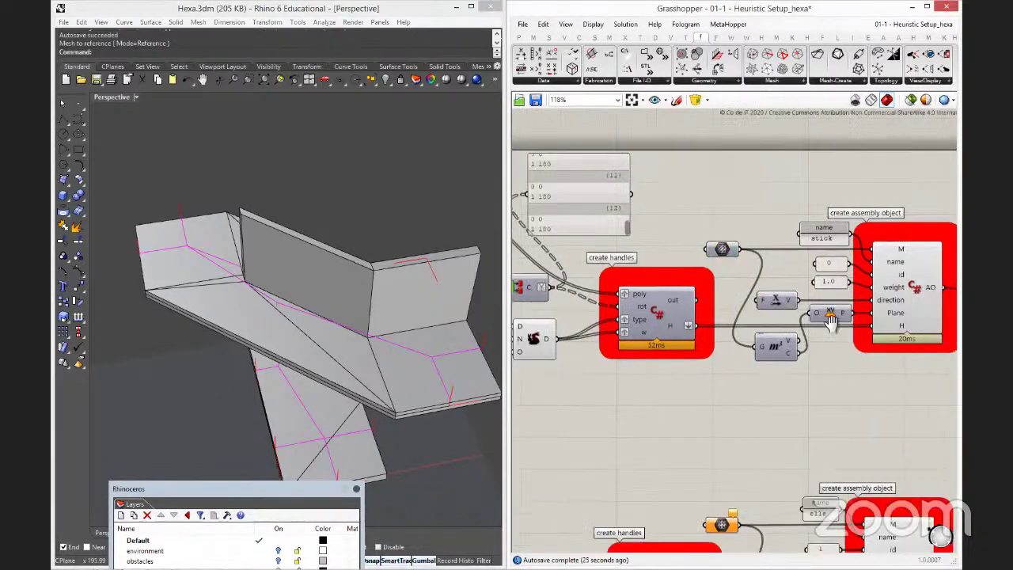
pyautogui.scroll(1, 827, 315)
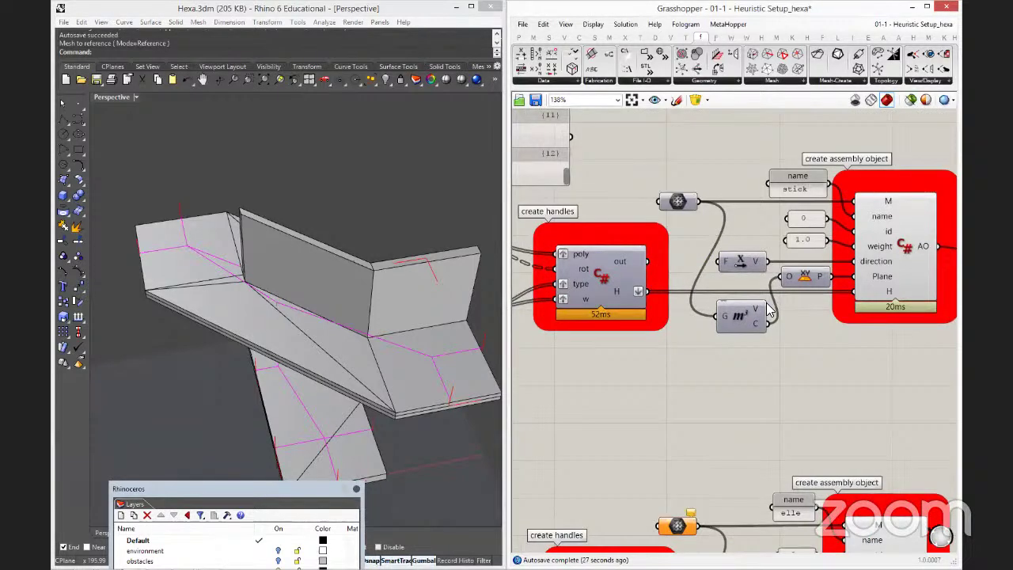
pyautogui.click(805, 280)
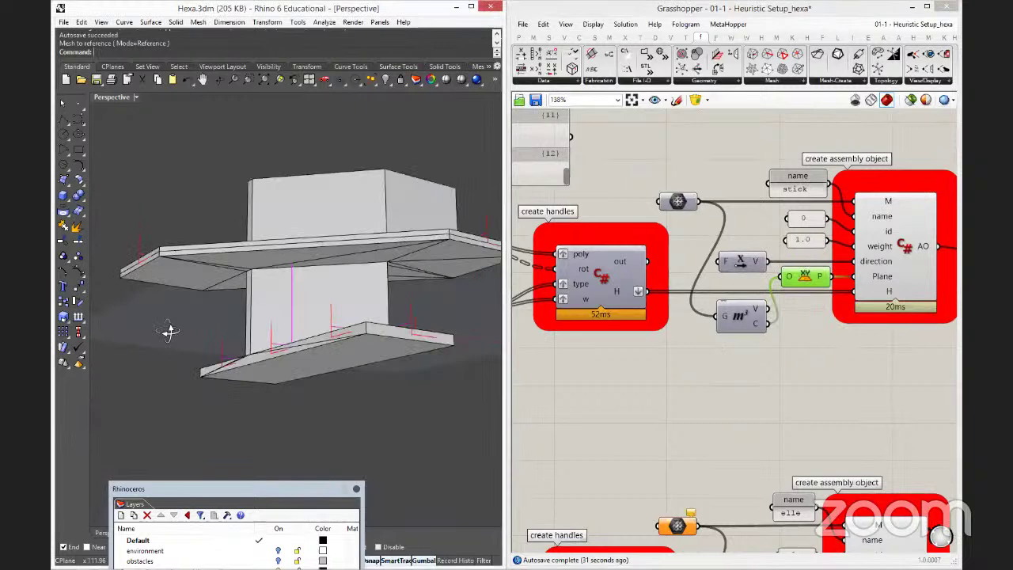
pyautogui.click(753, 323)
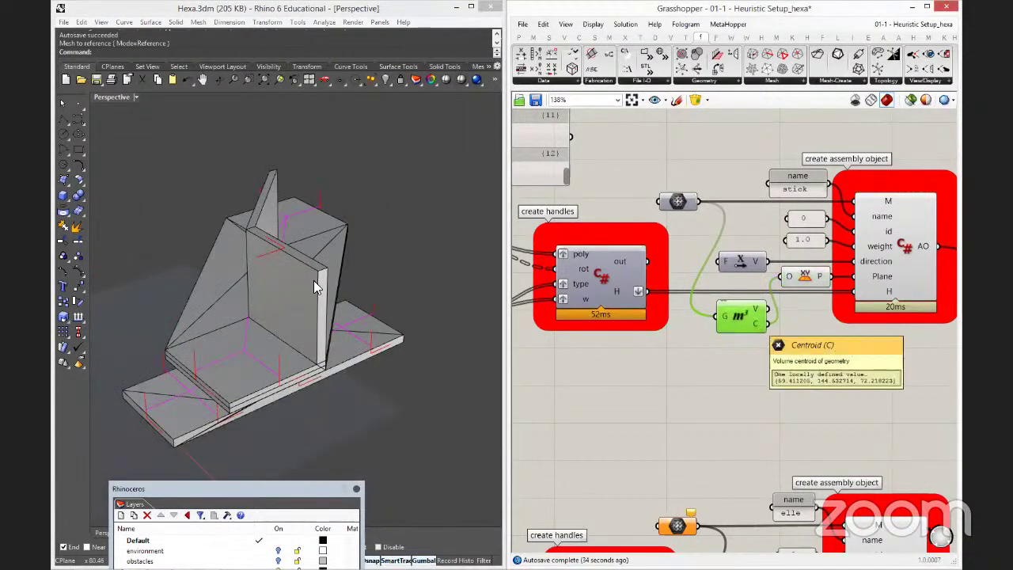
pyautogui.moveTo(313, 280); pyautogui.dragTo(273, 267, button='right')
pyautogui.scroll(5, 290, 232)
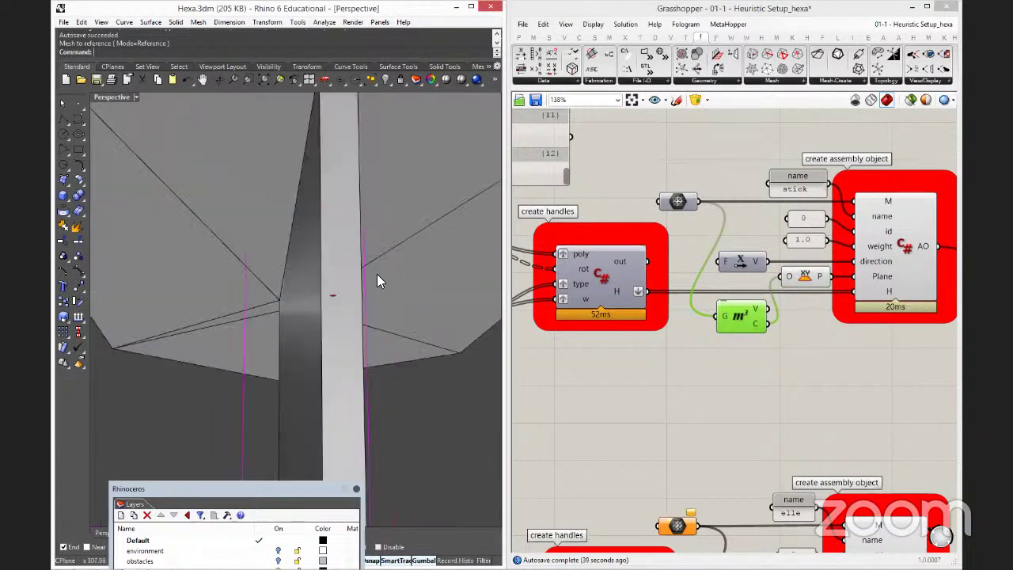
pyautogui.scroll(3, 377, 276)
pyautogui.scroll(3, 336, 291)
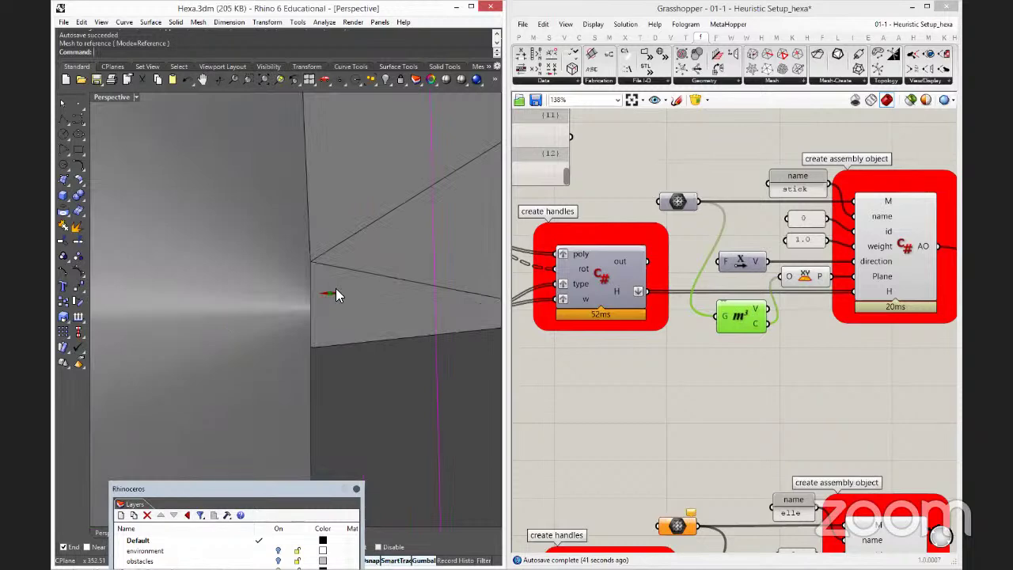
pyautogui.scroll(2, 336, 290)
pyautogui.scroll(2, 336, 290)
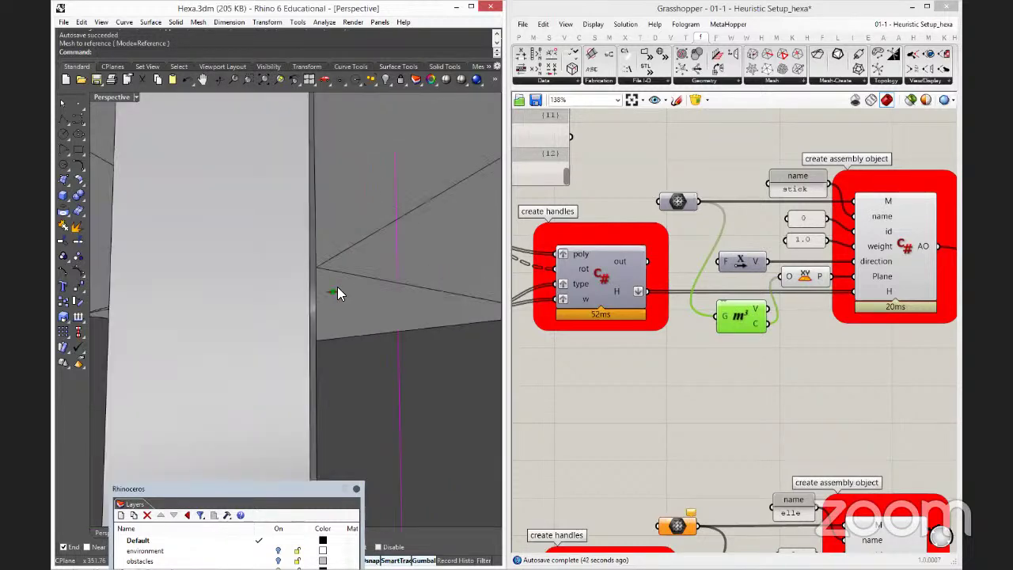
pyautogui.scroll(-6, 337, 286)
pyautogui.moveTo(305, 323); pyautogui.dragTo(371, 406, button='right')
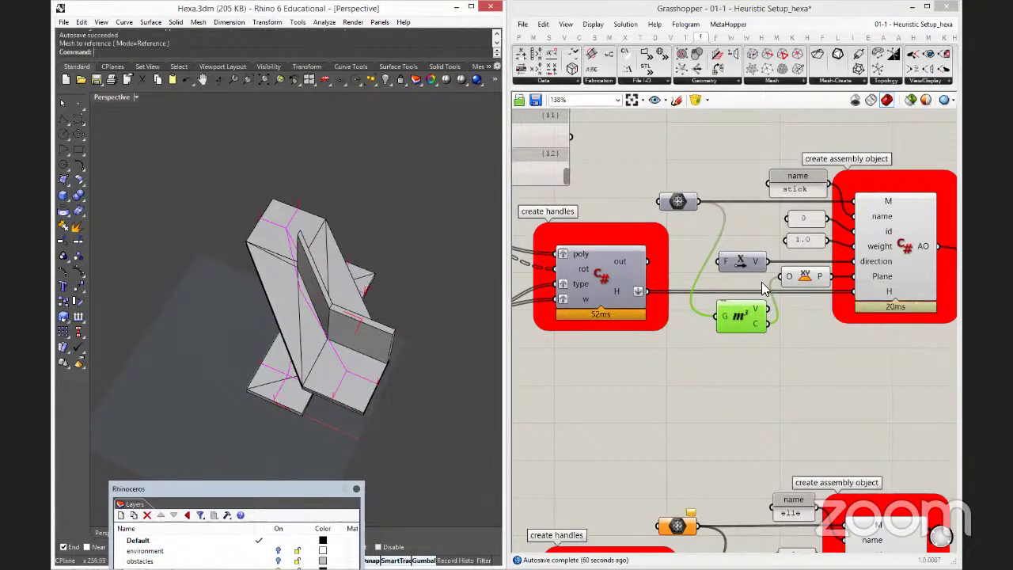
pyautogui.moveTo(317, 261); pyautogui.dragTo(253, 254, button='right')
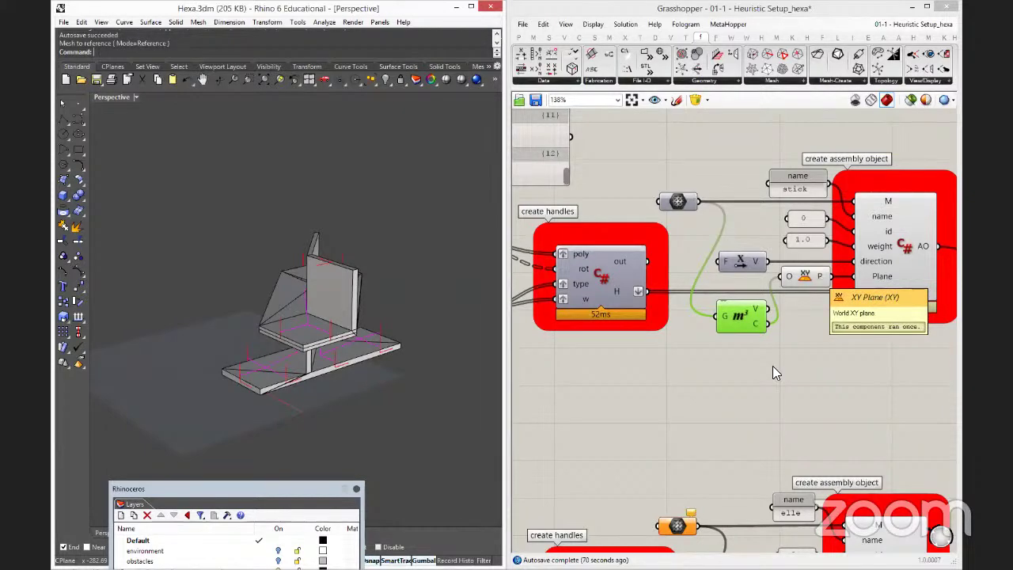
# Disable the whole elle component branch, from its handle inputs through to its create assembly object script.
pyautogui.moveTo(753, 385); pyautogui.dragTo(738, 253, button='right')
pyautogui.scroll(-3, 738, 254)
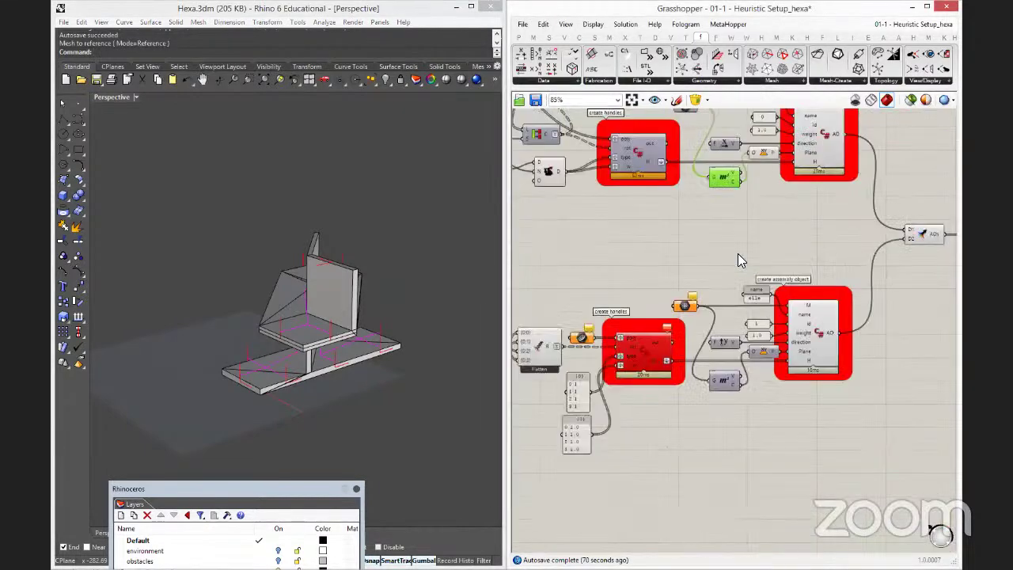
pyautogui.moveTo(144, 309); pyautogui.dragTo(284, 317, button='right')
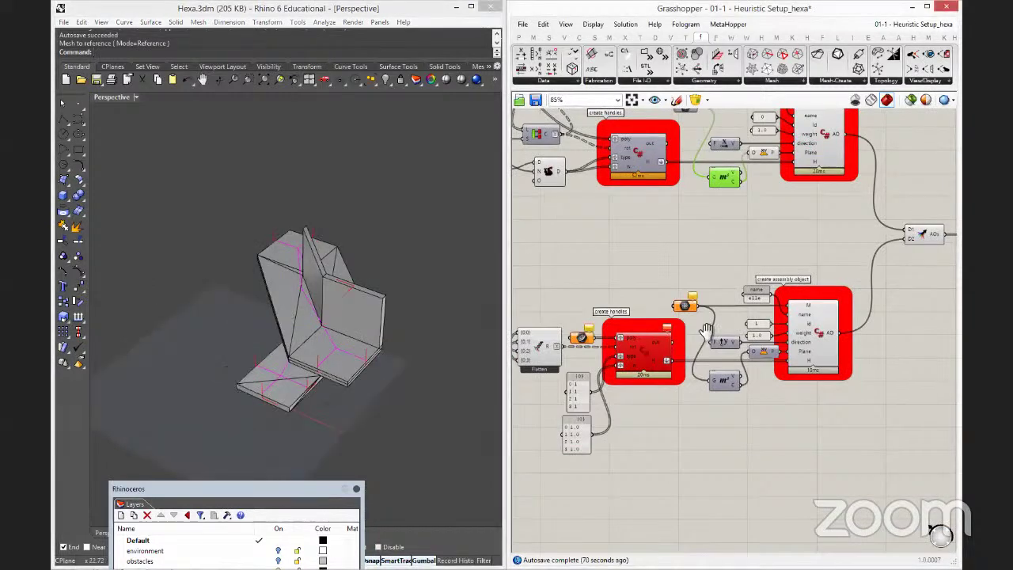
pyautogui.scroll(-1, 847, 372)
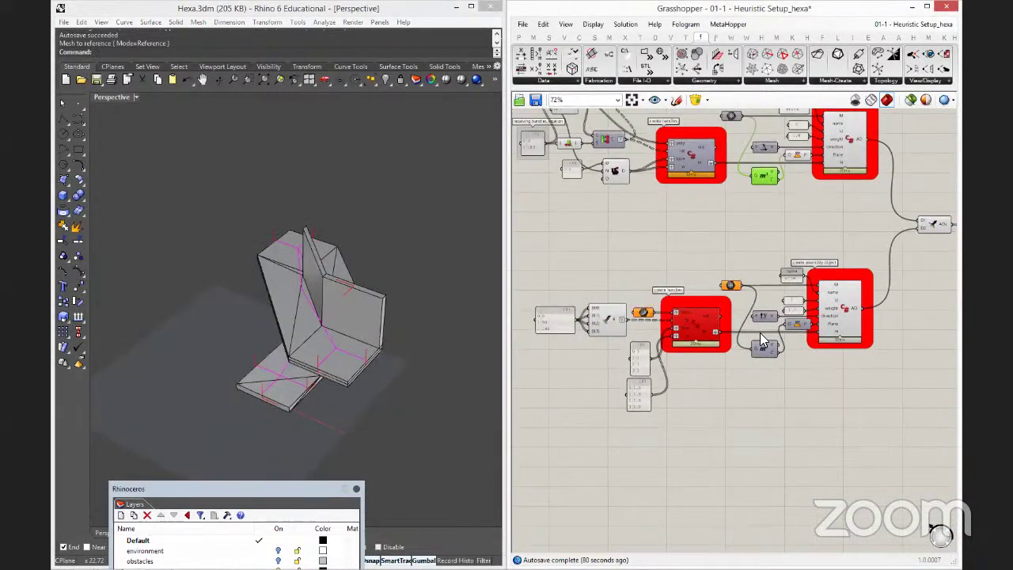
pyautogui.moveTo(899, 423); pyautogui.dragTo(547, 243)
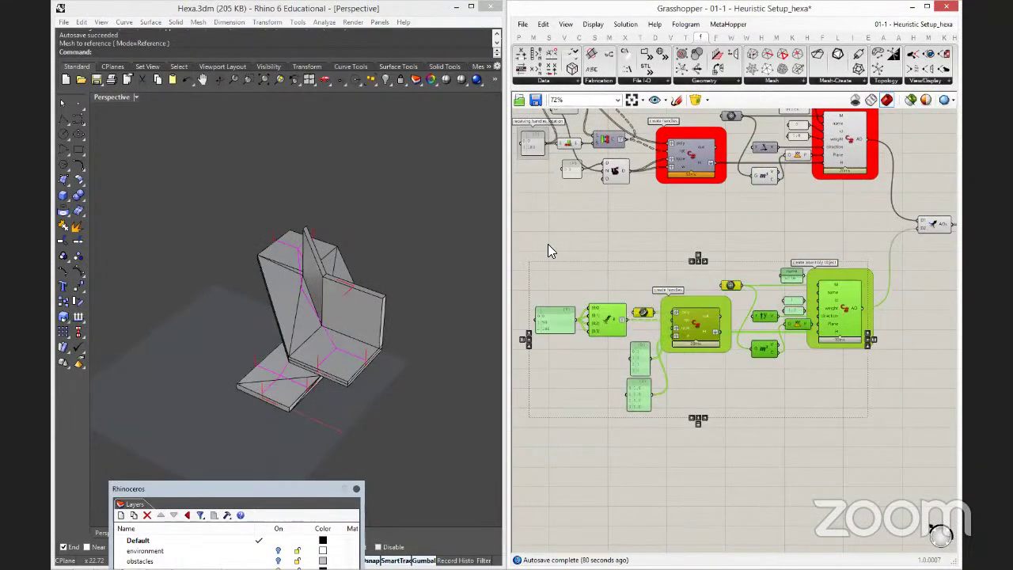
pyautogui.rightClick(617, 291)
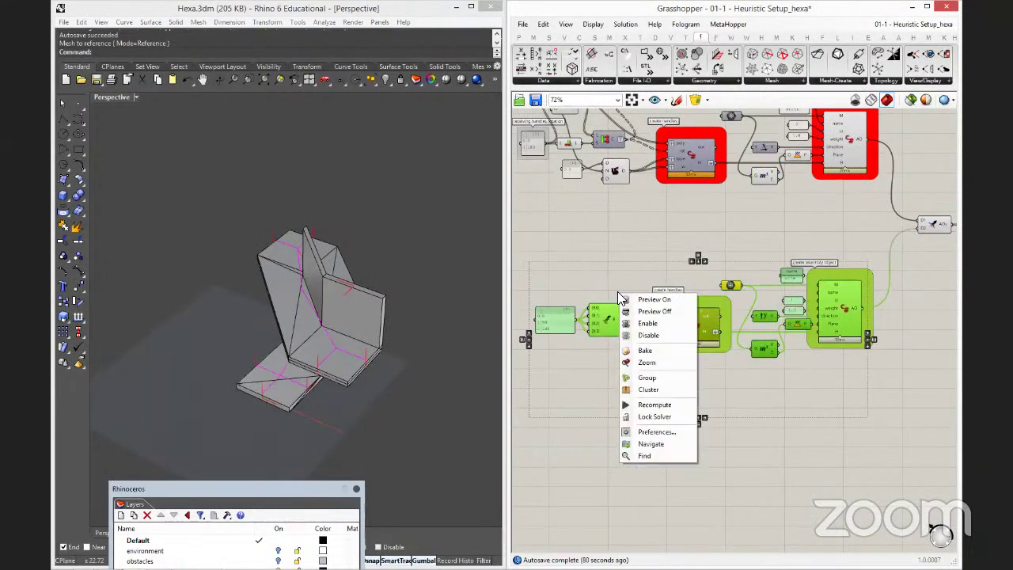
pyautogui.click(660, 335)
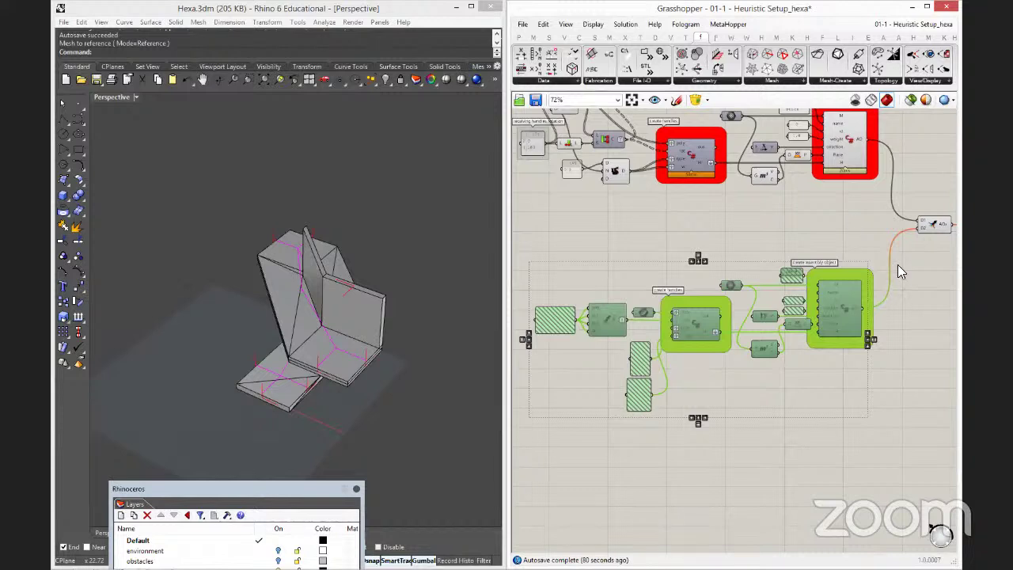
pyautogui.click(831, 242)
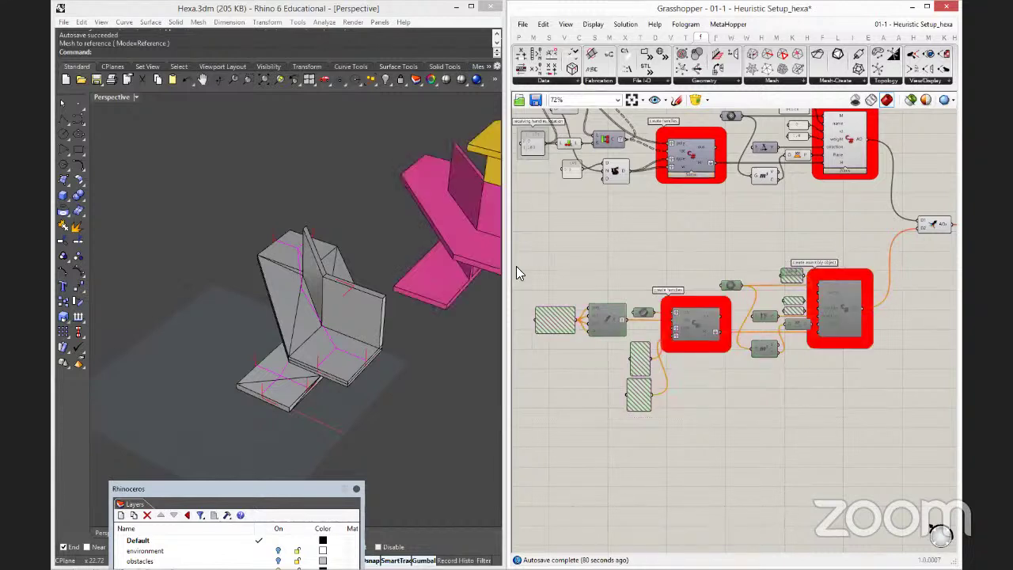
# Examine the overall layout of the Hexa heuristic combinations that the Heuristics Viewer generates in the Perspective viewport.
pyautogui.moveTo(708, 283); pyautogui.dragTo(290, 290, button='right')
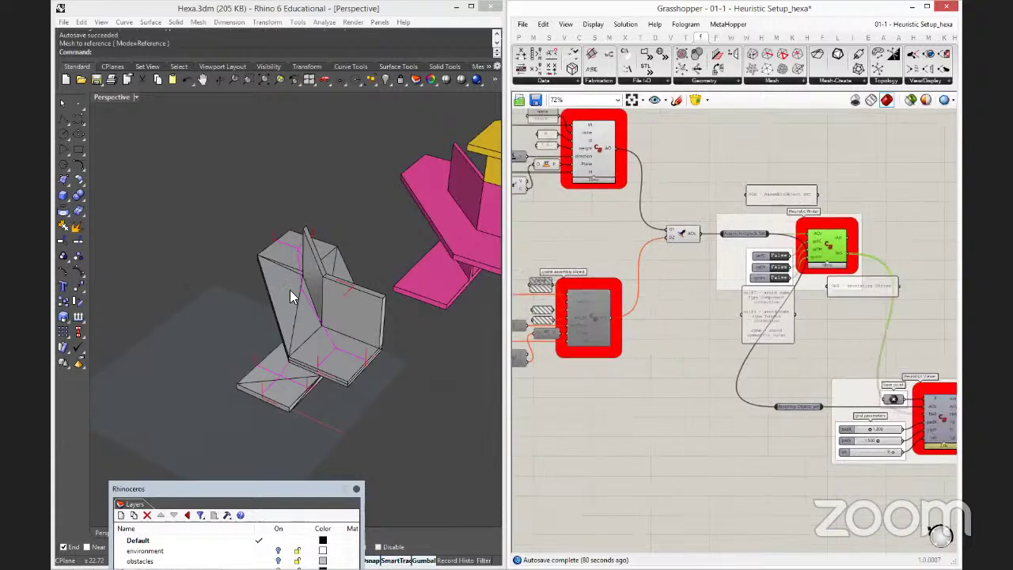
pyautogui.scroll(-3, 290, 289)
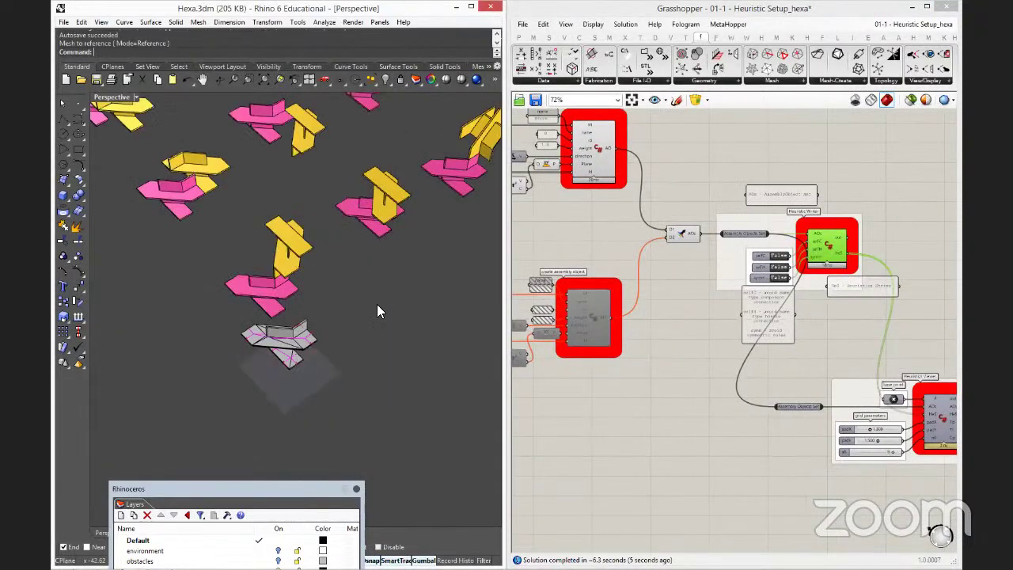
pyautogui.scroll(-2, 445, 312)
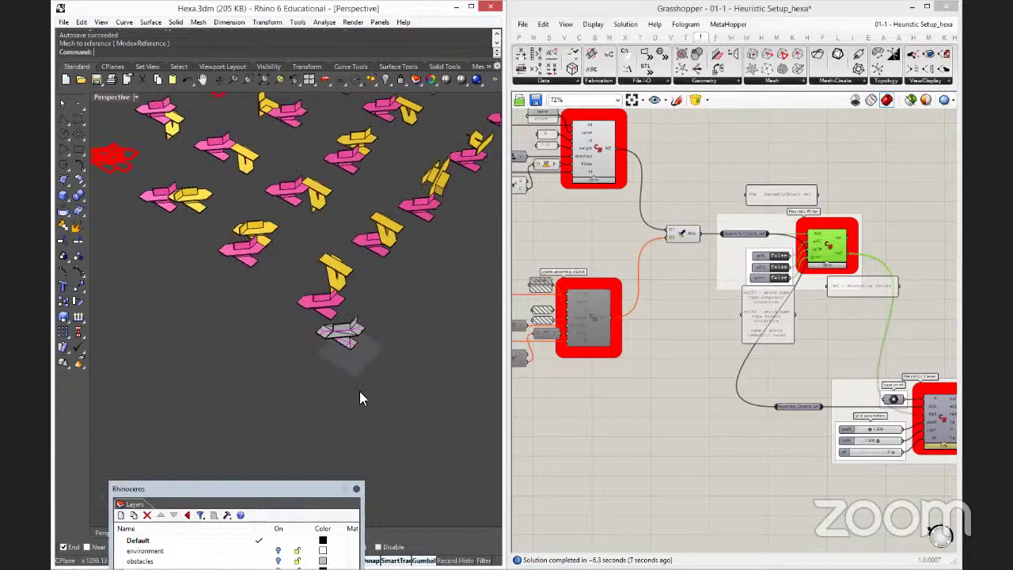
pyautogui.scroll(-3, 360, 398)
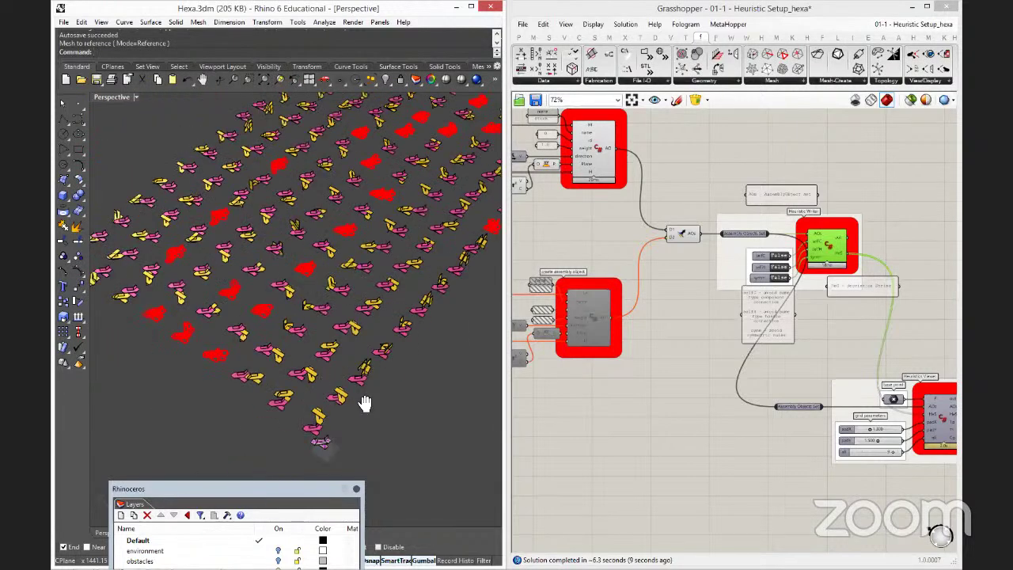
pyautogui.scroll(-2, 400, 348)
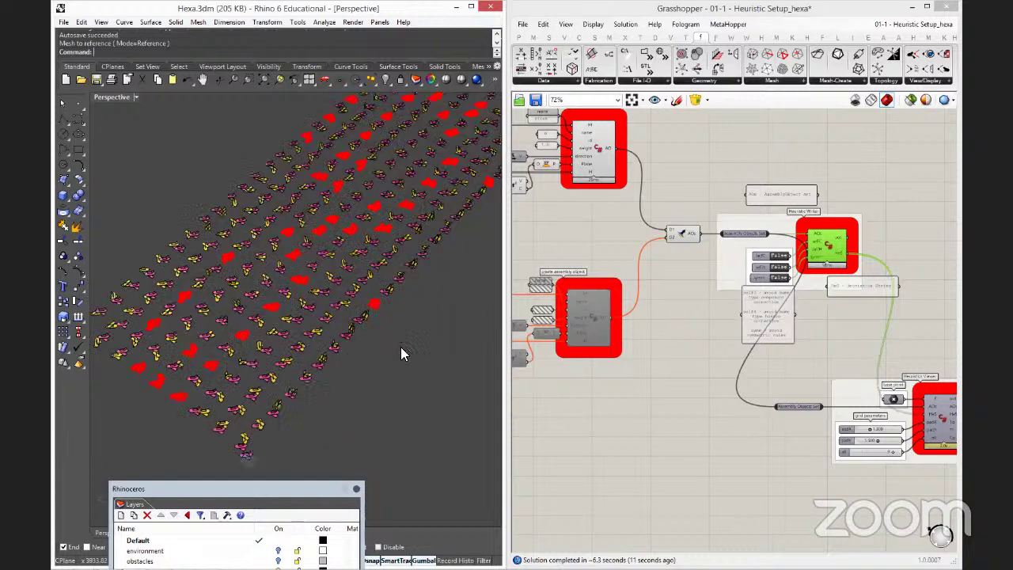
pyautogui.scroll(-1, 401, 346)
pyautogui.scroll(-1, 323, 366)
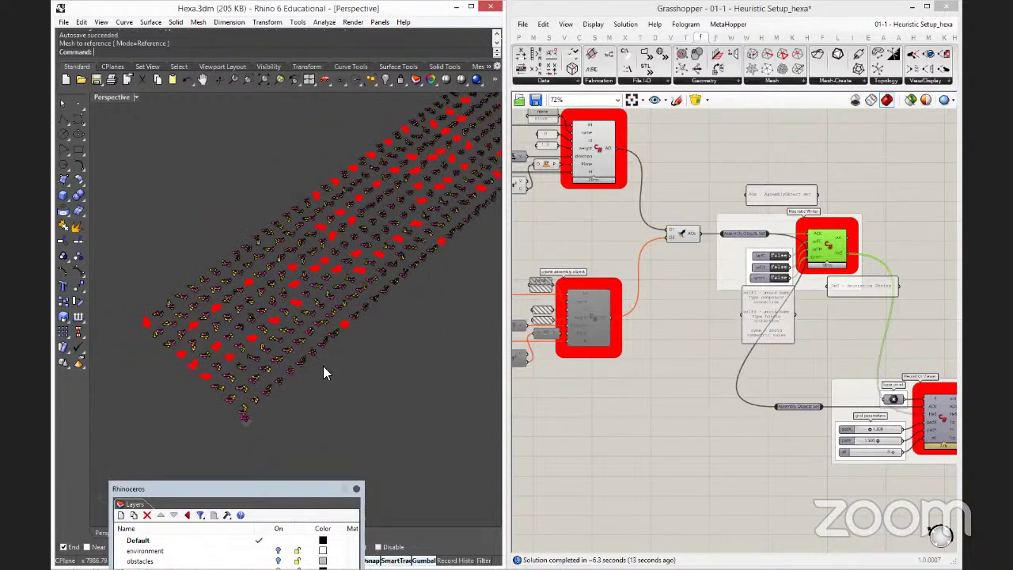
pyautogui.moveTo(323, 366); pyautogui.dragTo(214, 353, button='right')
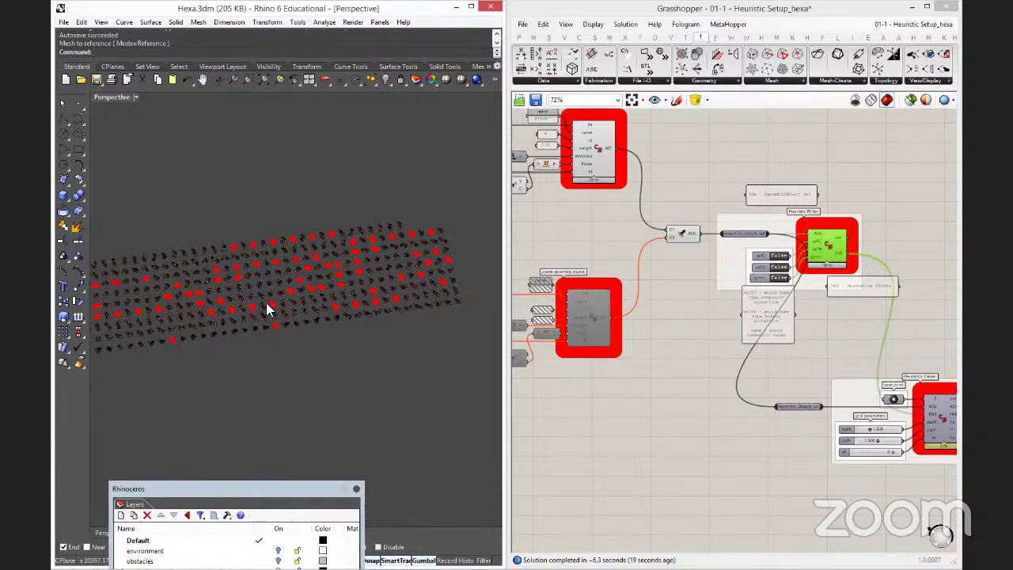
# Examine the red wireframe invalid combinations up close against the valid pink and yellow pairs.
pyautogui.scroll(6, 267, 308)
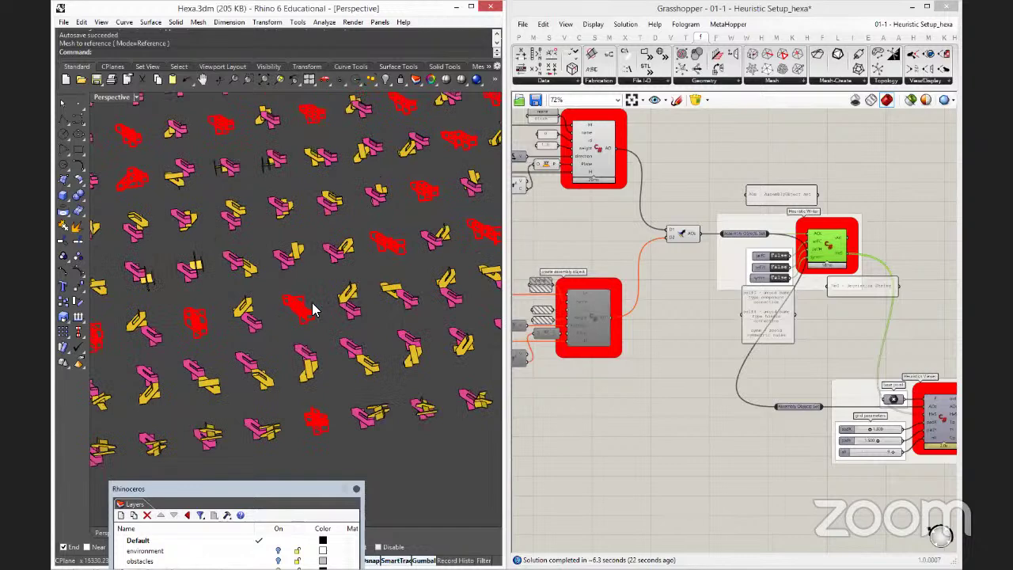
pyautogui.scroll(5, 312, 302)
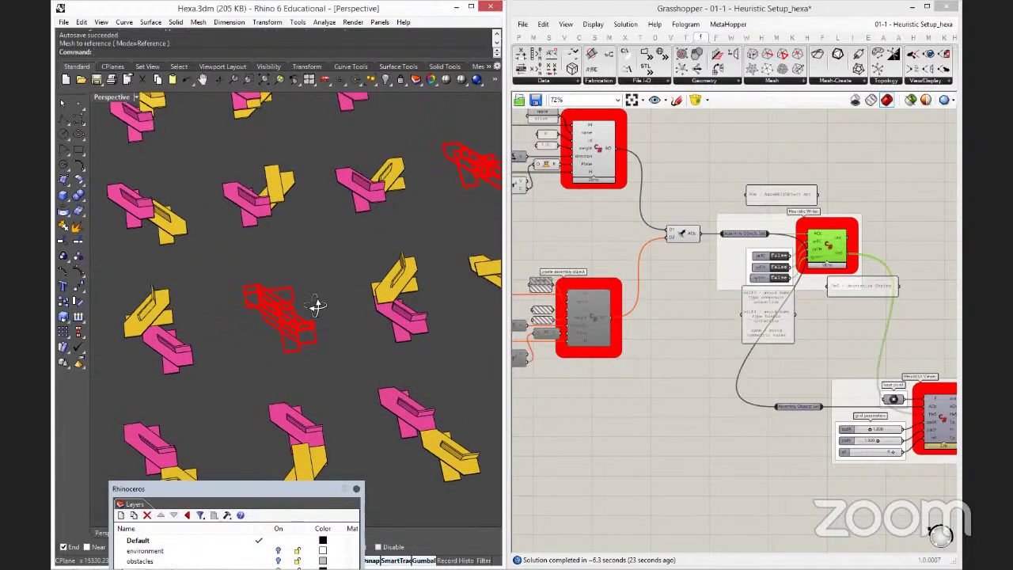
pyautogui.scroll(2, 316, 305)
pyautogui.moveTo(279, 301); pyautogui.dragTo(364, 362, button='right')
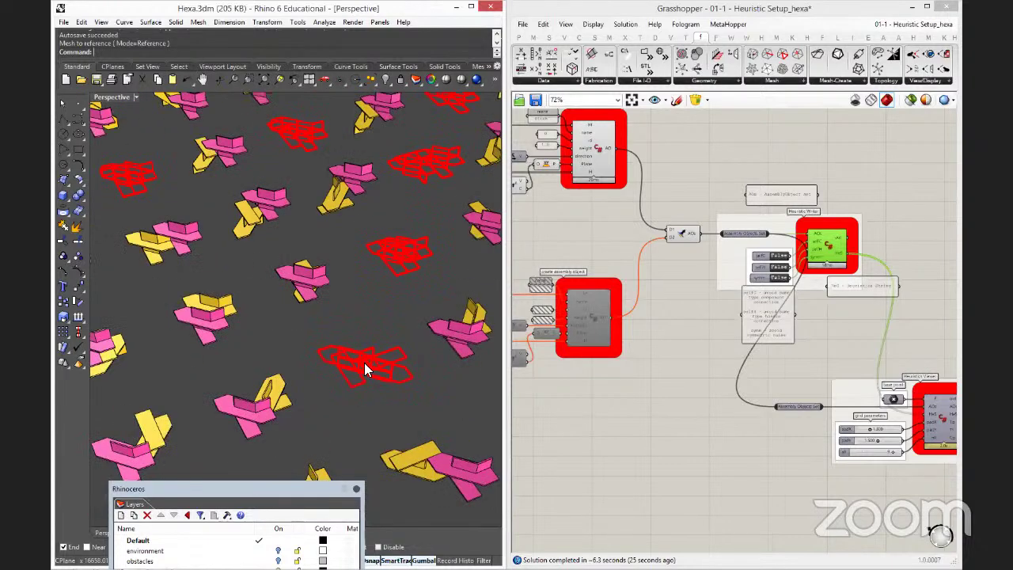
pyautogui.scroll(3, 364, 362)
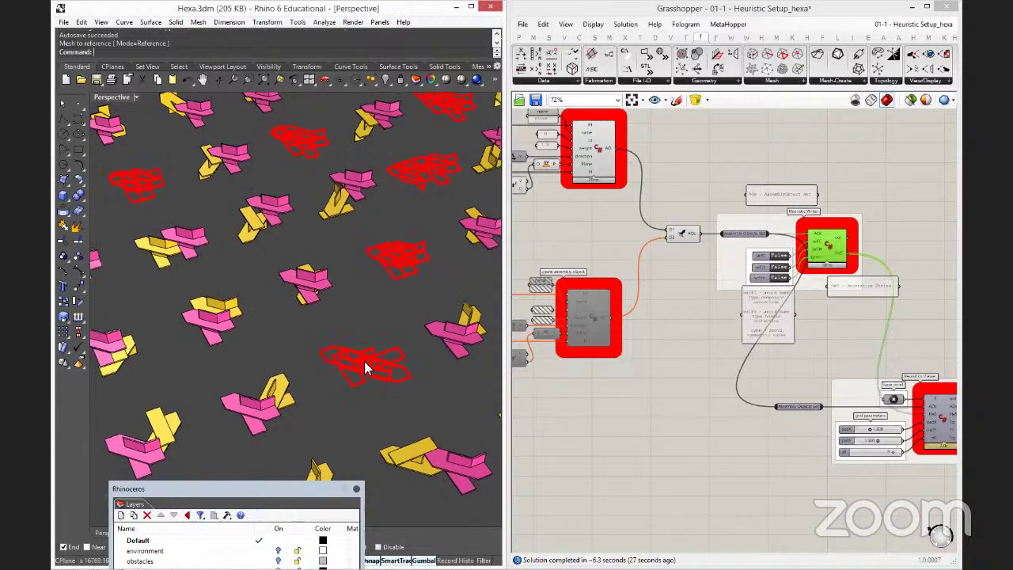
pyautogui.scroll(-1, 364, 361)
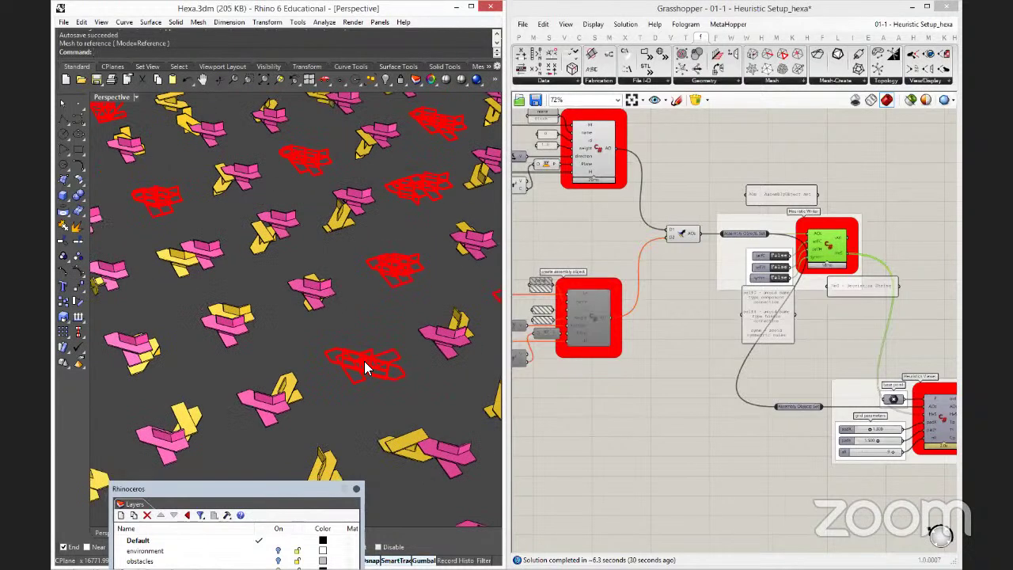
pyautogui.scroll(-5, 364, 361)
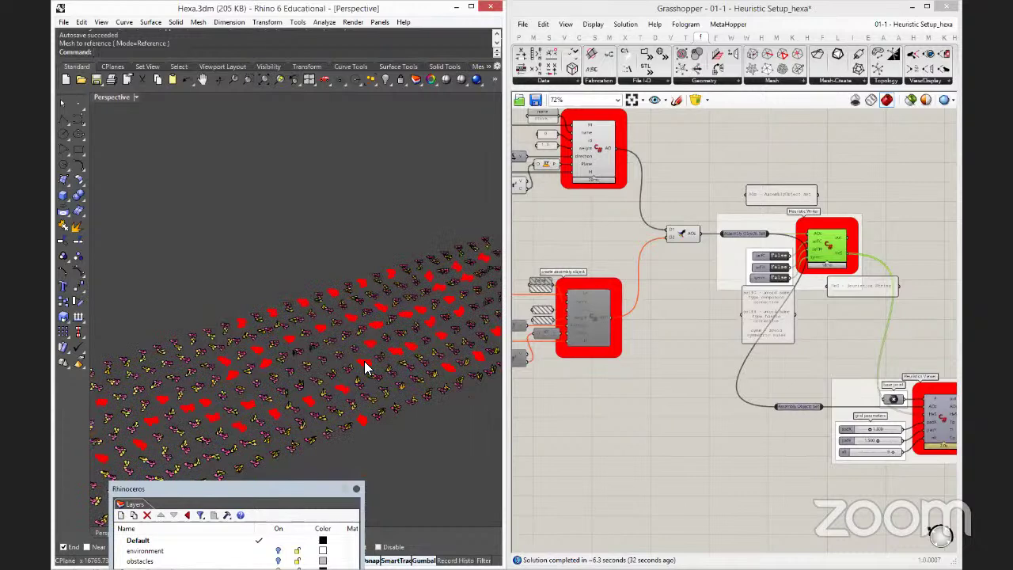
pyautogui.moveTo(364, 361); pyautogui.dragTo(204, 346, button='right')
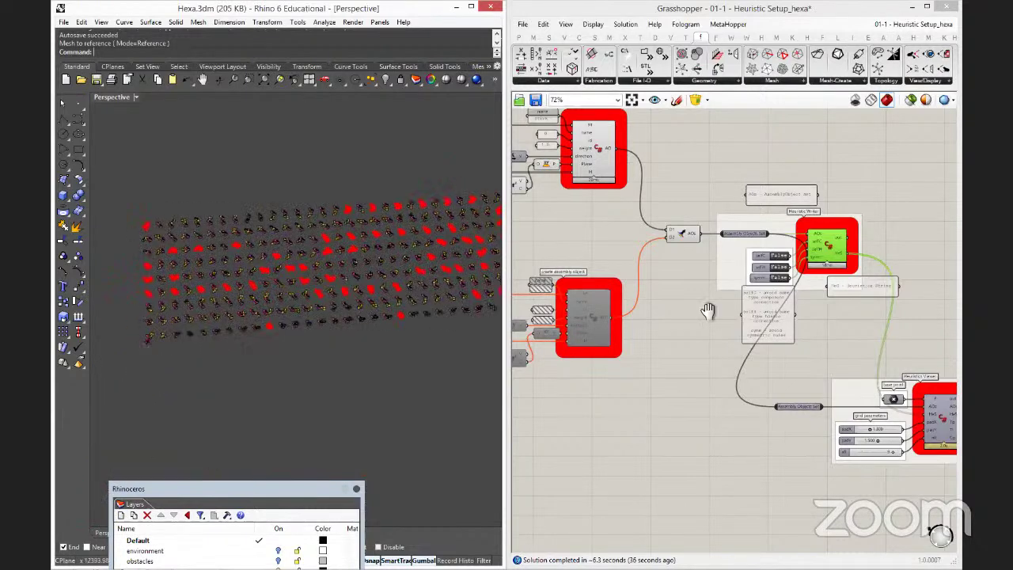
# Set the maximum of the Heuristics Viewer's nR grid parameter slider to 20 and its value to 20.
pyautogui.moveTo(709, 310); pyautogui.dragTo(760, 278, button='right')
pyautogui.scroll(5, 760, 278)
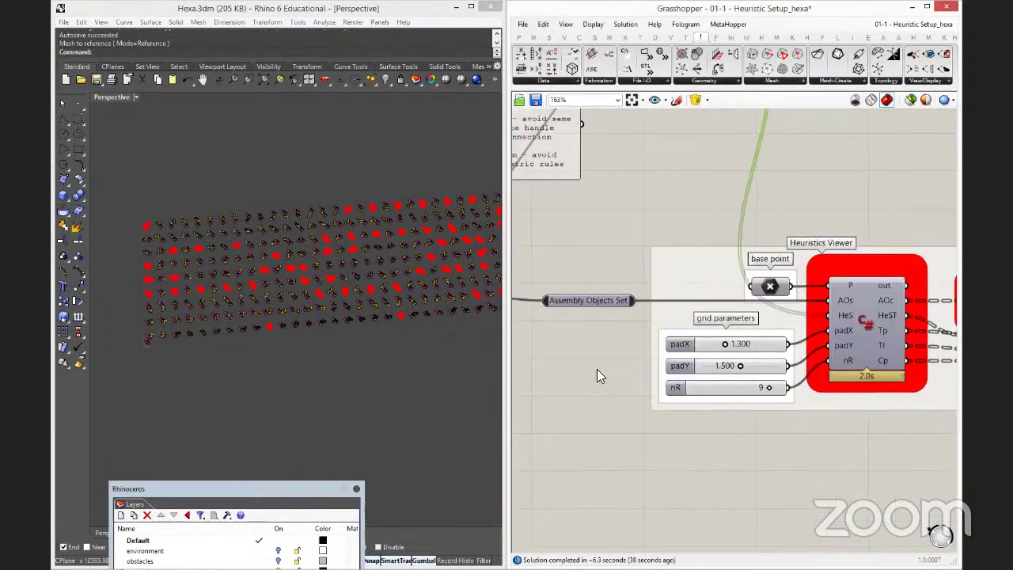
pyautogui.scroll(2, 598, 371)
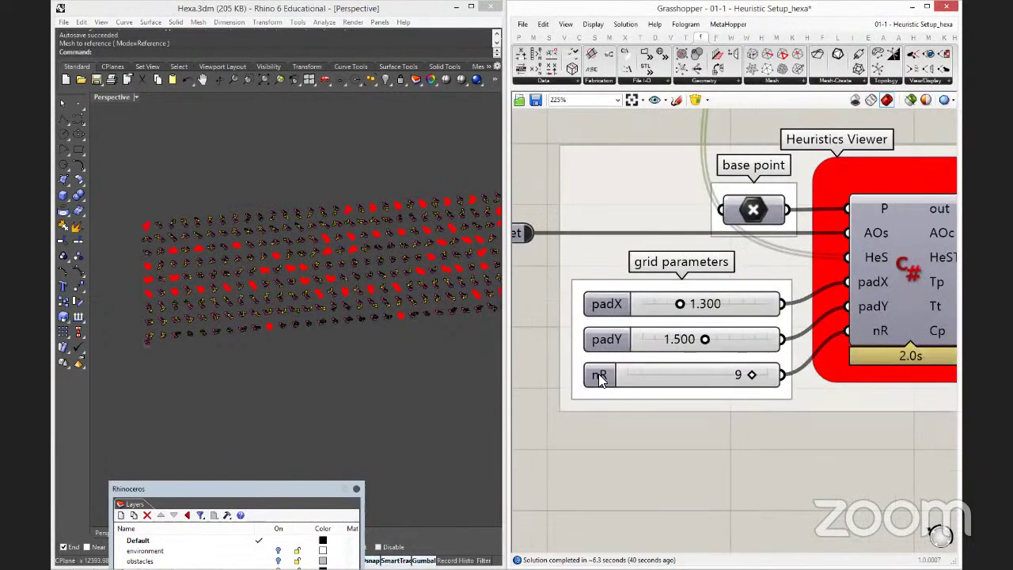
pyautogui.click(599, 378)
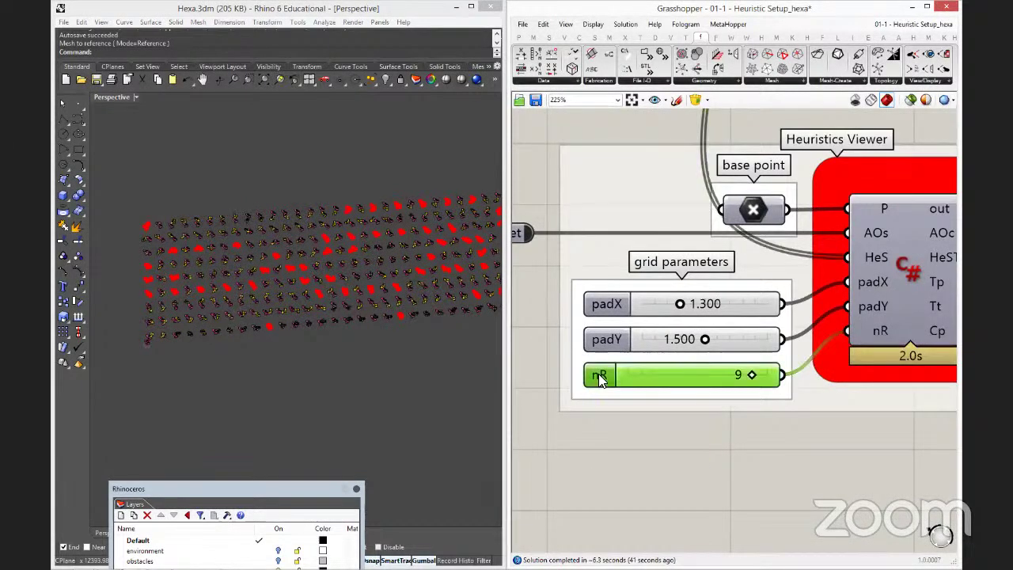
pyautogui.doubleClick(599, 378)
pyautogui.doubleClick(620, 404)
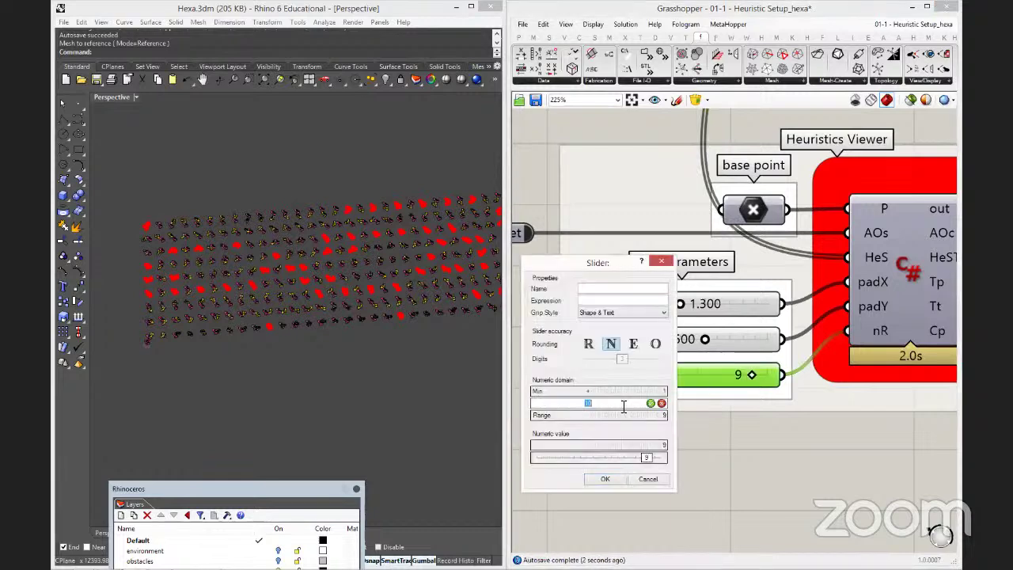
pyautogui.write('20')
pyautogui.press('Return')
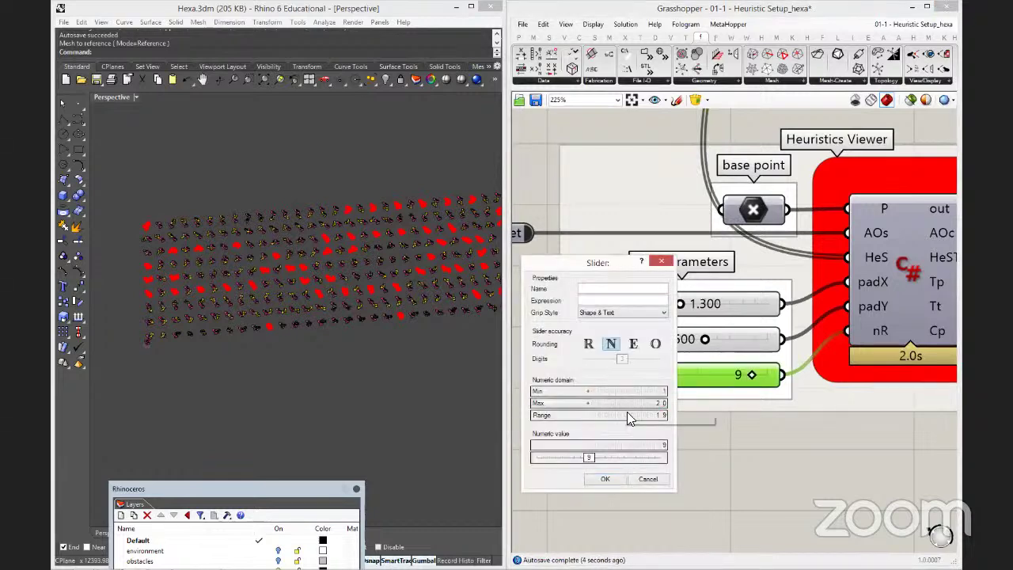
pyautogui.doubleClick(611, 458)
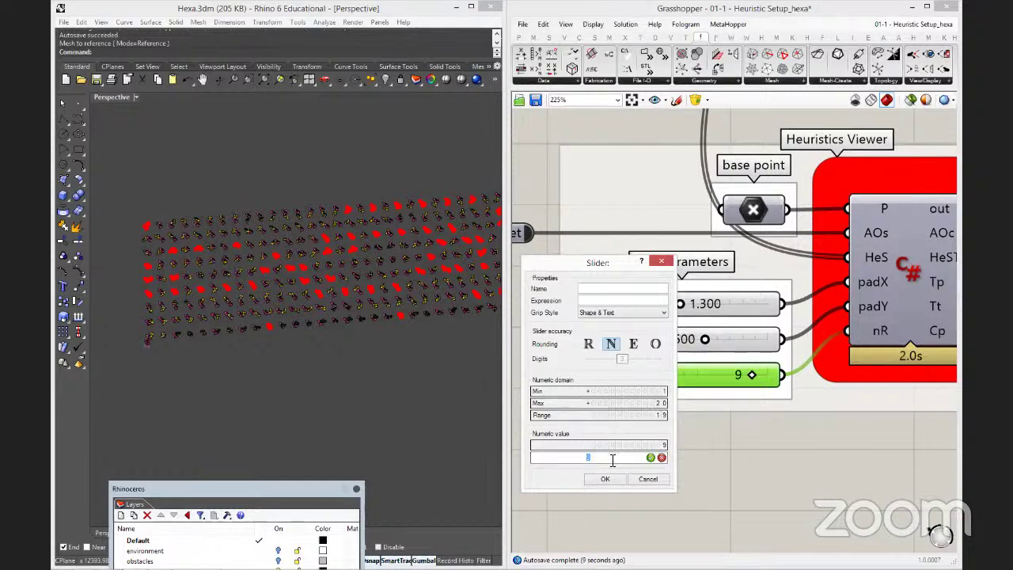
pyautogui.write('20')
pyautogui.press('Return')
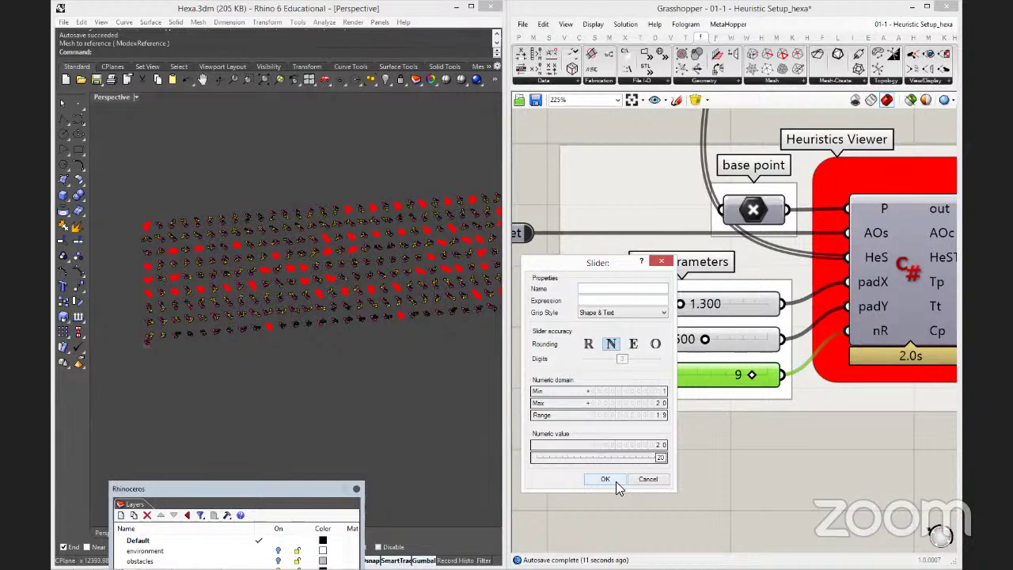
pyautogui.click(605, 479)
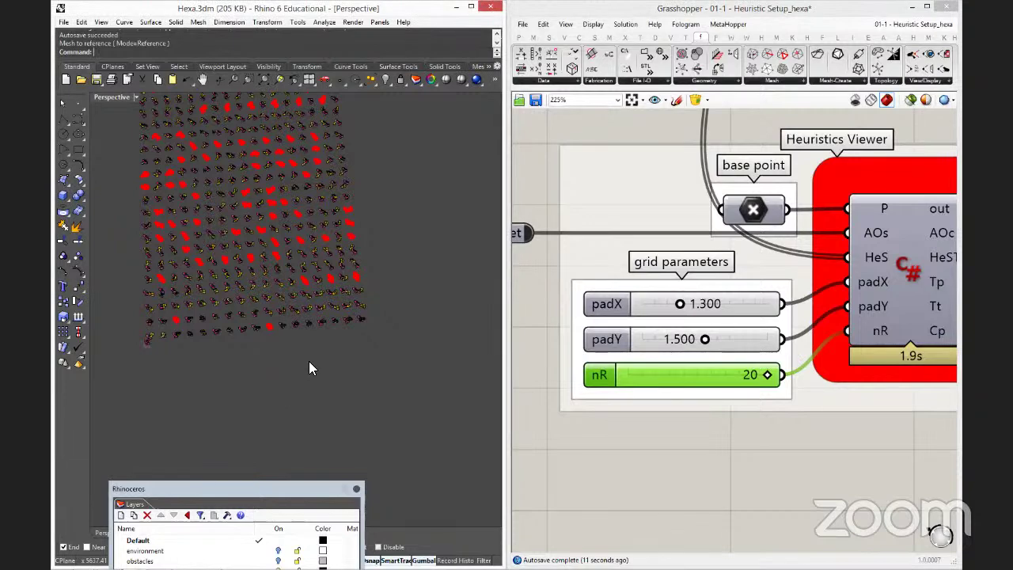
# Examine the rearranged grid of Hexa combinations up close and as a whole in the Perspective viewport.
pyautogui.moveTo(310, 364); pyautogui.dragTo(335, 305, button='right')
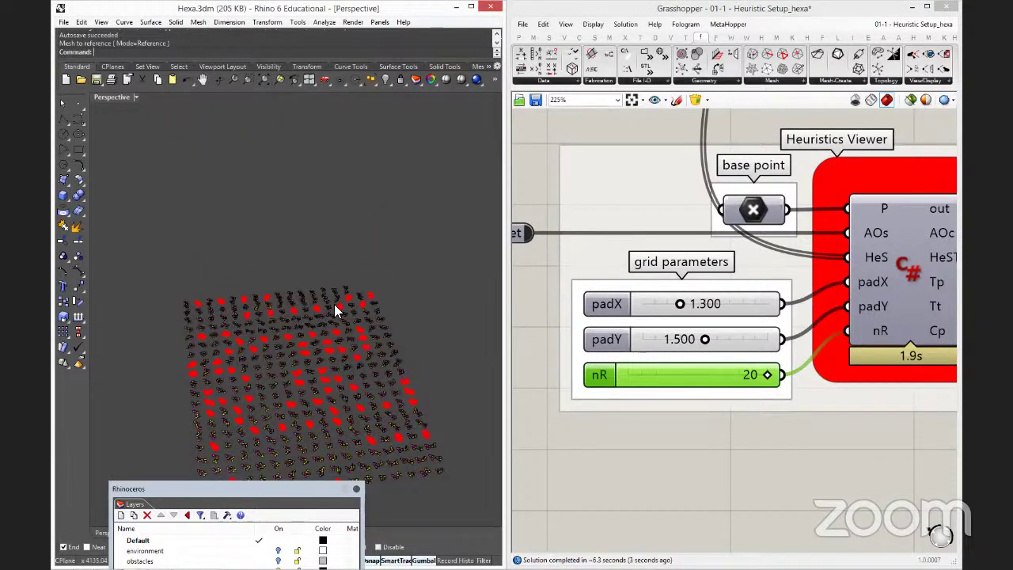
pyautogui.scroll(5, 334, 304)
pyautogui.moveTo(284, 223); pyautogui.dragTo(179, 263, button='right')
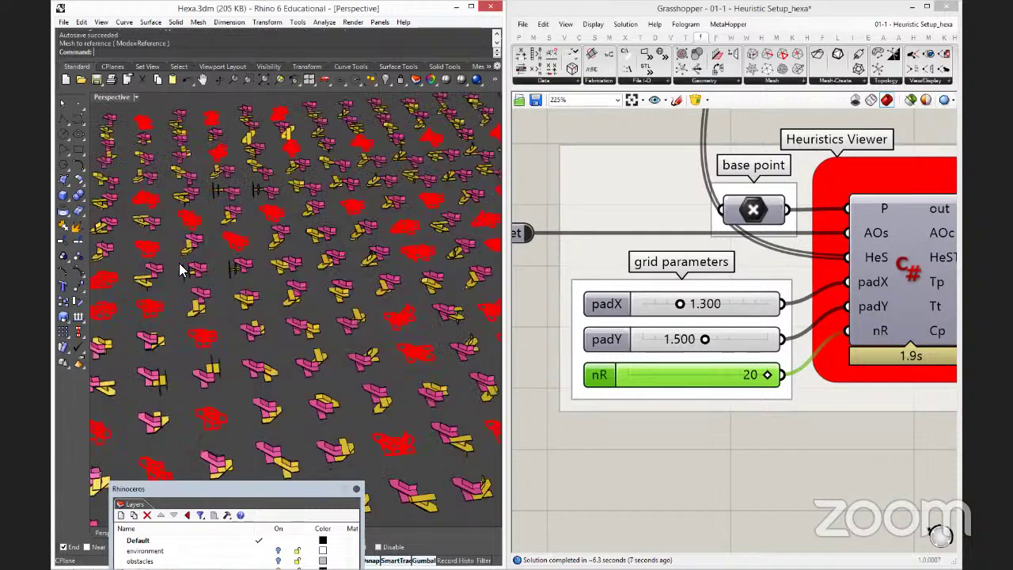
pyautogui.scroll(2, 250, 281)
pyautogui.scroll(2, 250, 281)
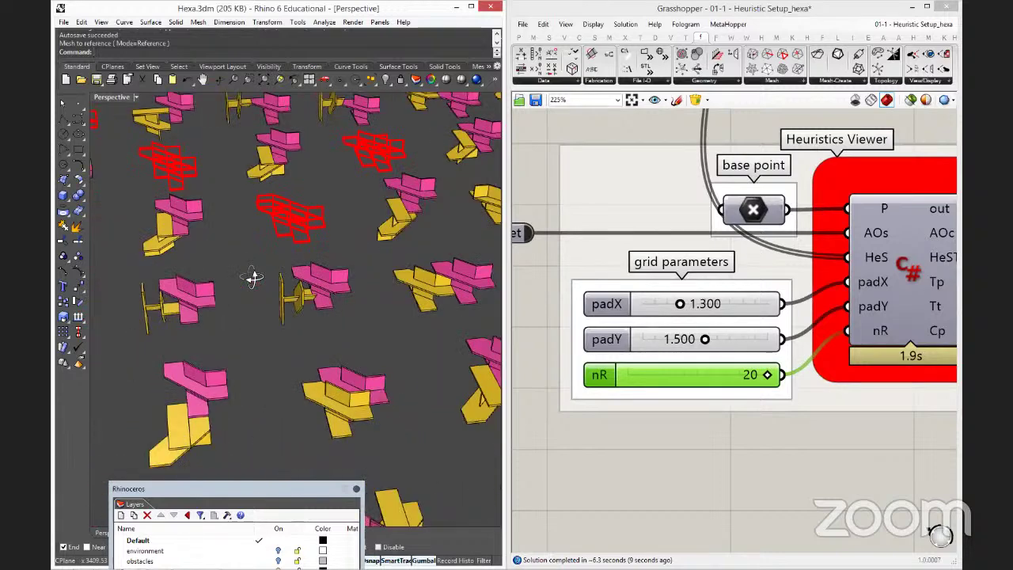
pyautogui.scroll(-5, 324, 266)
pyautogui.scroll(-1, 328, 272)
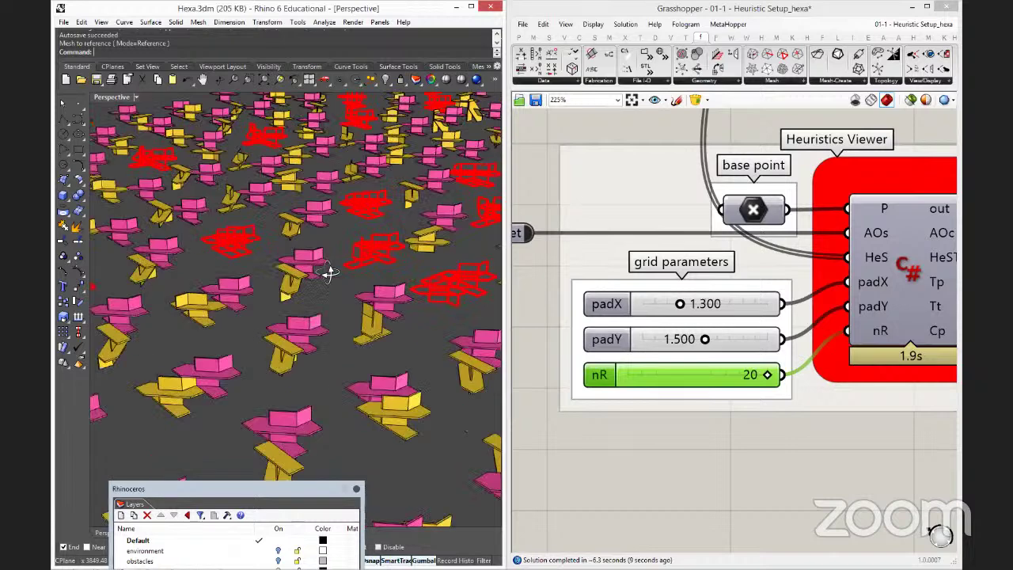
pyautogui.scroll(3, 261, 283)
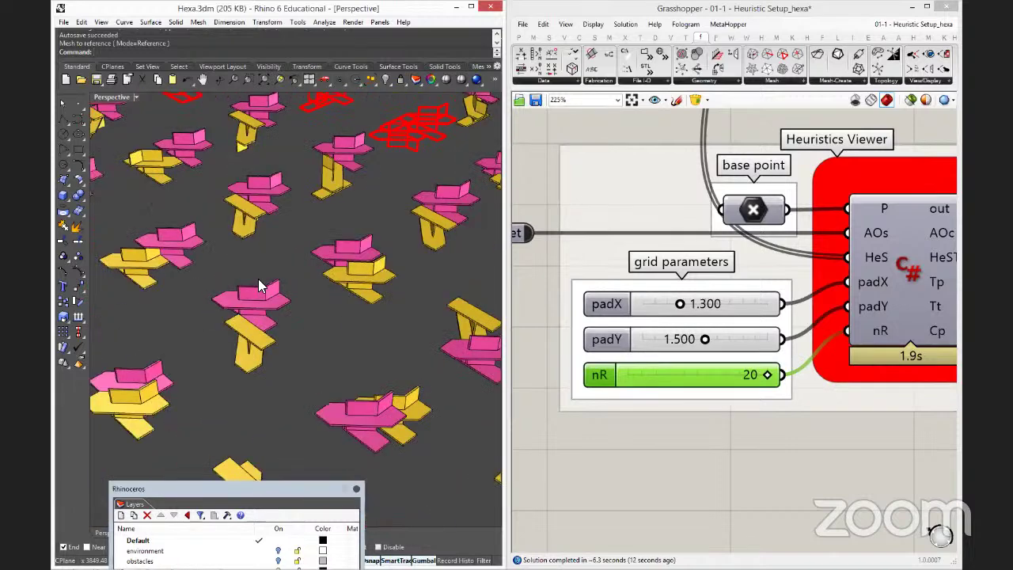
pyautogui.scroll(2, 261, 287)
pyautogui.scroll(-2, 259, 285)
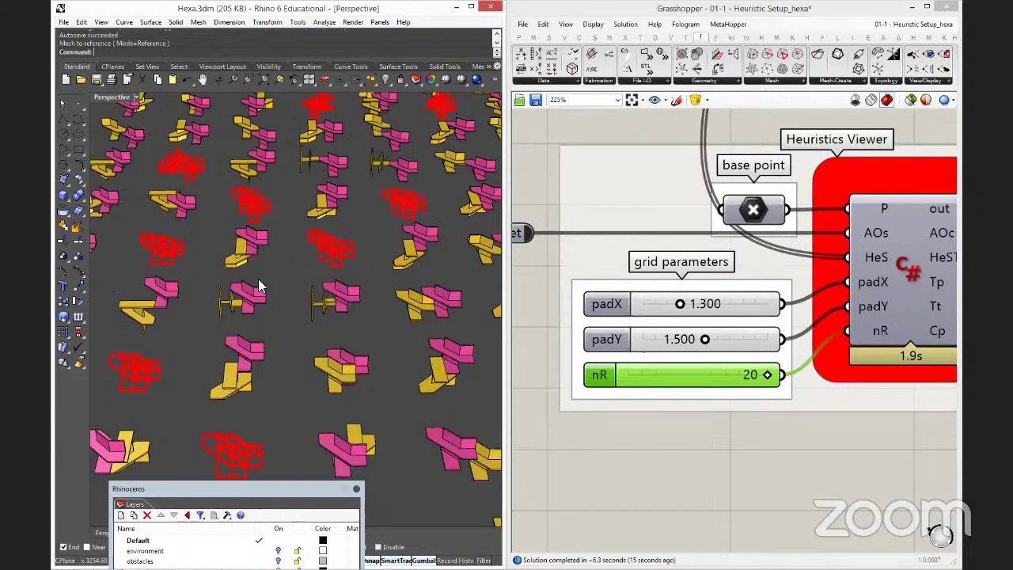
pyautogui.scroll(-6, 258, 278)
pyautogui.moveTo(242, 277); pyautogui.dragTo(253, 316, button='right')
pyautogui.scroll(2, 247, 283)
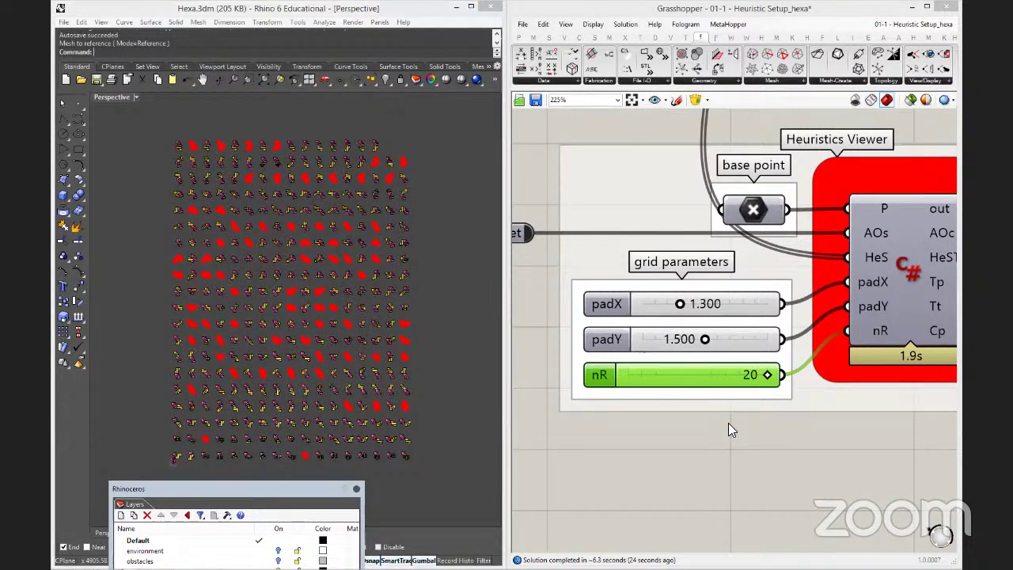
# Inspect the components after the Heuristics Viewer that filter and display the valid and invalid combinations.
pyautogui.scroll(-3, 729, 422)
pyautogui.scroll(-3, 732, 425)
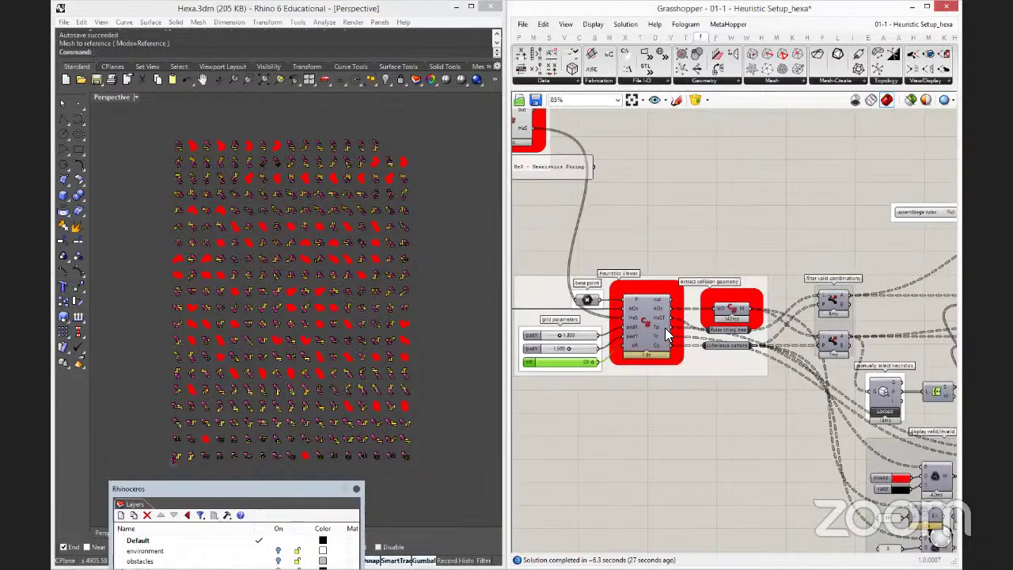
pyautogui.moveTo(665, 328); pyautogui.dragTo(580, 259, button='right')
pyautogui.moveTo(834, 329); pyautogui.dragTo(679, 309, button='right')
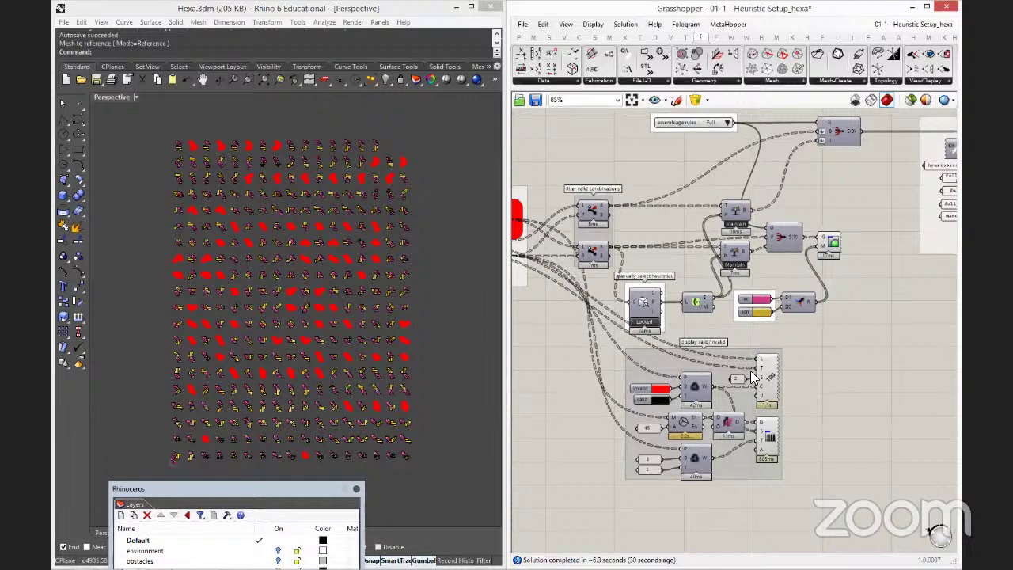
# Delete the three unused file name panels full_noSelfH.txt, full_noSelfC_symm.txt and manual pick_01.txt from the heuristics export group.
pyautogui.scroll(-2, 671, 365)
pyautogui.moveTo(671, 361); pyautogui.dragTo(649, 374, button='right')
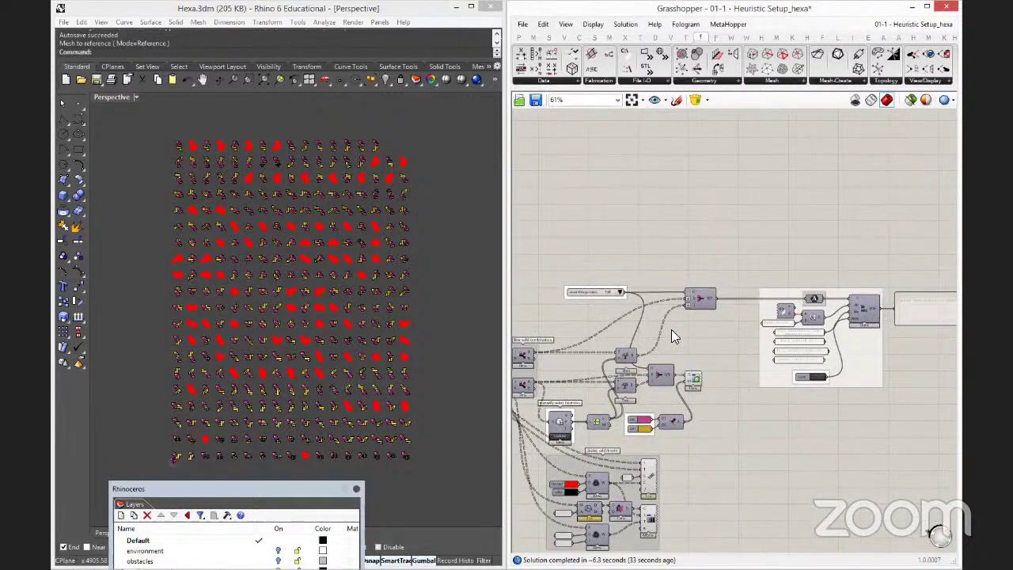
pyautogui.scroll(3, 671, 332)
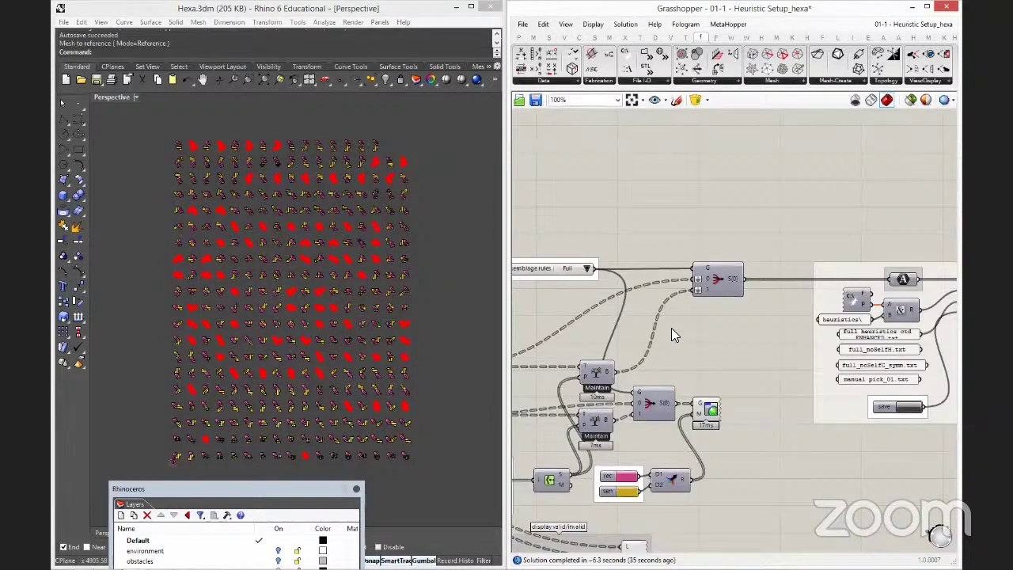
pyautogui.scroll(-1, 721, 379)
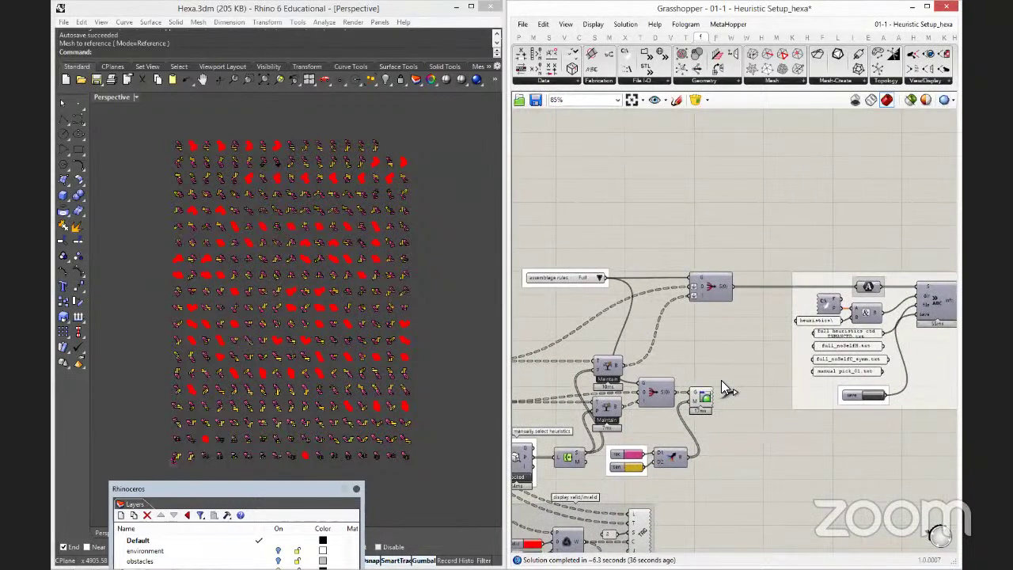
pyautogui.scroll(4, 721, 380)
pyautogui.scroll(2, 763, 350)
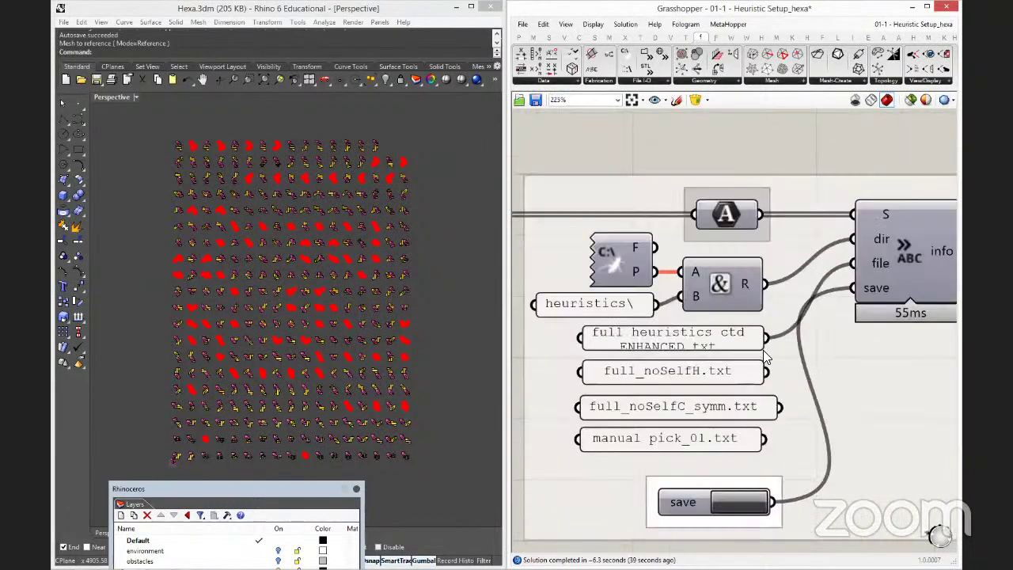
pyautogui.click(684, 379)
pyautogui.keyDown('shift'); pyautogui.click(686, 406); pyautogui.keyUp('shift')
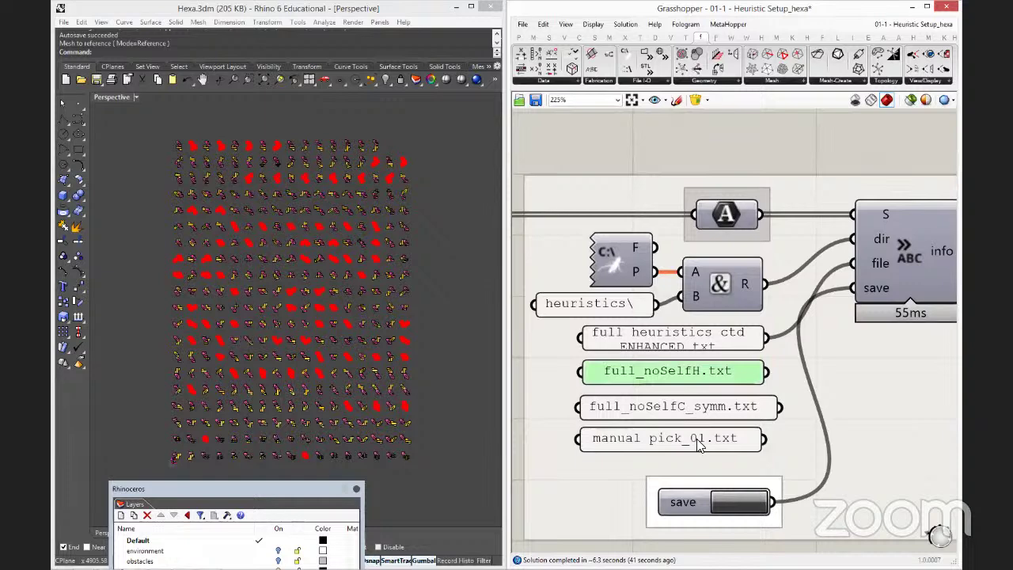
pyautogui.keyDown('shift'); pyautogui.click(699, 445); pyautogui.keyUp('shift')
pyautogui.press('Delete')
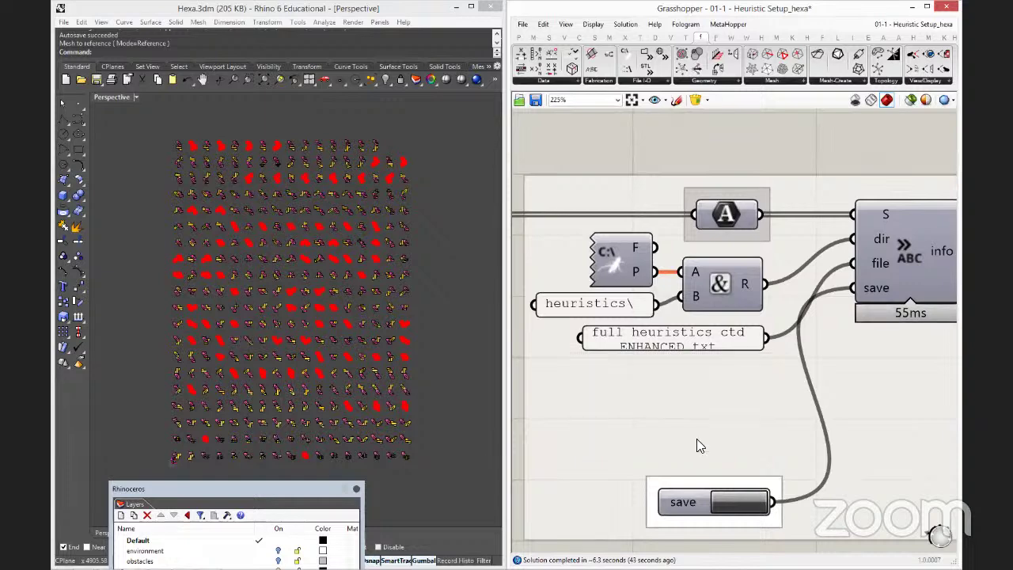
# Change the text of the panel feeding the file input to "full heuristics hexa.txt".
pyautogui.doubleClick(589, 346)
pyautogui.doubleClick(623, 353)
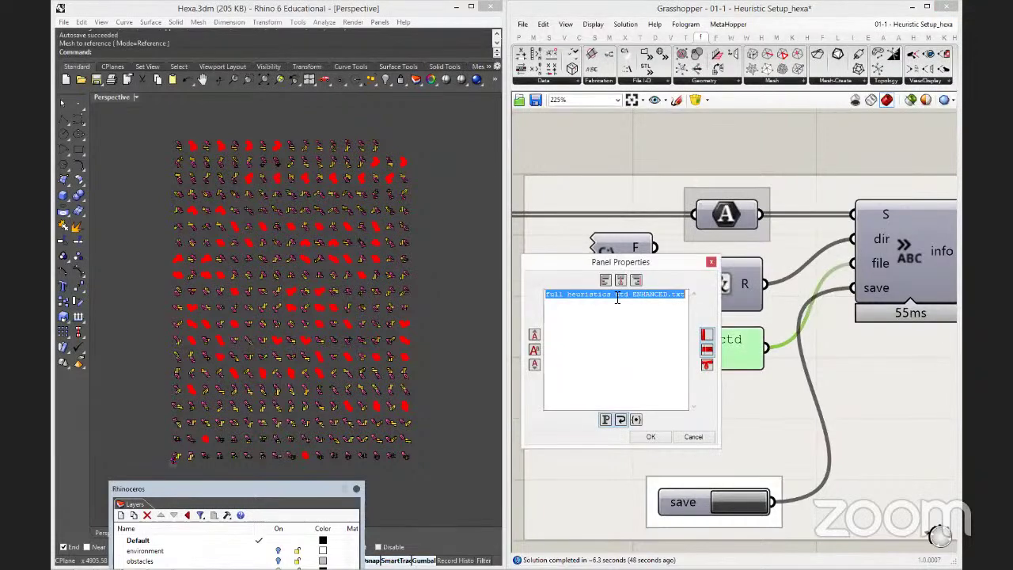
pyautogui.moveTo(614, 293); pyautogui.dragTo(669, 293)
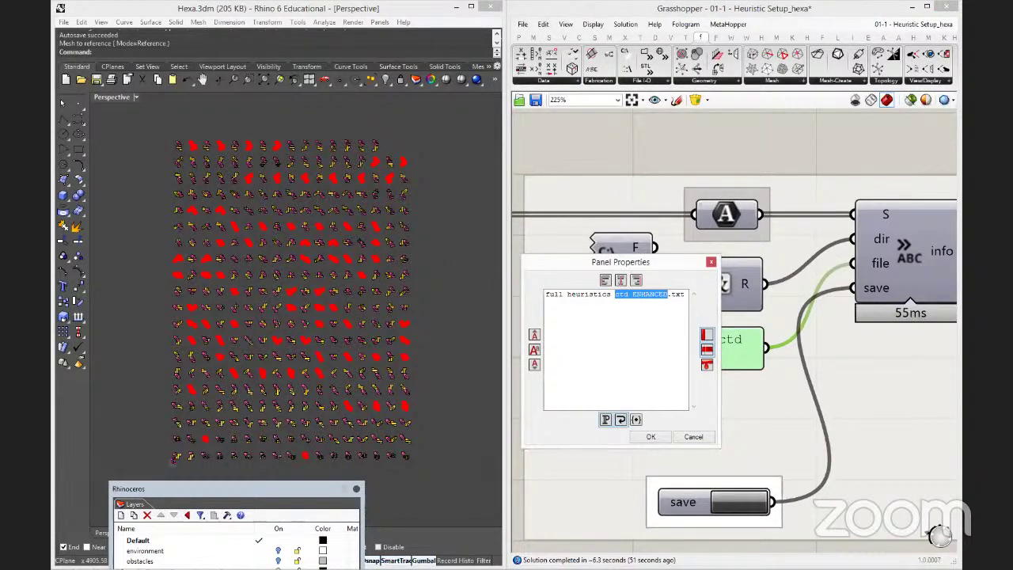
pyautogui.write('hexa')
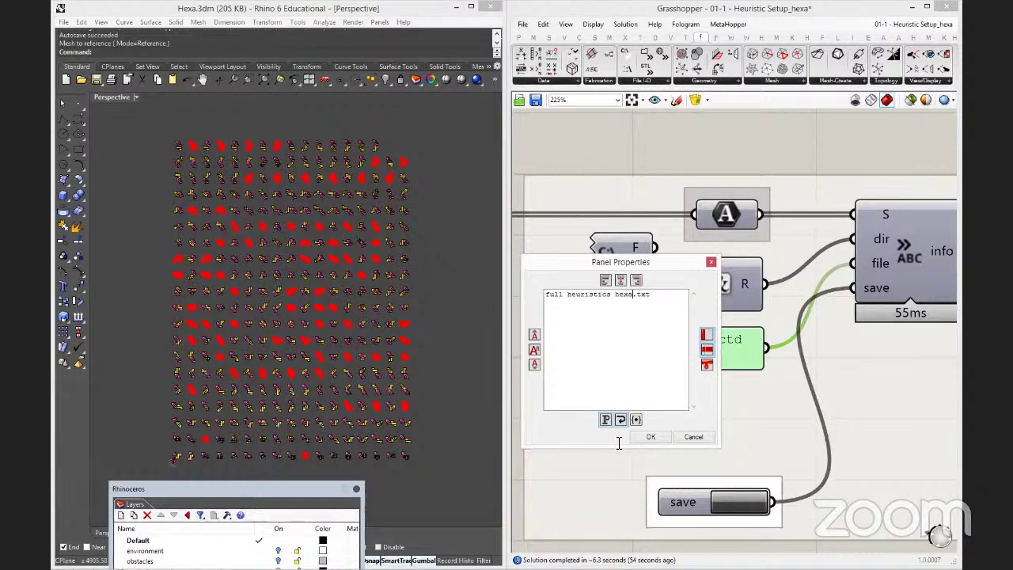
pyautogui.hotkey('shift', 'Right')
pyautogui.press('Right')
pyautogui.press('Return')
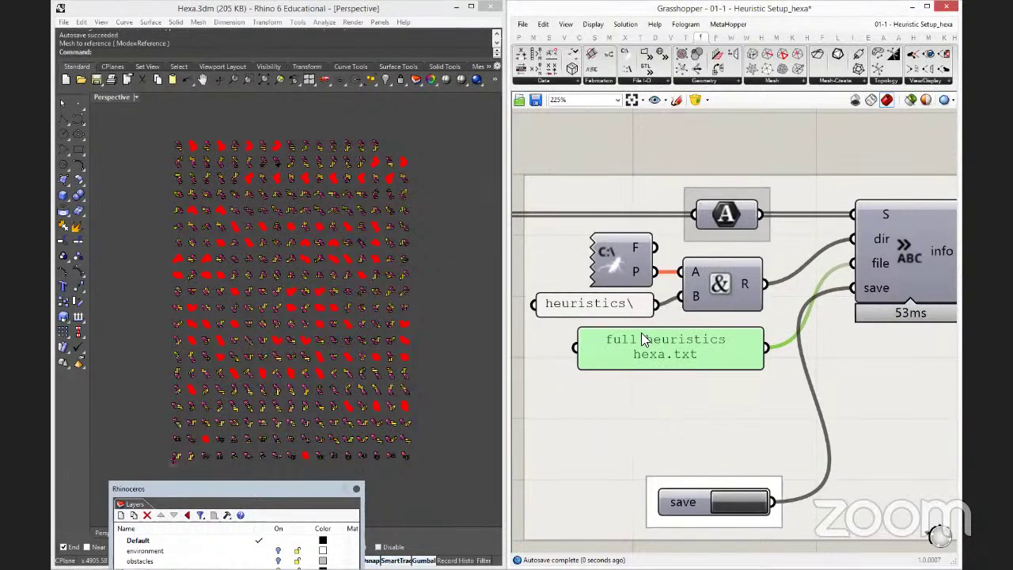
# Try to export the heuristics to the text file with the save toggle button component.
pyautogui.scroll(-2, 641, 332)
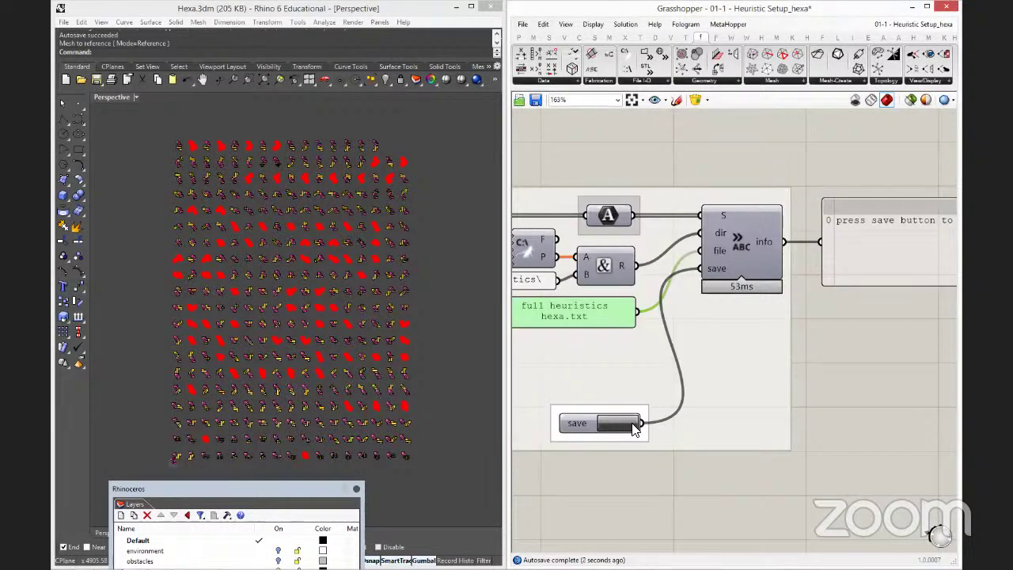
pyautogui.click(633, 426)
pyautogui.scroll(-1, 769, 395)
pyautogui.scroll(1, 769, 395)
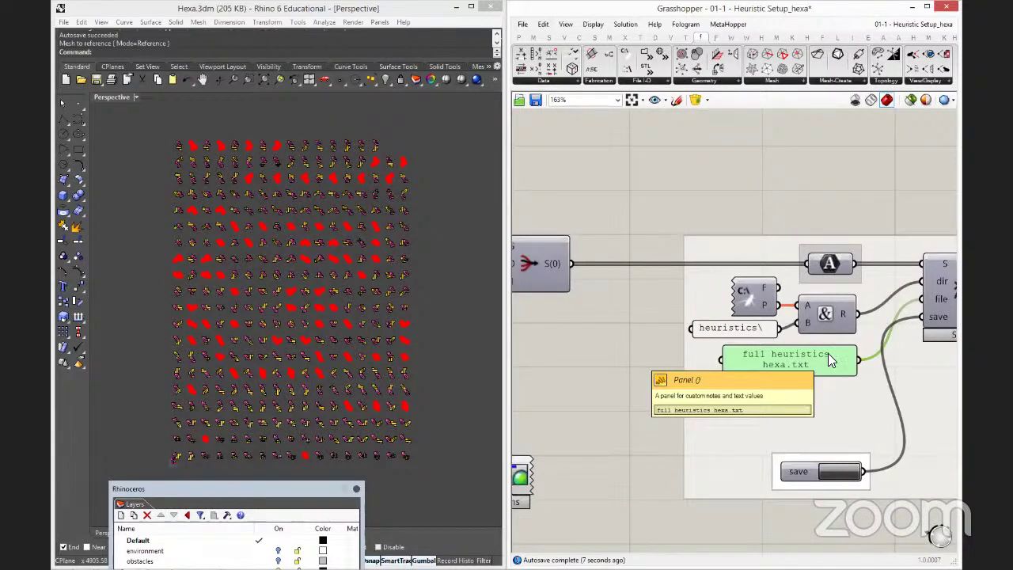
pyautogui.moveTo(828, 352); pyautogui.dragTo(888, 335, button='right')
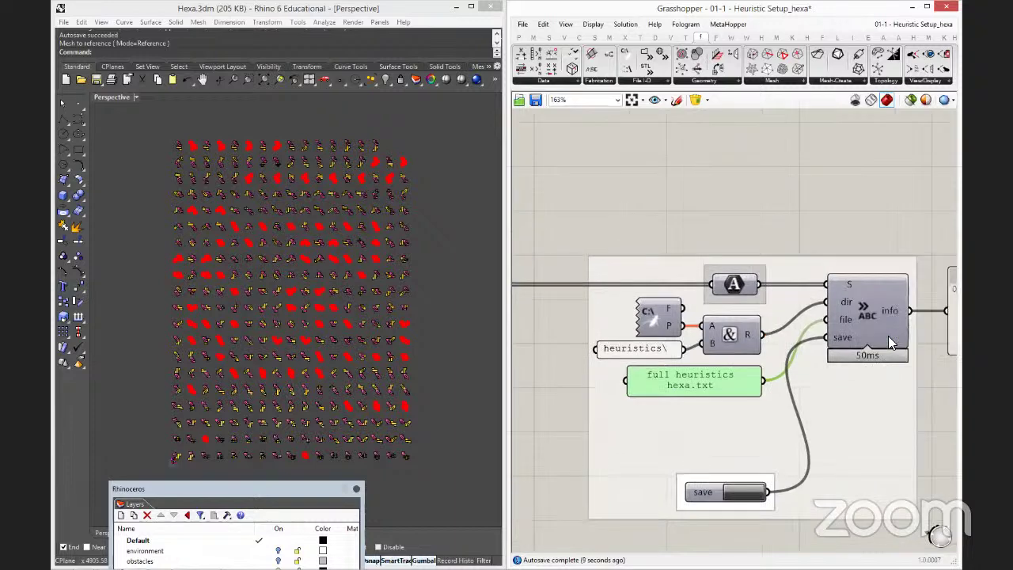
pyautogui.click(657, 478)
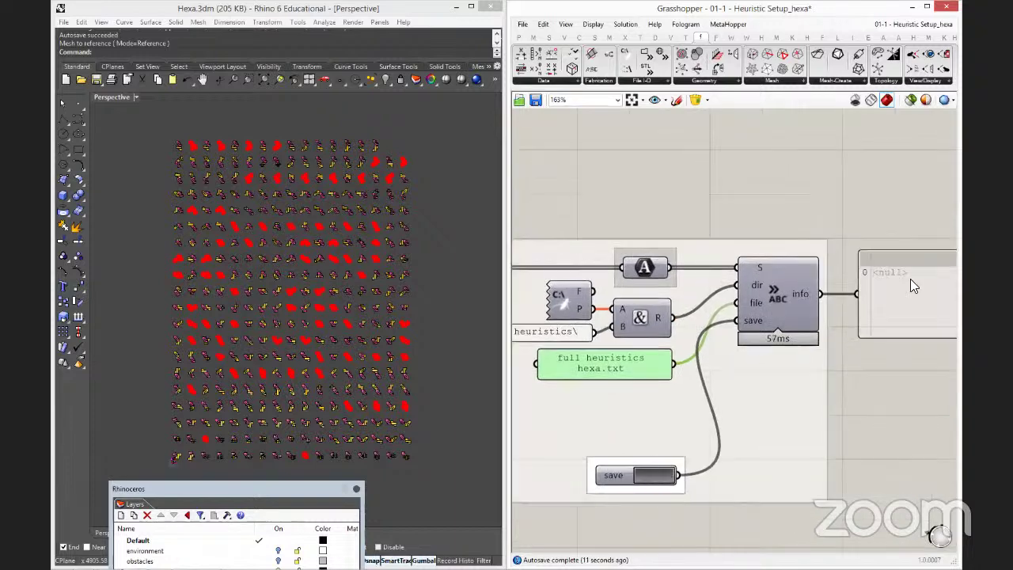
pyautogui.scroll(1, 769, 304)
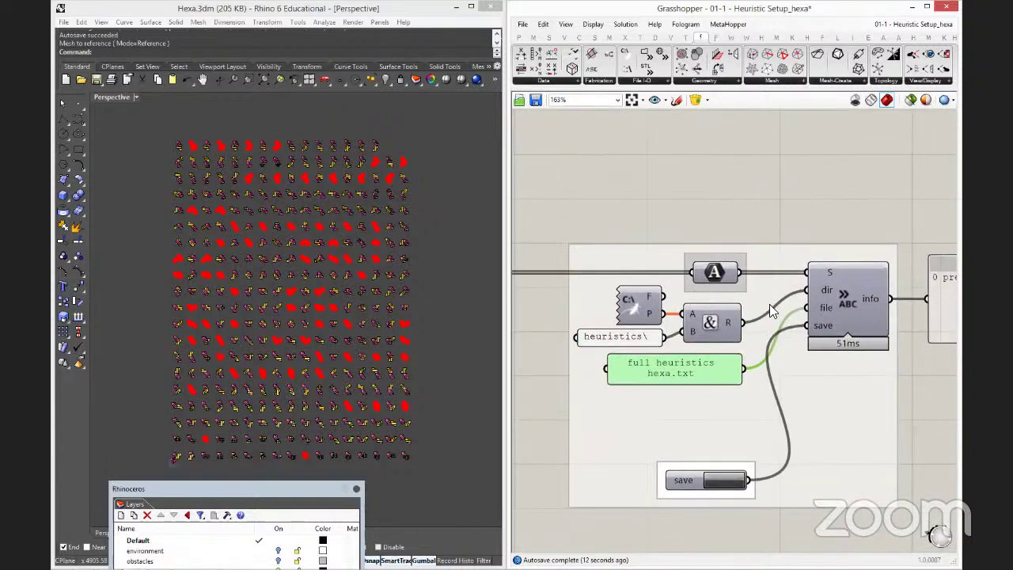
# Refresh the GH File Path Info component that supplies the directory for the heuristics export.
pyautogui.scroll(1, 769, 304)
pyautogui.scroll(1, 633, 307)
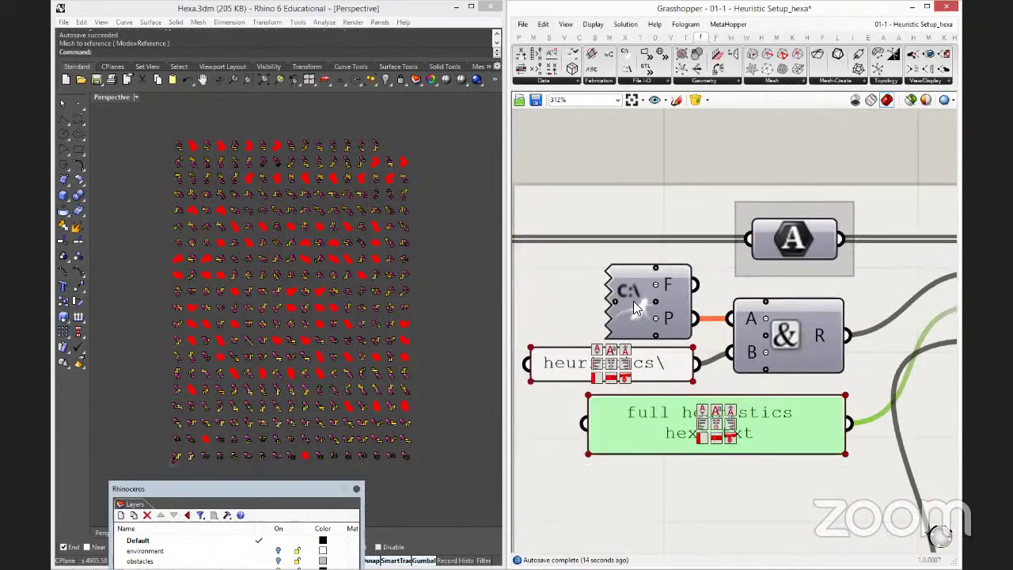
pyautogui.click(633, 301)
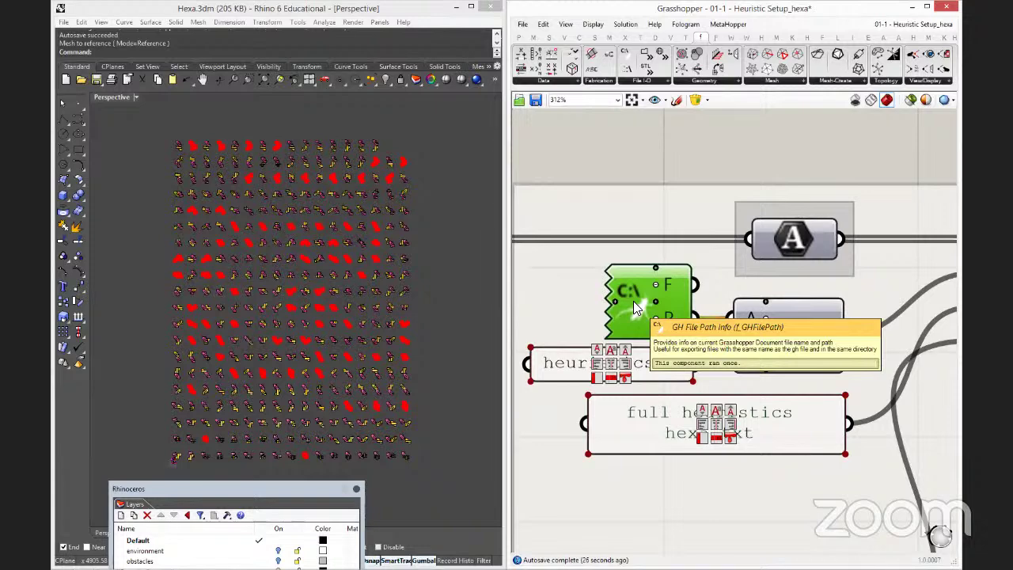
pyautogui.scroll(-3, 633, 300)
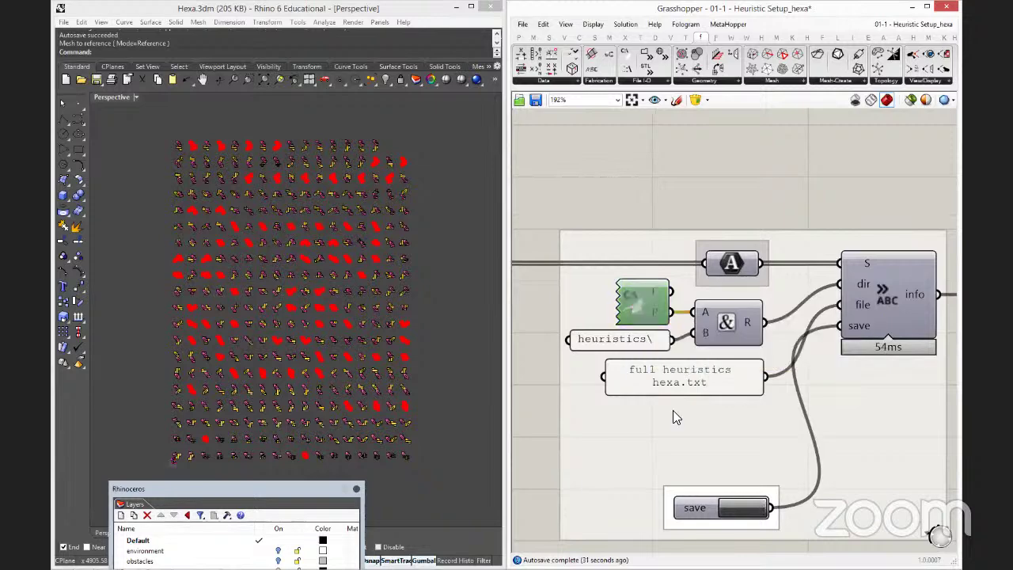
pyautogui.click(674, 312)
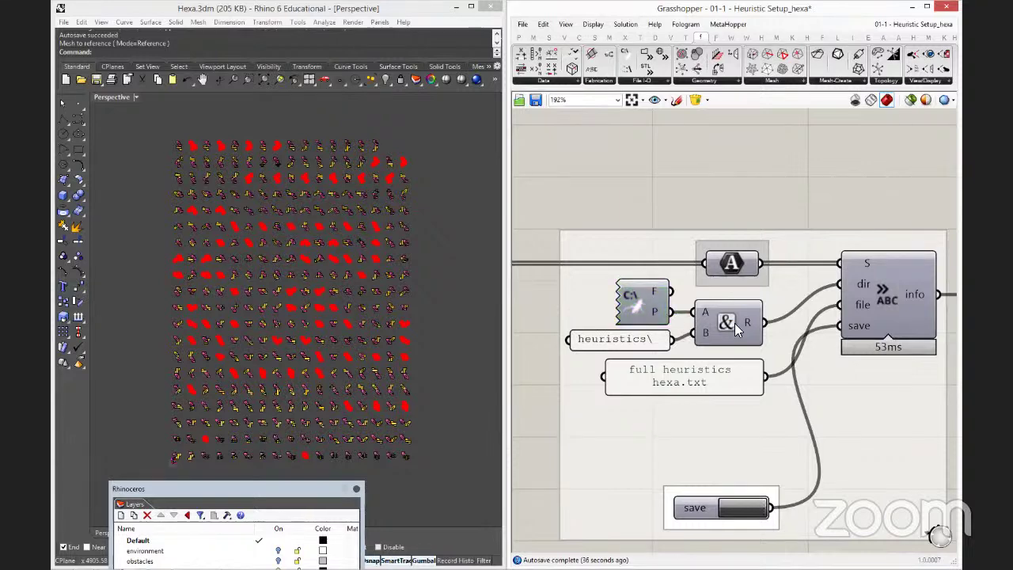
# Export the heuristics to full heuristics hexa.txt in the heuristics subfolder and inspect the current file path output.
pyautogui.moveTo(831, 432); pyautogui.dragTo(643, 351, button='right')
pyautogui.click(563, 440)
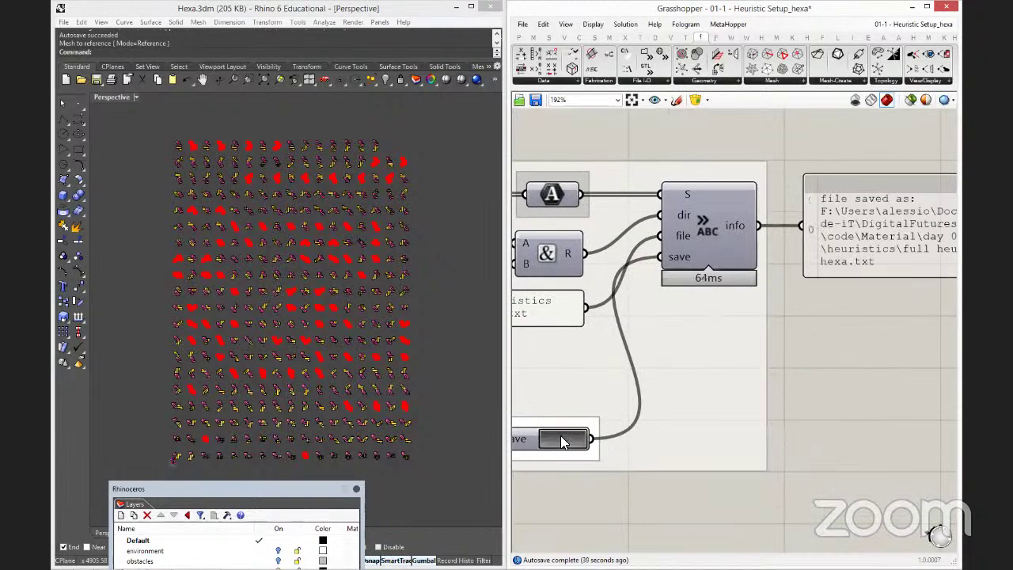
pyautogui.moveTo(562, 440); pyautogui.dragTo(594, 519)
pyautogui.moveTo(616, 266); pyautogui.dragTo(776, 271, button='right')
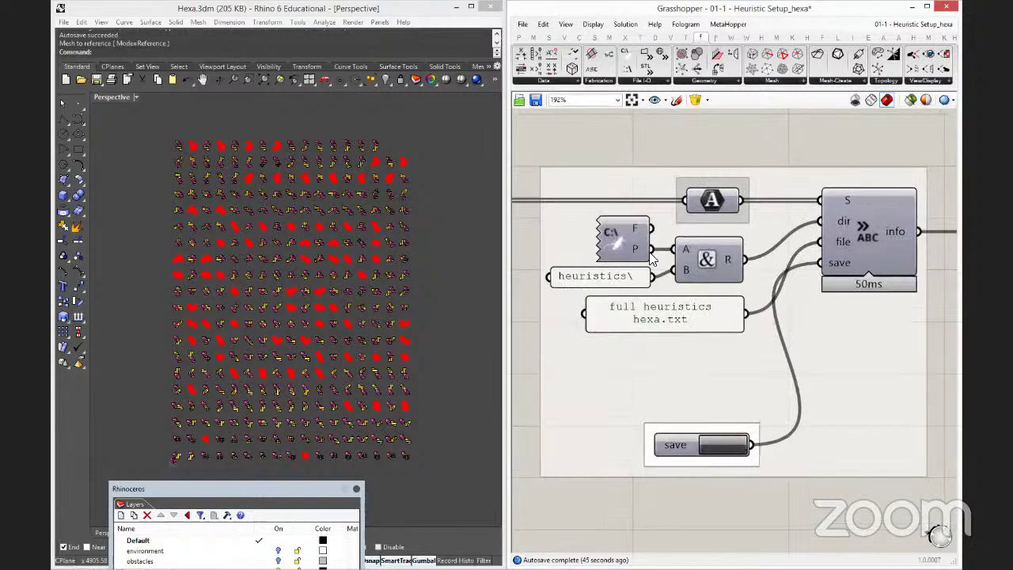
pyautogui.moveTo(1006, 279); pyautogui.dragTo(871, 281, button='right')
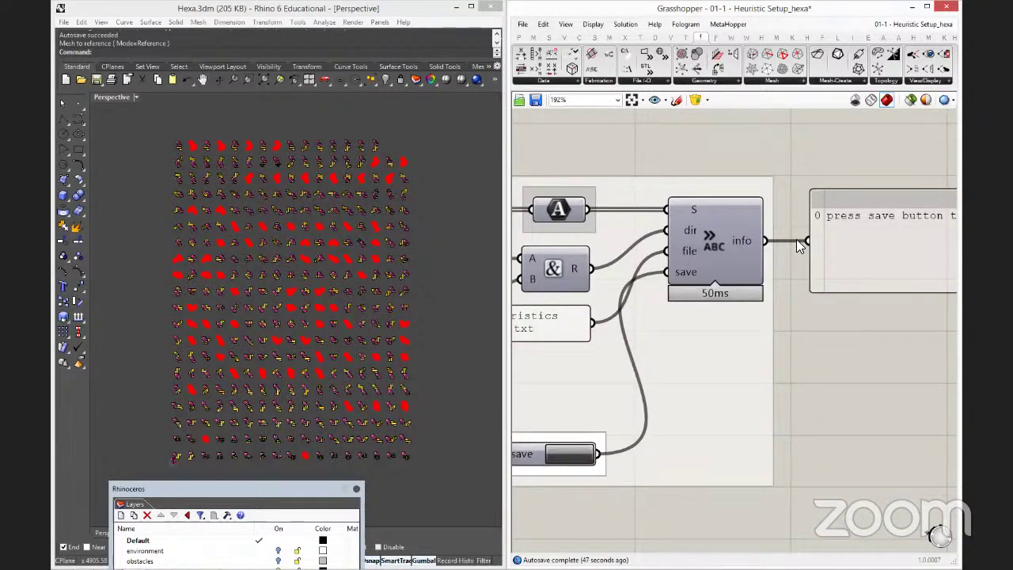
pyautogui.moveTo(569, 267); pyautogui.dragTo(716, 299, button='right')
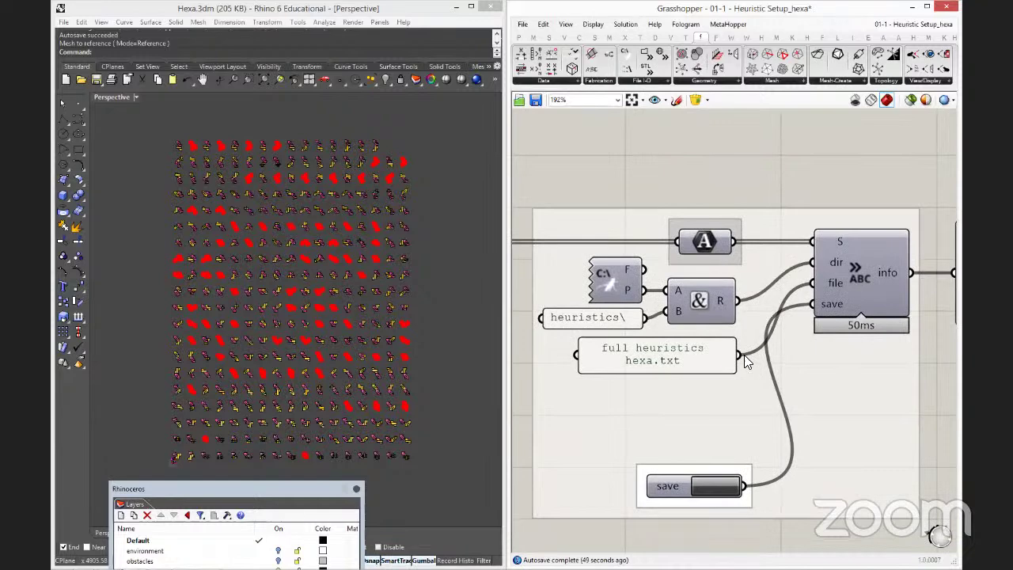
pyautogui.moveTo(623, 303)
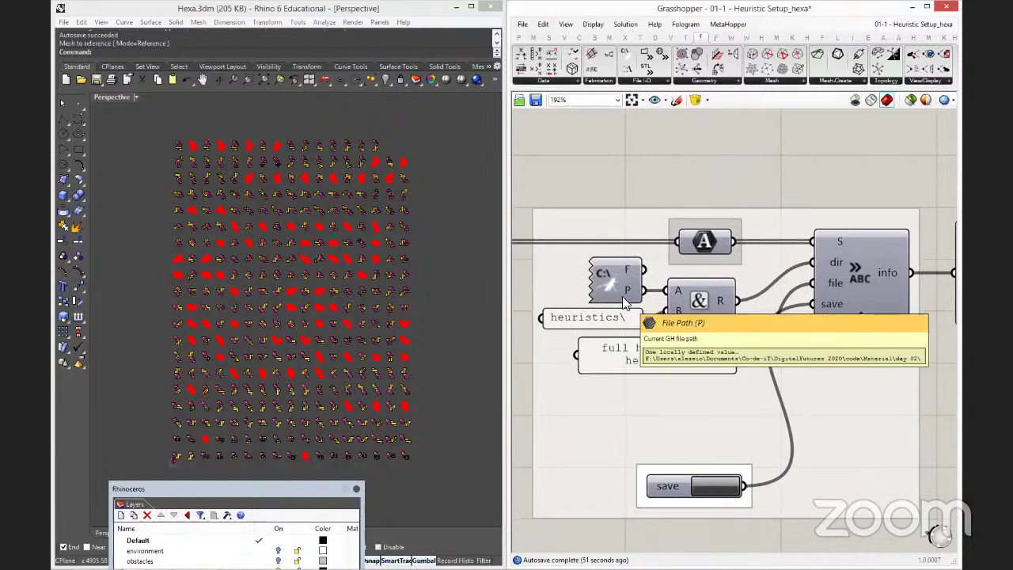
# Save the heuristic setup definition.
pyautogui.scroll(-2, 623, 303)
pyautogui.scroll(-3, 607, 169)
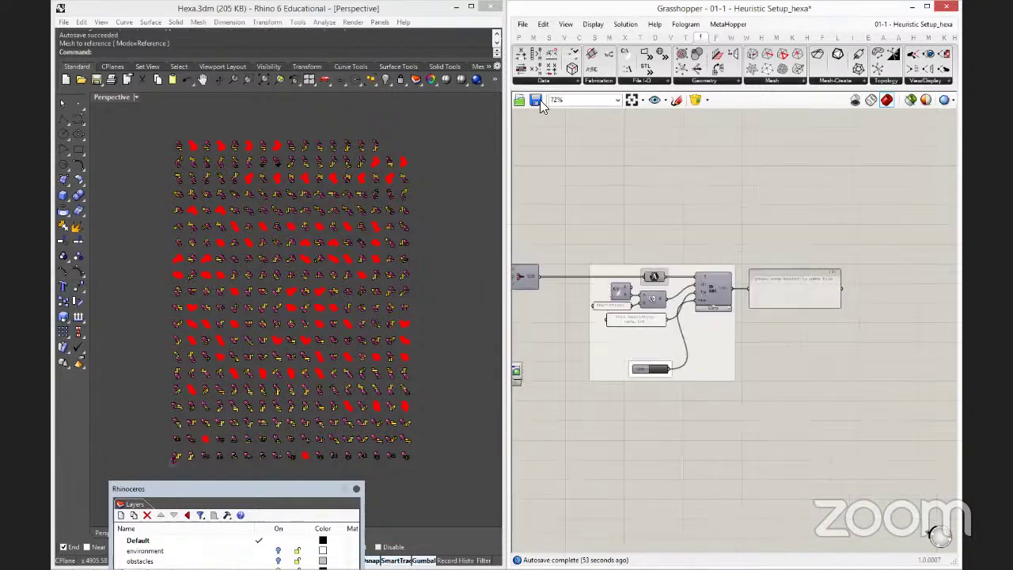
pyautogui.hotkey('ctrl', 's')
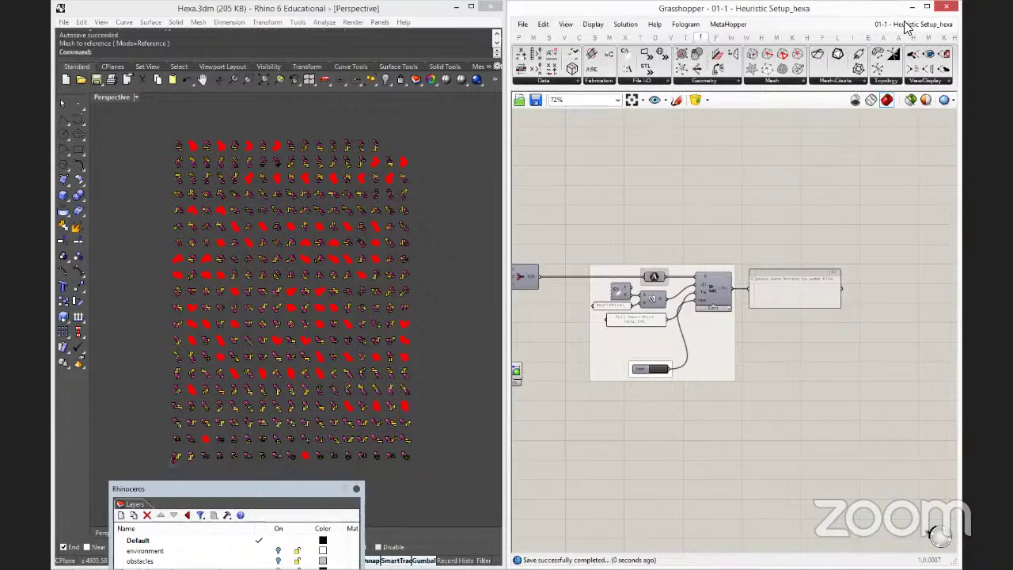
# Switch to the open document 02 - Simple Random Assemblage and show its component setup area.
pyautogui.moveTo(908, 28)
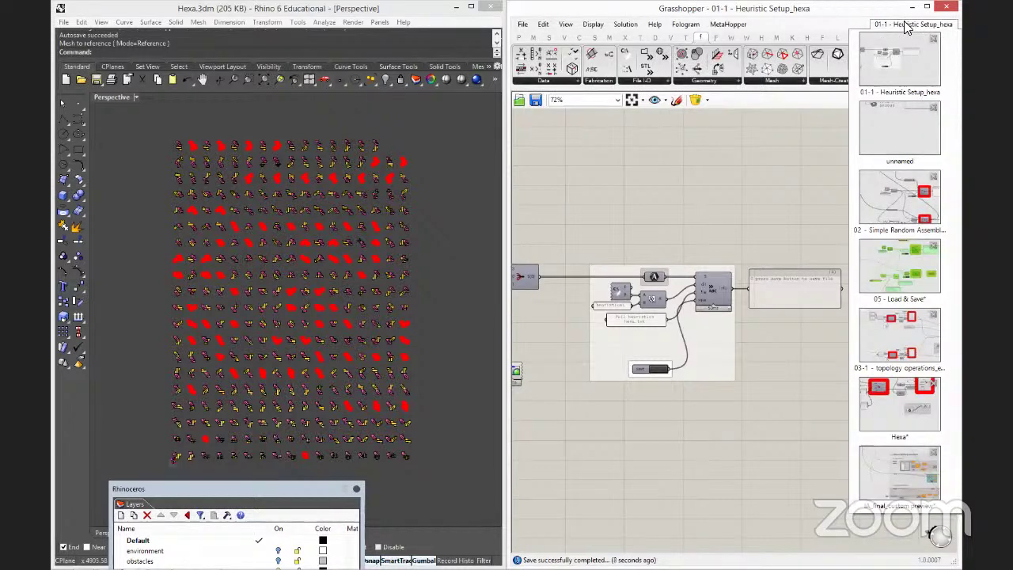
pyautogui.click(895, 195)
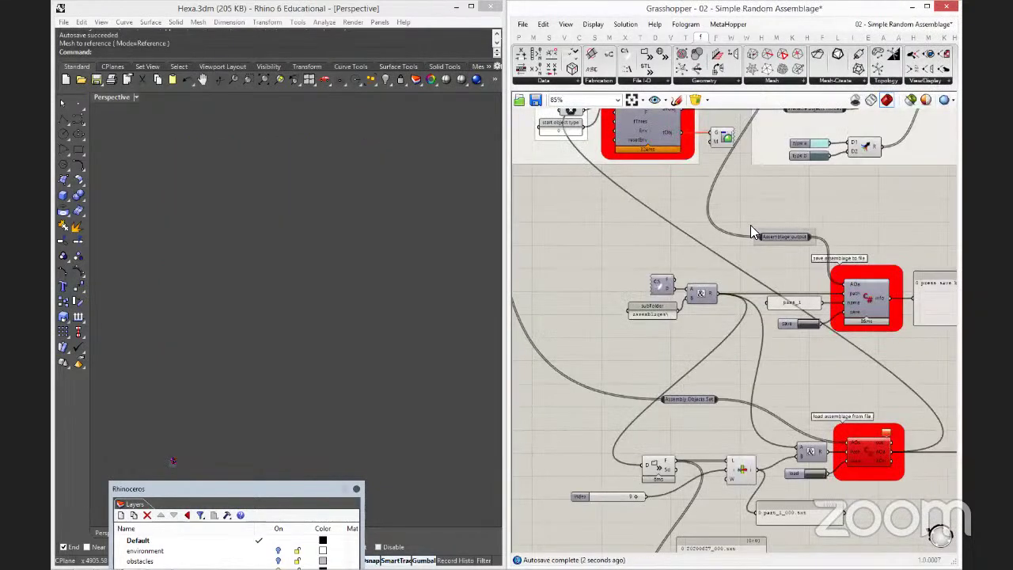
pyautogui.scroll(-2, 695, 277)
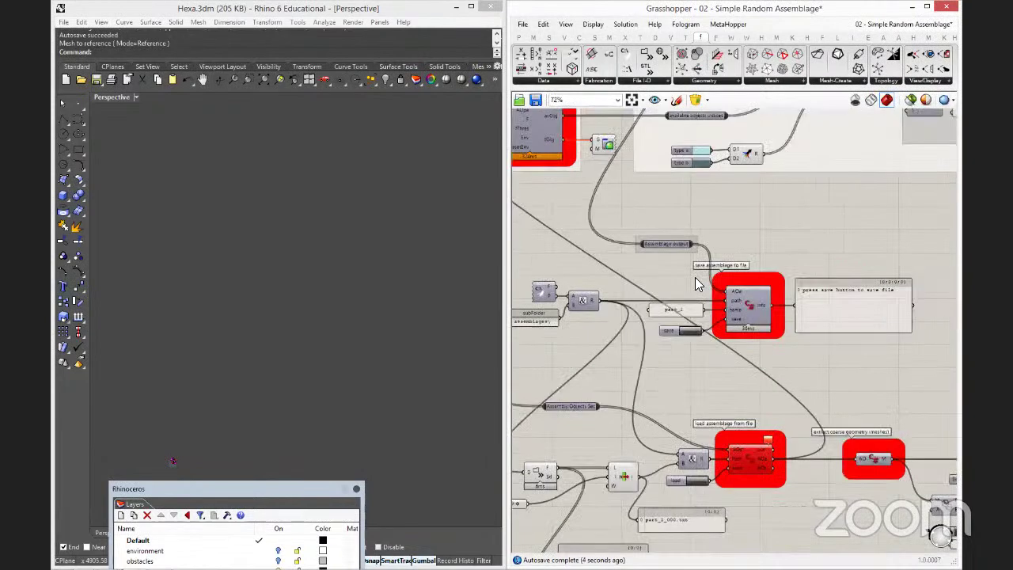
pyautogui.scroll(-3, 592, 274)
pyautogui.moveTo(592, 274); pyautogui.dragTo(790, 301, button='right')
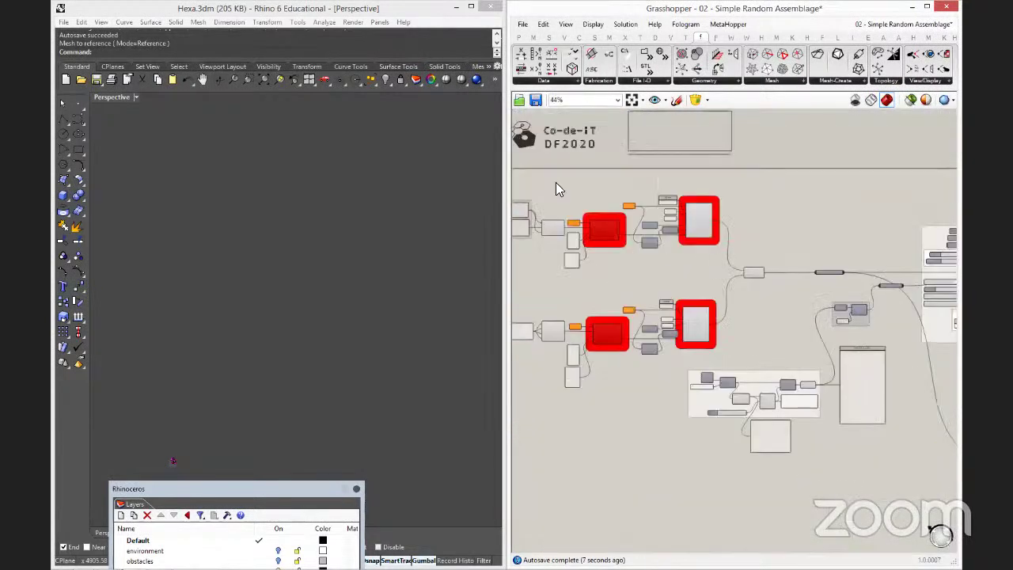
# Save a copy of the definition in the day 02 folder as 02 - Simple Random Assemblage Hexa.
pyautogui.click(519, 32)
pyautogui.click(557, 107)
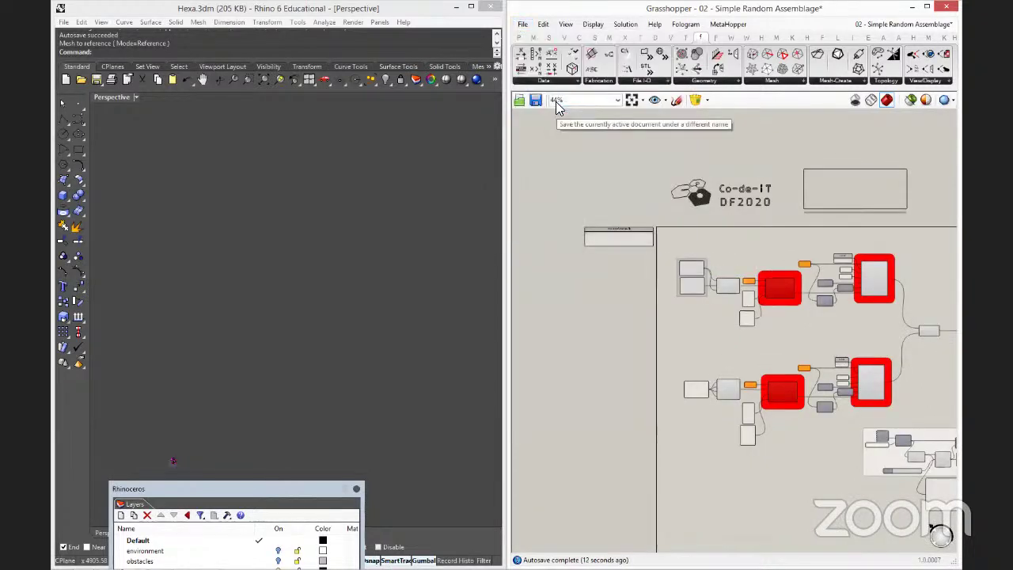
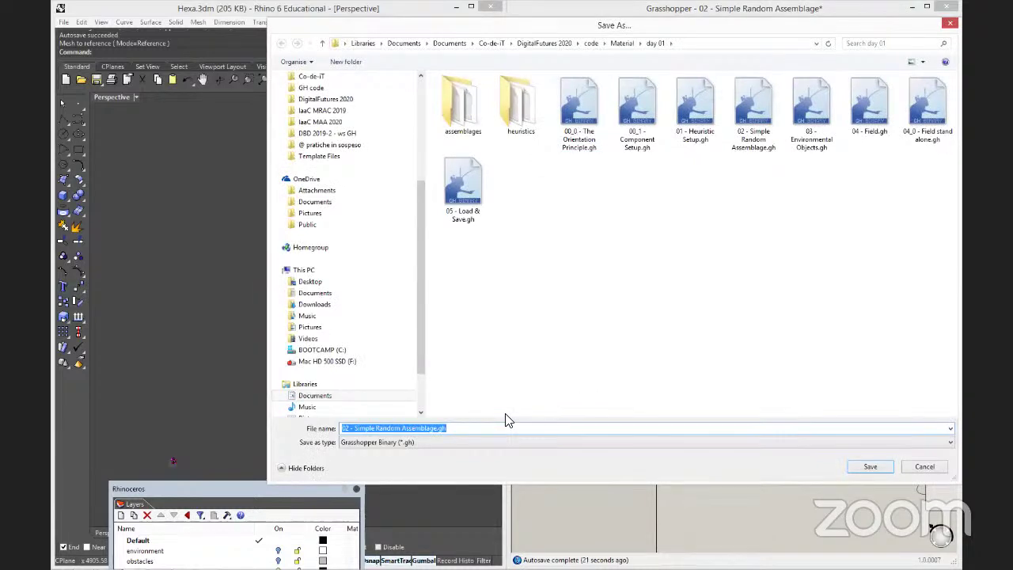
pyautogui.click(624, 44)
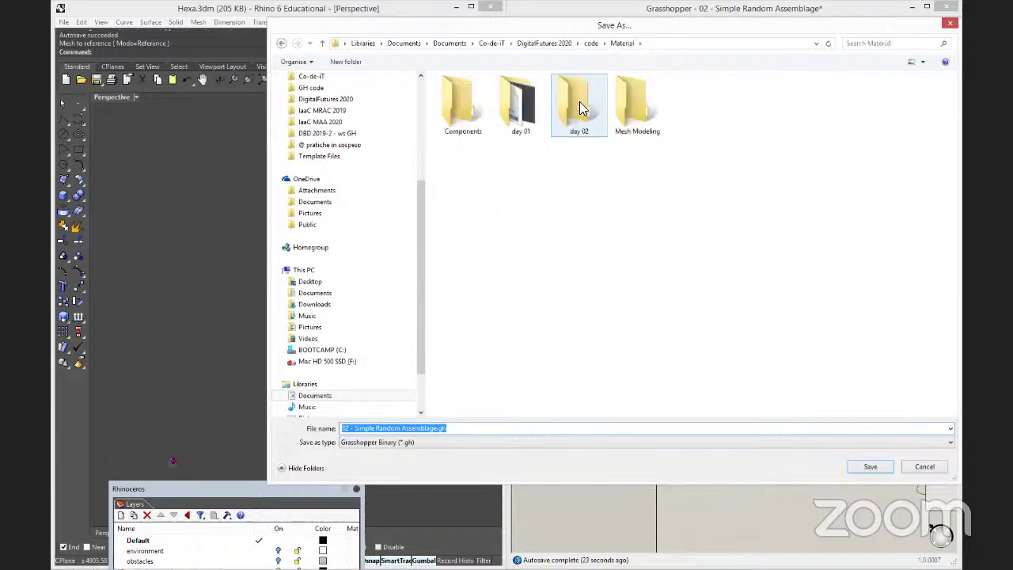
pyautogui.click(579, 109)
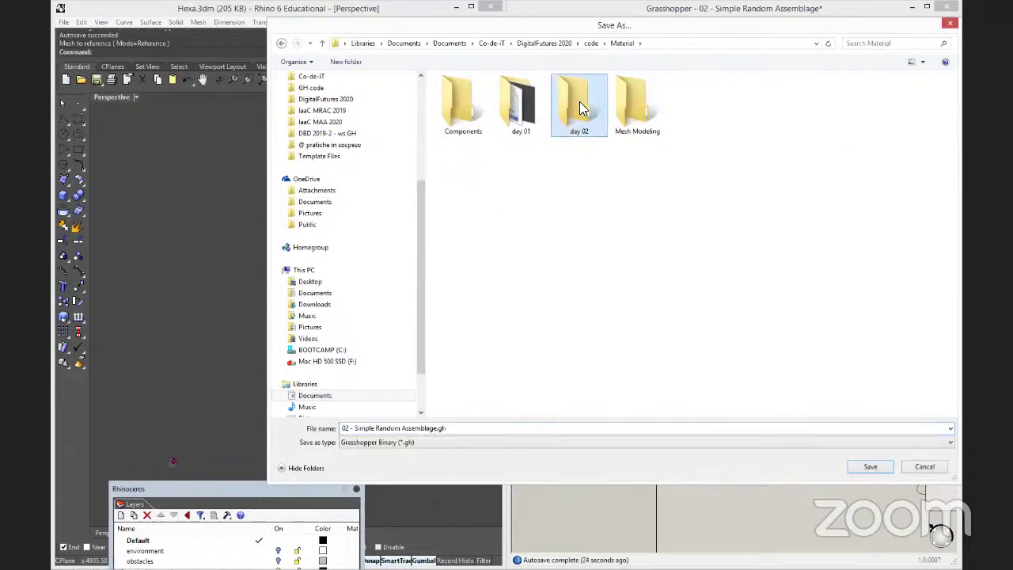
pyautogui.doubleClick(580, 108)
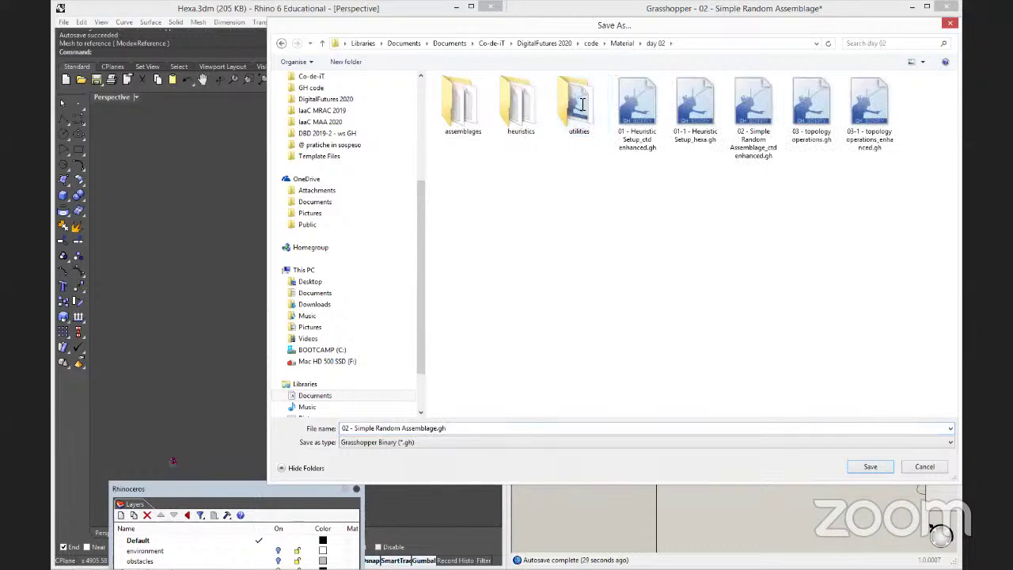
pyautogui.click(440, 428)
pyautogui.press('BackSpace')
pyautogui.press('BackSpace')
pyautogui.press('BackSpace')
pyautogui.write('Highexa')
pyautogui.press('Return')
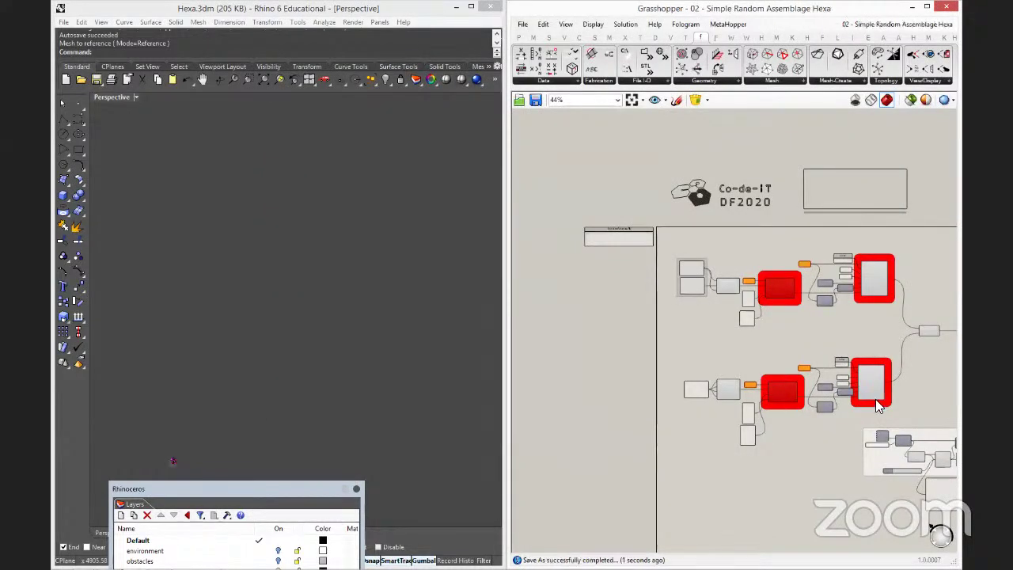
# Delete both existing component setup chains that feed the AOs merge component.
pyautogui.moveTo(865, 408); pyautogui.dragTo(812, 370, button='right')
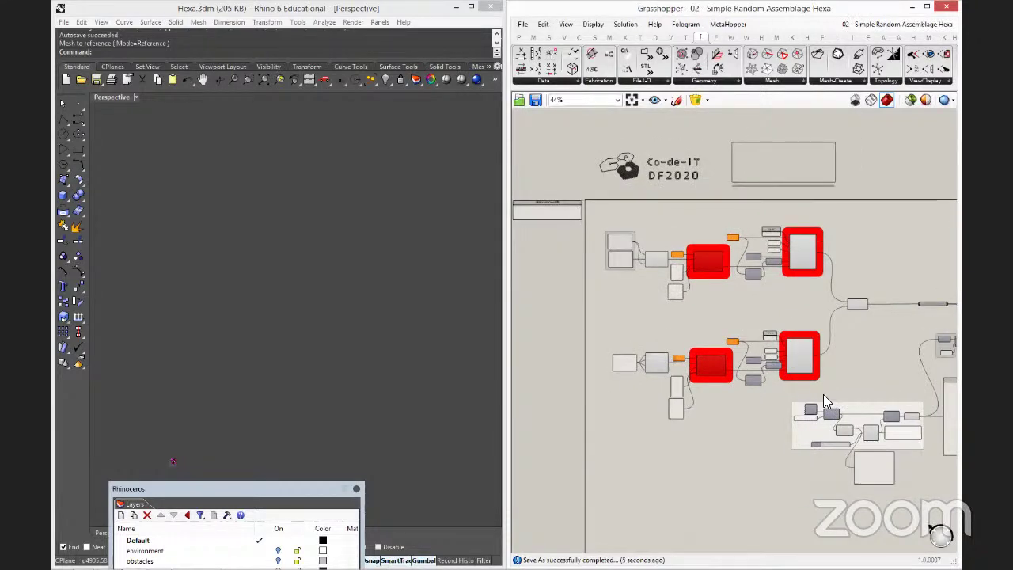
pyautogui.moveTo(824, 394); pyautogui.dragTo(590, 212)
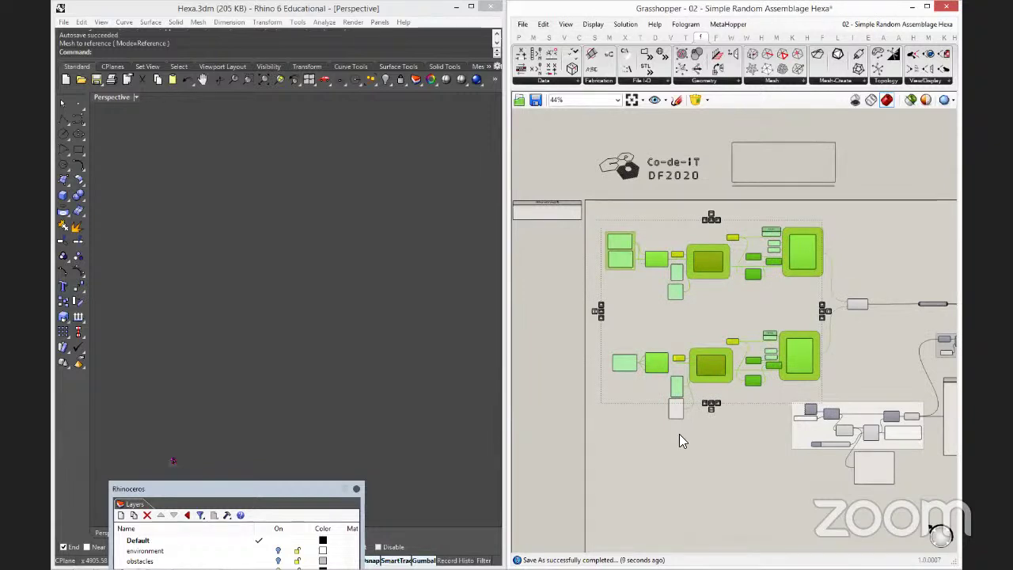
pyautogui.press('Delete')
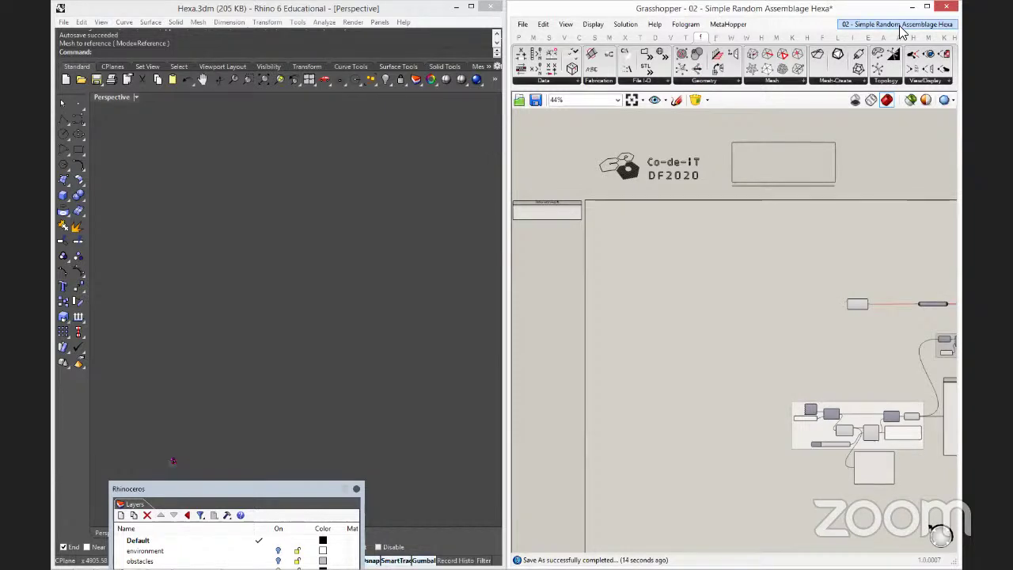
# Switch to 01-1 - Heuristic Setup_hexa and copy the upper hexa component setup together with its AOs merge component.
pyautogui.click(918, 146)
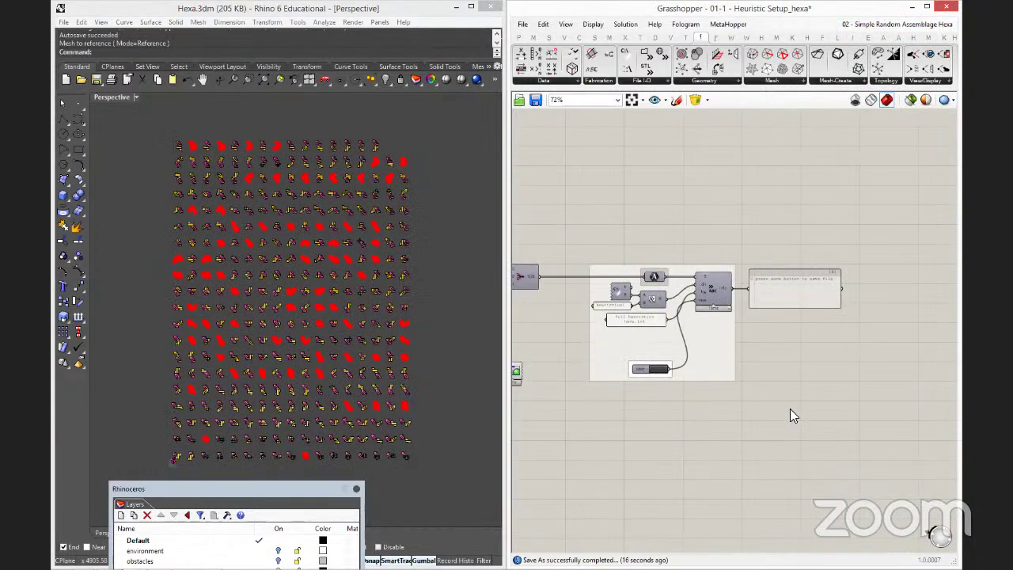
pyautogui.scroll(-5, 755, 416)
pyautogui.scroll(1, 755, 416)
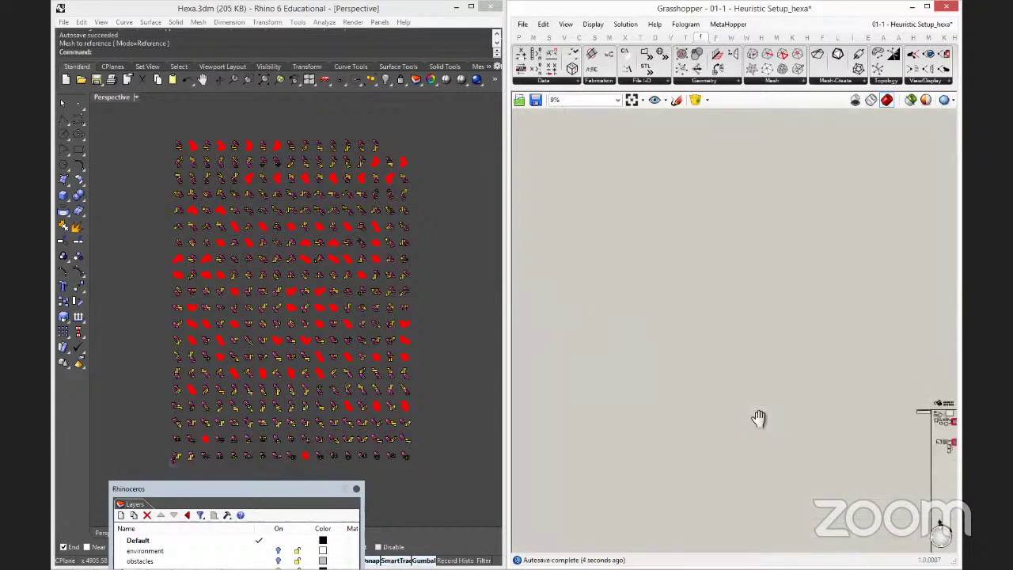
pyautogui.moveTo(760, 418); pyautogui.dragTo(577, 344, button='right')
pyautogui.scroll(6, 794, 332)
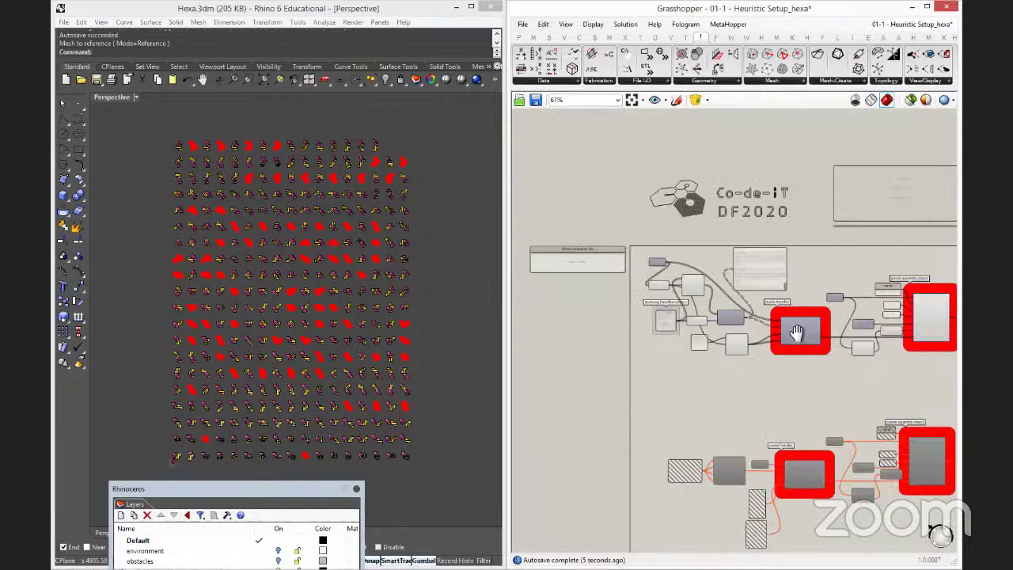
pyautogui.scroll(3, 796, 332)
pyautogui.scroll(-2, 733, 339)
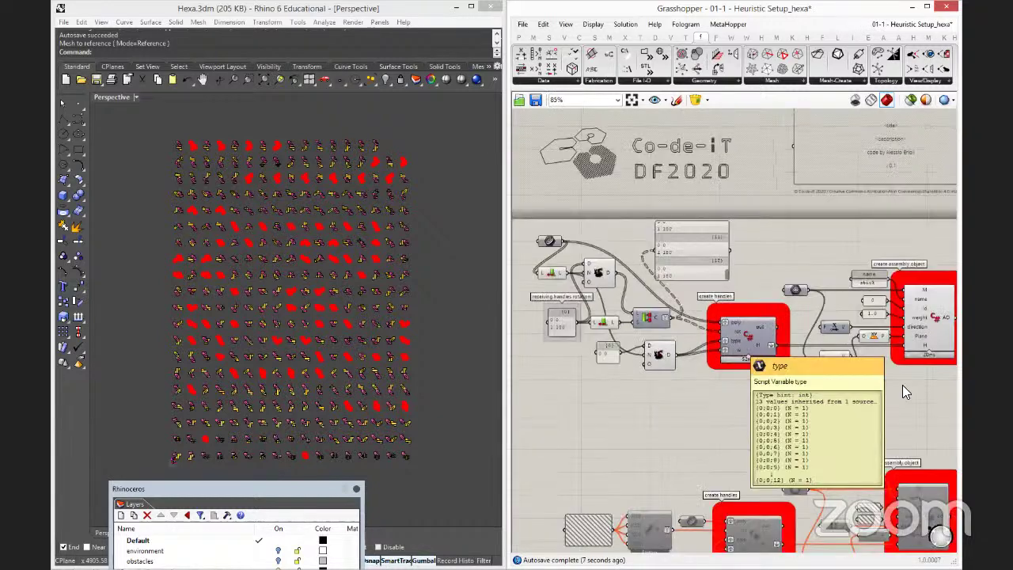
pyautogui.scroll(-1, 902, 384)
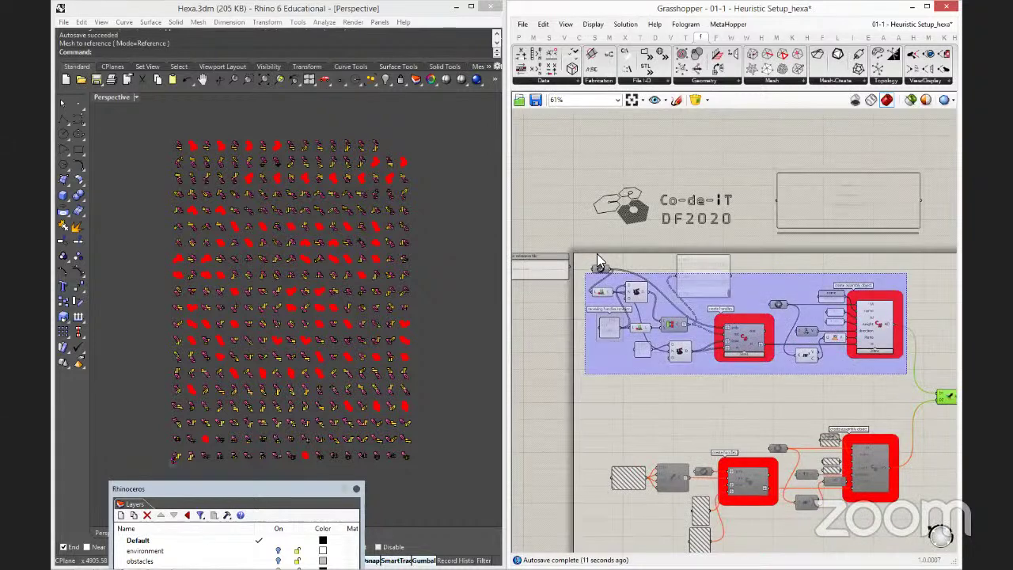
pyautogui.moveTo(599, 262); pyautogui.dragTo(616, 279)
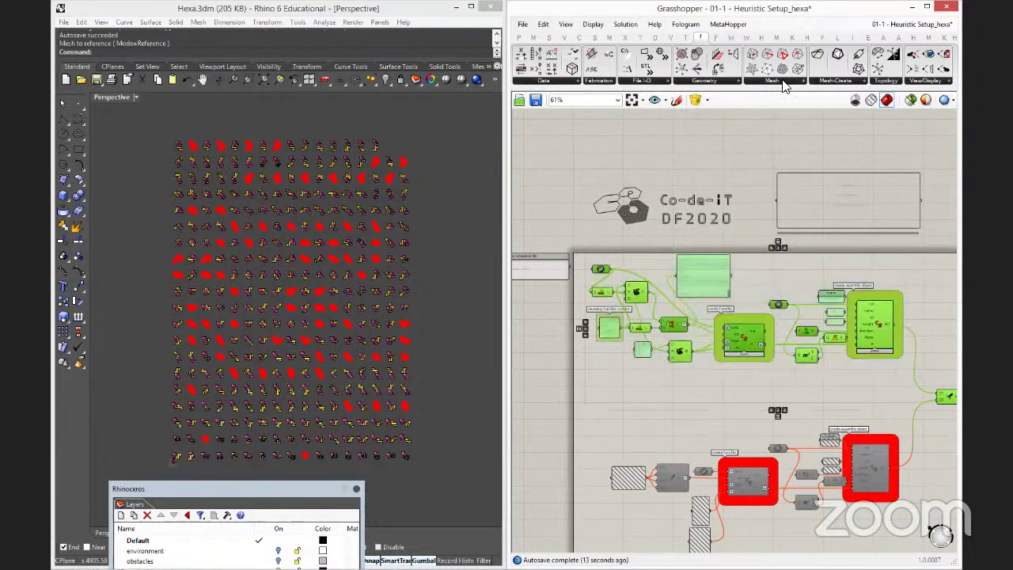
# Return to 02 - Simple Random Assemblage Hexa and paste the copied hexa setup in place.
pyautogui.click(910, 24)
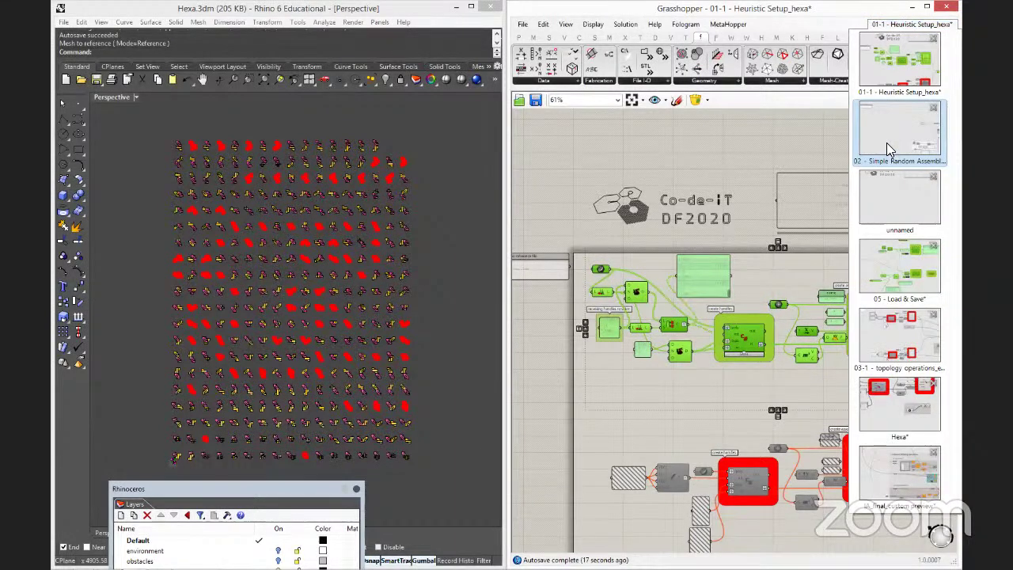
pyautogui.click(886, 142)
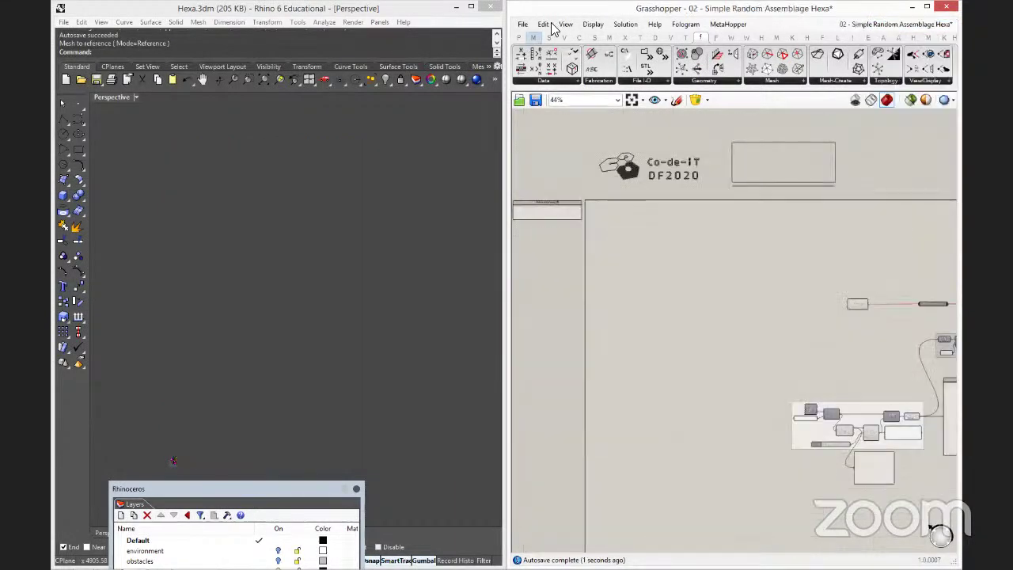
pyautogui.click(543, 24)
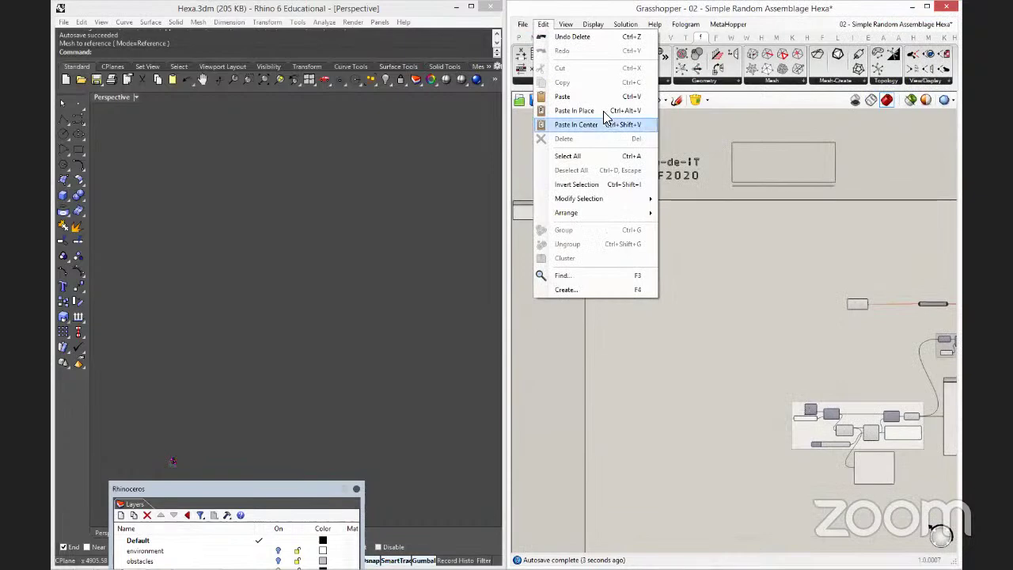
pyautogui.click(603, 111)
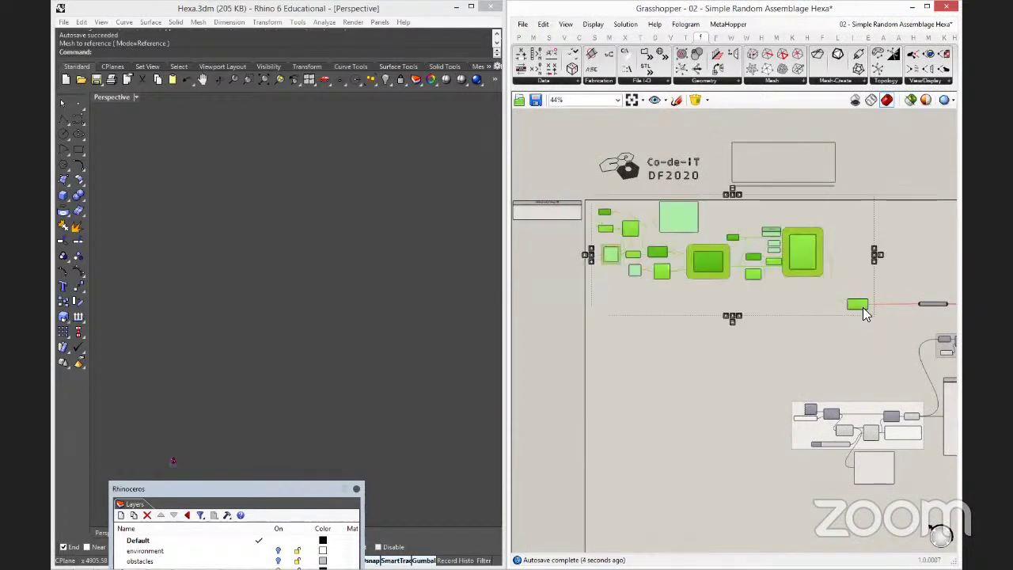
# Connect the pasted merge component's AOs output to the Assembly Objects Set parameter in place of the old merge.
pyautogui.scroll(3, 839, 355)
pyautogui.scroll(2, 562, 336)
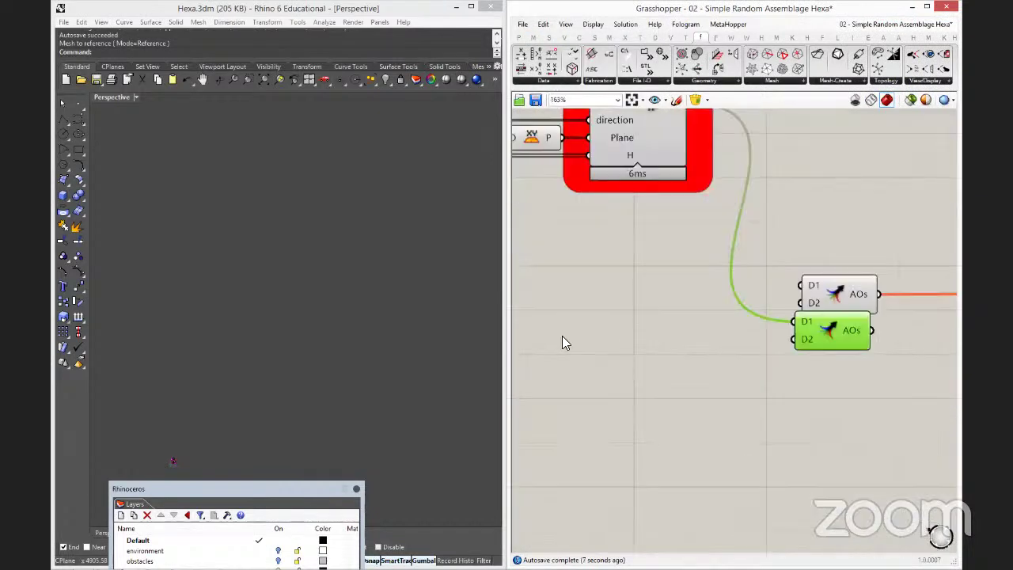
pyautogui.moveTo(858, 326); pyautogui.dragTo(681, 360, button='right')
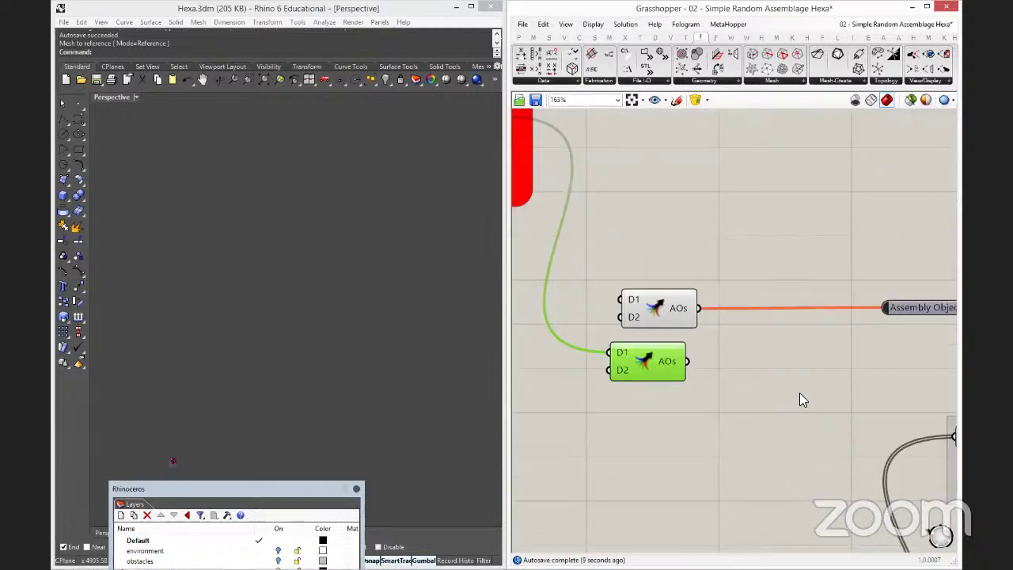
pyautogui.scroll(-1, 799, 392)
pyautogui.moveTo(686, 400); pyautogui.dragTo(850, 358)
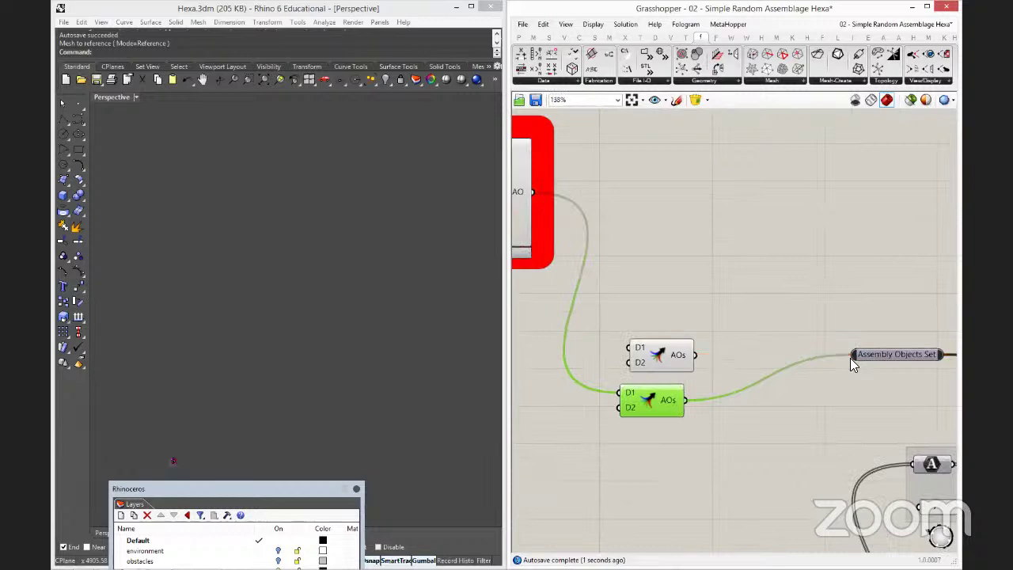
# Examine the assemblage engine's inputs and the downstream sections for saving and loading assemblages.
pyautogui.moveTo(769, 434); pyautogui.dragTo(681, 407, button='right')
pyautogui.scroll(-3, 679, 404)
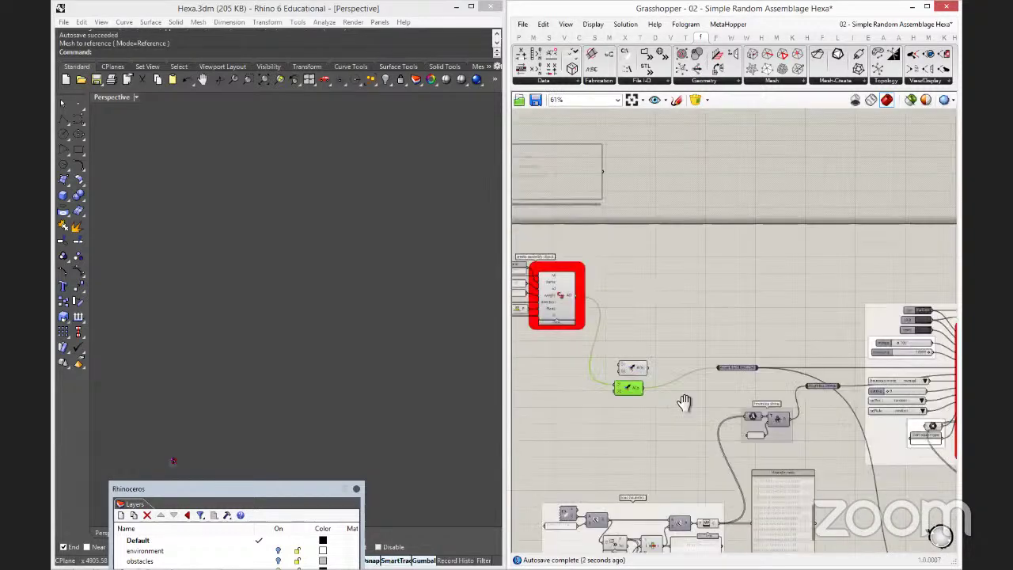
pyautogui.scroll(2, 759, 407)
pyautogui.scroll(-1, 759, 407)
pyautogui.scroll(1, 885, 483)
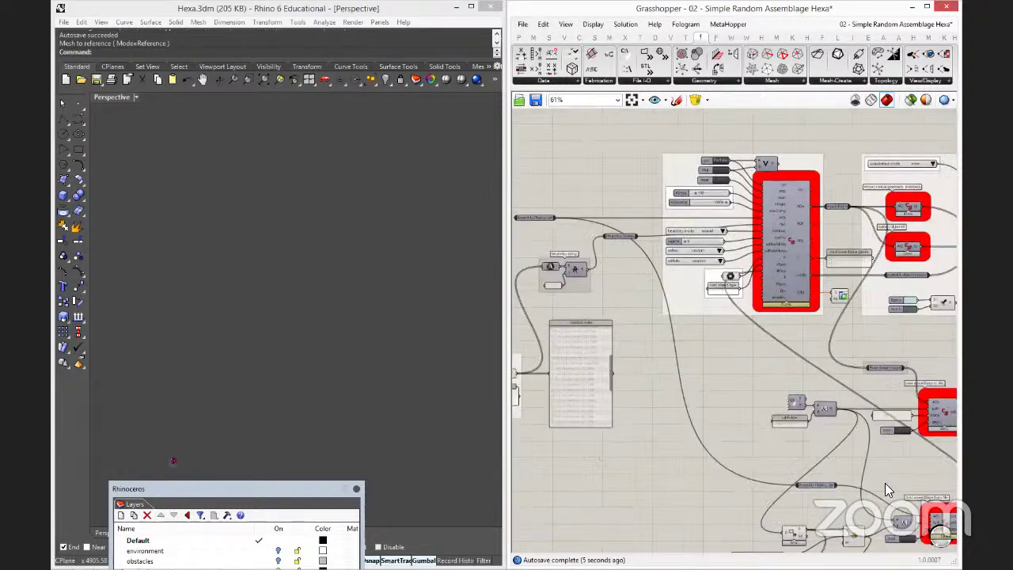
pyautogui.scroll(-1, 918, 452)
pyautogui.scroll(1, 920, 459)
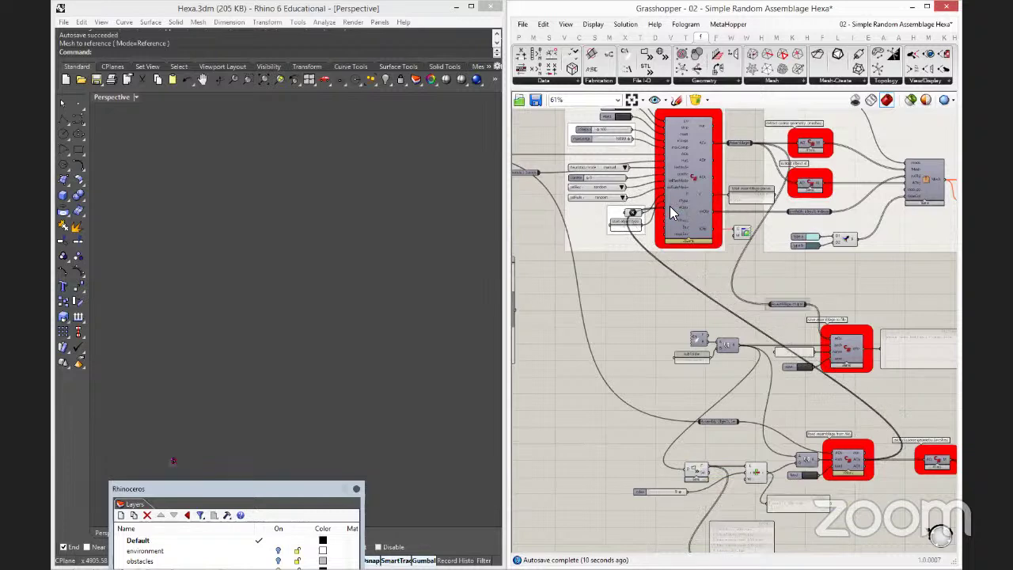
pyautogui.scroll(4, 669, 206)
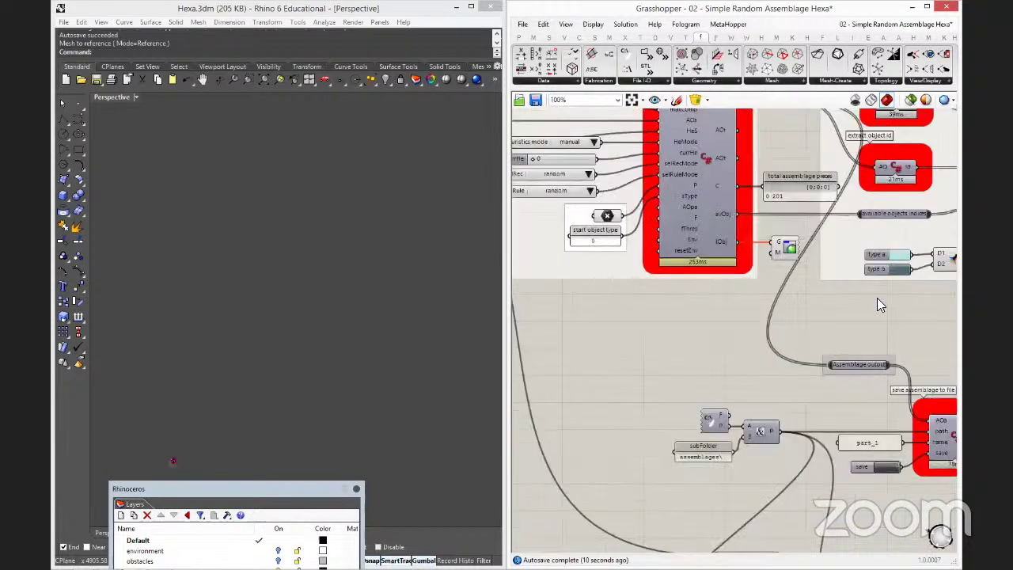
pyautogui.moveTo(696, 443); pyautogui.dragTo(865, 420, button='right')
# Inspect the load heuristics group and its panel of available heuristics files.
pyautogui.scroll(-3, 578, 427)
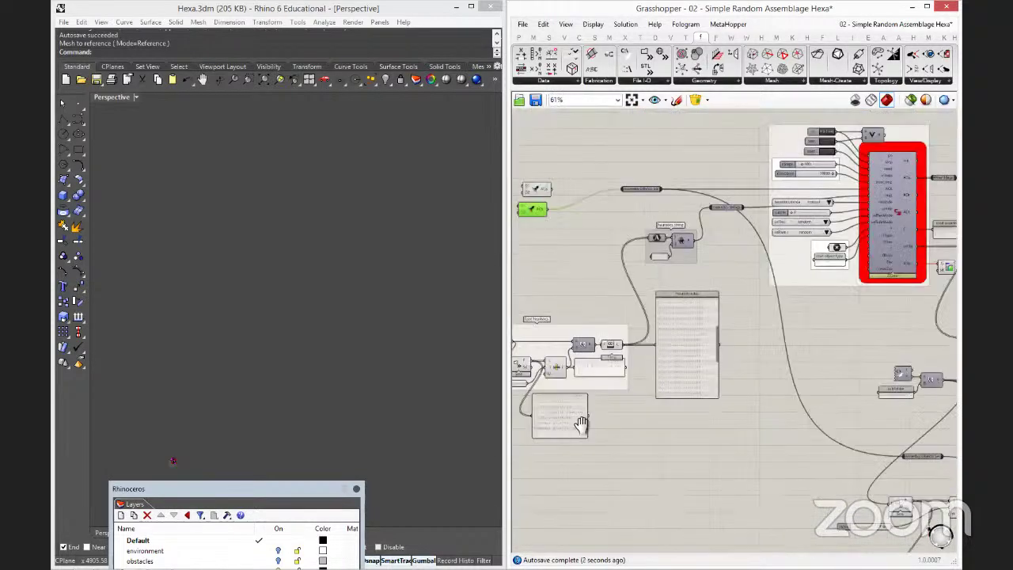
pyautogui.scroll(3, 780, 408)
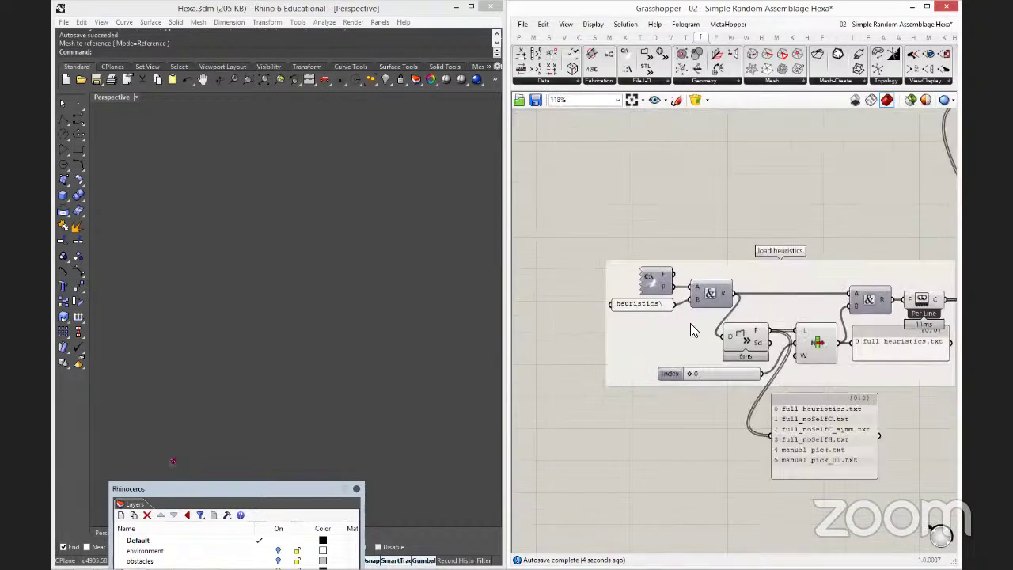
pyautogui.scroll(2, 690, 323)
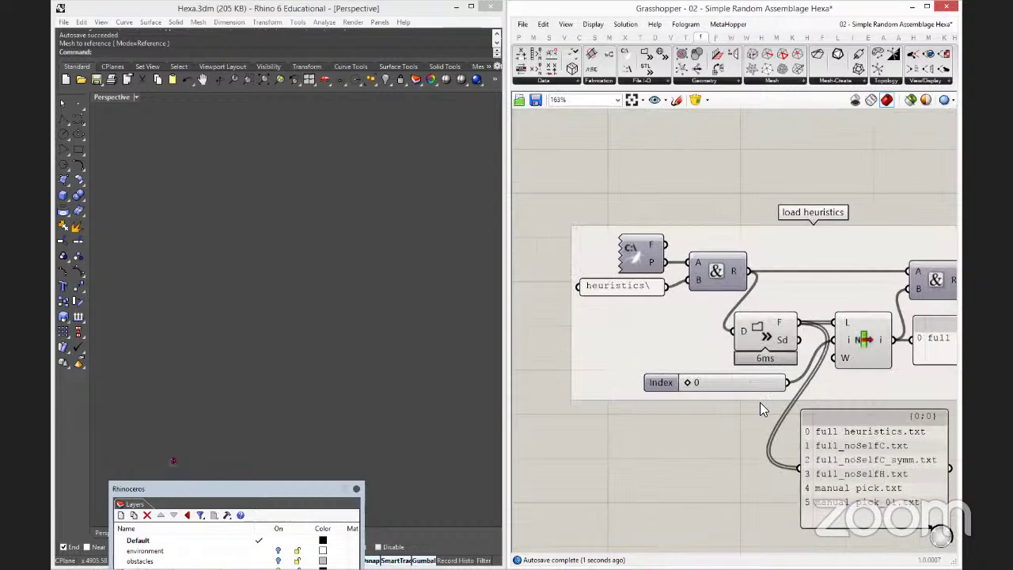
pyautogui.click(885, 492)
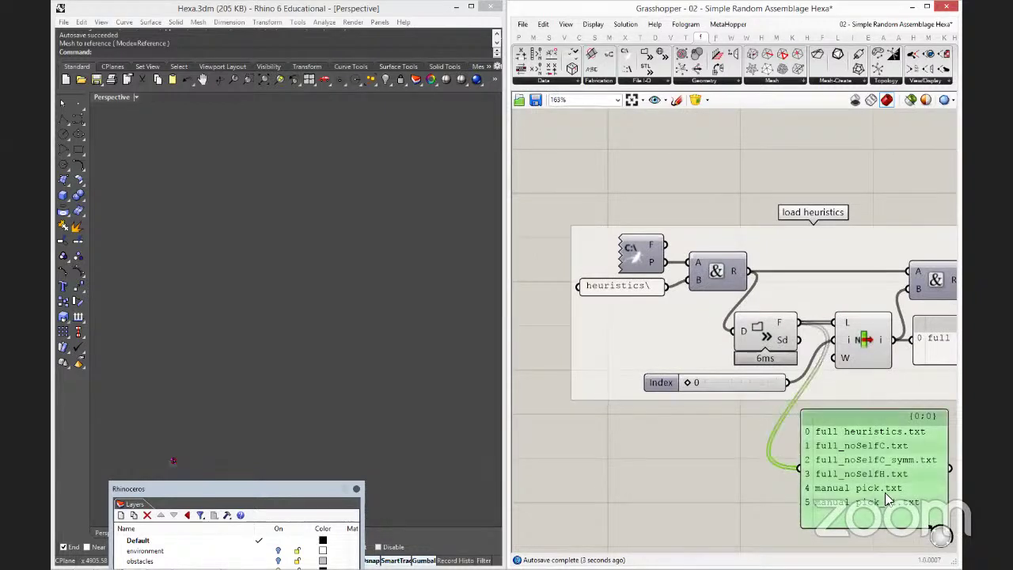
pyautogui.moveTo(872, 487); pyautogui.dragTo(800, 451, button='right')
pyautogui.scroll(-1, 799, 451)
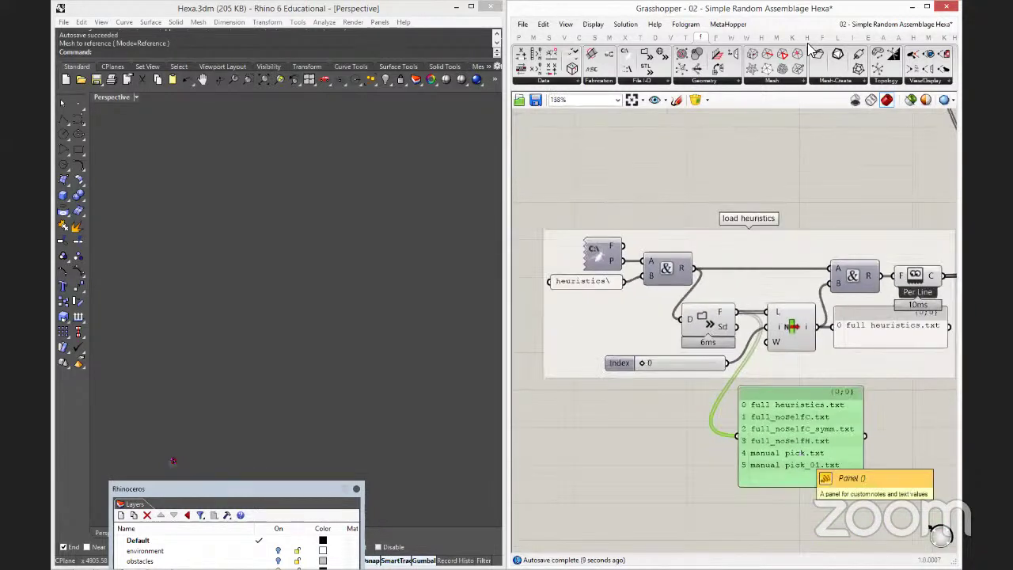
# Switch to 01-1 - Heuristic Setup_hexa and inspect its Heuristics Viewer section and grid parameters.
pyautogui.click(842, 30)
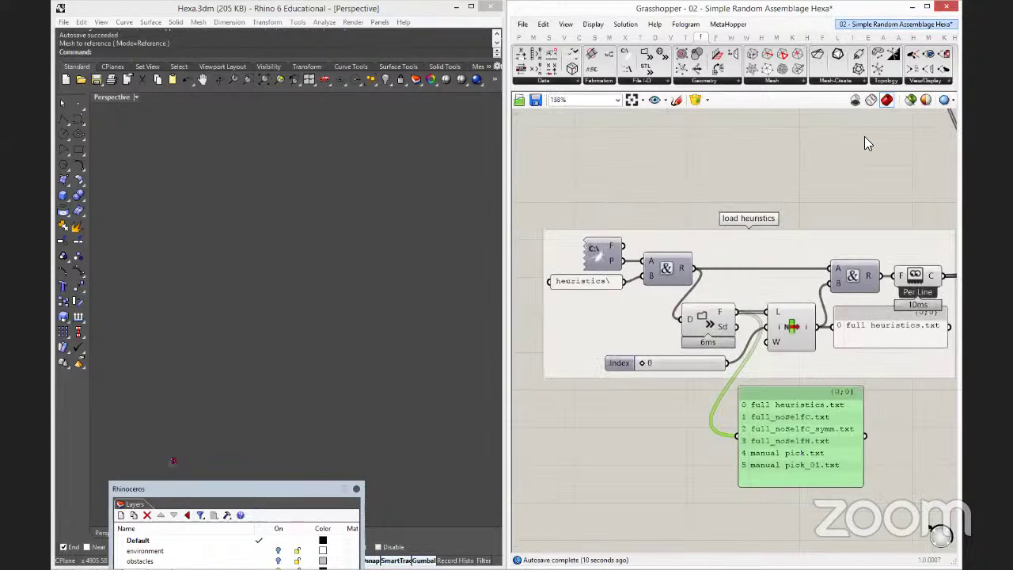
pyautogui.click(865, 139)
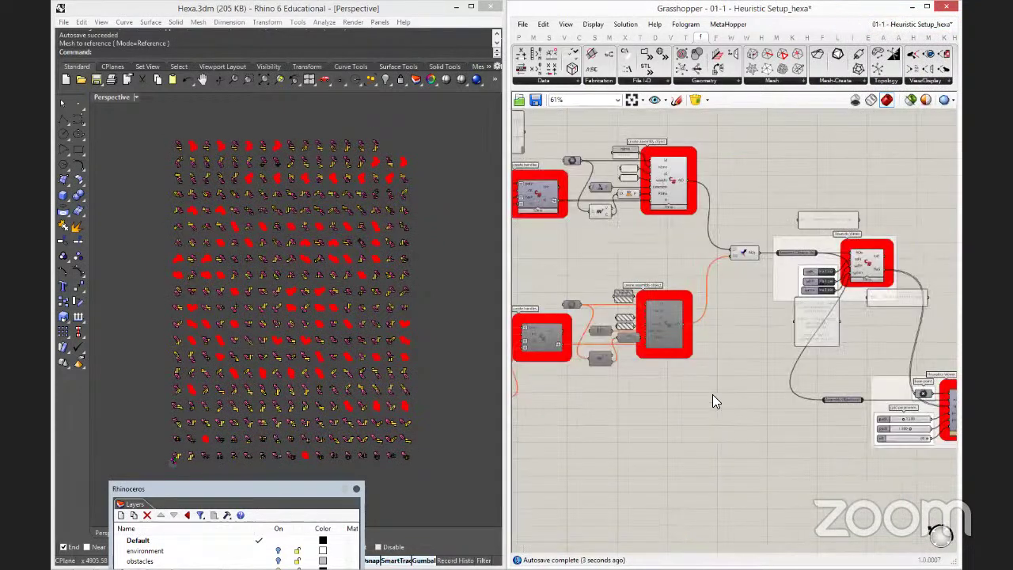
pyautogui.scroll(3, 772, 303)
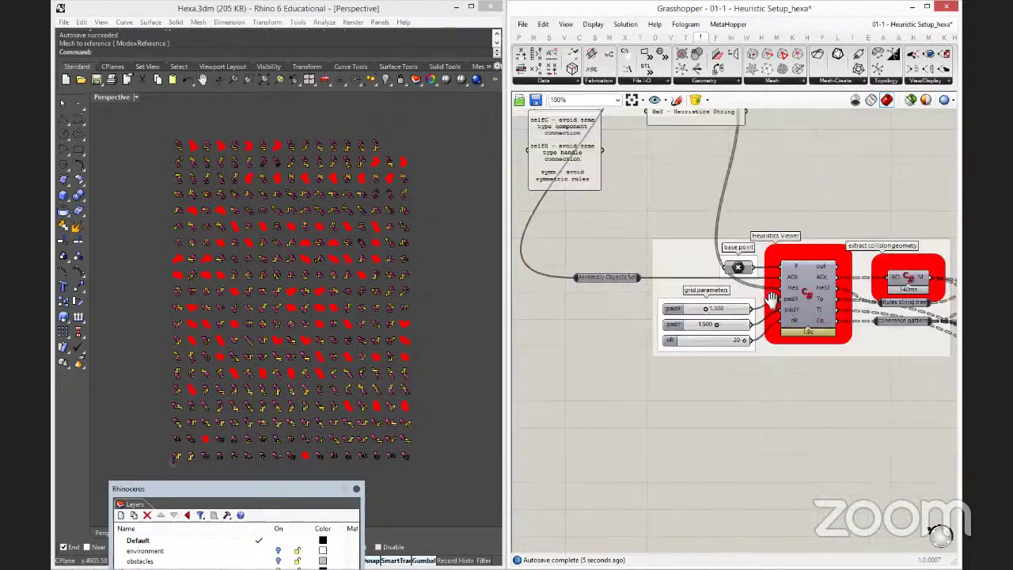
pyautogui.moveTo(651, 277); pyautogui.dragTo(567, 285, button='right')
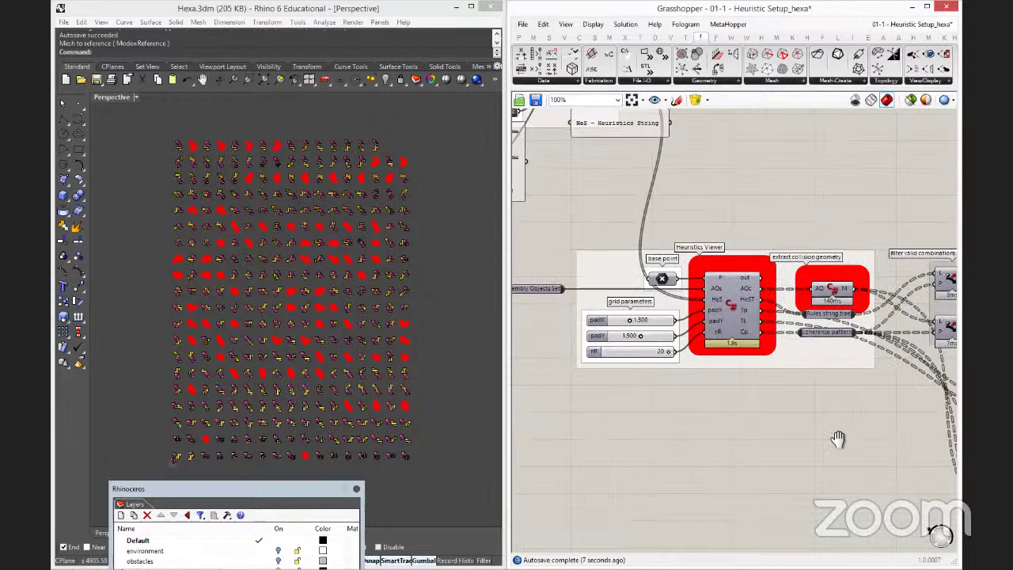
pyautogui.moveTo(744, 293); pyautogui.dragTo(669, 300, button='right')
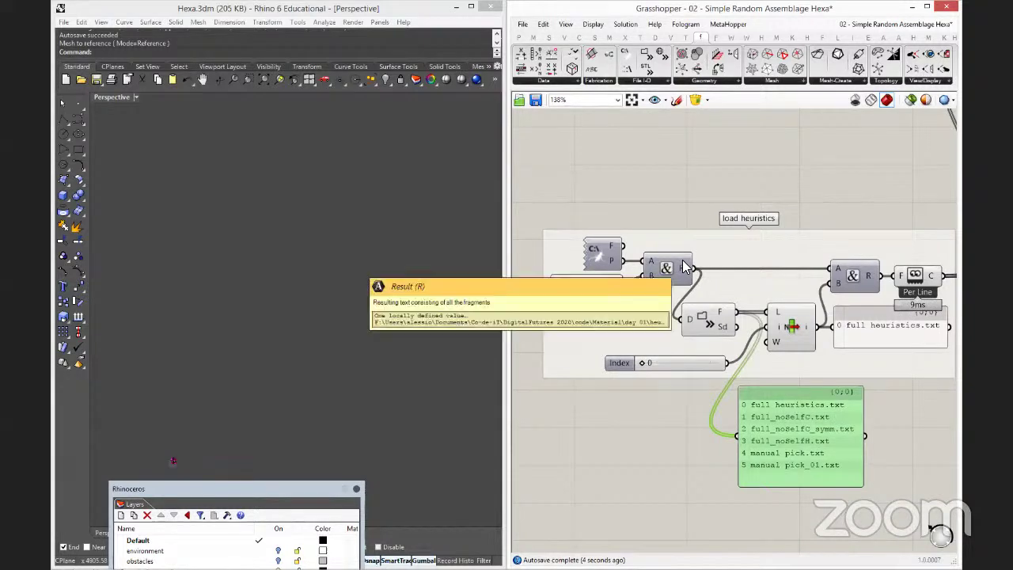
pyautogui.click(522, 24)
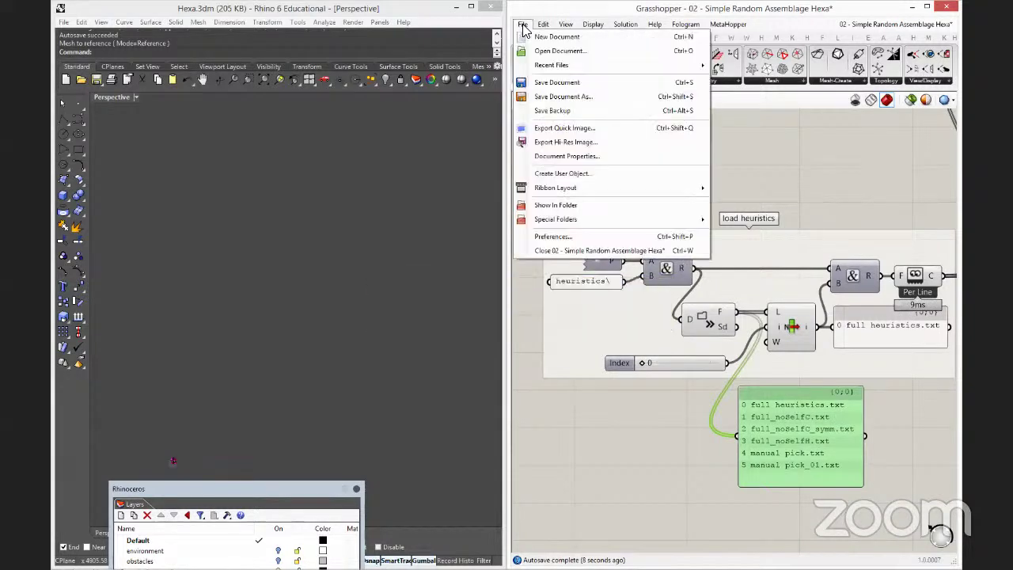
pyautogui.click(538, 106)
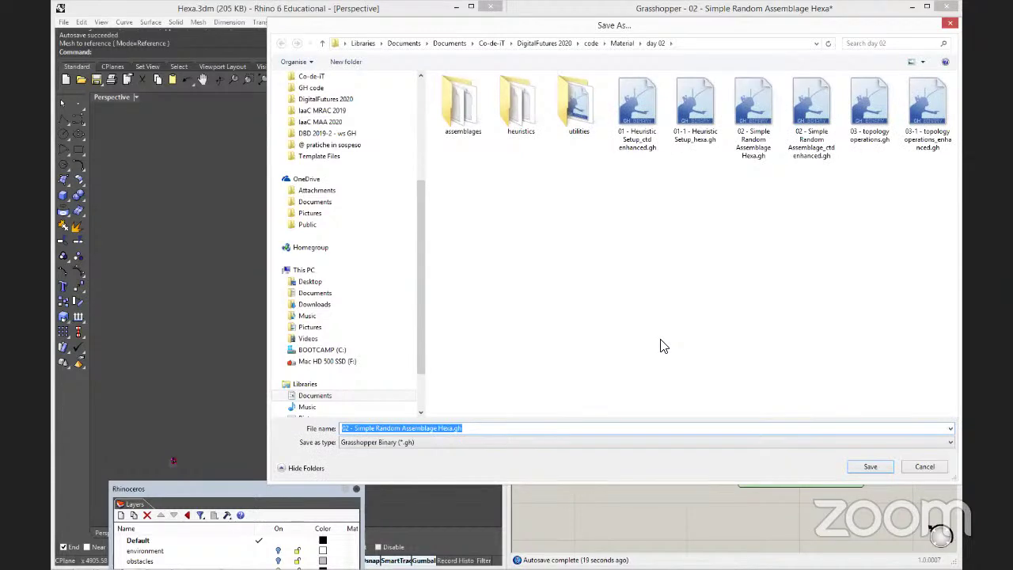
pyautogui.click(917, 468)
pyautogui.click(914, 474)
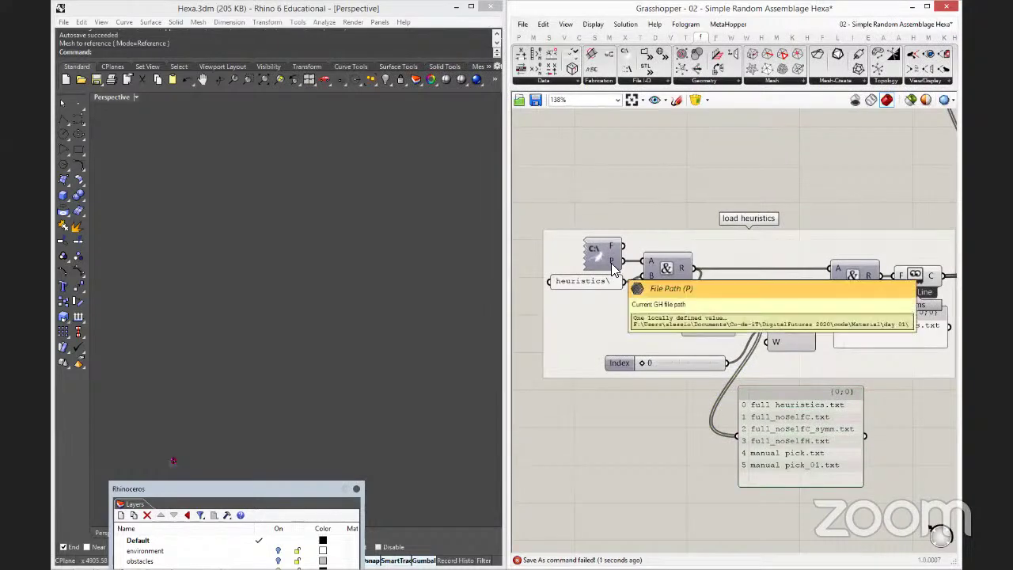
# Refresh the GH File Path Info component by disabling and re-enabling it, and widen and shorten the panel listing heuristics files.
pyautogui.click(603, 259)
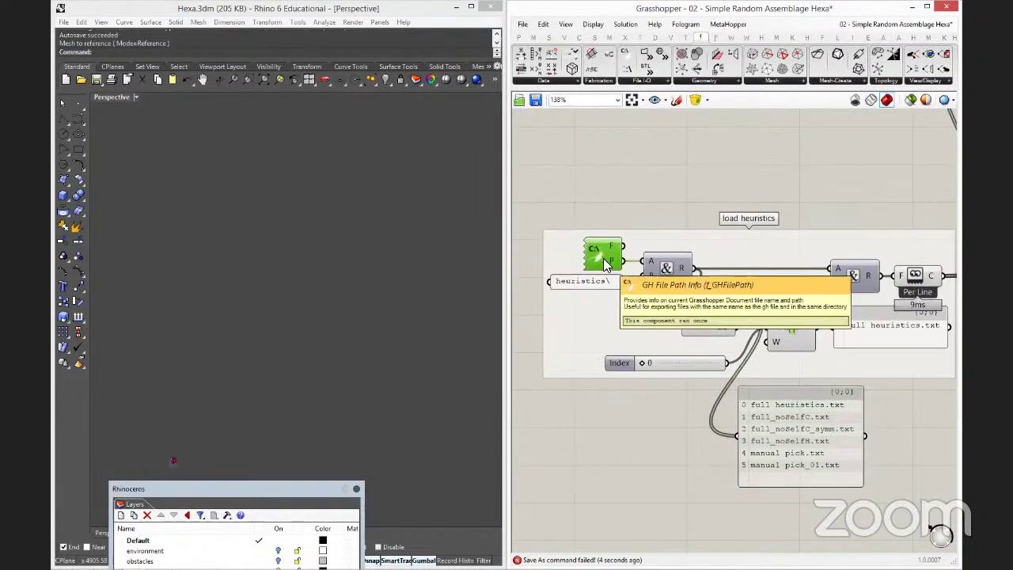
pyautogui.hotkey('ctrl', 'e')
pyautogui.hotkey('ctrl', 'e')
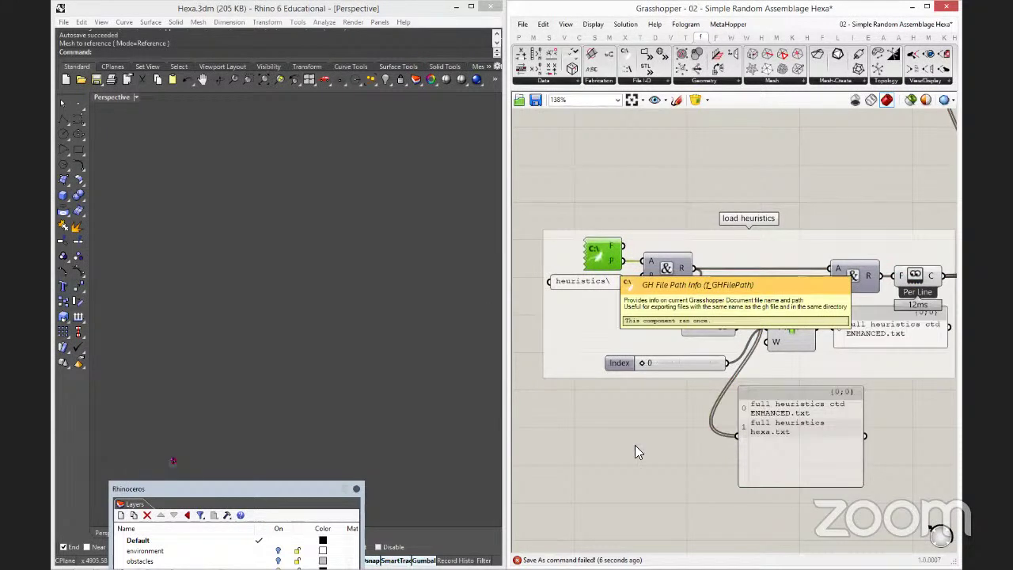
pyautogui.click(865, 482)
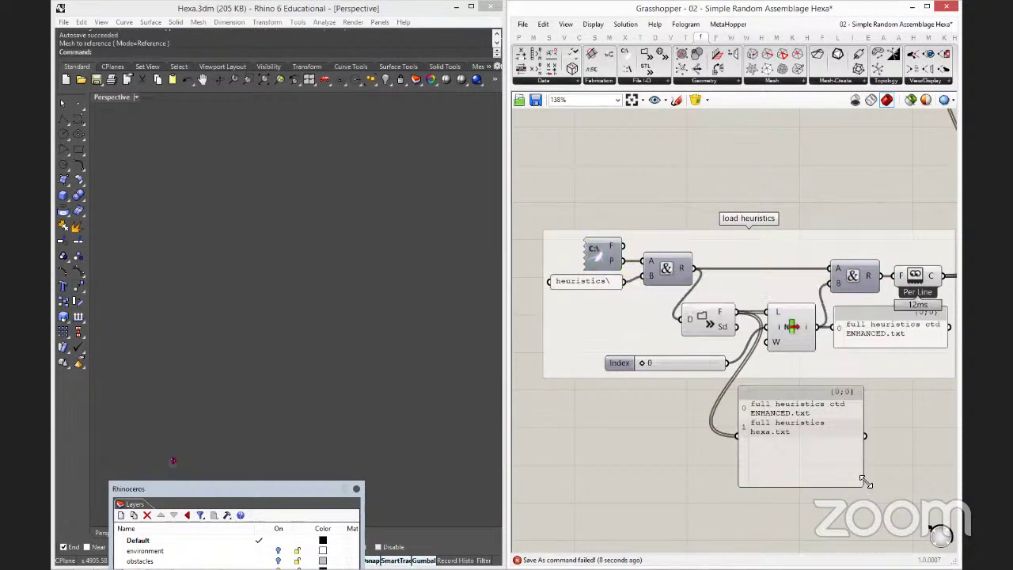
pyautogui.moveTo(865, 482); pyautogui.dragTo(889, 447)
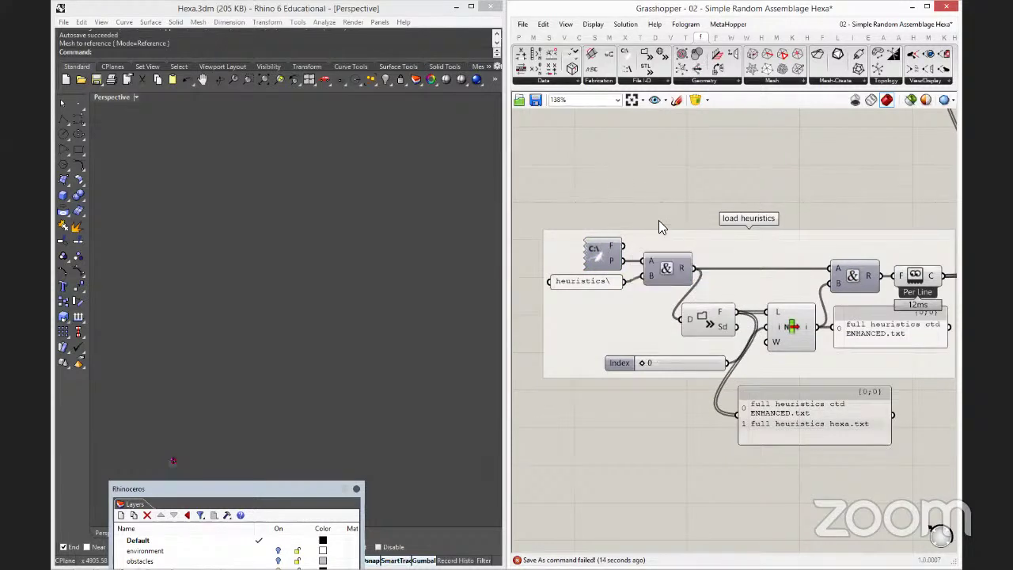
# Set the load heuristics Index slider to 1 to load full heuristics hexa.txt.
pyautogui.doubleClick(663, 364)
pyautogui.write('1')
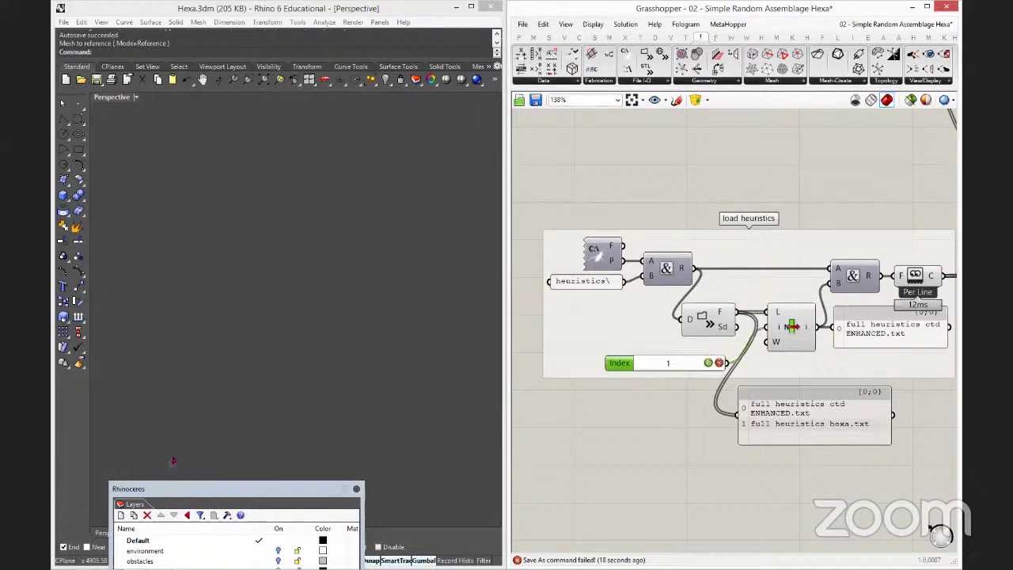
pyautogui.press('Return')
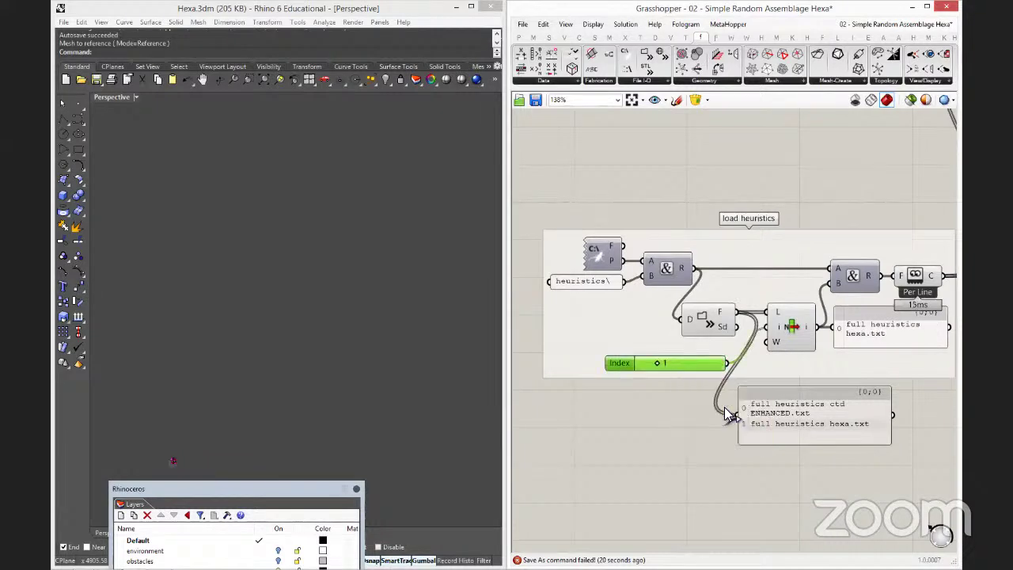
# Read through the Heuristic rules panel from the middle to the end and back to the first rule.
pyautogui.scroll(-3, 777, 207)
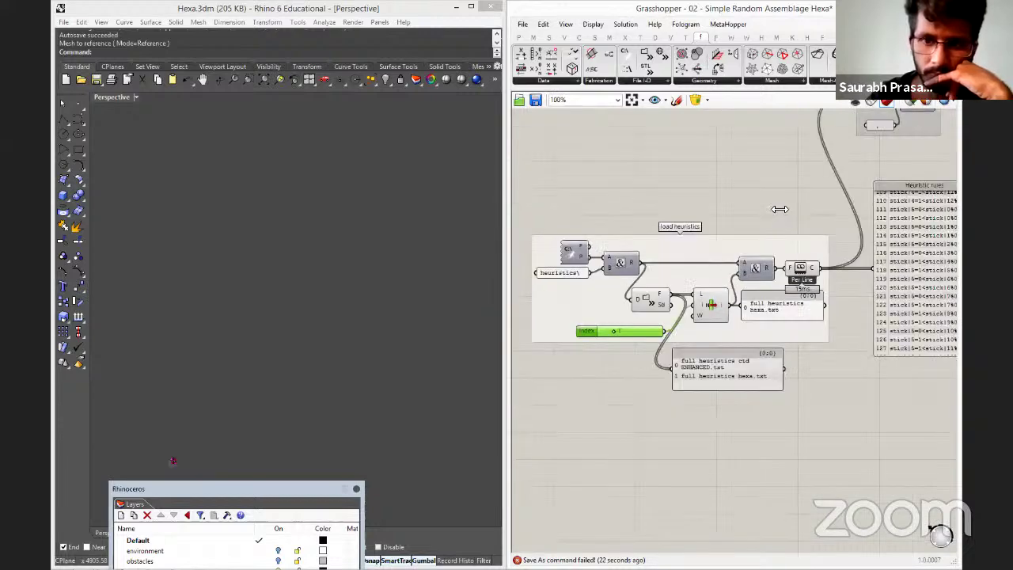
pyautogui.scroll(3, 777, 208)
pyautogui.scroll(1, 781, 210)
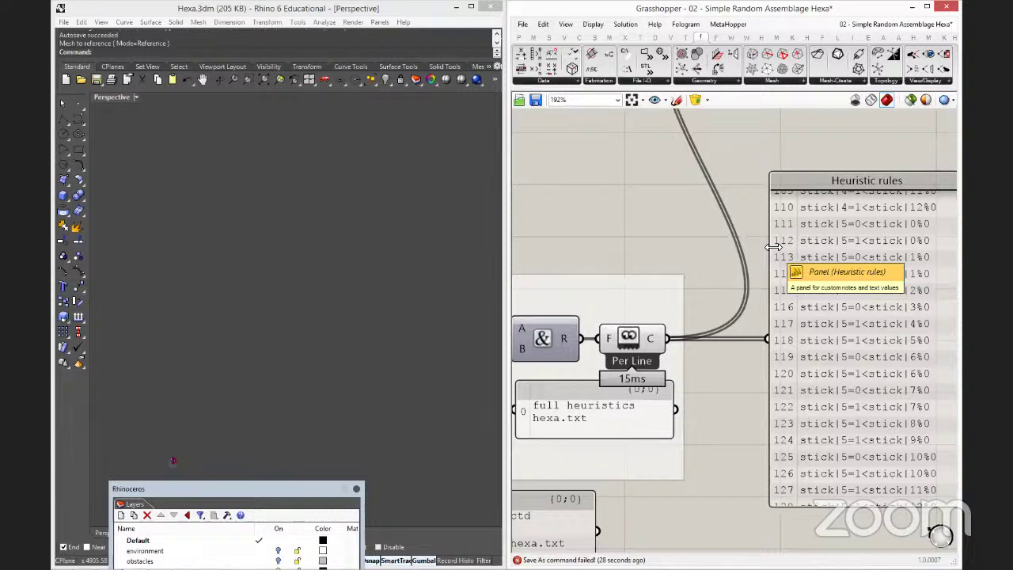
pyautogui.moveTo(771, 247); pyautogui.dragTo(688, 233, button='right')
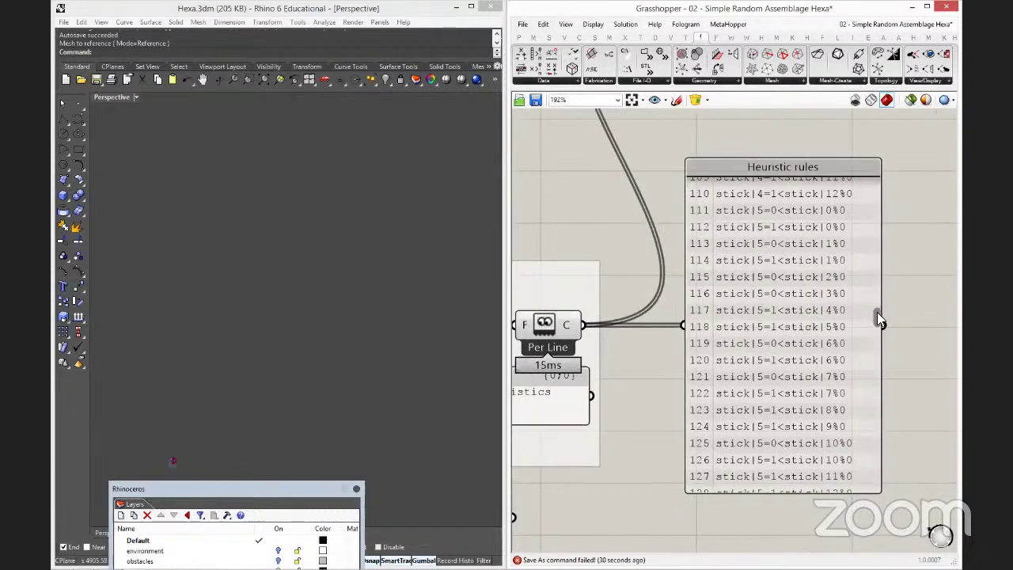
pyautogui.moveTo(877, 312); pyautogui.dragTo(886, 481)
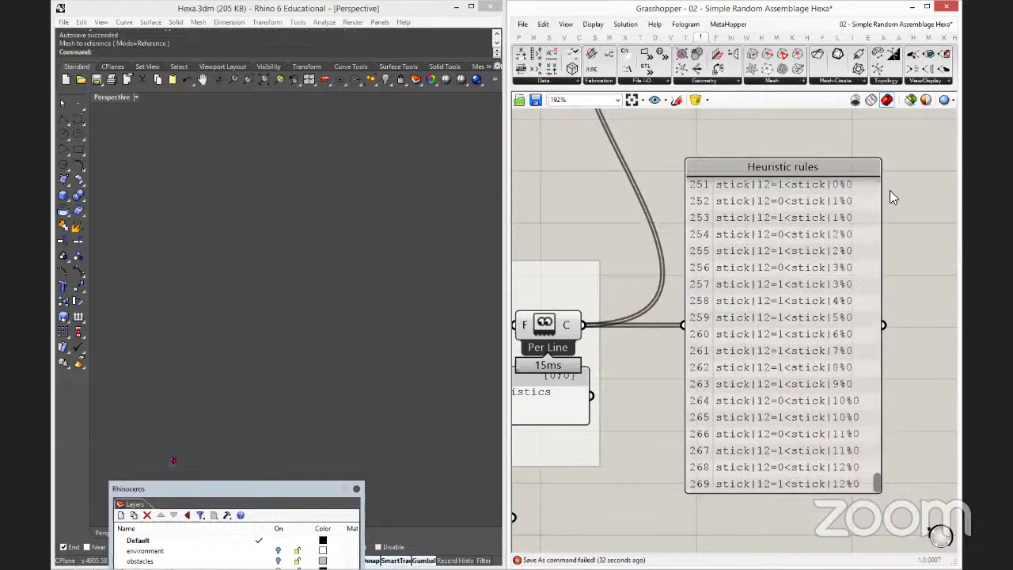
pyautogui.scroll(20, 889, 196)
pyautogui.moveTo(647, 250); pyautogui.dragTo(836, 408, button='right')
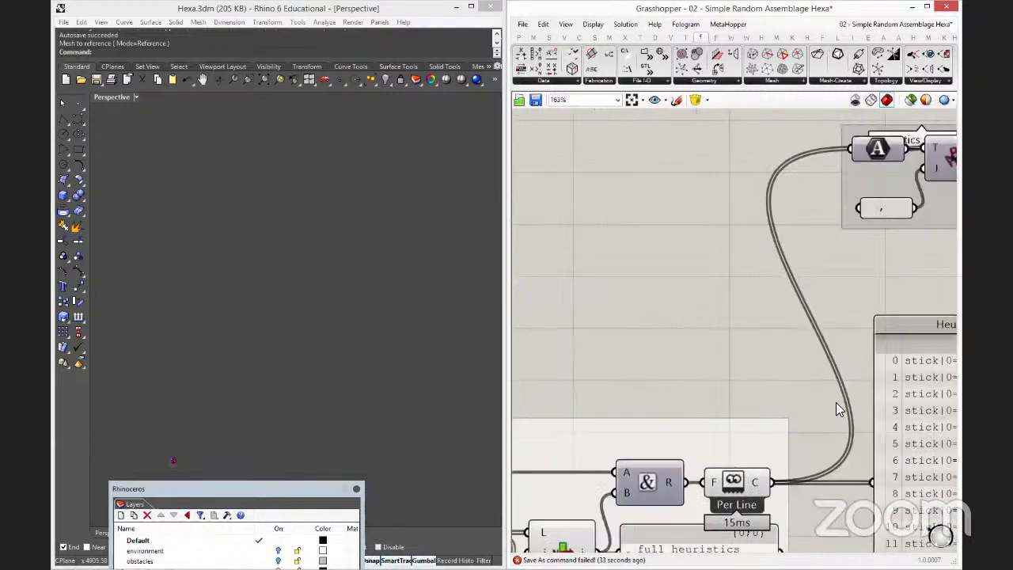
# Select the assemblage engine's start point parameter, bring its point into view in Rhino, and reset the engine.
pyautogui.scroll(-4, 734, 262)
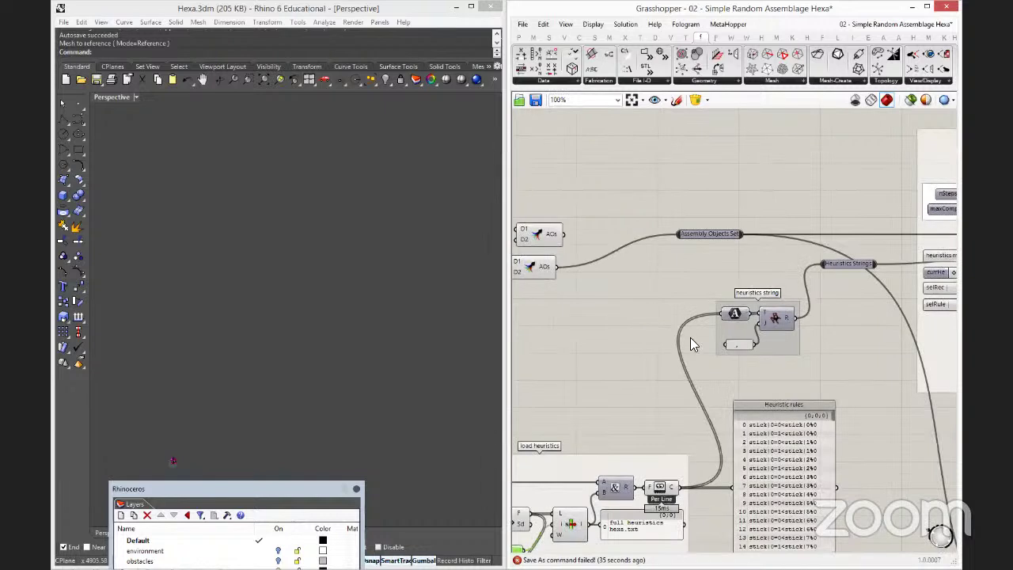
pyautogui.moveTo(690, 337); pyautogui.dragTo(566, 340, button='right')
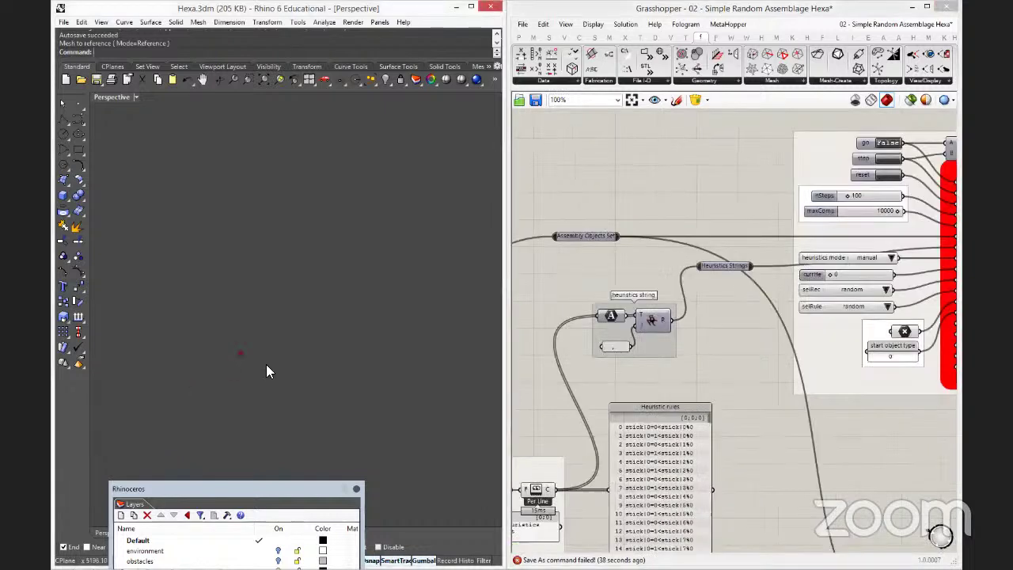
pyautogui.click(893, 177)
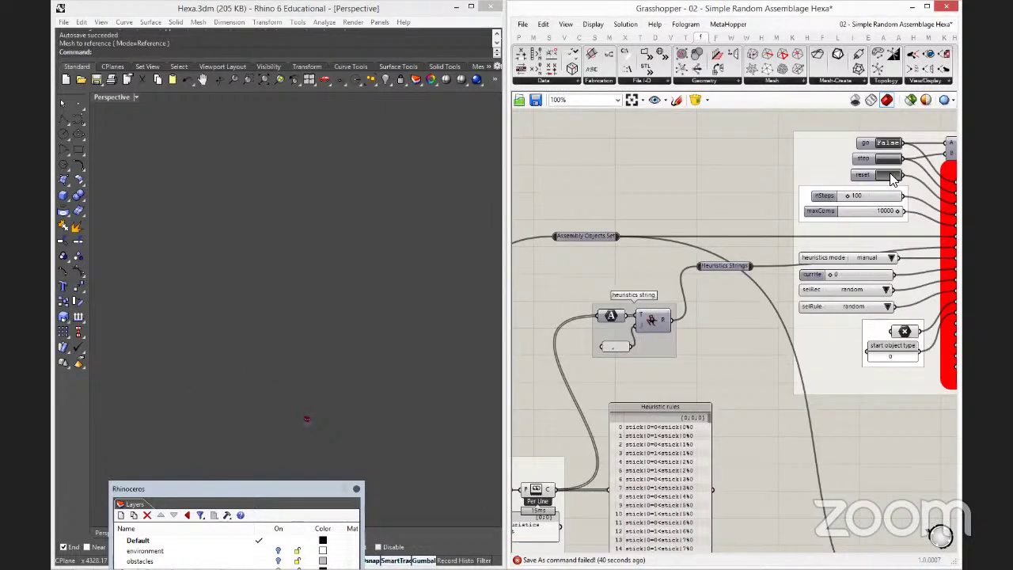
pyautogui.click(906, 333)
pyautogui.click(434, 367)
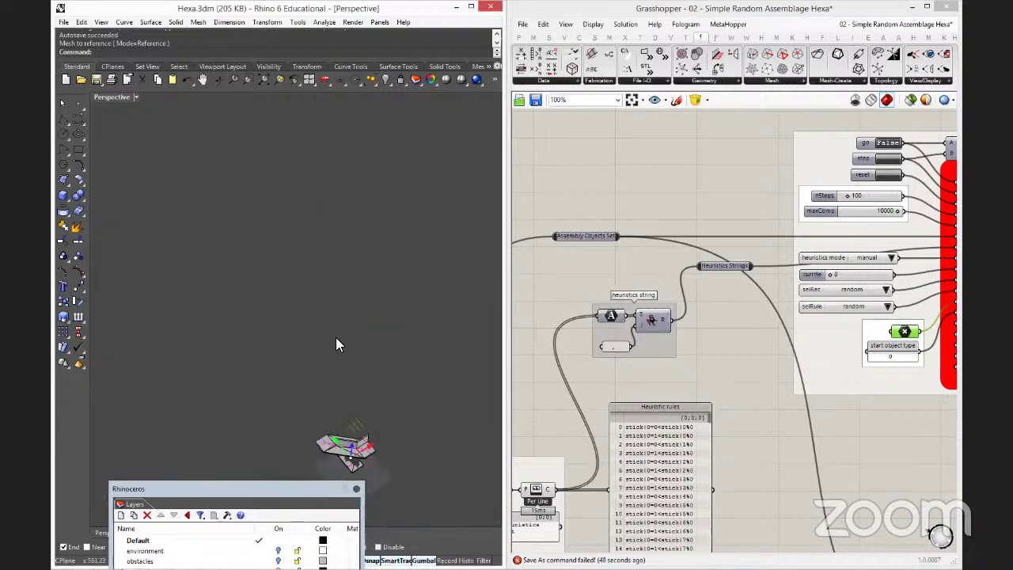
pyautogui.keyDown('shift'); pyautogui.moveTo(335, 350); pyautogui.dragTo(342, 348, button='right'); pyautogui.keyUp('shift')
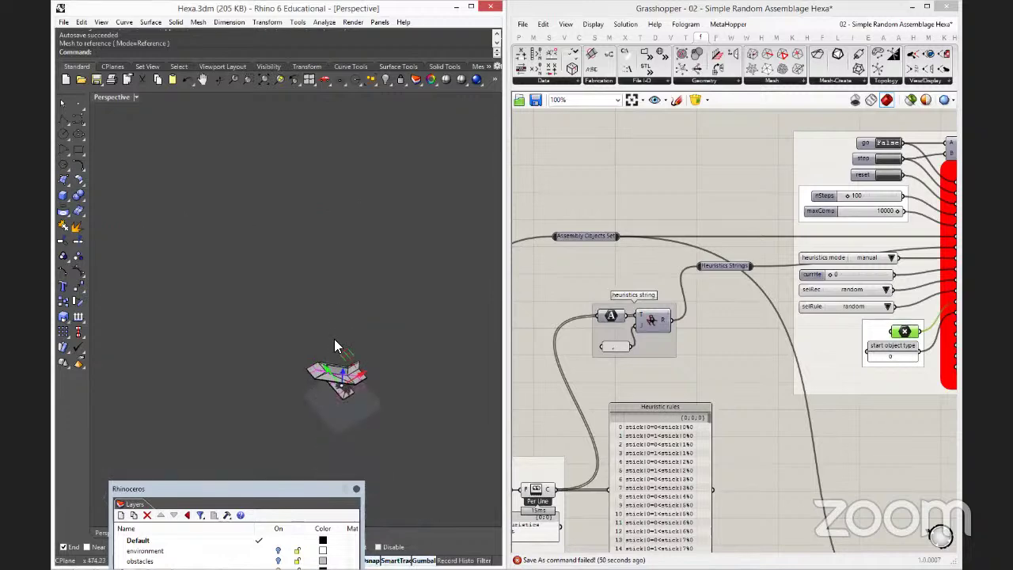
pyautogui.moveTo(870, 290); pyautogui.dragTo(741, 252, button='right')
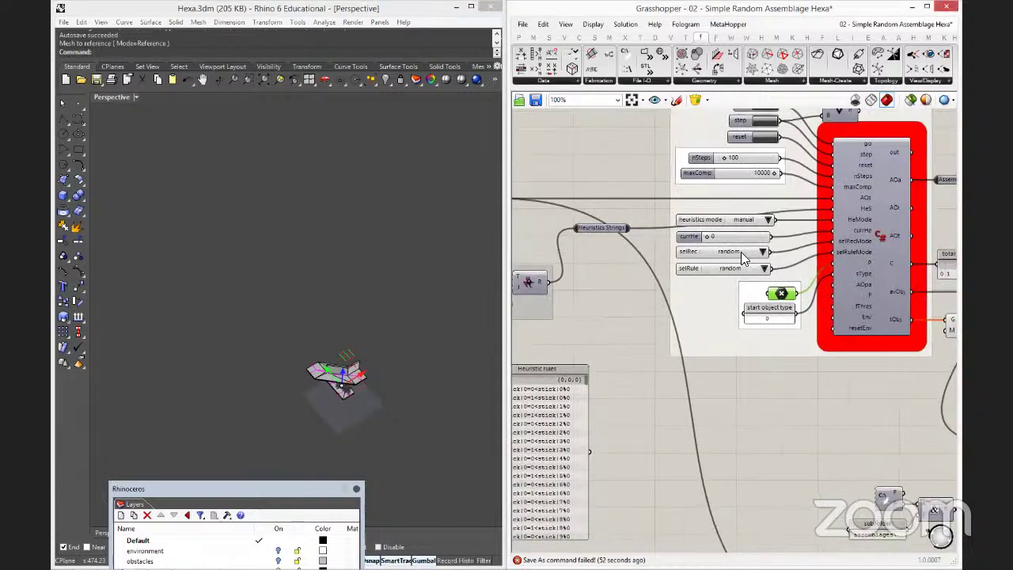
pyautogui.click(764, 140)
# Select the two preview components that display the coarse geometry of the assemblage loaded from file.
pyautogui.moveTo(828, 458); pyautogui.dragTo(707, 290, button='right')
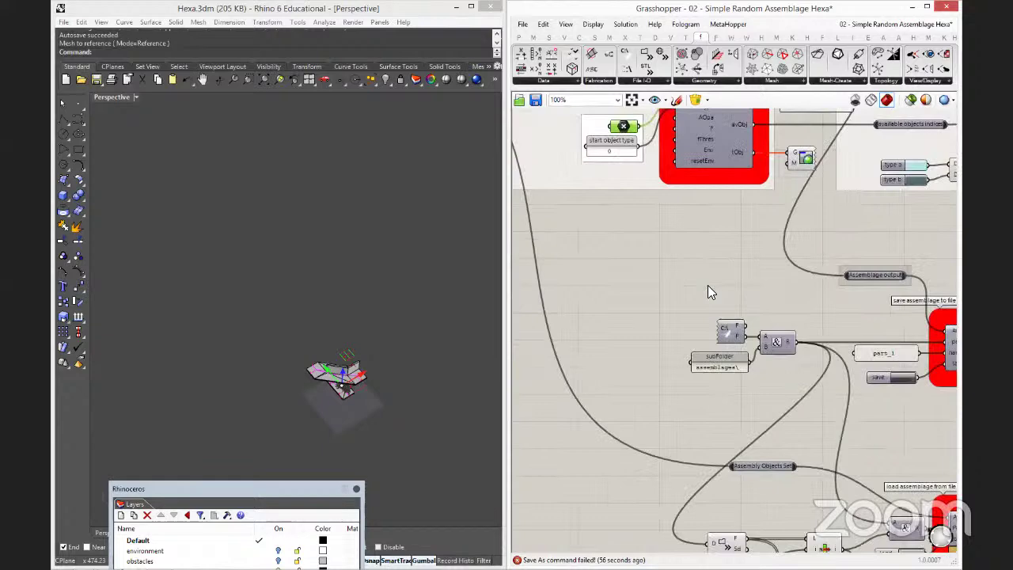
pyautogui.moveTo(658, 348); pyautogui.dragTo(610, 385, button='right')
pyautogui.moveTo(920, 366); pyautogui.dragTo(886, 473)
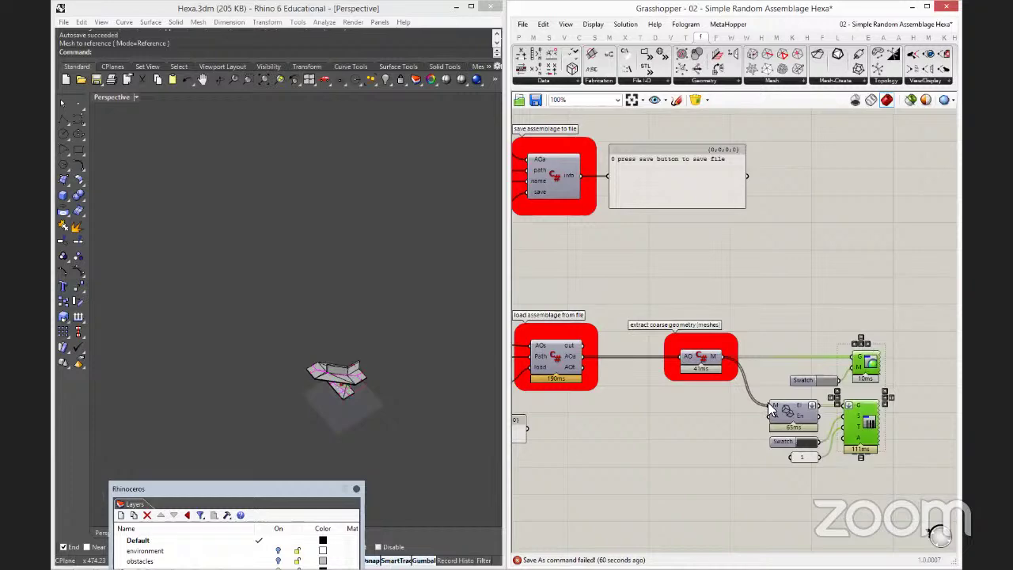
pyautogui.moveTo(825, 370); pyautogui.dragTo(811, 475, button='right')
# Move the assemblage engine's start point away from the original hexa component in the Rhino viewport.
pyautogui.moveTo(743, 372); pyautogui.dragTo(955, 552, button='right')
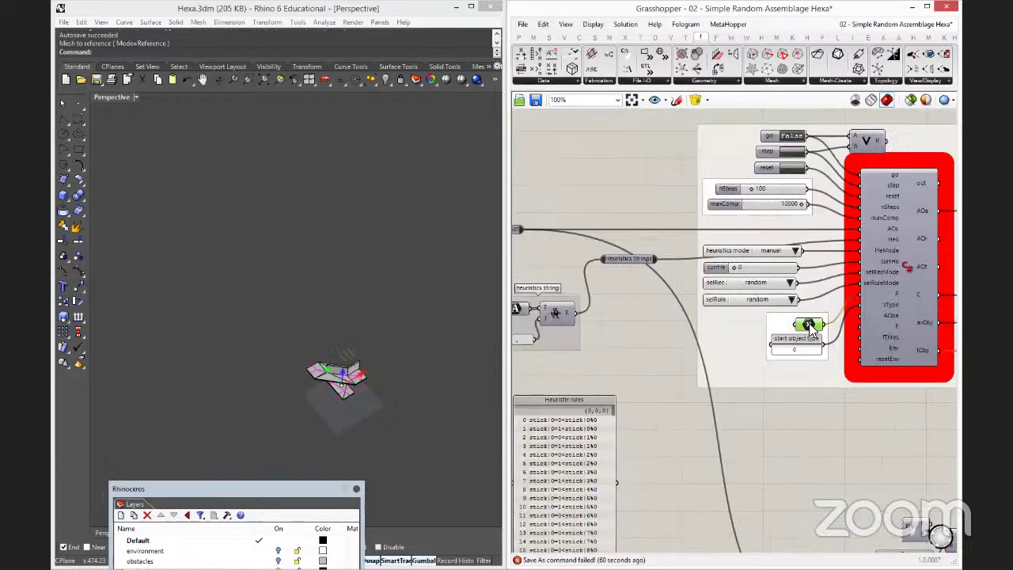
pyautogui.click(326, 374)
pyautogui.moveTo(326, 374); pyautogui.dragTo(234, 264)
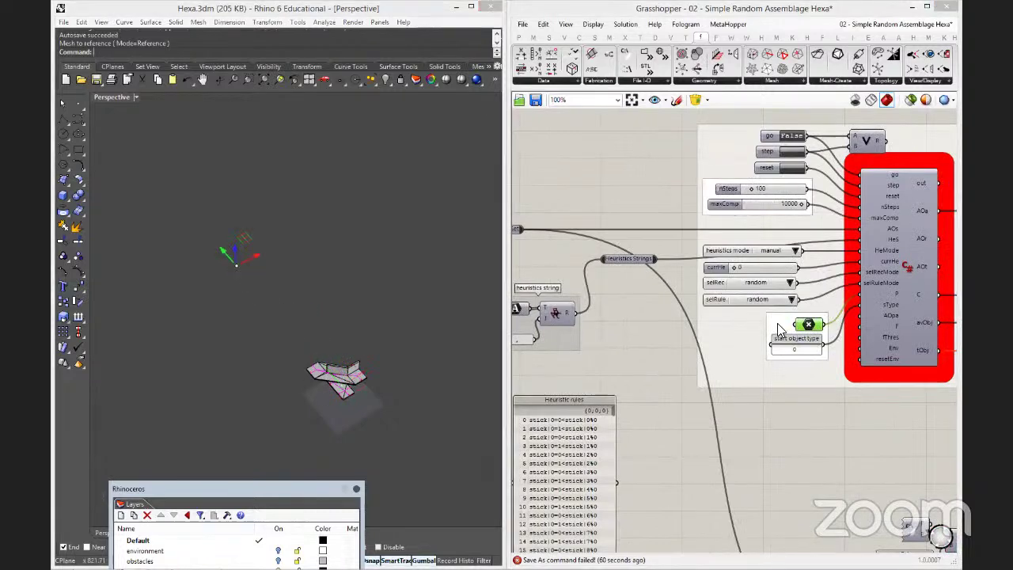
# Set the visualization mode to objects and reset the assemblage engine to place the first object at the moved start point.
pyautogui.moveTo(782, 331); pyautogui.dragTo(546, 352, button='right')
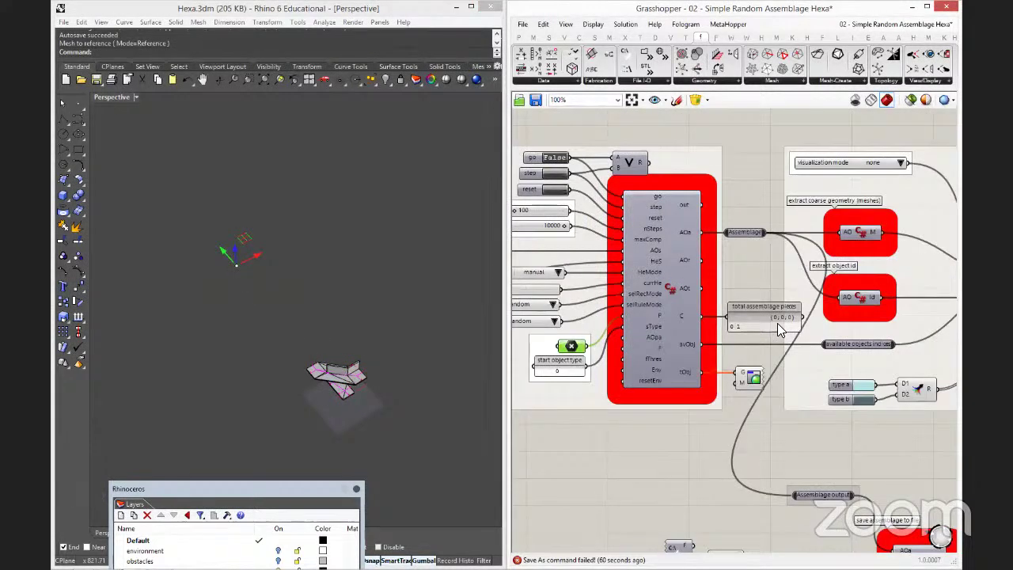
pyautogui.click(902, 162)
pyautogui.click(875, 180)
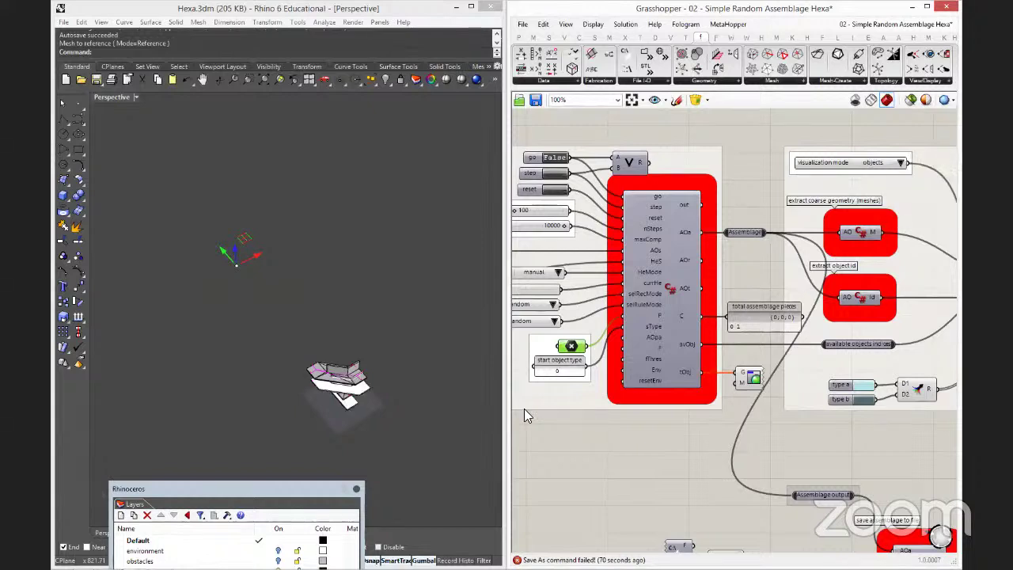
pyautogui.click(559, 191)
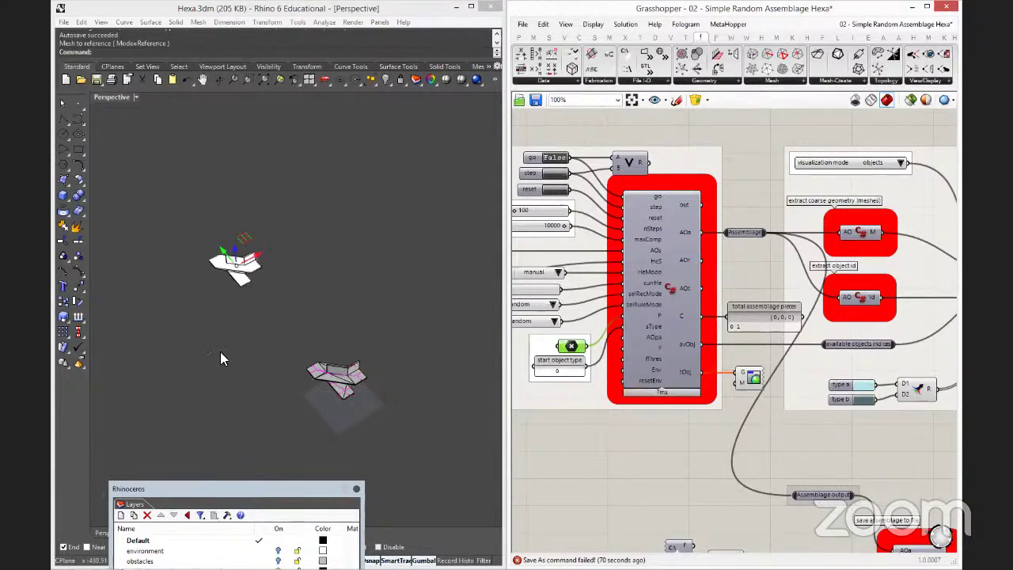
# Set the assemblage engine's nSteps value to 1.
pyautogui.keyDown('shift'); pyautogui.moveTo(220, 352); pyautogui.dragTo(252, 366, button='right'); pyautogui.keyUp('shift')
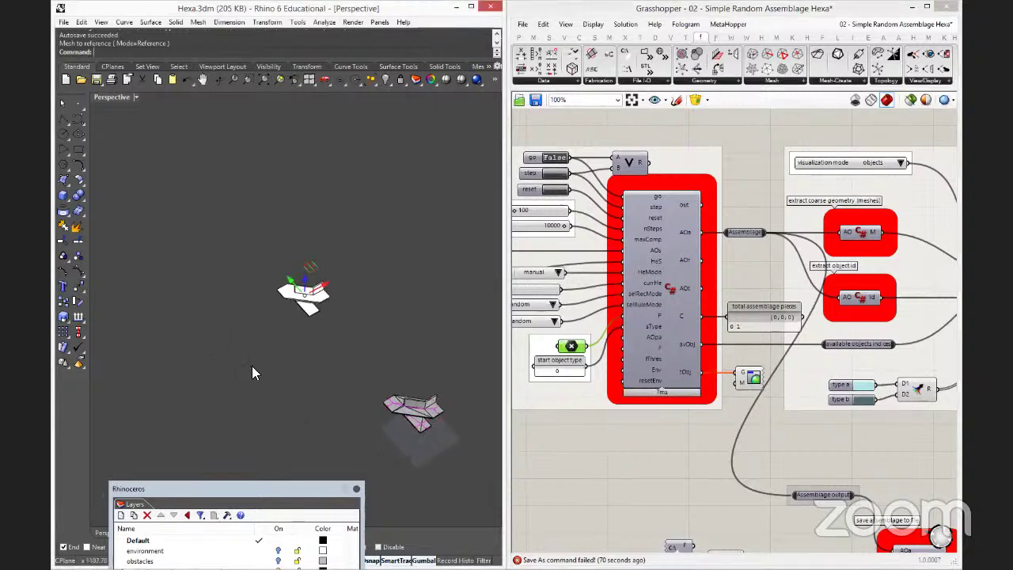
pyautogui.click(560, 132)
pyautogui.scroll(5, 609, 241)
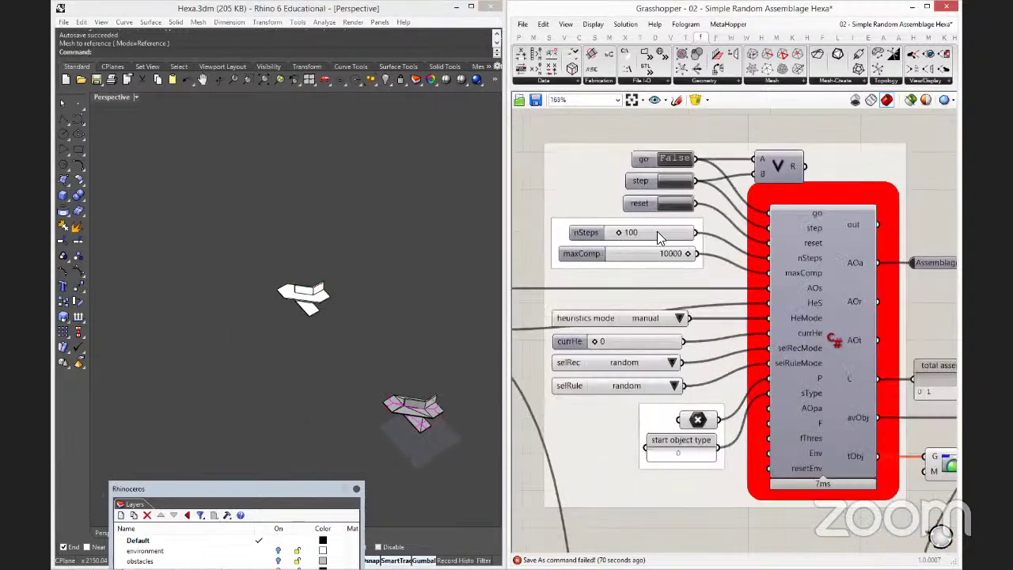
pyautogui.doubleClick(661, 230)
pyautogui.write('1')
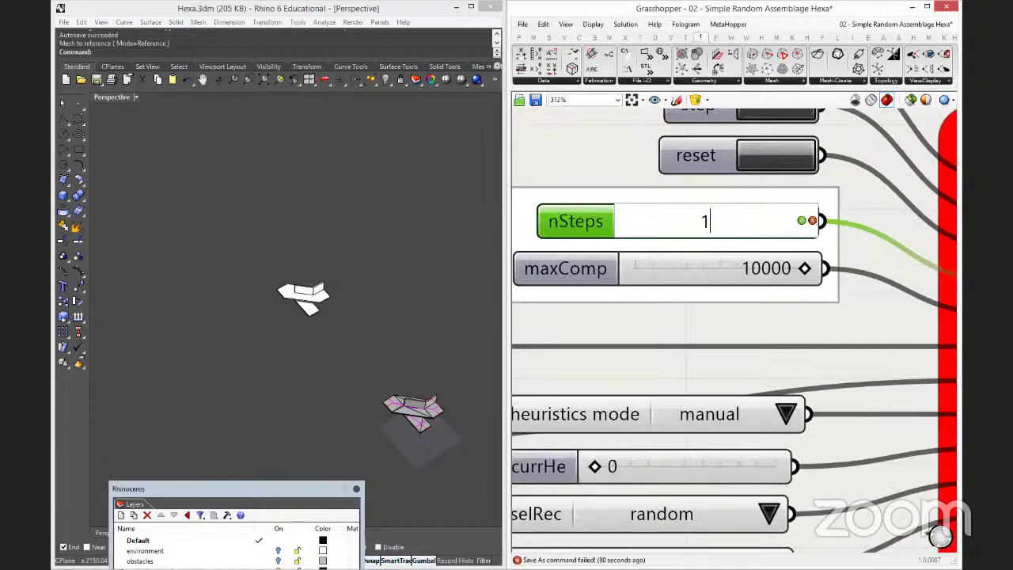
pyautogui.press('Return')
# Run a single step of the assemblage engine to add one object.
pyautogui.moveTo(734, 287); pyautogui.dragTo(769, 372, button='right')
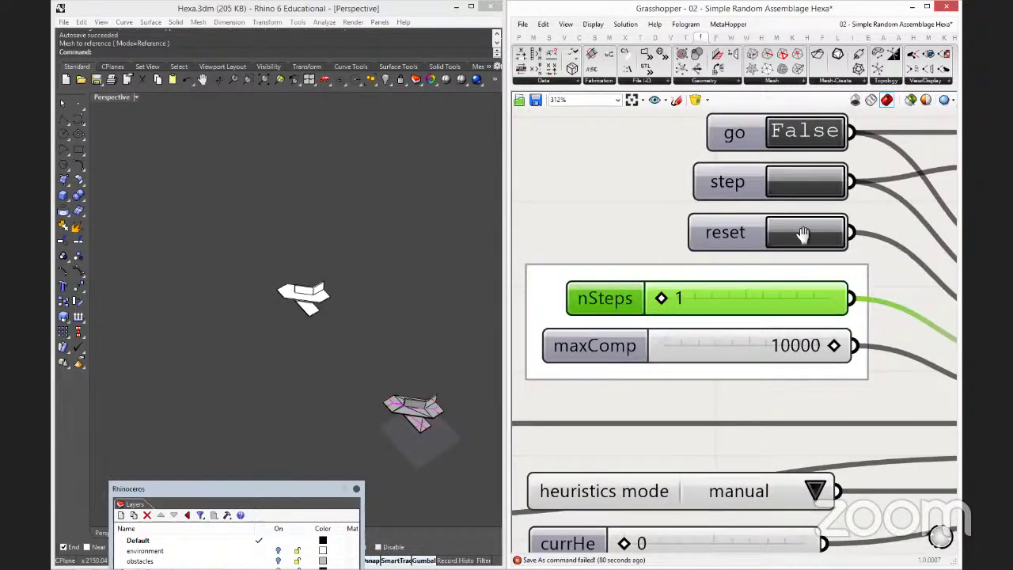
pyautogui.moveTo(812, 181); pyautogui.dragTo(843, 402, button='right')
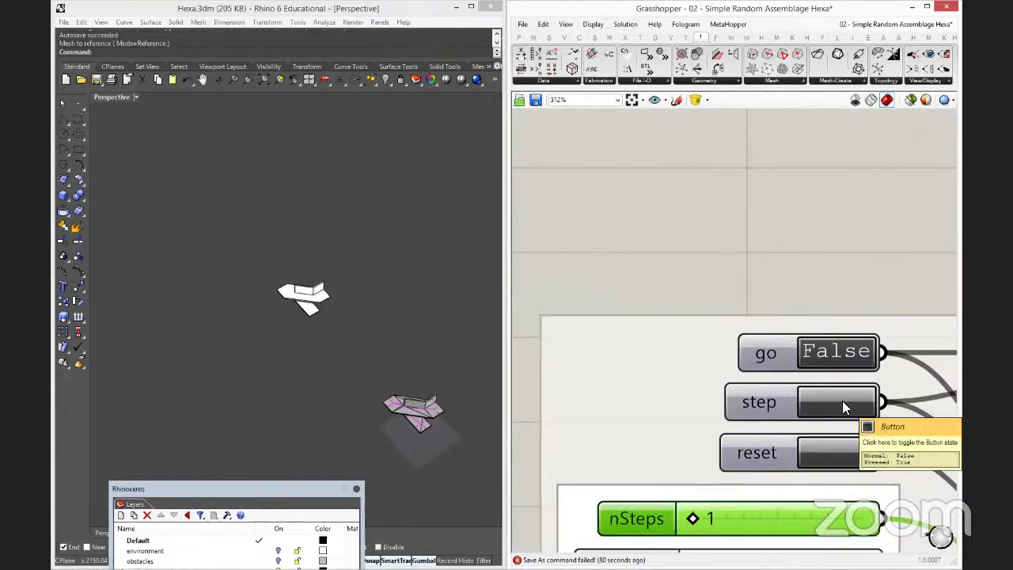
pyautogui.click(840, 398)
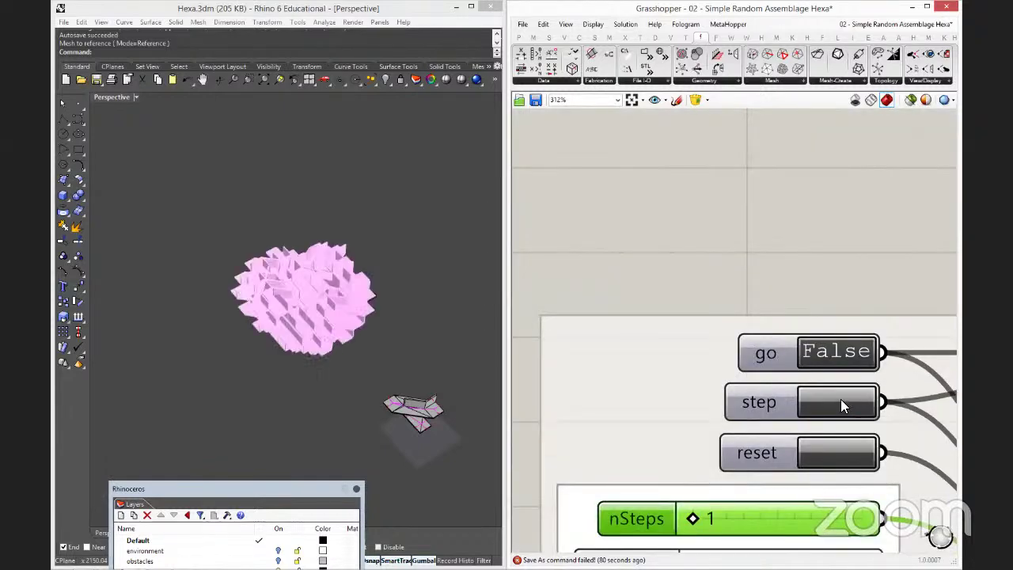
# Examine the pink candidate objects around the assemblage in Rhino and the engine's tObj output that feeds their preview.
pyautogui.click(363, 361)
pyautogui.moveTo(336, 365); pyautogui.dragTo(367, 361, button='right')
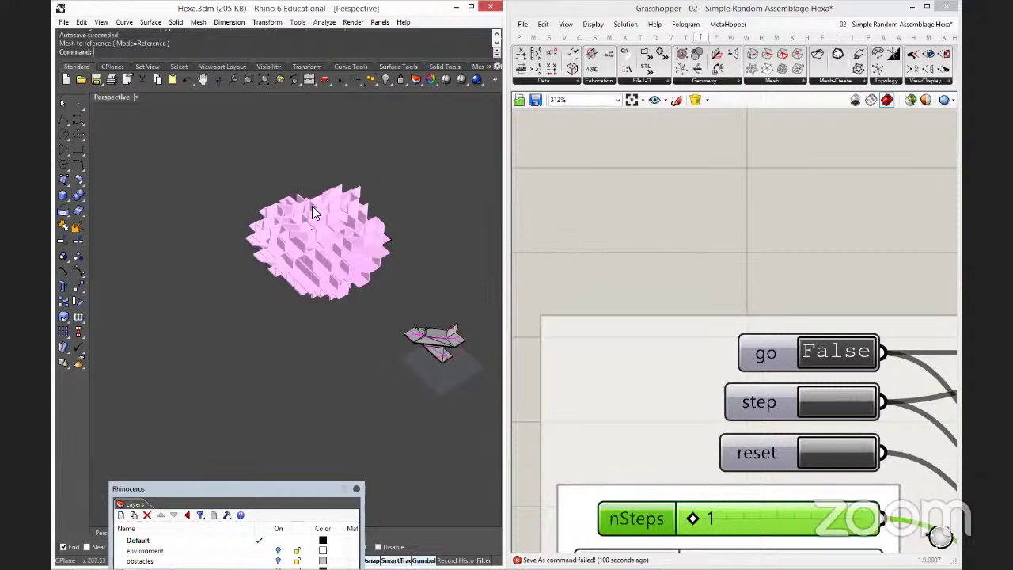
pyautogui.scroll(4, 311, 206)
pyautogui.scroll(-2, 311, 206)
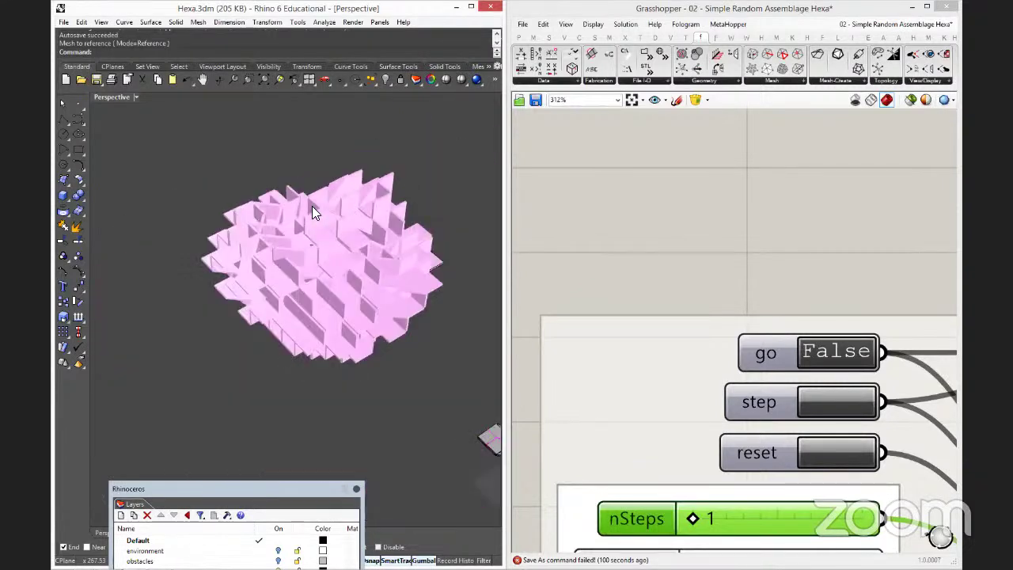
pyautogui.moveTo(312, 206); pyautogui.dragTo(328, 269, button='right')
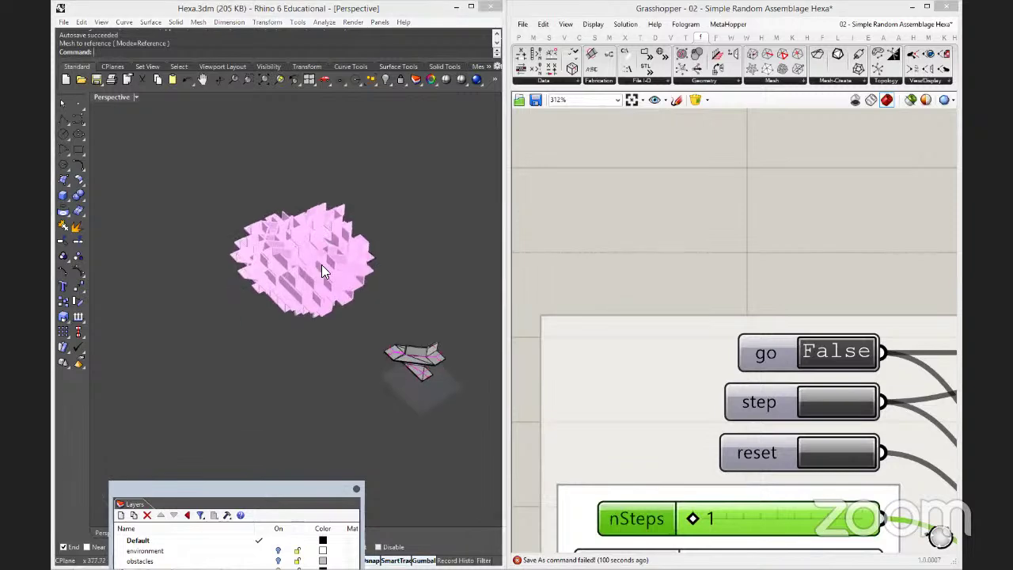
pyautogui.scroll(-5, 779, 326)
pyautogui.scroll(-2, 736, 294)
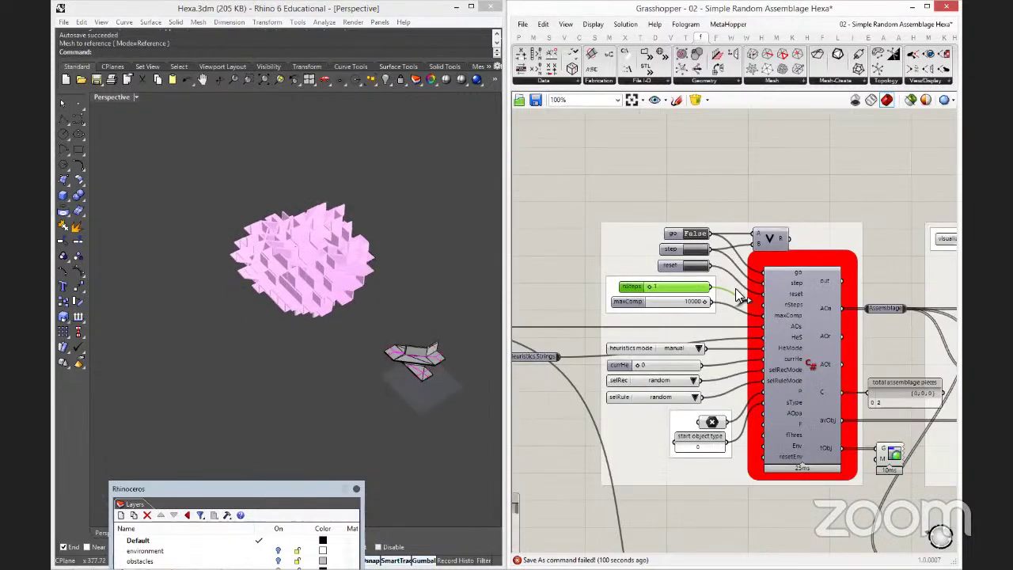
pyautogui.scroll(2, 735, 288)
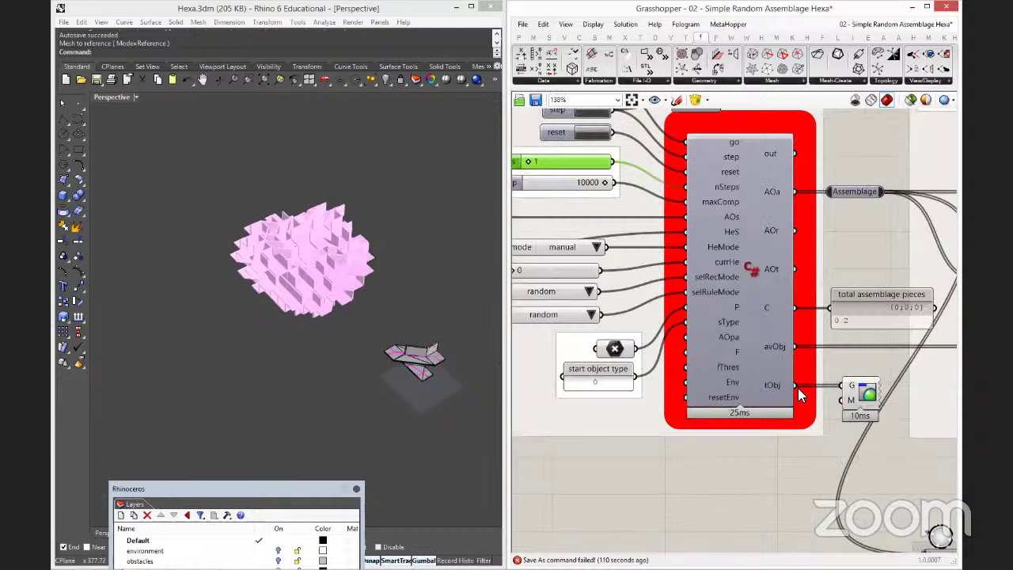
pyautogui.moveTo(779, 386)
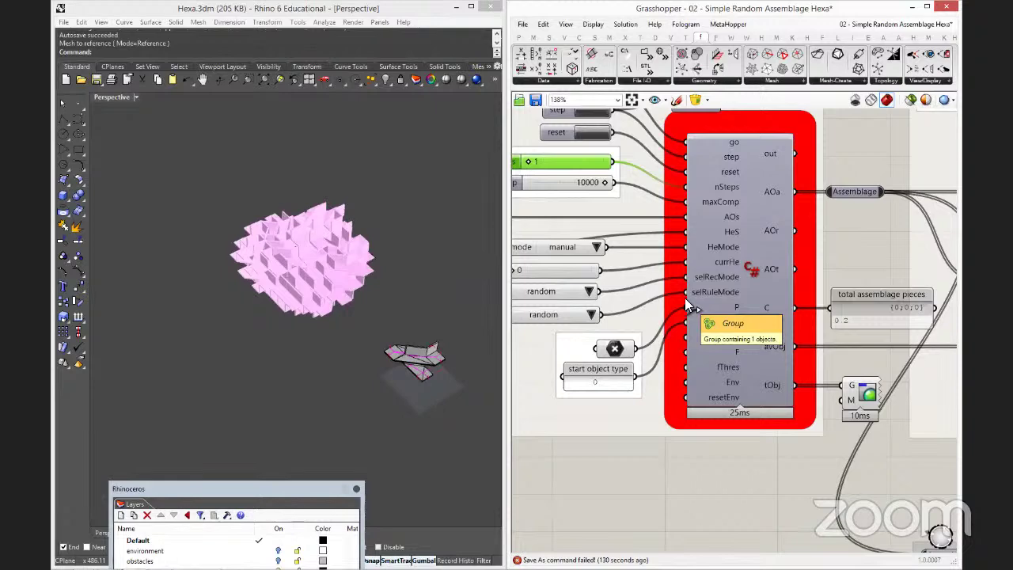
# Run three more single steps of the assemblage engine, adding one object at a time.
pyautogui.moveTo(591, 131); pyautogui.dragTo(674, 232, button='right')
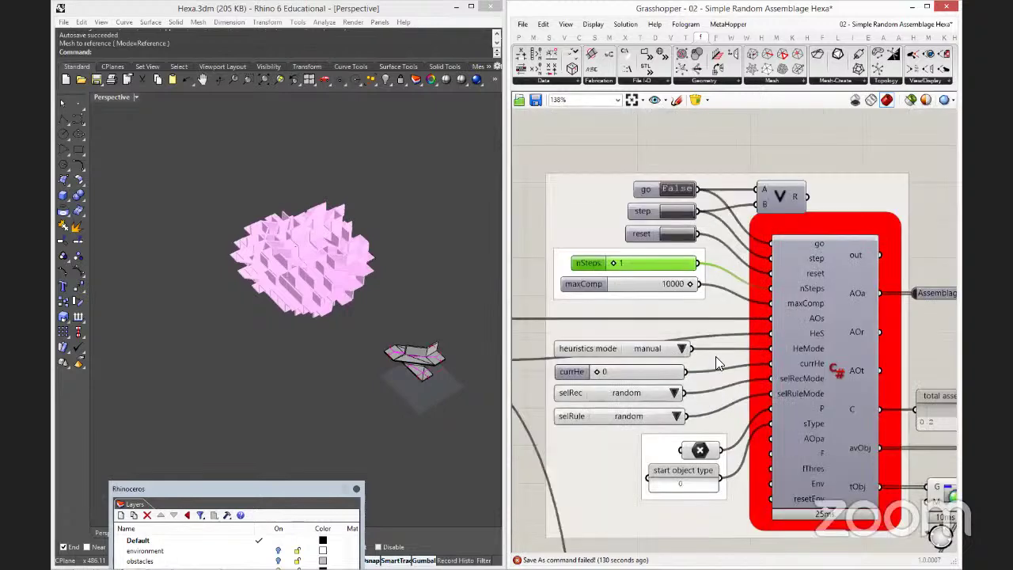
pyautogui.click(668, 206)
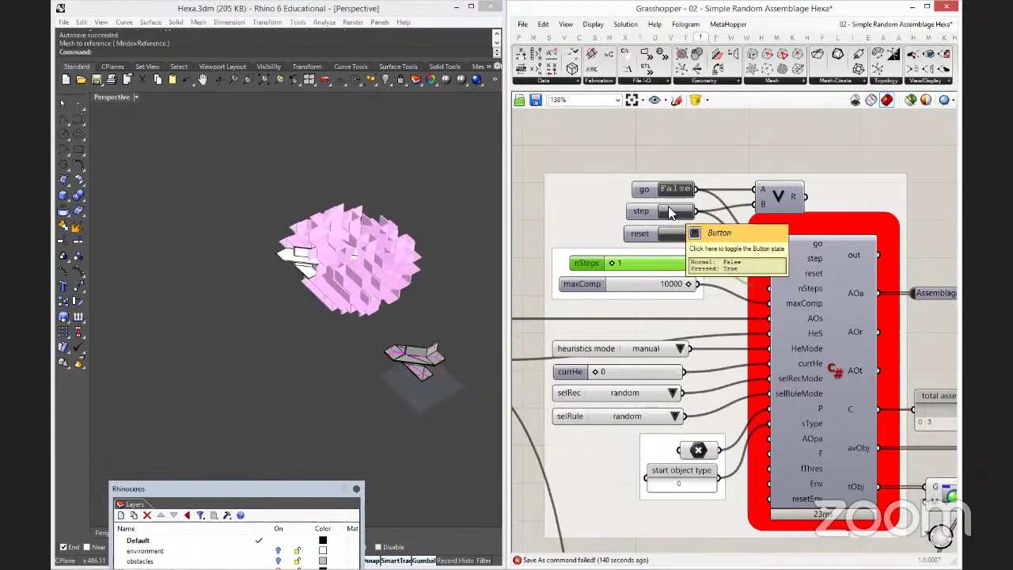
pyautogui.click(668, 211)
pyautogui.click(668, 210)
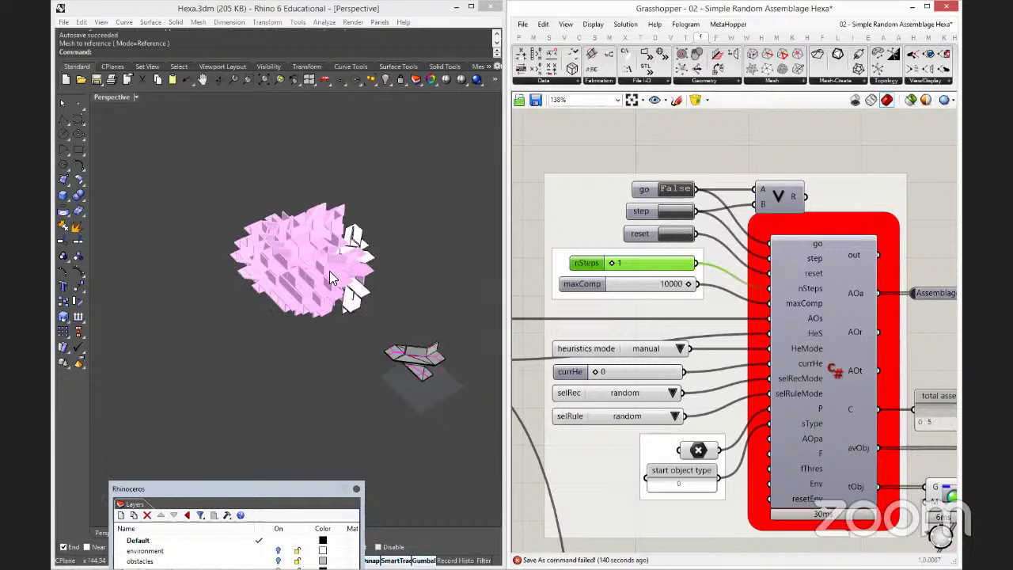
# Set nSteps to 20 and run the assemblage engine once to add 20 more objects.
pyautogui.doubleClick(638, 261)
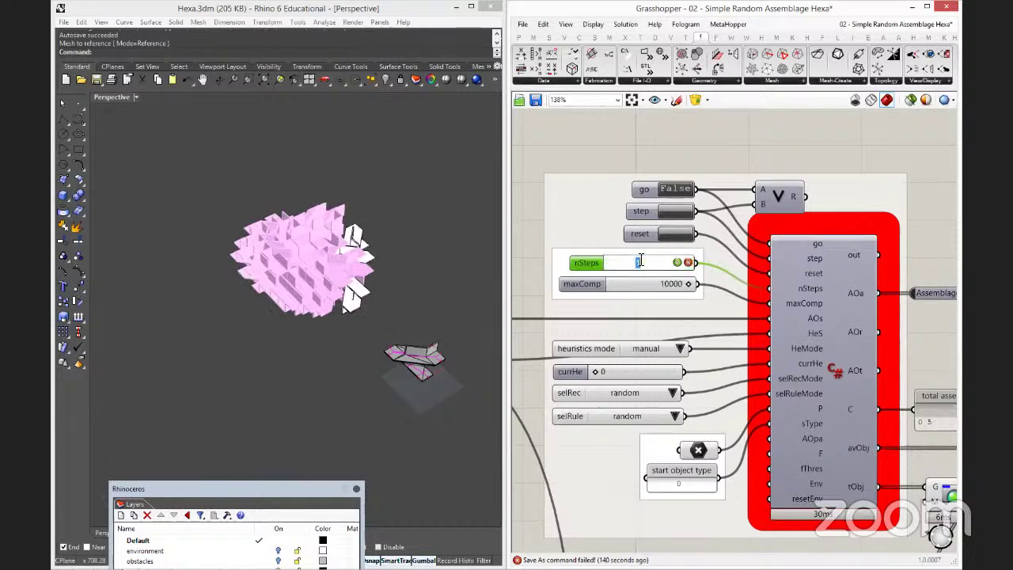
pyautogui.write('20')
pyautogui.press('Return')
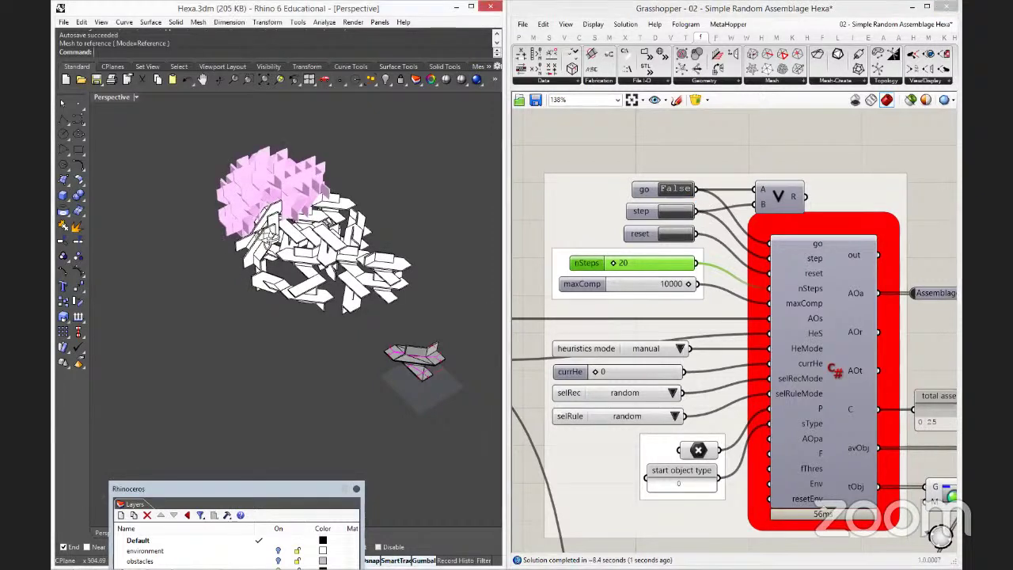
pyautogui.moveTo(411, 293); pyautogui.dragTo(347, 235, button='right')
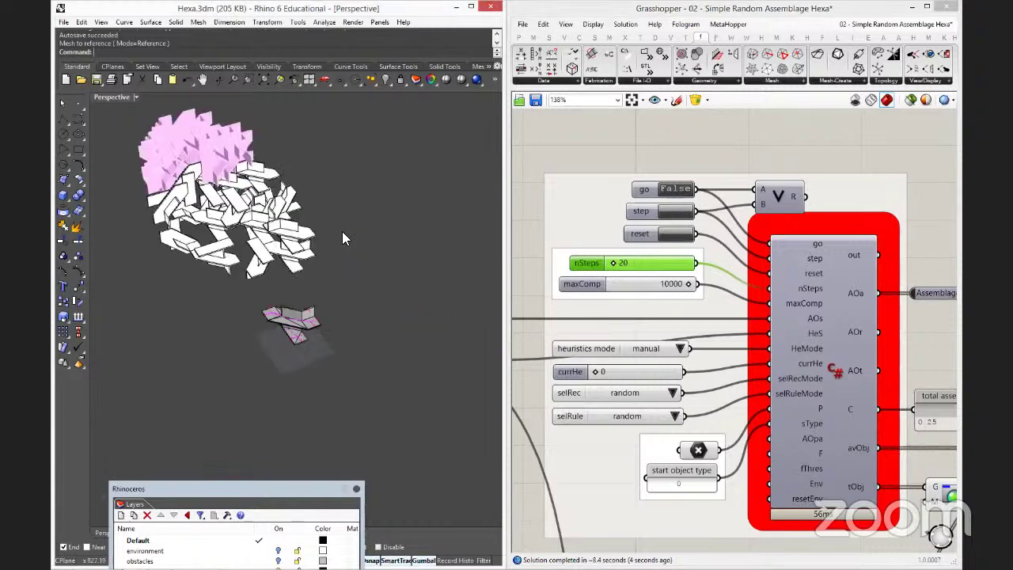
# Select the custom preview component fed by the tObj output to highlight the candidate objects in the Rhino viewport.
pyautogui.moveTo(802, 379); pyautogui.dragTo(708, 342, button='right')
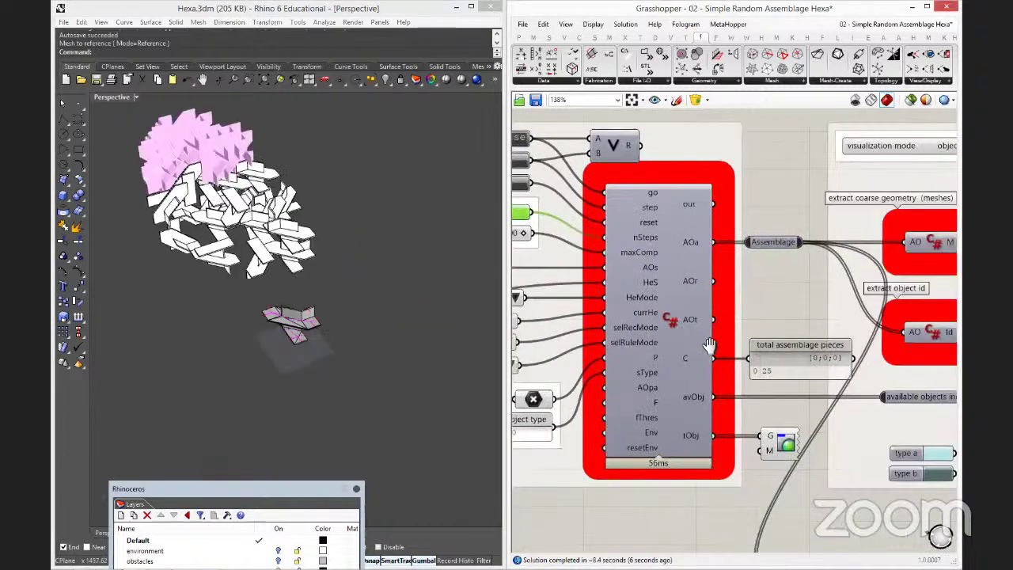
pyautogui.click(801, 443)
pyautogui.middleClick(801, 443)
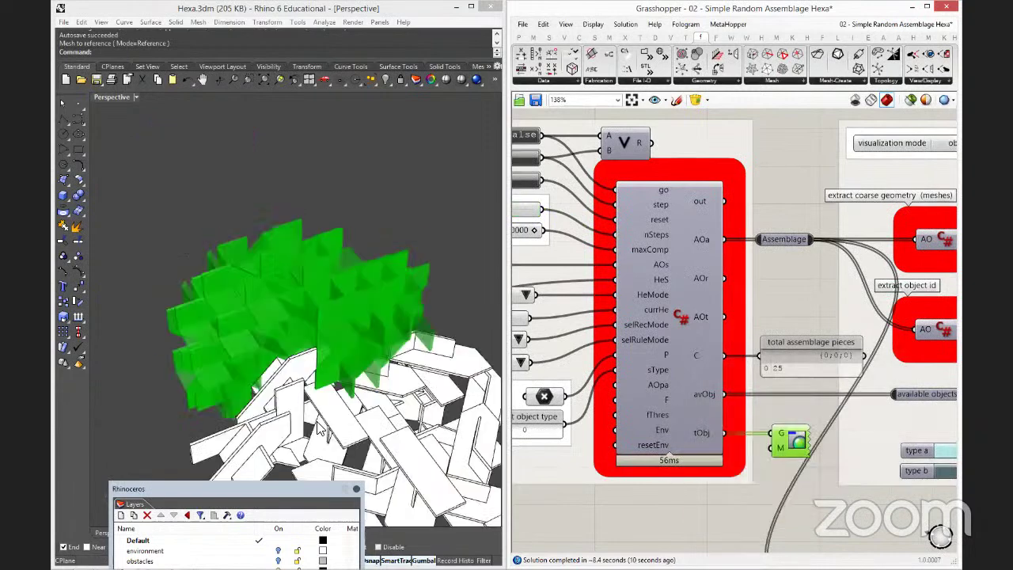
pyautogui.click(340, 431)
pyautogui.moveTo(340, 431); pyautogui.dragTo(380, 342, button='right')
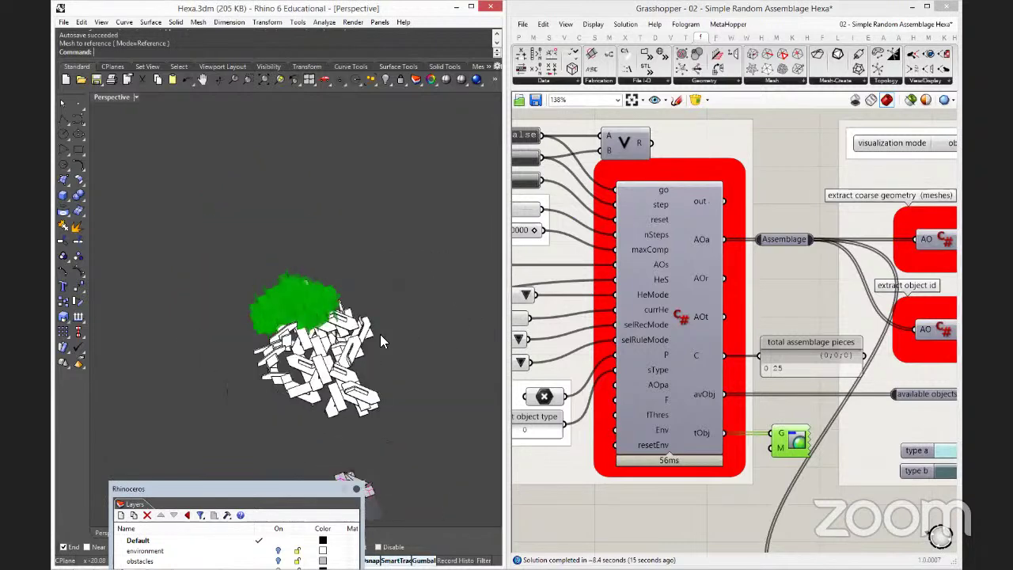
# Run two more 20-object assemblage steps, turning off the preview of the tObj candidate objects between them.
pyautogui.moveTo(641, 217); pyautogui.dragTo(759, 284, button='right')
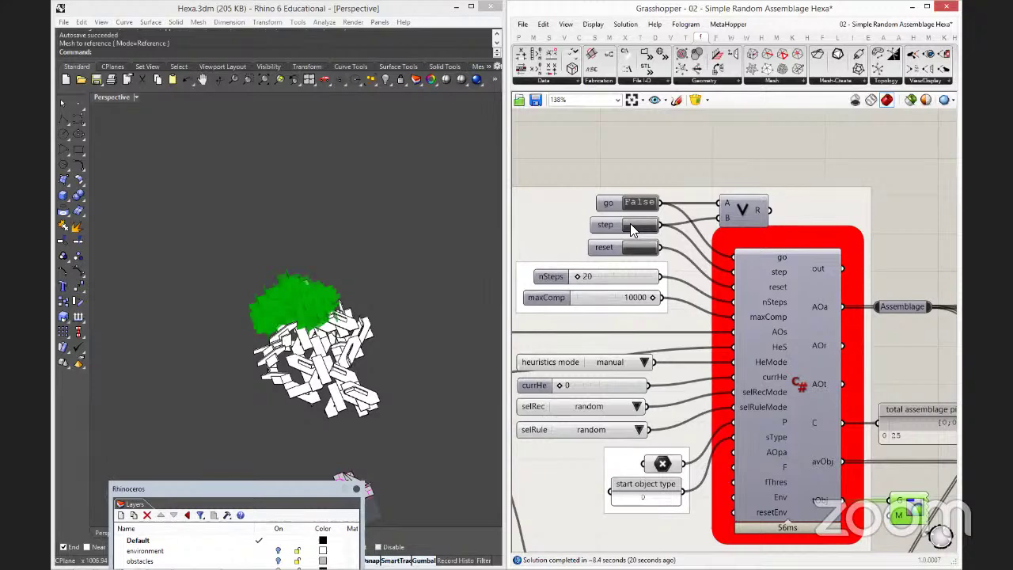
pyautogui.click(633, 228)
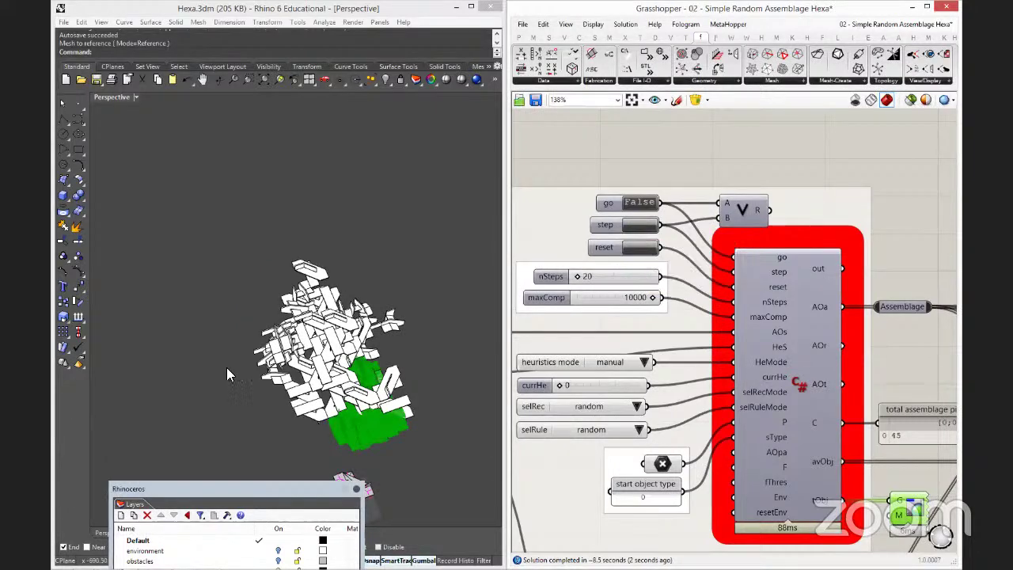
pyautogui.moveTo(226, 367); pyautogui.dragTo(254, 382, button='right')
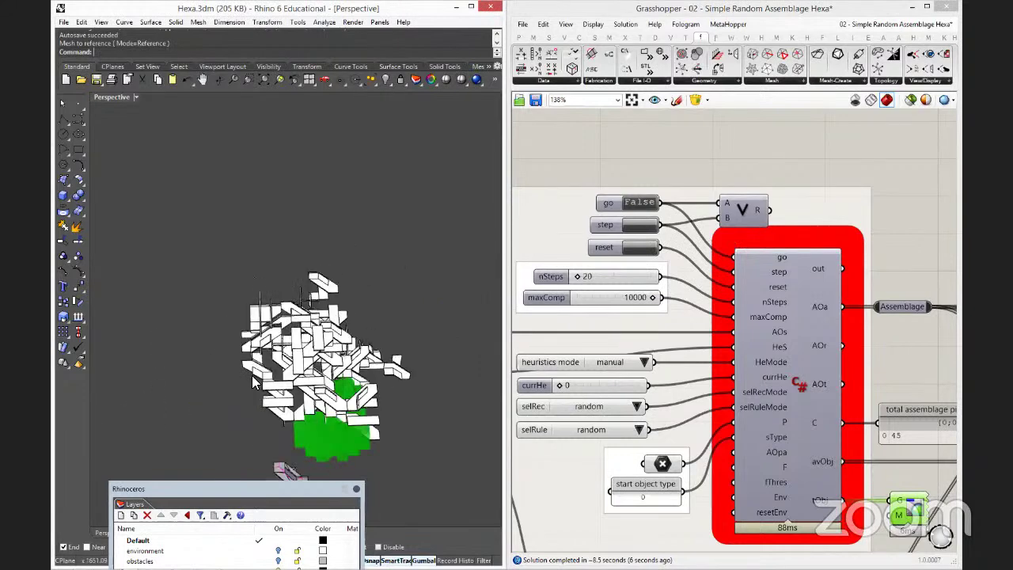
pyautogui.hotkey('ctrl', 'q')
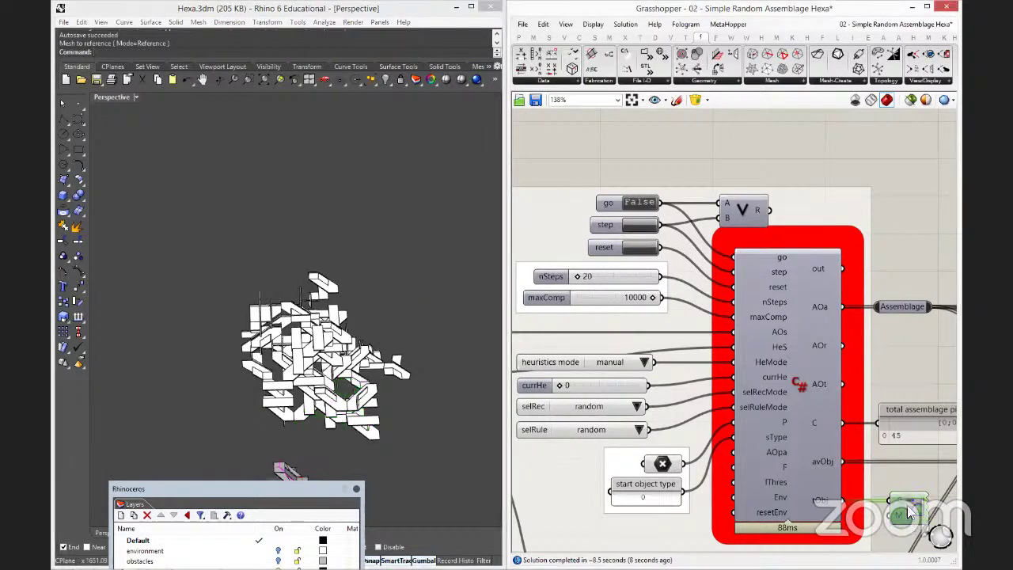
pyautogui.moveTo(263, 272); pyautogui.dragTo(396, 261, button='right')
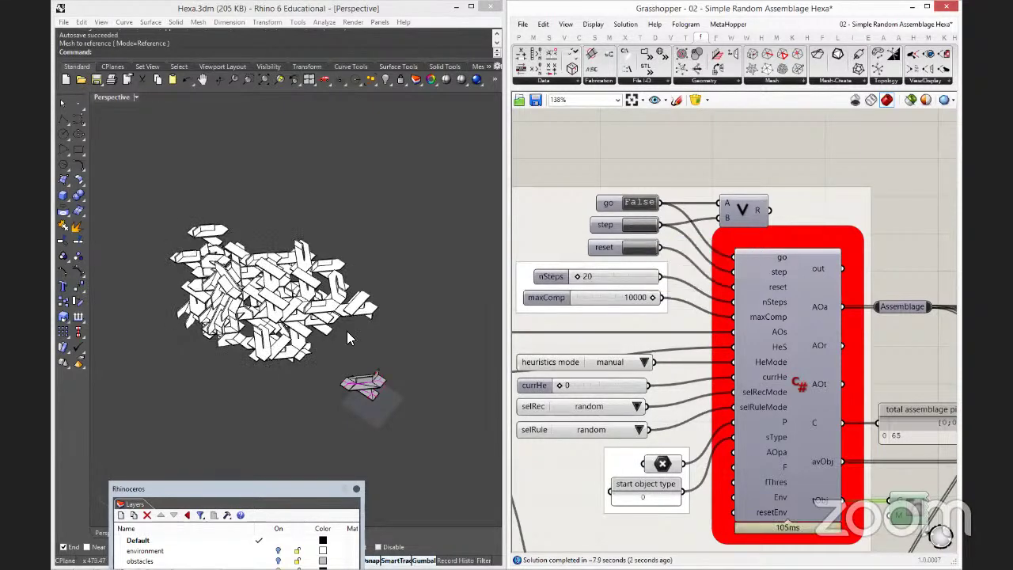
# Inspect the grown hexa assemblage in Rhino from several angles, including close-up views of the spaces between its pieces.
pyautogui.moveTo(353, 335); pyautogui.dragTo(355, 387, button='right')
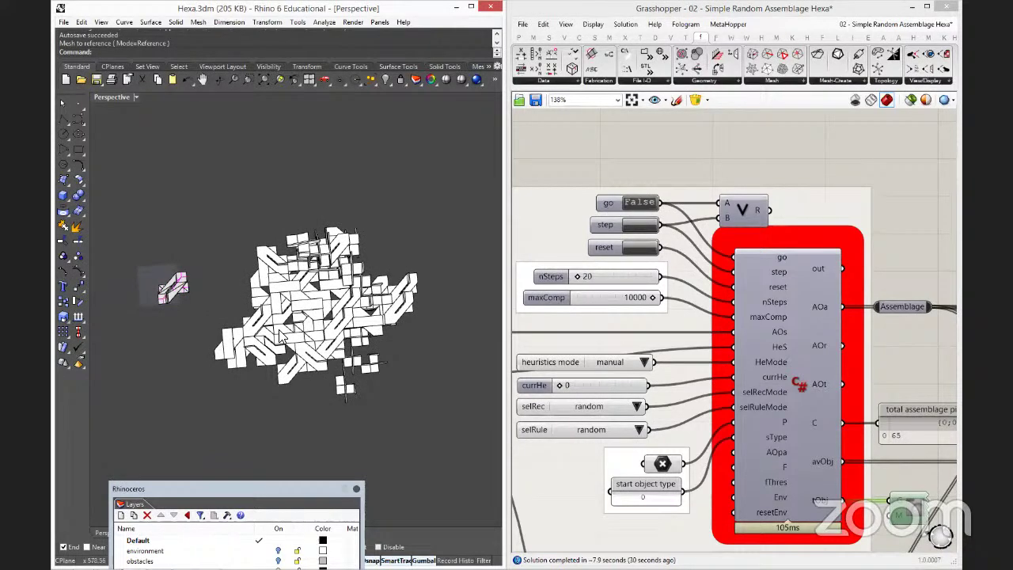
pyautogui.moveTo(279, 332); pyautogui.dragTo(303, 333, button='right')
pyautogui.scroll(2, 356, 288)
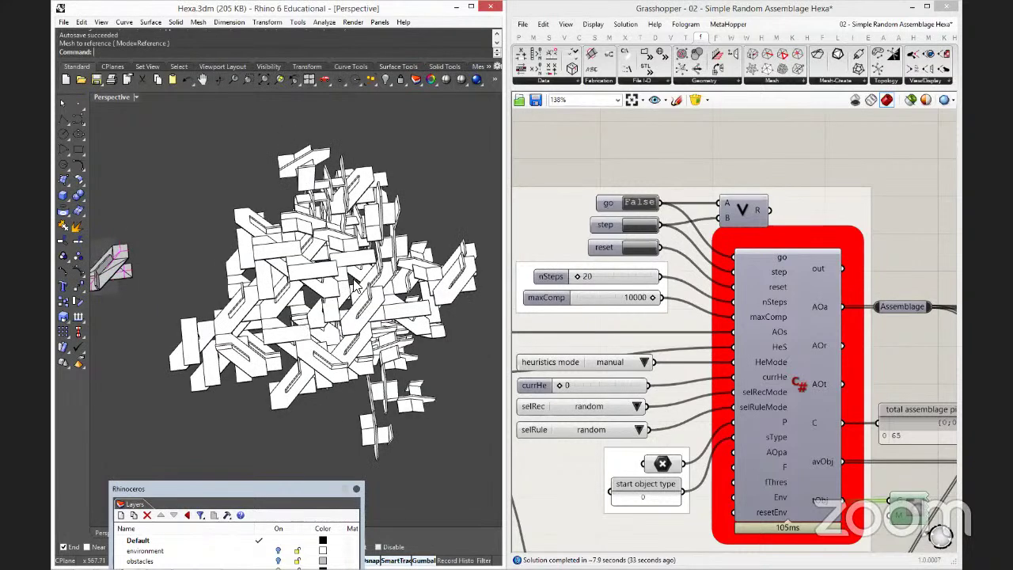
pyautogui.scroll(3, 356, 288)
pyautogui.scroll(2, 478, 313)
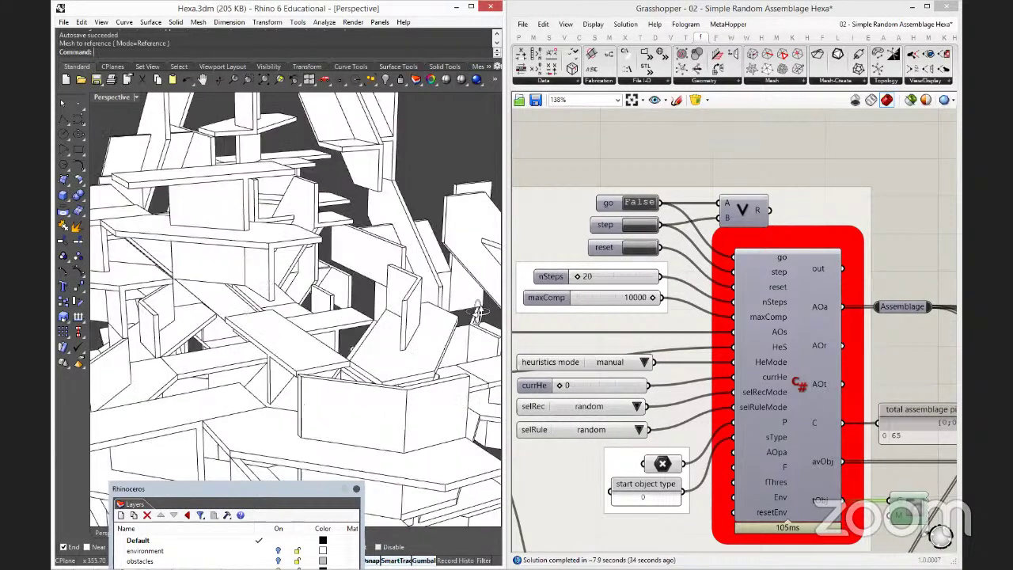
pyautogui.scroll(3, 478, 313)
pyautogui.scroll(2, 475, 314)
pyautogui.scroll(2, 294, 316)
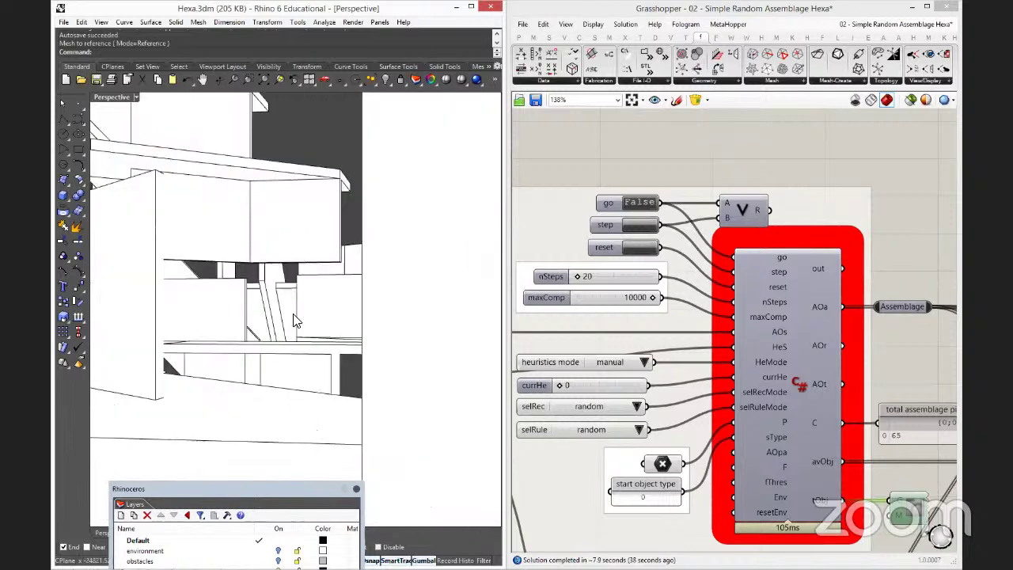
pyautogui.scroll(2, 354, 327)
pyautogui.moveTo(354, 327); pyautogui.dragTo(320, 331, button='right')
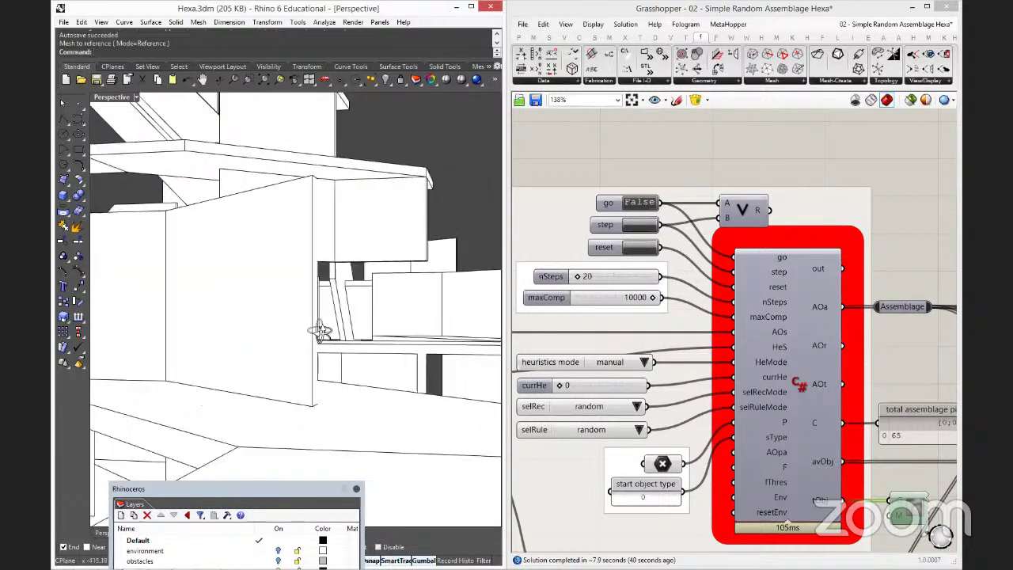
pyautogui.scroll(3, 311, 332)
pyautogui.scroll(-4, 304, 333)
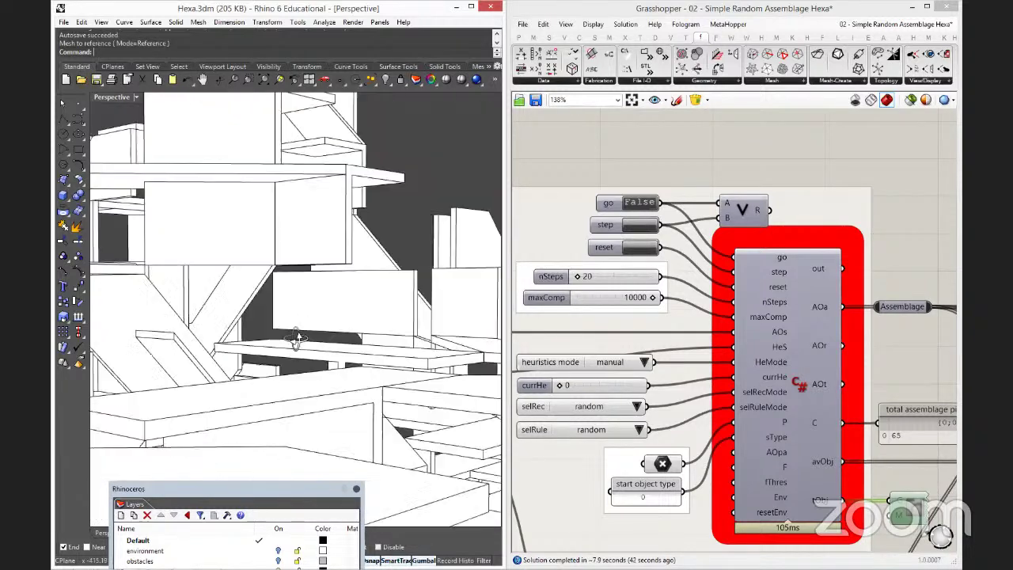
pyautogui.scroll(1, 302, 339)
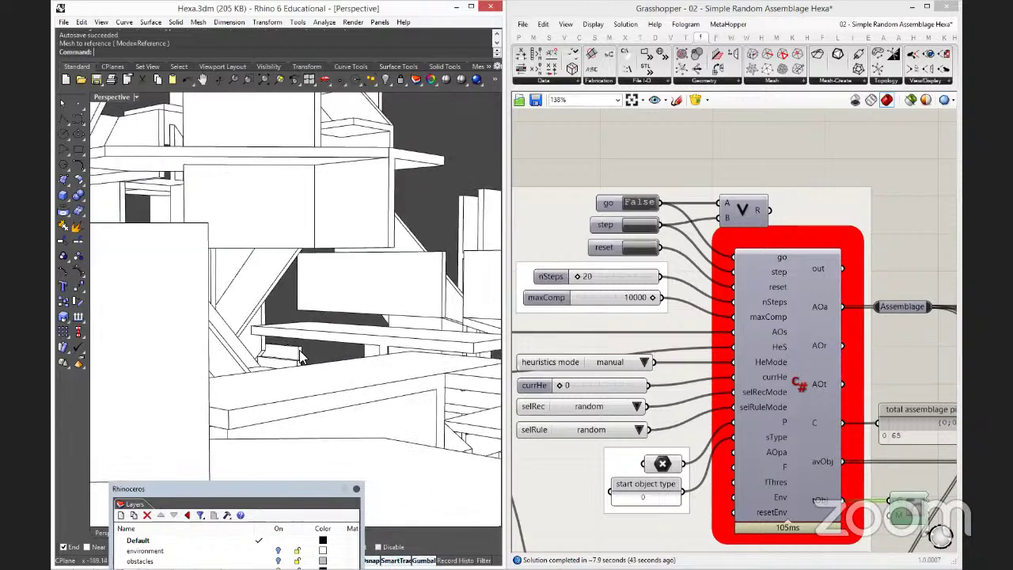
pyautogui.scroll(-3, 299, 353)
pyautogui.scroll(-5, 301, 357)
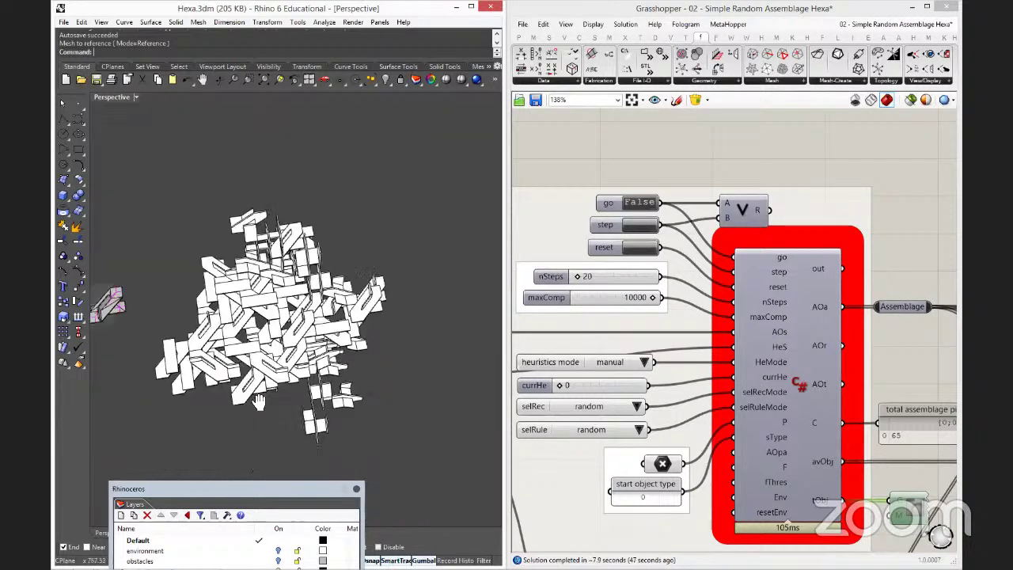
pyautogui.scroll(5, 284, 341)
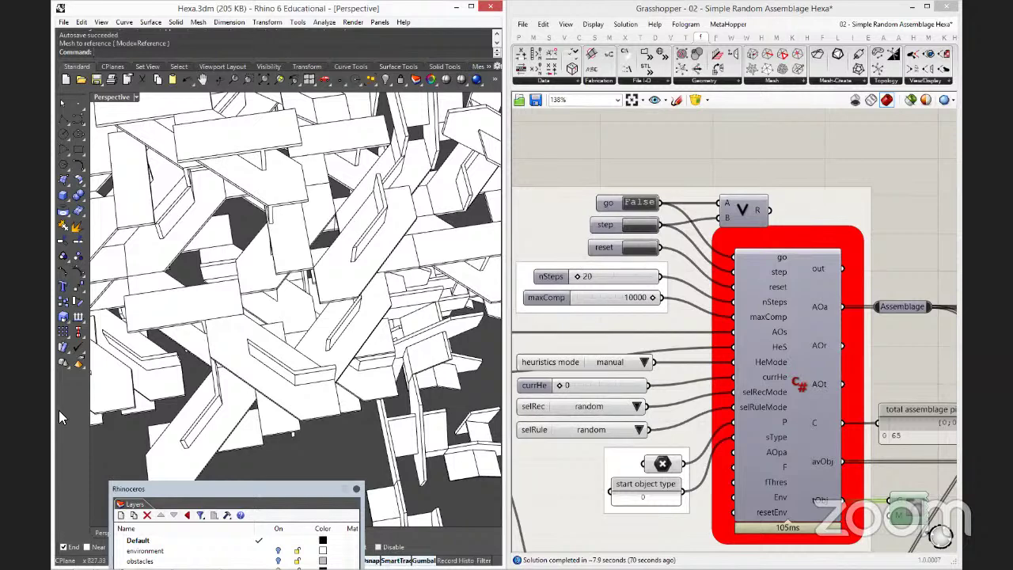
# Examine the full hexa assemblage in Rhino and the branching pieces at its lower end from several angles and distances.
pyautogui.scroll(-6, 347, 360)
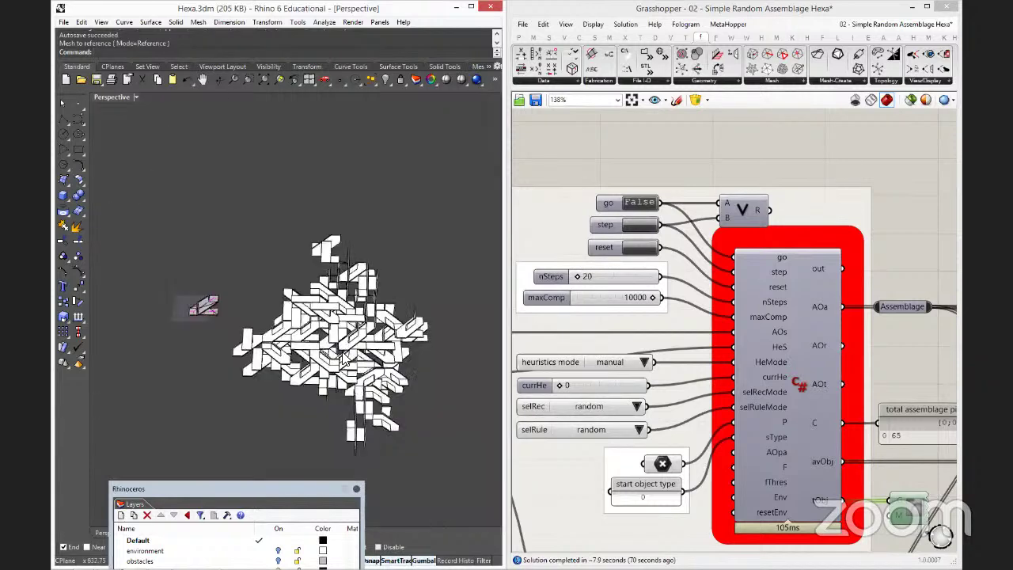
pyautogui.moveTo(348, 353); pyautogui.dragTo(343, 327, button='right')
pyautogui.scroll(4, 343, 327)
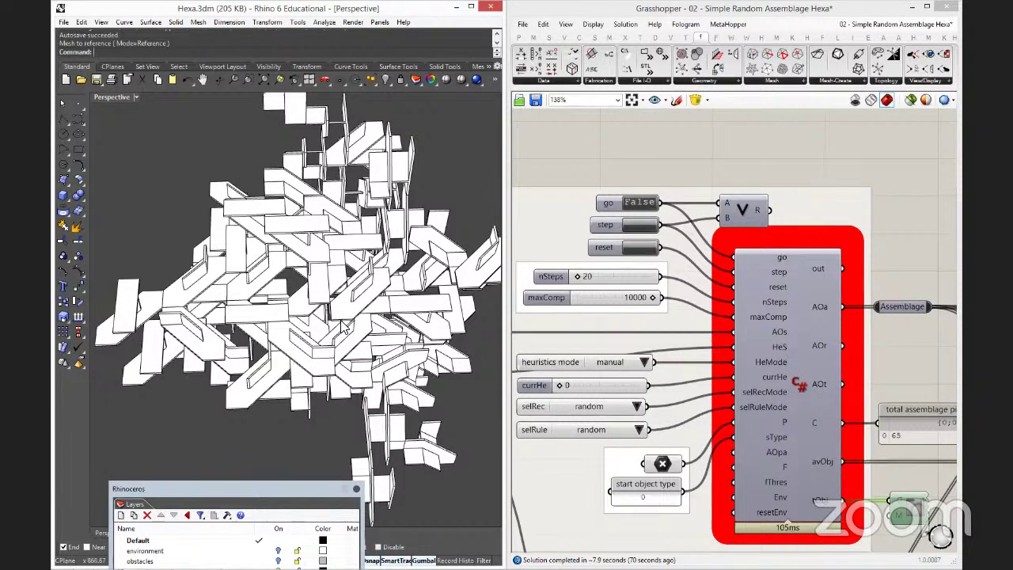
pyautogui.moveTo(354, 353); pyautogui.dragTo(353, 290, button='right')
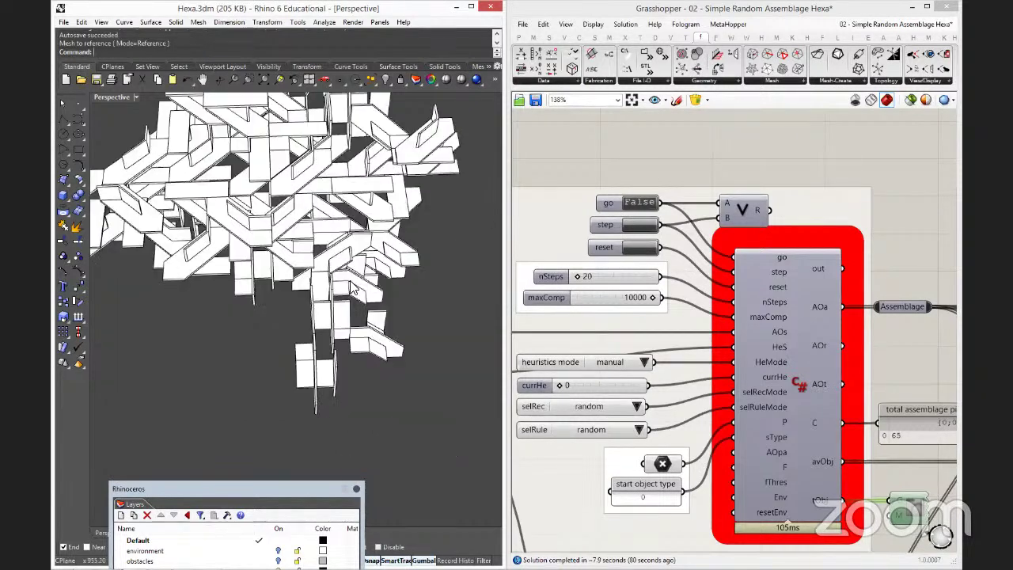
pyautogui.scroll(3, 351, 289)
pyautogui.moveTo(275, 288); pyautogui.dragTo(224, 395, button='right')
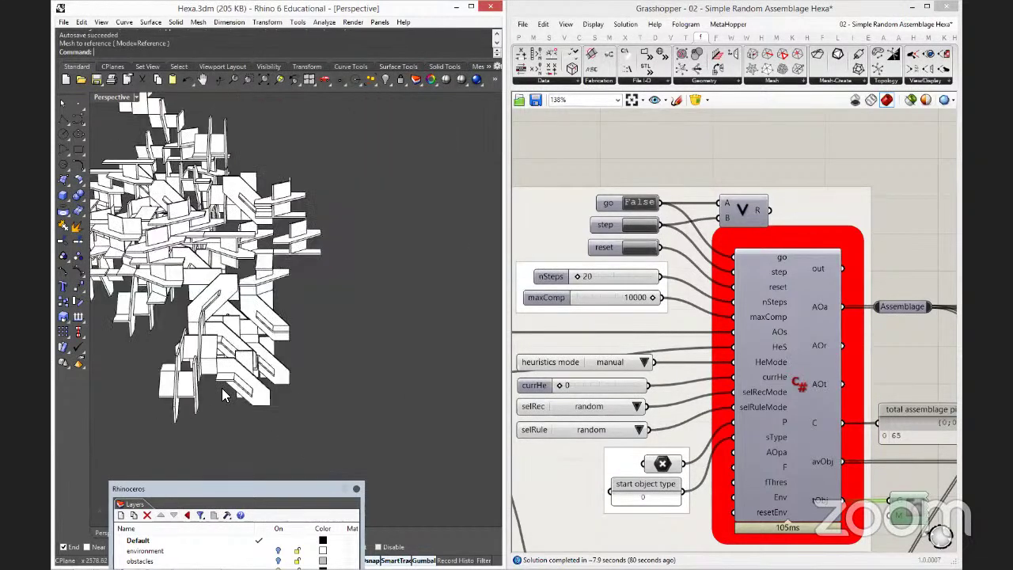
pyautogui.scroll(3, 289, 292)
pyautogui.moveTo(289, 293); pyautogui.dragTo(156, 305, button='right')
pyautogui.scroll(2, 156, 304)
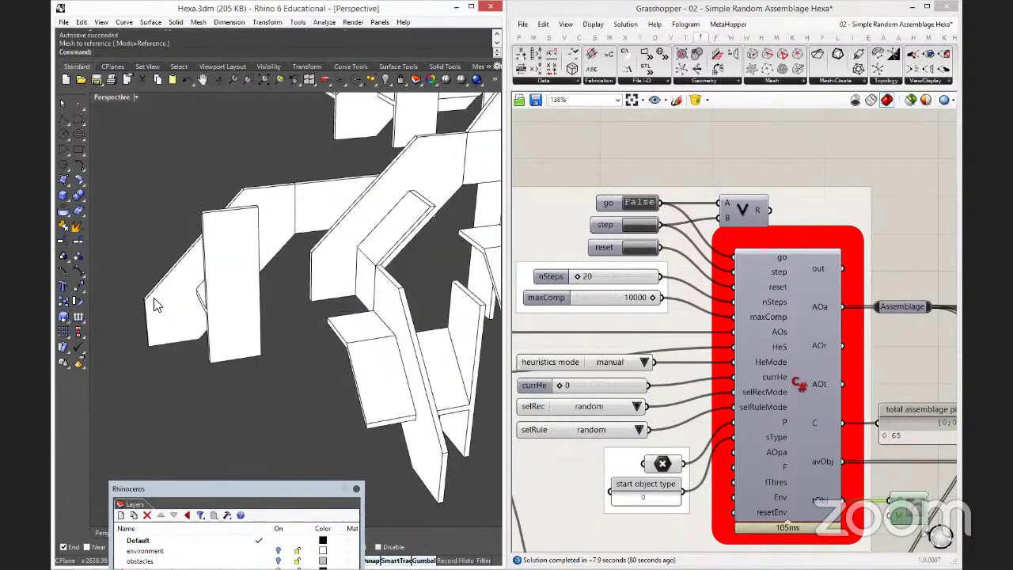
pyautogui.scroll(-3, 156, 304)
pyautogui.scroll(-3, 233, 299)
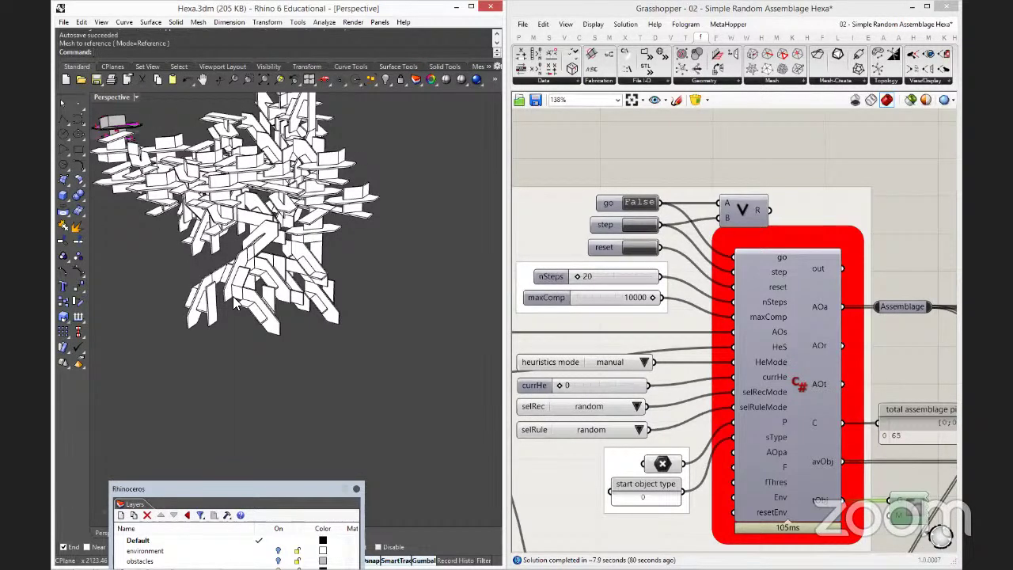
pyautogui.moveTo(234, 306); pyautogui.dragTo(329, 283, button='right')
pyautogui.scroll(3, 326, 284)
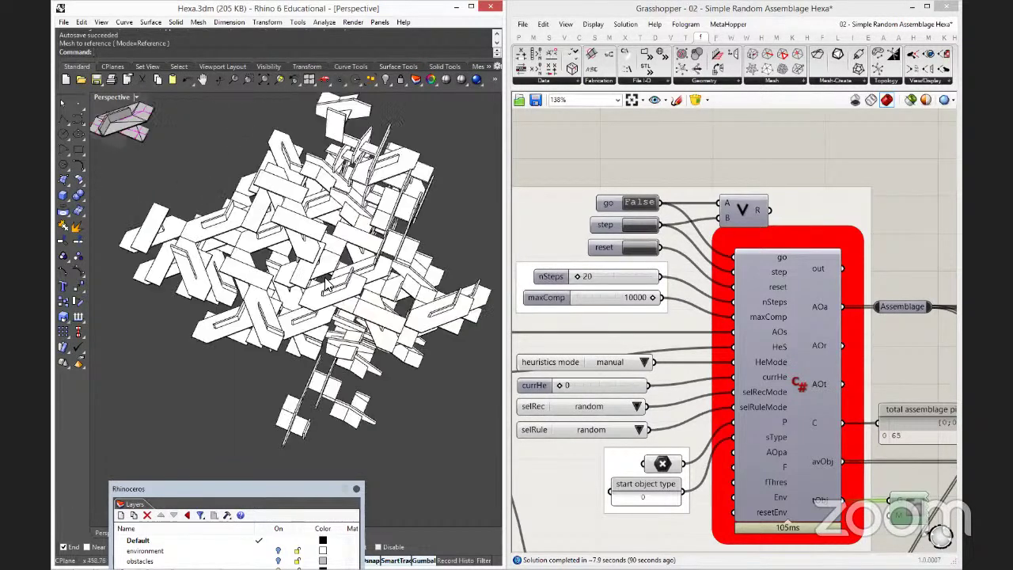
pyautogui.scroll(-2, 325, 285)
pyautogui.scroll(-1, 316, 227)
pyautogui.scroll(-2, 317, 228)
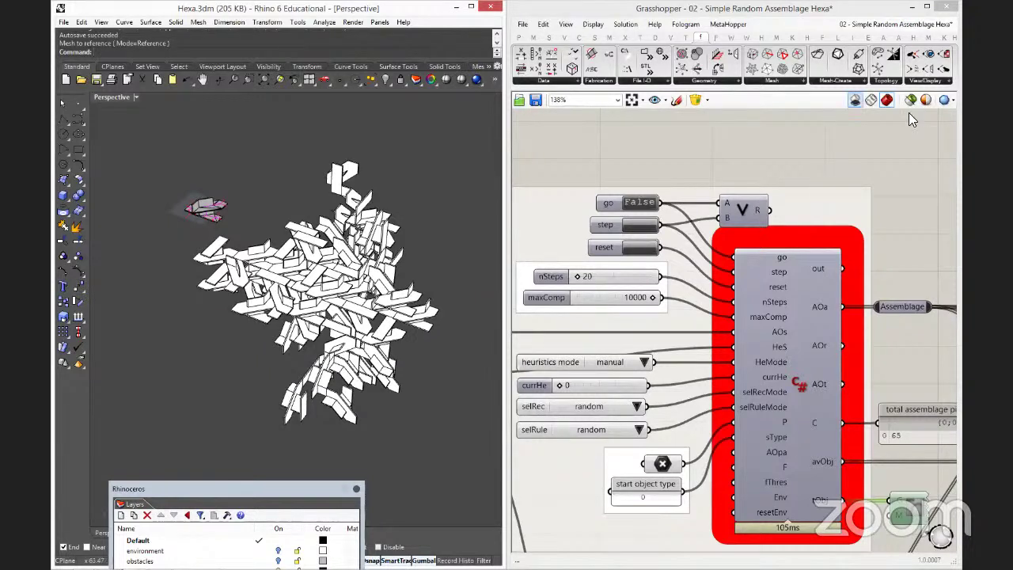
# Create a new empty Grasshopper document.
pyautogui.moveTo(271, 567)
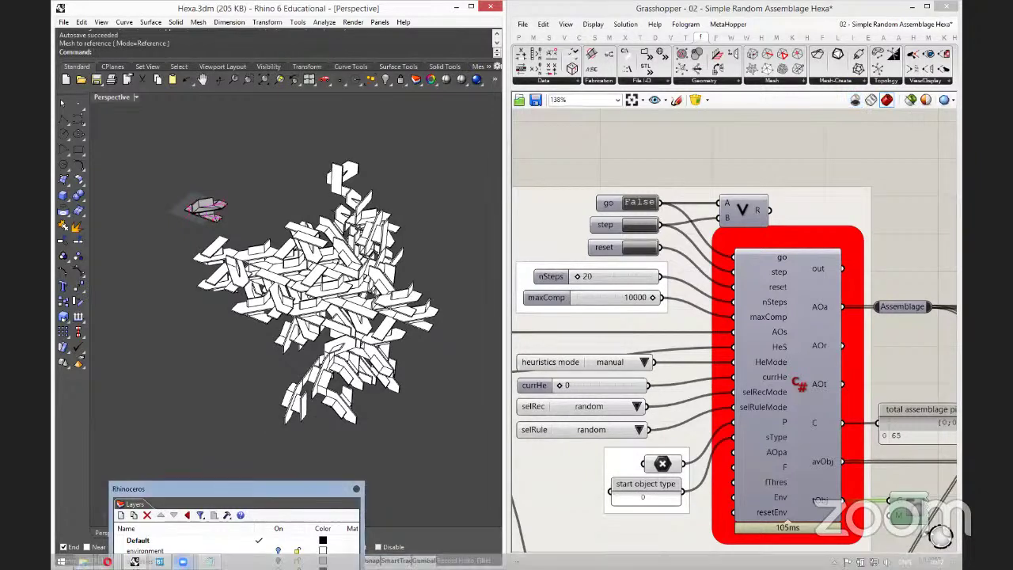
pyautogui.moveTo(135, 561)
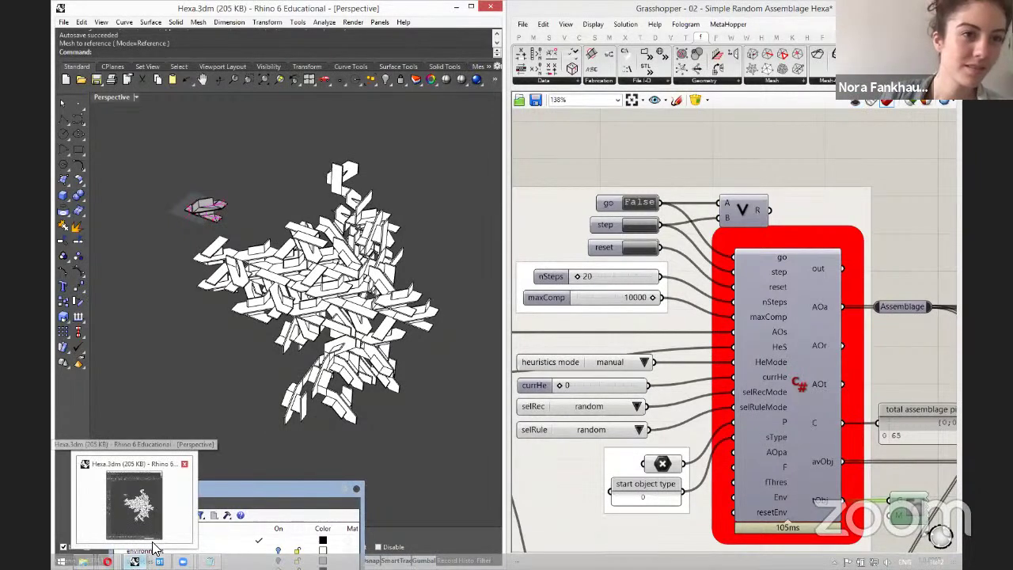
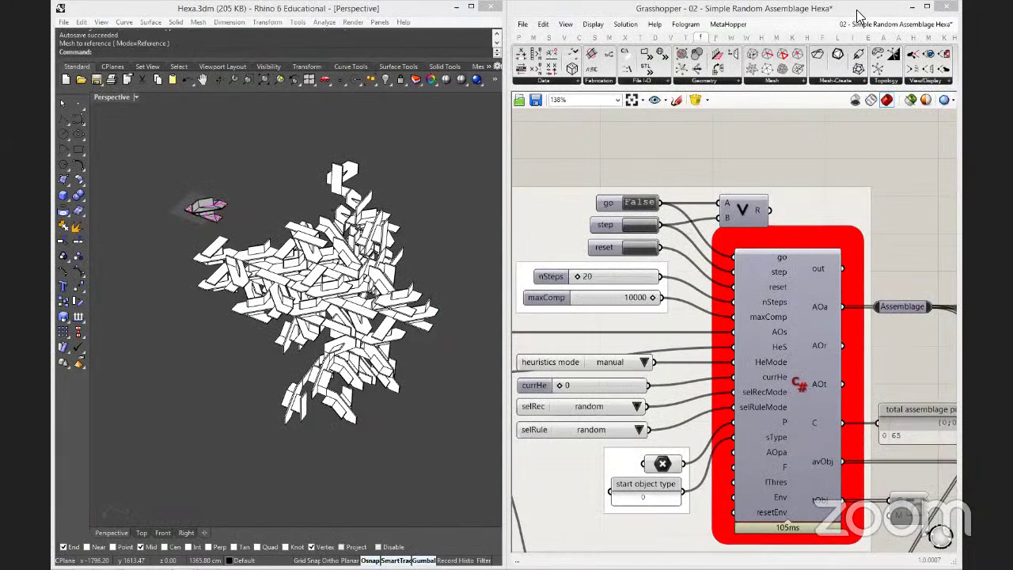
pyautogui.click(523, 24)
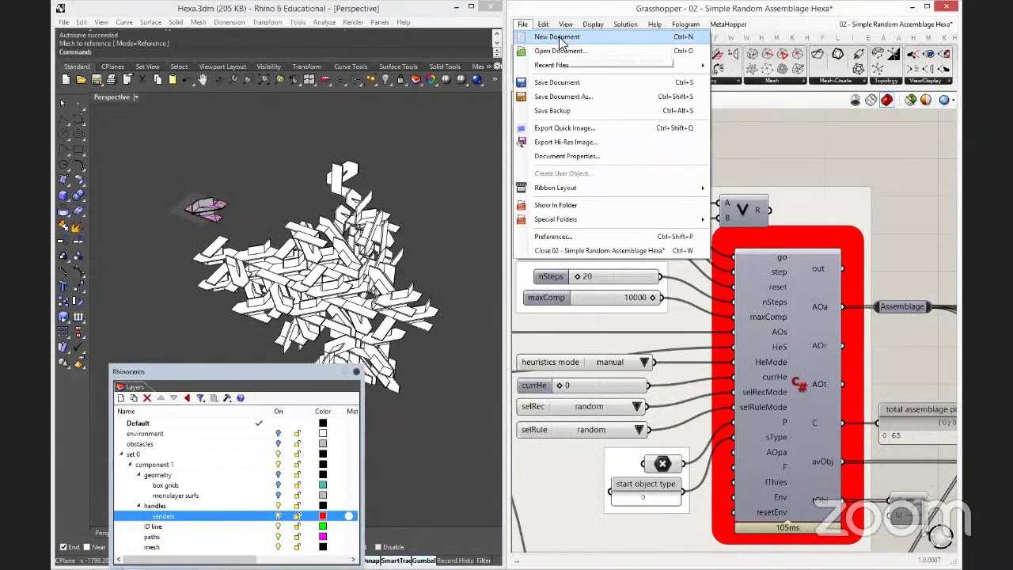
pyautogui.press('Escape')
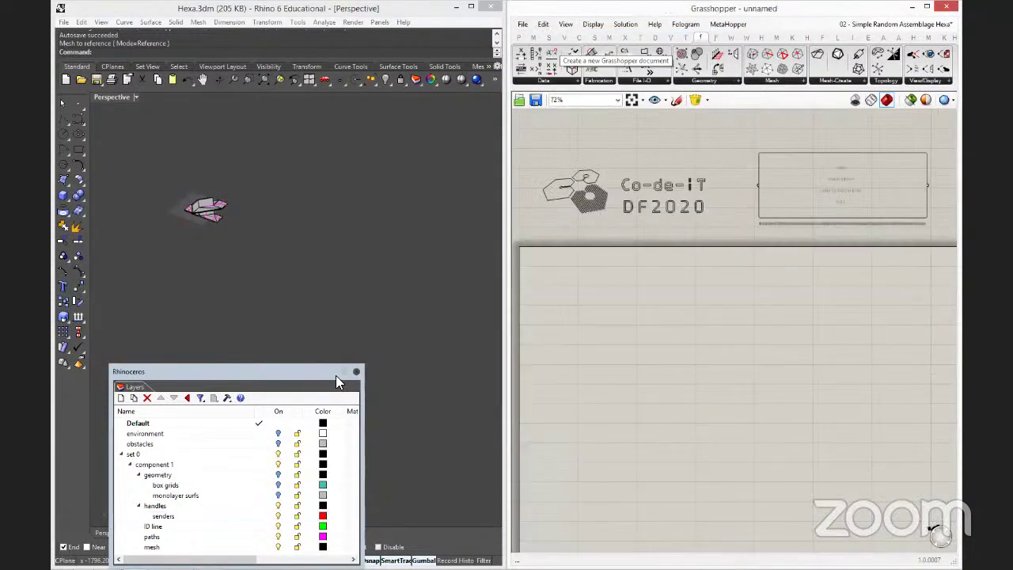
# Select all the curves and the mesh of the hexa component in Rhino and zoom to the selection.
pyautogui.click(142, 164)
pyautogui.moveTo(141, 169); pyautogui.dragTo(265, 245)
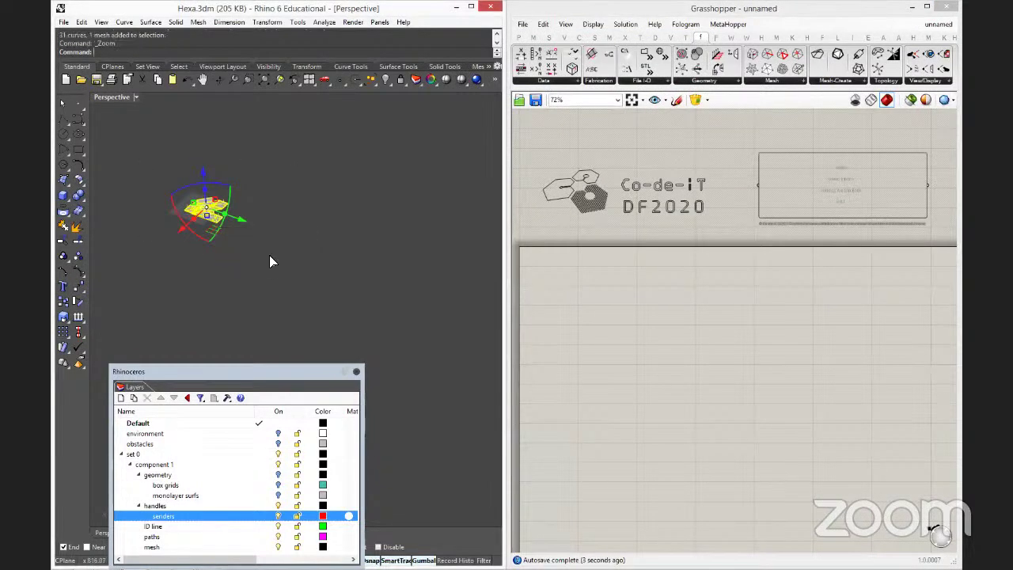
pyautogui.write('zs')
pyautogui.press('Return')
pyautogui.press('Escape')
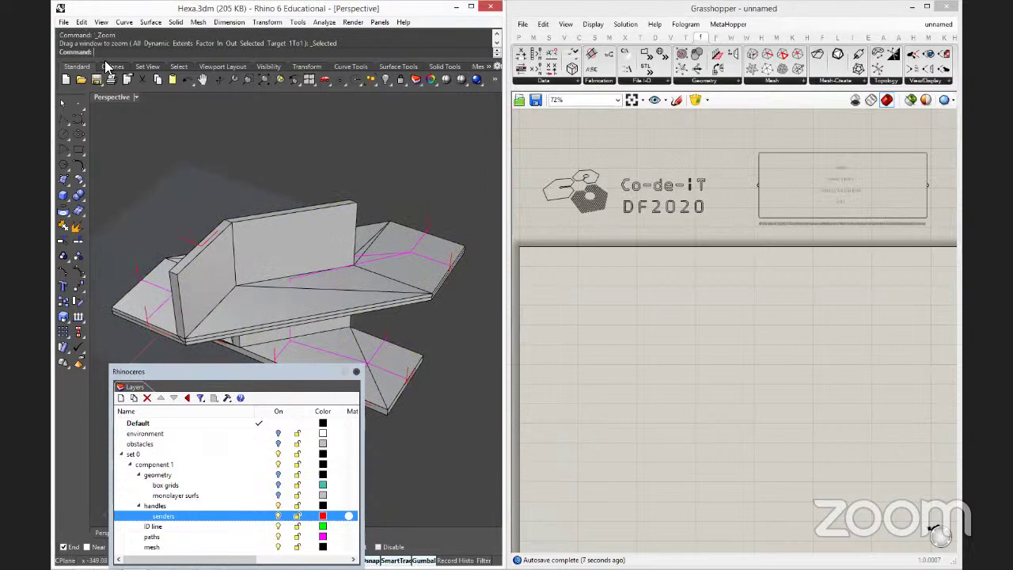
# Open the recent Rhino file component set 01.3dm and move the Layers window clear of the Rhino viewport.
pyautogui.click(63, 22)
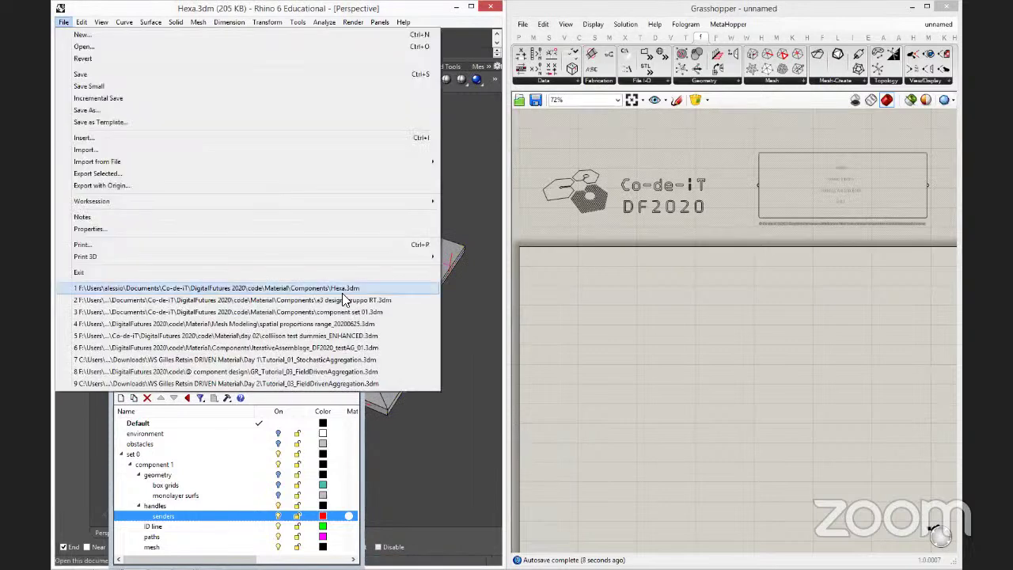
pyautogui.click(370, 312)
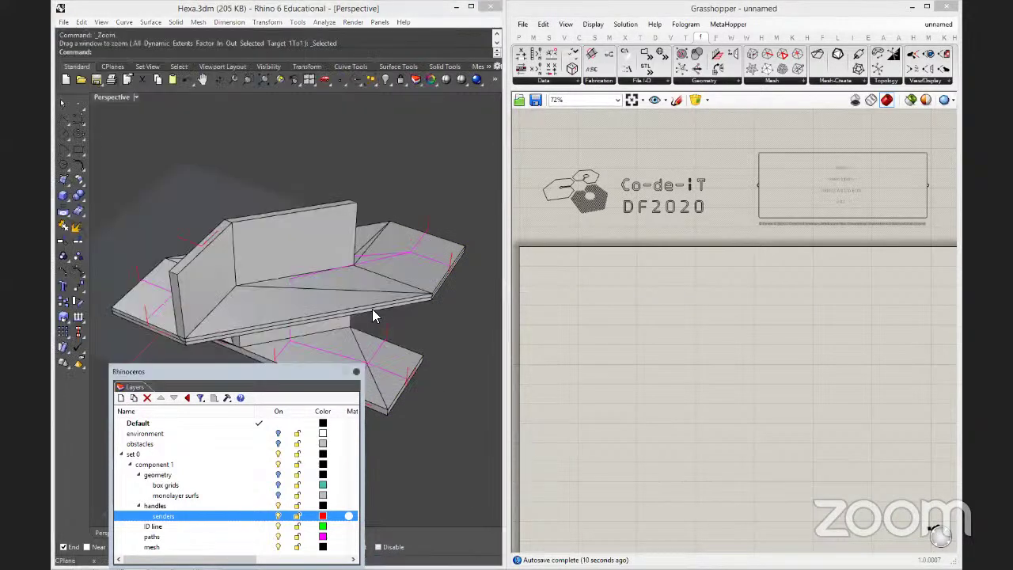
pyautogui.click(467, 333)
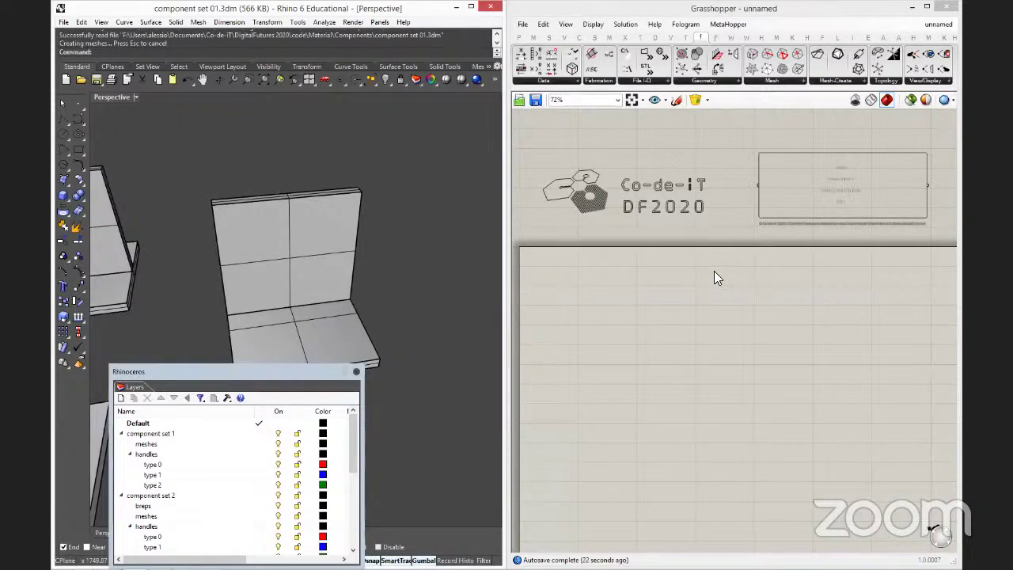
pyautogui.moveTo(714, 271); pyautogui.dragTo(712, 273)
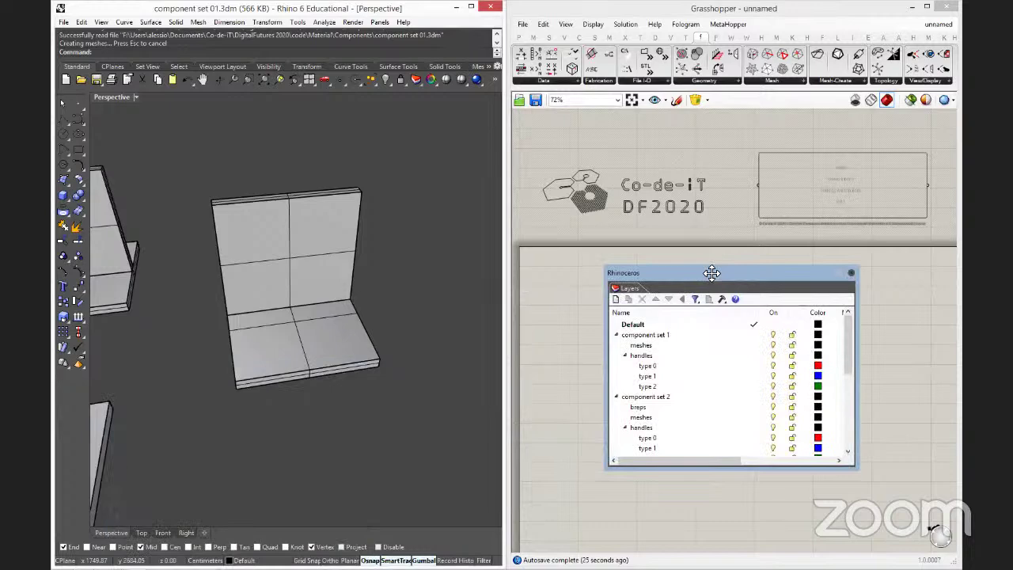
# Examine the plate components of the set from several angles, including the one with two upright panels on a shared base.
pyautogui.moveTo(459, 277); pyautogui.dragTo(316, 282, button='right')
pyautogui.scroll(5, 393, 369)
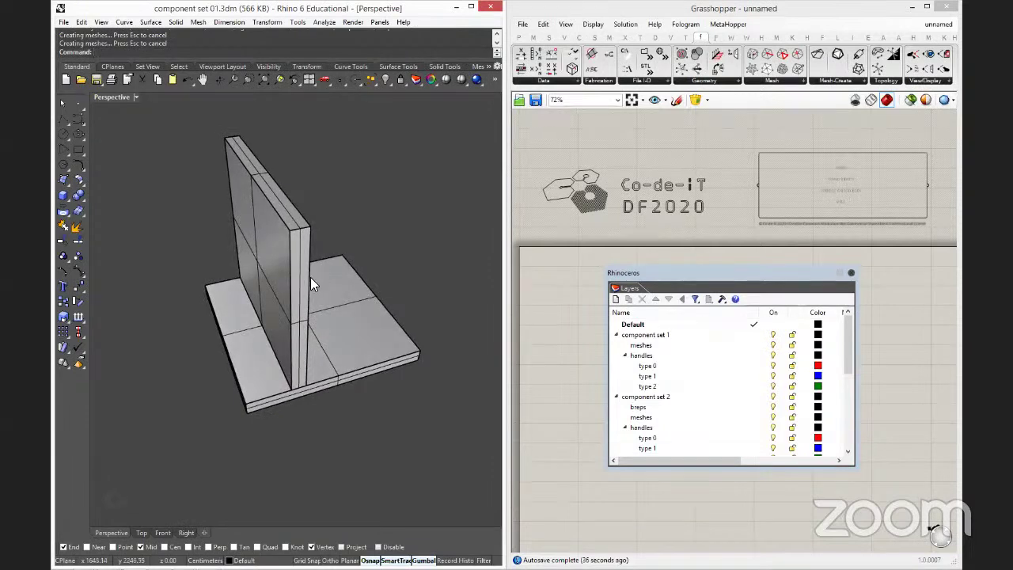
pyautogui.click(310, 285)
pyautogui.scroll(-5, 318, 431)
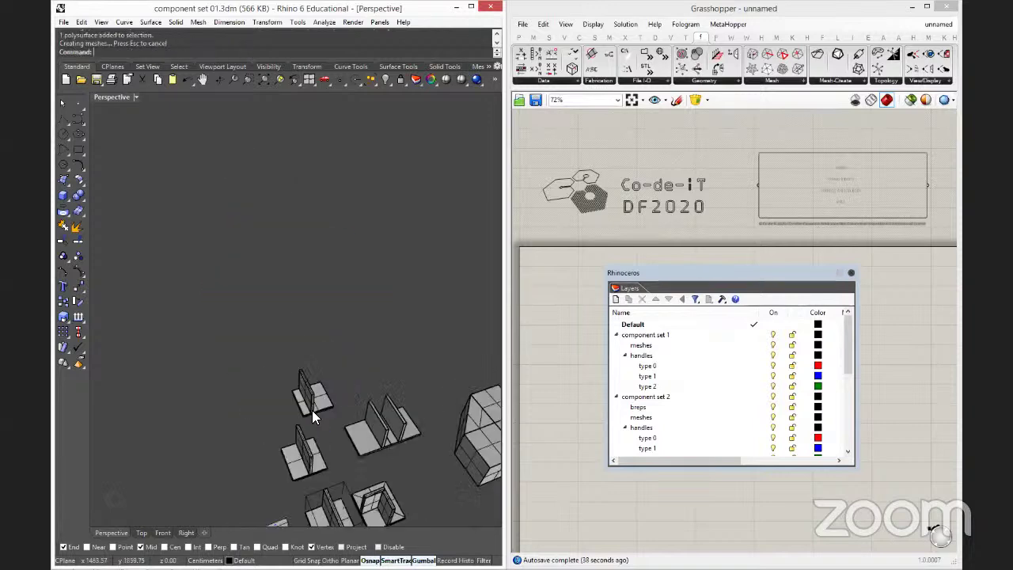
pyautogui.keyDown('shift'); pyautogui.moveTo(351, 424); pyautogui.dragTo(304, 334, button='right'); pyautogui.keyUp('shift')
pyautogui.scroll(8, 354, 317)
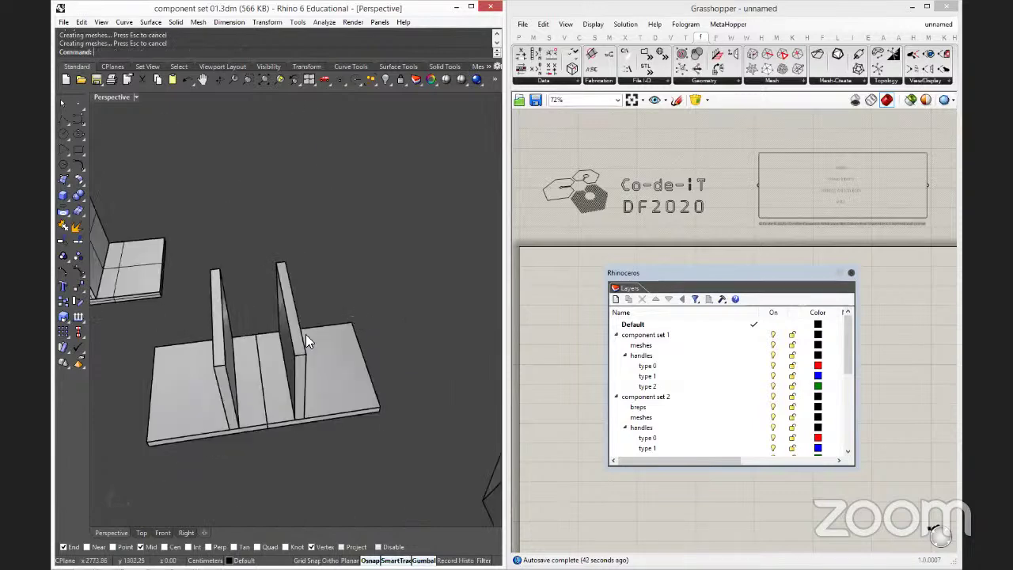
pyautogui.keyDown('shift'); pyautogui.moveTo(295, 320); pyautogui.dragTo(312, 333, button='right'); pyautogui.keyUp('shift')
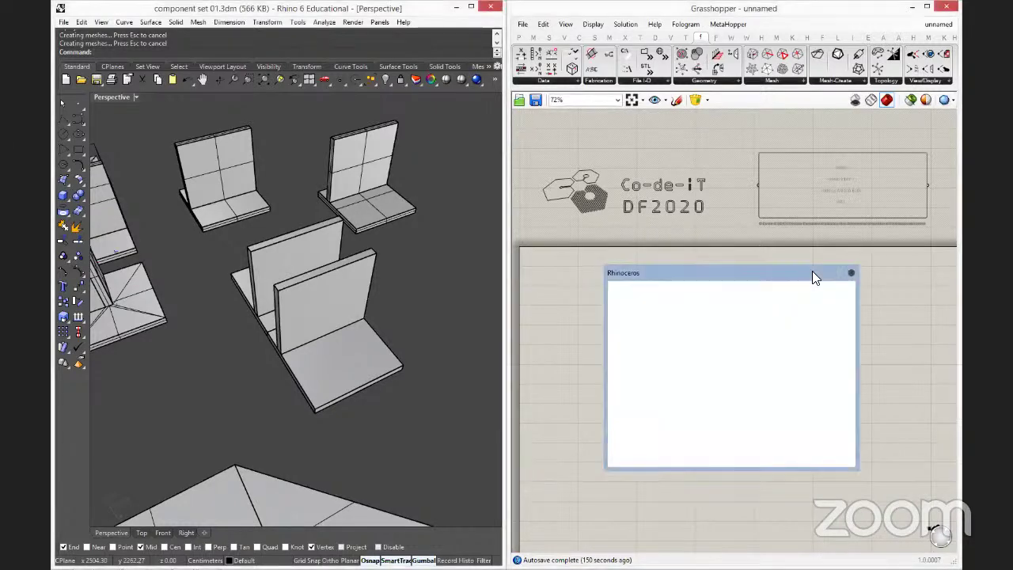
pyautogui.click(851, 273)
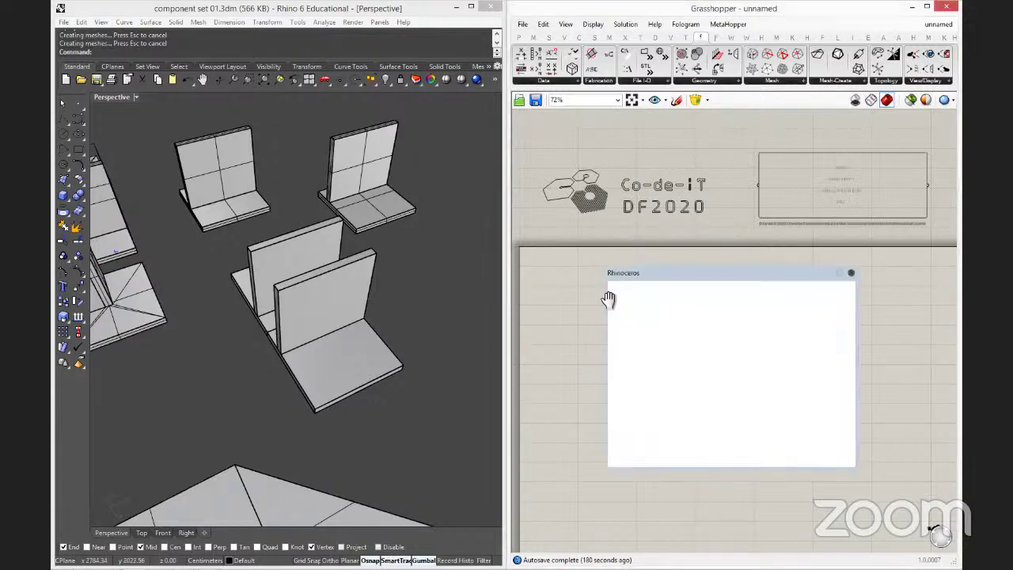
pyautogui.moveTo(443, 325); pyautogui.dragTo(387, 344, button='right')
pyautogui.scroll(3, 381, 337)
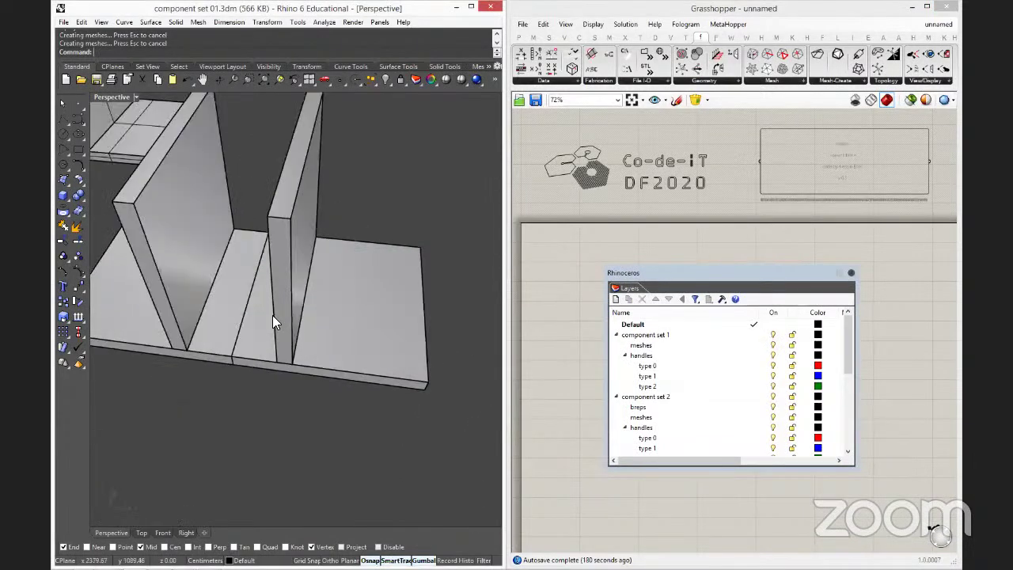
# Move one upright panel and its base plate together away from the component with two uprights.
pyautogui.click(282, 315)
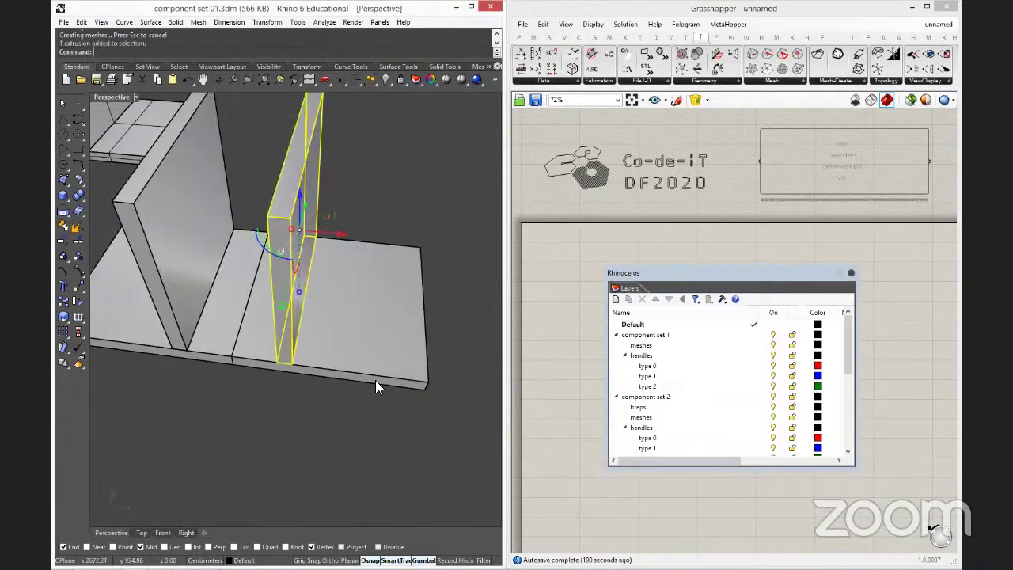
pyautogui.click(375, 380)
pyautogui.press('Home')
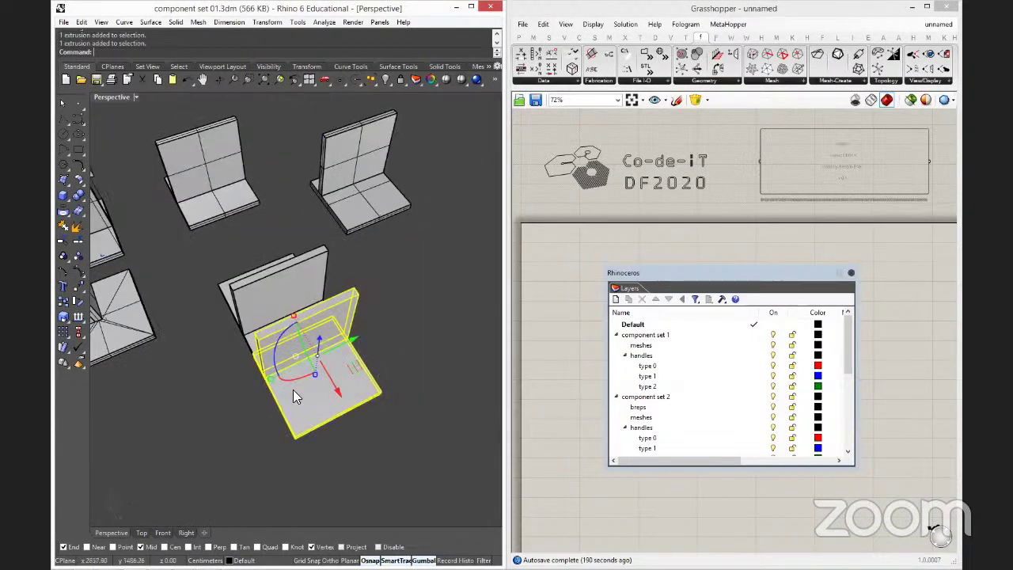
pyautogui.moveTo(355, 340); pyautogui.dragTo(452, 307)
# Pull the separated upright panel off its base plate so that the two stand apart.
pyautogui.moveTo(452, 307); pyautogui.dragTo(342, 285, button='right')
pyautogui.click(304, 277)
pyautogui.moveTo(301, 277); pyautogui.dragTo(345, 239)
pyautogui.press('Escape')
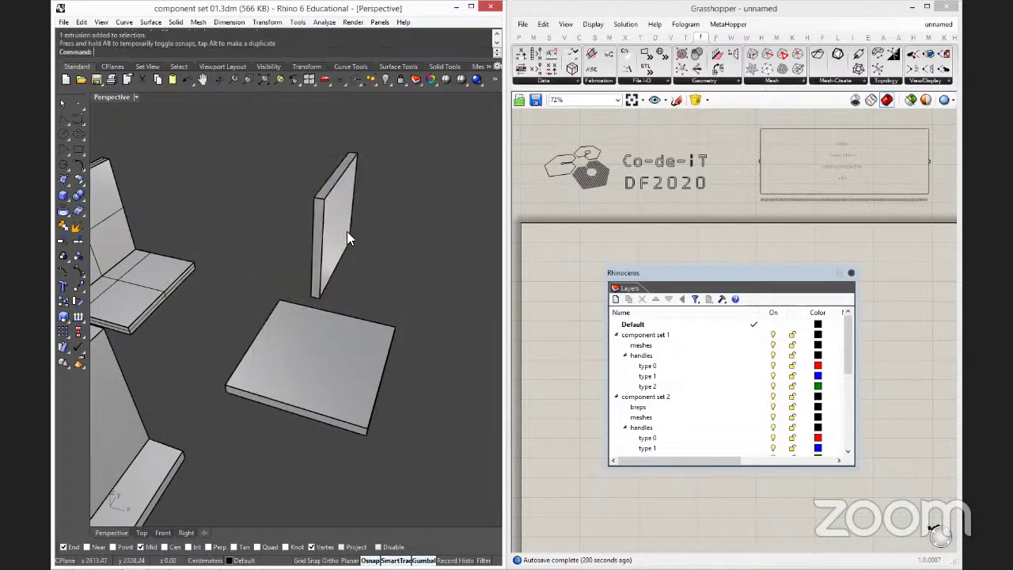
# Examine the separated upright panel and base plate alongside the neighbouring components from several angles.
pyautogui.moveTo(372, 304); pyautogui.dragTo(342, 306, button='right')
pyautogui.scroll(3, 342, 306)
pyautogui.scroll(-3, 342, 305)
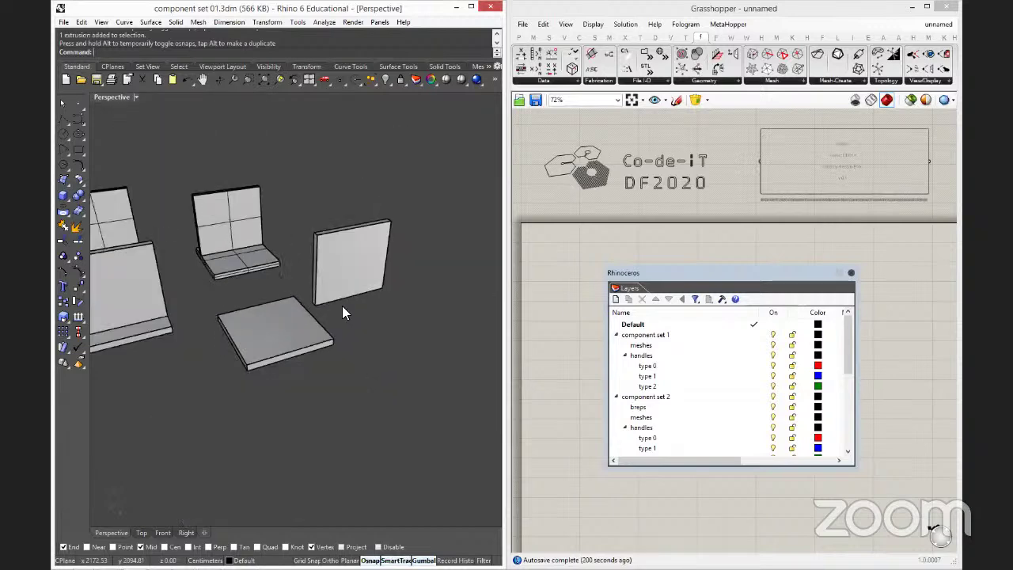
pyautogui.moveTo(271, 317); pyautogui.dragTo(314, 303, button='right')
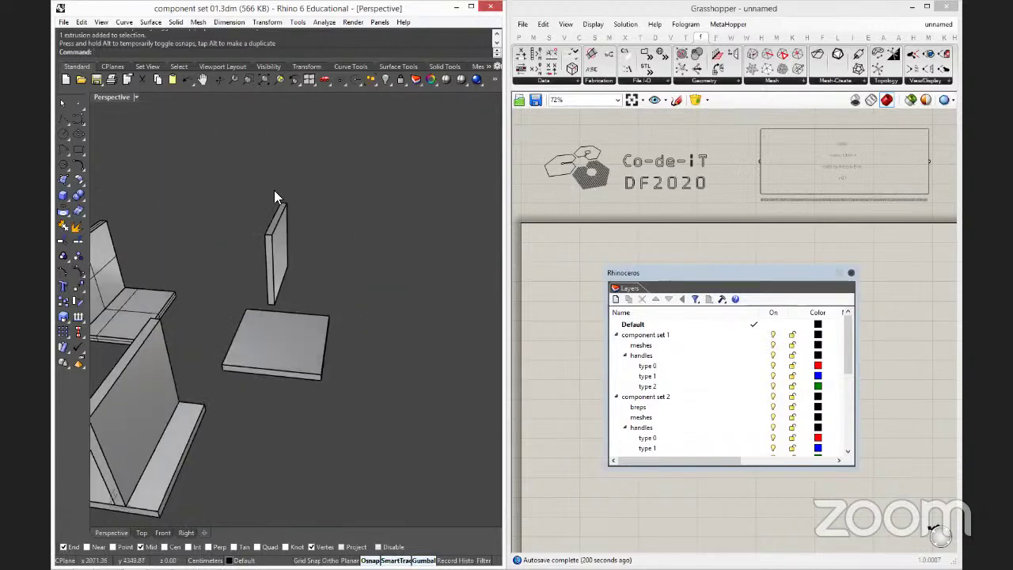
pyautogui.scroll(4, 274, 191)
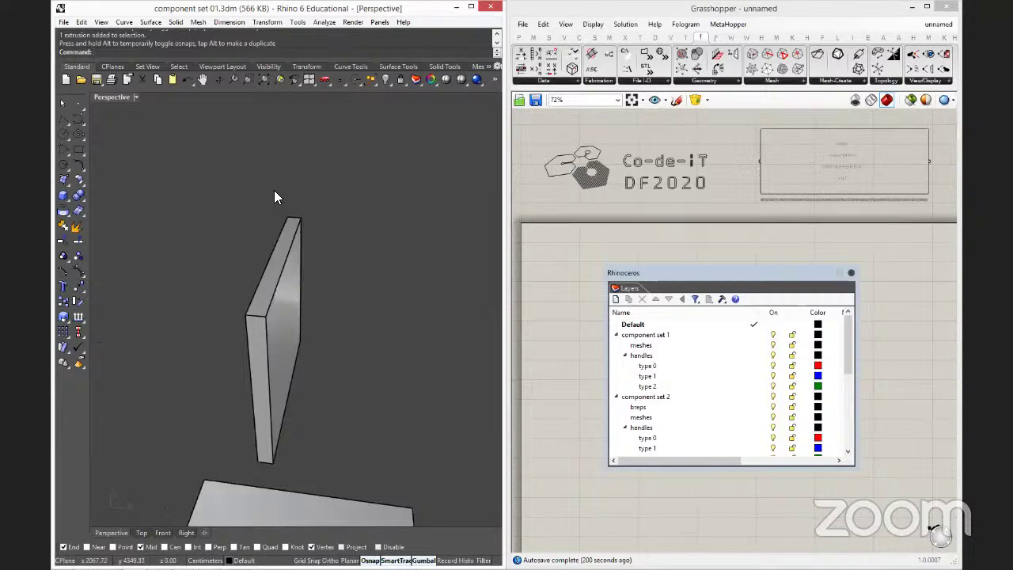
pyautogui.scroll(-5, 274, 197)
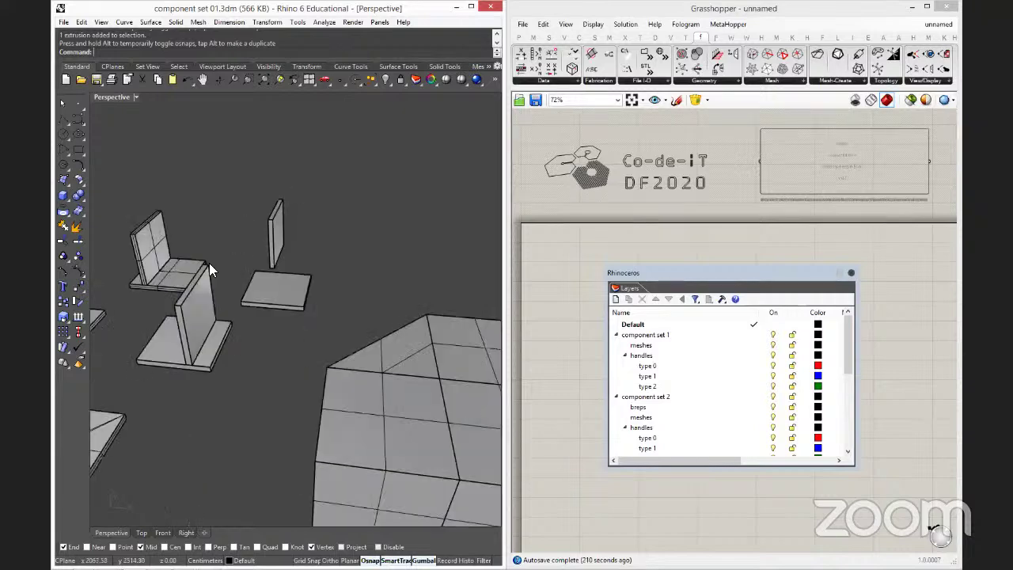
pyautogui.moveTo(210, 265); pyautogui.dragTo(119, 293, button='right')
pyautogui.scroll(4, 333, 209)
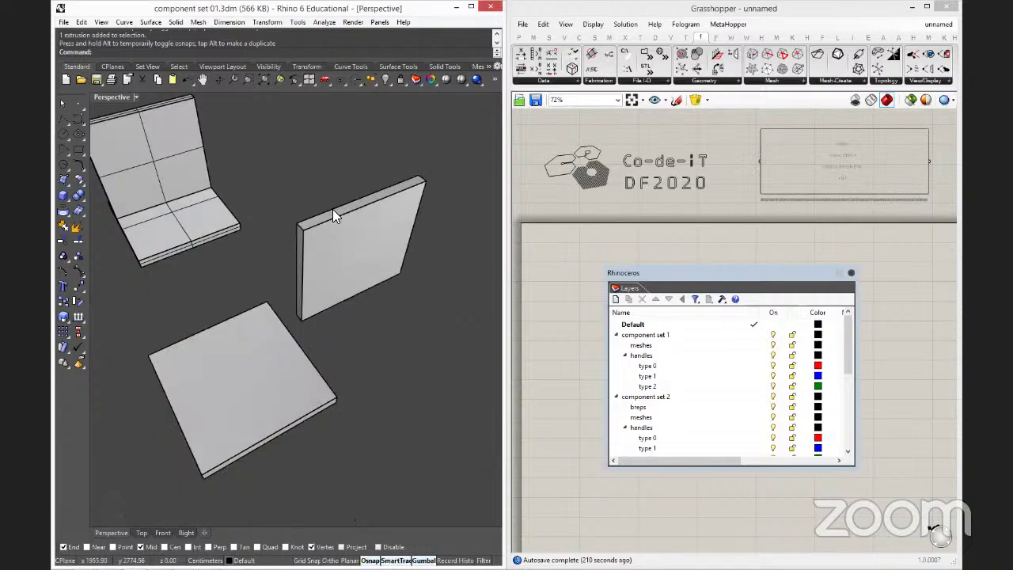
pyautogui.scroll(-5, 333, 209)
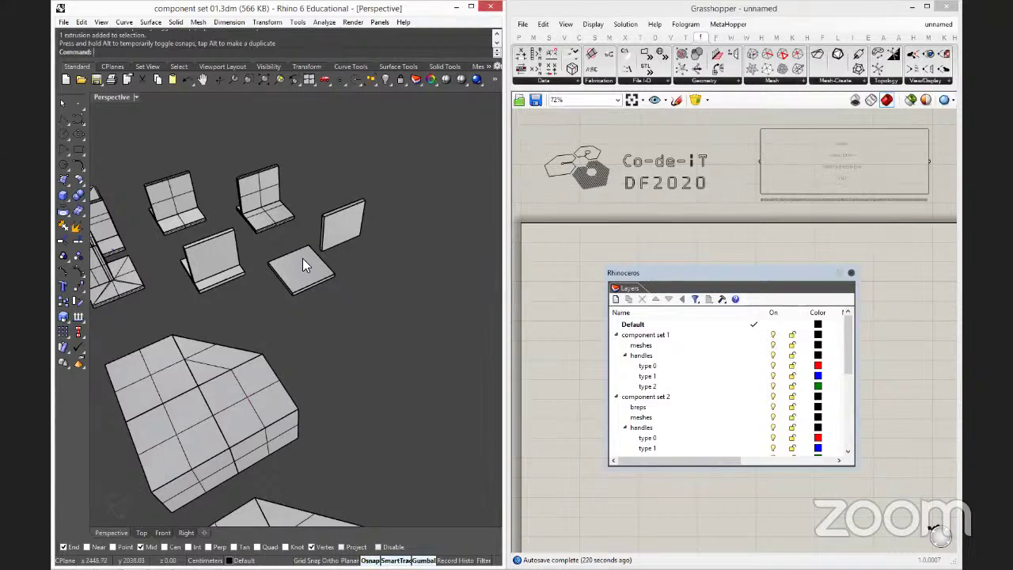
pyautogui.click(523, 24)
pyautogui.click(525, 26)
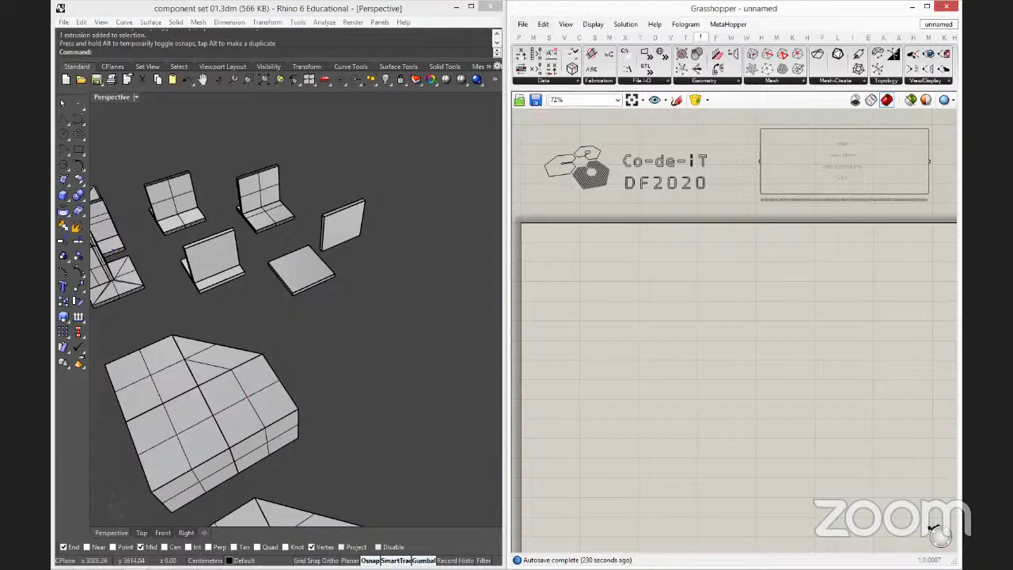
# Open the Hexa.3dm model, saving the changes to component set 01.3dm, with the unnamed Grasshopper definition kept active.
pyautogui.hotkey('ctrl', 'Tab')
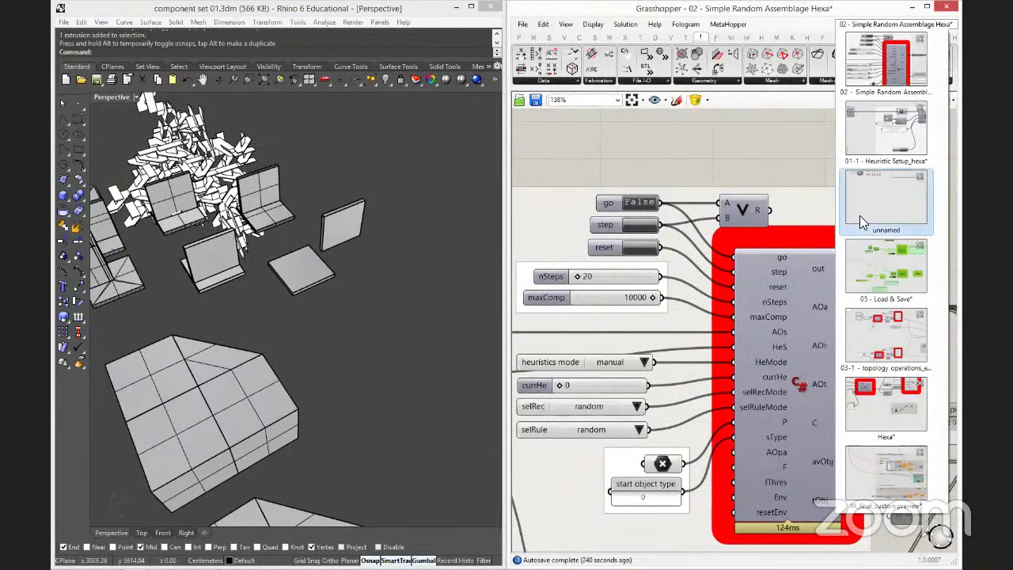
pyautogui.click(859, 215)
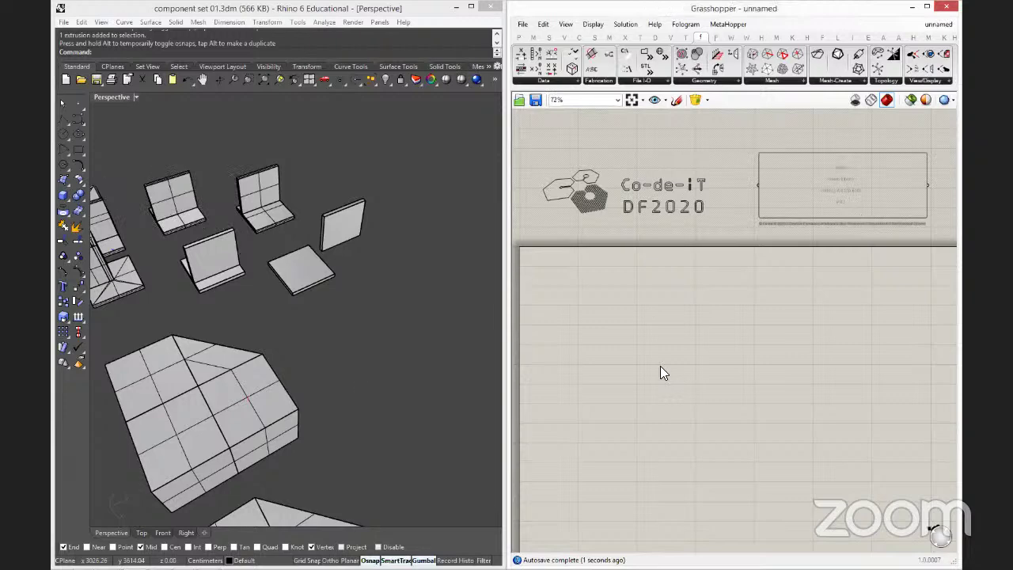
pyautogui.moveTo(355, 367); pyautogui.dragTo(366, 342, button='right')
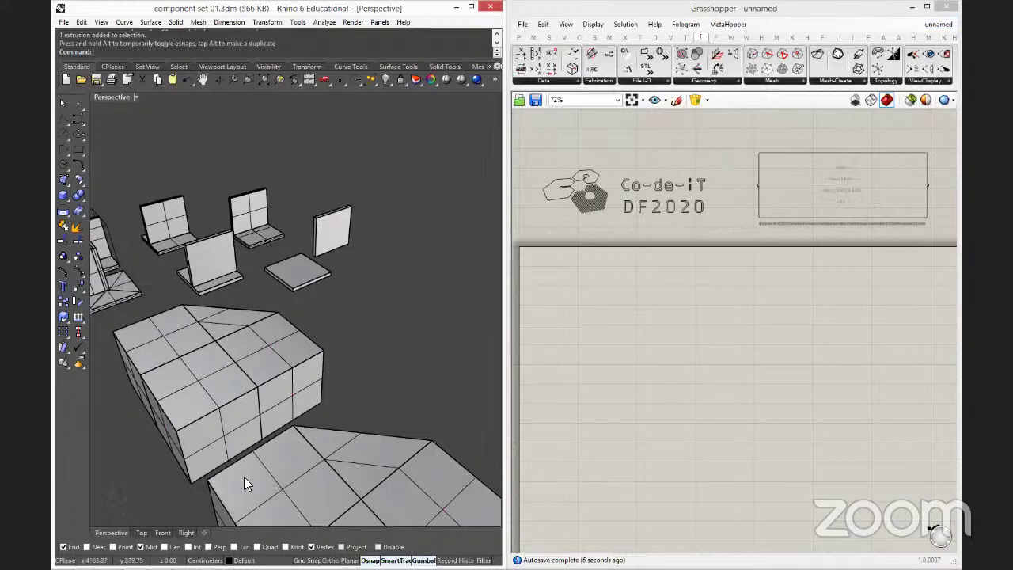
pyautogui.click(63, 22)
pyautogui.click(317, 300)
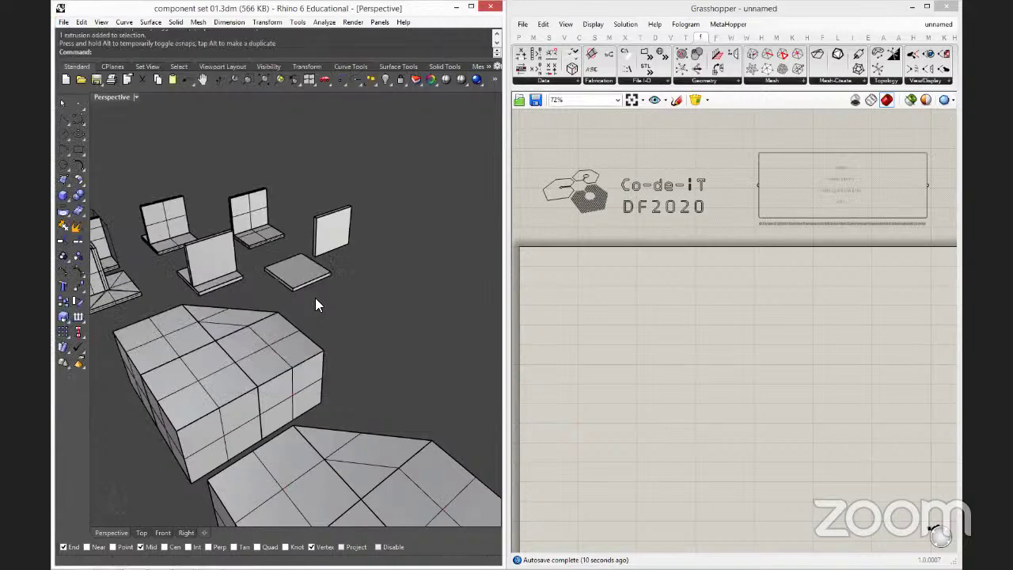
pyautogui.click(470, 332)
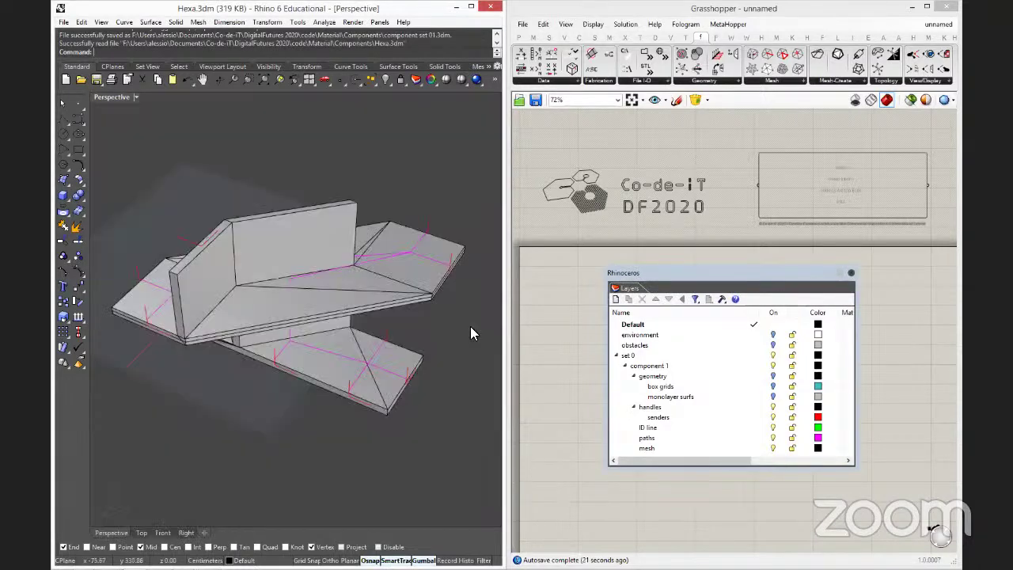
# Switch to the 01-1 Heuristic Setup_hexa definition and set the Heuristic Writer's symm toggle to True to avoid symmetric rules.
pyautogui.click(546, 119)
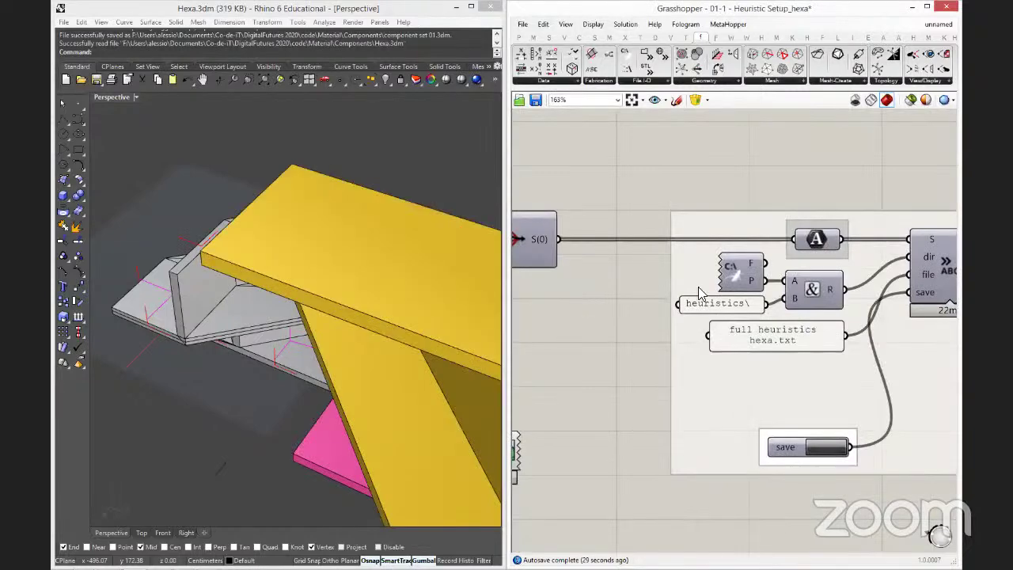
pyautogui.scroll(-5, 699, 291)
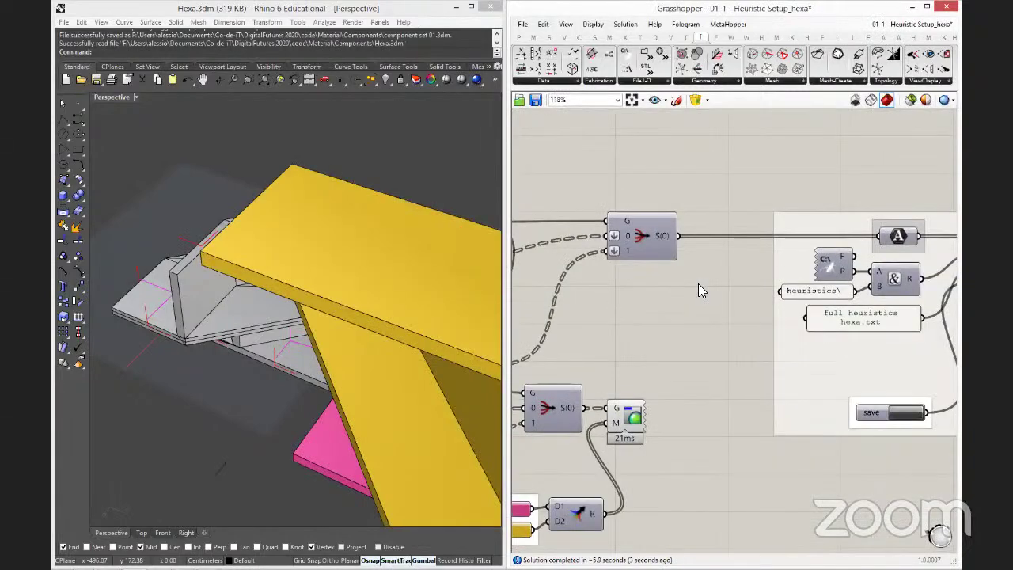
pyautogui.scroll(-3, 698, 284)
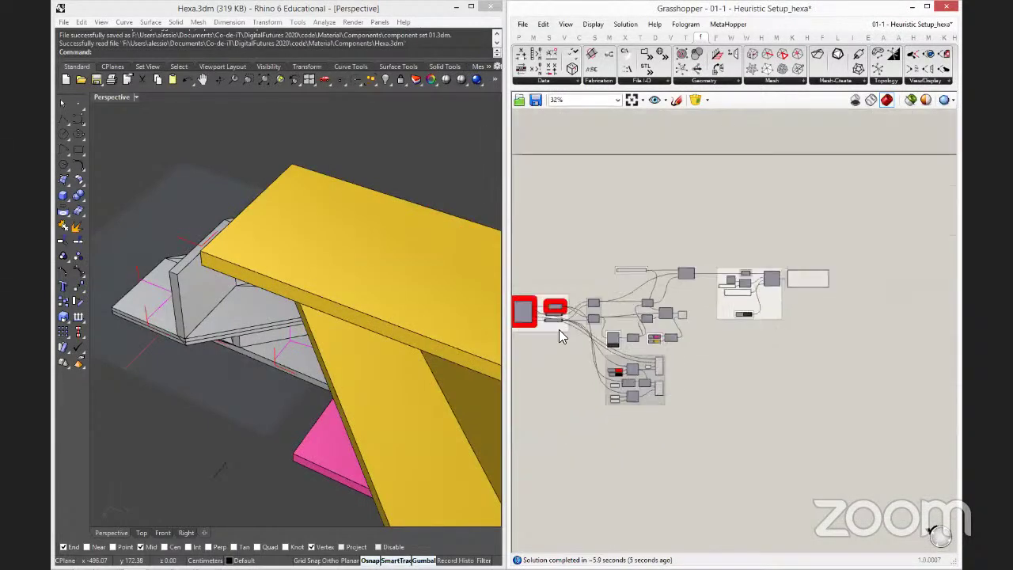
pyautogui.scroll(4, 712, 277)
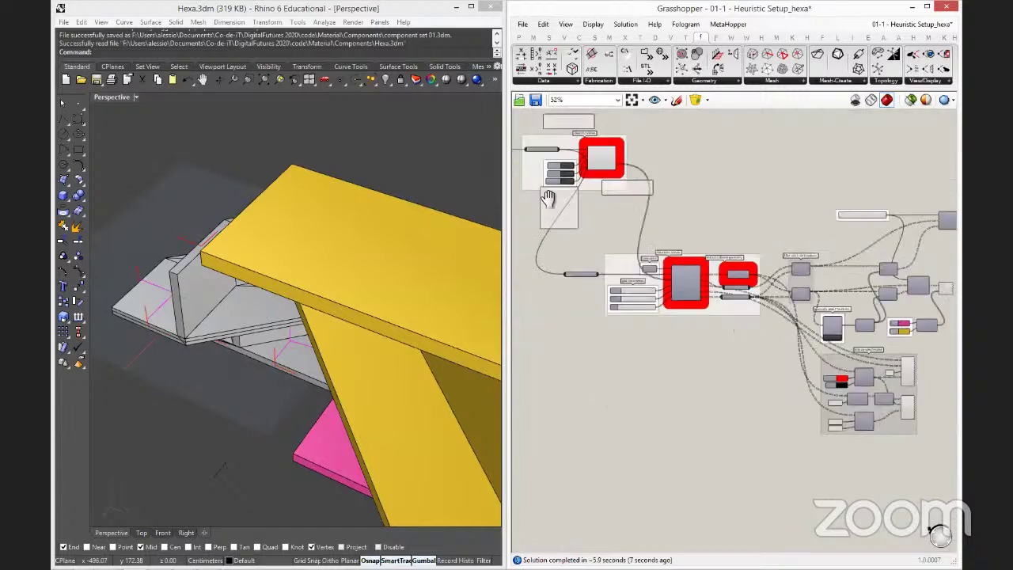
pyautogui.scroll(4, 740, 277)
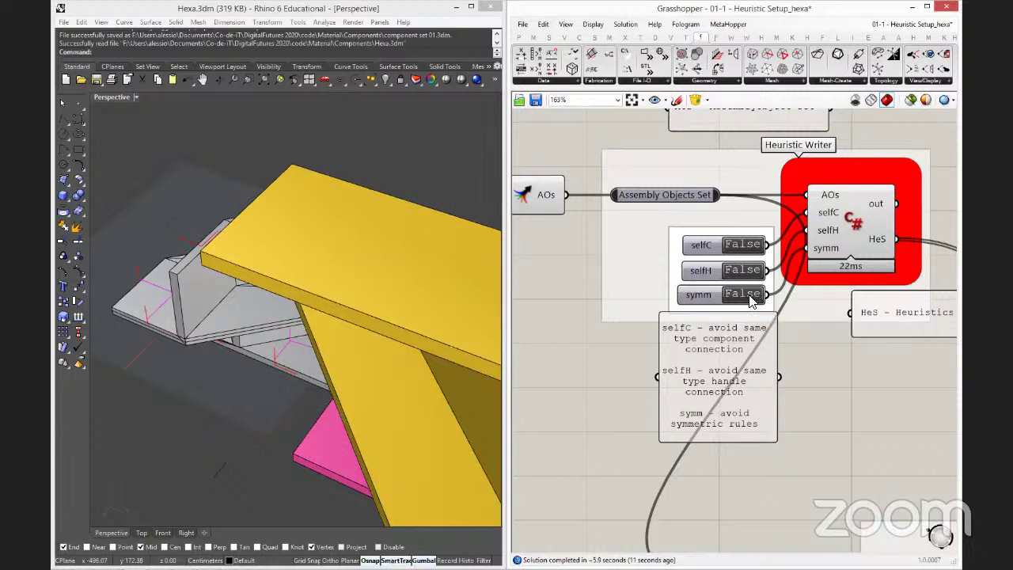
pyautogui.doubleClick(750, 296)
# Review the grid of component combinations and set the Heuristic Writer's selfH toggle to True to avoid same-type handle connections.
pyautogui.moveTo(268, 314); pyautogui.dragTo(223, 286, button='right')
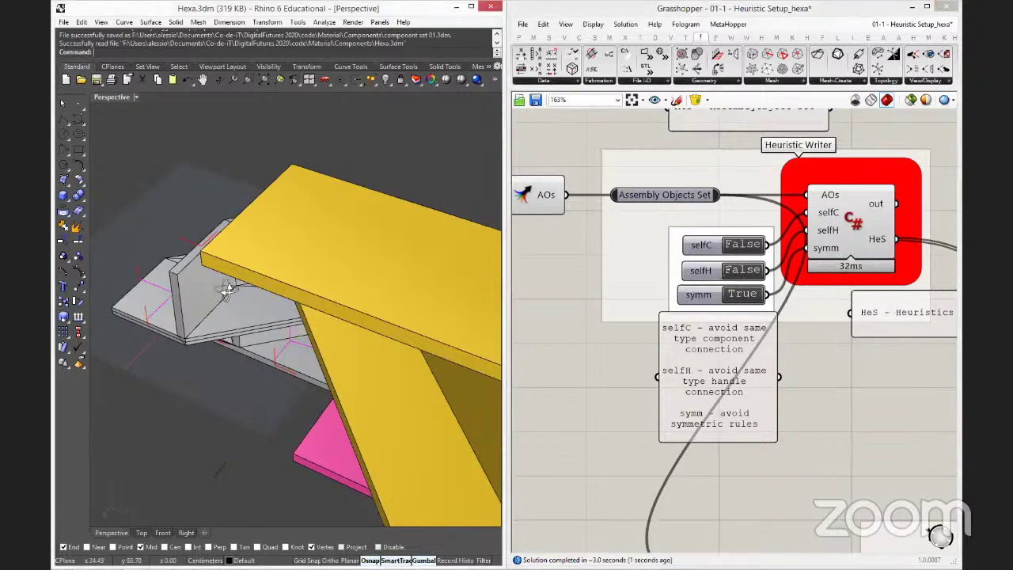
pyautogui.scroll(-10, 223, 286)
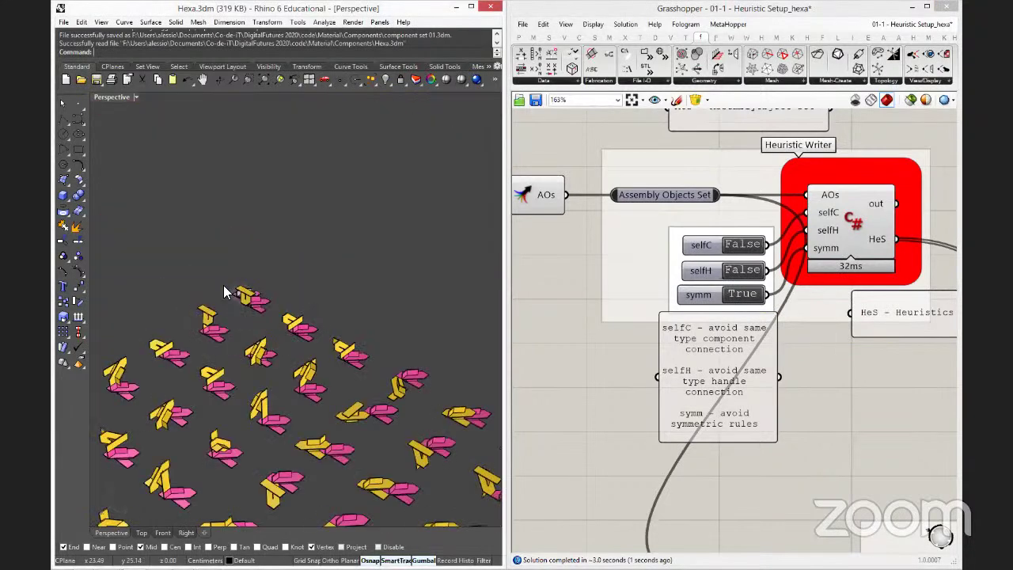
pyautogui.moveTo(241, 295); pyautogui.dragTo(461, 337, button='right')
pyautogui.scroll(5, 374, 288)
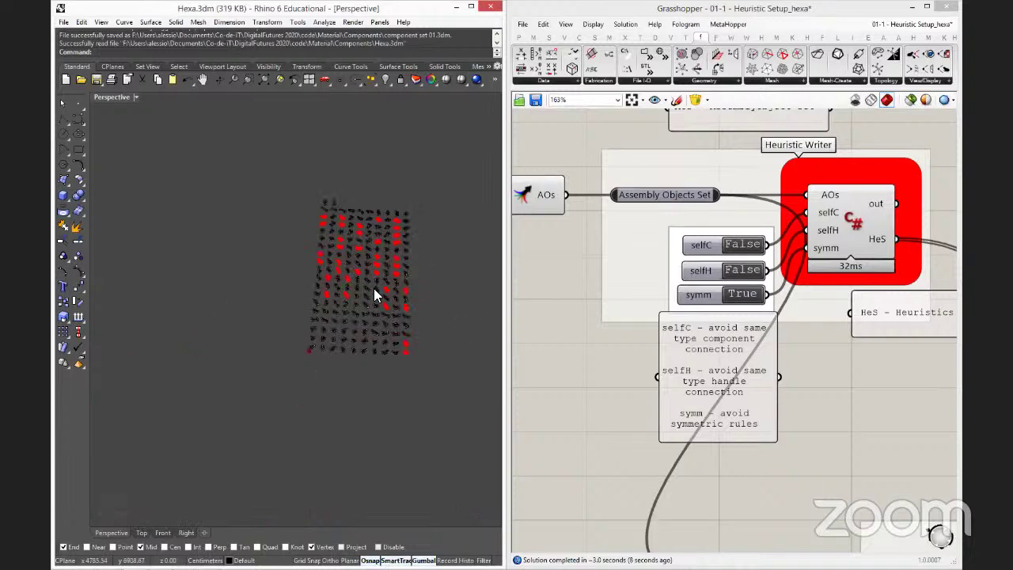
pyautogui.scroll(5, 363, 304)
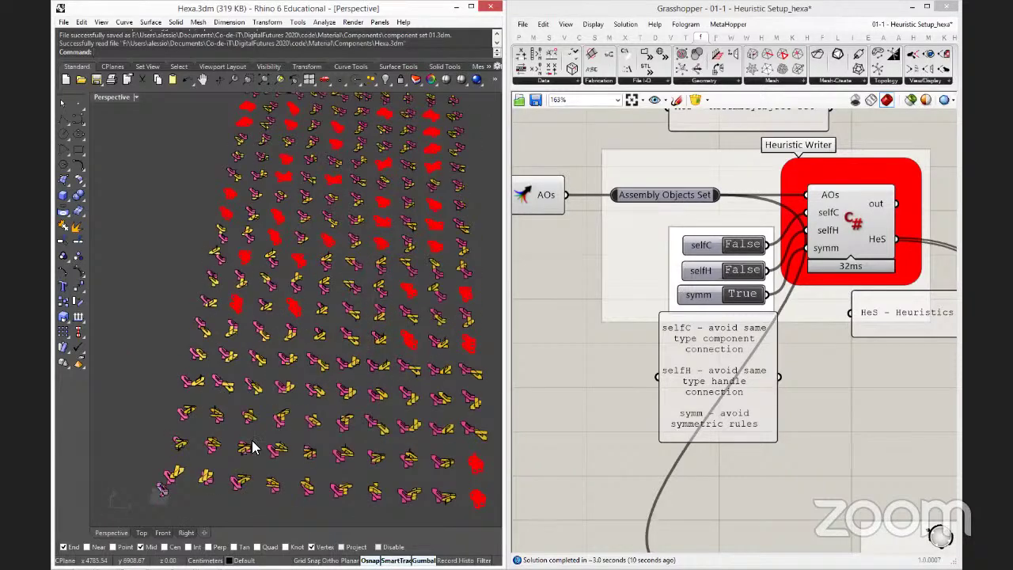
pyautogui.scroll(5, 254, 440)
pyautogui.scroll(3, 254, 437)
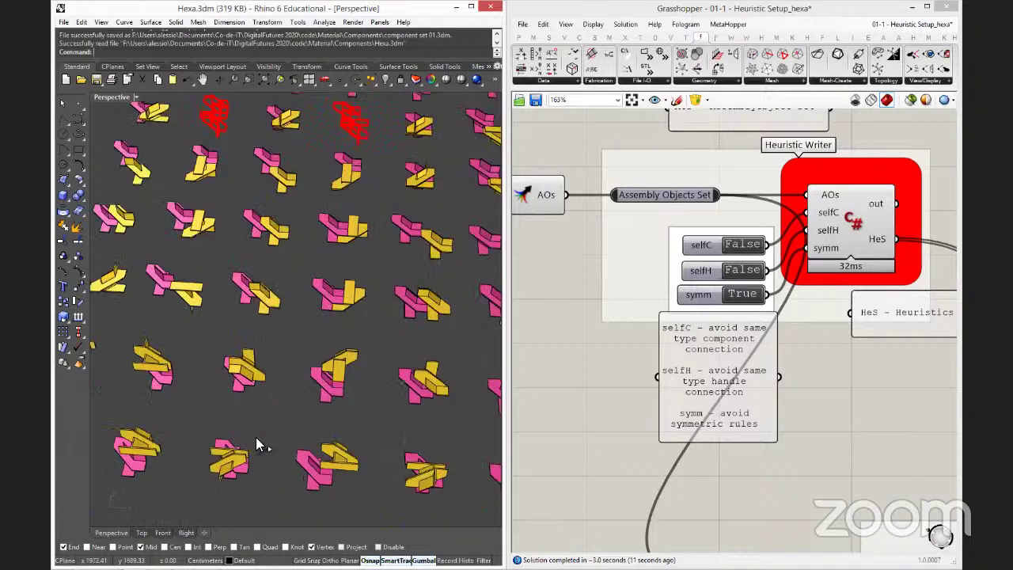
pyautogui.click(742, 271)
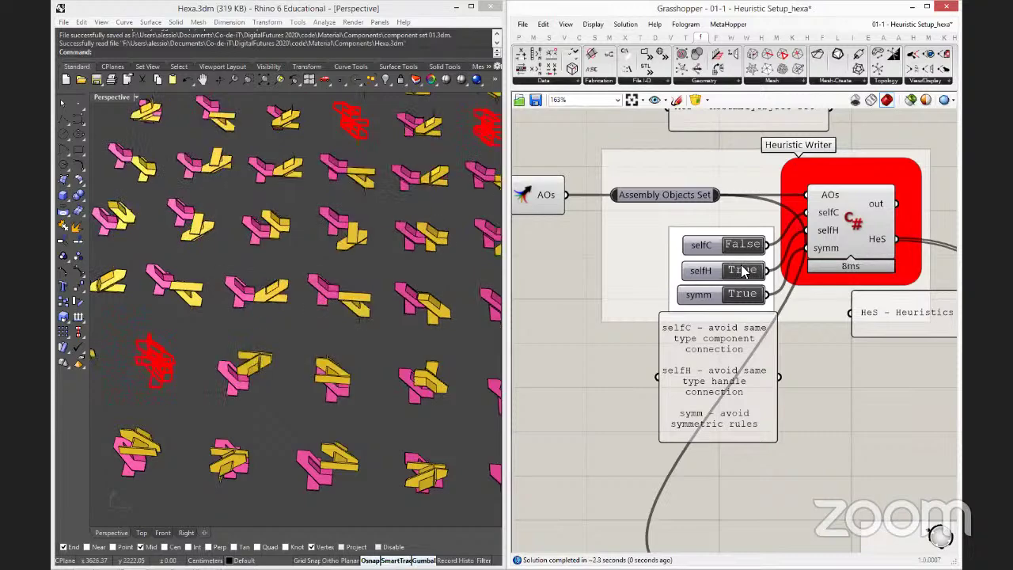
# Examine the regenerated grid of valid and invalid component combinations from several angles and distances.
pyautogui.scroll(-6, 329, 331)
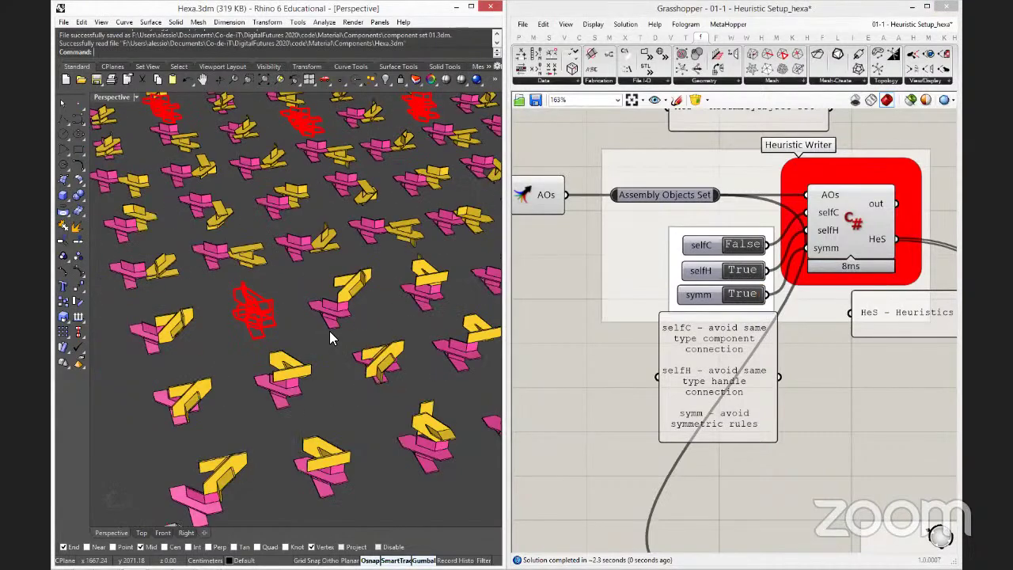
pyautogui.scroll(1, 334, 349)
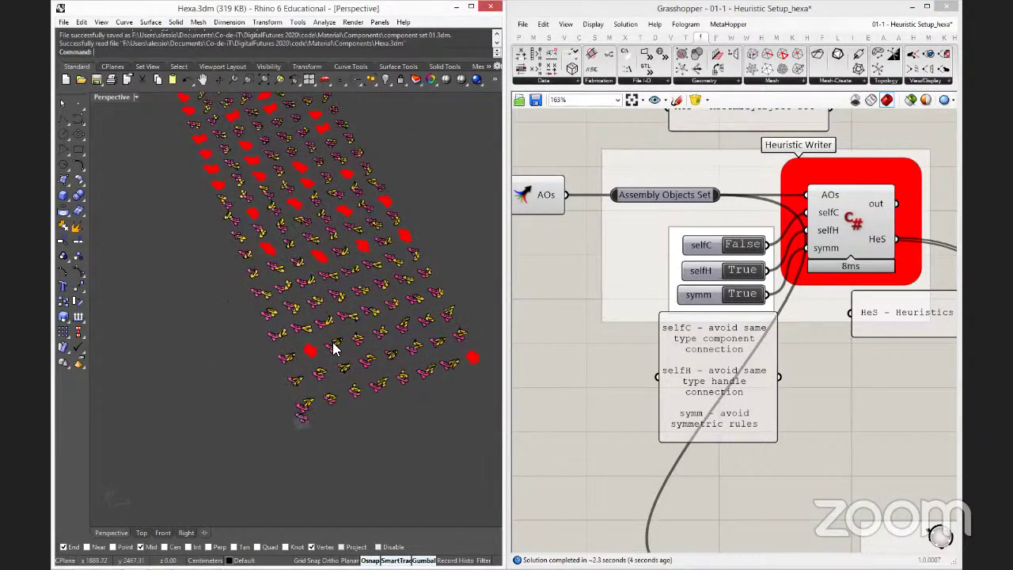
pyautogui.moveTo(332, 328); pyautogui.dragTo(356, 385, button='right')
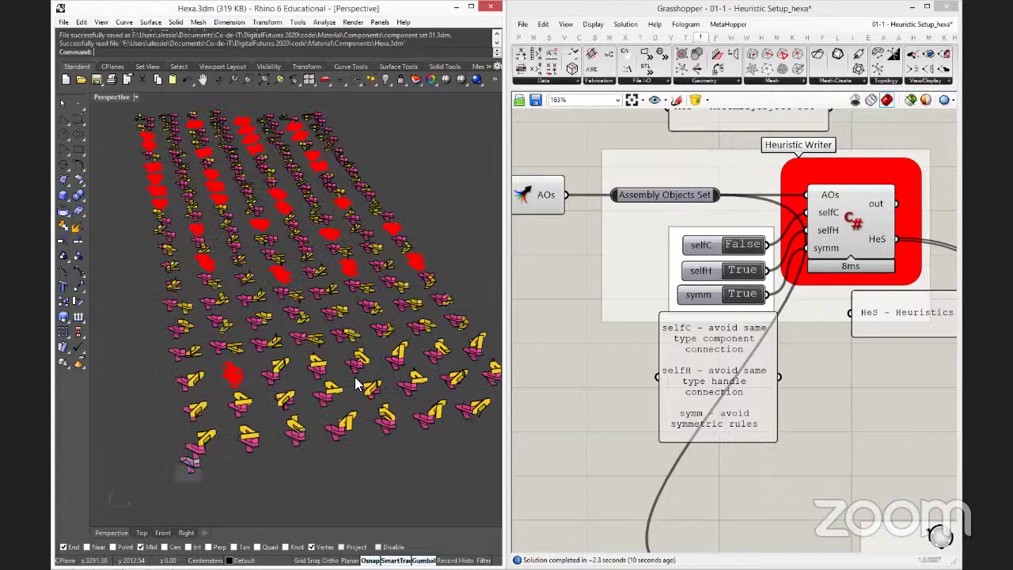
pyautogui.scroll(2, 356, 385)
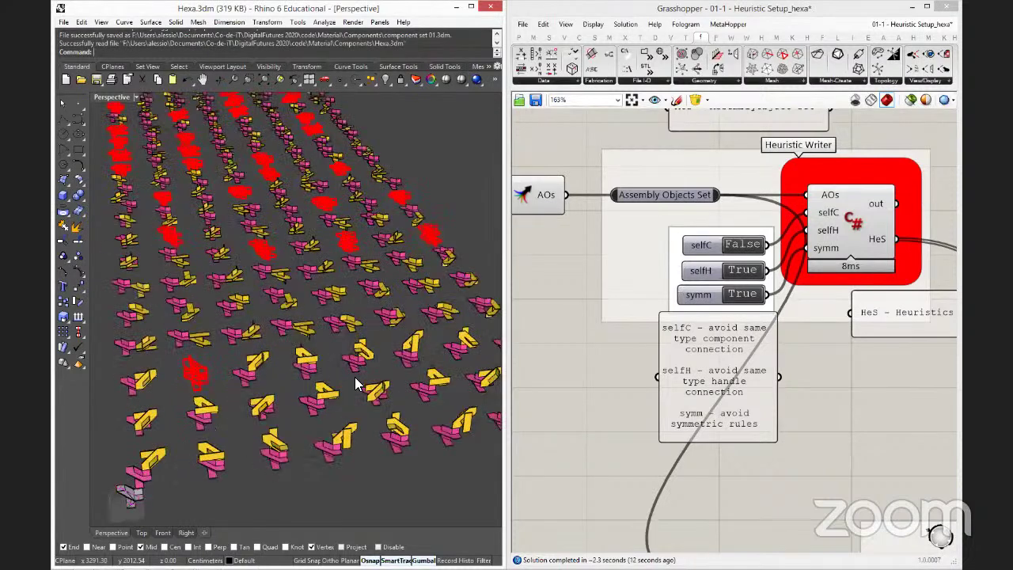
pyautogui.scroll(3, 356, 384)
pyautogui.scroll(2, 355, 384)
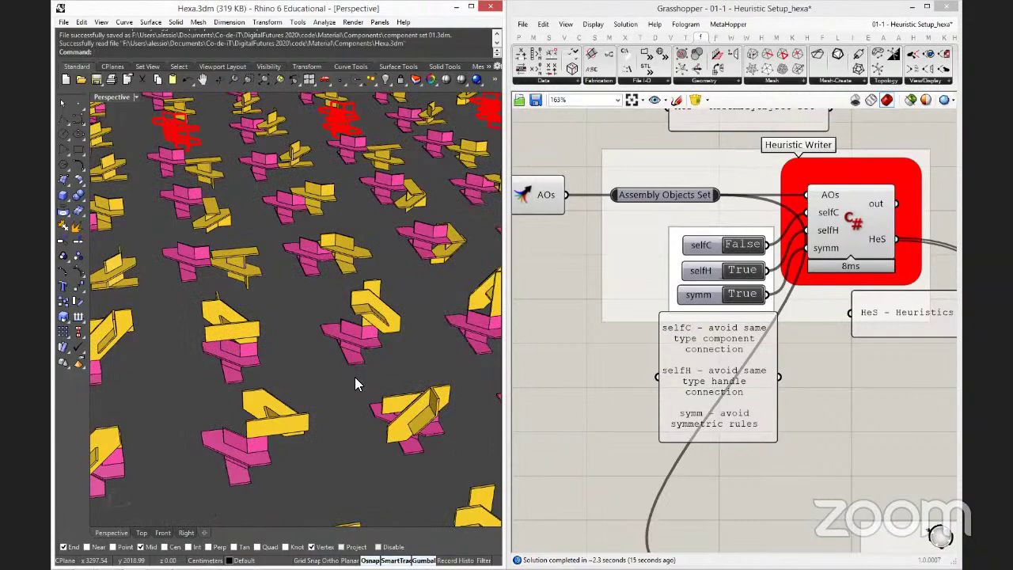
pyautogui.scroll(-5, 355, 377)
pyautogui.moveTo(293, 364); pyautogui.dragTo(325, 263, button='right')
pyautogui.scroll(1, 324, 265)
pyautogui.scroll(1, 325, 265)
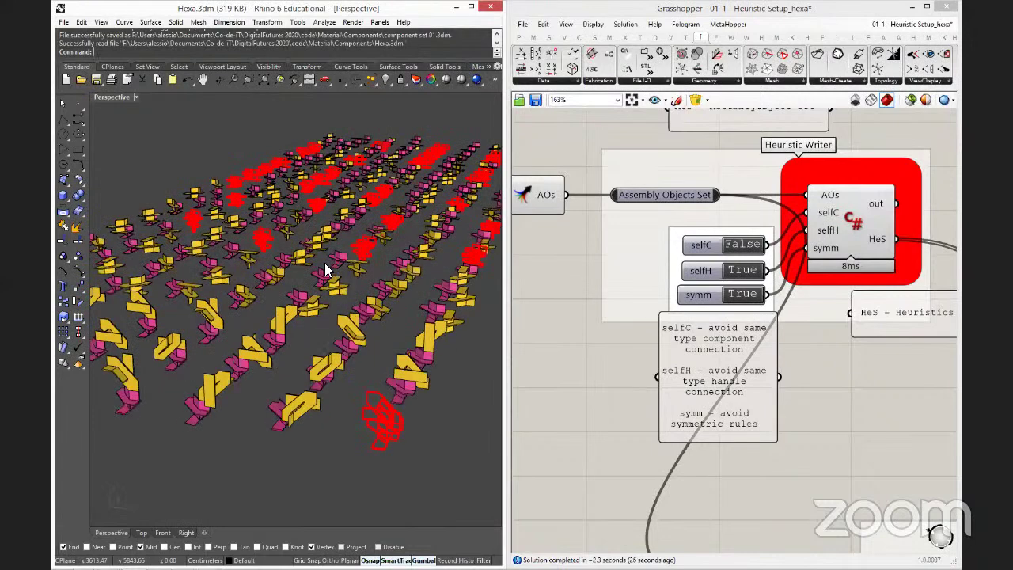
pyautogui.scroll(1, 324, 263)
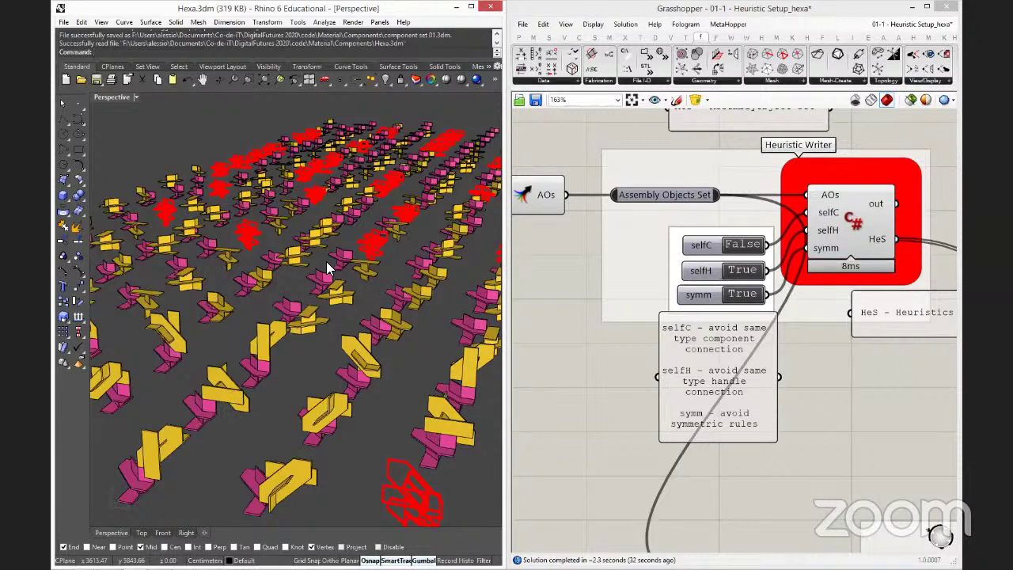
pyautogui.scroll(-3, 326, 261)
pyautogui.scroll(-2, 346, 194)
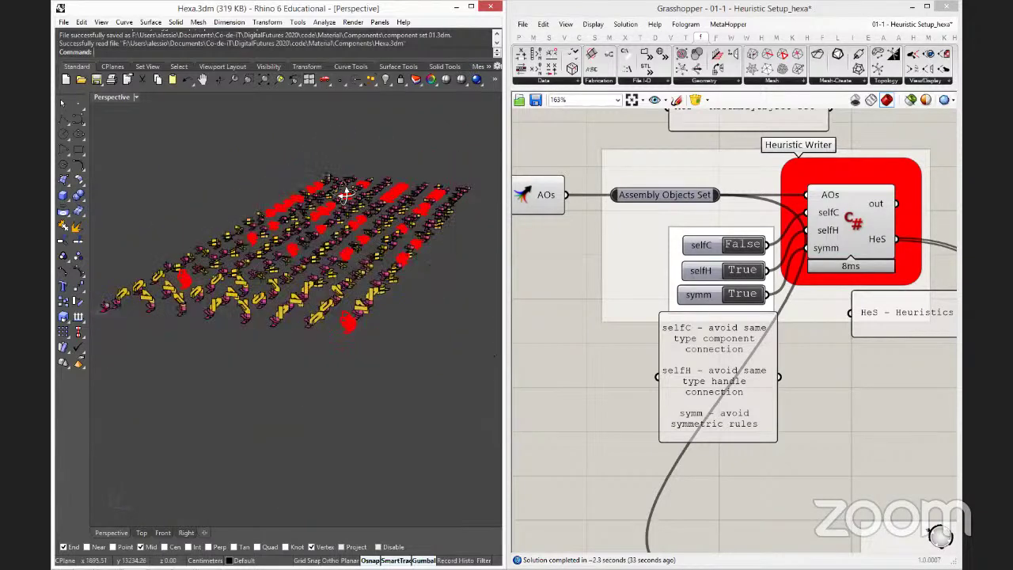
pyautogui.moveTo(346, 194)
pyautogui.mouseDown(button='right')
pyautogui.moveTo(353, 224)
pyautogui.moveTo(343, 212)
pyautogui.mouseUp(button='right')
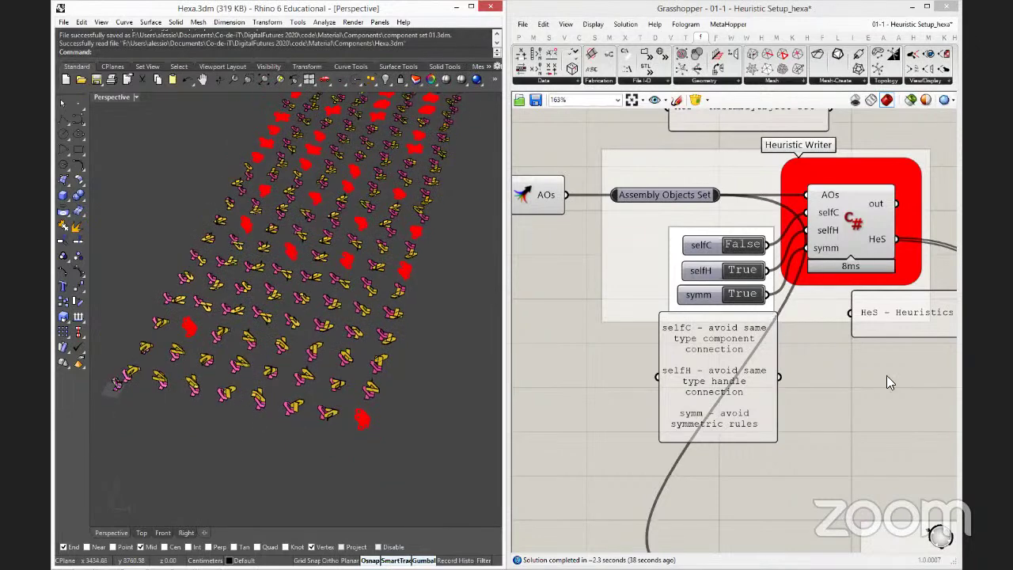
# Change the file name in the panel feeding the heuristics export component to "heuristics limited hexa.txt".
pyautogui.moveTo(887, 434); pyautogui.dragTo(749, 298, button='right')
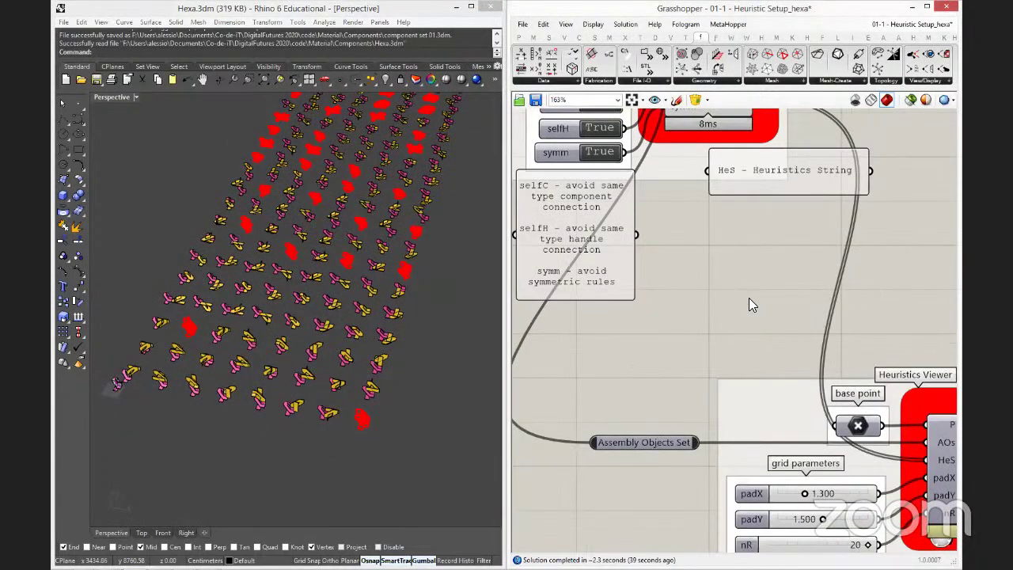
pyautogui.moveTo(931, 535); pyautogui.dragTo(804, 440, button='right')
pyautogui.scroll(-5, 678, 398)
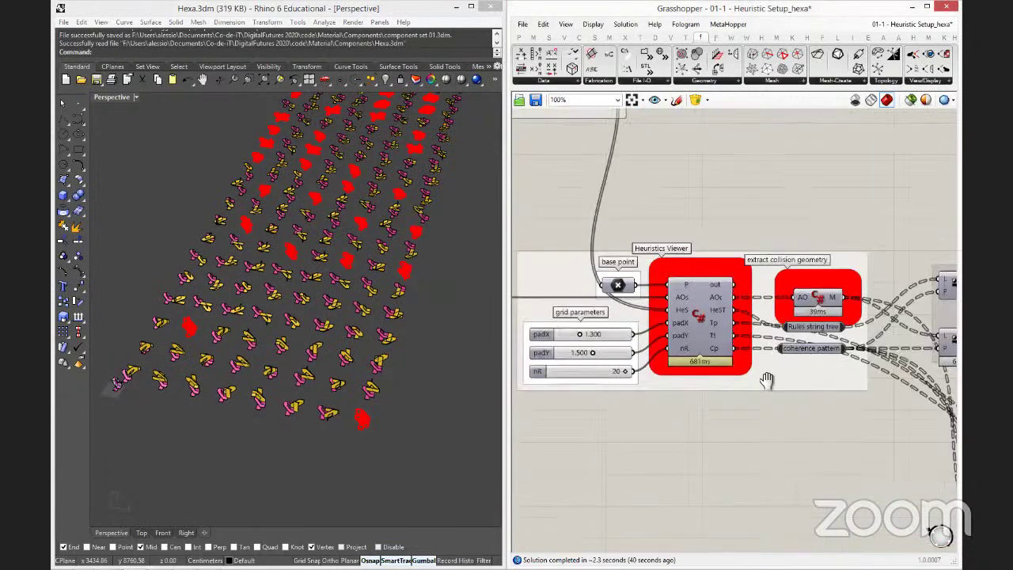
pyautogui.moveTo(653, 363); pyautogui.dragTo(682, 354, button='right')
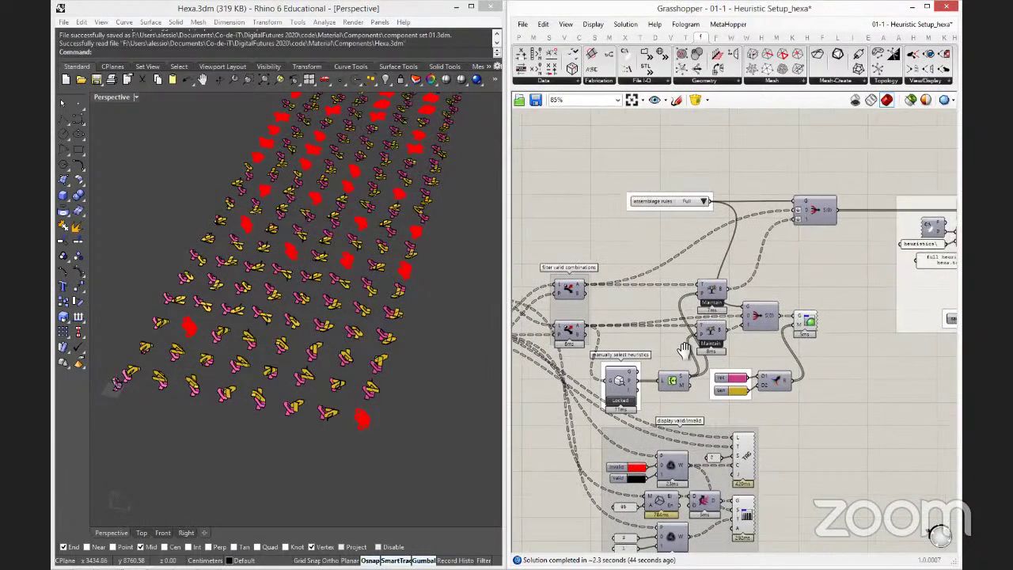
pyautogui.scroll(1, 682, 355)
pyautogui.scroll(3, 681, 348)
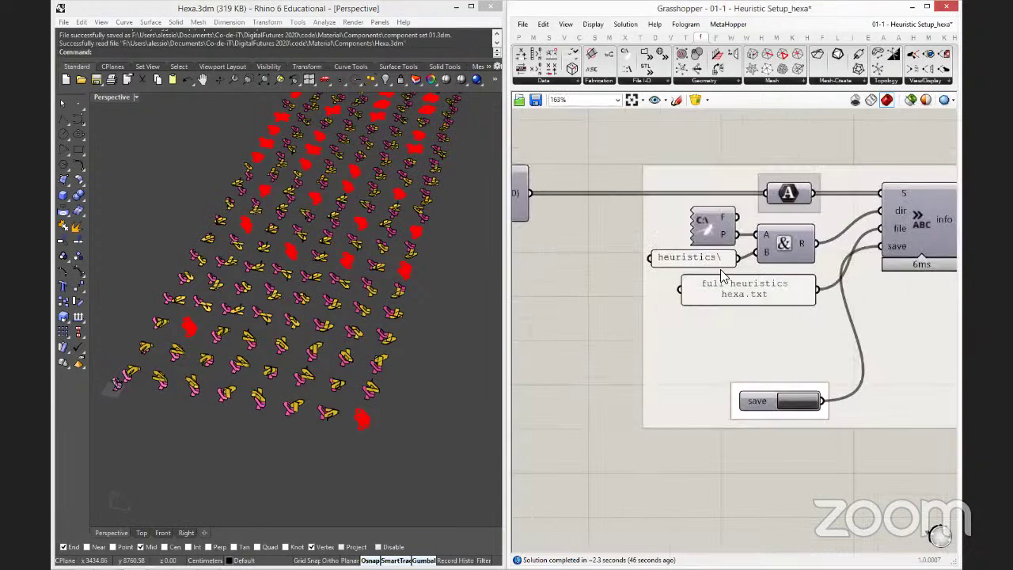
pyautogui.click(790, 295)
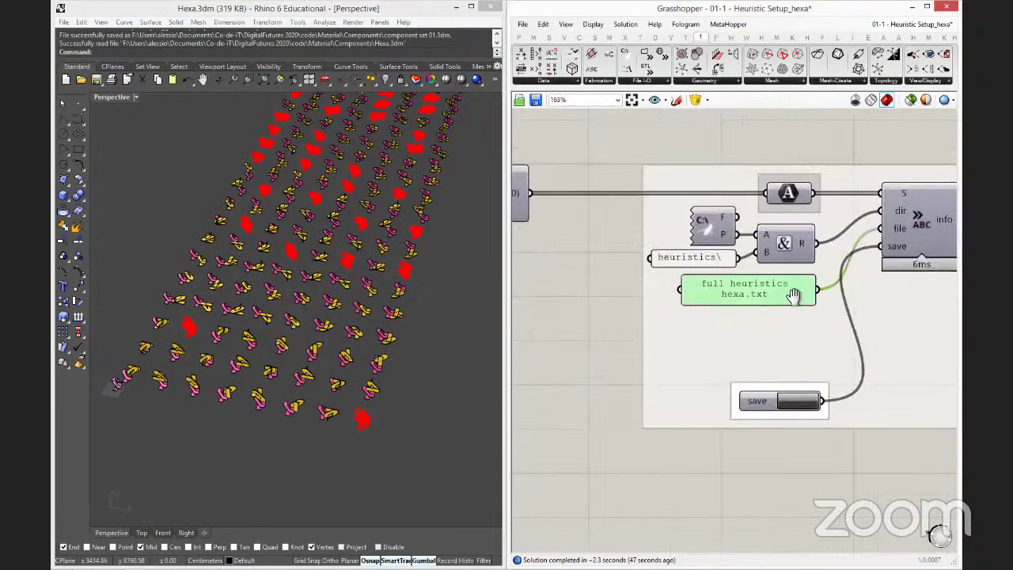
pyautogui.moveTo(719, 313); pyautogui.dragTo(613, 332, button='right')
pyautogui.scroll(2, 613, 332)
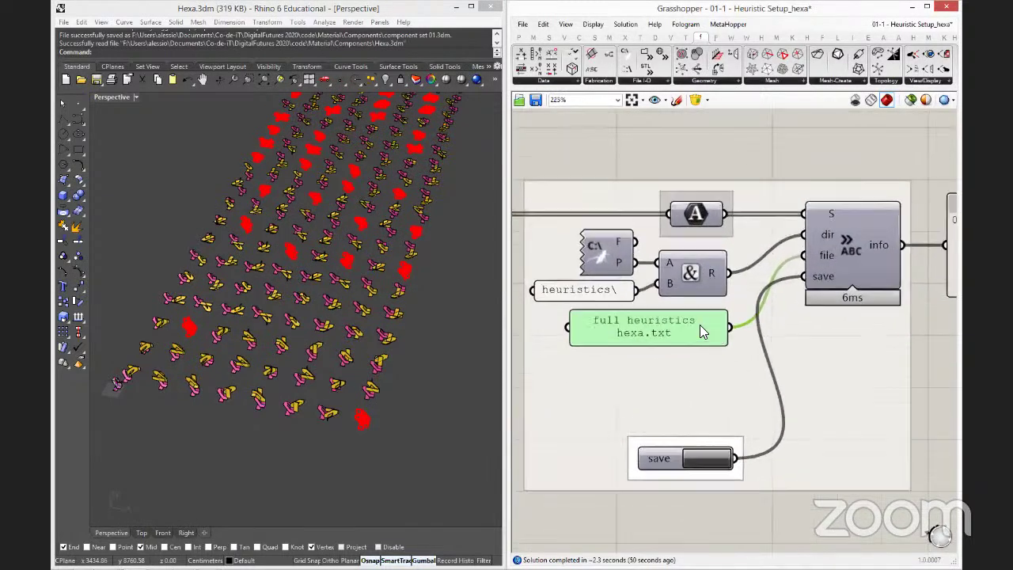
pyautogui.doubleClick(699, 322)
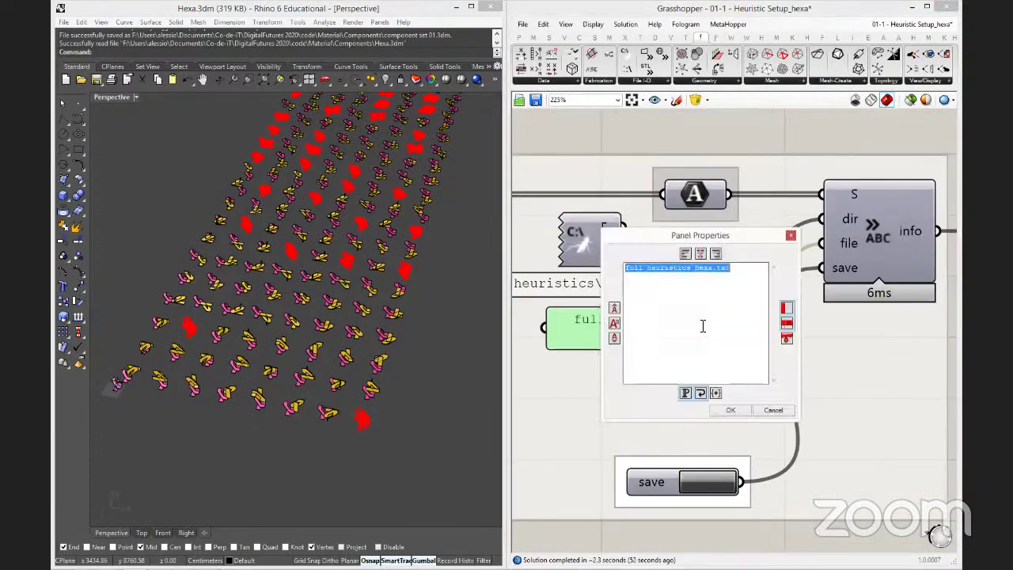
pyautogui.click(648, 271)
pyautogui.doubleClick(637, 269)
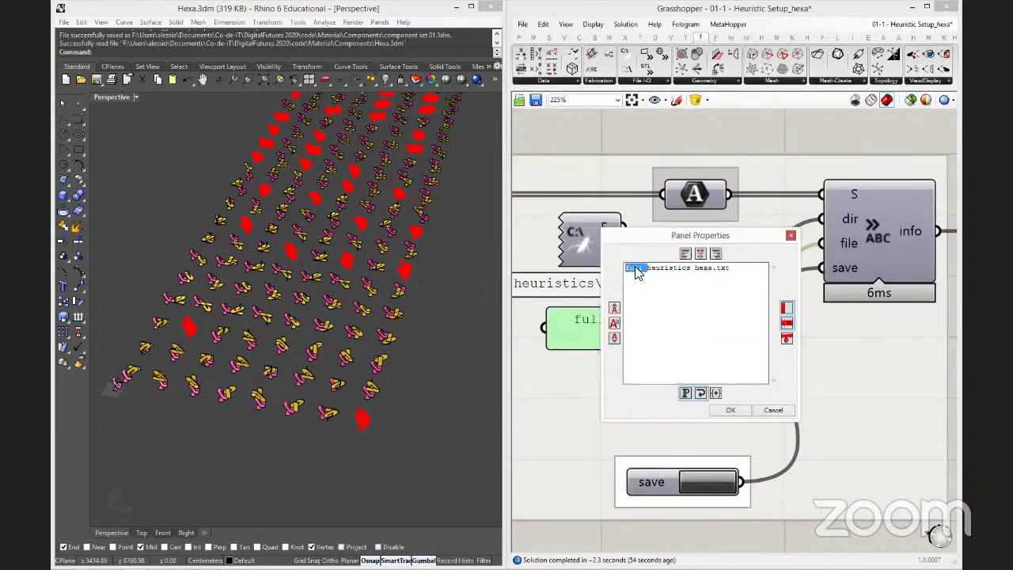
pyautogui.press('BackSpace')
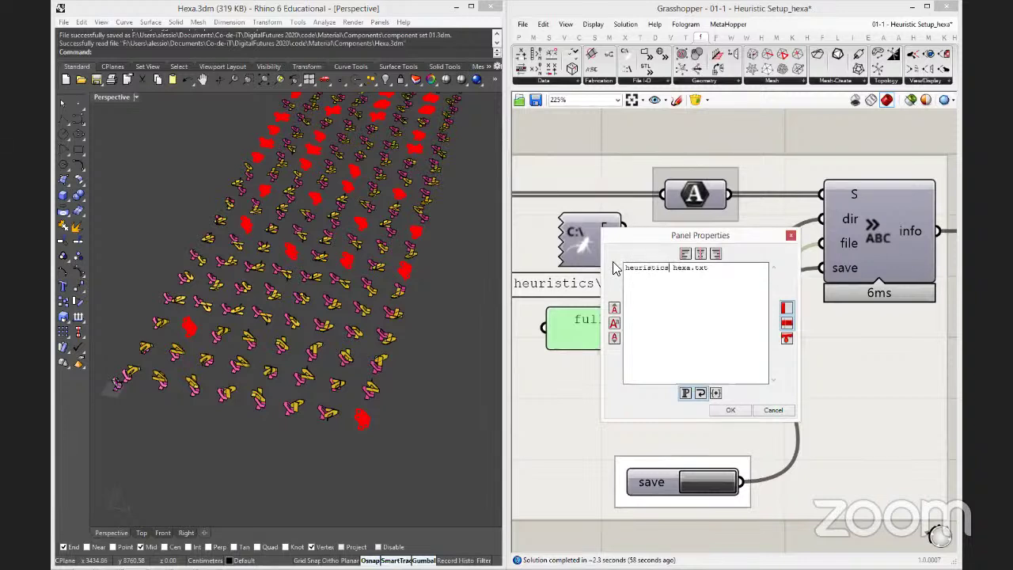
pyautogui.write('limited')
pyautogui.click(740, 414)
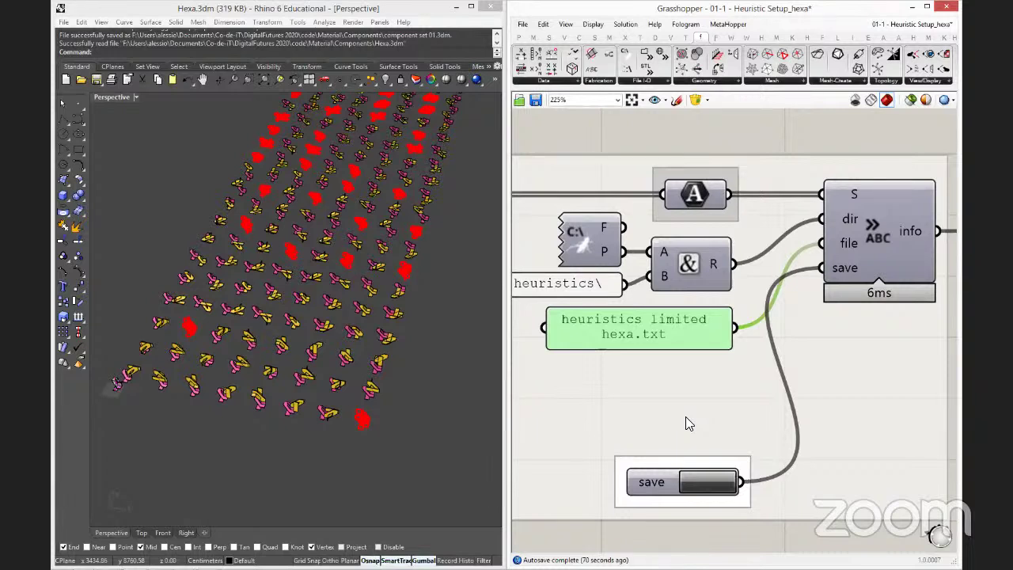
# Examine the valid and invalid hexa combinations up close and find the group that controls their display.
pyautogui.moveTo(649, 348); pyautogui.dragTo(671, 368, button='right')
pyautogui.moveTo(503, 316); pyautogui.dragTo(352, 365, button='right')
pyautogui.scroll(10, 351, 364)
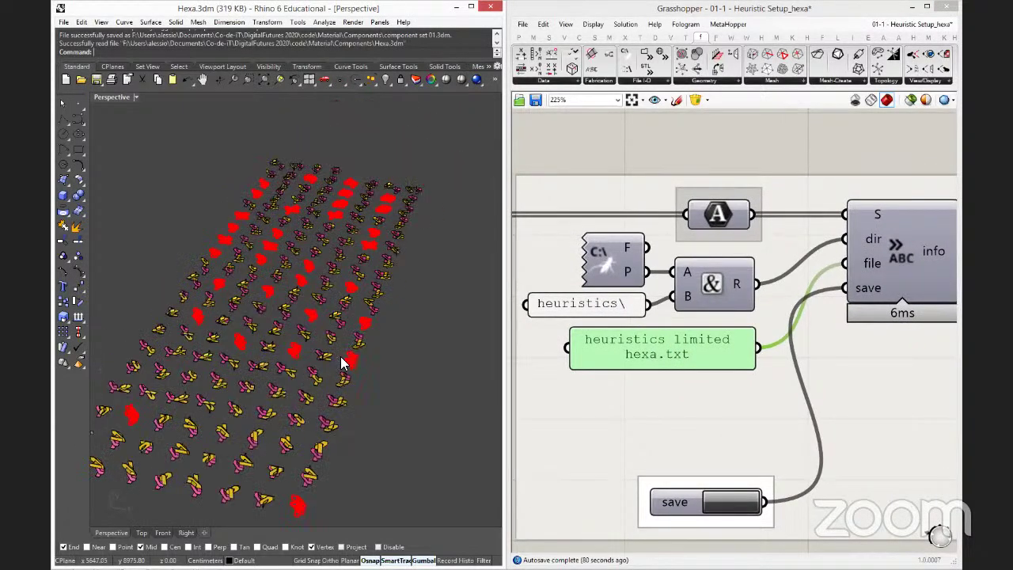
pyautogui.scroll(-10, 340, 363)
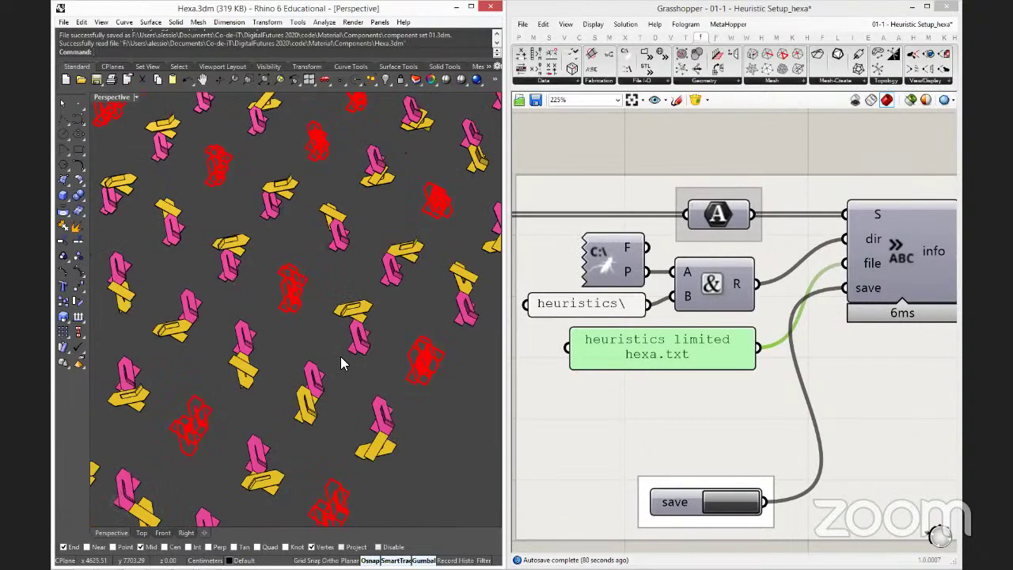
pyautogui.scroll(10, 332, 321)
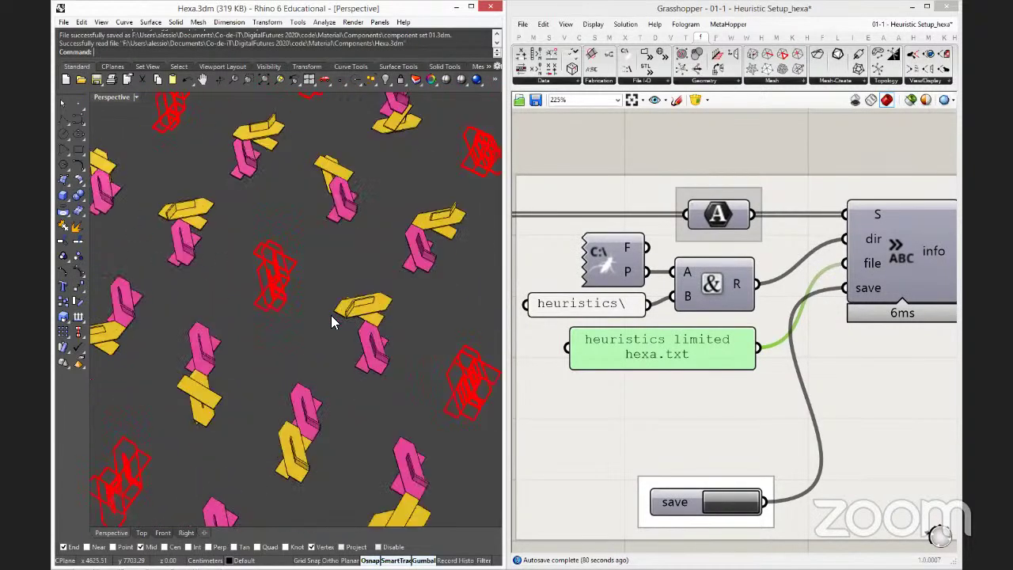
pyautogui.moveTo(859, 402); pyautogui.dragTo(760, 271, button='right')
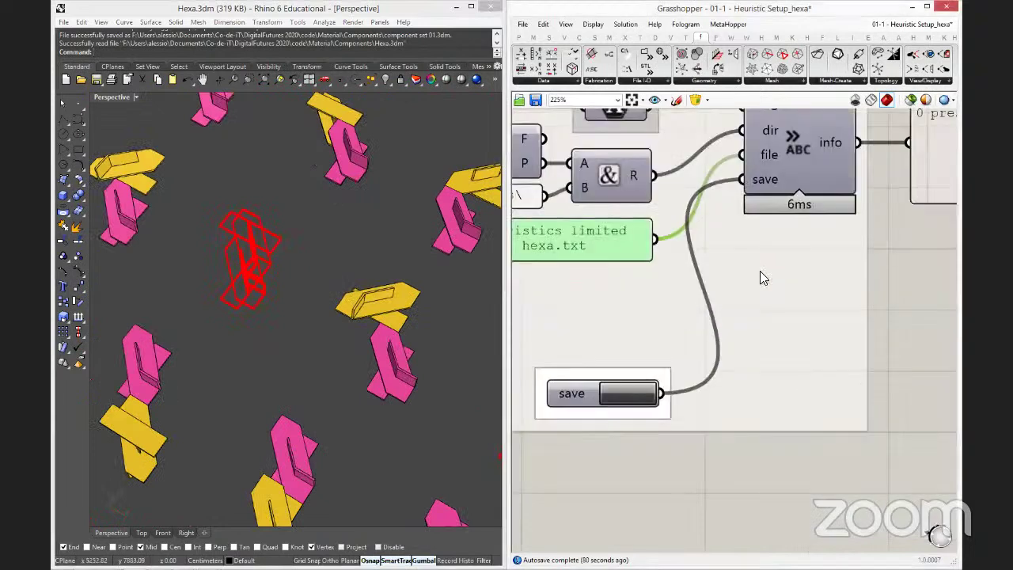
pyautogui.scroll(-3, 760, 270)
pyautogui.moveTo(763, 333); pyautogui.dragTo(834, 292, button='right')
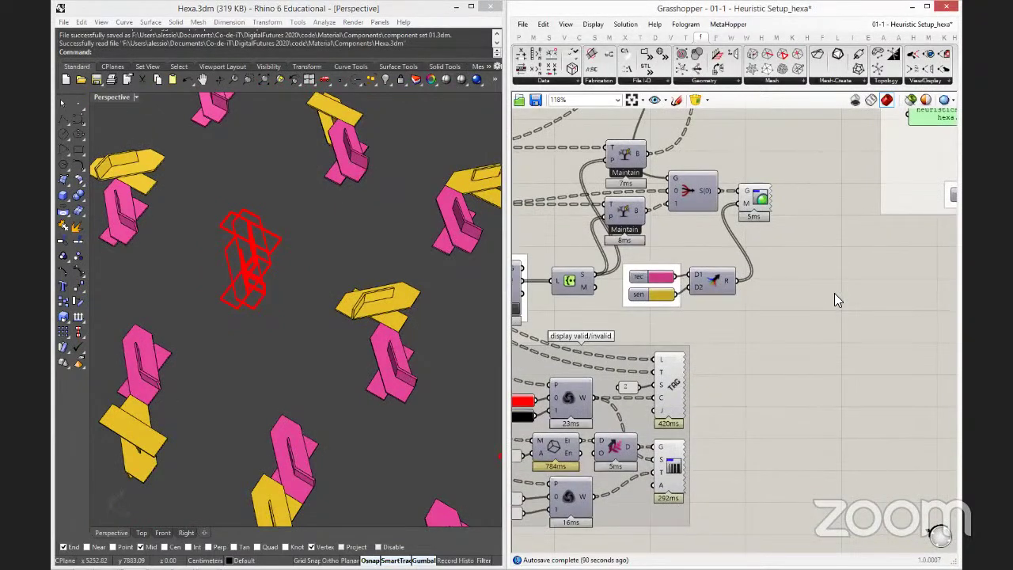
# Select the text tag component of the valid/invalid display and check the combinations at the grid's near corner for labels.
pyautogui.click(668, 375)
pyautogui.middleClick(668, 376)
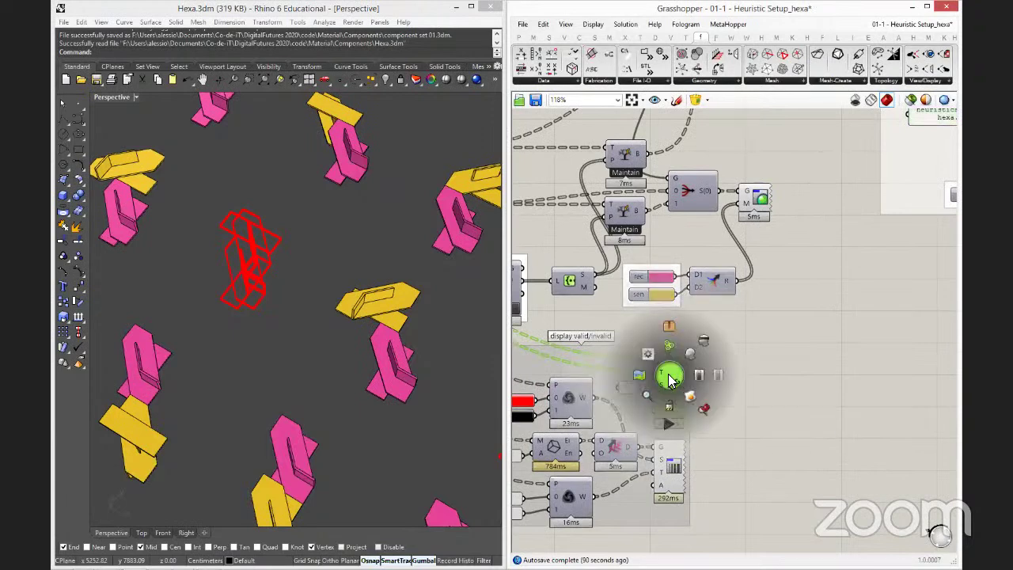
pyautogui.click(703, 409)
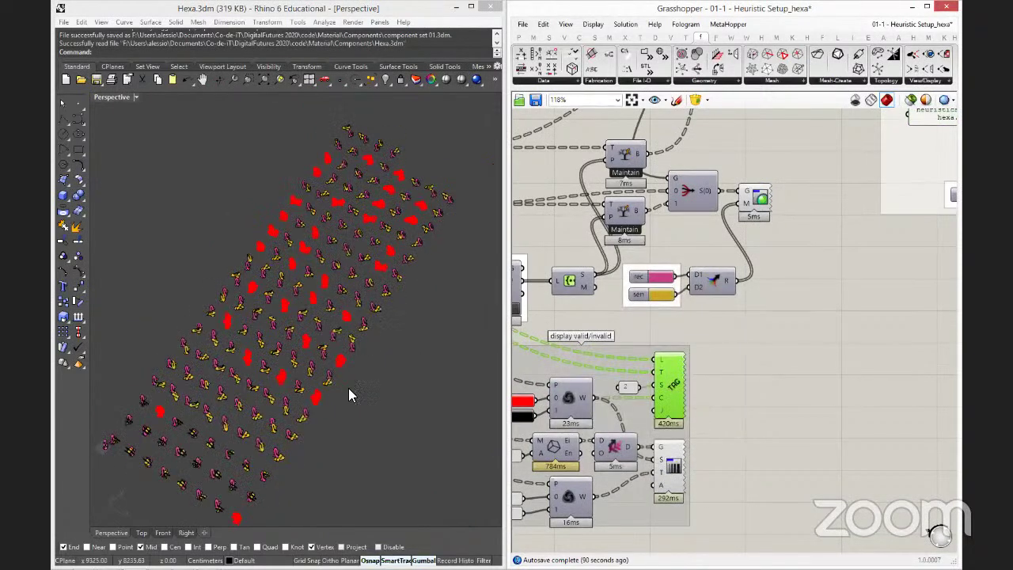
pyautogui.moveTo(351, 391); pyautogui.dragTo(357, 362, button='right')
pyautogui.scroll(10, 289, 419)
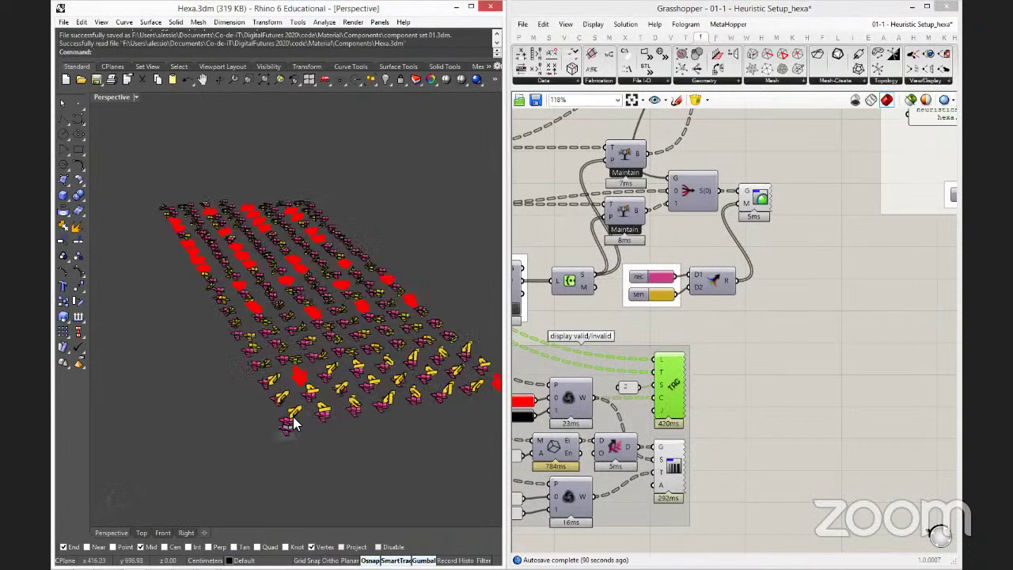
pyautogui.scroll(-6, 274, 417)
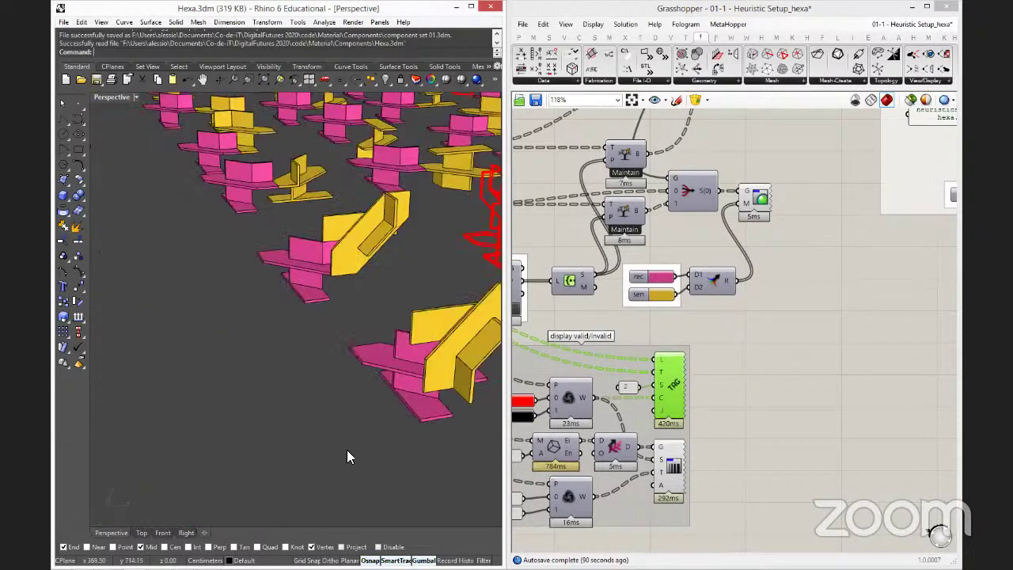
pyautogui.scroll(3, 382, 419)
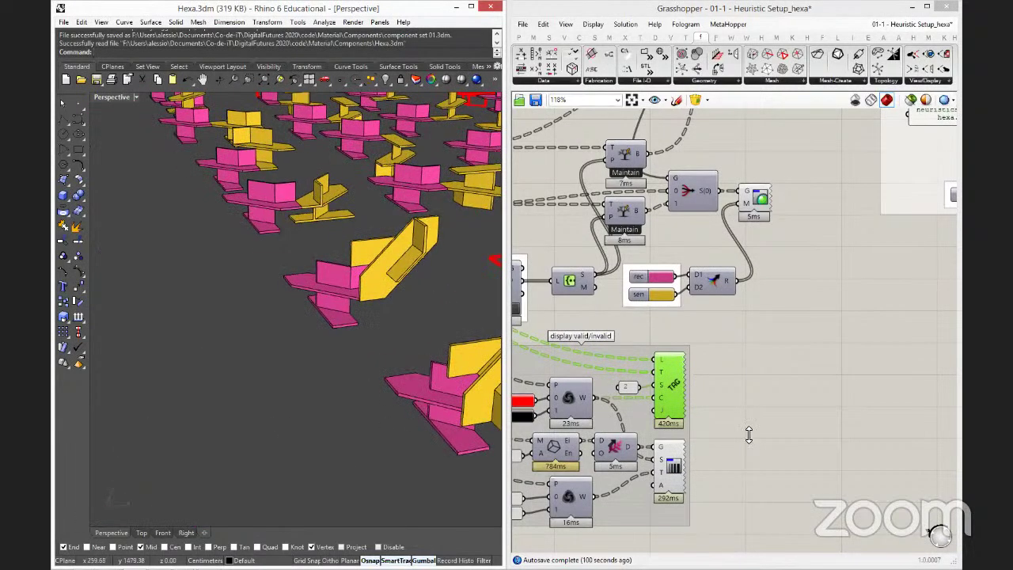
pyautogui.scroll(3, 747, 431)
# Set the panel feeding the text tag size in the valid/invalid display group to 200.
pyautogui.click(694, 378)
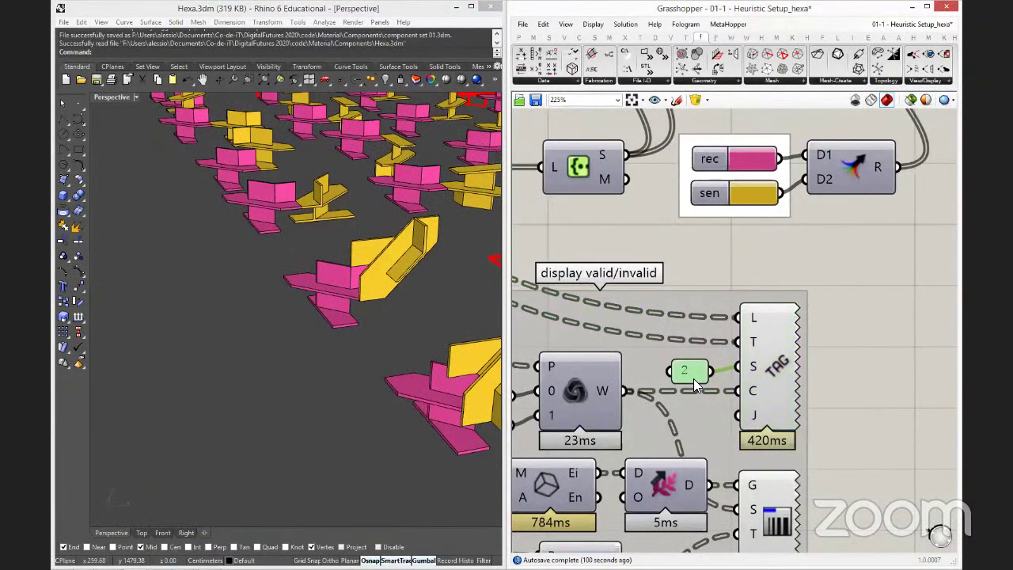
pyautogui.doubleClick(693, 378)
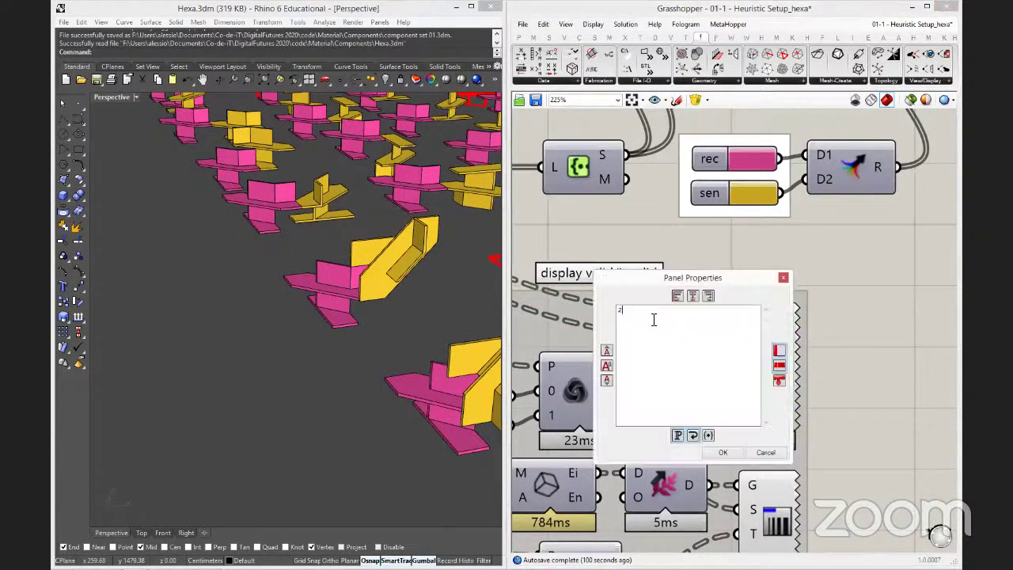
pyautogui.write('00')
pyautogui.click(723, 453)
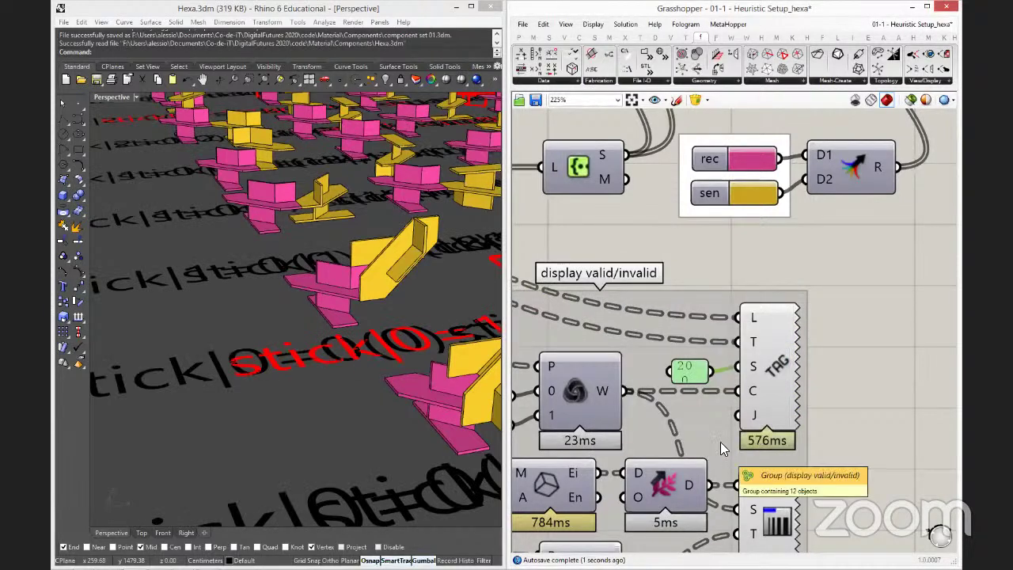
# Reduce the text tag size of the combination labels to 50.
pyautogui.doubleClick(683, 370)
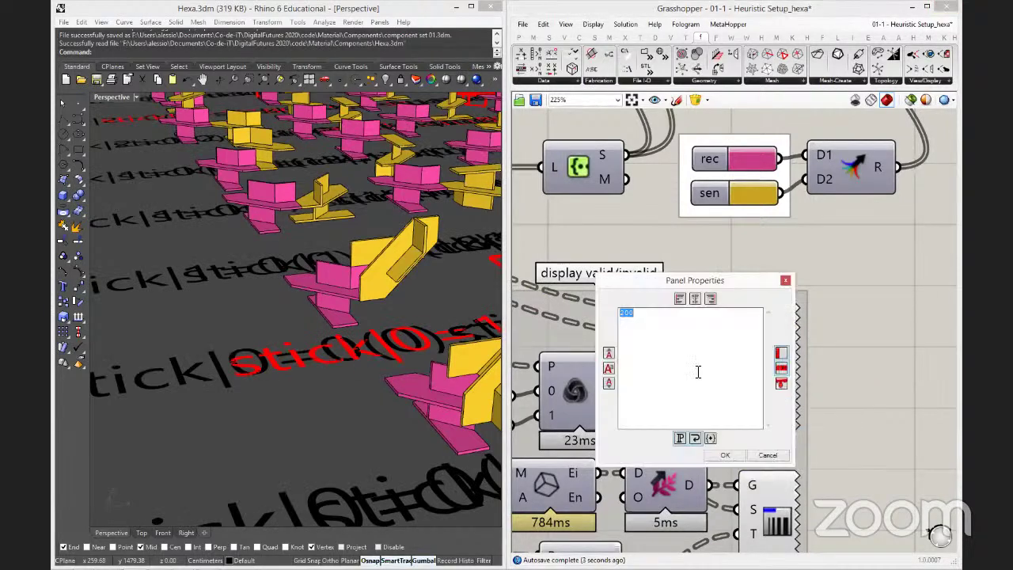
pyautogui.write('50')
pyautogui.click(724, 455)
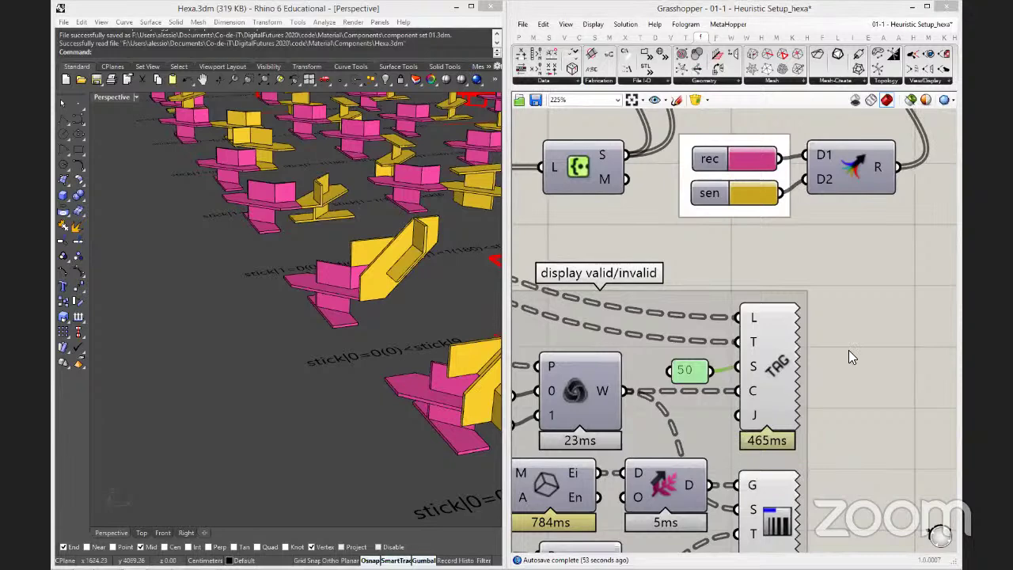
pyautogui.click(877, 348)
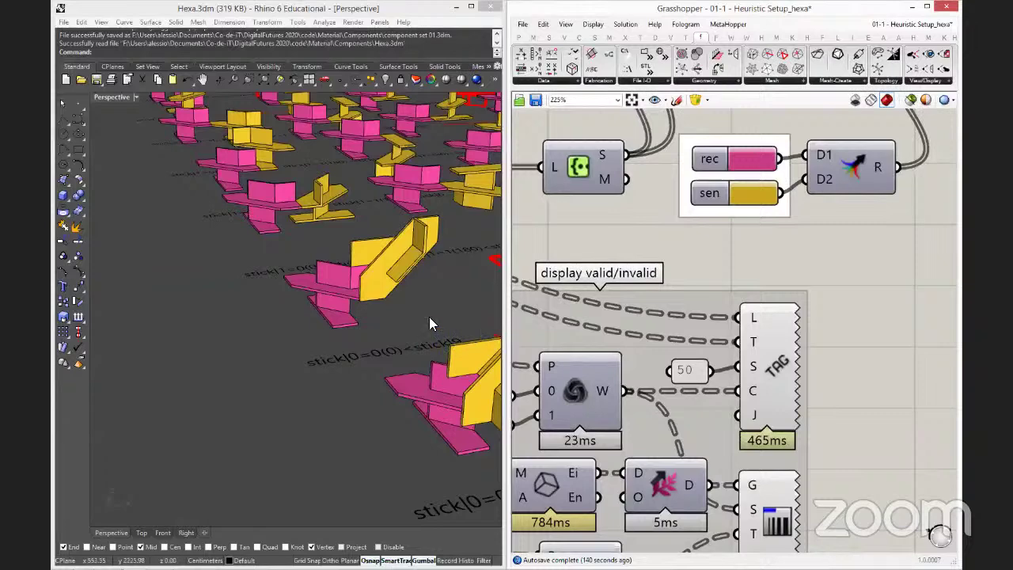
# Examine the rule labels under the valid and invalid combinations across the grid.
pyautogui.moveTo(491, 310); pyautogui.dragTo(388, 343, button='right')
pyautogui.scroll(3, 383, 347)
pyautogui.scroll(-8, 383, 347)
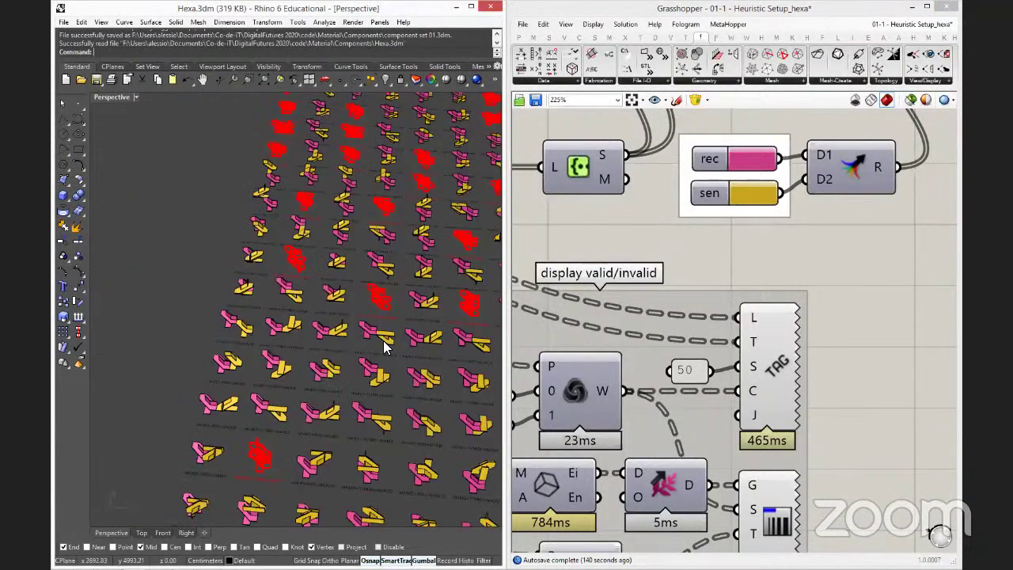
pyautogui.scroll(2, 435, 299)
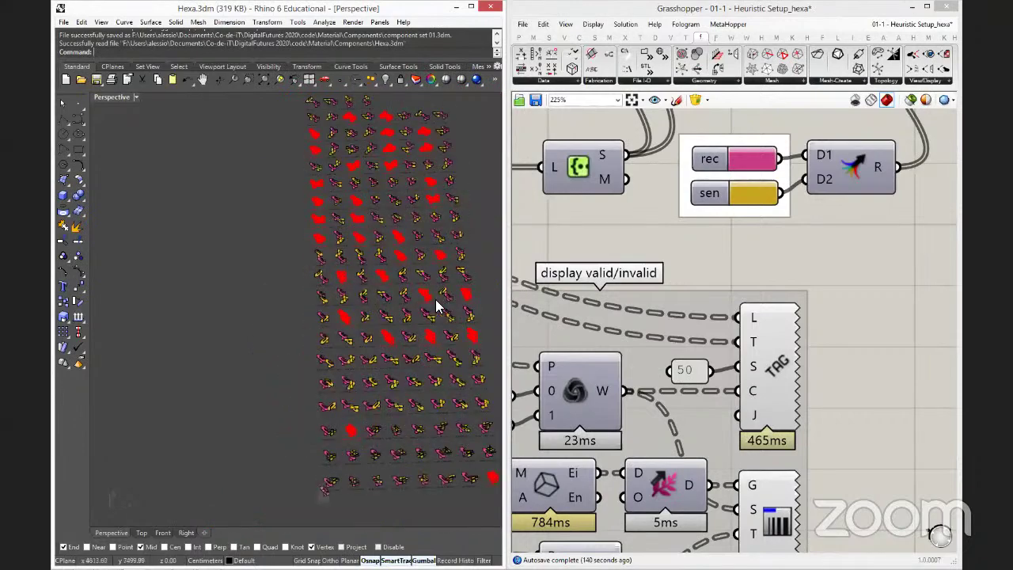
pyautogui.scroll(6, 435, 299)
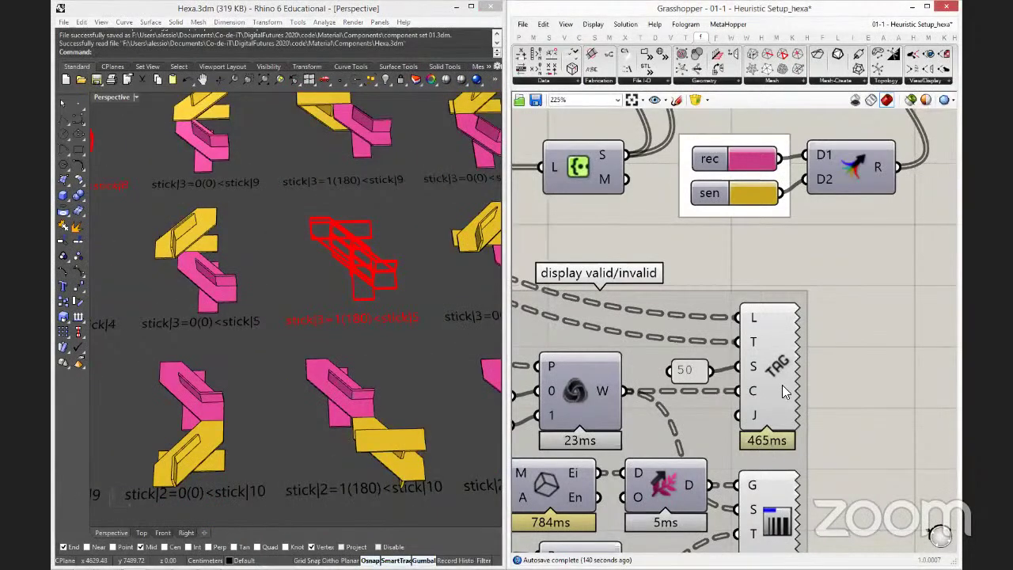
# Inspect the Heuristics Viewer component with its base point and grid parameter inputs.
pyautogui.scroll(-3, 761, 448)
pyautogui.moveTo(725, 313); pyautogui.dragTo(836, 390, button='right')
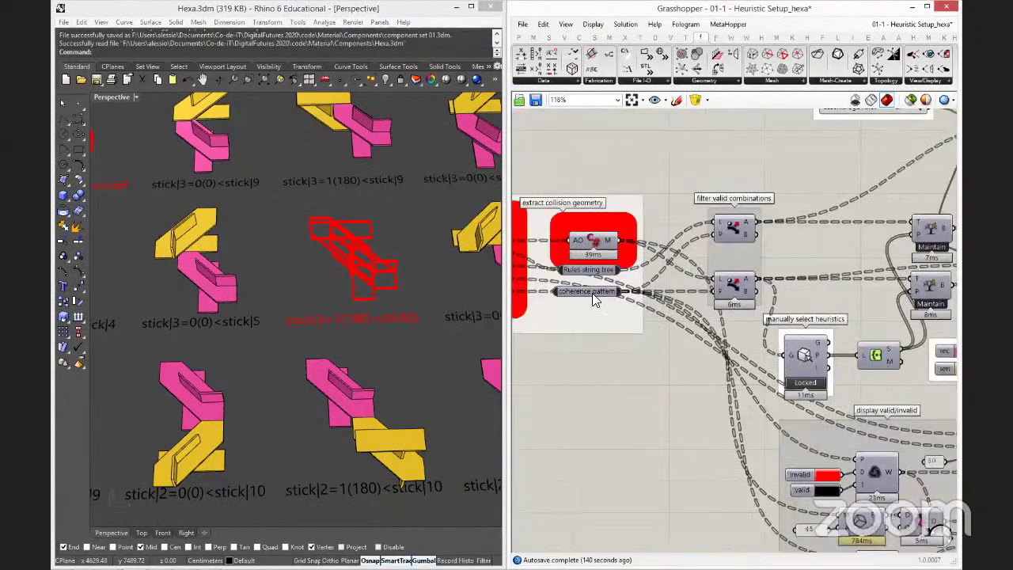
pyautogui.moveTo(592, 293); pyautogui.dragTo(737, 353, button='right')
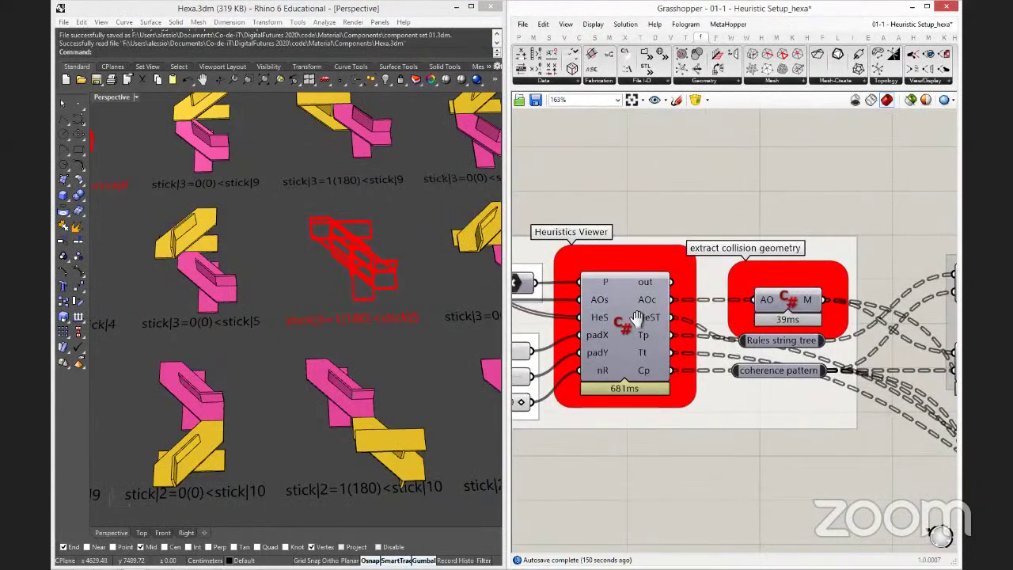
pyautogui.scroll(2, 712, 326)
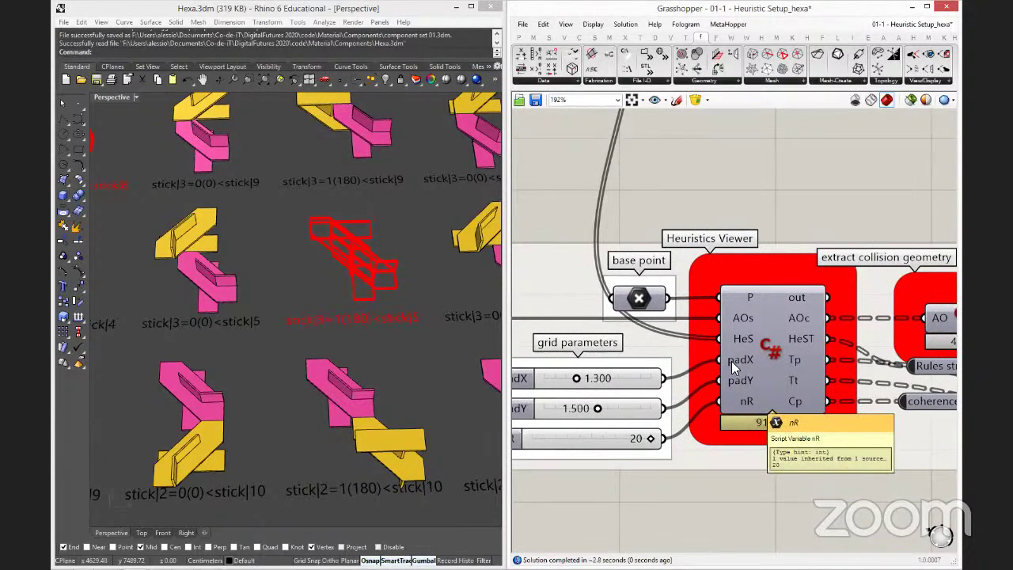
pyautogui.click(646, 300)
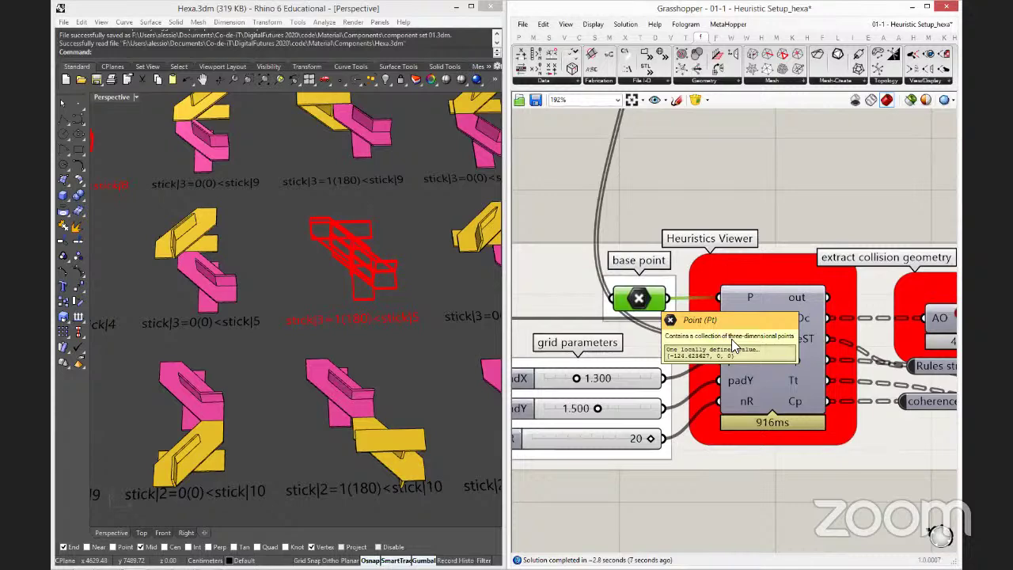
pyautogui.moveTo(700, 384); pyautogui.dragTo(700, 381, button='right')
pyautogui.scroll(-3, 700, 373)
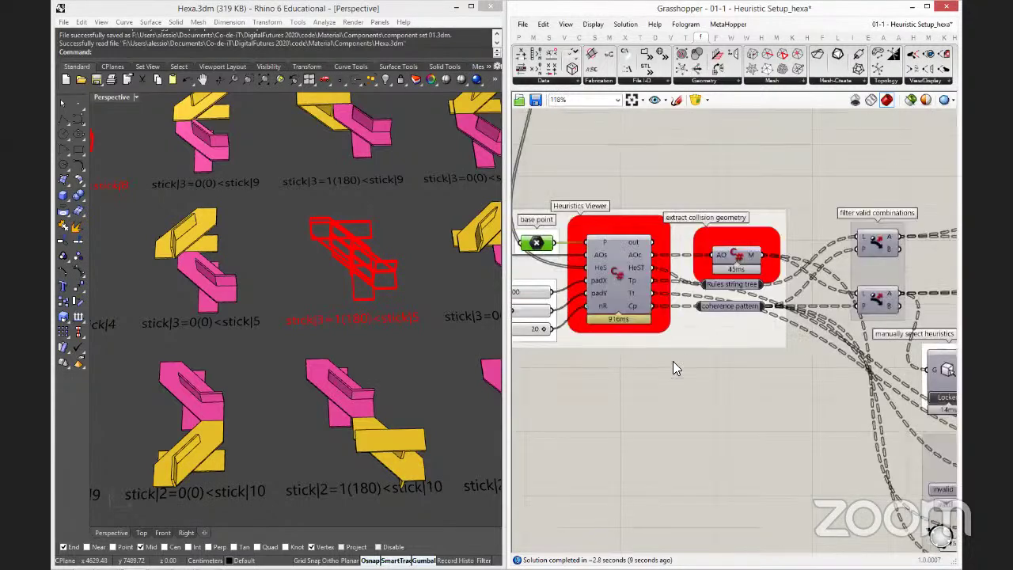
# Inspect the components of the valid/invalid display group, including the colour, text tag and line preview settings.
pyautogui.moveTo(800, 481); pyautogui.dragTo(665, 345, button='right')
pyautogui.moveTo(828, 393); pyautogui.dragTo(661, 287, button='right')
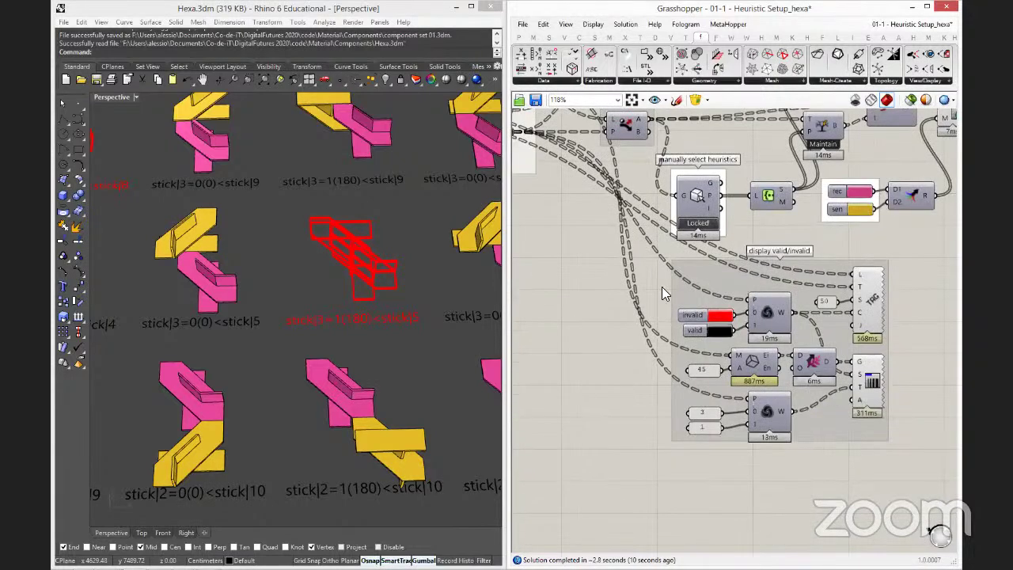
pyautogui.moveTo(831, 346); pyautogui.dragTo(740, 384, button='right')
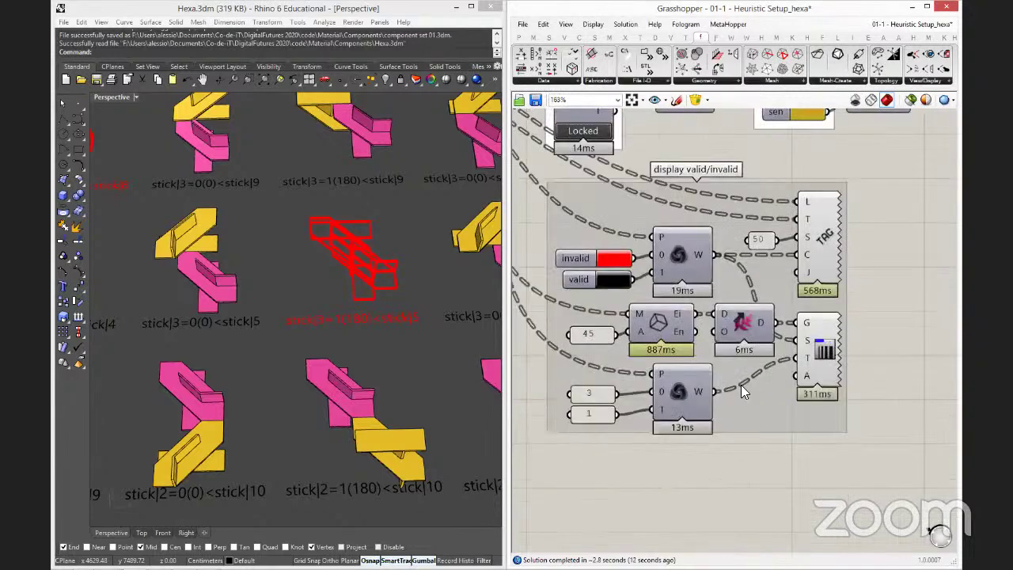
pyautogui.scroll(-3, 864, 402)
pyautogui.moveTo(864, 402); pyautogui.dragTo(815, 388, button='right')
pyautogui.scroll(-2, 812, 386)
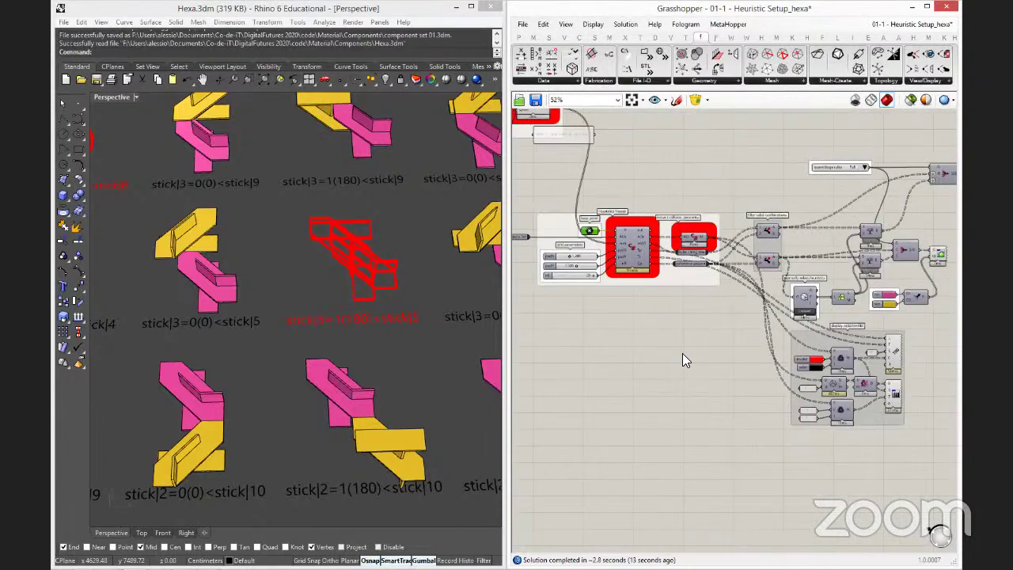
# Rename the assembly object to "hexa" in the active component's name panel and save the definition.
pyautogui.moveTo(682, 353); pyautogui.dragTo(805, 307, button='right')
pyautogui.scroll(-2, 589, 218)
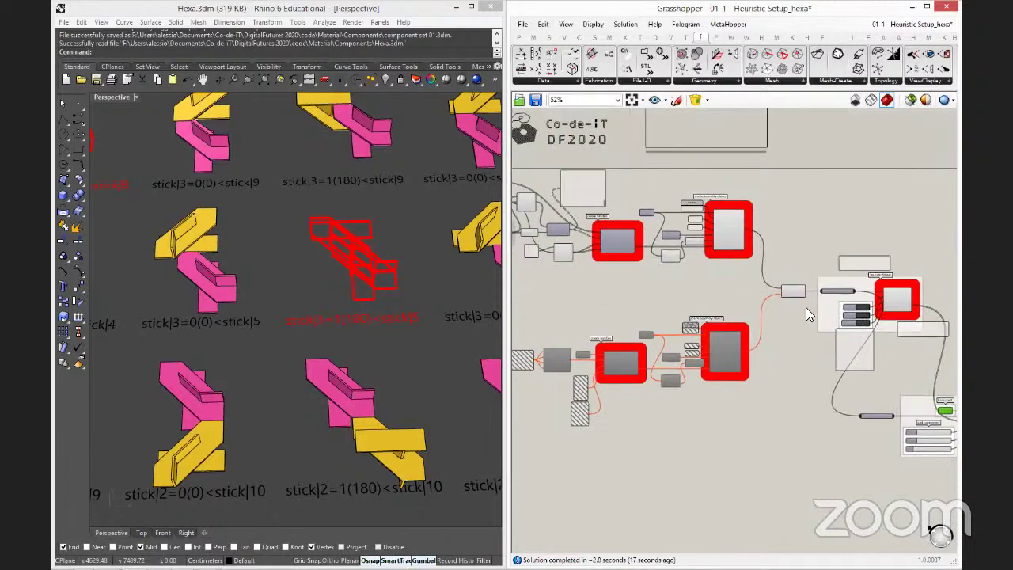
pyautogui.scroll(2, 711, 234)
pyautogui.scroll(2, 815, 280)
pyautogui.scroll(2, 815, 280)
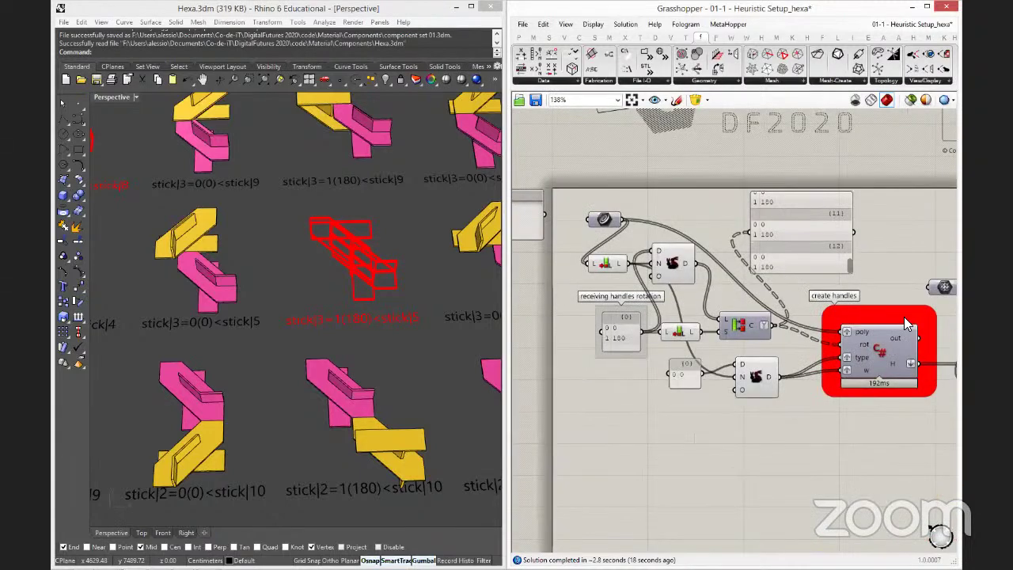
pyautogui.scroll(2, 903, 316)
pyautogui.moveTo(759, 283); pyautogui.dragTo(692, 283, button='right')
pyautogui.scroll(1, 827, 254)
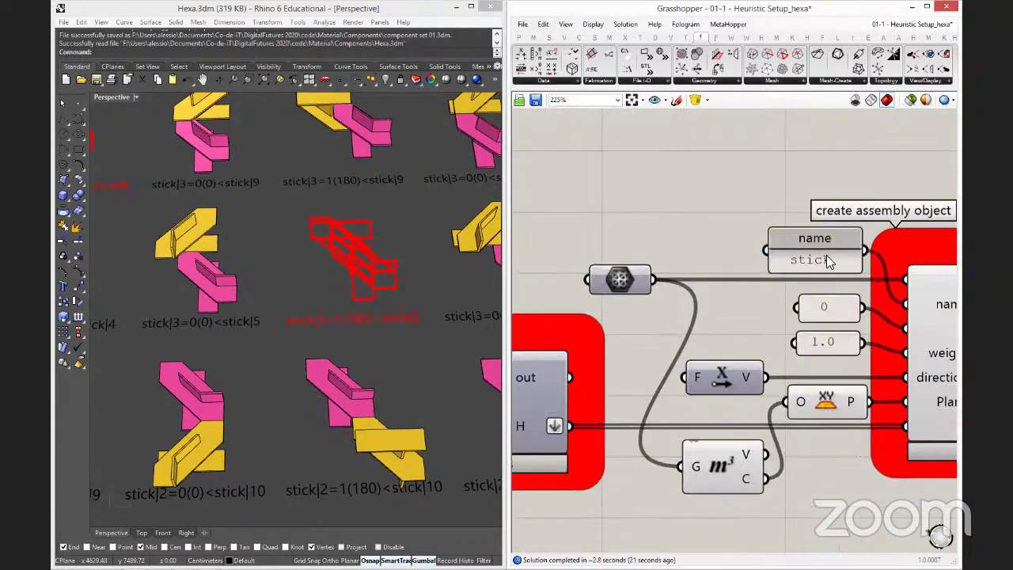
pyautogui.doubleClick(826, 255)
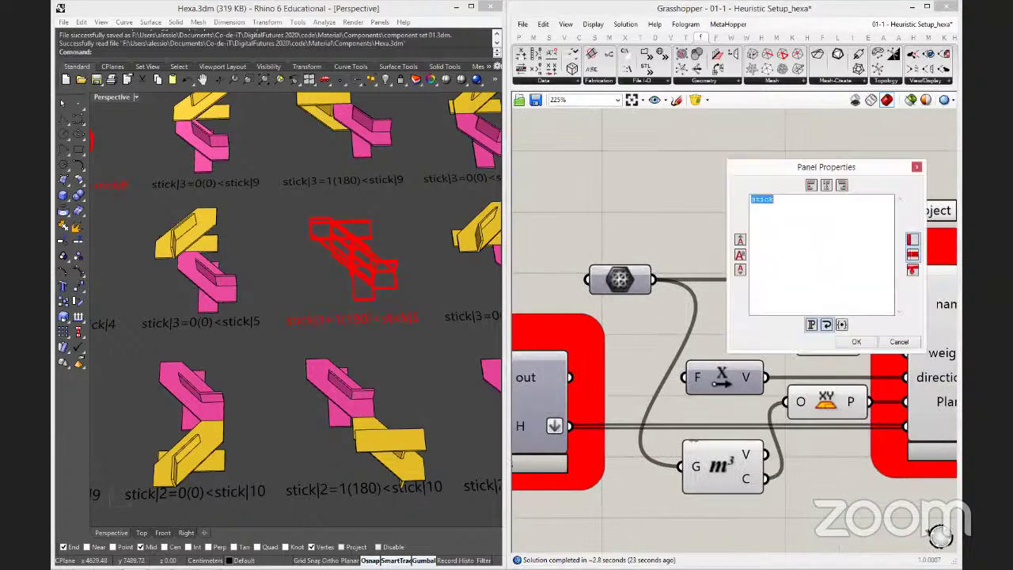
pyautogui.write('hexa')
pyautogui.click(865, 343)
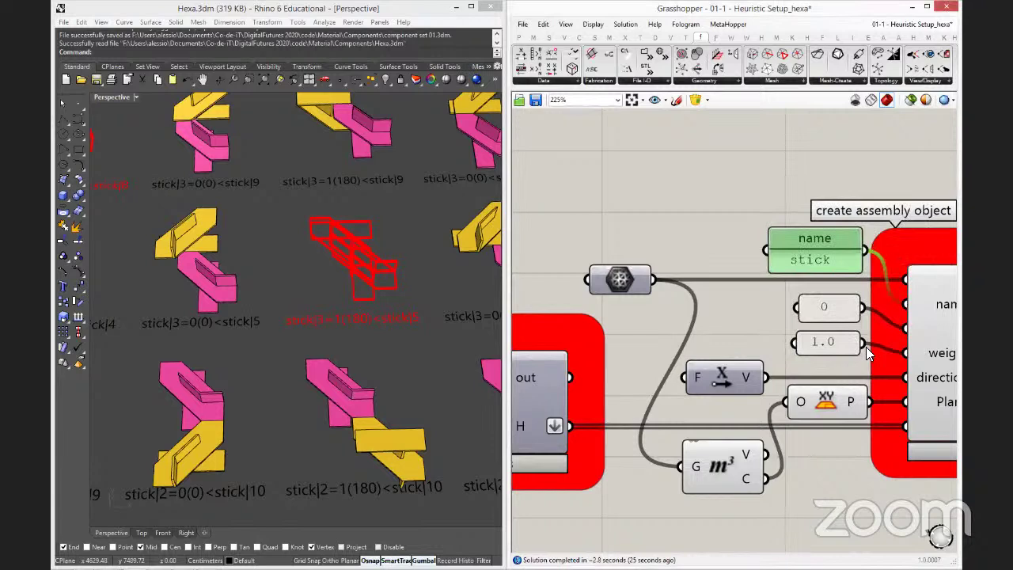
pyautogui.click(536, 100)
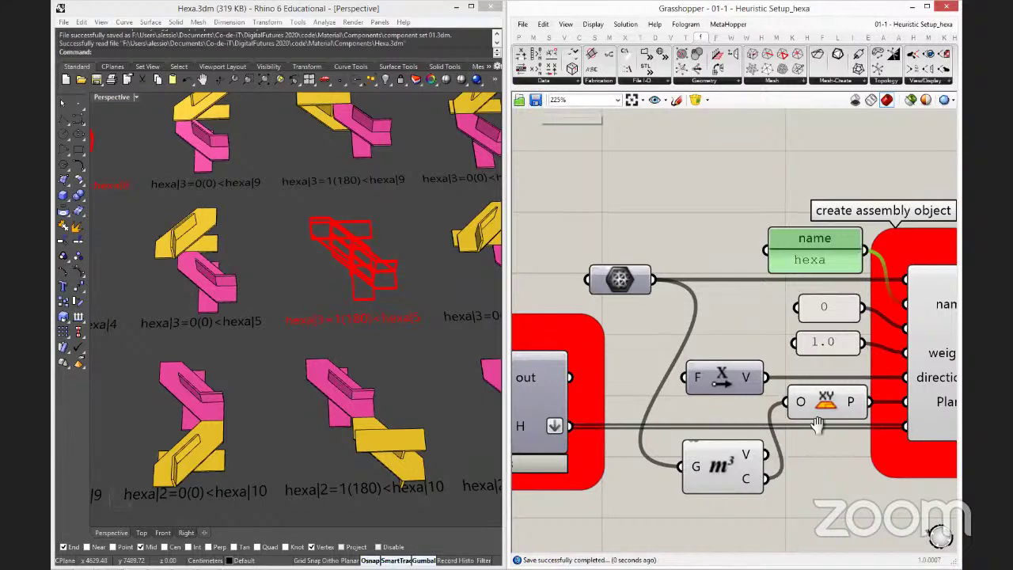
# Export the limited heuristics to "heuristics limited hexa.txt" in the heuristics folder and save the Heuristic Setup_hexa definition.
pyautogui.moveTo(883, 496); pyautogui.dragTo(746, 368, button='right')
pyautogui.scroll(-2, 674, 299)
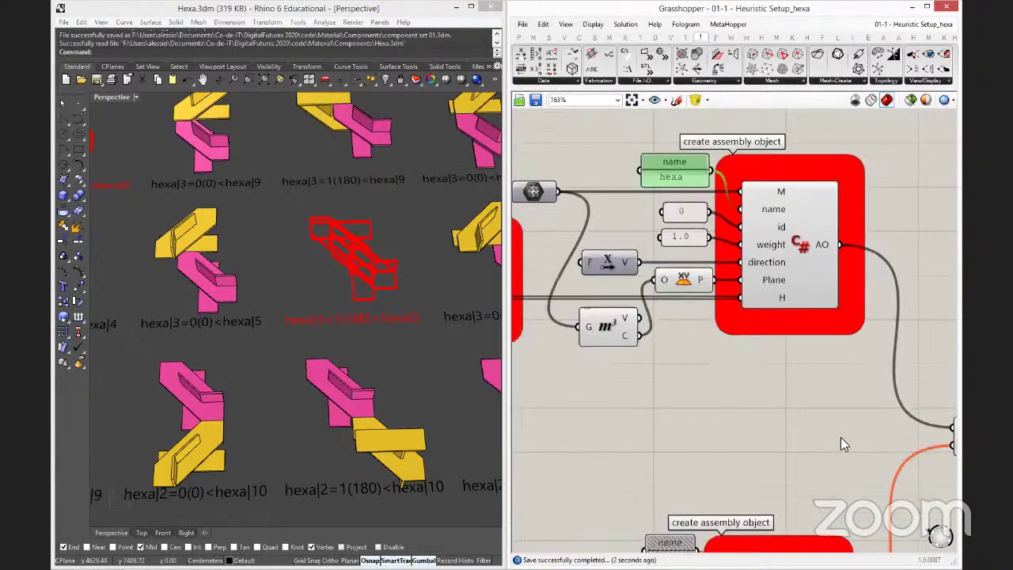
pyautogui.moveTo(841, 437); pyautogui.dragTo(664, 261, button='right')
pyautogui.moveTo(772, 385); pyautogui.dragTo(623, 346, button='right')
pyautogui.moveTo(763, 402); pyautogui.dragTo(570, 316, button='right')
pyautogui.scroll(-2, 854, 400)
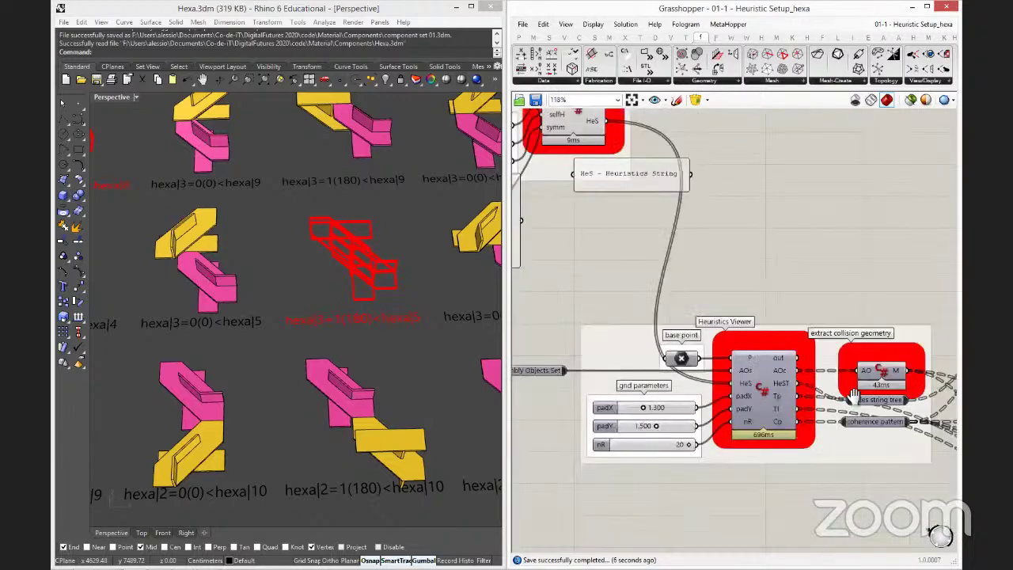
pyautogui.moveTo(854, 399); pyautogui.dragTo(704, 332, button='right')
pyautogui.moveTo(805, 390); pyautogui.dragTo(703, 329, button='right')
pyautogui.moveTo(821, 338); pyautogui.dragTo(671, 340, button='right')
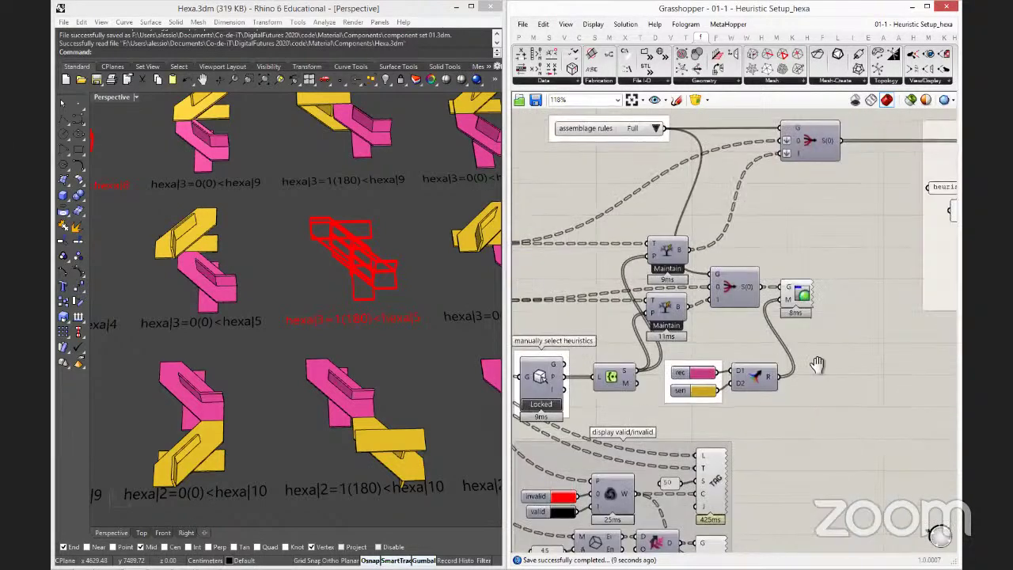
pyautogui.moveTo(823, 399); pyautogui.dragTo(807, 324, button='right')
pyautogui.moveTo(846, 404); pyautogui.dragTo(759, 436, button='right')
pyautogui.moveTo(846, 310); pyautogui.dragTo(746, 351, button='right')
pyautogui.scroll(1, 811, 357)
pyautogui.moveTo(811, 358); pyautogui.dragTo(724, 404, button='right')
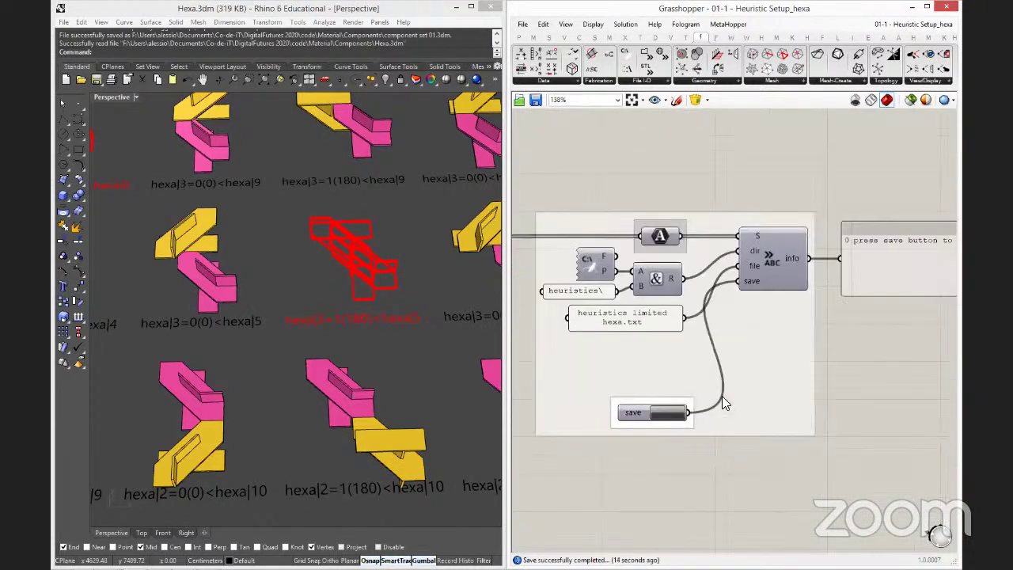
pyautogui.click(665, 413)
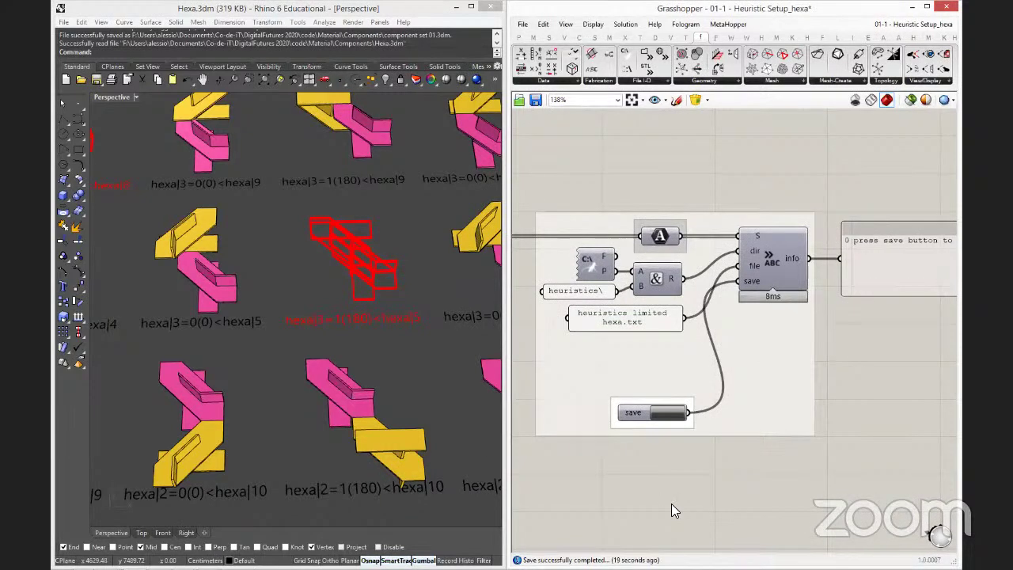
pyautogui.click(535, 102)
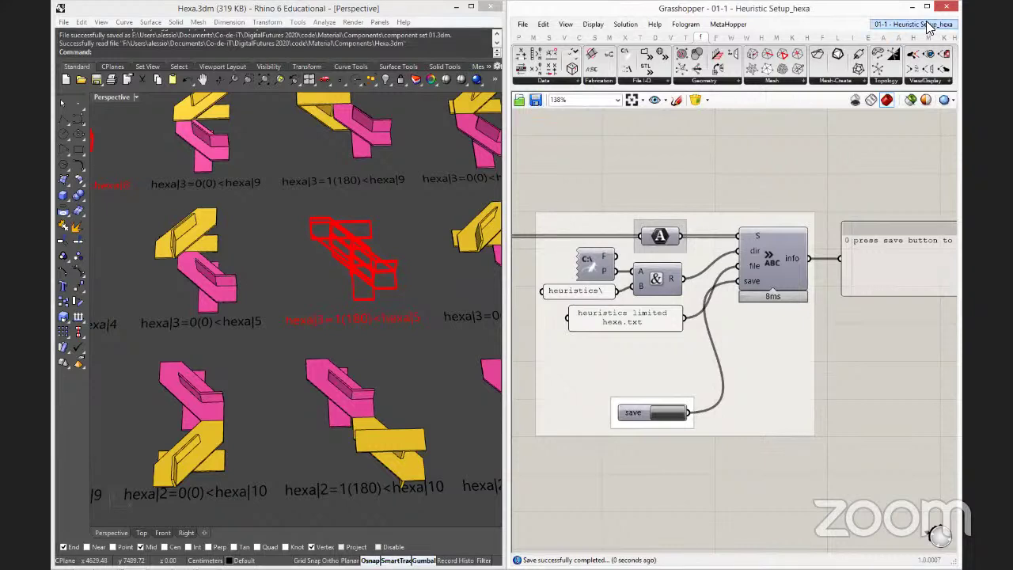
# Switch to the "02 - Simple Random Assemblage Hexa" definition and set the load heuristics Index to 2 for "heuristics limited hexa.txt", enlarging the file list.
pyautogui.click(928, 27)
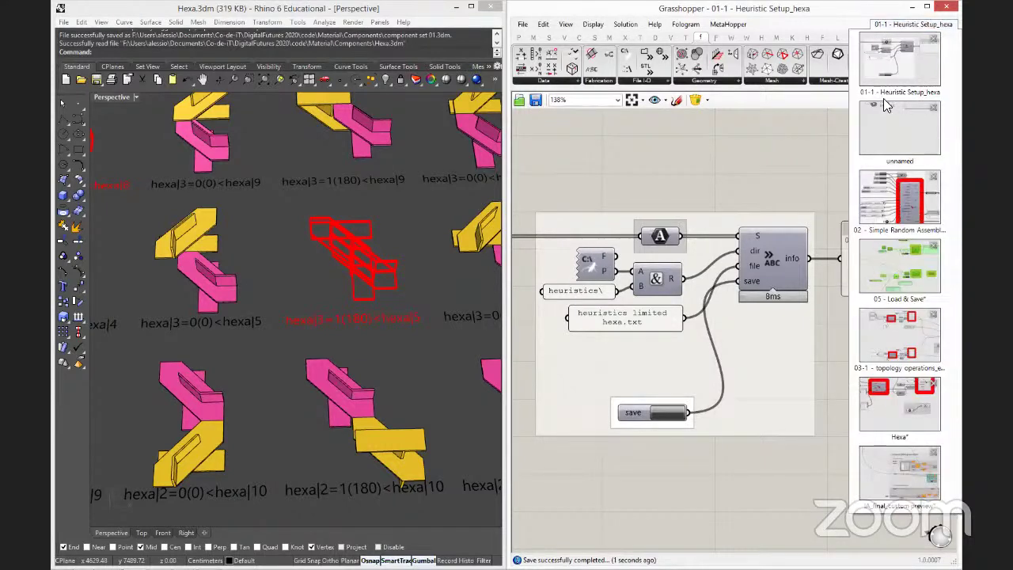
pyautogui.click(888, 200)
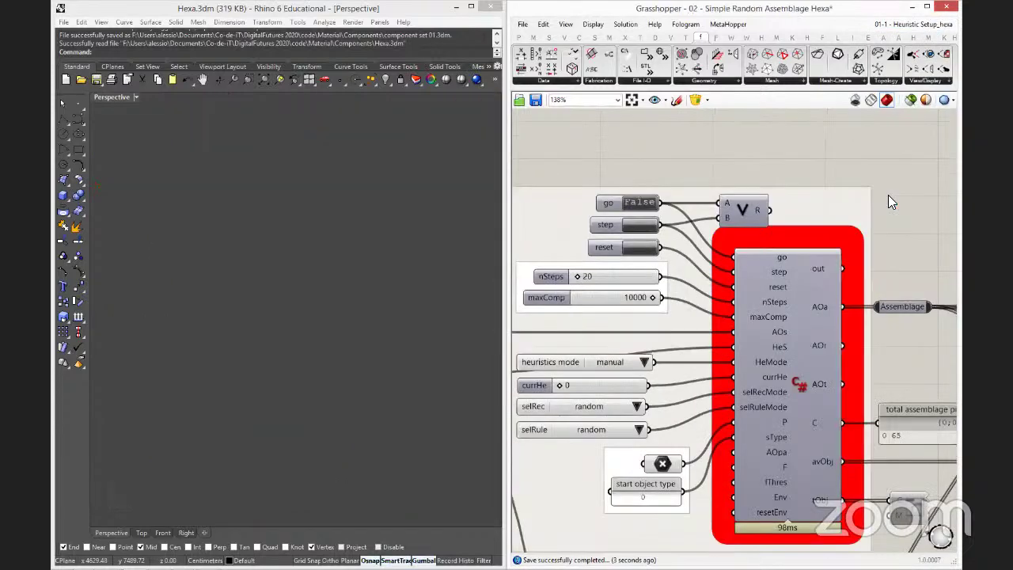
pyautogui.moveTo(575, 479); pyautogui.dragTo(758, 256, button='right')
pyautogui.hotkey('ctrl', '1')
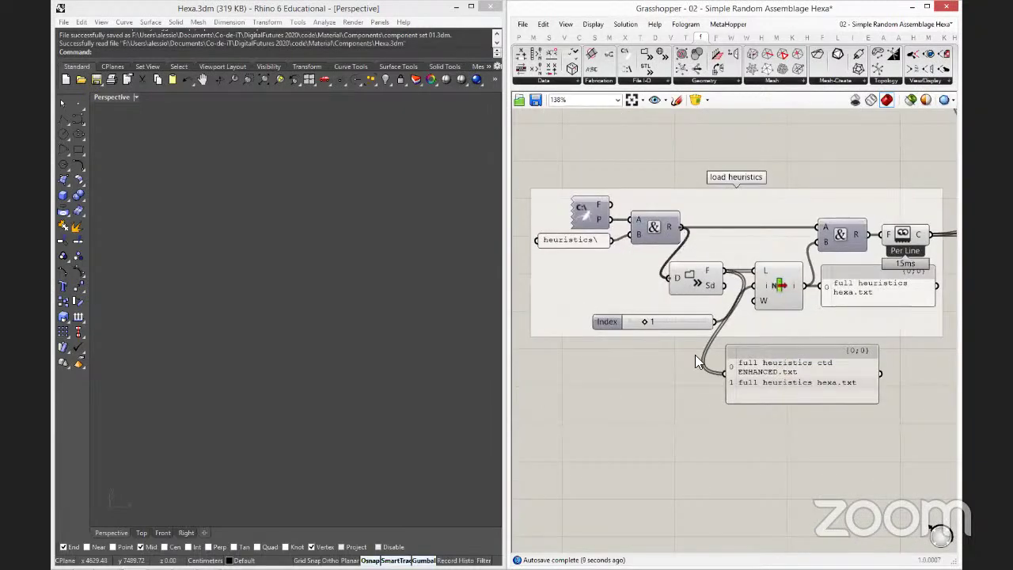
pyautogui.moveTo(835, 403); pyautogui.dragTo(835, 423)
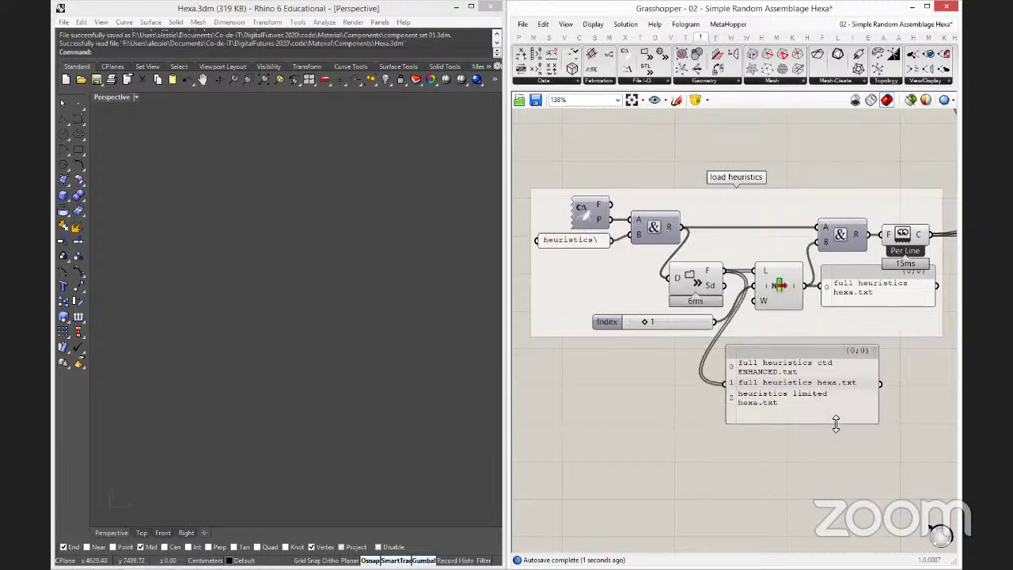
pyautogui.doubleClick(679, 322)
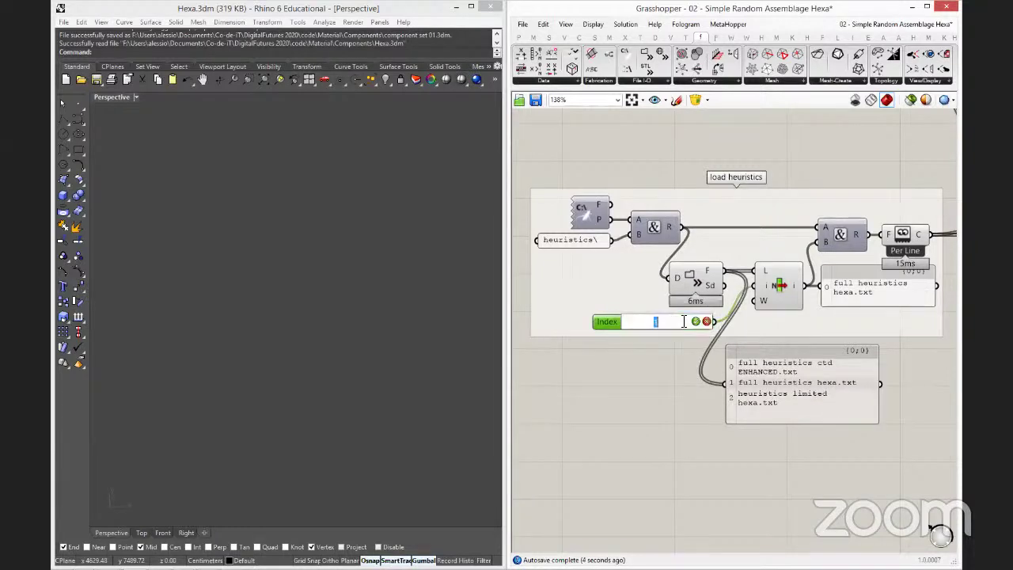
pyautogui.write('2')
pyautogui.press('Return')
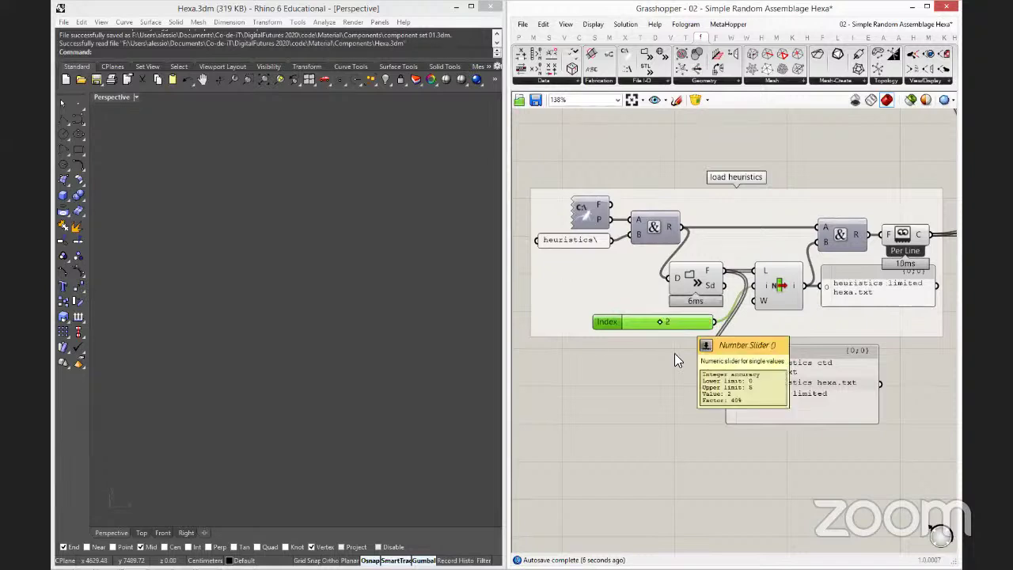
# Set the name input of the create assembly object component to "hexa".
pyautogui.scroll(-6, 733, 407)
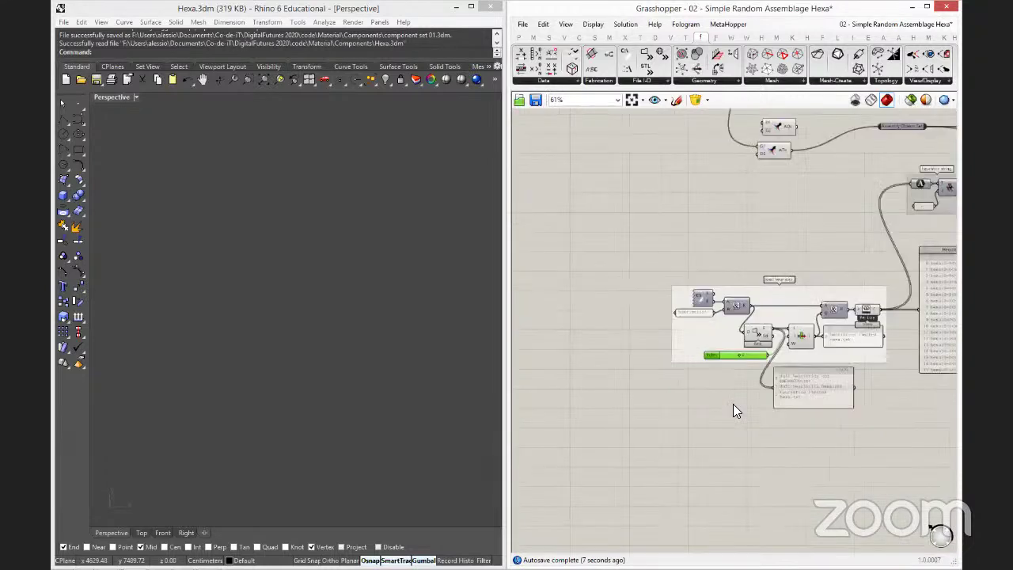
pyautogui.scroll(5, 661, 205)
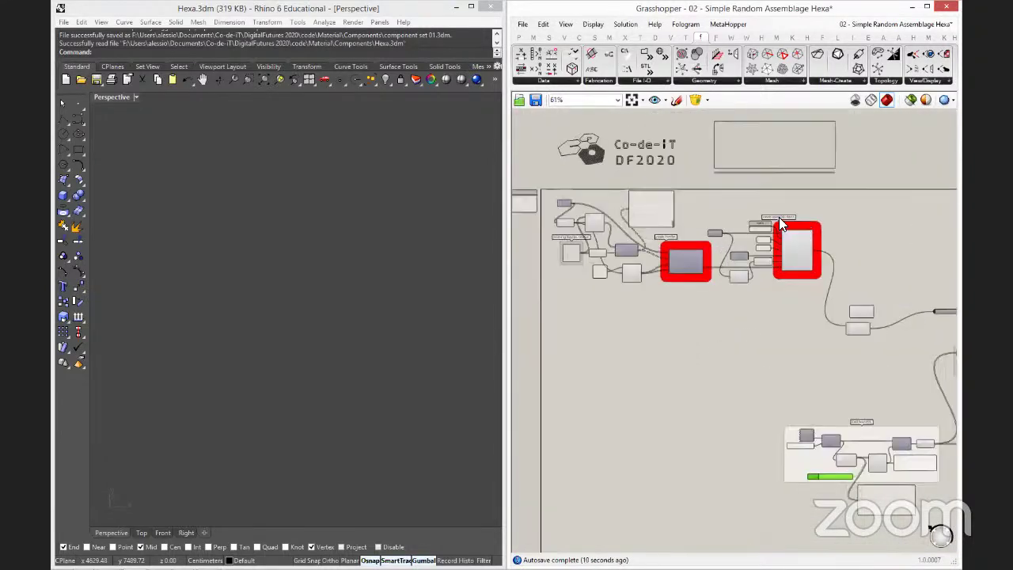
pyautogui.scroll(5, 781, 224)
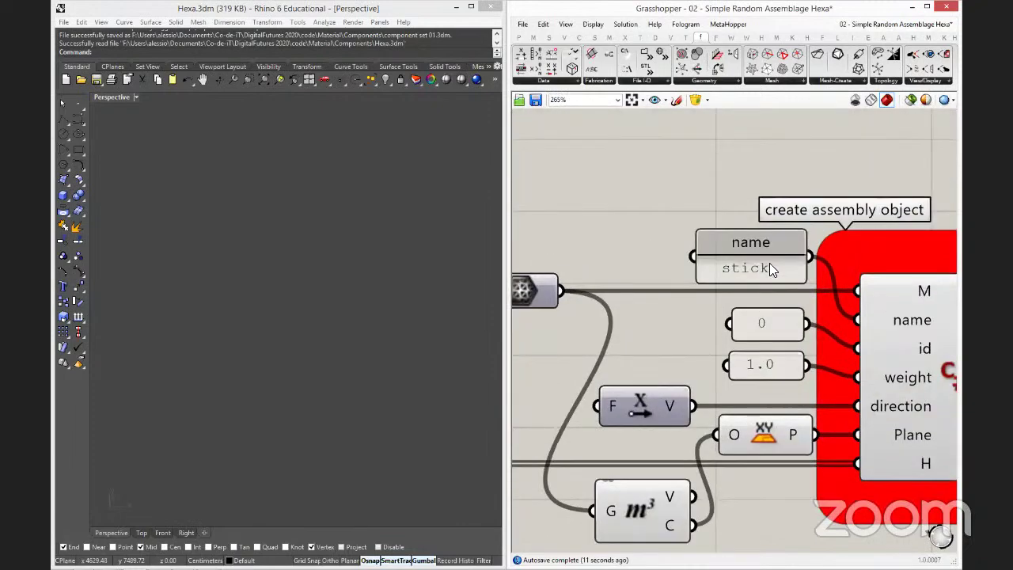
pyautogui.doubleClick(772, 266)
pyautogui.write('hexa')
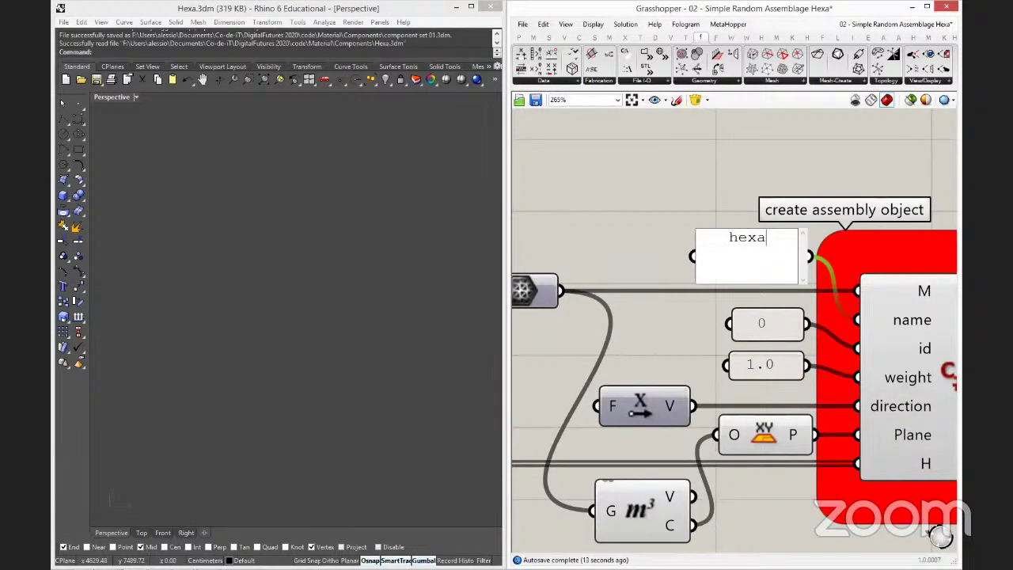
pyautogui.click(711, 330)
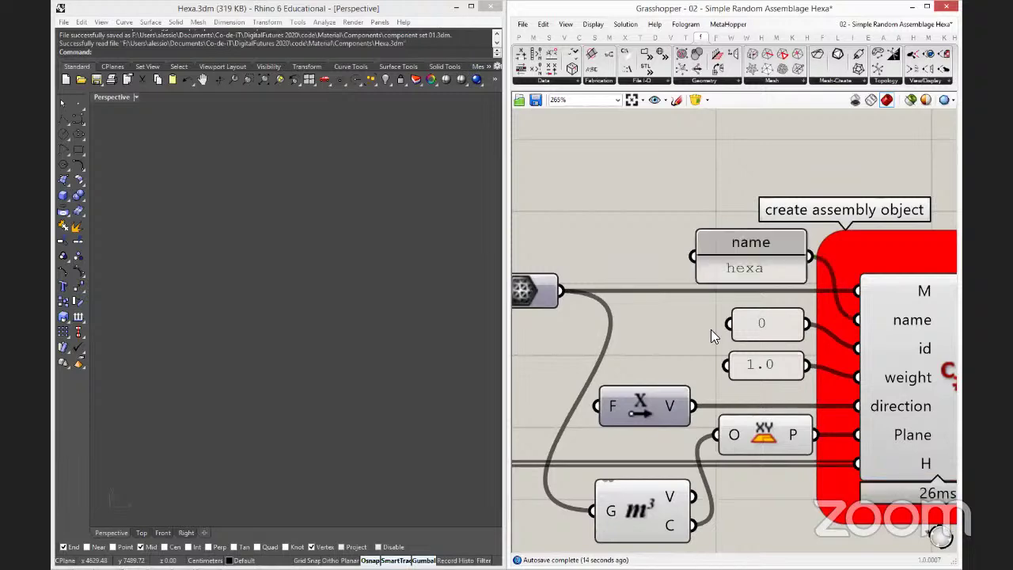
# Turn on the preview of the extract coarse geometry (meshes) component fed by the Assemblage output.
pyautogui.scroll(-6, 713, 329)
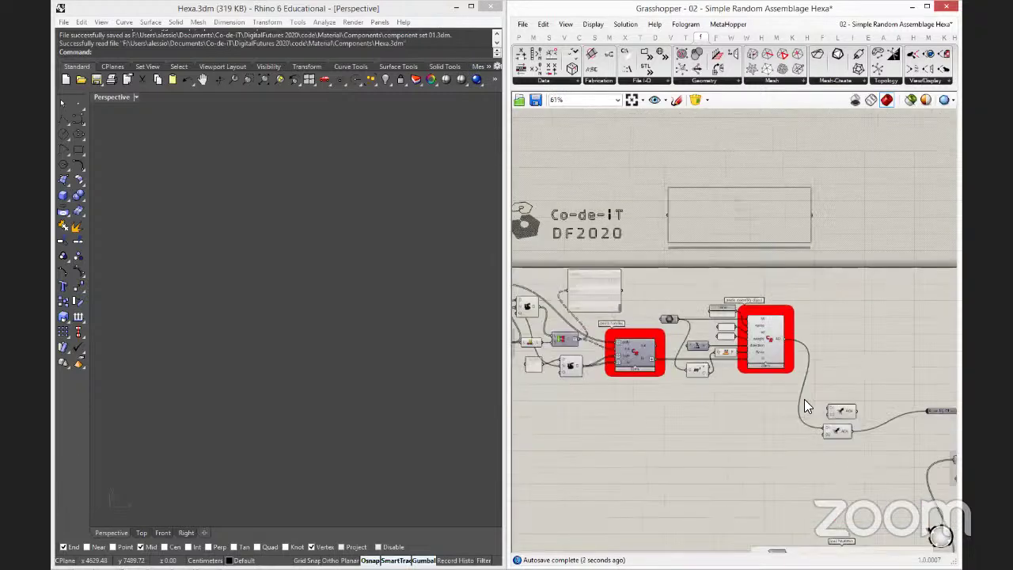
pyautogui.scroll(6, 804, 399)
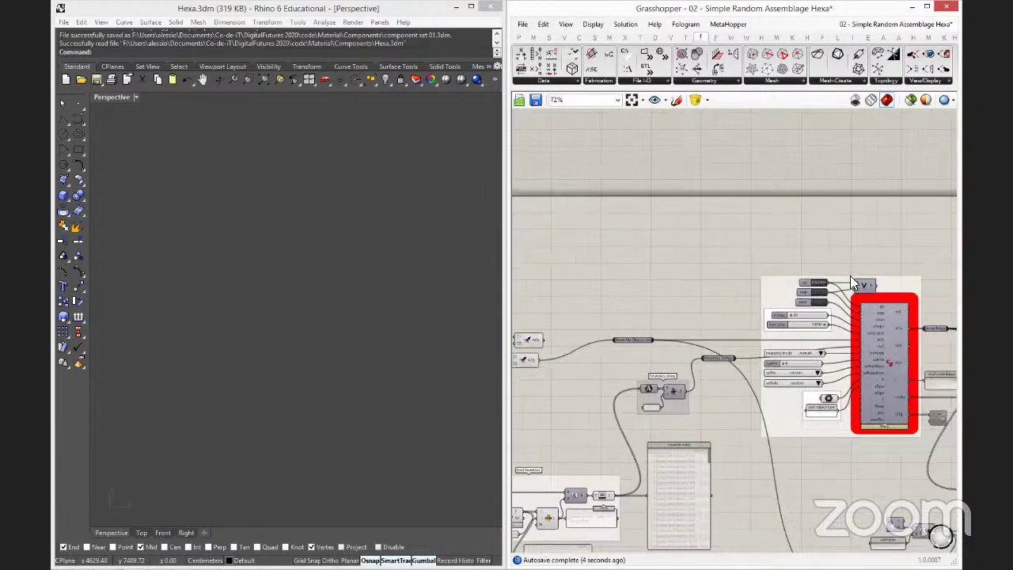
pyautogui.click(716, 276)
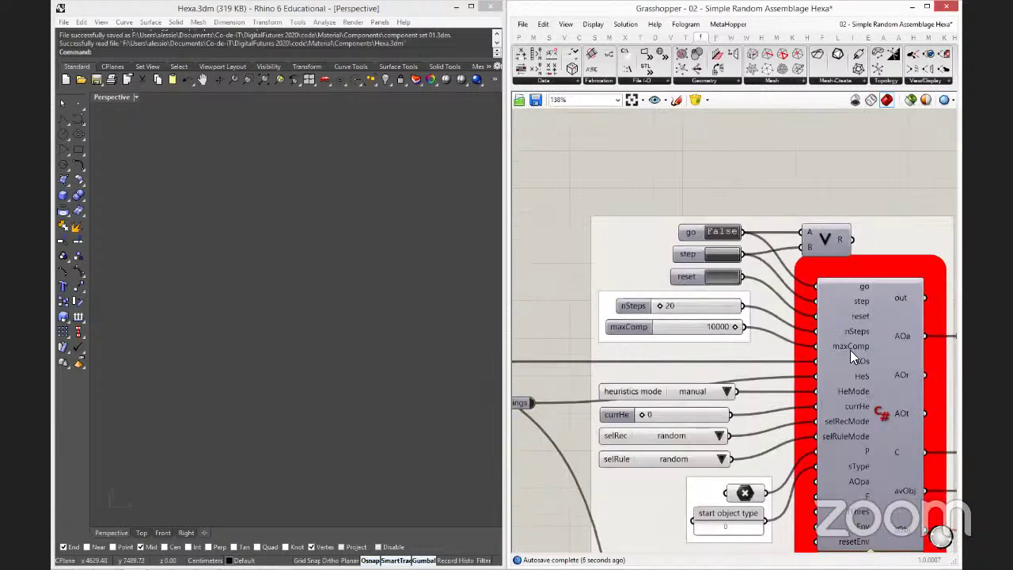
pyautogui.moveTo(661, 312); pyautogui.dragTo(460, 260, button='right')
pyautogui.click(937, 280)
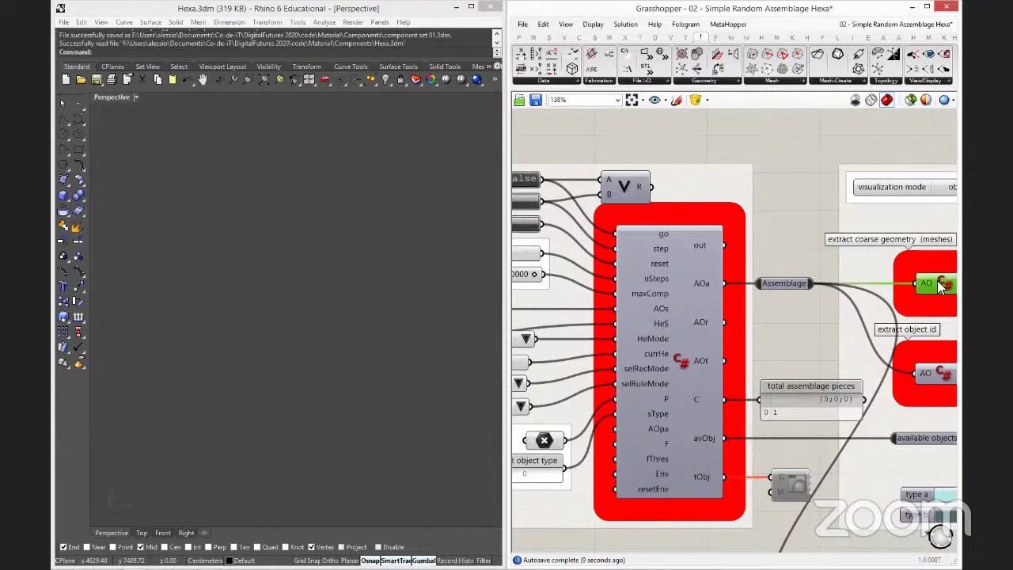
pyautogui.middleClick(937, 281)
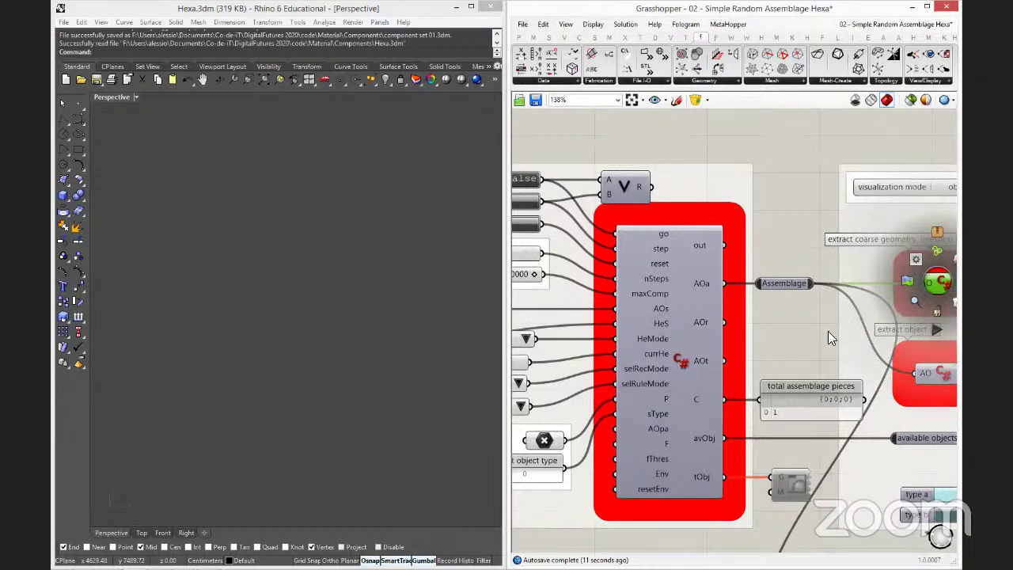
pyautogui.moveTo(825, 326); pyautogui.dragTo(721, 307, button='right')
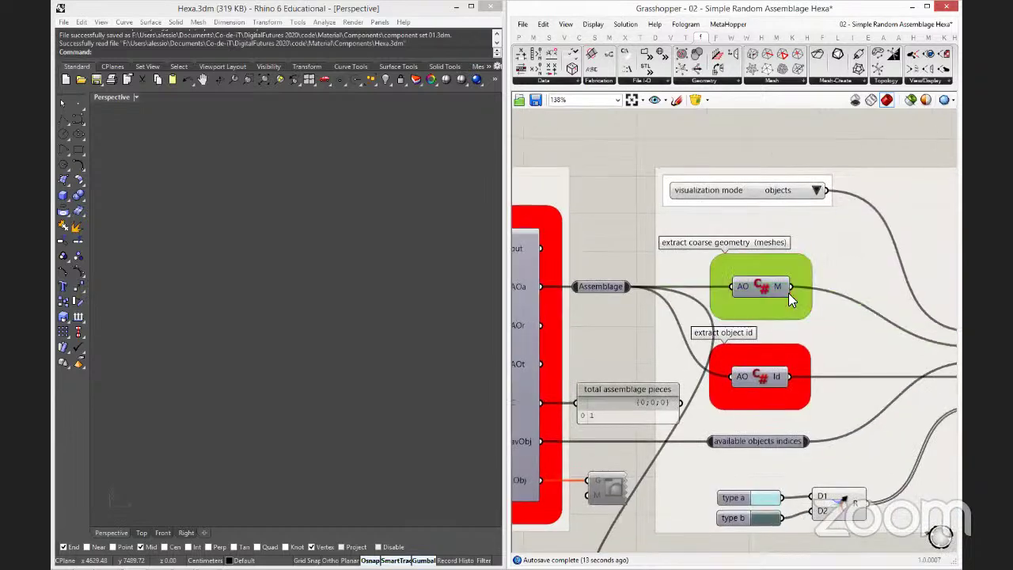
pyautogui.middleClick(759, 285)
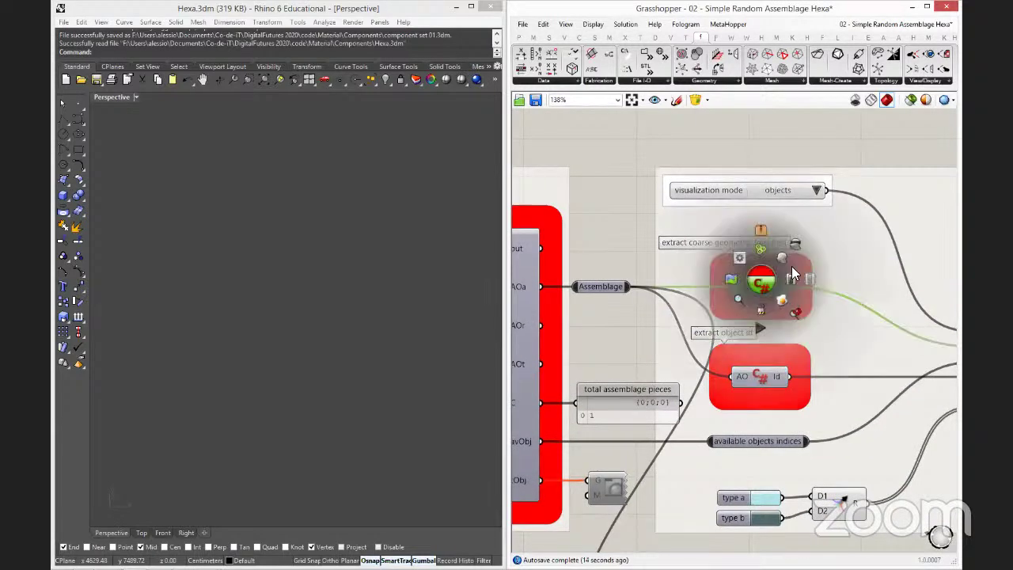
pyautogui.click(795, 310)
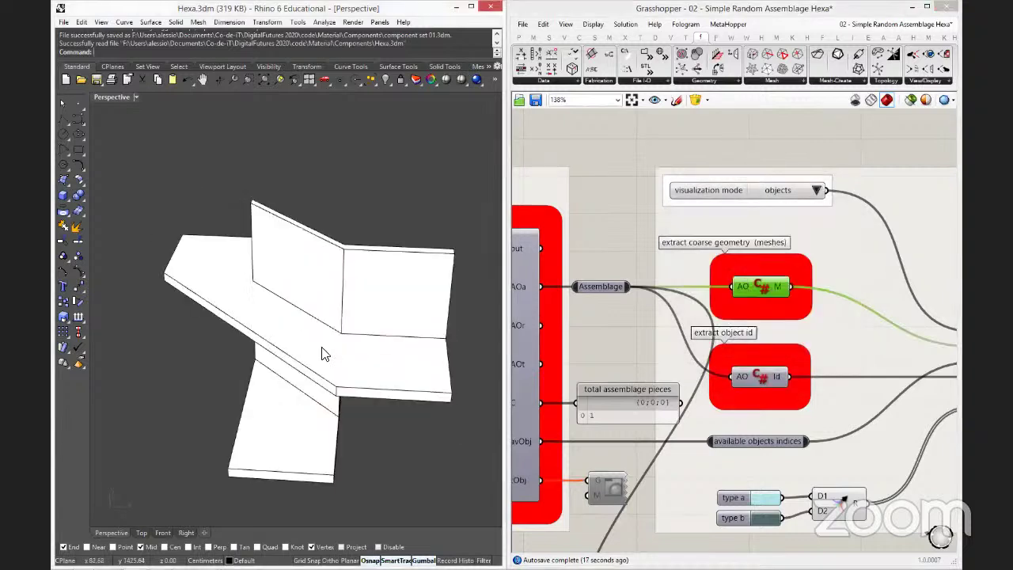
# Grow the hexa assemblage by triggering the step input four times with nSteps at 20.
pyautogui.scroll(-4, 321, 349)
pyautogui.moveTo(322, 347); pyautogui.dragTo(314, 350, button='right')
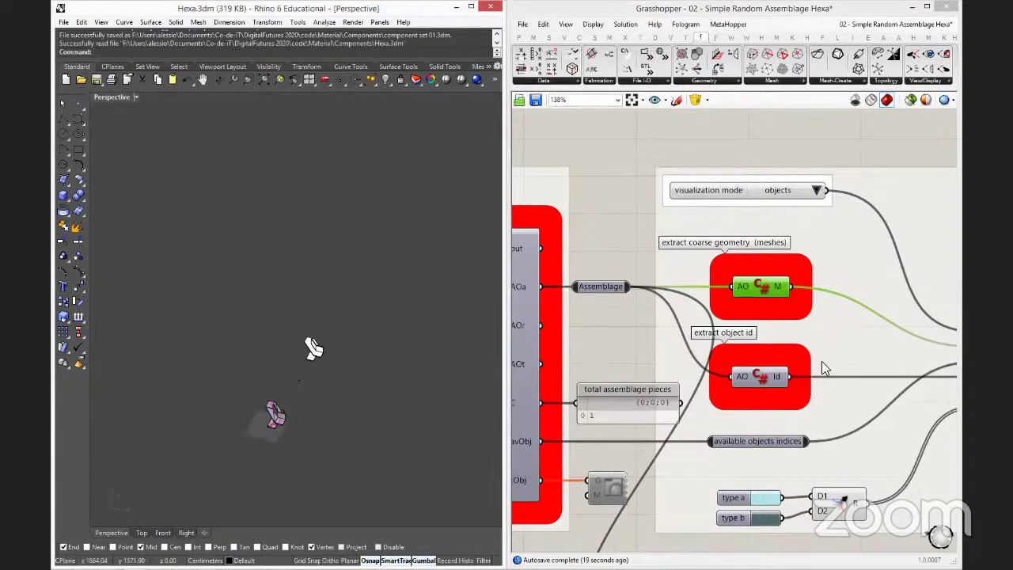
pyautogui.moveTo(649, 284); pyautogui.dragTo(842, 296, button='right')
pyautogui.moveTo(556, 230); pyautogui.dragTo(694, 241, button='right')
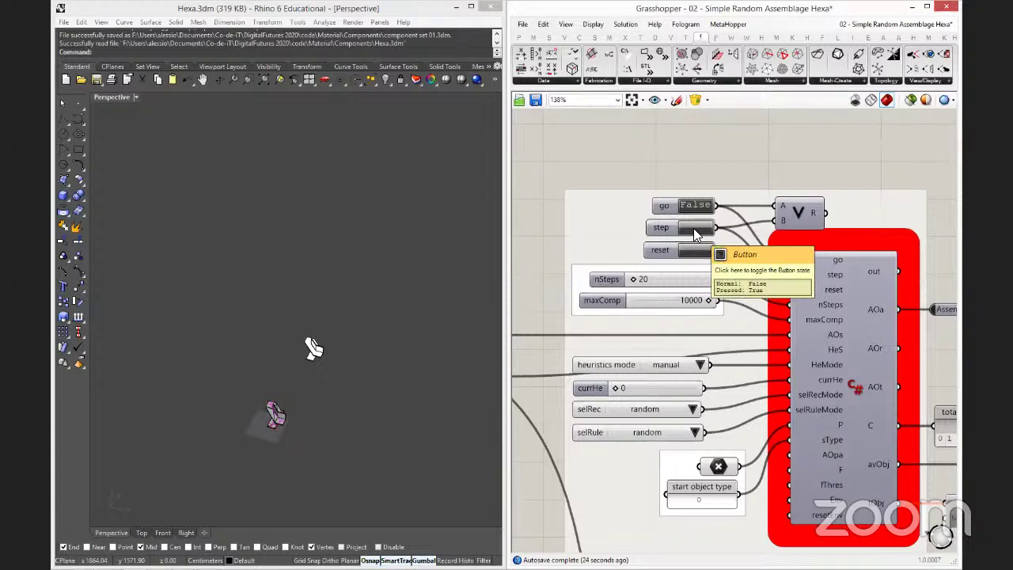
pyautogui.click(693, 228)
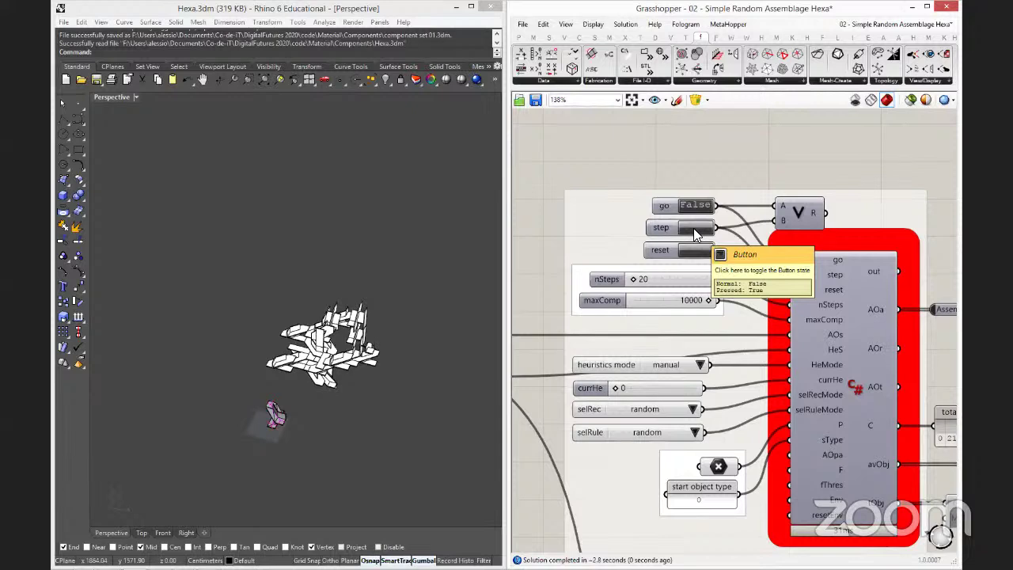
pyautogui.click(693, 228)
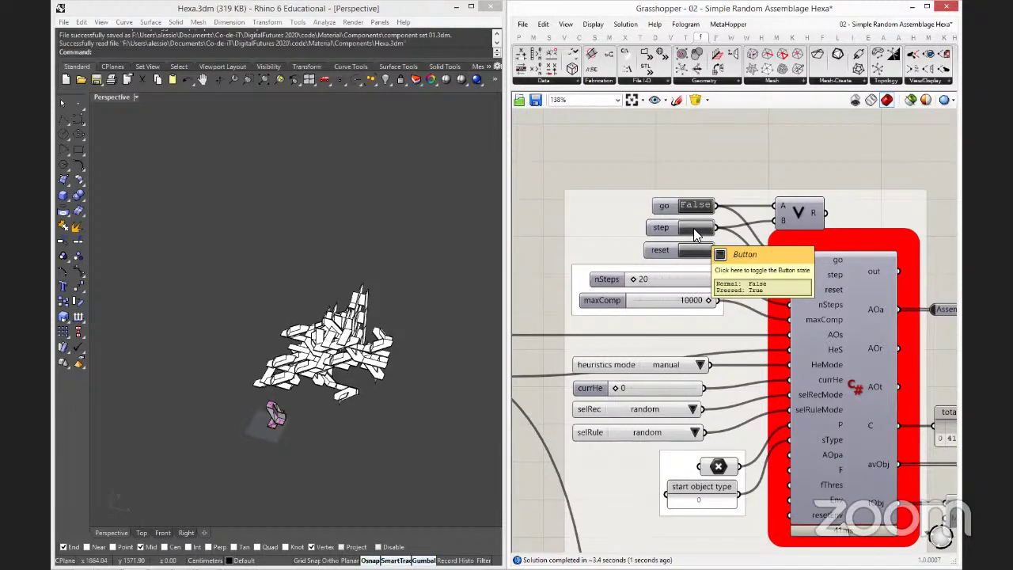
pyautogui.click(694, 228)
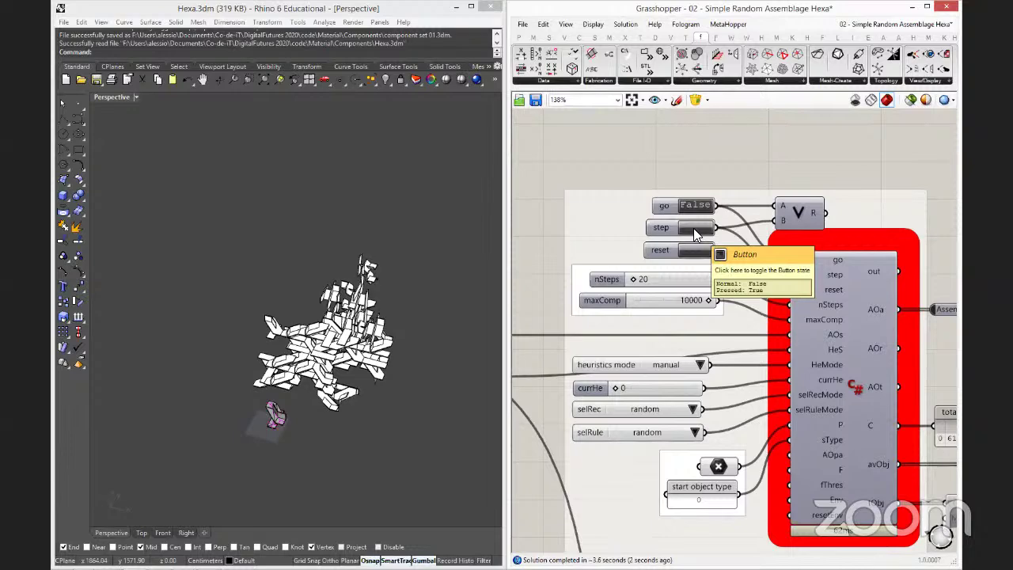
pyautogui.click(693, 228)
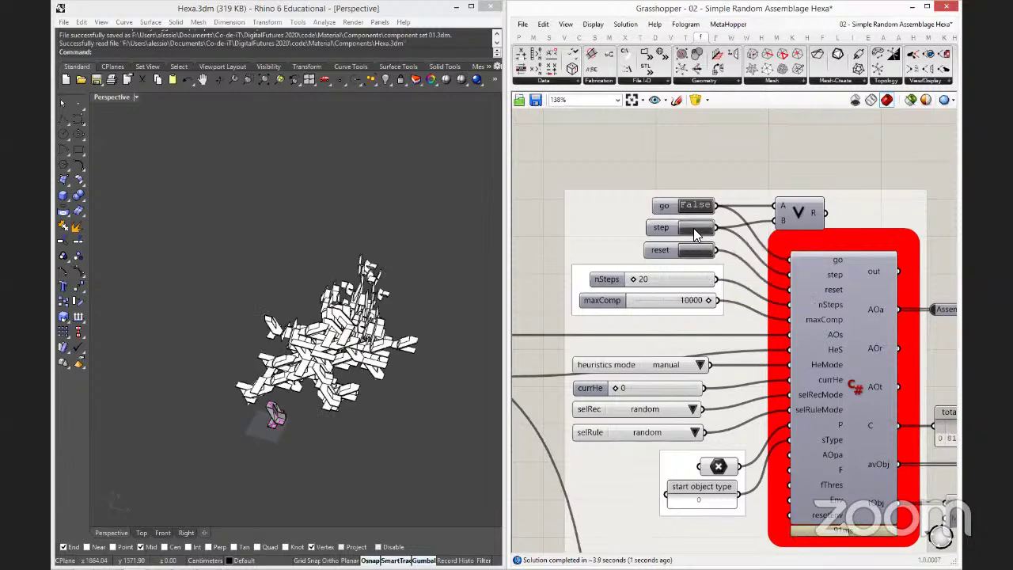
# Inspect the grown hexa assemblage in the Perspective viewport and grow it further with nSteps at 20.
pyautogui.moveTo(279, 387); pyautogui.dragTo(316, 348, button='right')
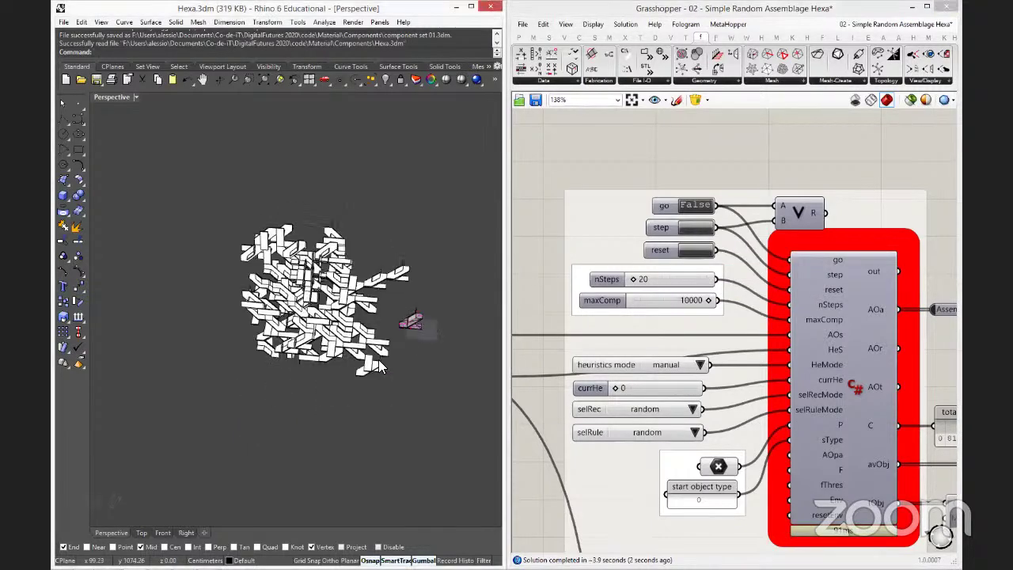
pyautogui.scroll(5, 337, 329)
pyautogui.scroll(-6, 336, 329)
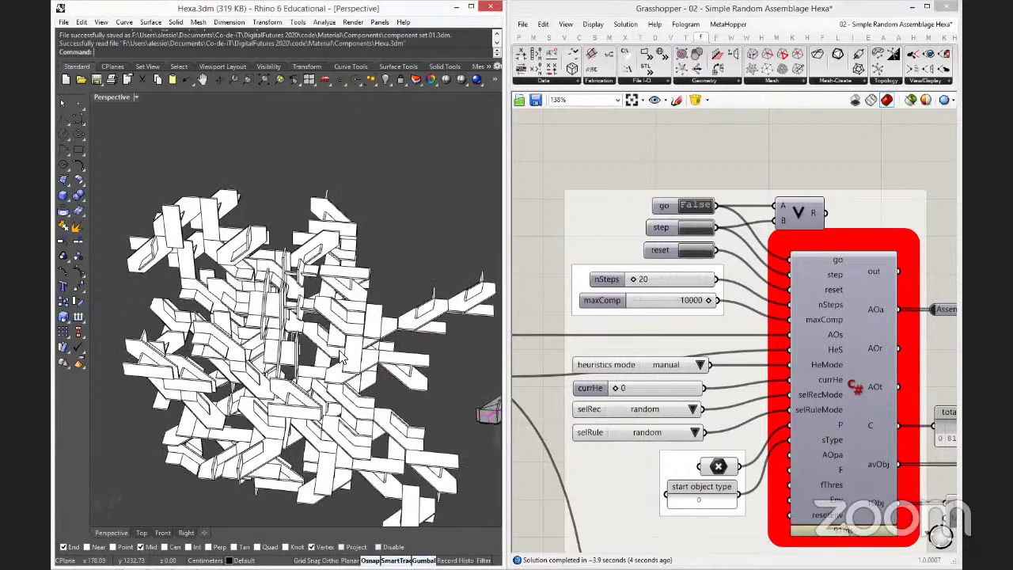
pyautogui.moveTo(309, 407); pyautogui.dragTo(177, 396, button='right')
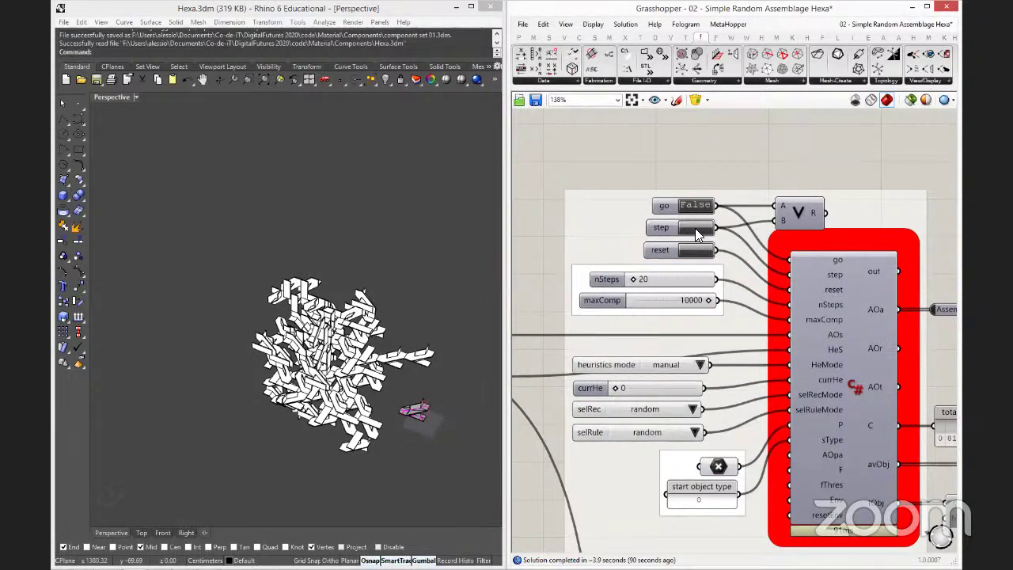
pyautogui.click(695, 228)
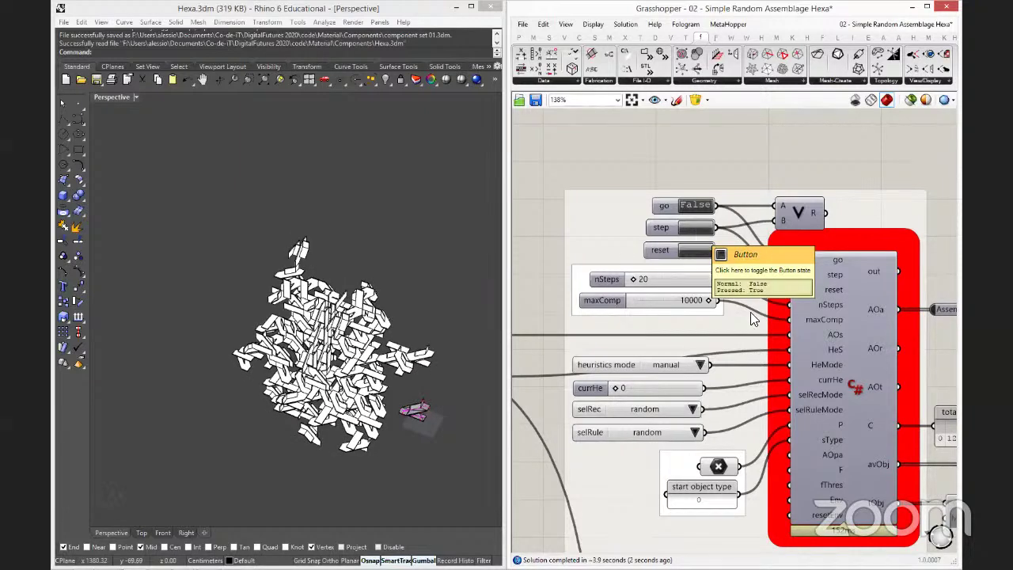
# Set nSteps to 100 and trigger the step input to grow the hexa assemblage.
pyautogui.click(678, 278)
pyautogui.doubleClick(679, 279)
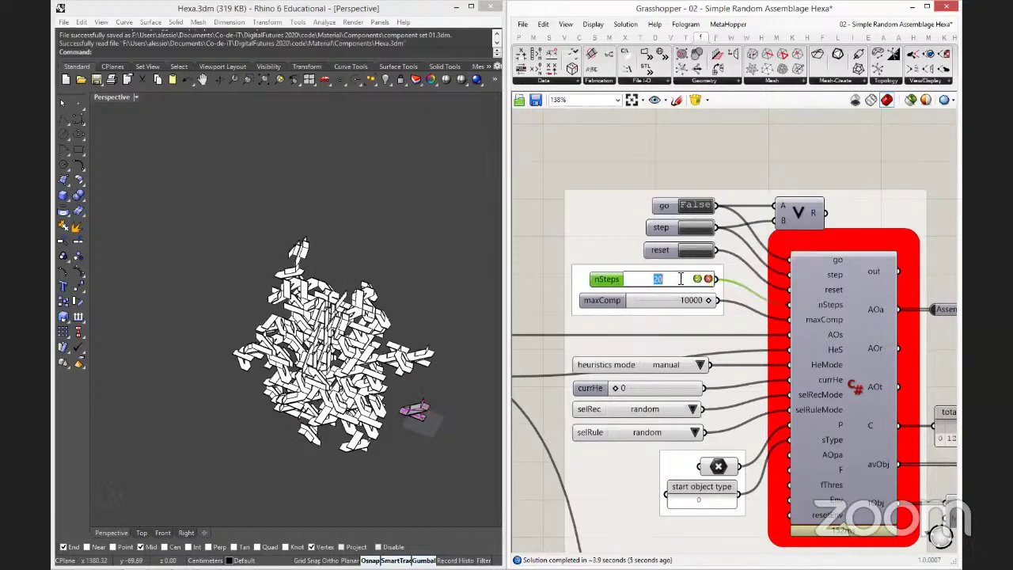
pyautogui.write('100')
pyautogui.press('Return')
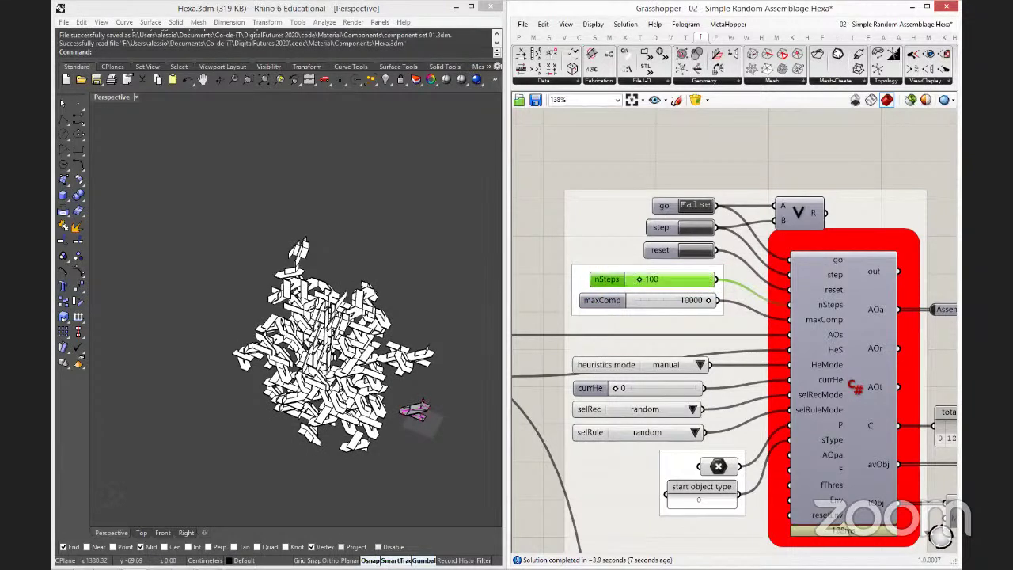
pyautogui.click(696, 228)
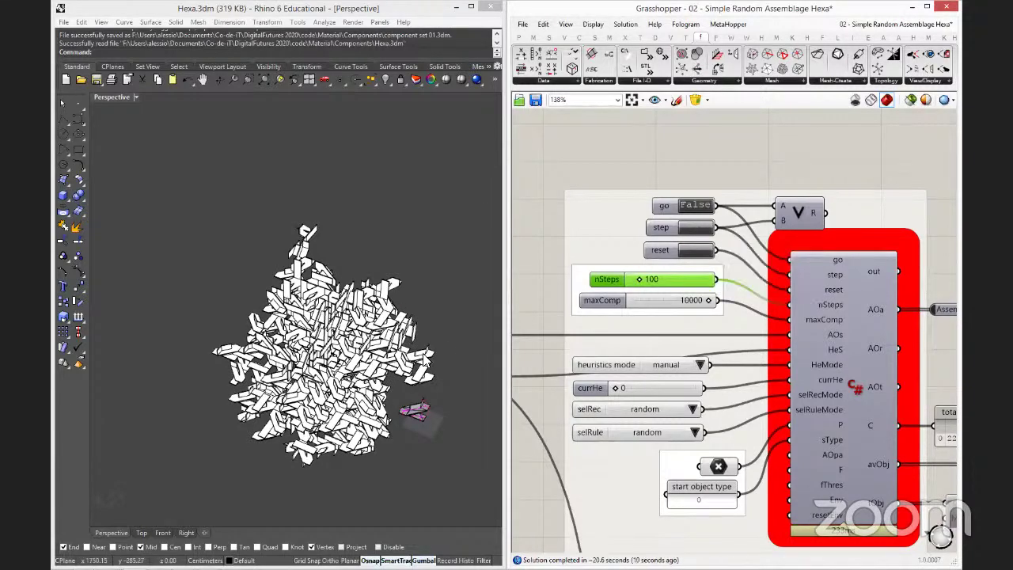
# Inspect the enlarged assemblage from several angles in the Perspective viewport and grow it further with nSteps at 100.
pyautogui.moveTo(427, 356); pyautogui.dragTo(388, 348, button='right')
pyautogui.moveTo(312, 399); pyautogui.dragTo(315, 395, button='right')
pyautogui.scroll(5, 314, 396)
pyautogui.scroll(-5, 325, 340)
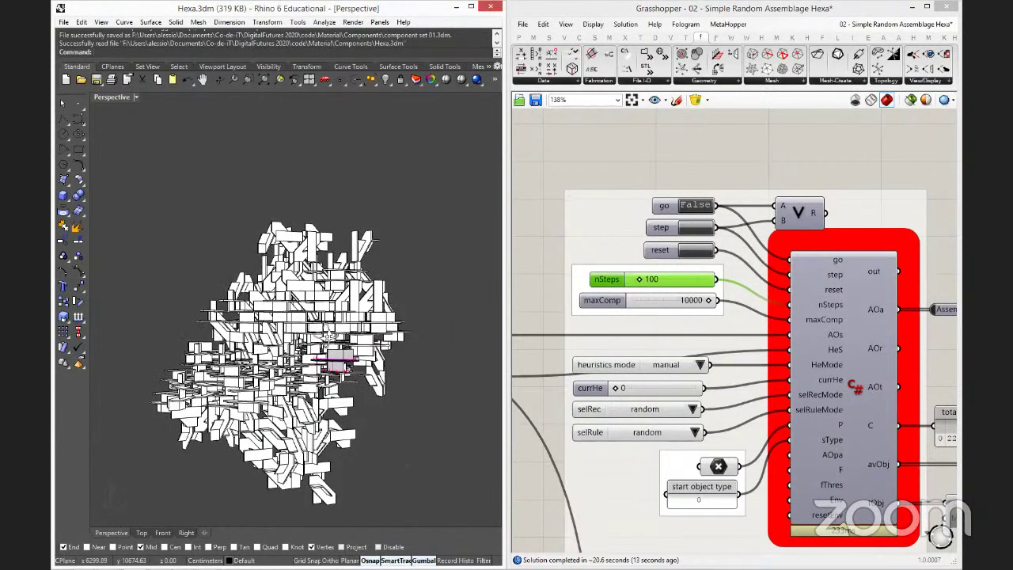
pyautogui.moveTo(326, 336); pyautogui.dragTo(383, 437, button='right')
pyautogui.scroll(-4, 370, 356)
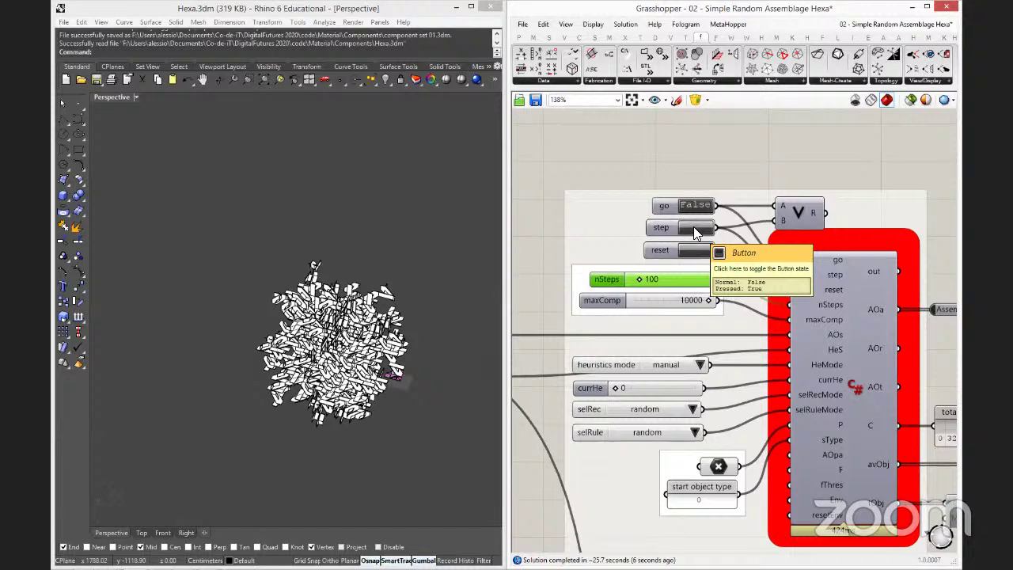
# Set the visualization mode to by occupancy and inspect the coloured assemblage up close from different angles.
pyautogui.moveTo(694, 226); pyautogui.dragTo(527, 193, button='right')
pyautogui.moveTo(853, 307); pyautogui.dragTo(662, 273, button='right')
pyautogui.click(815, 145)
pyautogui.click(620, 256)
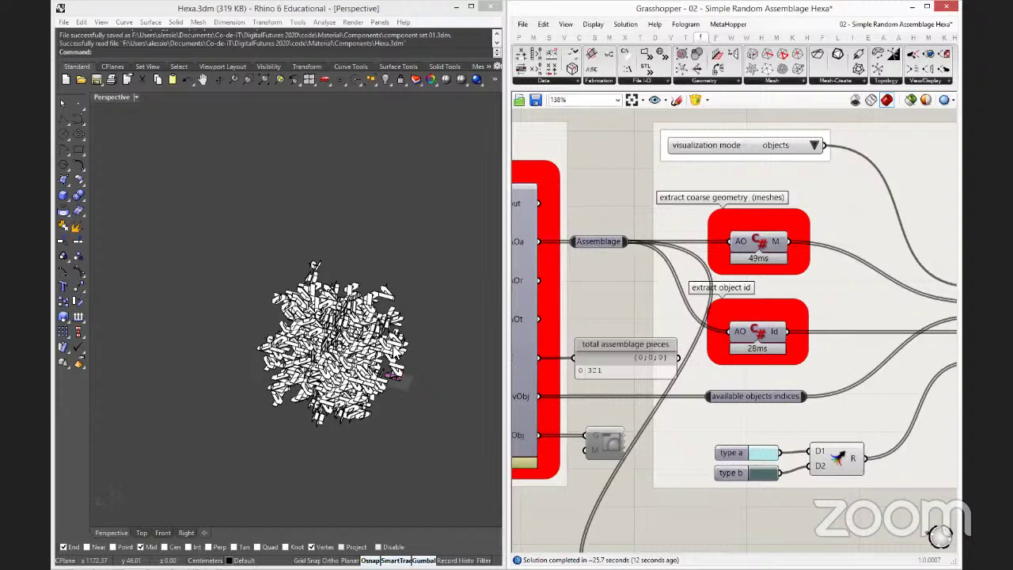
pyautogui.scroll(5, 338, 364)
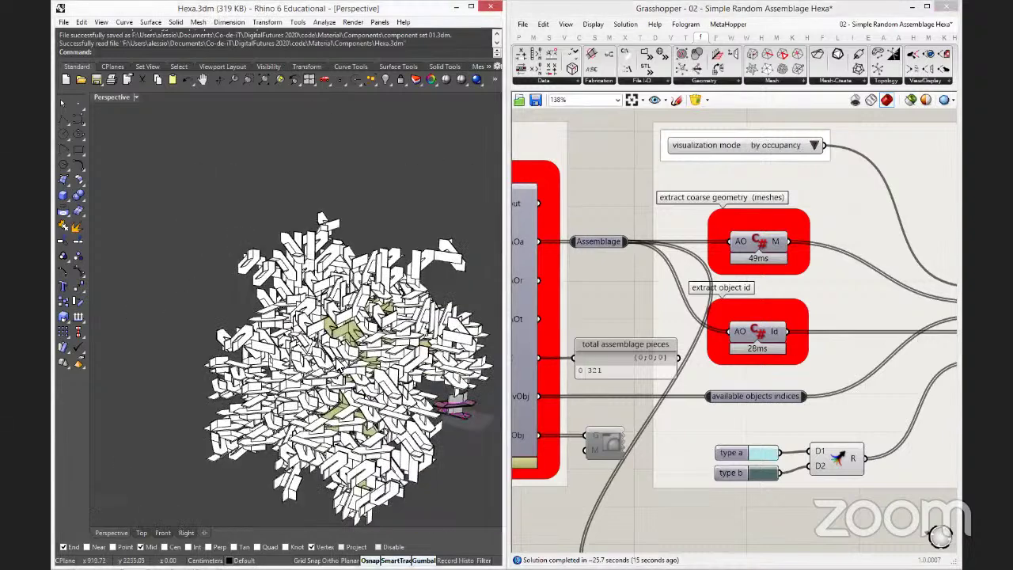
pyautogui.moveTo(338, 366); pyautogui.dragTo(209, 268, button='right')
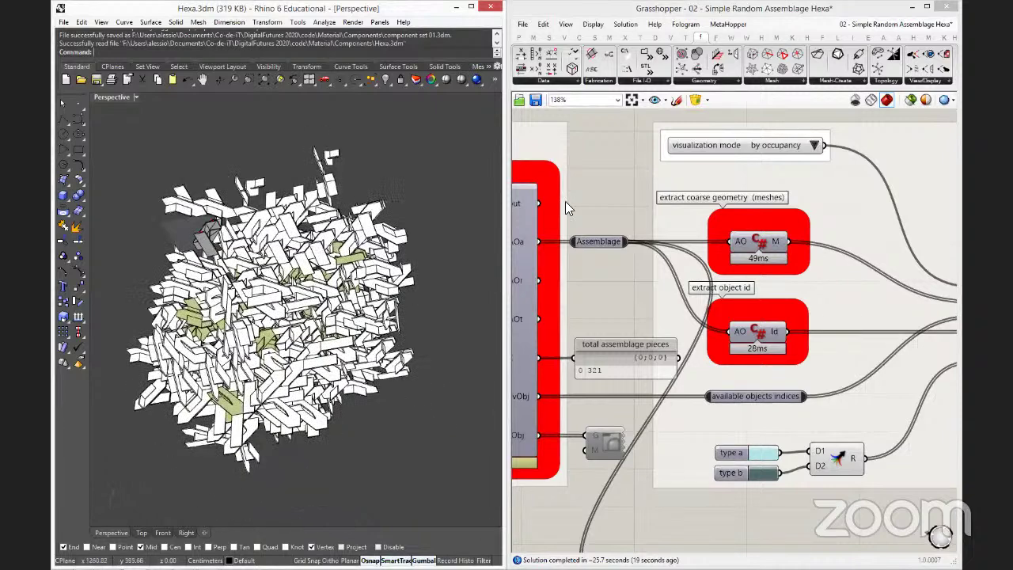
# Display the assemblage with the visualization mode by type and then by sequence, and examine both colourings.
pyautogui.click(815, 145)
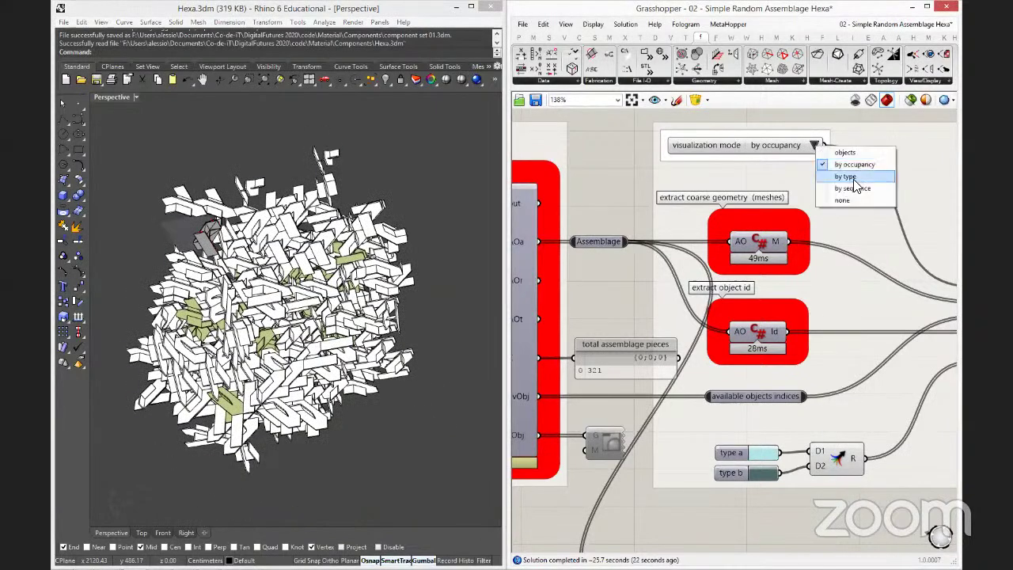
pyautogui.click(851, 179)
pyautogui.moveTo(234, 257); pyautogui.dragTo(400, 396, button='right')
pyautogui.click(814, 144)
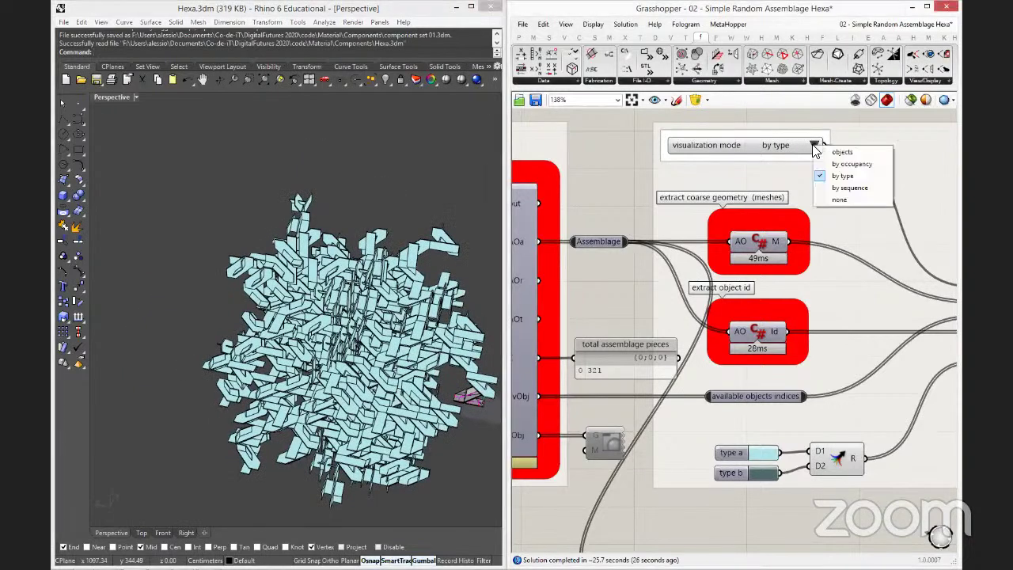
pyautogui.click(847, 188)
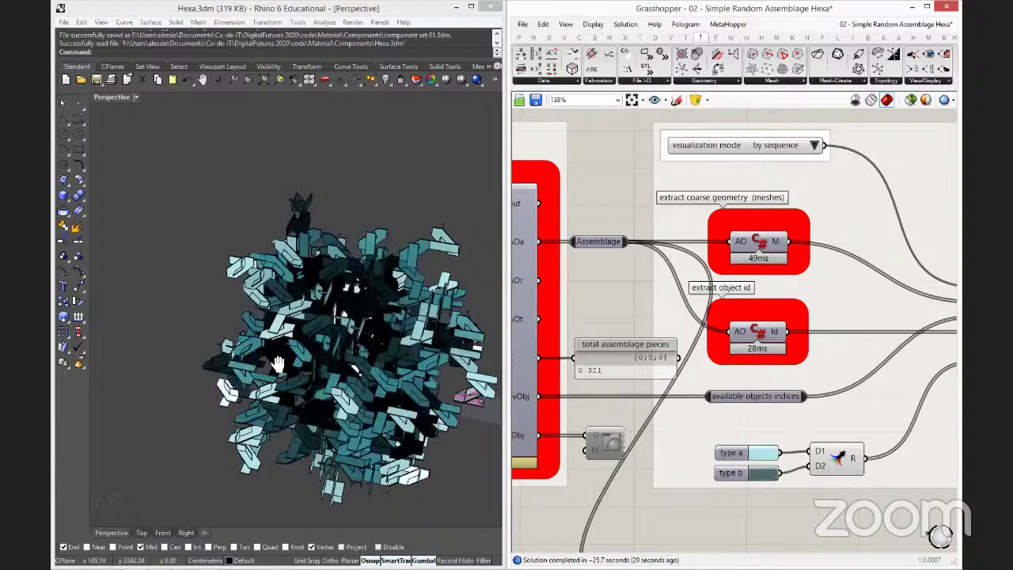
pyautogui.keyDown('shift'); pyautogui.moveTo(271, 362); pyautogui.dragTo(255, 318, button='right'); pyautogui.keyUp('shift')
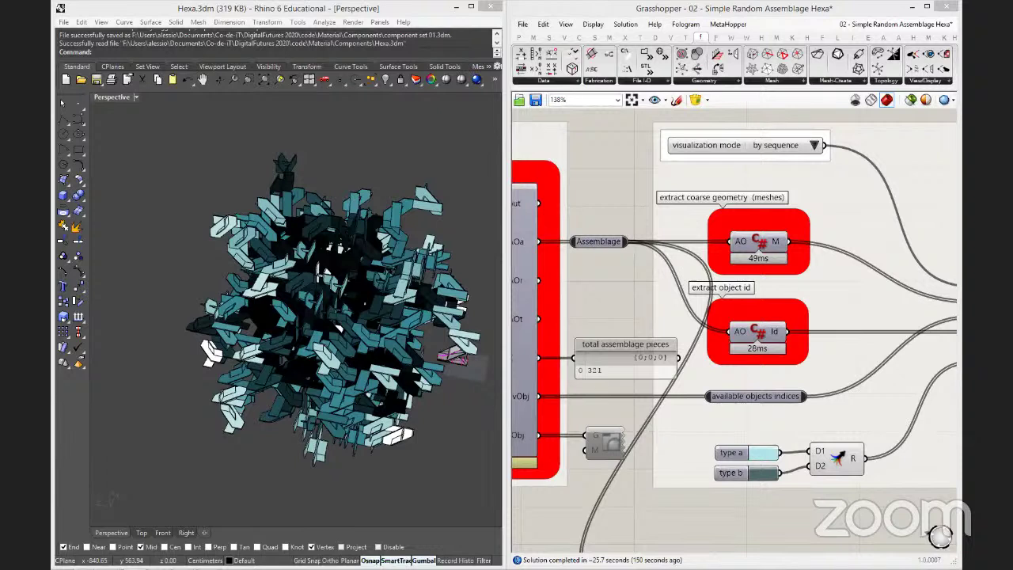
# Run the Turntable command to view the assemblage rotating in the Perspective viewport, and end the rotation.
pyautogui.click(310, 273)
pyautogui.moveTo(311, 274); pyautogui.dragTo(308, 255, button='right')
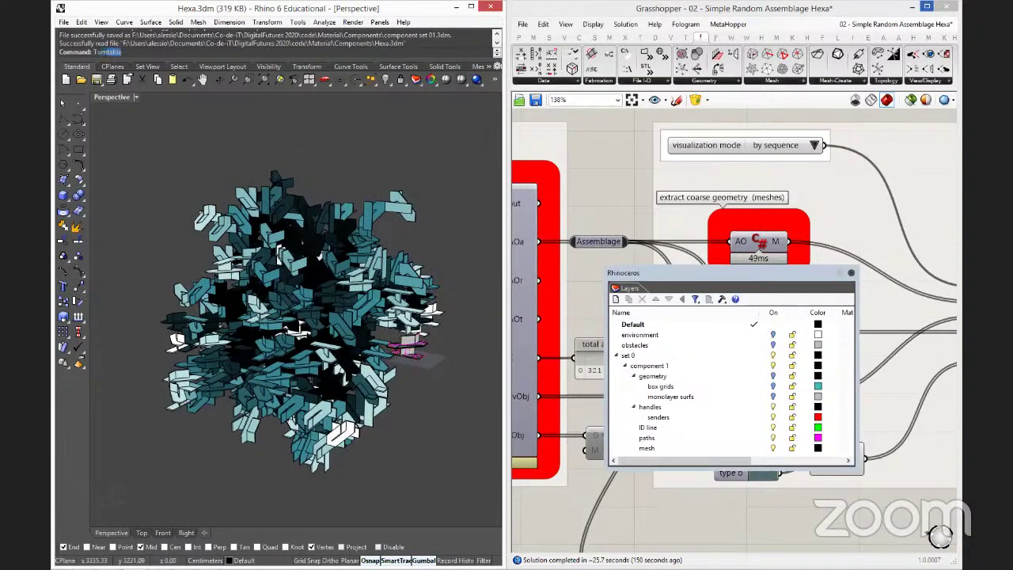
pyautogui.press('Return')
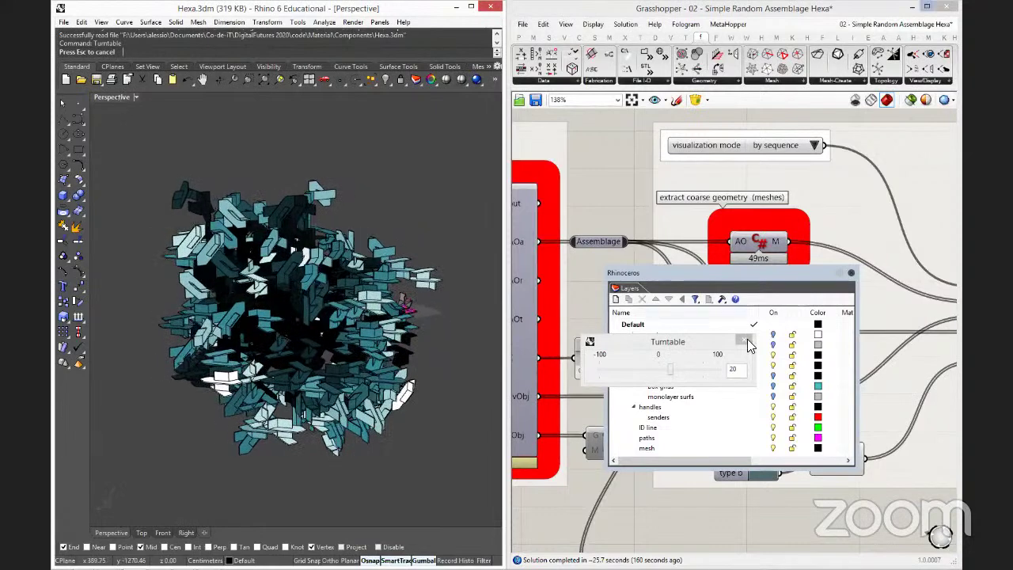
pyautogui.click(590, 341)
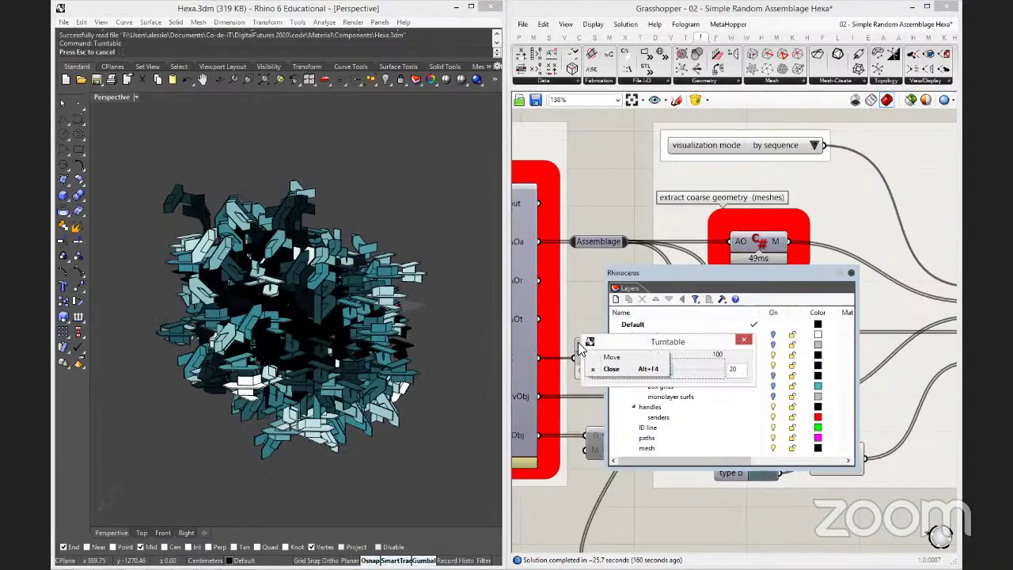
pyautogui.click(611, 369)
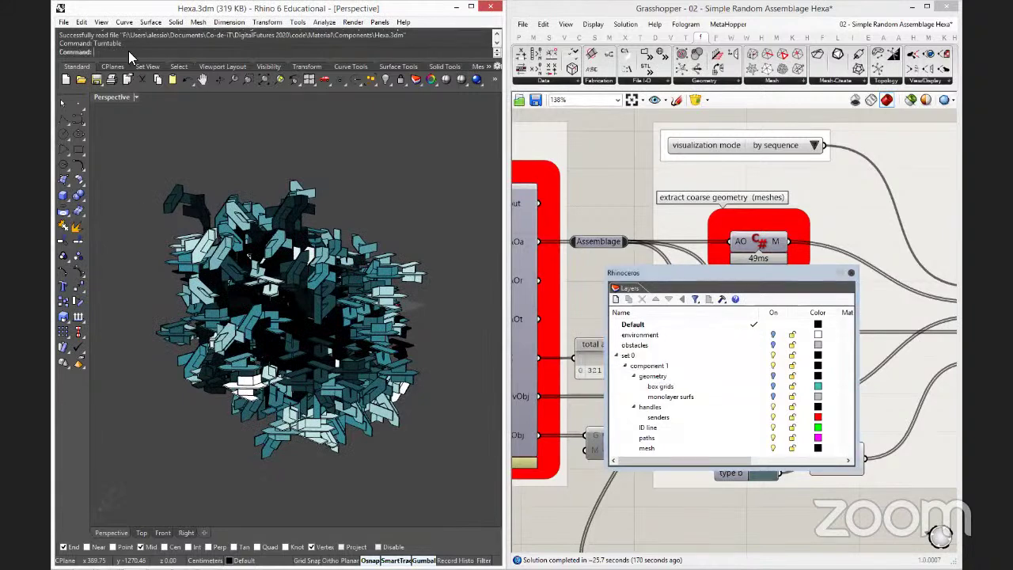
# Switch the Perspective viewport to Rendered display, set the visualization mode to objects and frame the assemblage from a closer, lower angle.
pyautogui.hotkey('ctrl', 'alt', 'r')
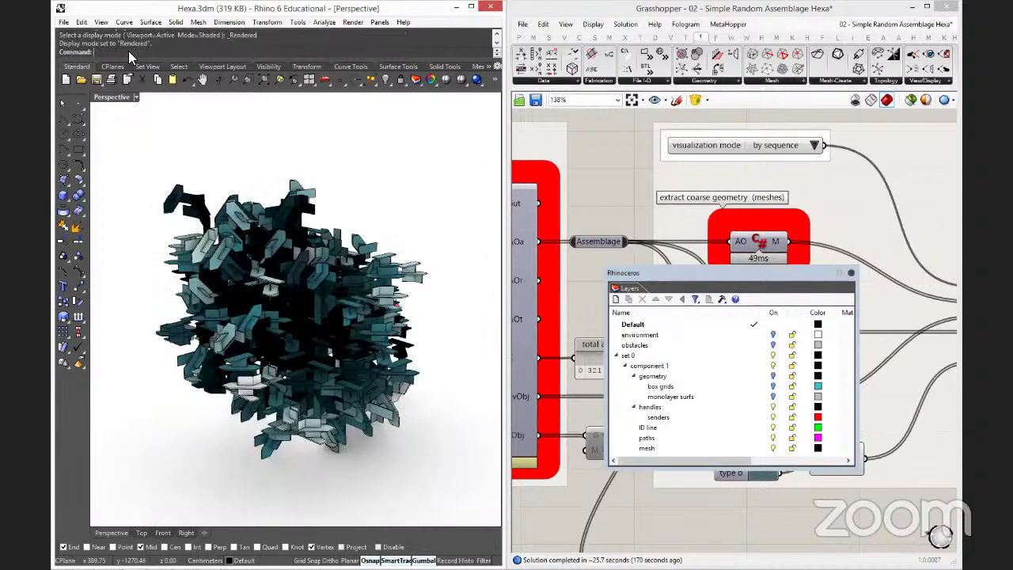
pyautogui.click(816, 144)
pyautogui.click(836, 152)
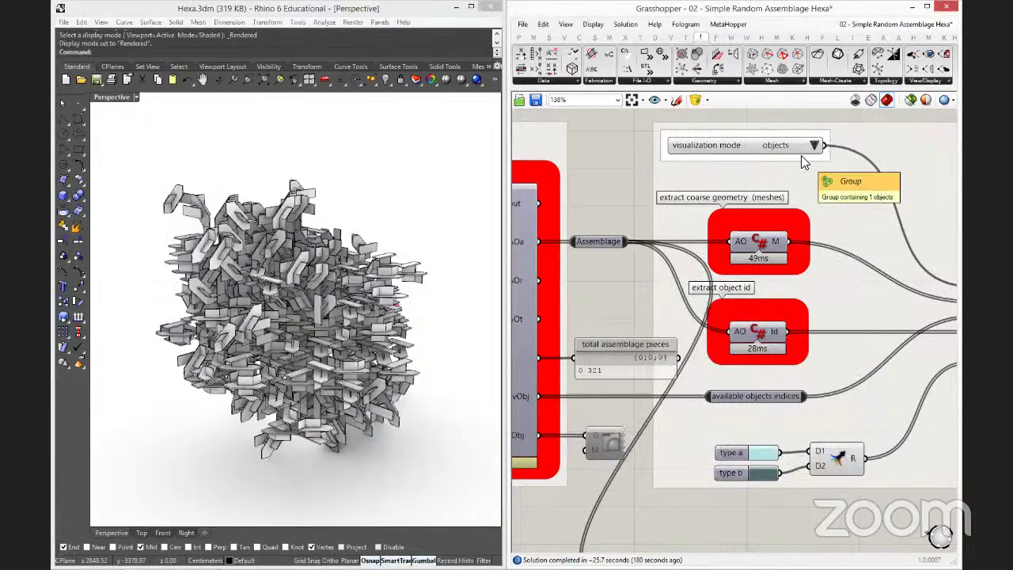
pyautogui.click(199, 354)
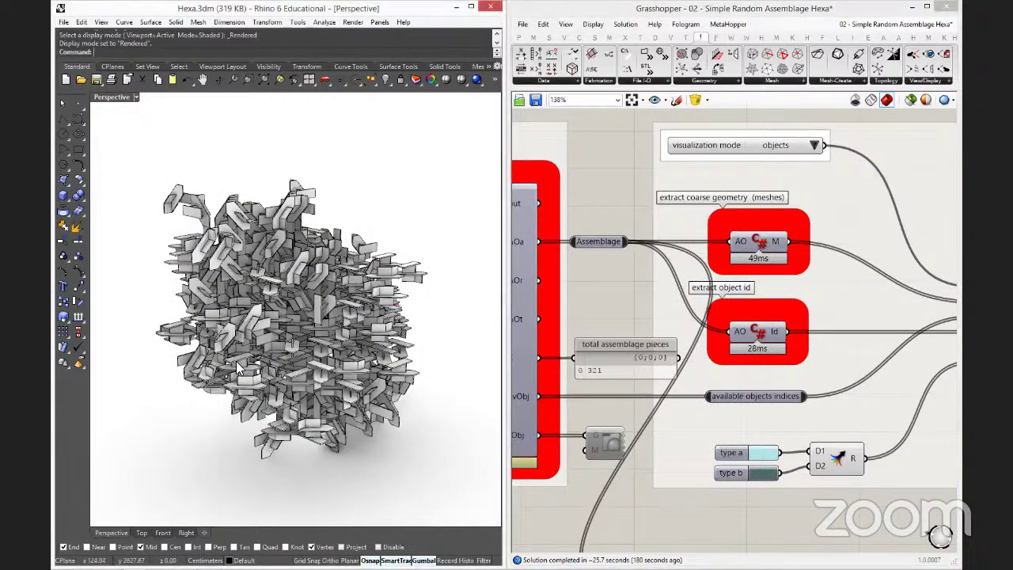
pyautogui.moveTo(246, 362); pyautogui.dragTo(421, 312, button='right')
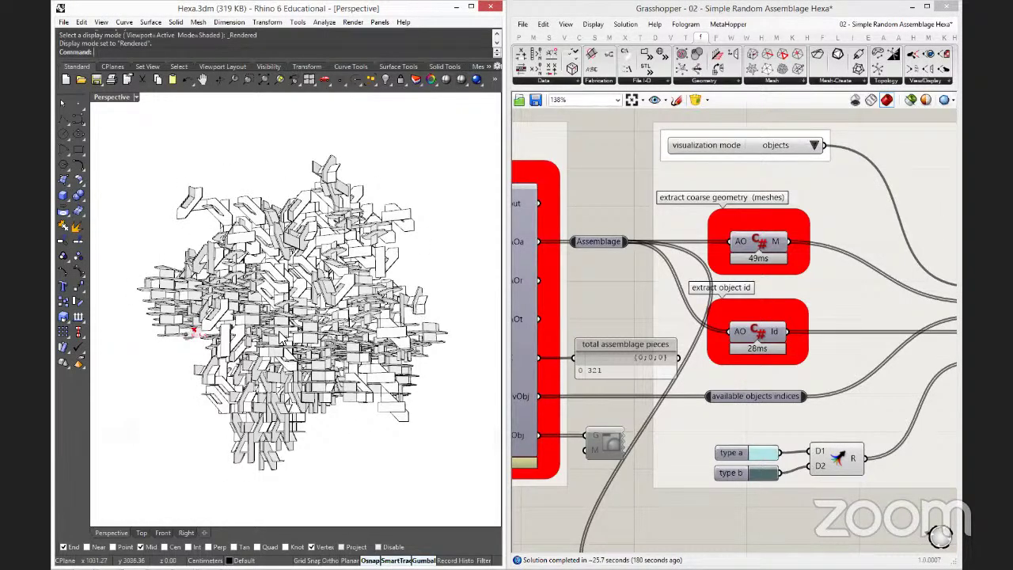
pyautogui.scroll(3, 279, 331)
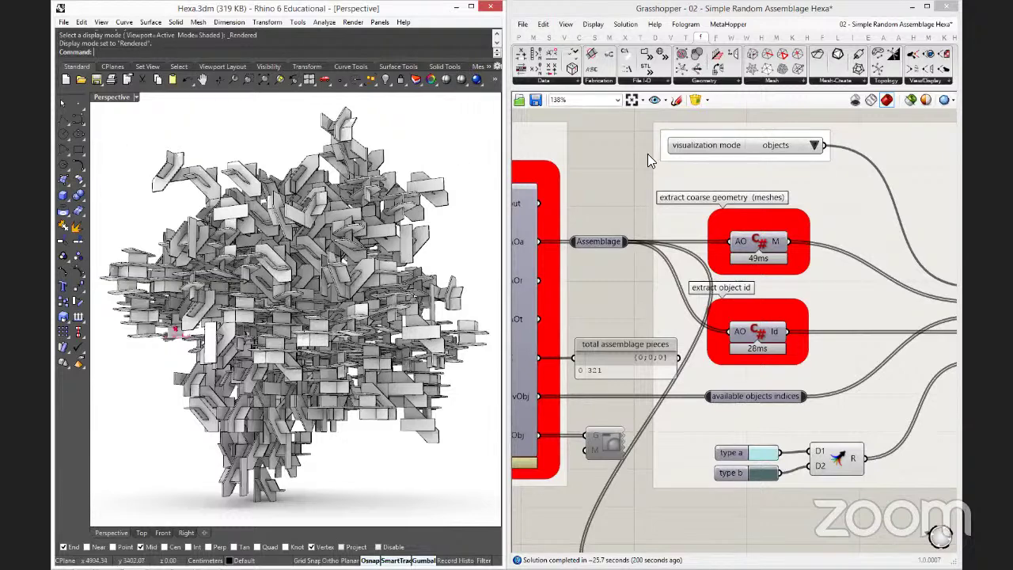
# Add a text panel above the assemblage component reading "just waiting for the participants to decide for their project team-up".
pyautogui.moveTo(681, 272); pyautogui.dragTo(768, 355, button='right')
pyautogui.scroll(1, 734, 276)
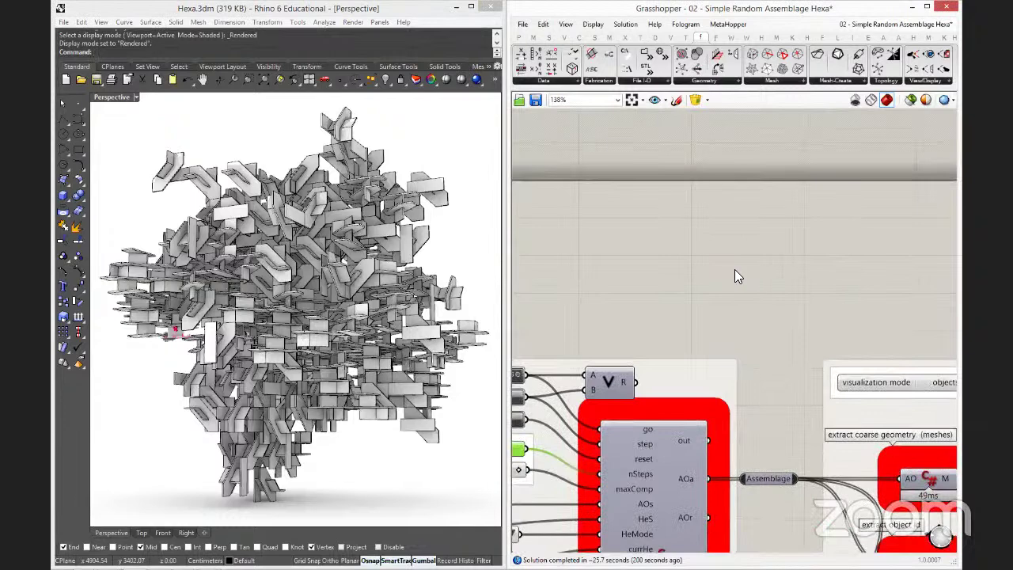
pyautogui.scroll(1, 695, 208)
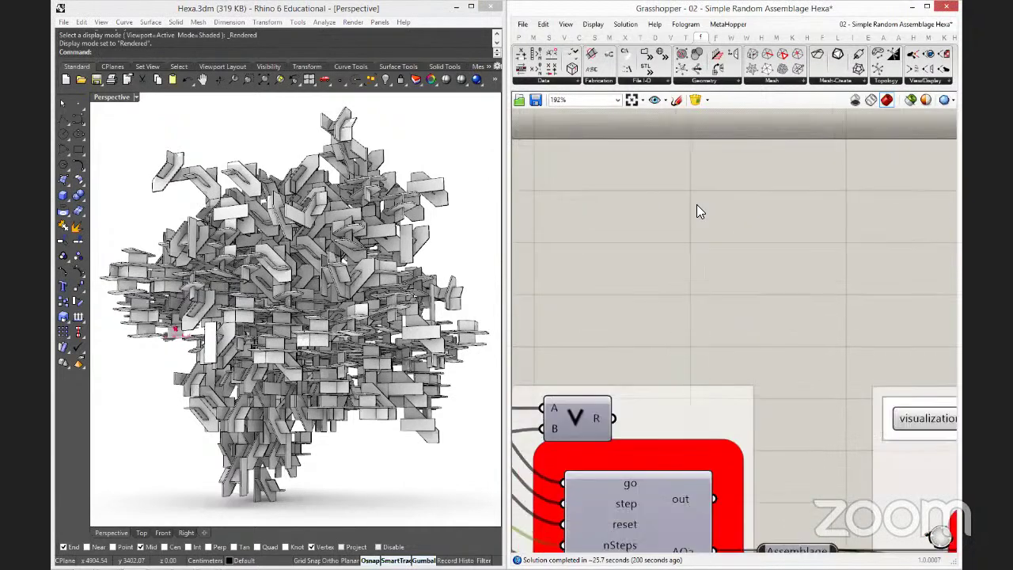
pyautogui.doubleClick(624, 212)
pyautogui.write('//')
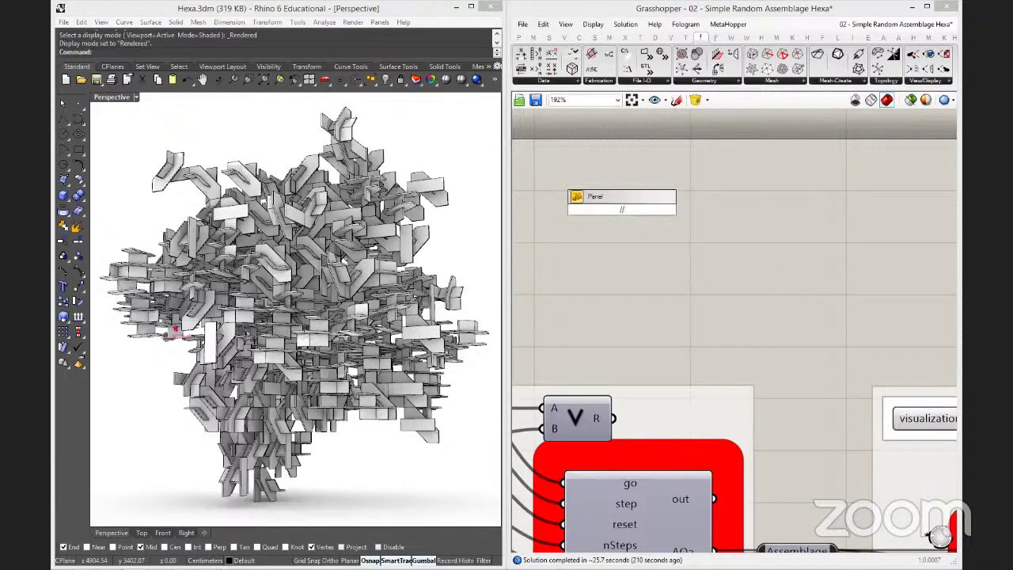
pyautogui.write('just waiting')
pyautogui.write(' for the poar')
pyautogui.press('BackSpace')
pyautogui.press('BackSpace')
pyautogui.press('BackSpace')
pyautogui.write('articipants to decide')
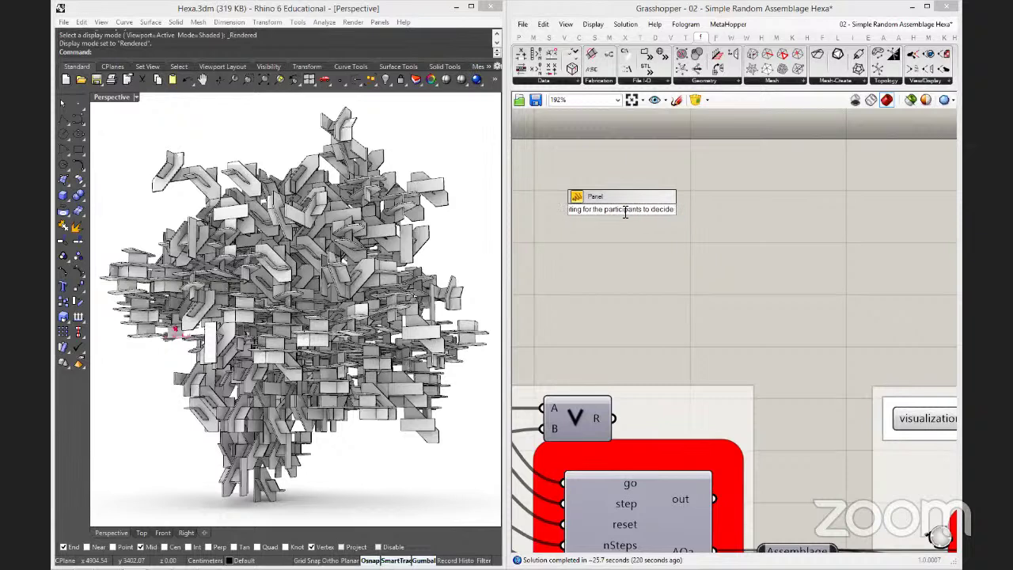
pyautogui.write(' for their project te')
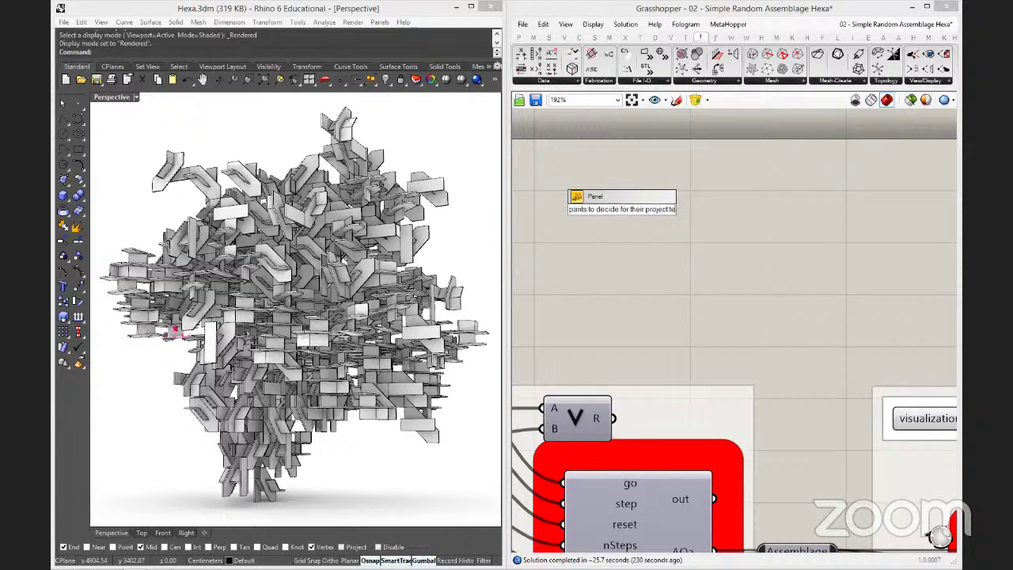
pyautogui.write('am-up')
pyautogui.click(688, 204)
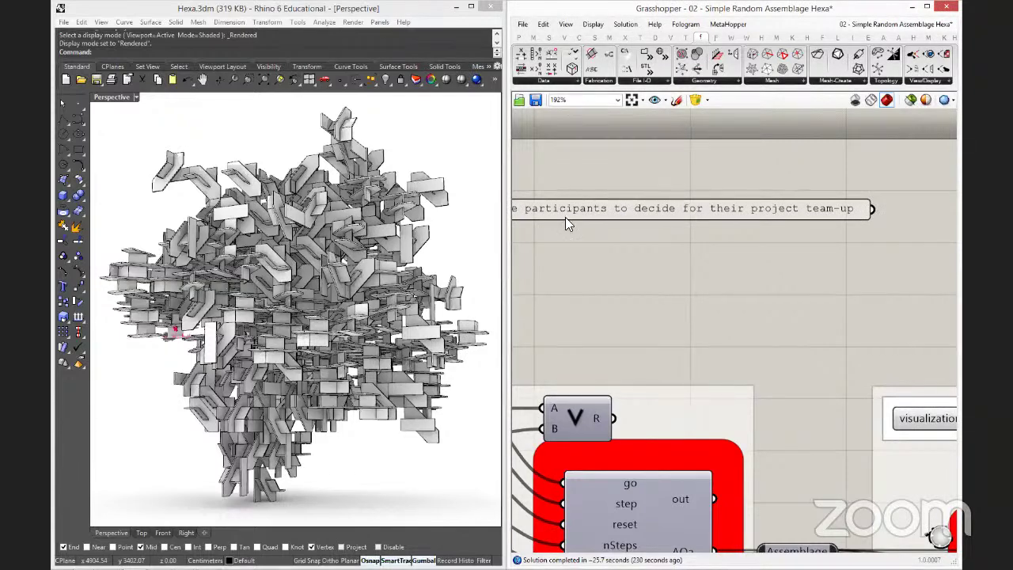
# Reposition and enlarge the text panel so its note wraps onto two lines, and close the floating Layers window.
pyautogui.moveTo(595, 215); pyautogui.dragTo(592, 219)
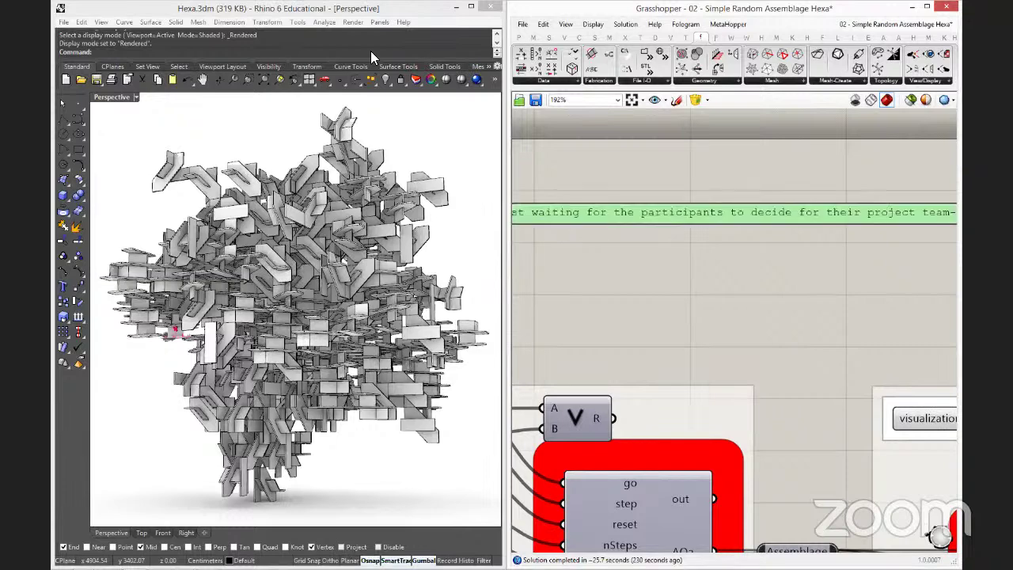
pyautogui.click(485, 162)
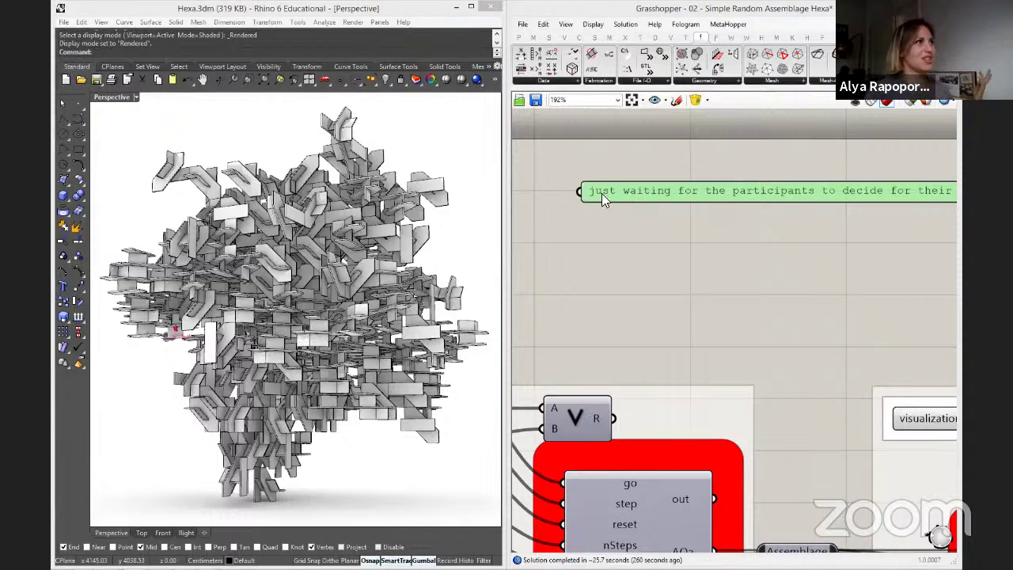
pyautogui.moveTo(601, 194); pyautogui.dragTo(744, 172)
pyautogui.moveTo(815, 182); pyautogui.dragTo(745, 326)
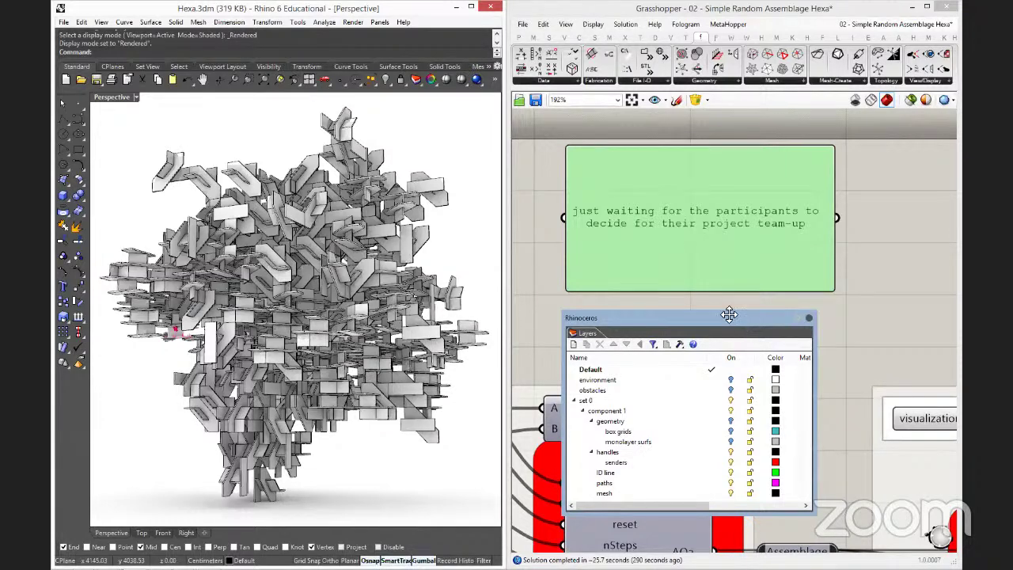
pyautogui.click(808, 317)
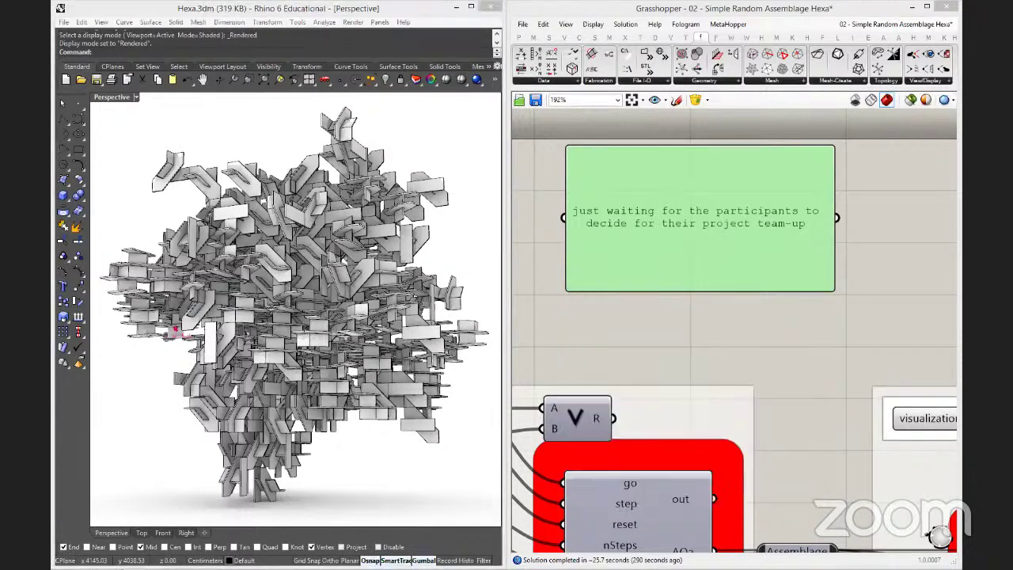
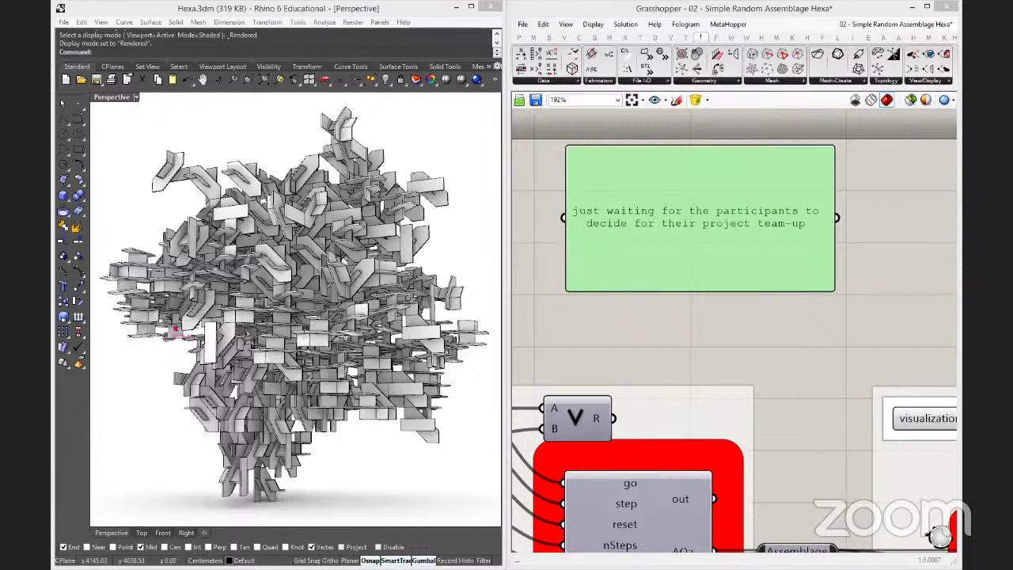
# Set the Perspective viewport's display mode back to Shaded and show the whole assemblage from farther away.
pyautogui.click(122, 97)
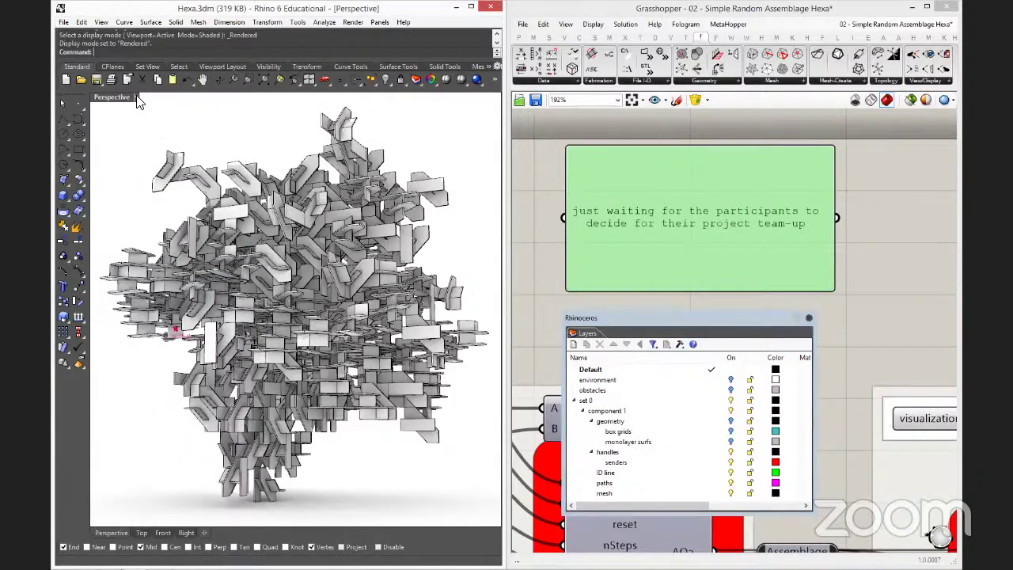
pyautogui.click(136, 98)
pyautogui.click(170, 46)
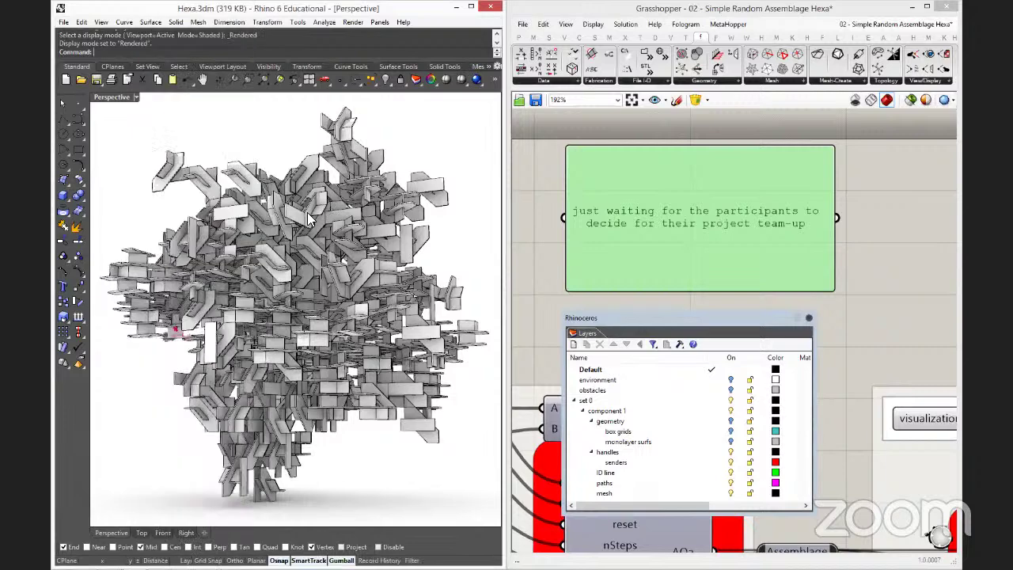
pyautogui.scroll(-5, 321, 262)
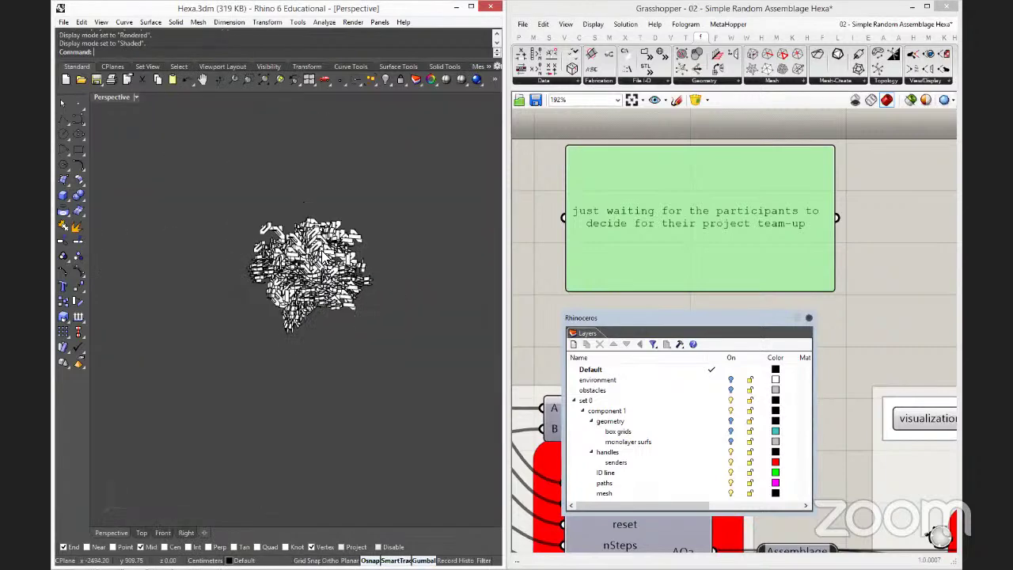
# Reset the assemblage so it restarts from the initial hexa object.
pyautogui.moveTo(861, 295); pyautogui.dragTo(743, 233, button='right')
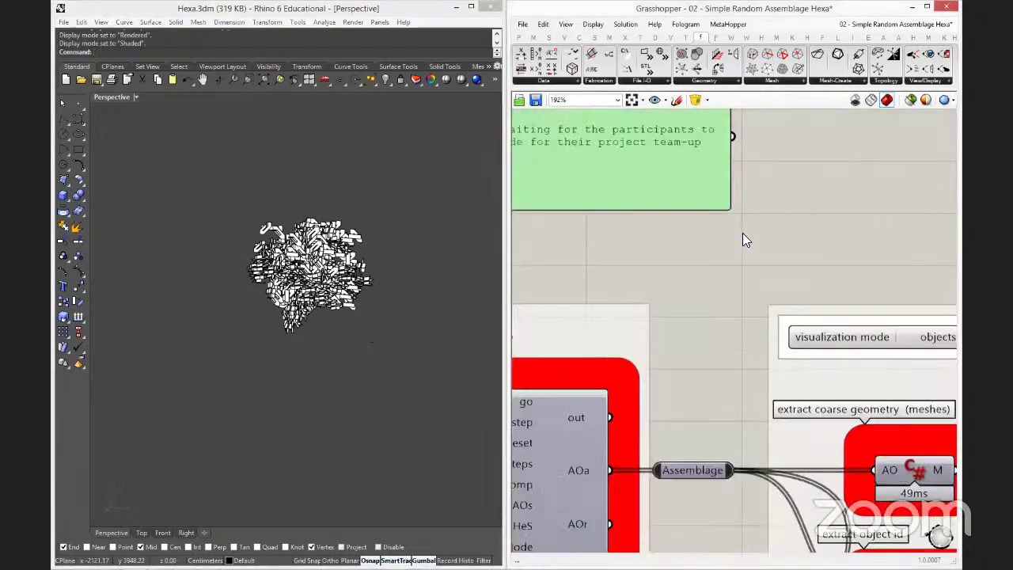
pyautogui.scroll(-1, 743, 233)
pyautogui.moveTo(698, 350); pyautogui.dragTo(673, 231, button='right')
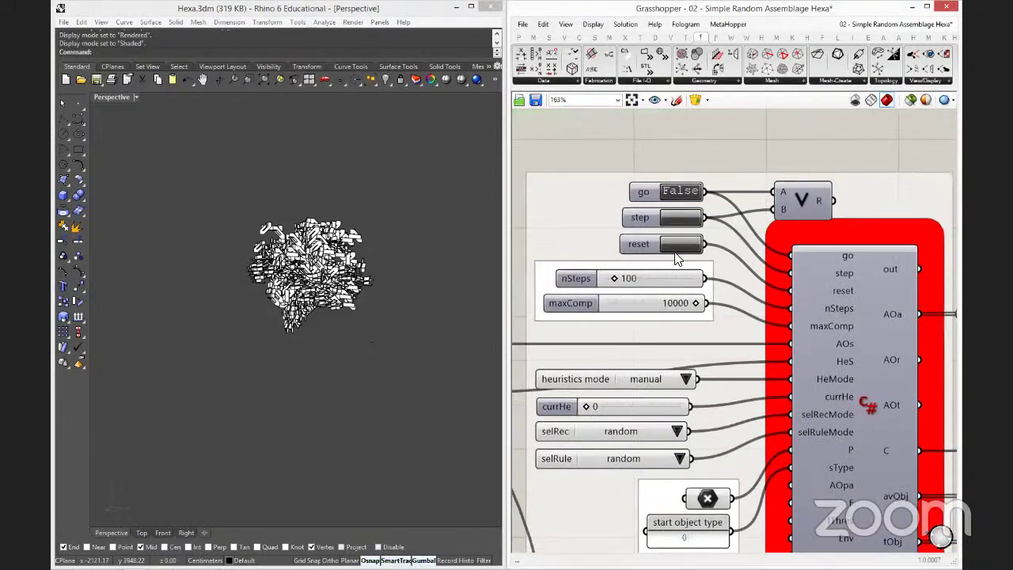
pyautogui.click(678, 243)
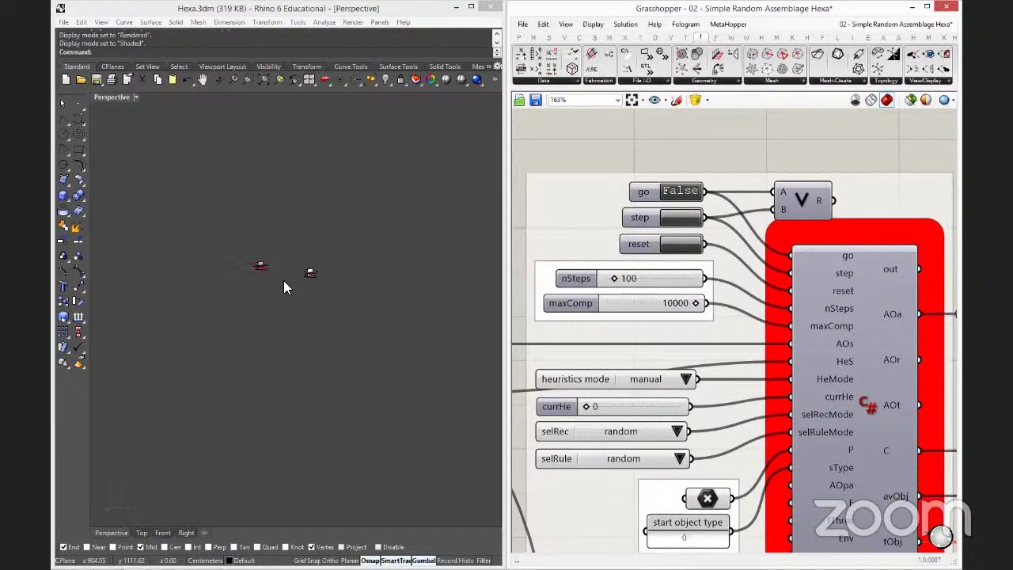
# Draw a solid box on the ground plane beside the hexa component, somewhat larger than the component.
pyautogui.moveTo(283, 288); pyautogui.dragTo(322, 251, button='right')
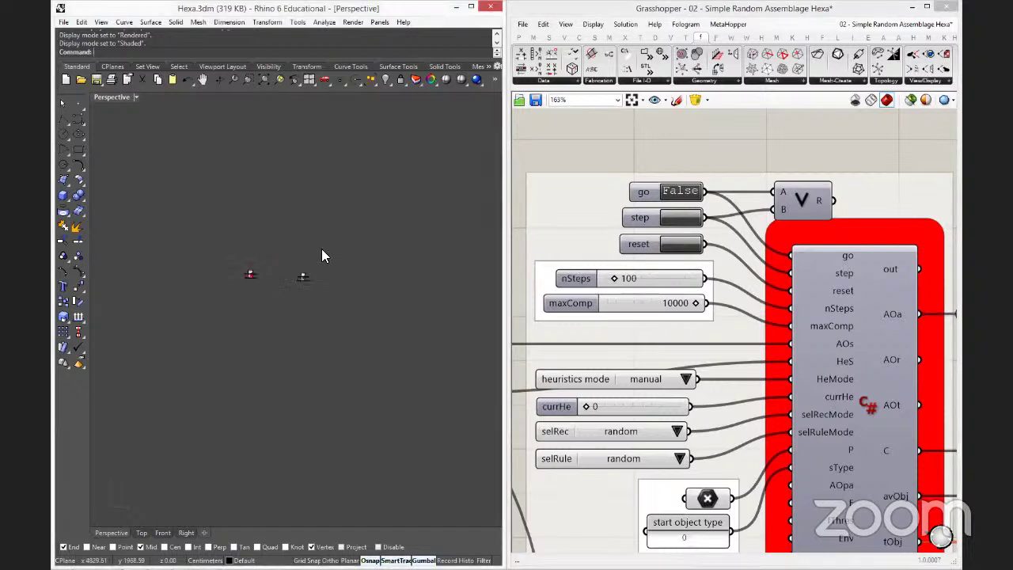
pyautogui.click(62, 195)
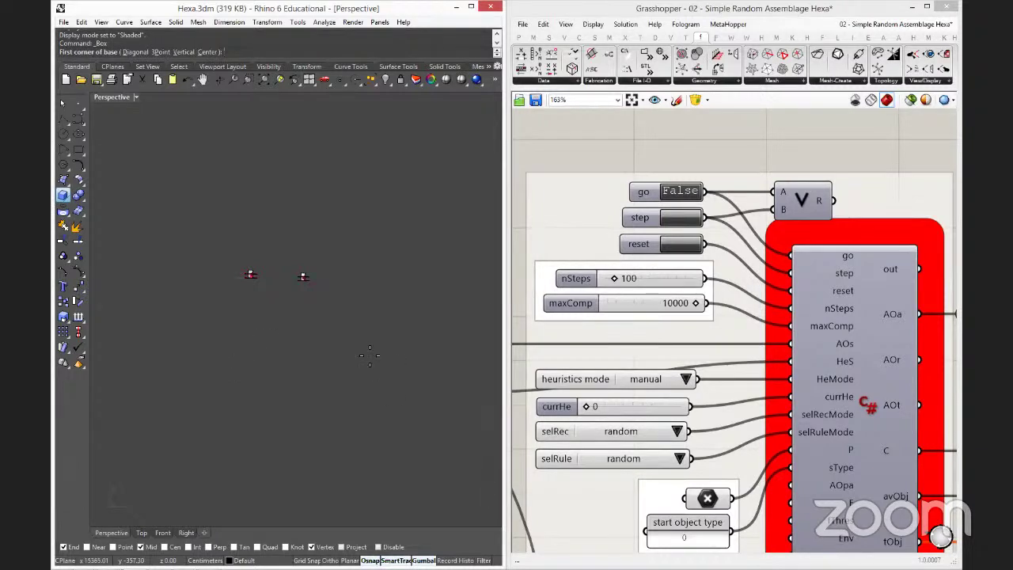
pyautogui.moveTo(296, 298); pyautogui.dragTo(300, 231, button='right')
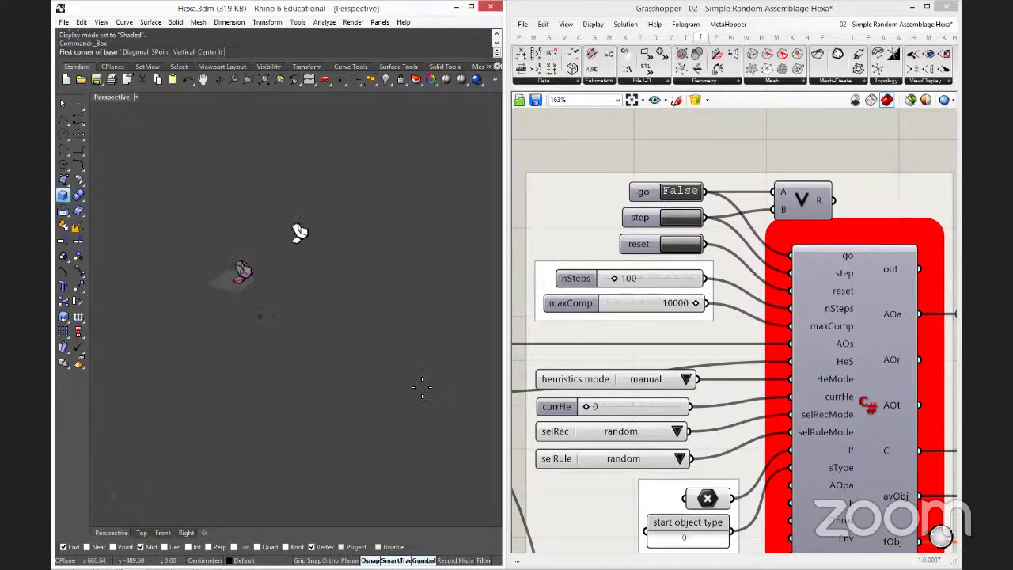
pyautogui.click(170, 342)
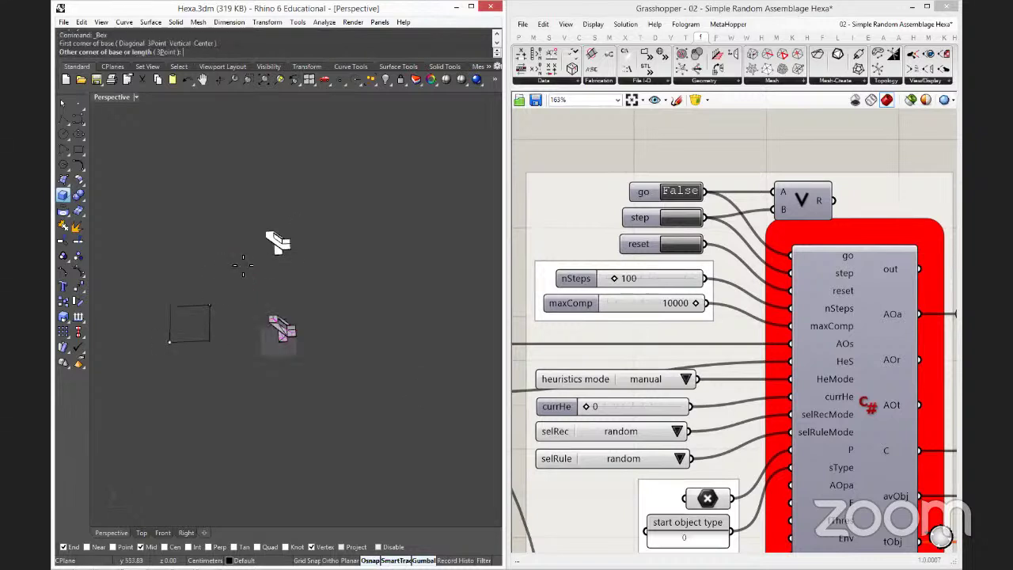
pyautogui.click(240, 263)
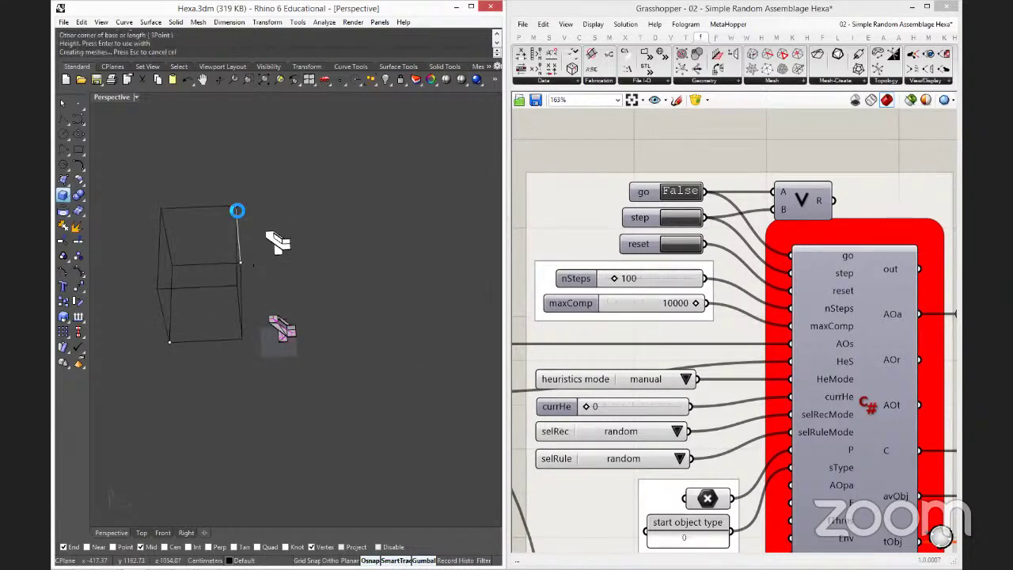
pyautogui.click(237, 211)
pyautogui.moveTo(261, 247); pyautogui.dragTo(360, 263, button='right')
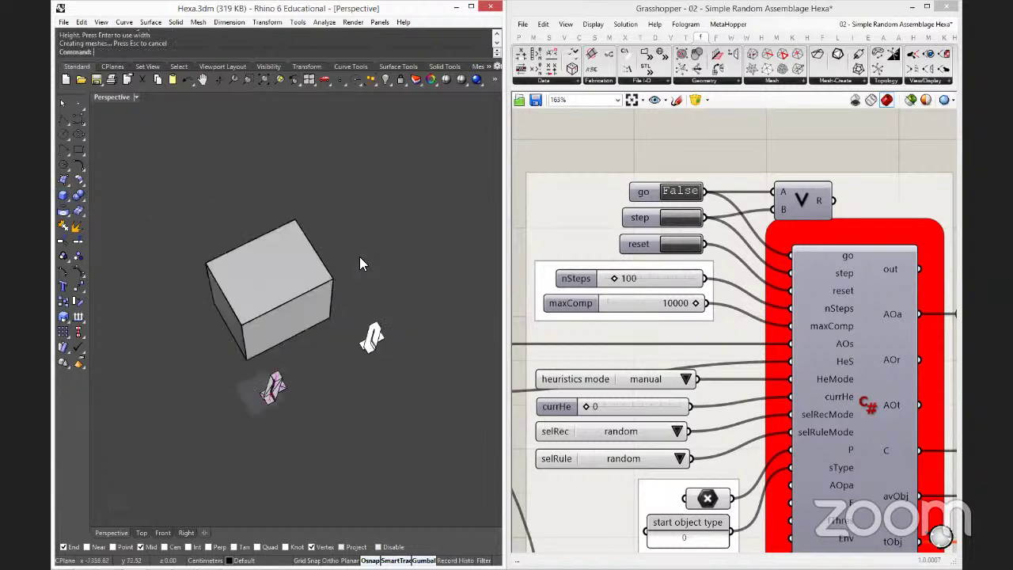
# Move the box away from the hexa component along its green gumball axis.
pyautogui.scroll(3, 359, 262)
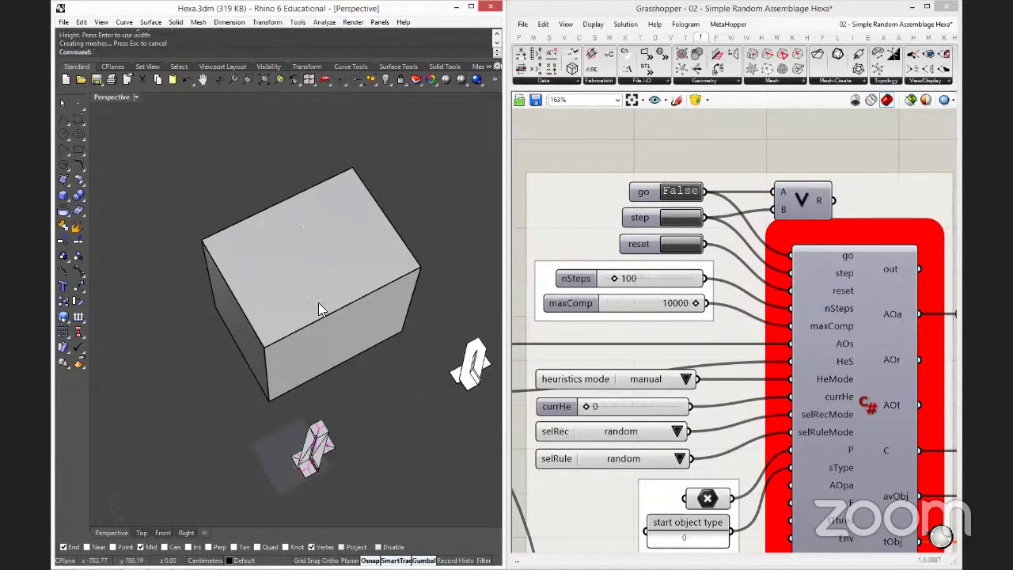
pyautogui.click(356, 259)
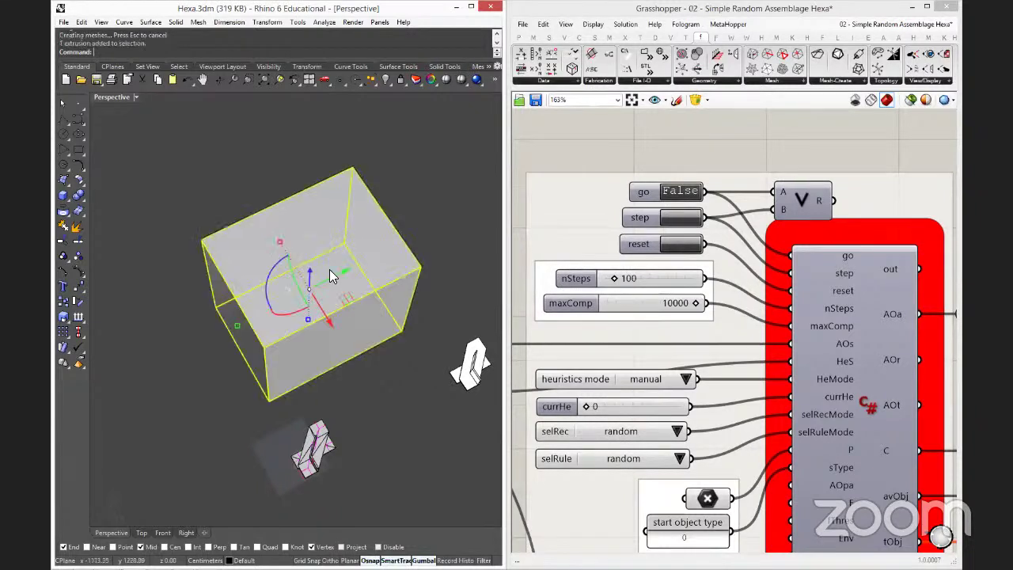
pyautogui.moveTo(338, 273); pyautogui.dragTo(417, 246)
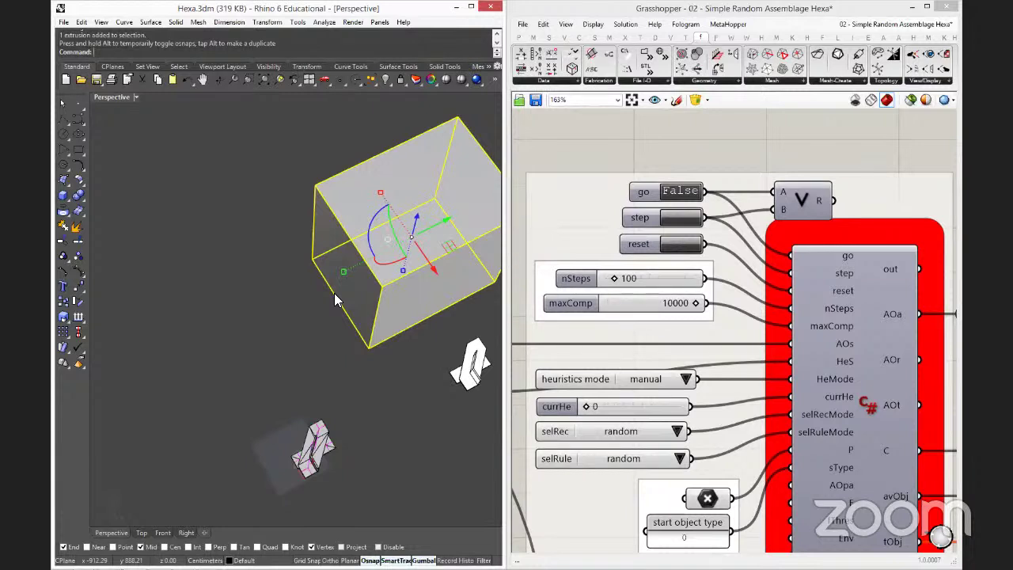
# Select the source hexa component's mesh and curves, zoom the view to the selection, and deselect it.
pyautogui.click(281, 399)
pyautogui.moveTo(367, 502); pyautogui.dragTo(367, 502)
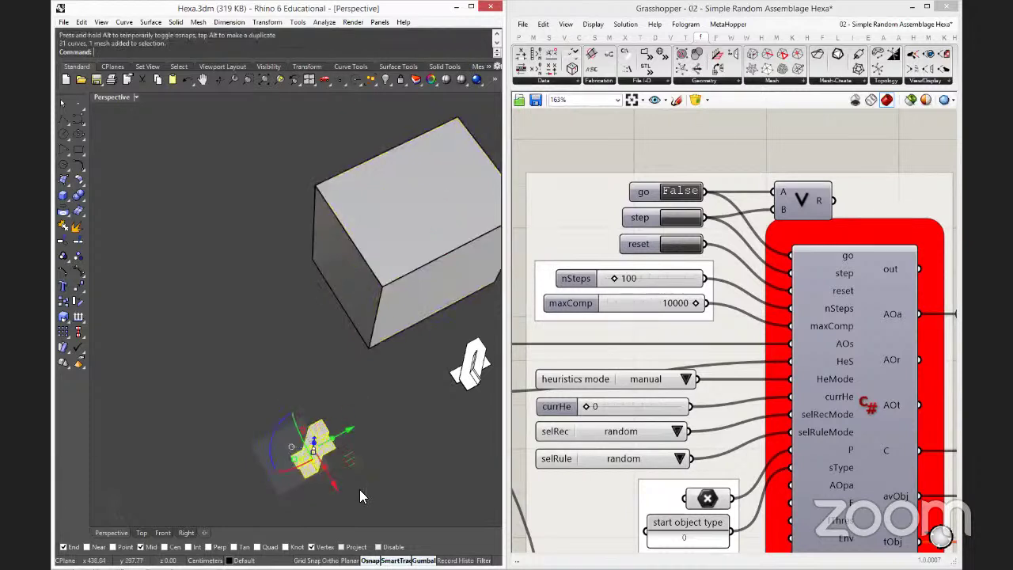
pyautogui.scroll(3, 340, 497)
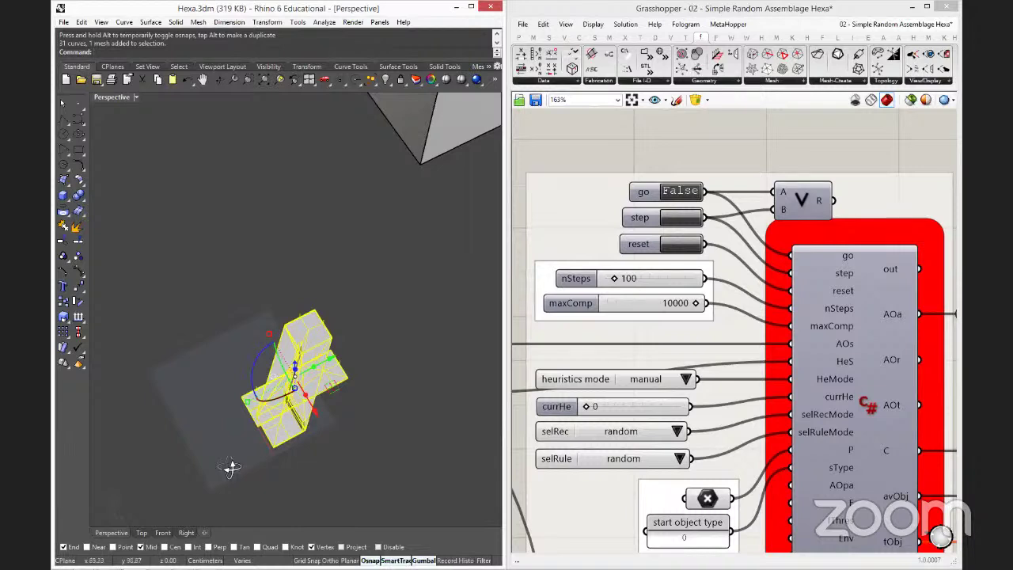
pyautogui.moveTo(229, 468); pyautogui.dragTo(275, 353, button='right')
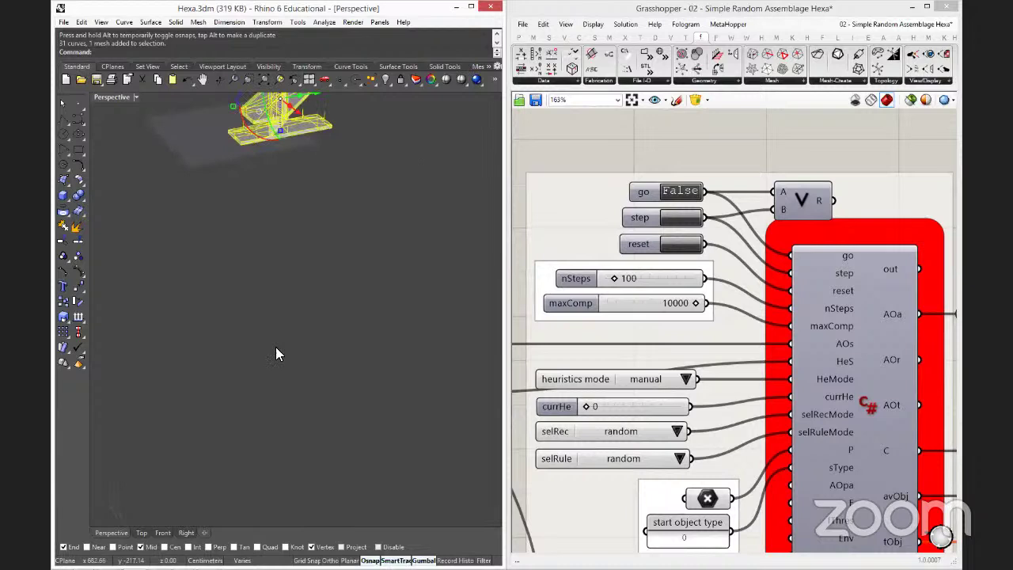
pyautogui.middleClick(253, 248)
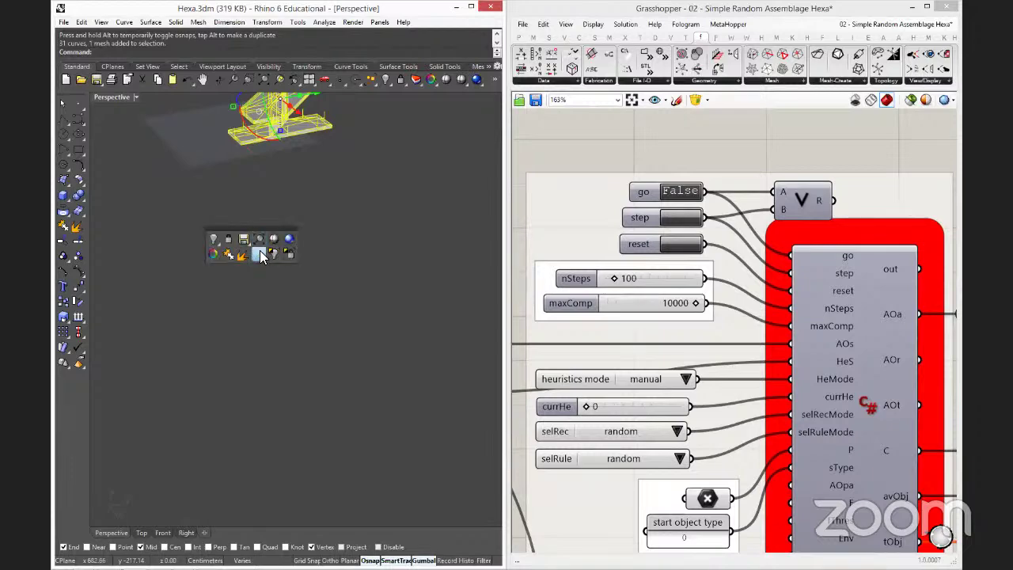
pyautogui.click(258, 239)
pyautogui.click(360, 442)
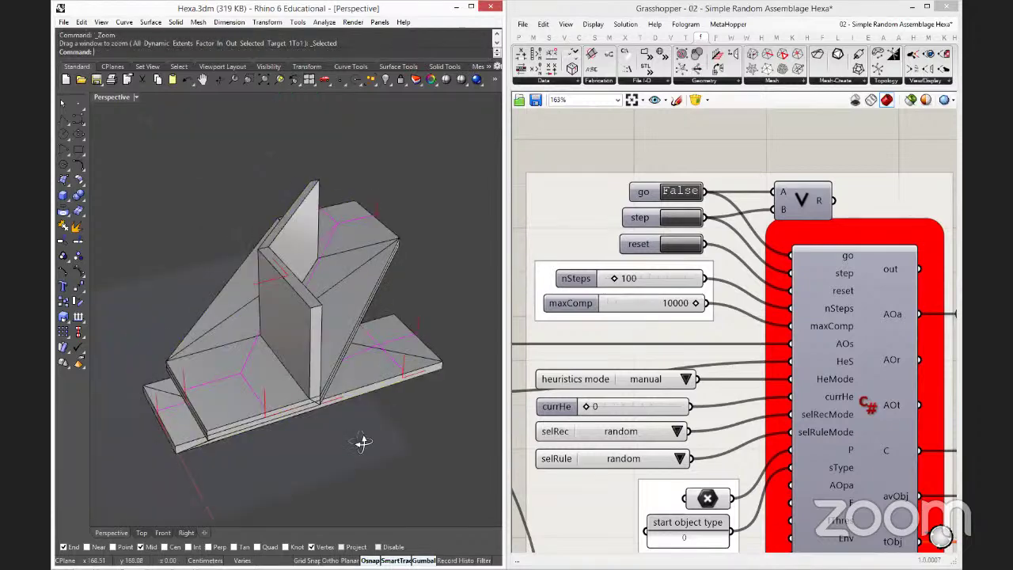
# Highlight the selRec value list and examine the source hexa component from several distances and angles.
pyautogui.moveTo(362, 441); pyautogui.dragTo(297, 423, button='right')
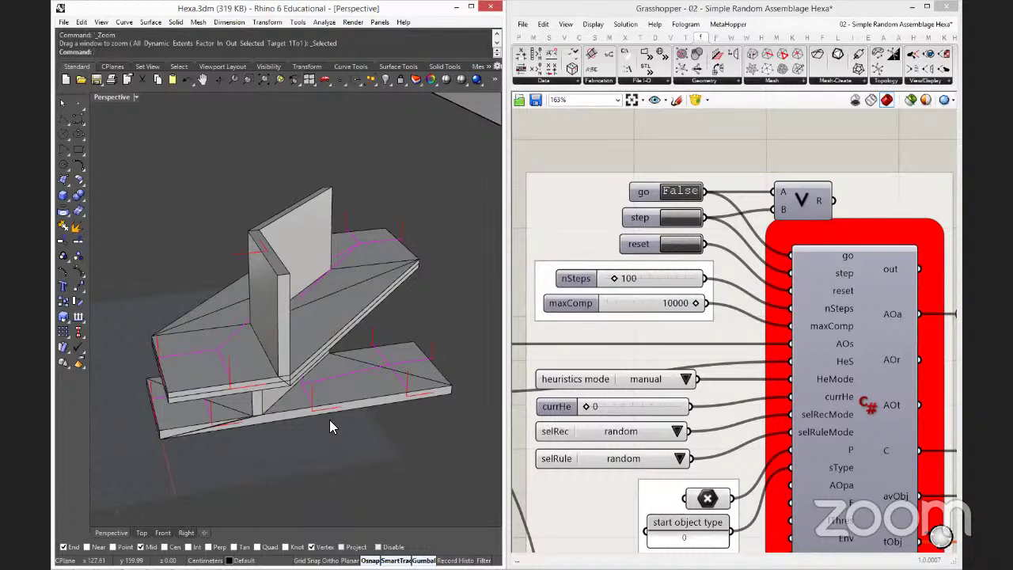
pyautogui.click(558, 437)
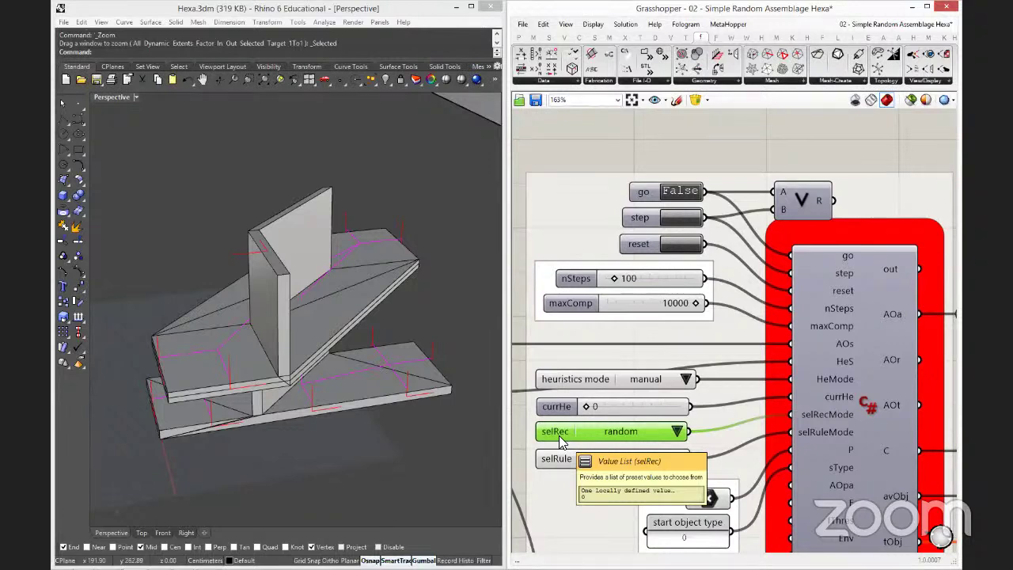
pyautogui.scroll(-5, 406, 340)
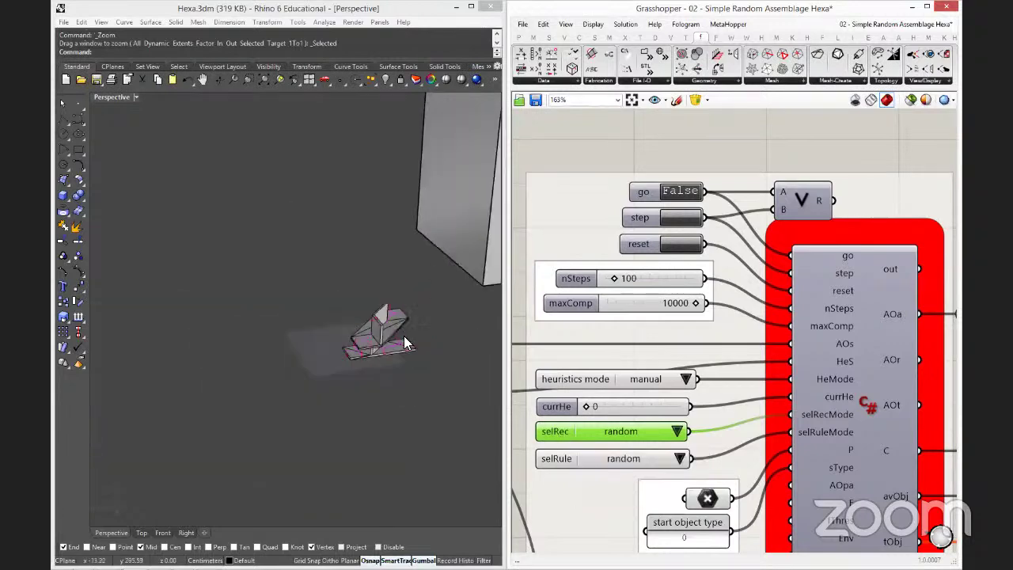
pyautogui.scroll(3, 407, 331)
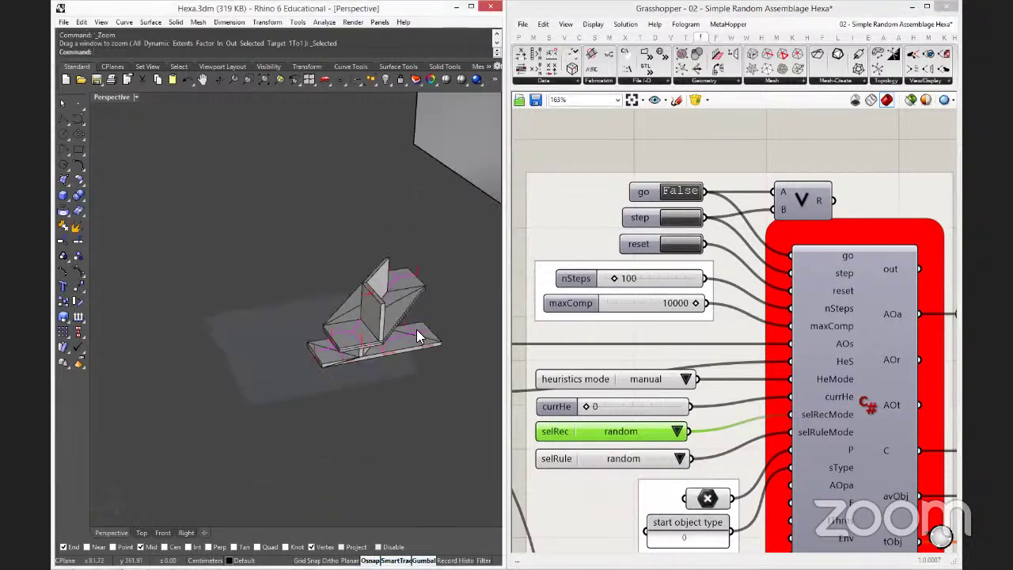
pyautogui.scroll(6, 408, 345)
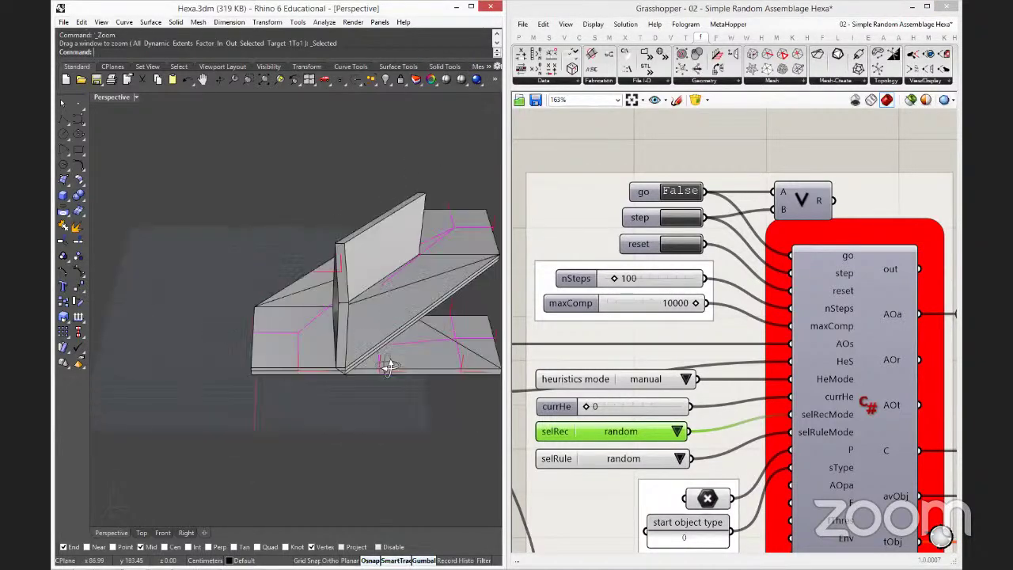
pyautogui.moveTo(388, 366); pyautogui.dragTo(406, 371, button='right')
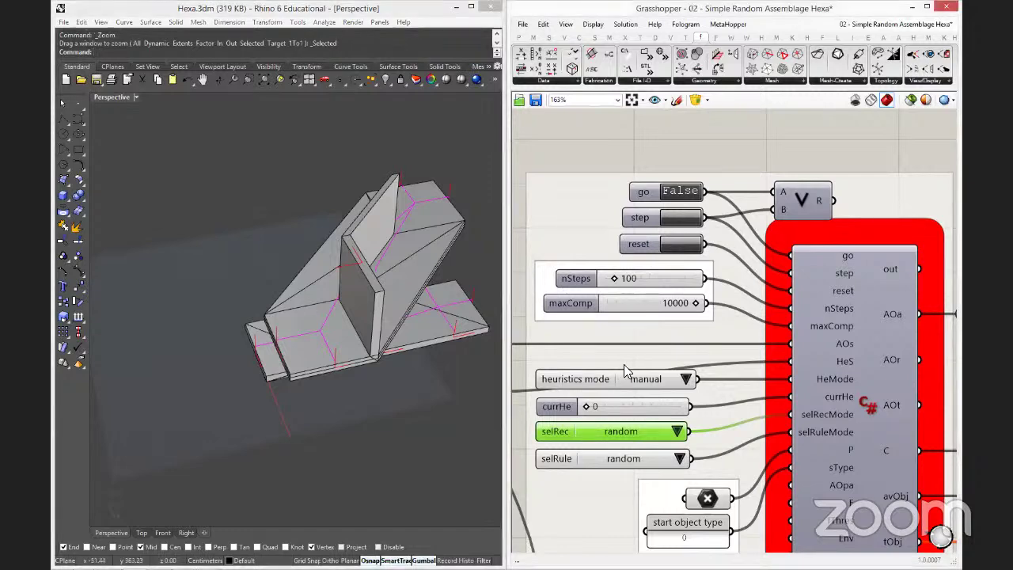
# Examine the Heuristic rules list on the definition canvas and return to its first entries.
pyautogui.moveTo(623, 364); pyautogui.dragTo(700, 220, button='right')
pyautogui.scroll(-3, 699, 213)
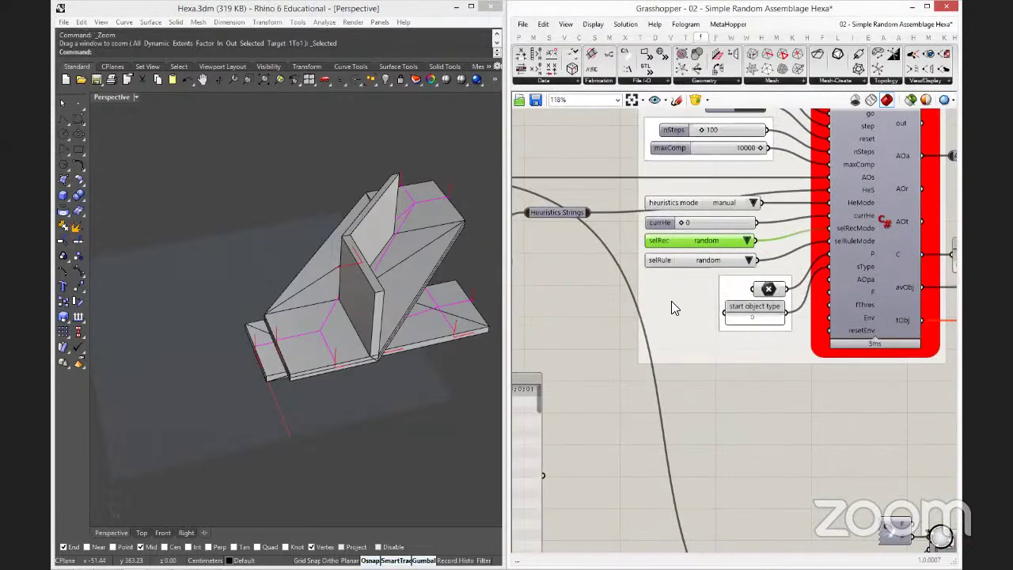
pyautogui.scroll(2, 671, 301)
pyautogui.moveTo(671, 301); pyautogui.dragTo(753, 220, button='right')
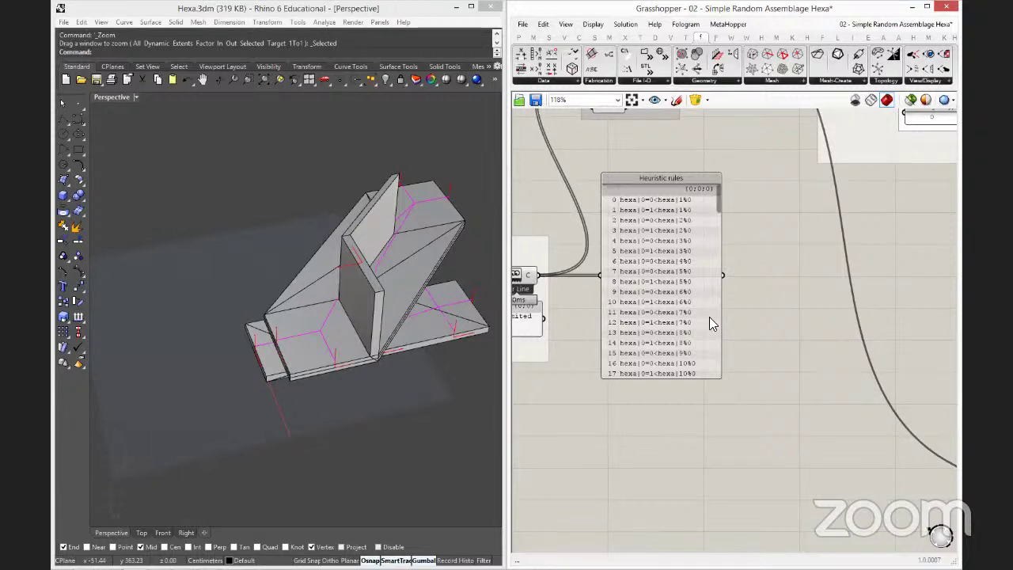
pyautogui.scroll(-15, 709, 316)
pyautogui.scroll(15, 711, 238)
# Examine the hexa component from around its sides and inspect the magenta path curve along its middle plate.
pyautogui.moveTo(307, 341); pyautogui.dragTo(376, 331, button='right')
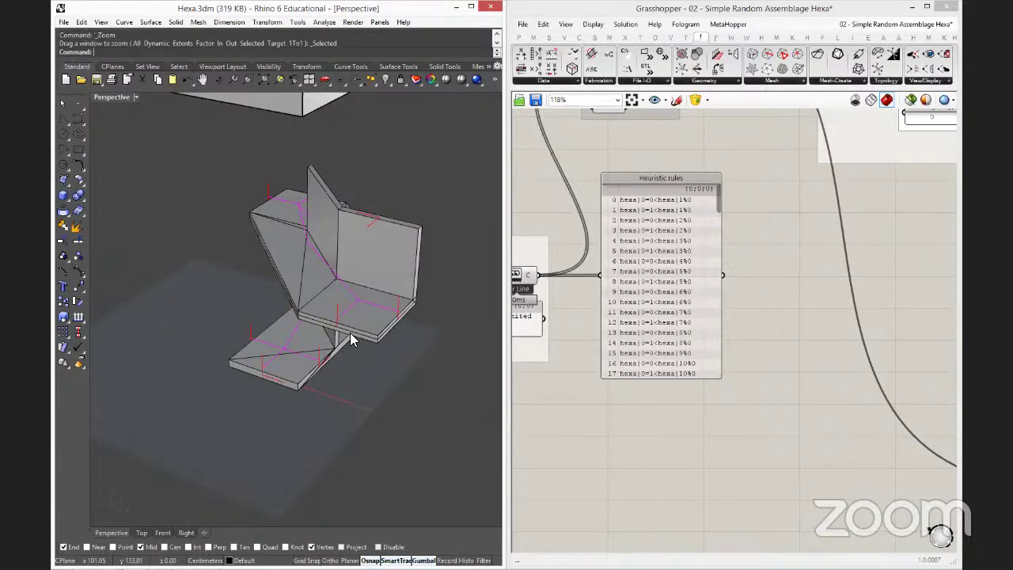
pyautogui.moveTo(271, 362); pyautogui.dragTo(263, 243, button='right')
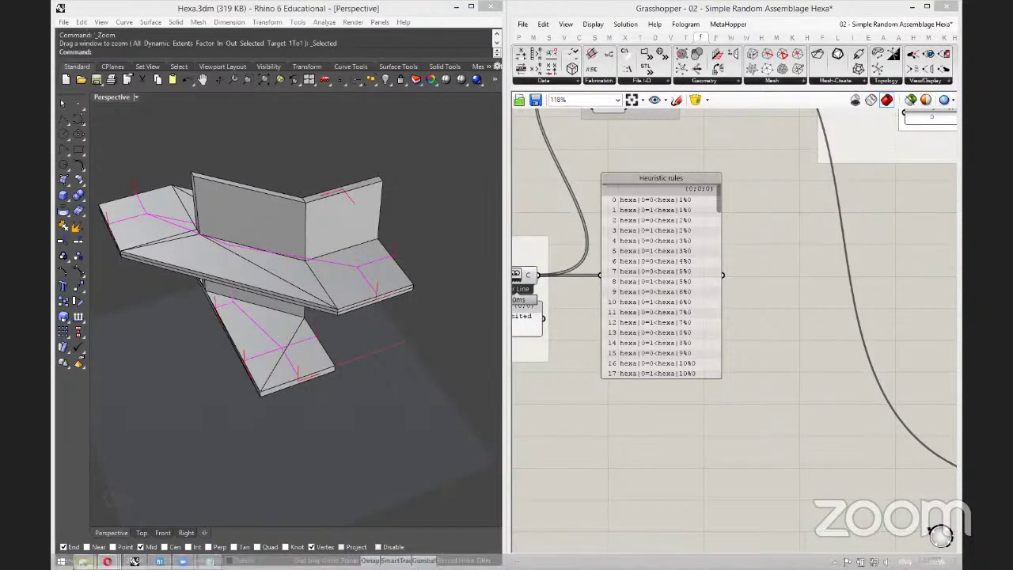
pyautogui.moveTo(84, 562)
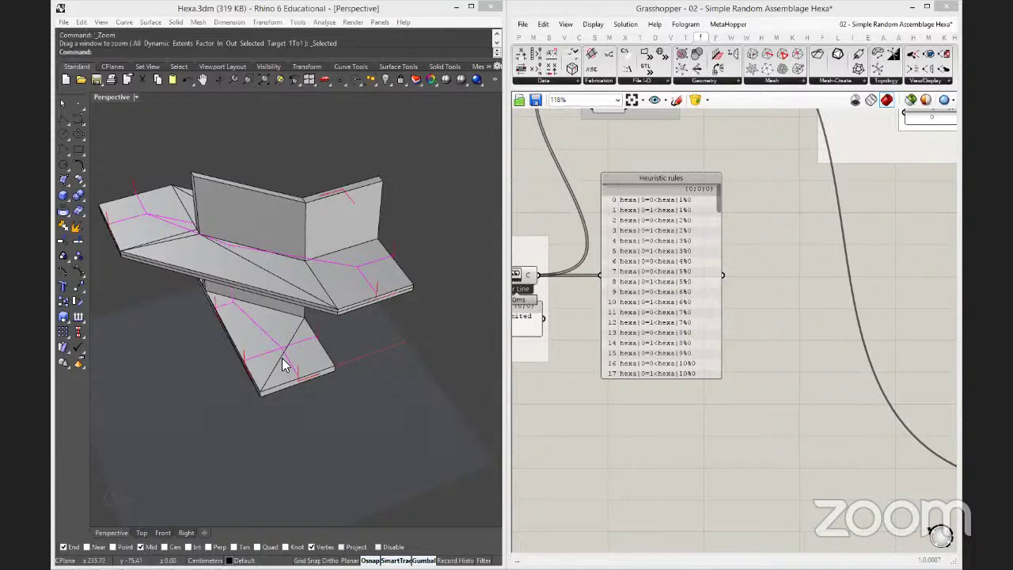
pyautogui.click(362, 370)
pyautogui.moveTo(362, 370); pyautogui.dragTo(385, 373, button='right')
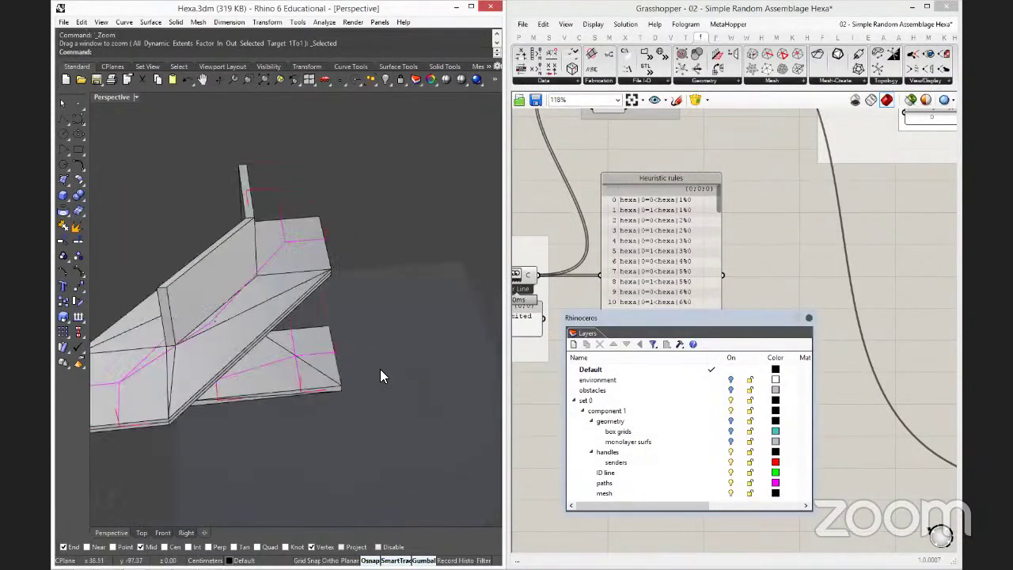
pyautogui.scroll(3, 210, 321)
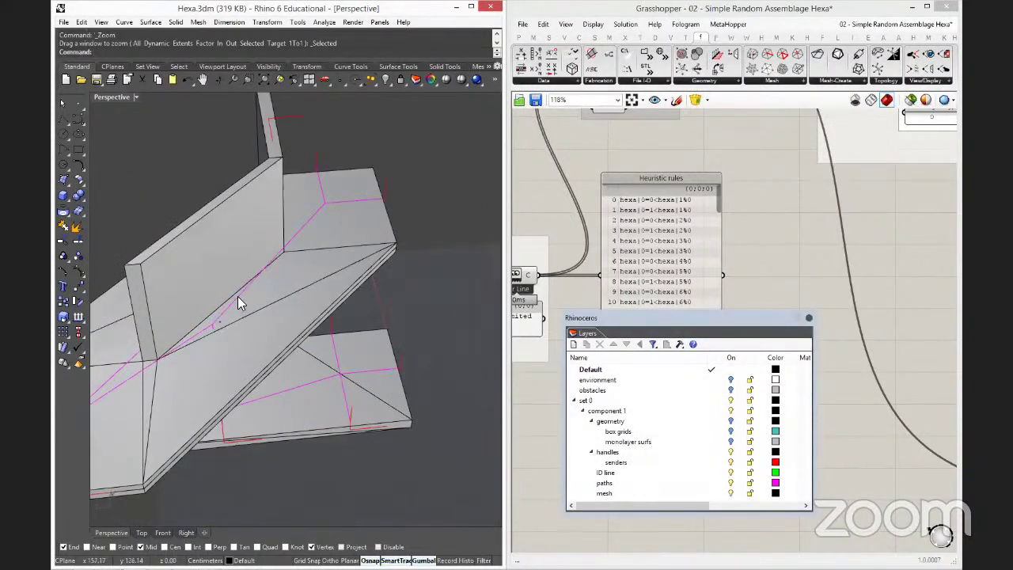
pyautogui.click(237, 297)
pyautogui.click(313, 472)
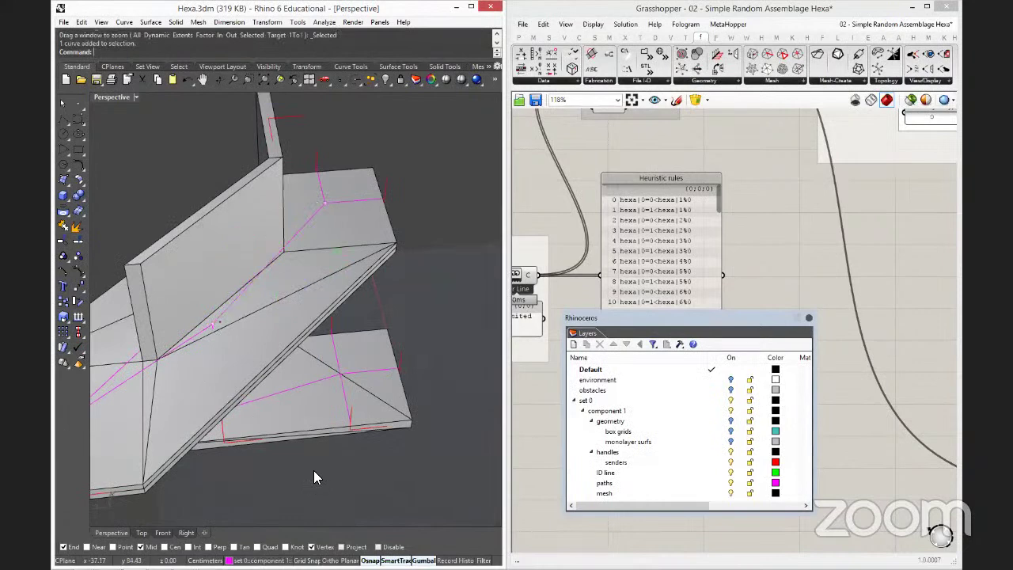
# Inspect the magenta path polyline on the component's end plate and view the paths from the opposite side.
pyautogui.keyDown('shift'); pyautogui.moveTo(297, 458); pyautogui.dragTo(332, 368, button='right'); pyautogui.keyUp('shift')
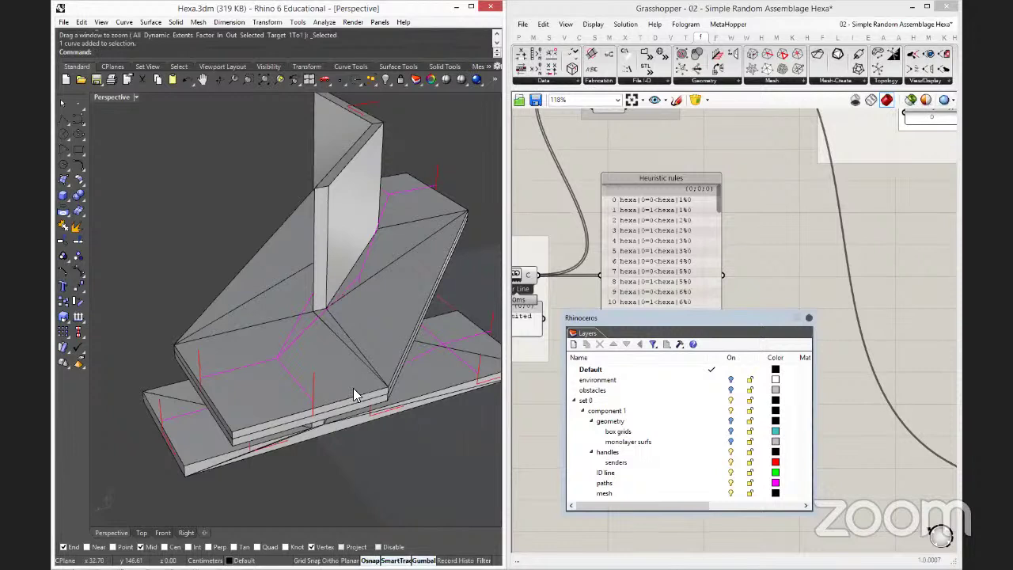
pyautogui.click(287, 371)
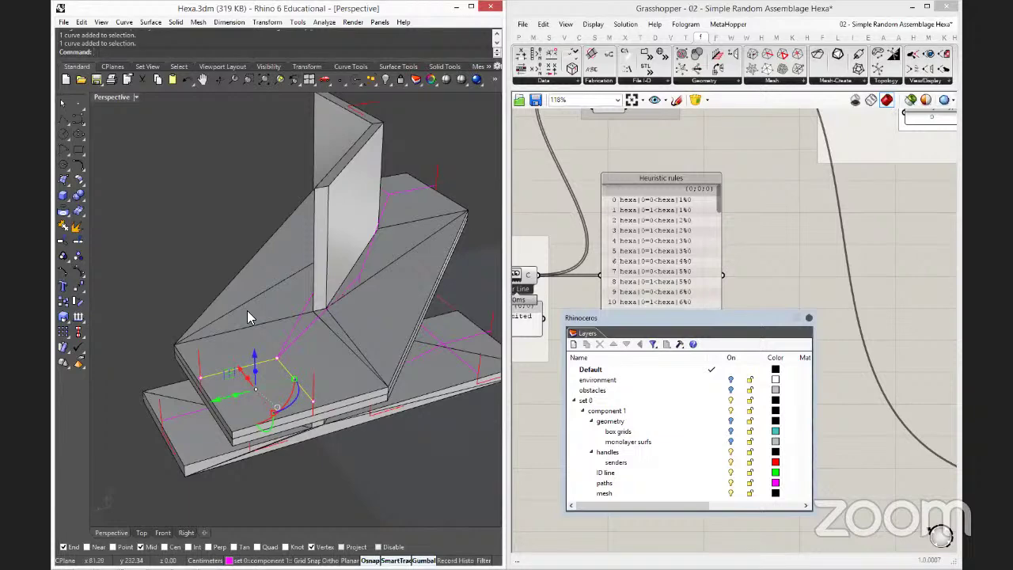
pyautogui.moveTo(391, 317); pyautogui.dragTo(432, 340, button='right')
pyautogui.moveTo(464, 452); pyautogui.dragTo(370, 282, button='right')
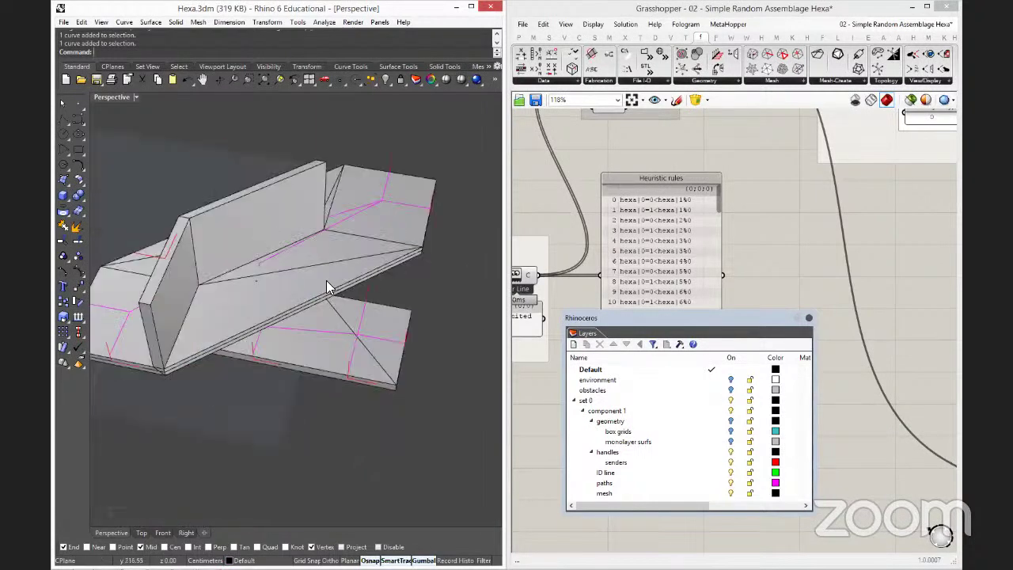
pyautogui.moveTo(340, 266); pyautogui.dragTo(339, 293, button='right')
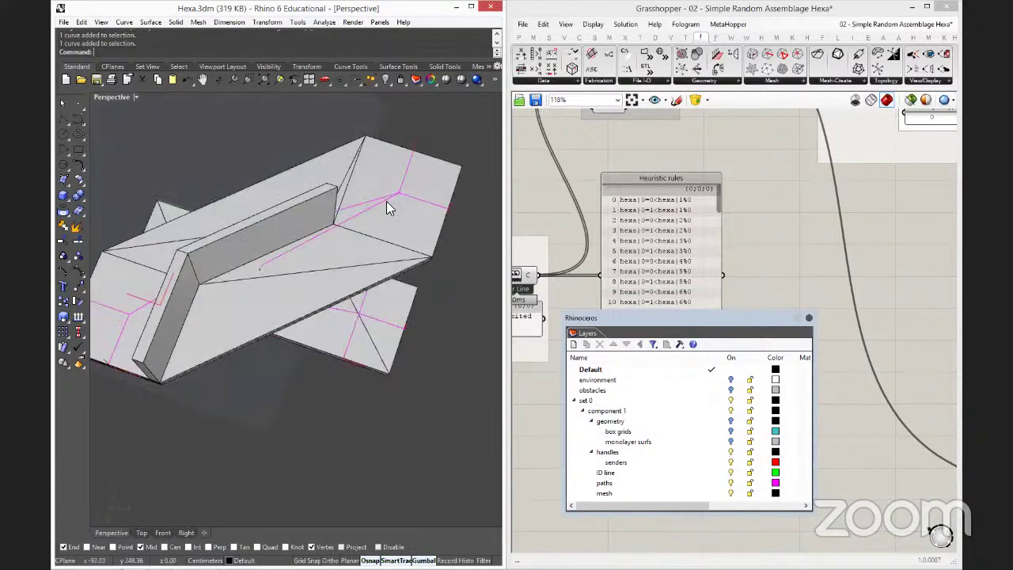
# Examine the end of the path line on the middle plate up close and compare it with the whole component.
pyautogui.scroll(5, 266, 261)
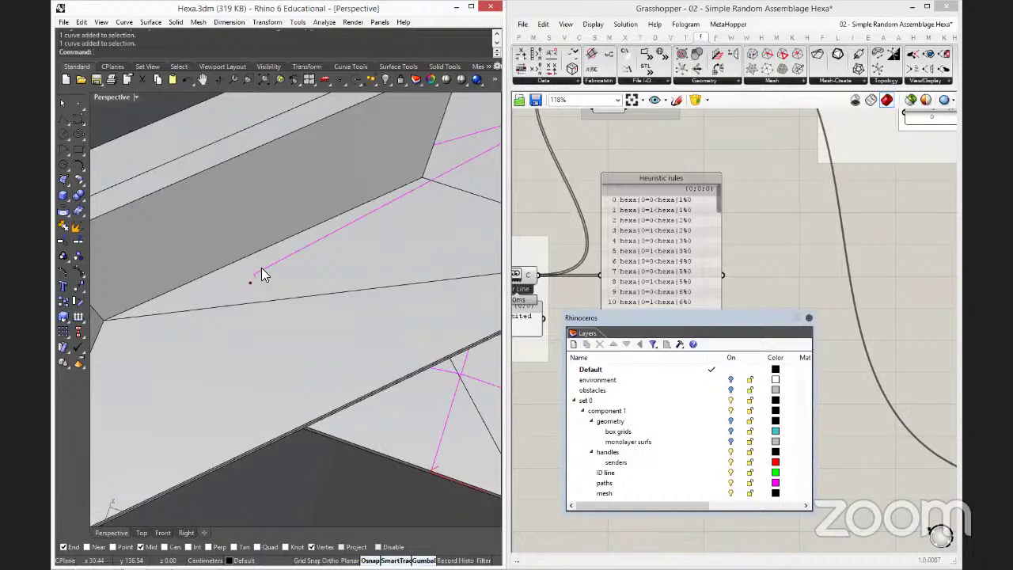
pyautogui.moveTo(261, 268); pyautogui.dragTo(422, 118, button='right')
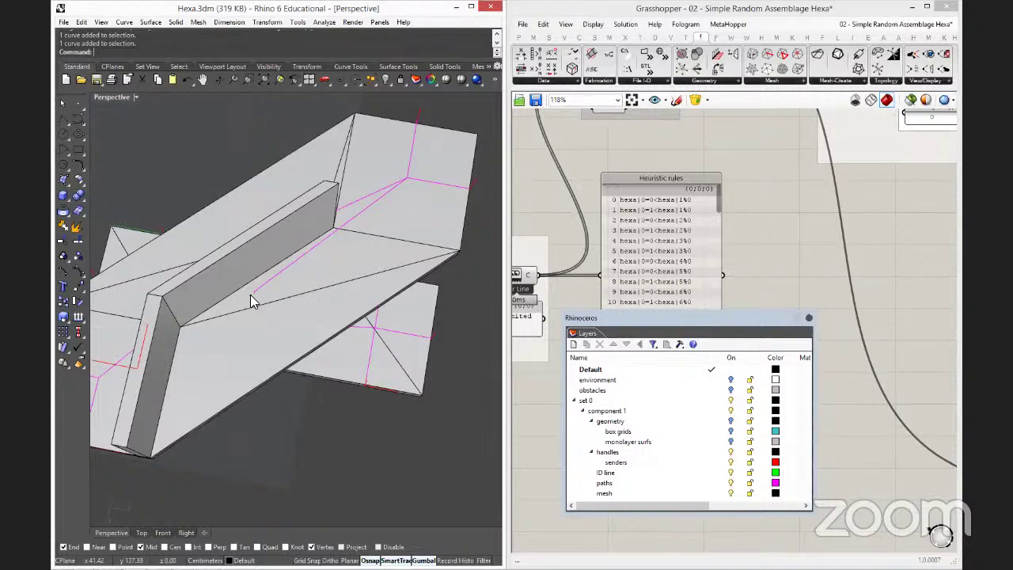
pyautogui.scroll(3, 249, 299)
pyautogui.moveTo(249, 300); pyautogui.dragTo(403, 294, button='right')
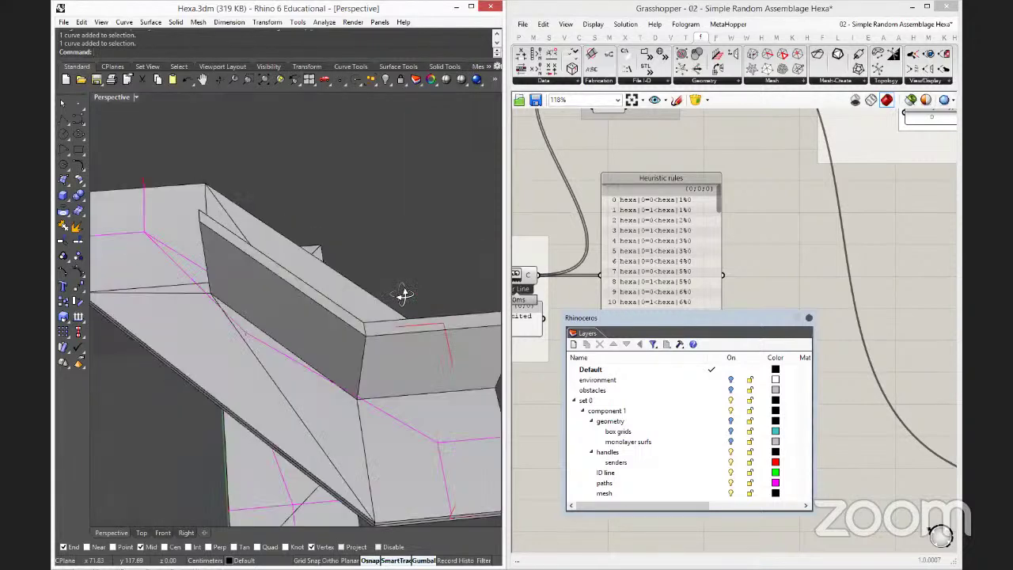
pyautogui.scroll(-3, 403, 294)
pyautogui.moveTo(381, 363)
pyautogui.mouseDown(button='right')
pyautogui.moveTo(386, 305)
pyautogui.moveTo(390, 377)
pyautogui.mouseUp(button='right')
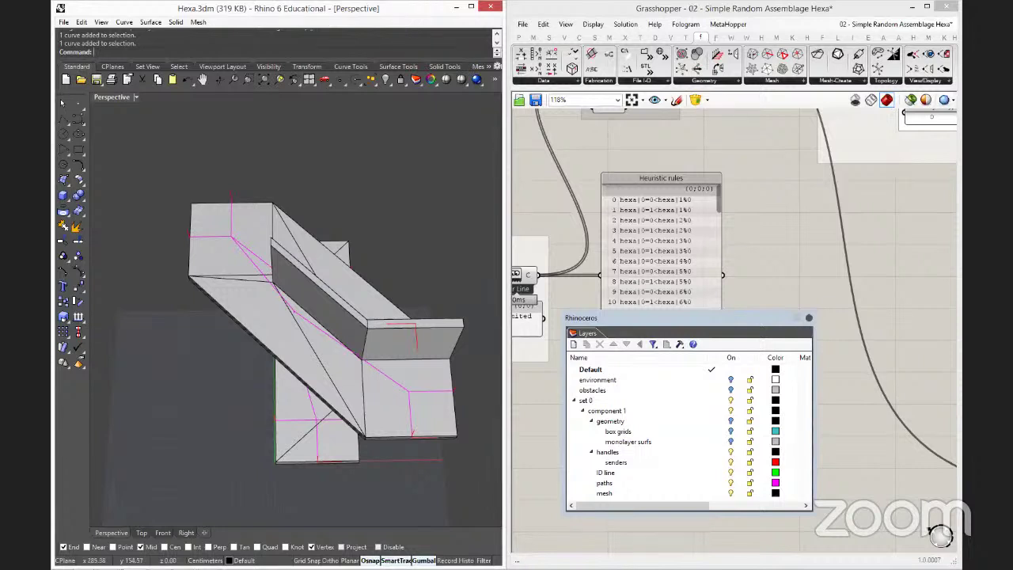
pyautogui.moveTo(286, 482); pyautogui.dragTo(293, 418, button='right')
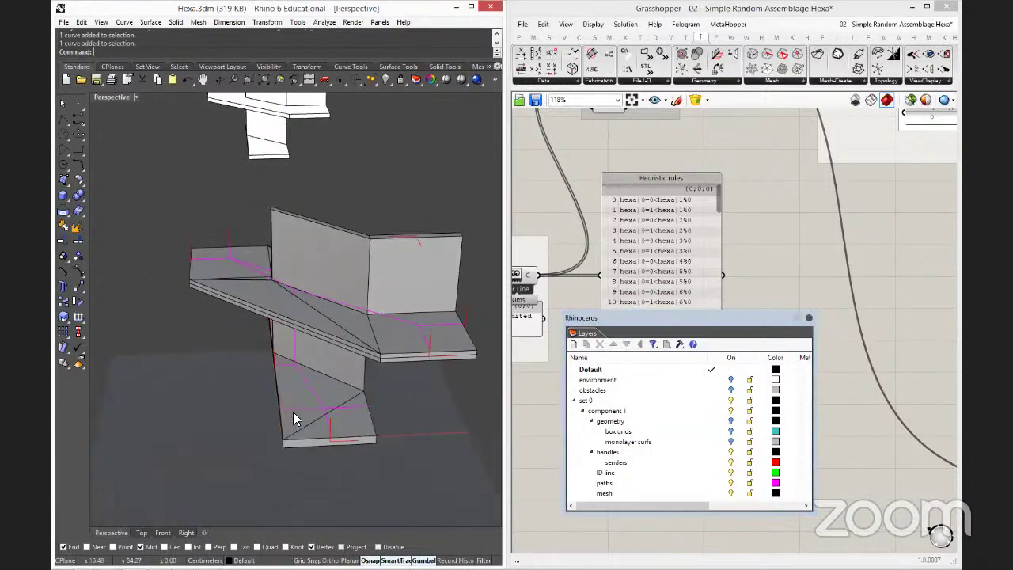